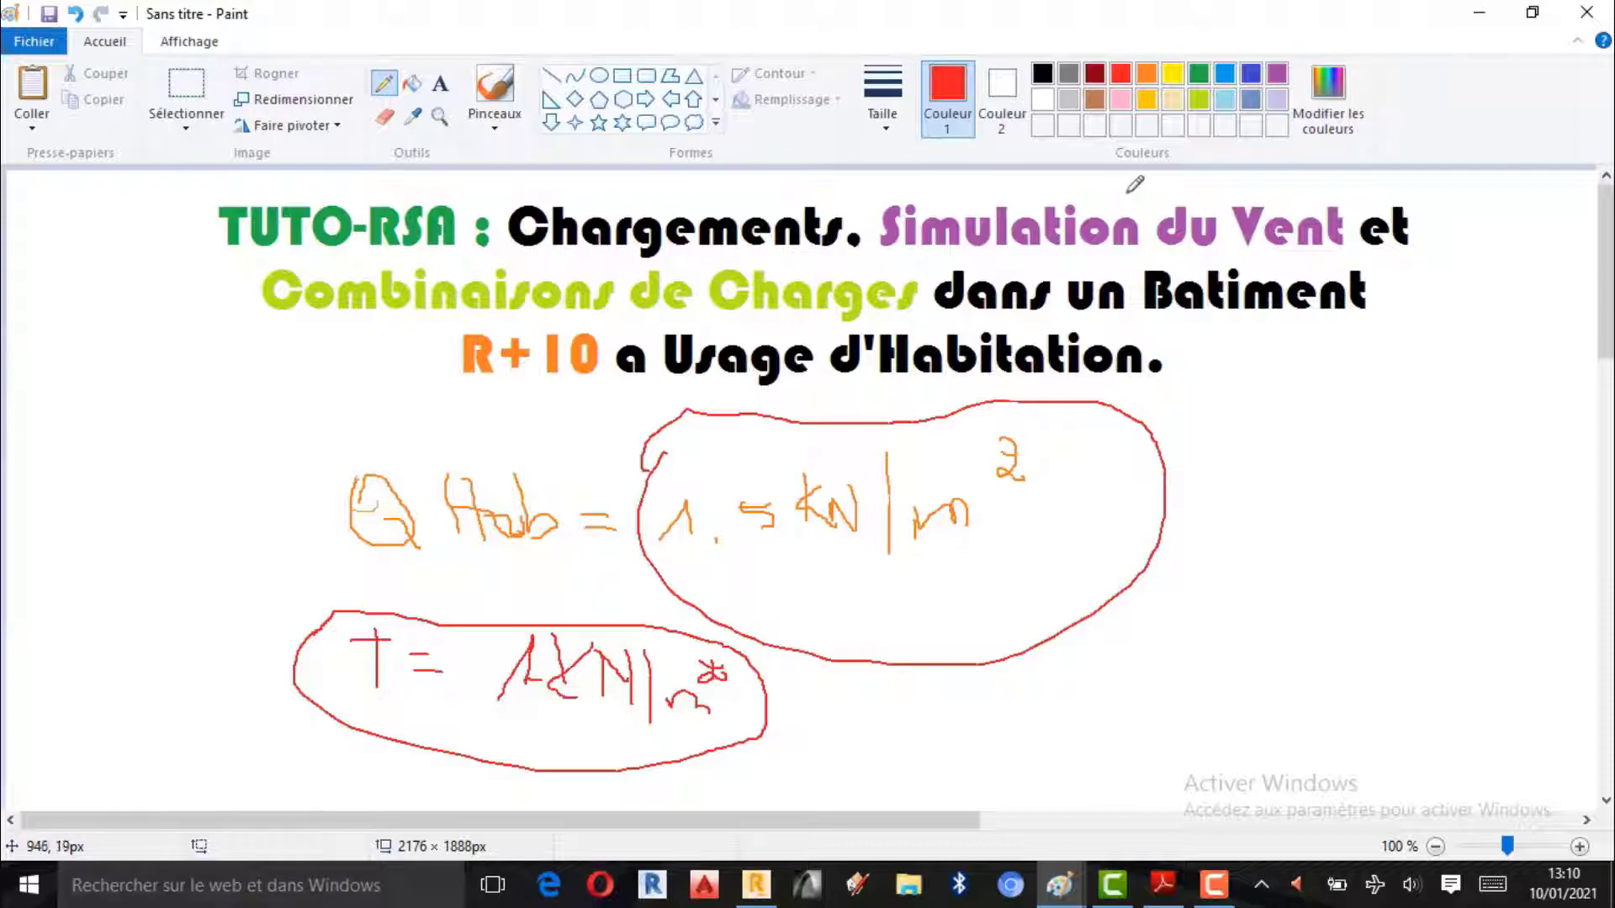
Step: Switch from Paint to Robot Structural Analysis and inspect the partition loads around Etage 1 in the 3D model
{"action": "left_click", "coordinate": [1479, 12]}
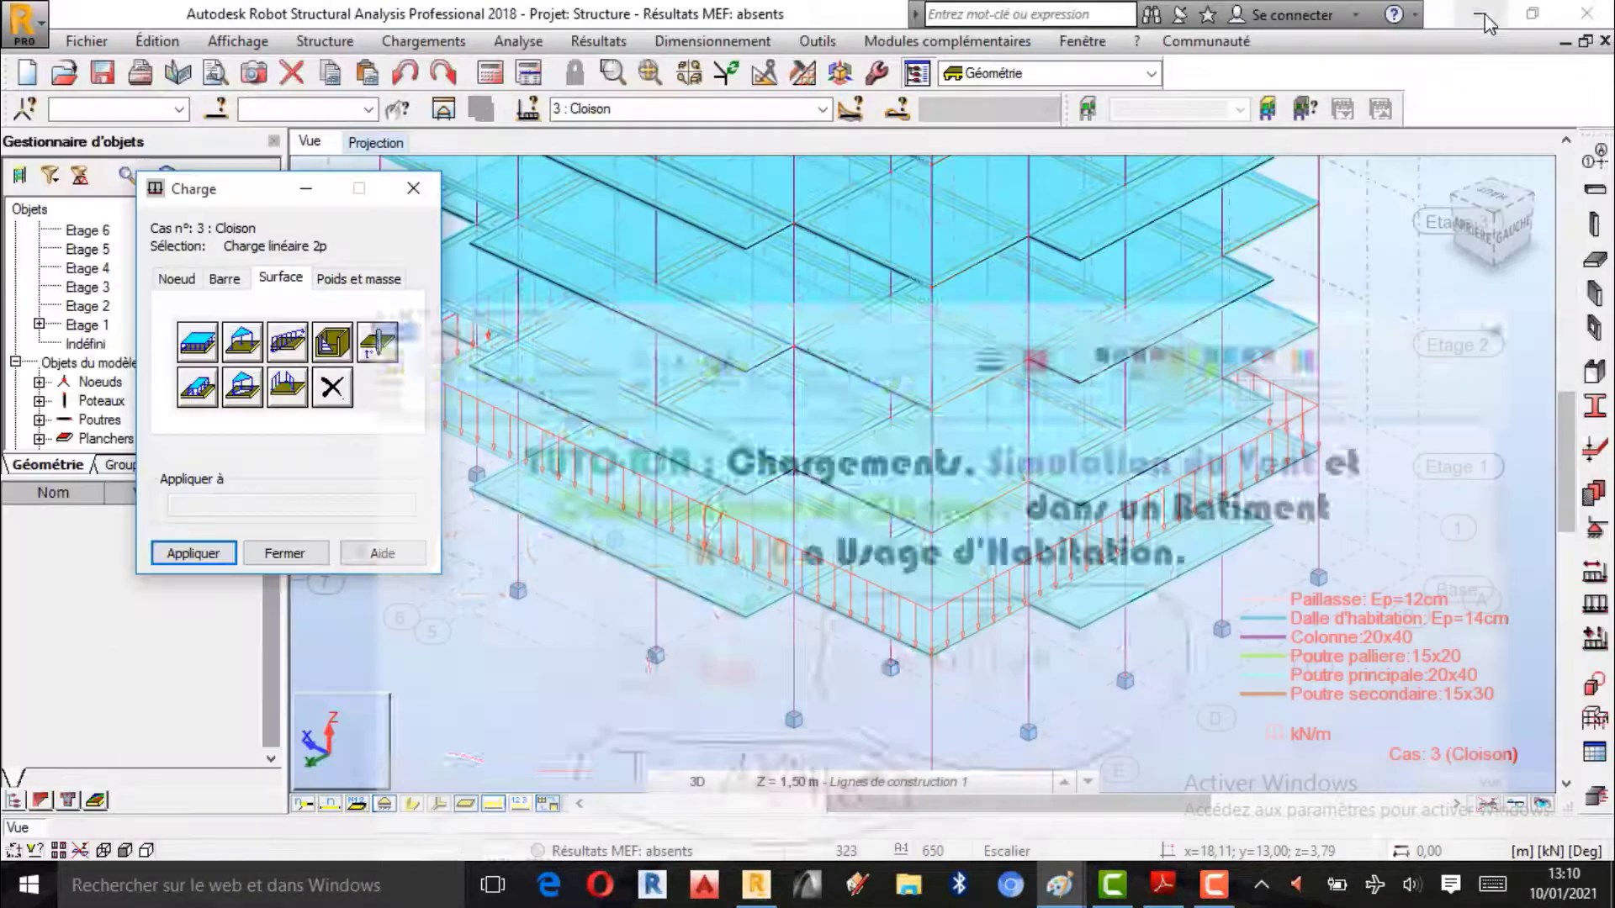
{"action": "scroll", "coordinate": [852, 591], "scroll_direction": "up", "scroll_amount": 1}
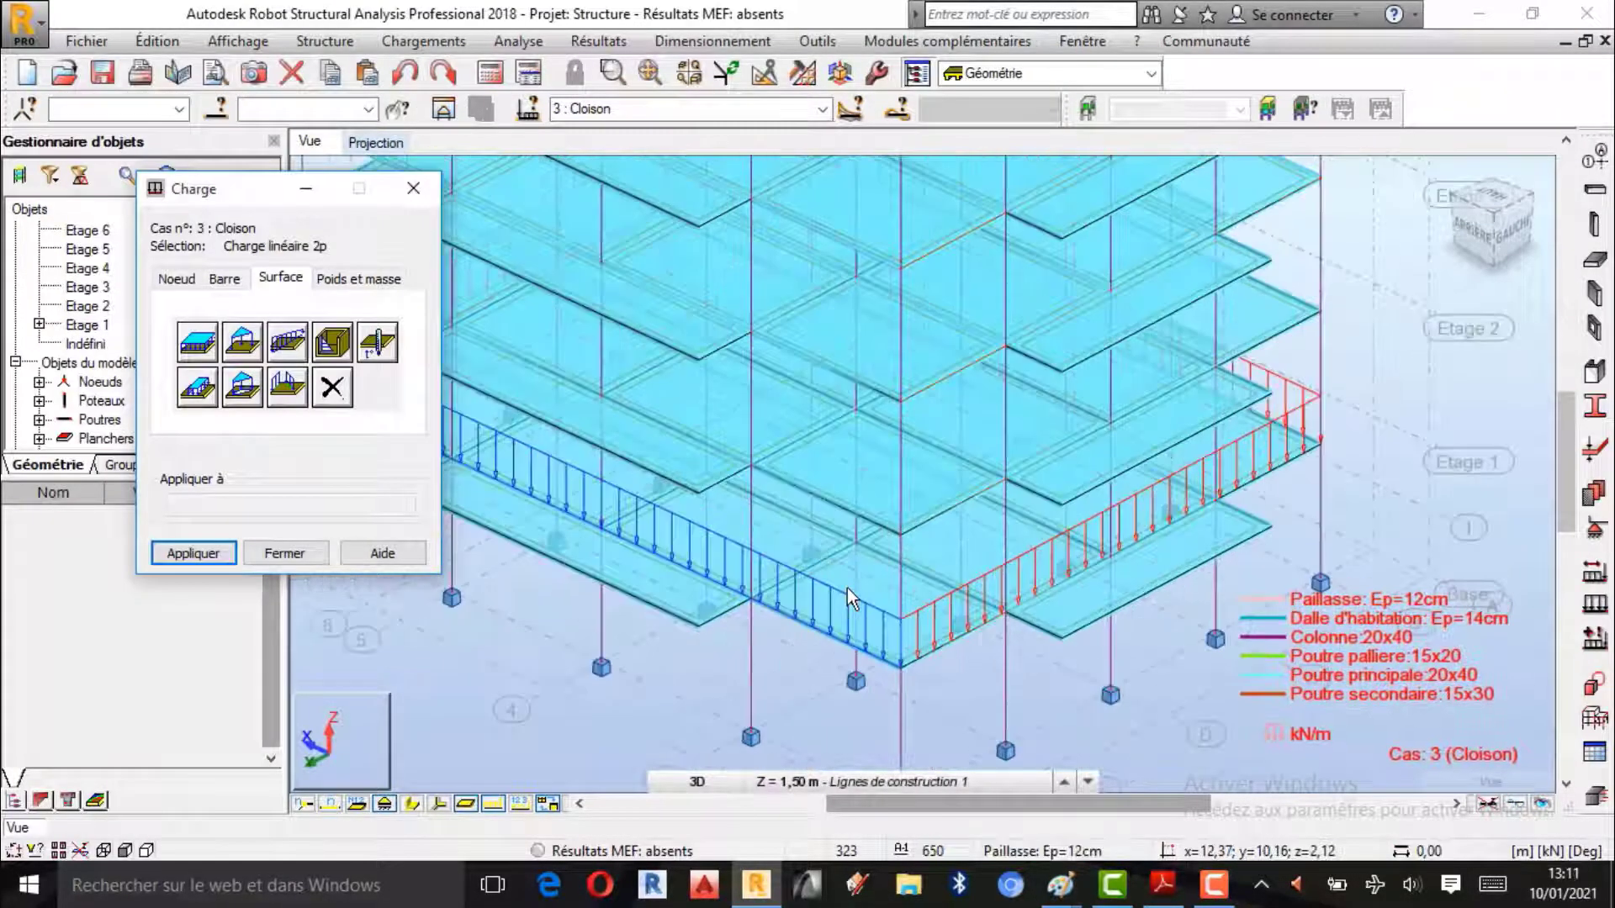
{"action": "scroll", "coordinate": [1036, 550], "scroll_direction": "up", "scroll_amount": 1}
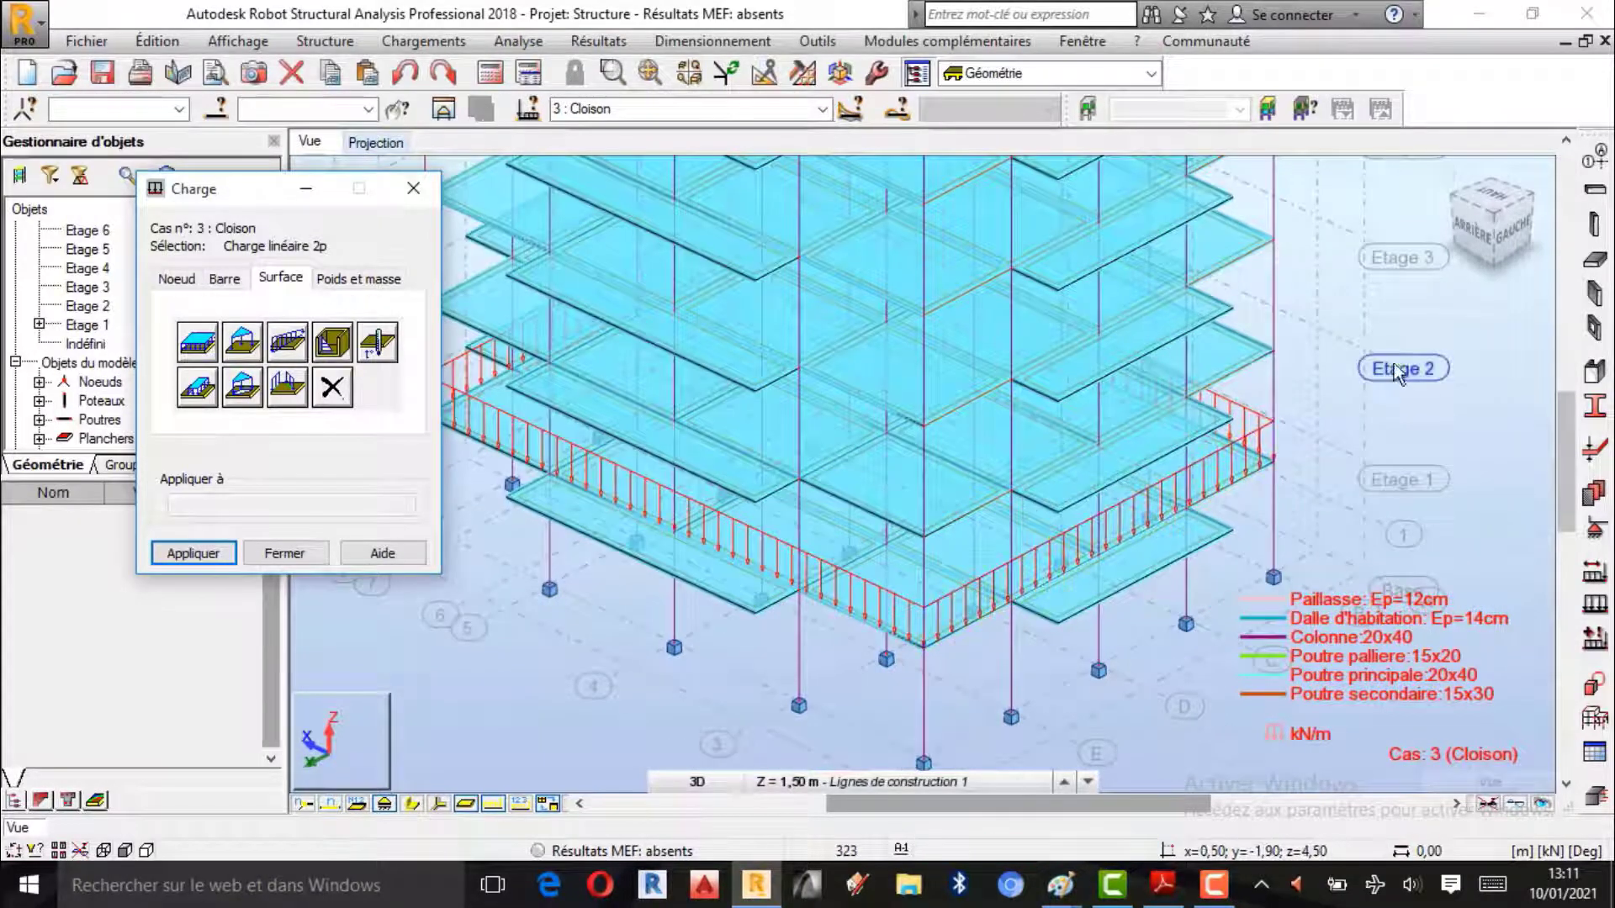
{"action": "scroll", "coordinate": [1164, 532], "scroll_direction": "down", "scroll_amount": 1}
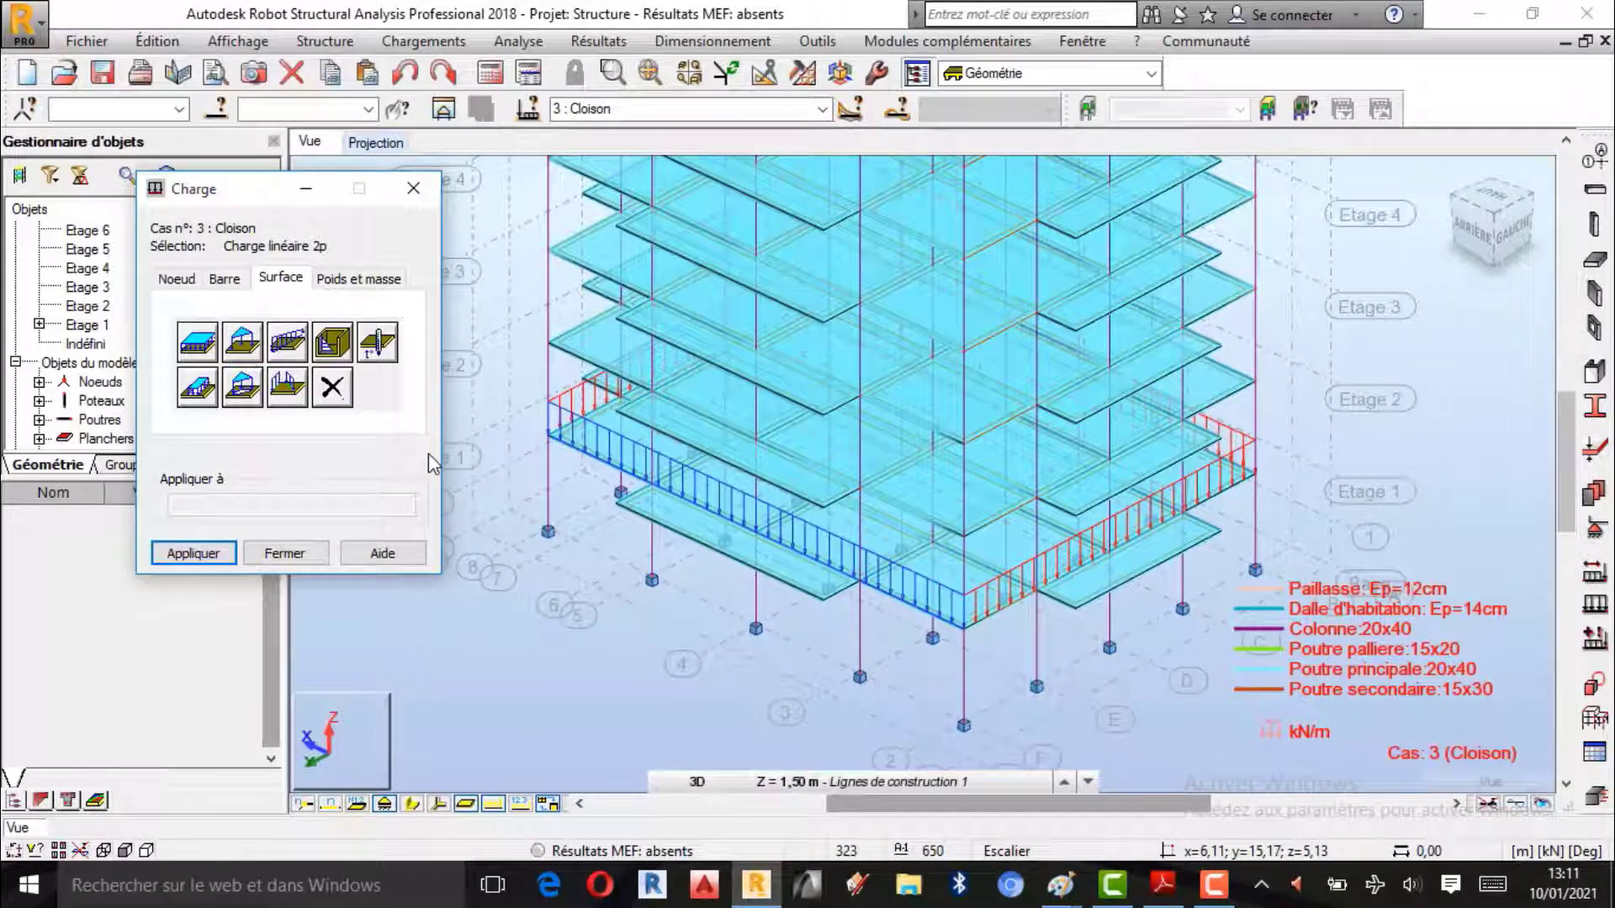
Step: Display the building's plan projection at Etage 2, level 6.00 m
{"action": "left_click", "coordinate": [379, 143]}
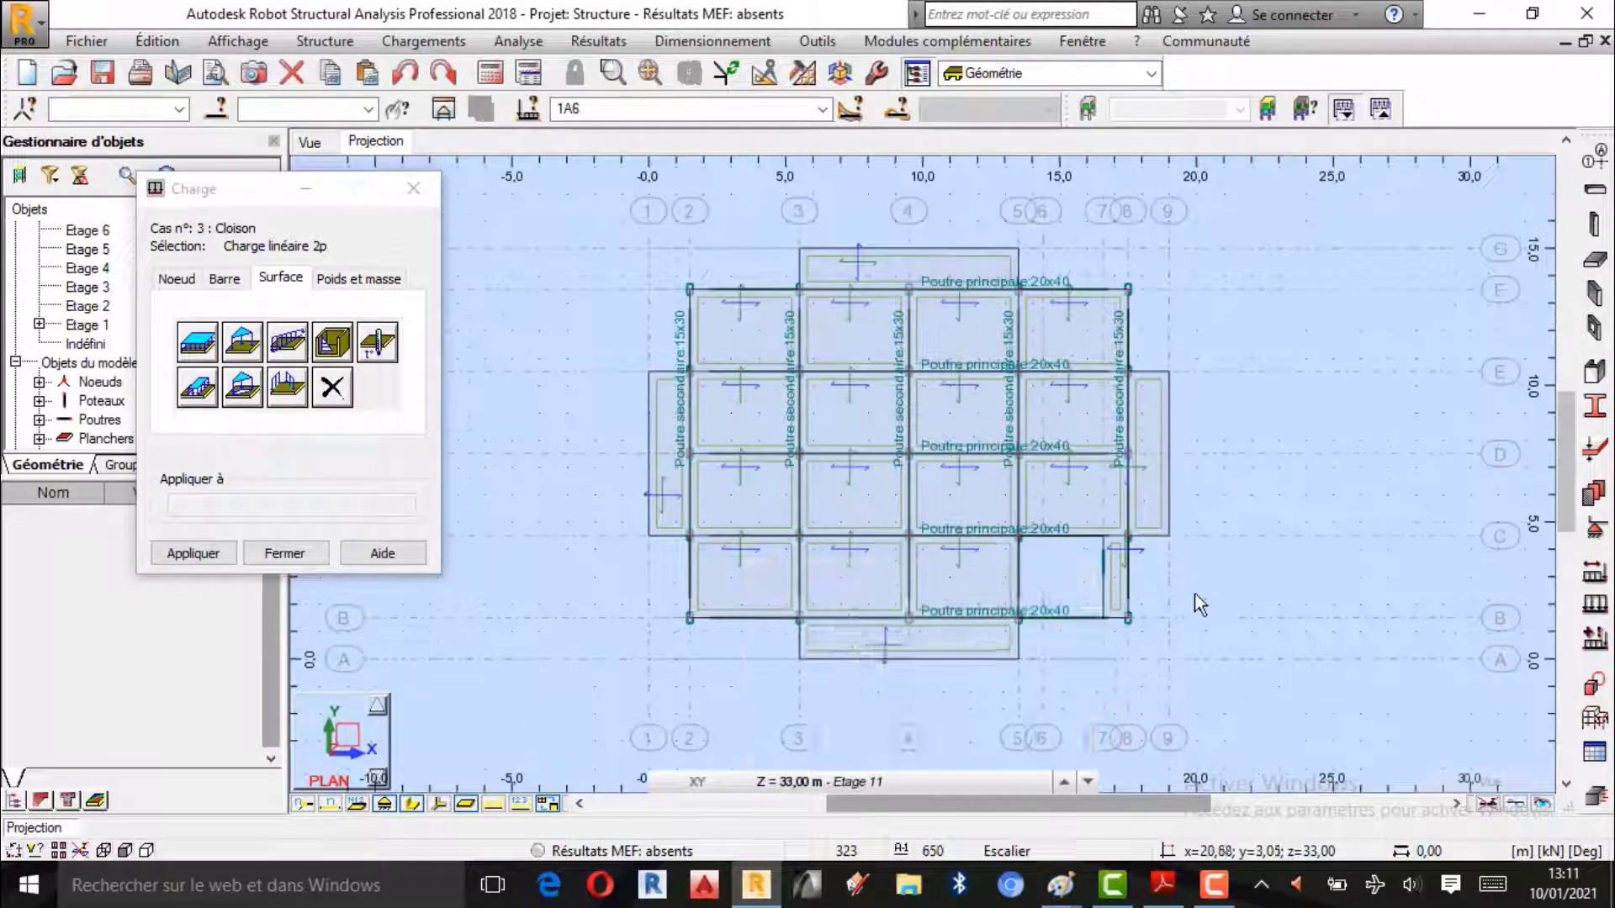
{"action": "left_click", "coordinate": [821, 781]}
{"action": "left_click", "coordinate": [810, 755]}
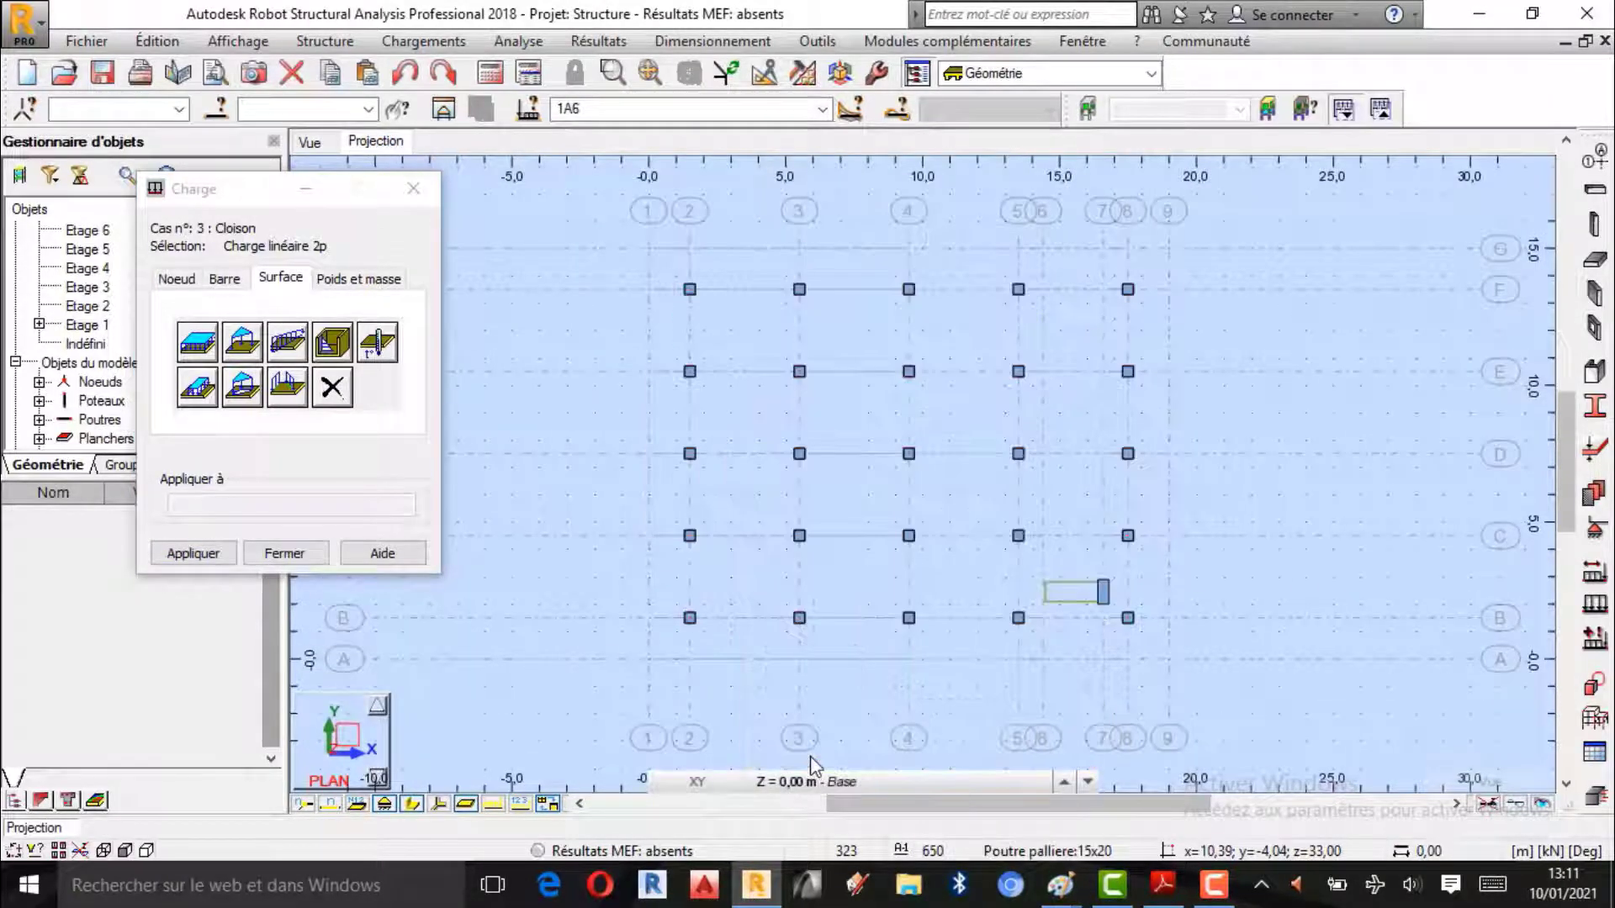
{"action": "left_click", "coordinate": [805, 782]}
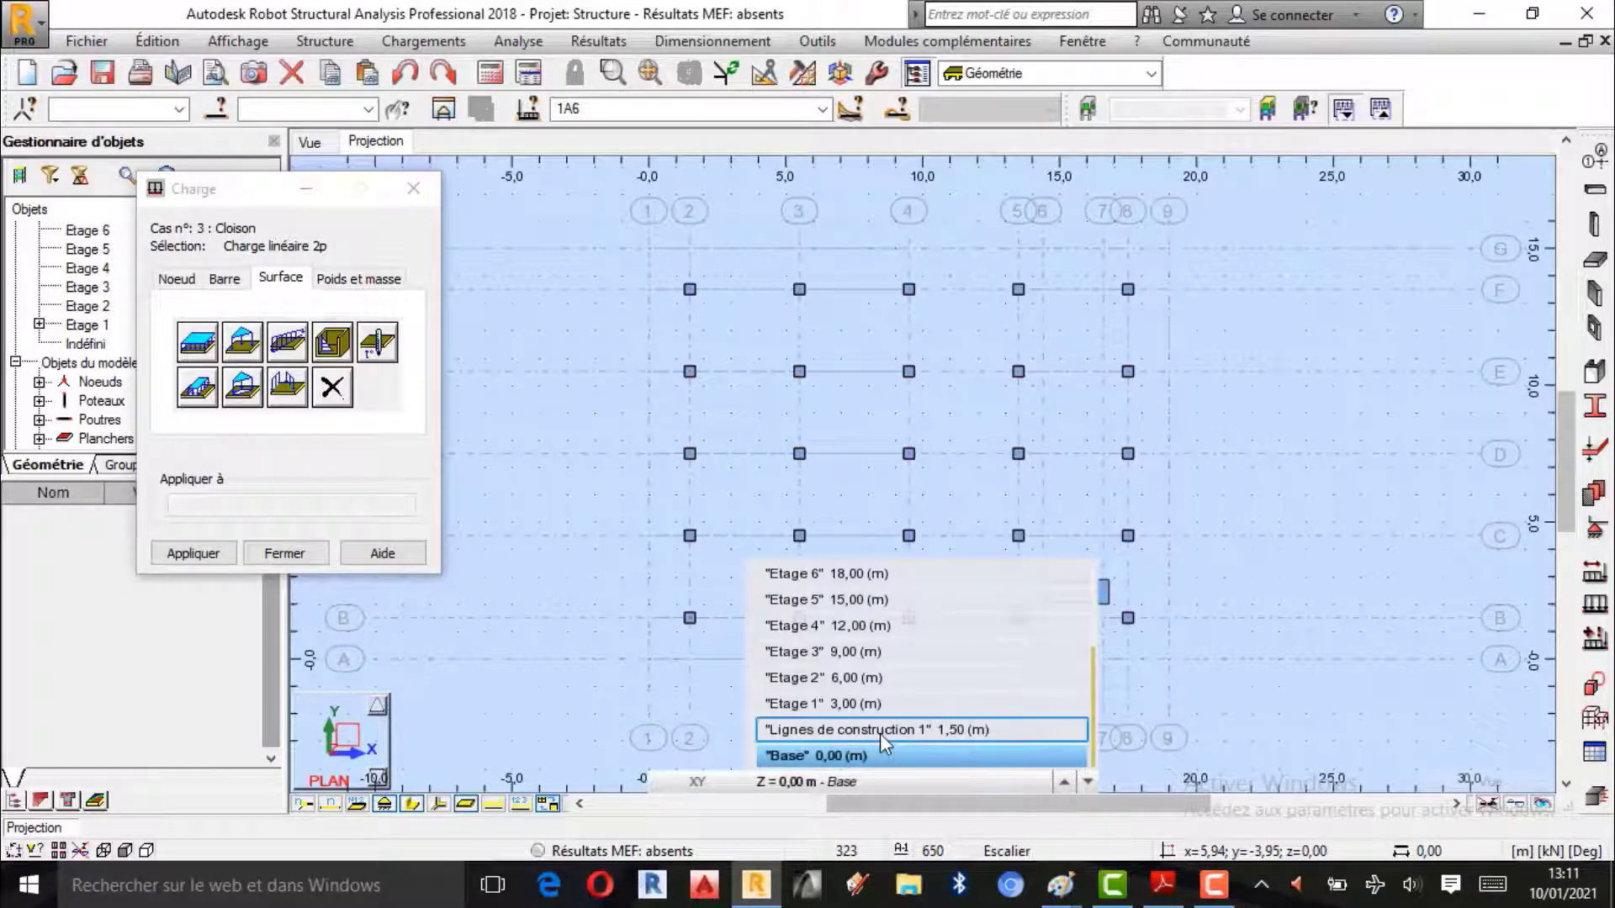
{"action": "left_click", "coordinate": [873, 705]}
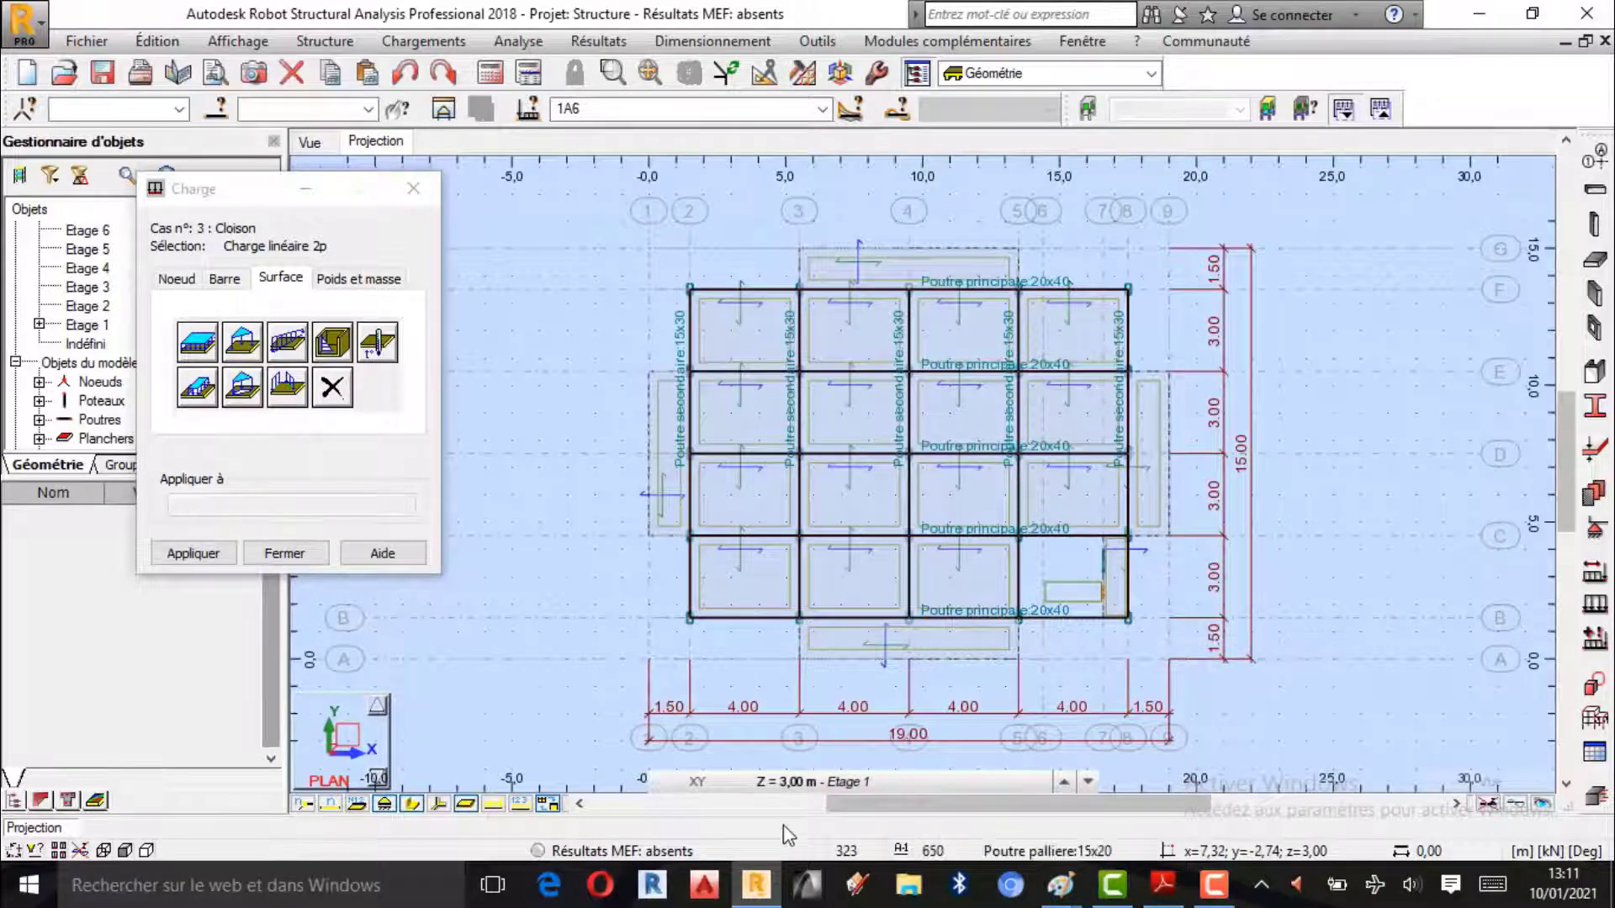
{"action": "left_click", "coordinate": [801, 782]}
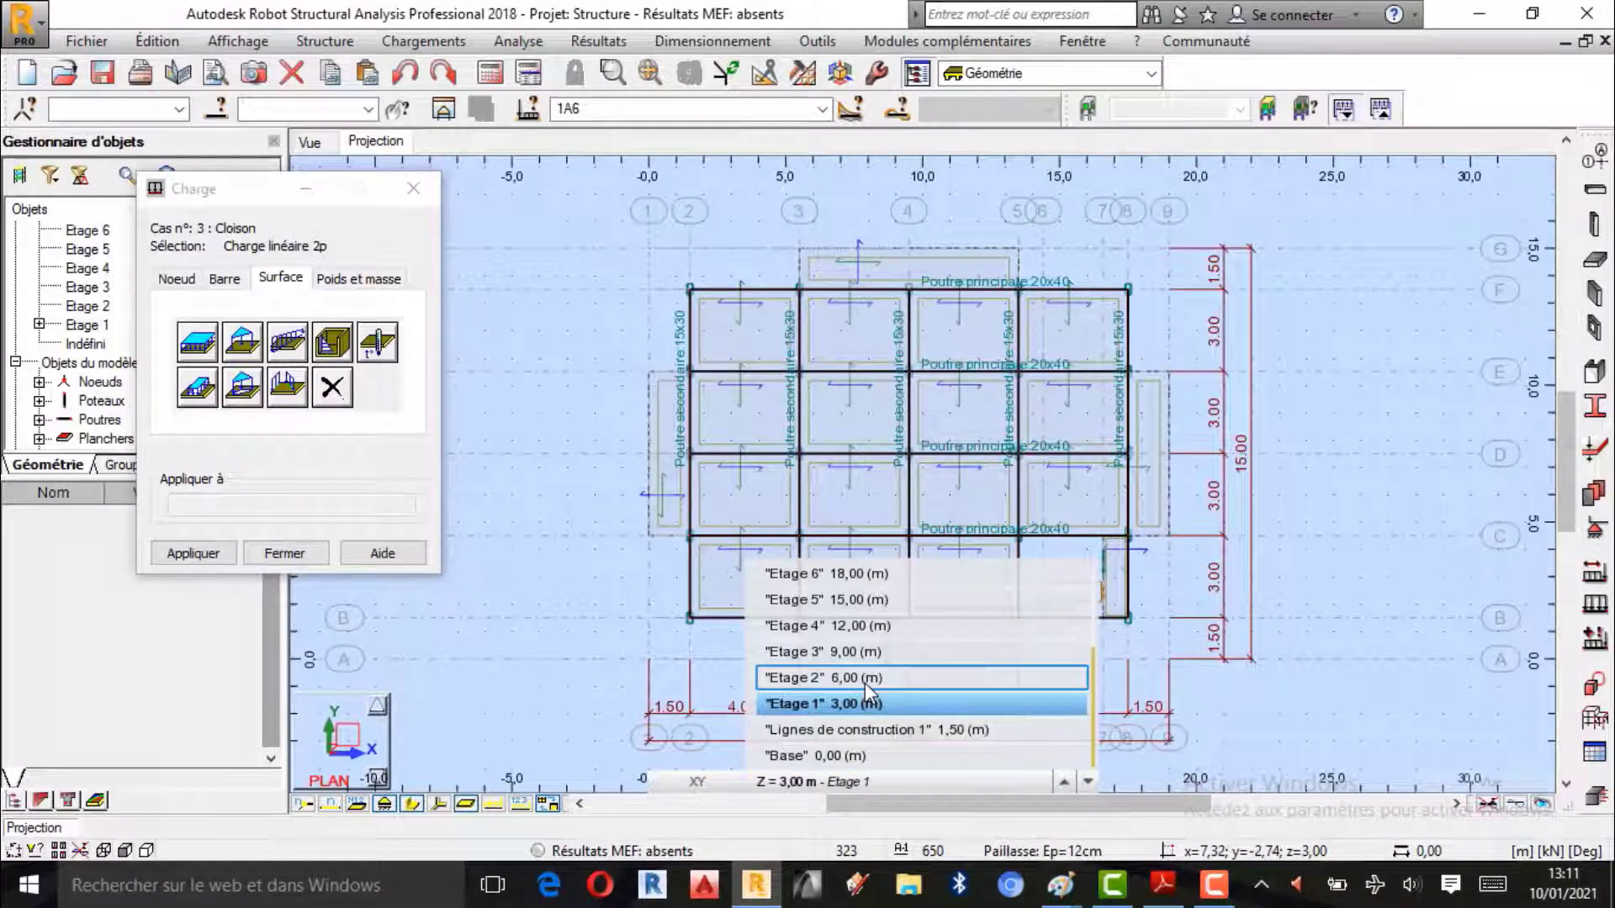
{"action": "left_click", "coordinate": [866, 683]}
{"action": "left_click", "coordinate": [782, 787]}
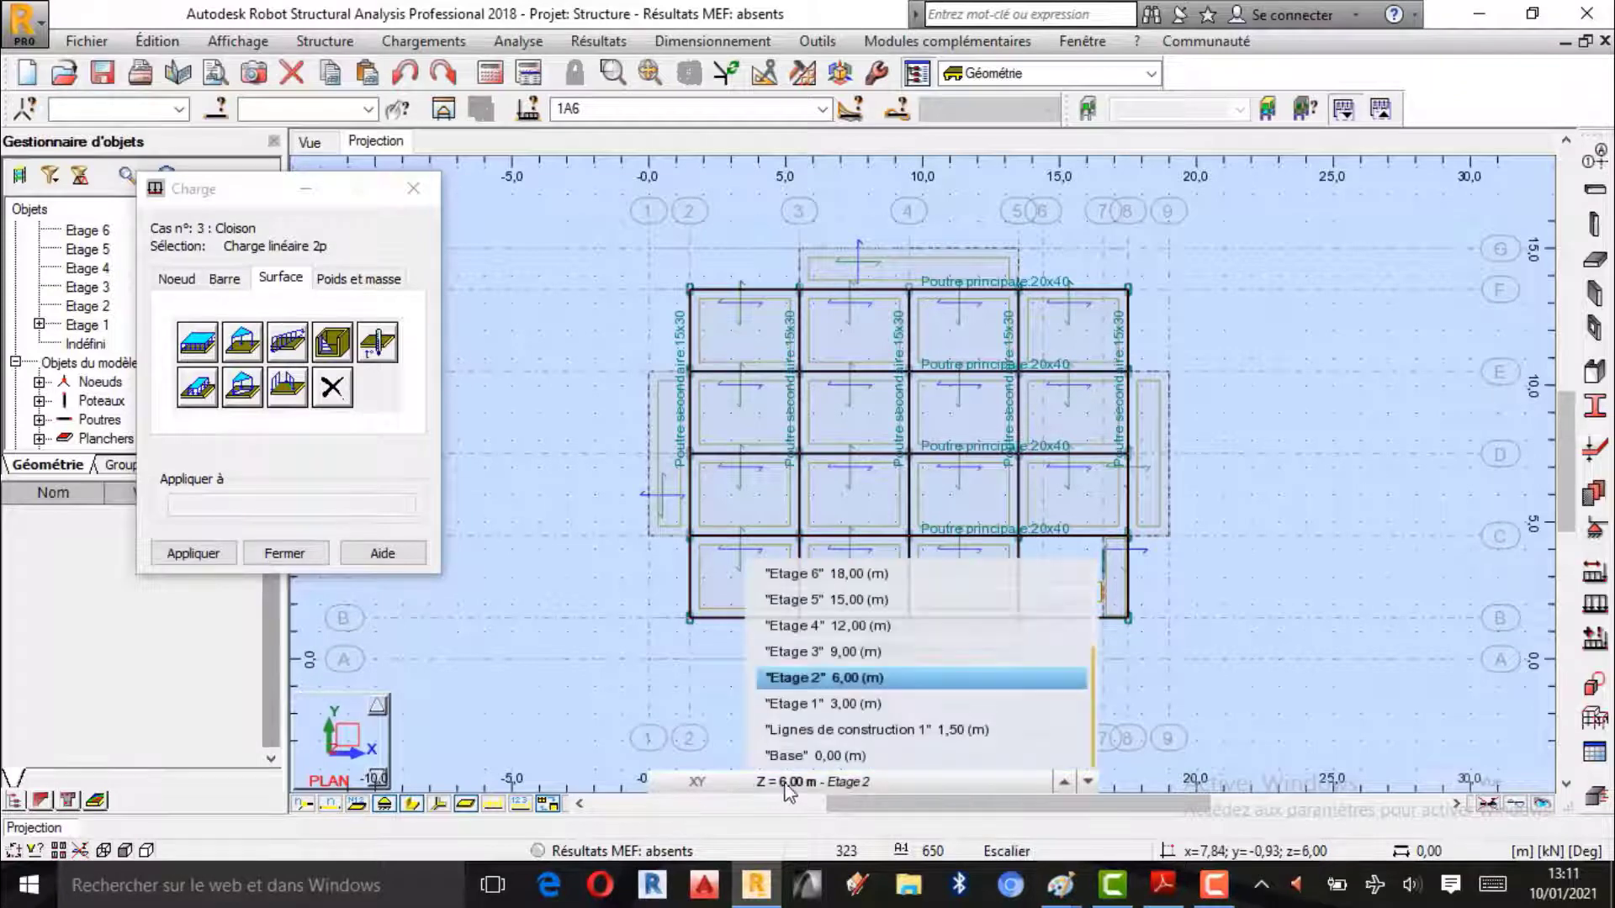
{"action": "left_click", "coordinate": [830, 678]}
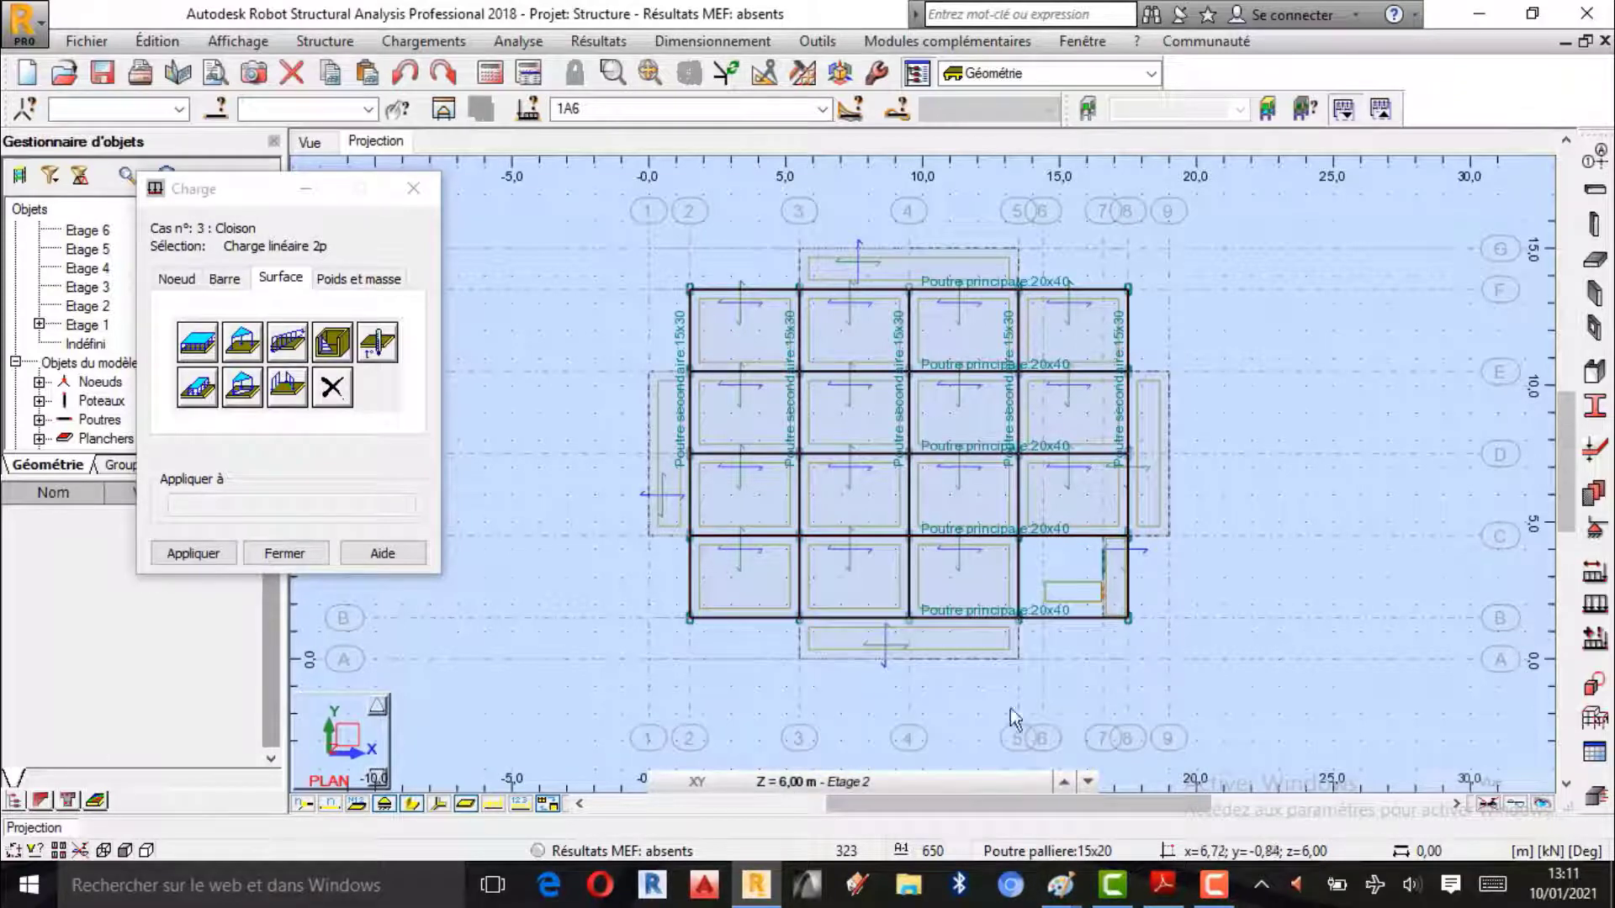
Step: Add a two-point linear load of -1.76 kN/m in Z along axis 2 of Etage 2, from axis B to axis F
{"action": "scroll", "coordinate": [1046, 300], "scroll_direction": "up", "scroll_amount": 1}
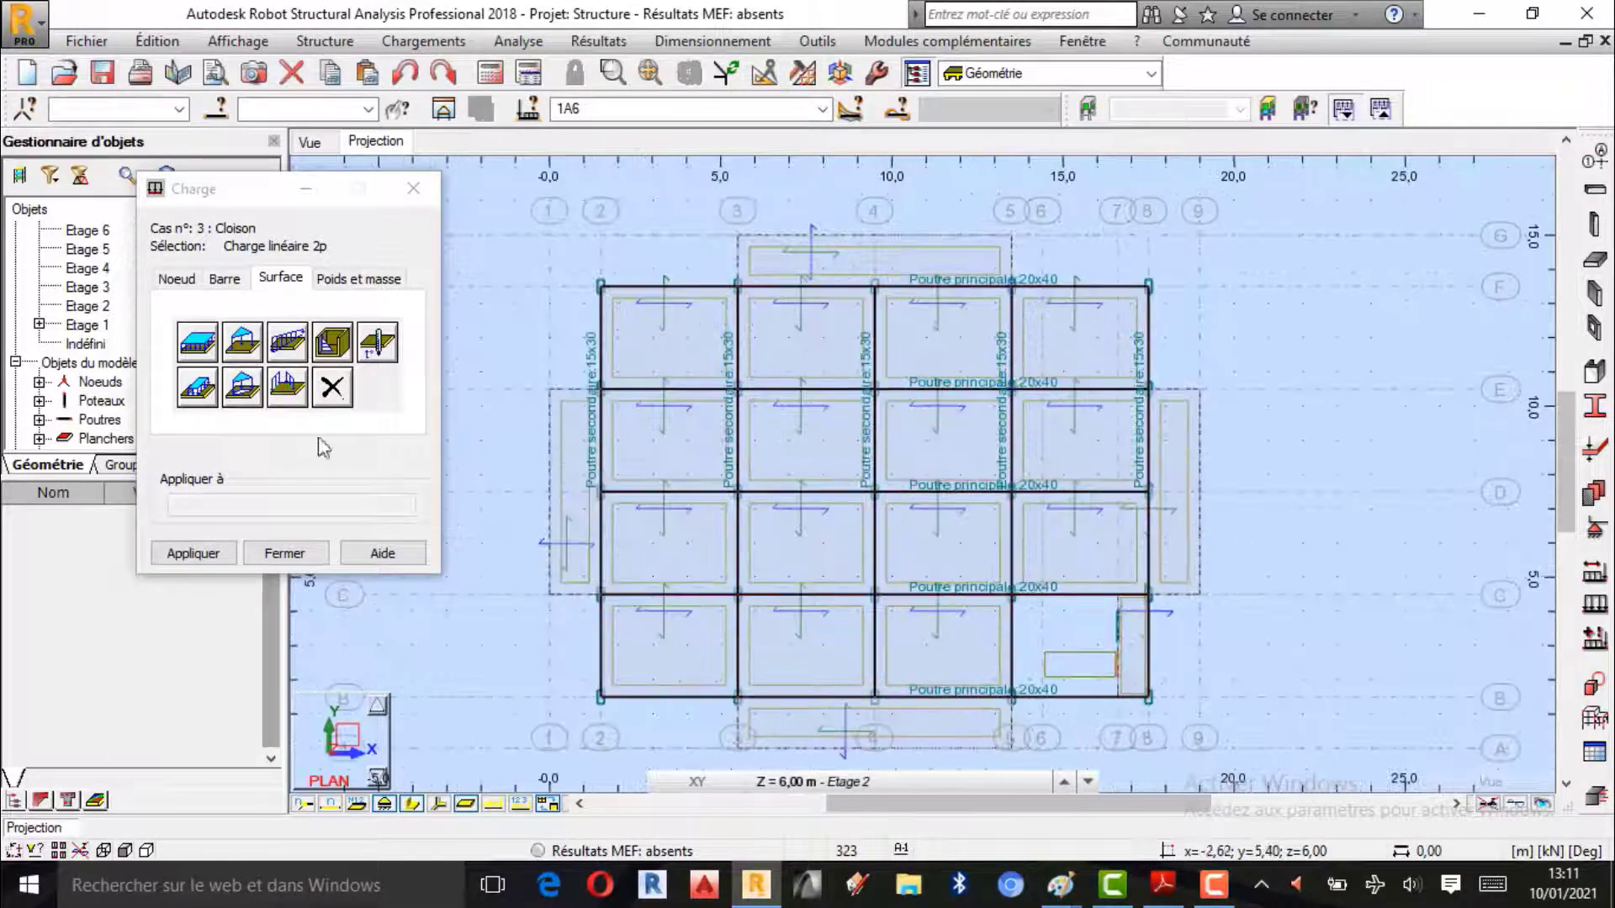
{"action": "left_click", "coordinate": [288, 343]}
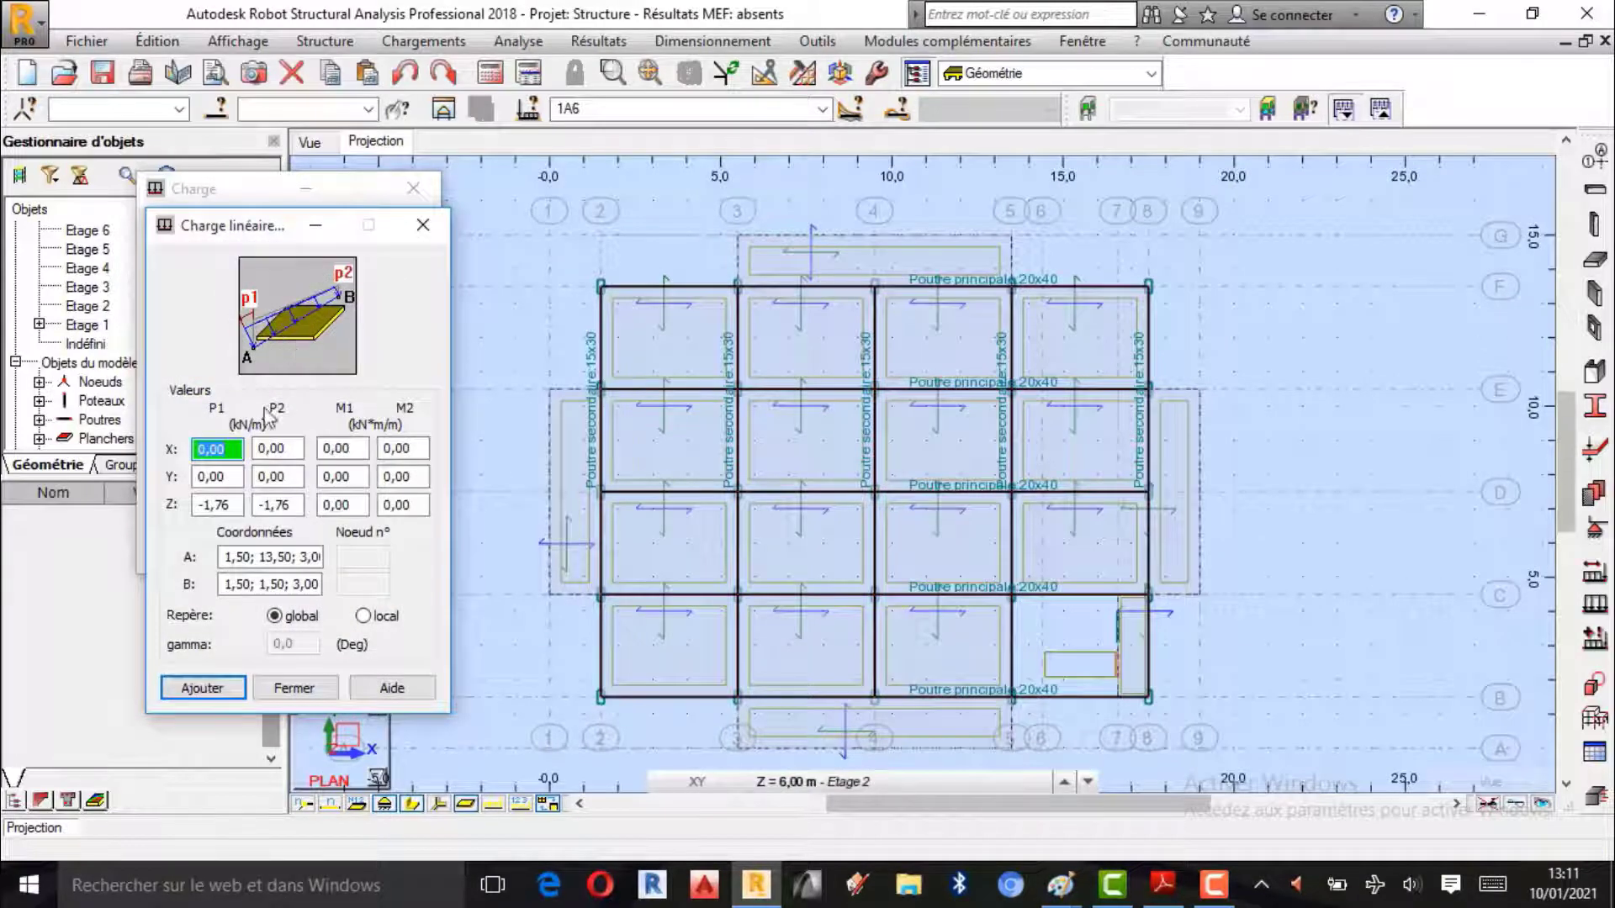
{"action": "left_click", "coordinate": [269, 557]}
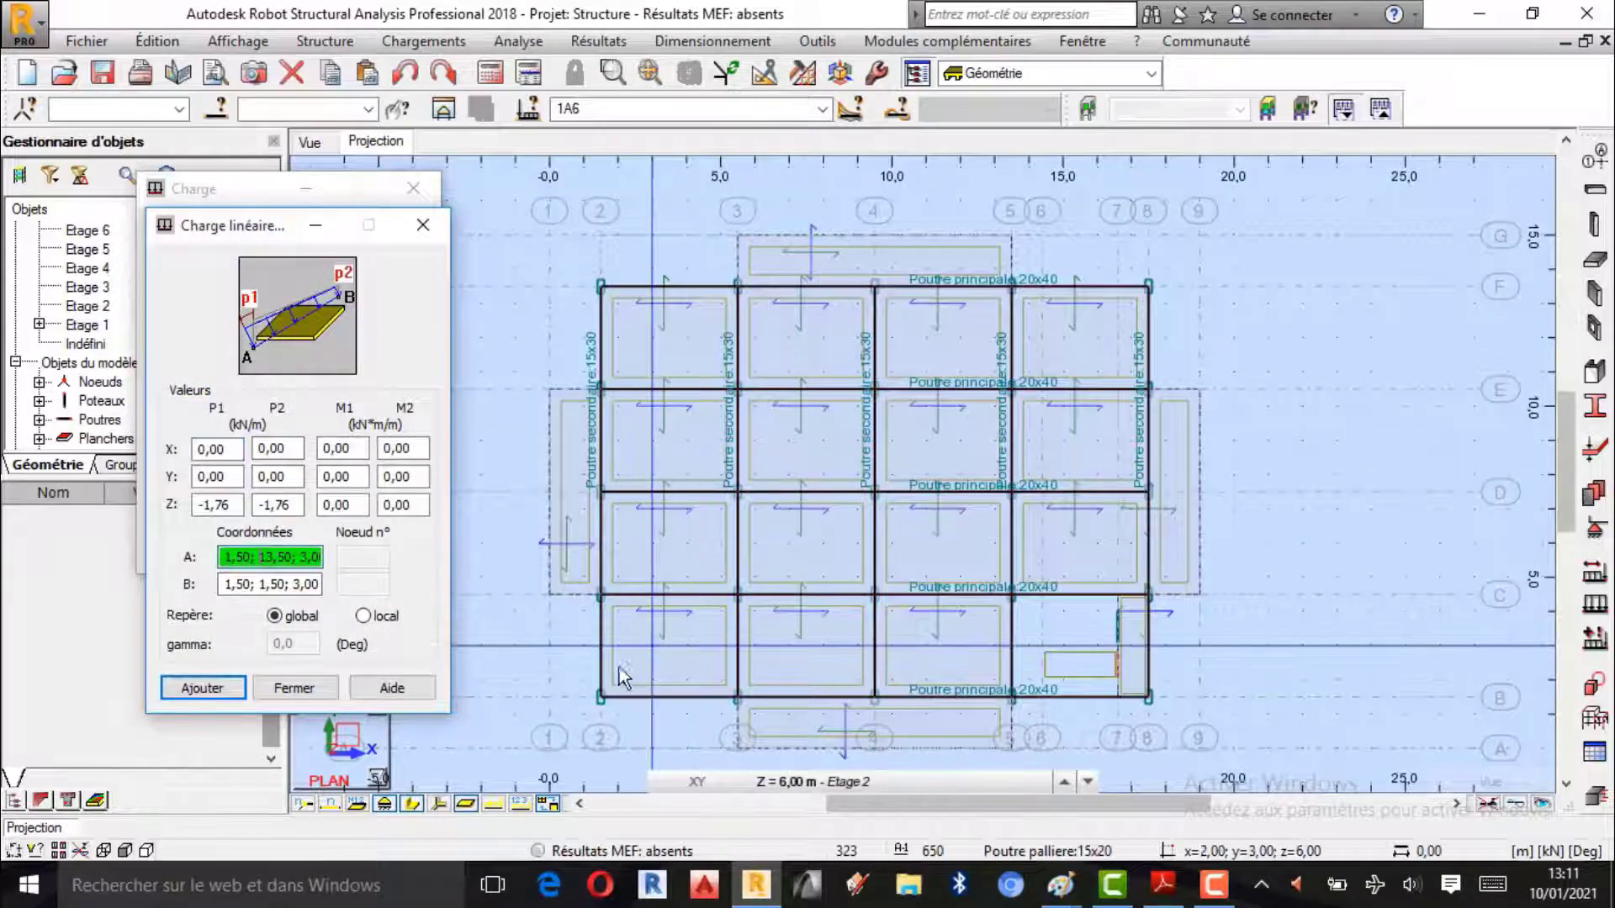
{"action": "left_click", "coordinate": [603, 695]}
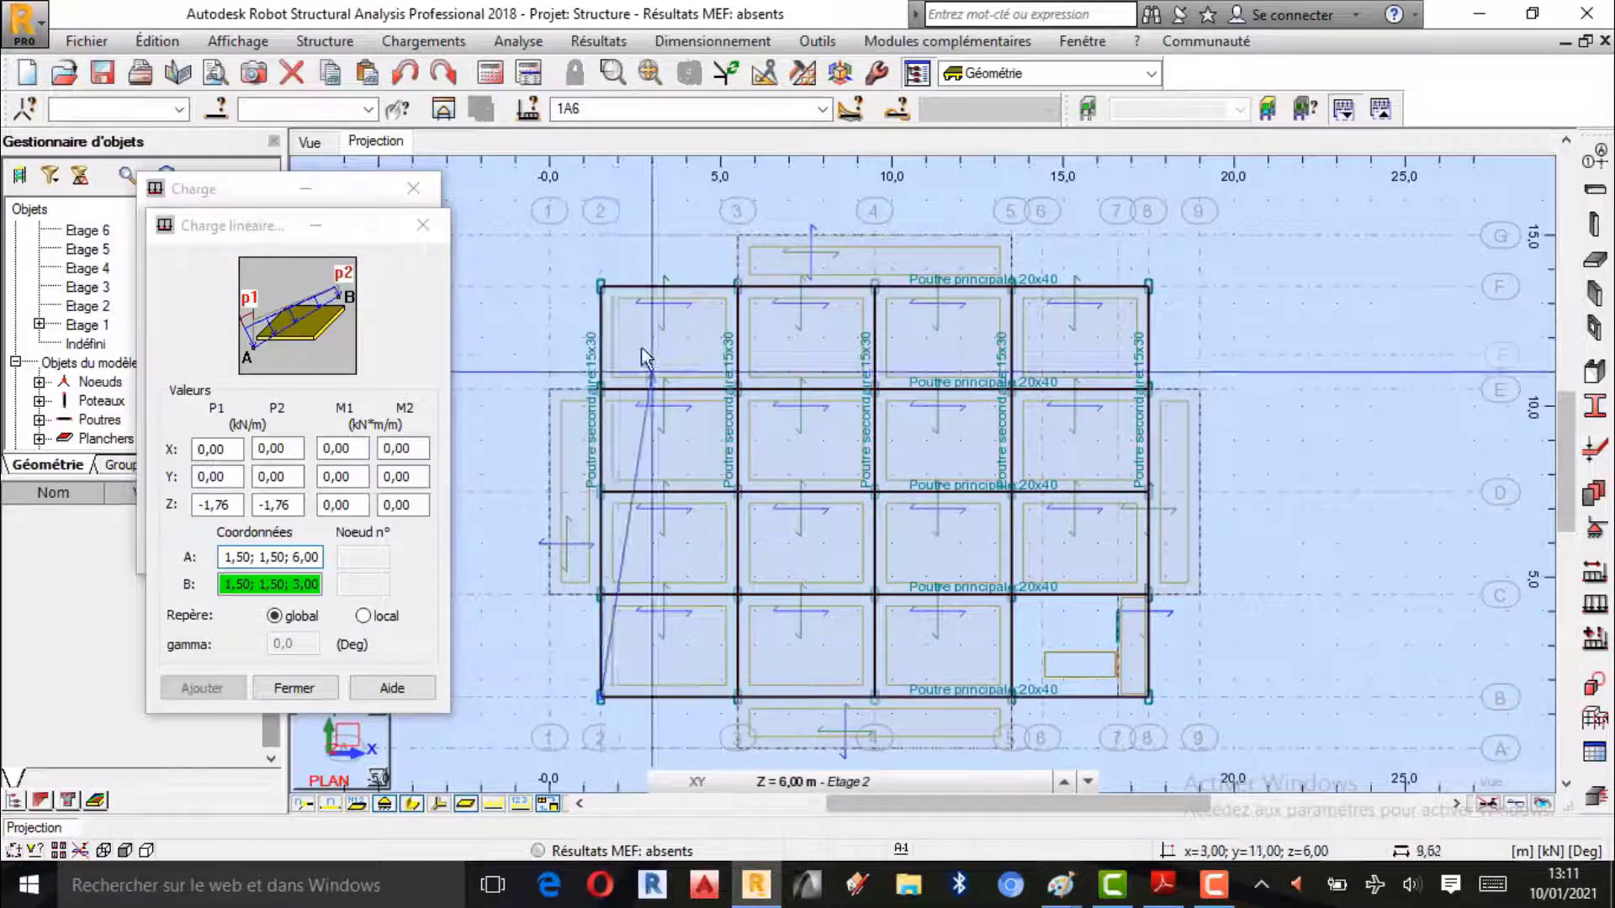
{"action": "left_click", "coordinate": [603, 286]}
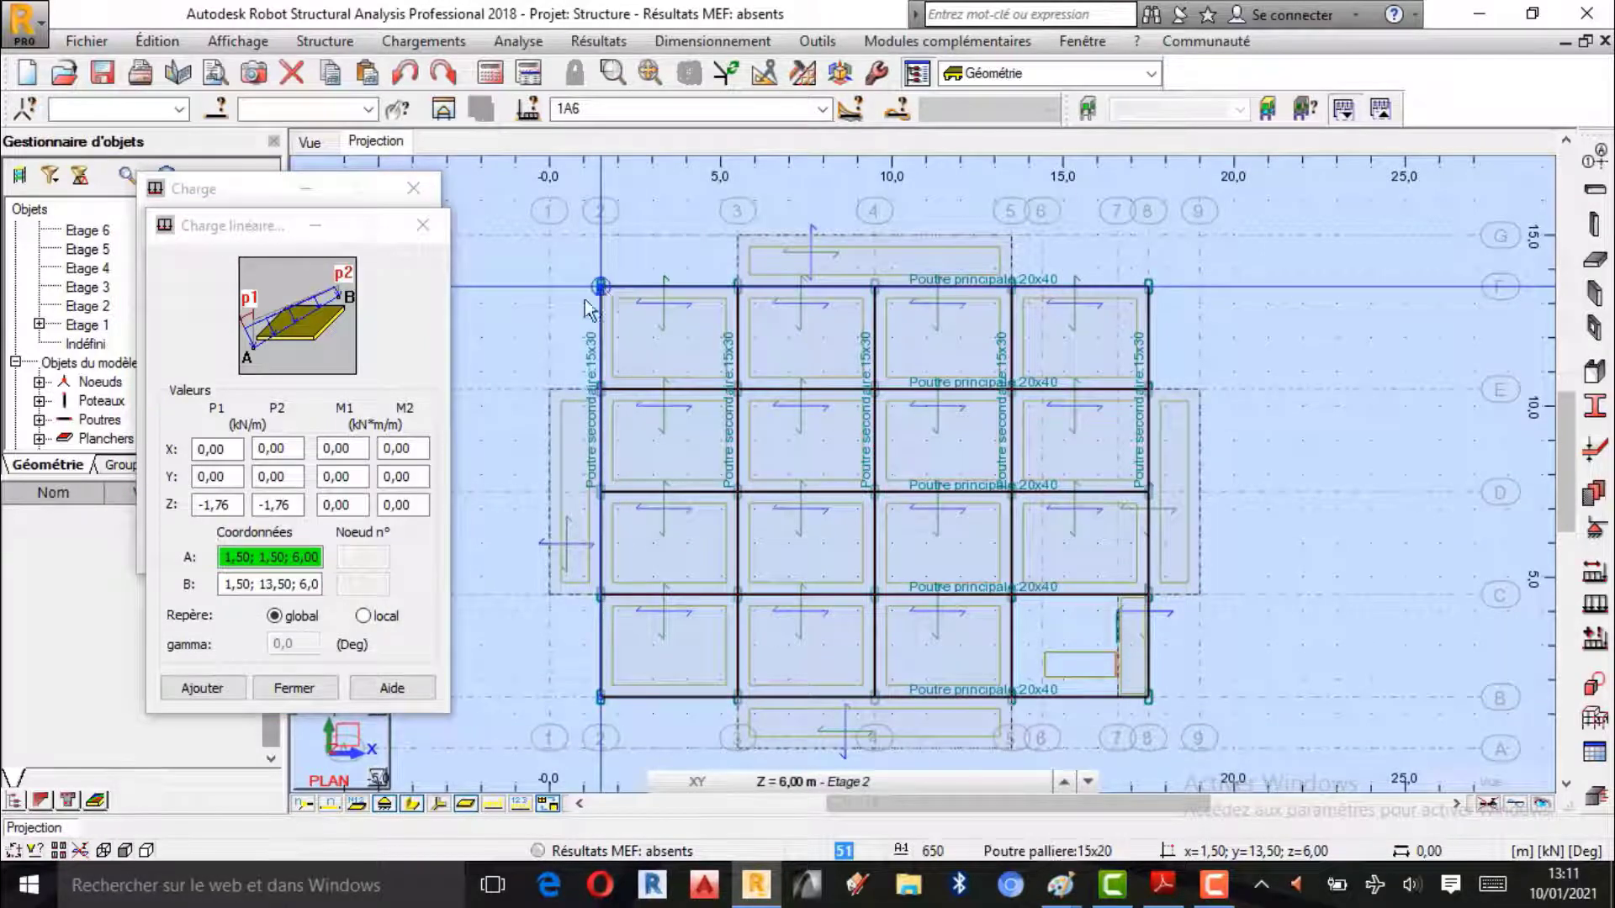
{"action": "left_click", "coordinate": [206, 688]}
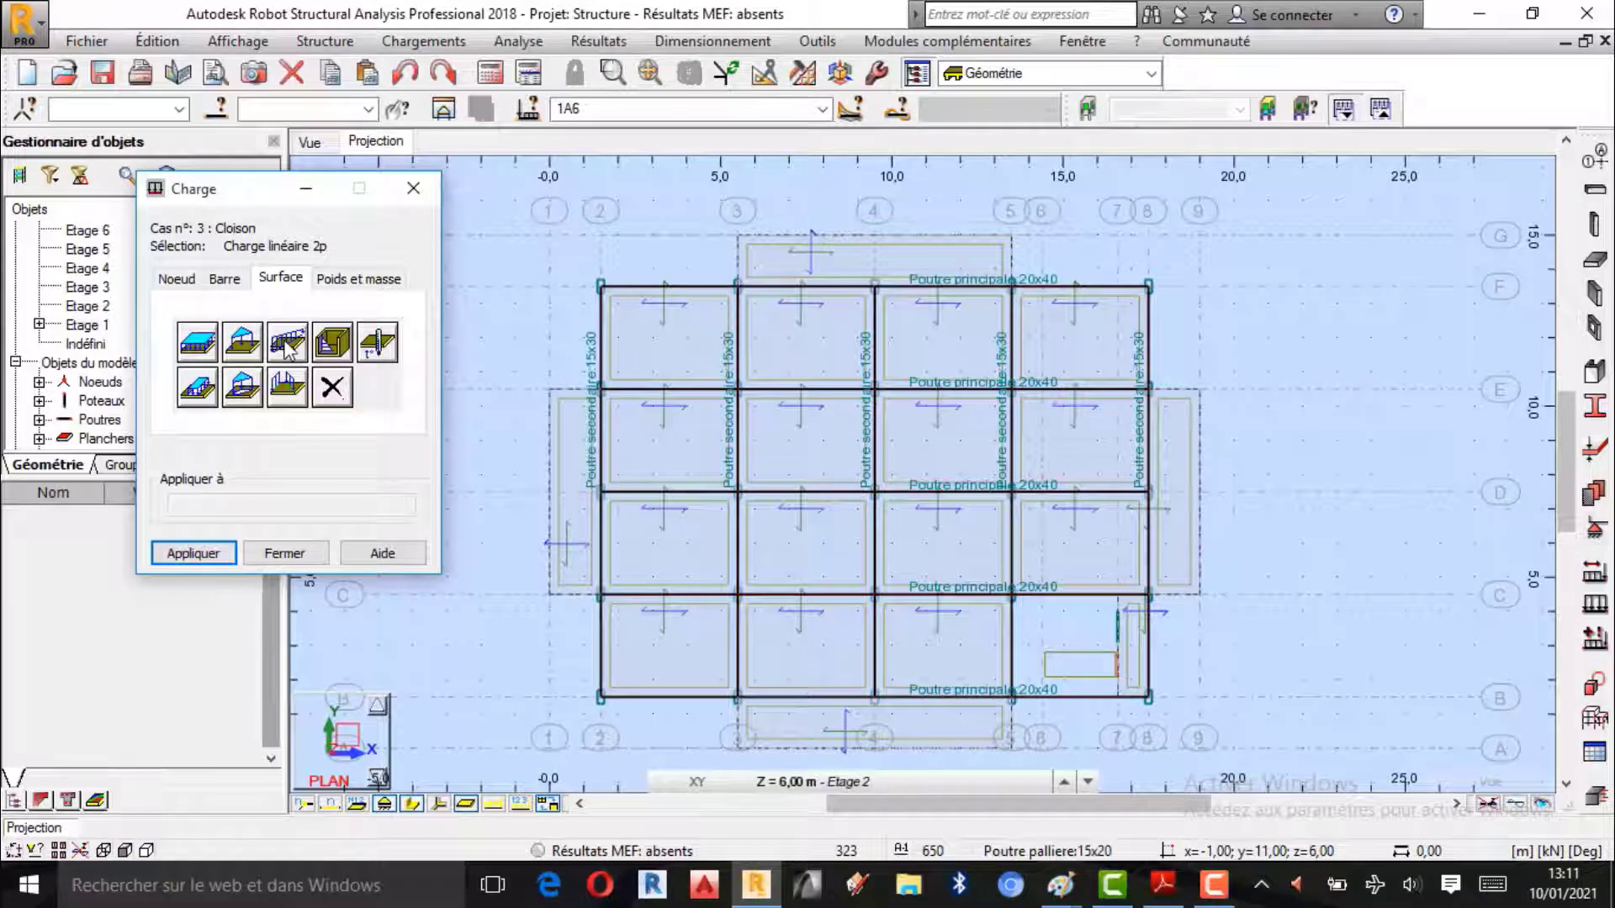
Step: Add a -1.76 kN/m linear load in Z along axis F of Etage 2, from axis 2 to axis 8
{"action": "left_click", "coordinate": [287, 343]}
{"action": "left_click", "coordinate": [269, 557]}
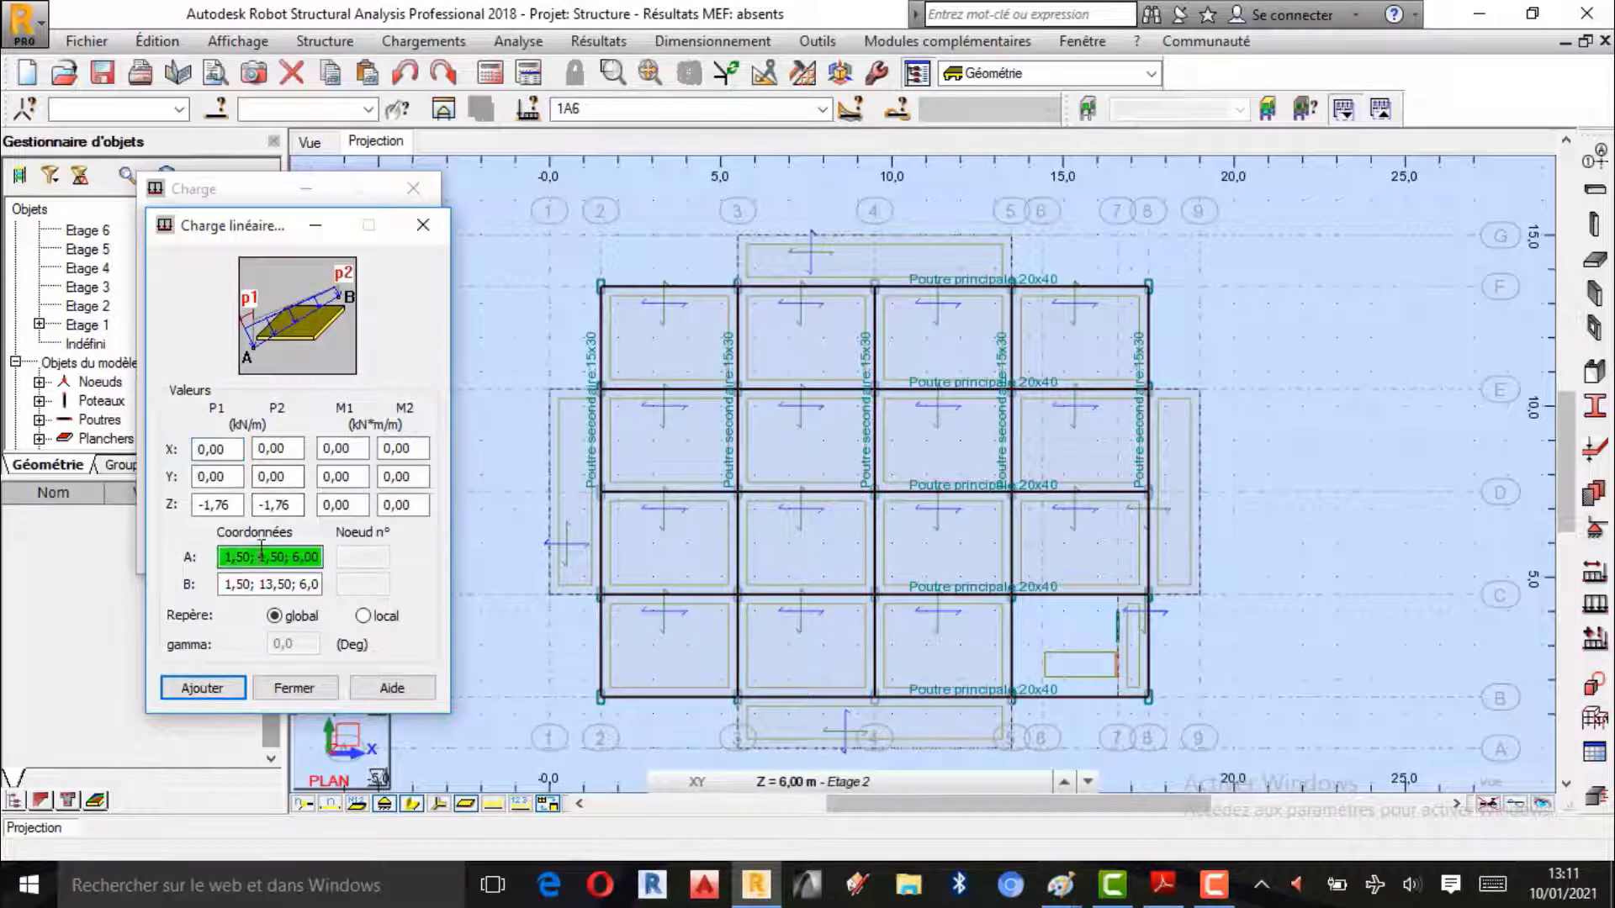
{"action": "left_click", "coordinate": [602, 286]}
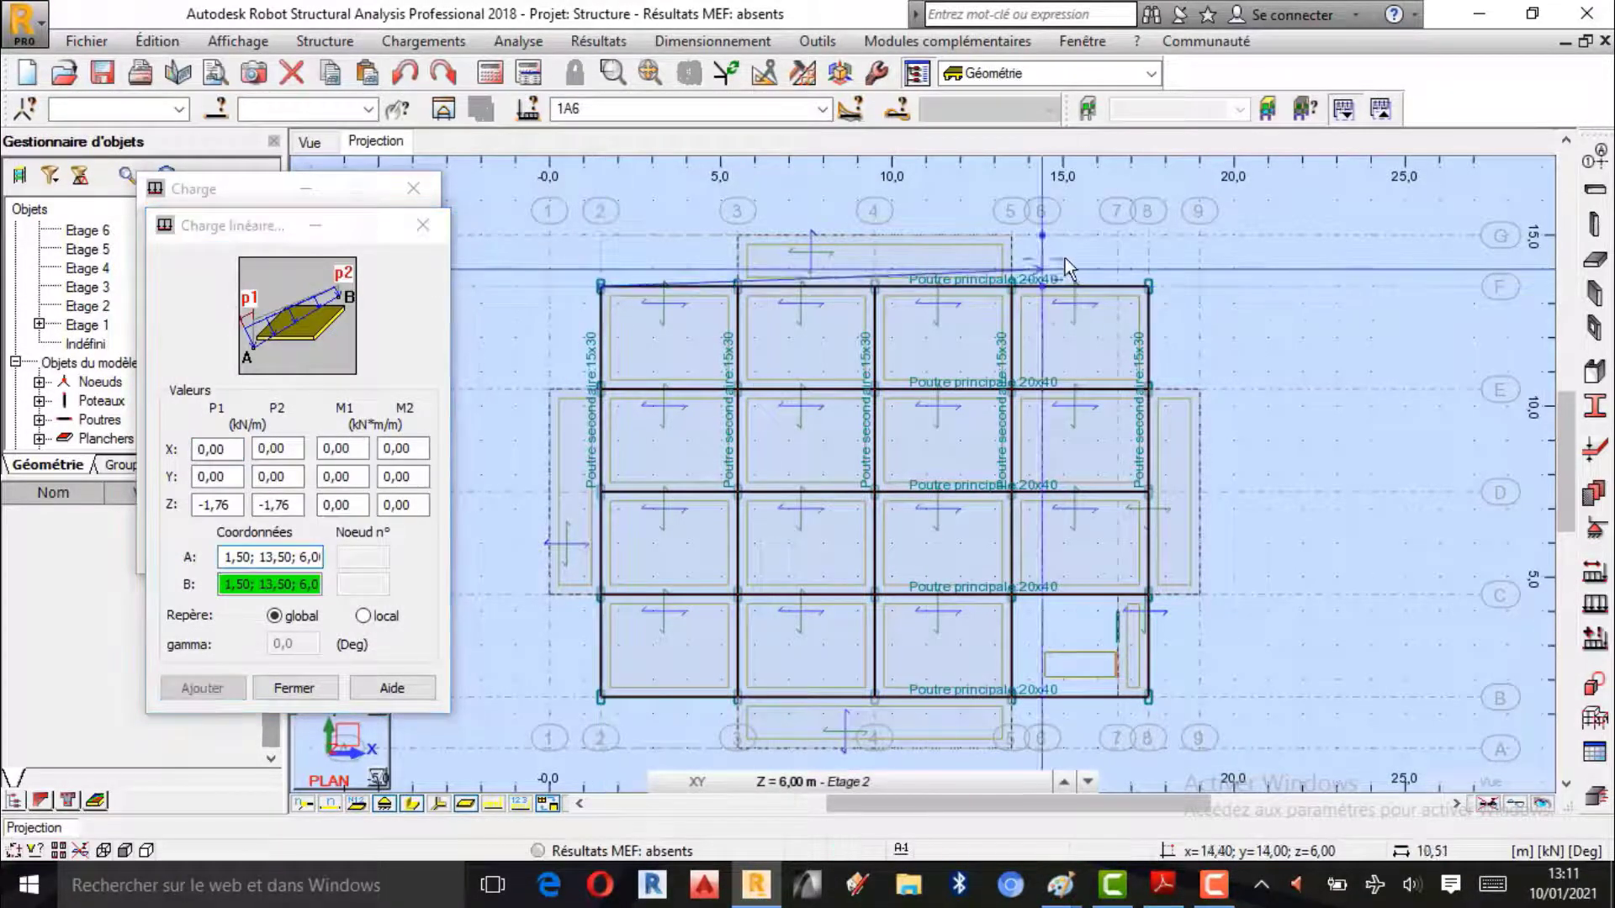
{"action": "left_click", "coordinate": [1148, 289]}
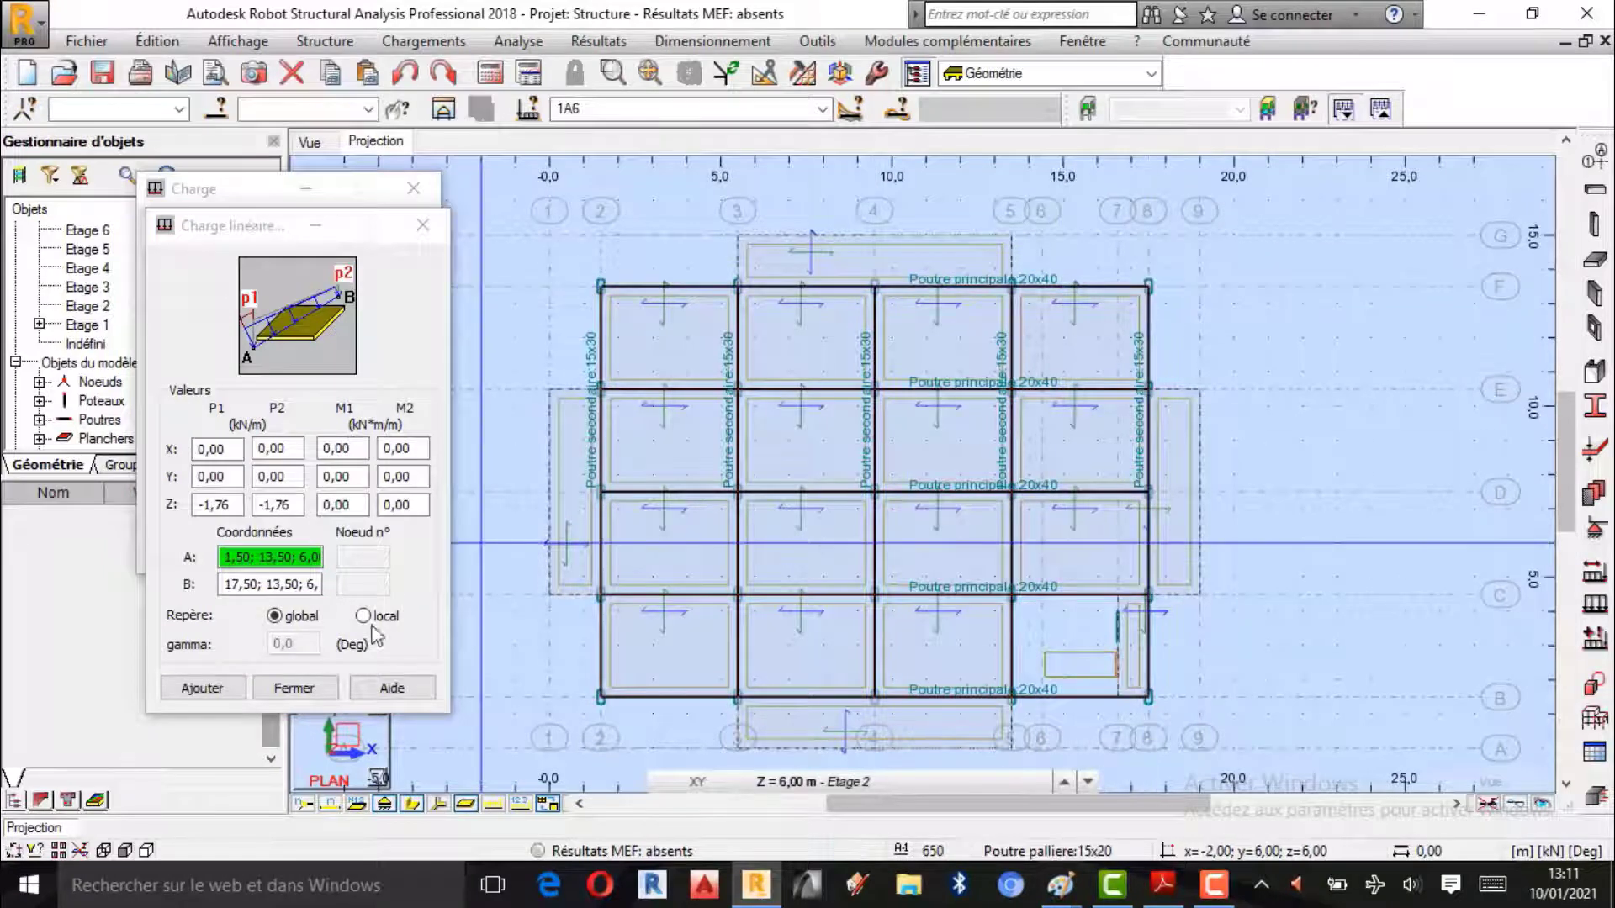
{"action": "left_click", "coordinate": [202, 688]}
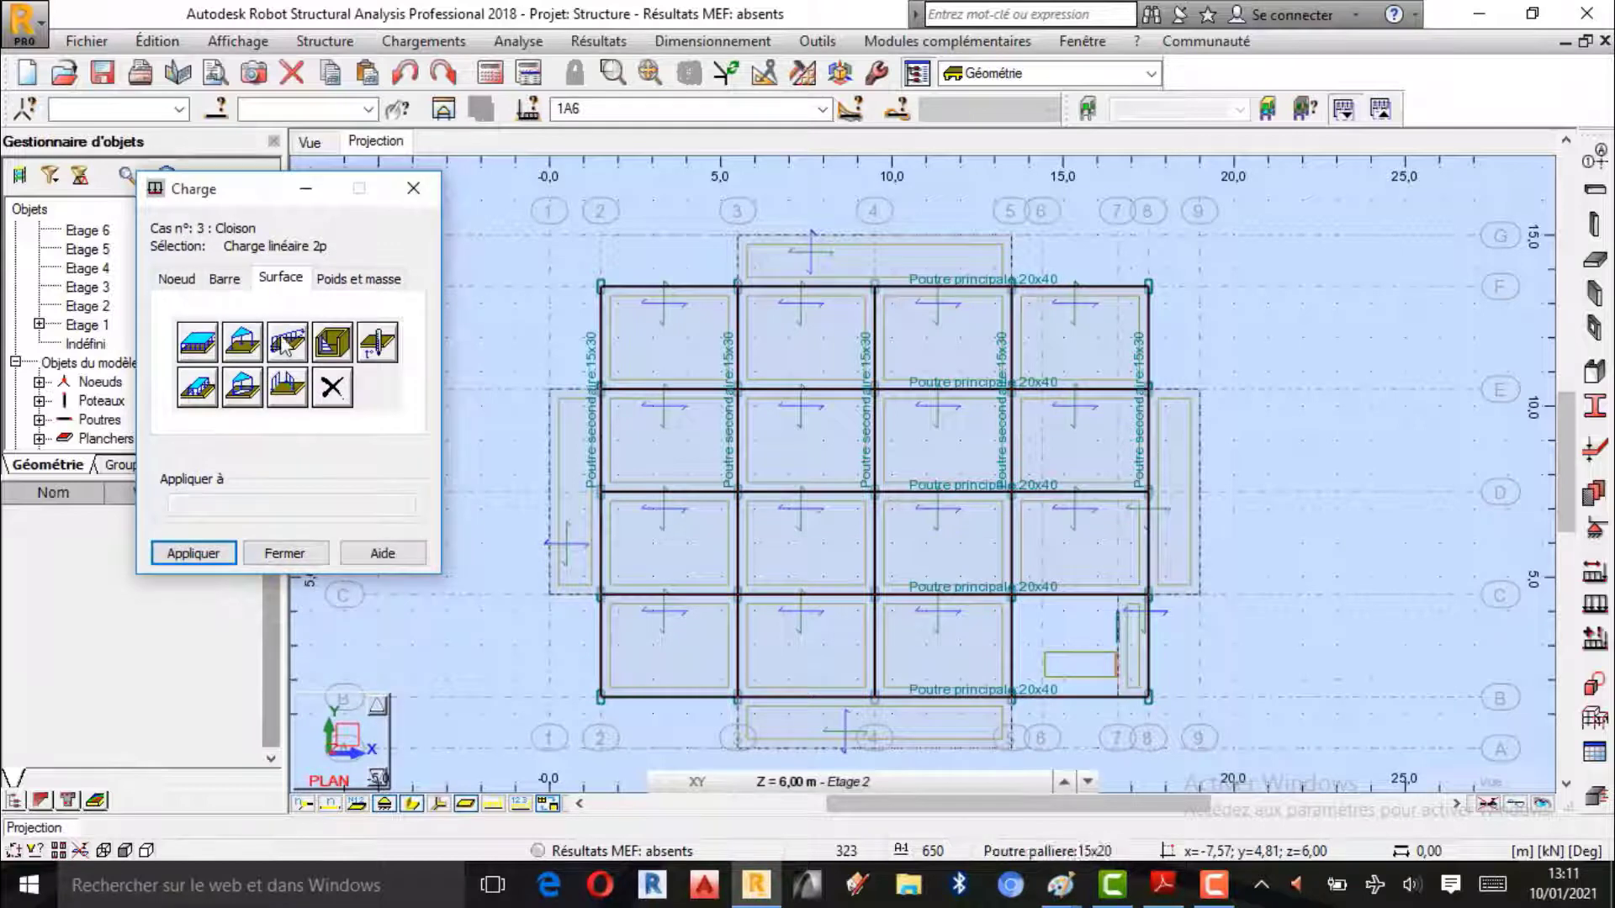
Step: Add a -1.76 kN/m linear load in Z along axis 8 of Etage 2, from axis F to axis B
{"action": "left_click", "coordinate": [286, 343]}
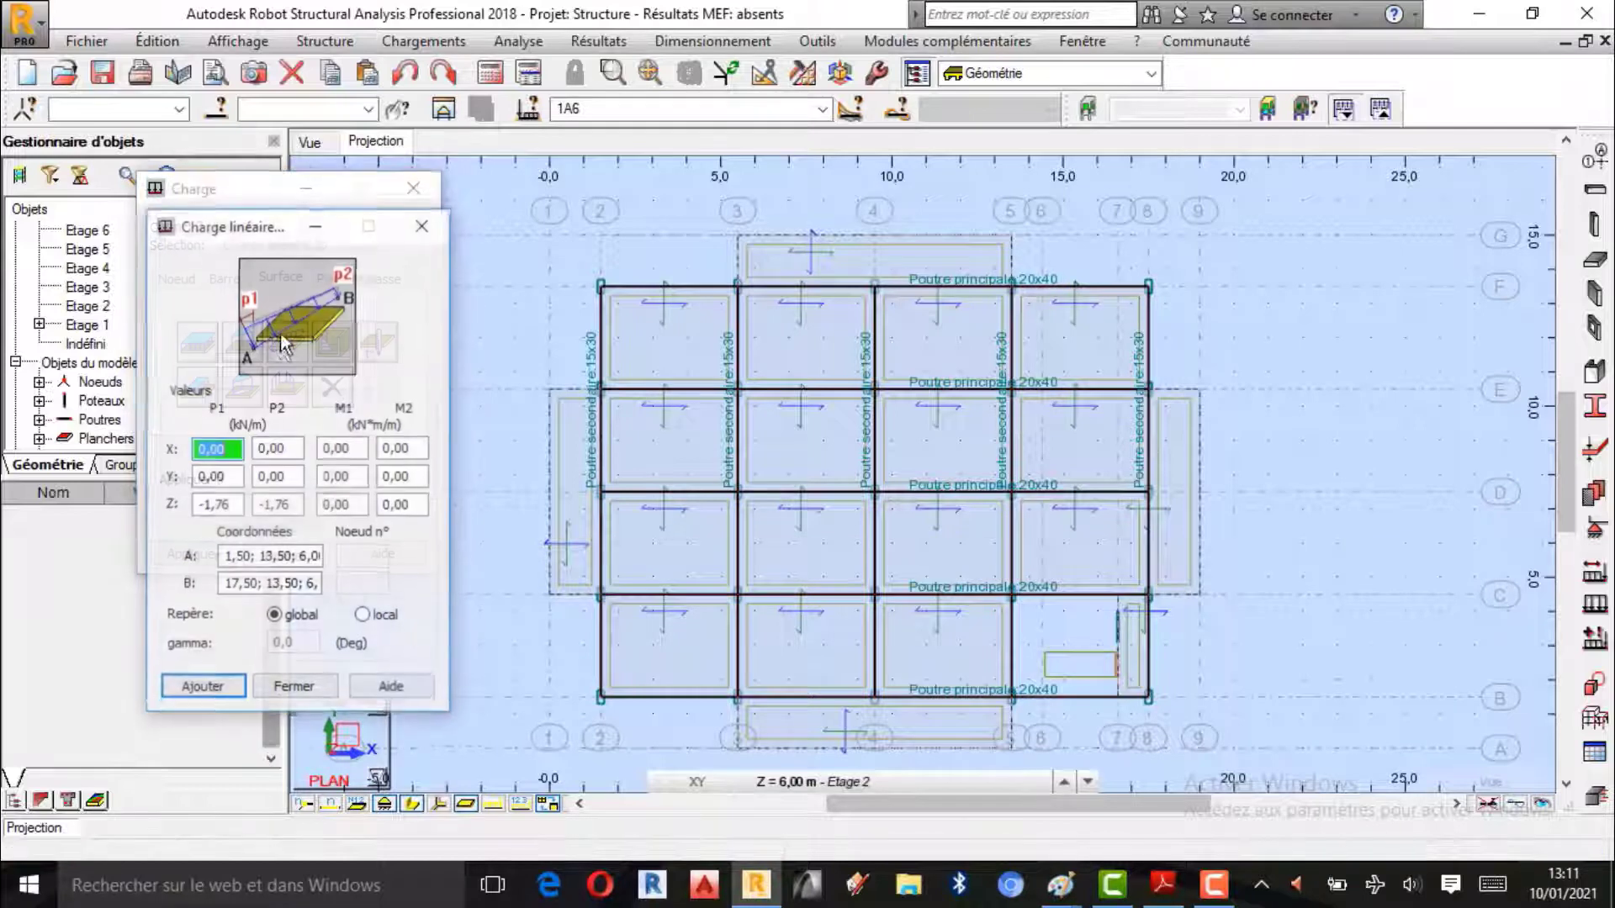
{"action": "left_click", "coordinate": [1150, 288]}
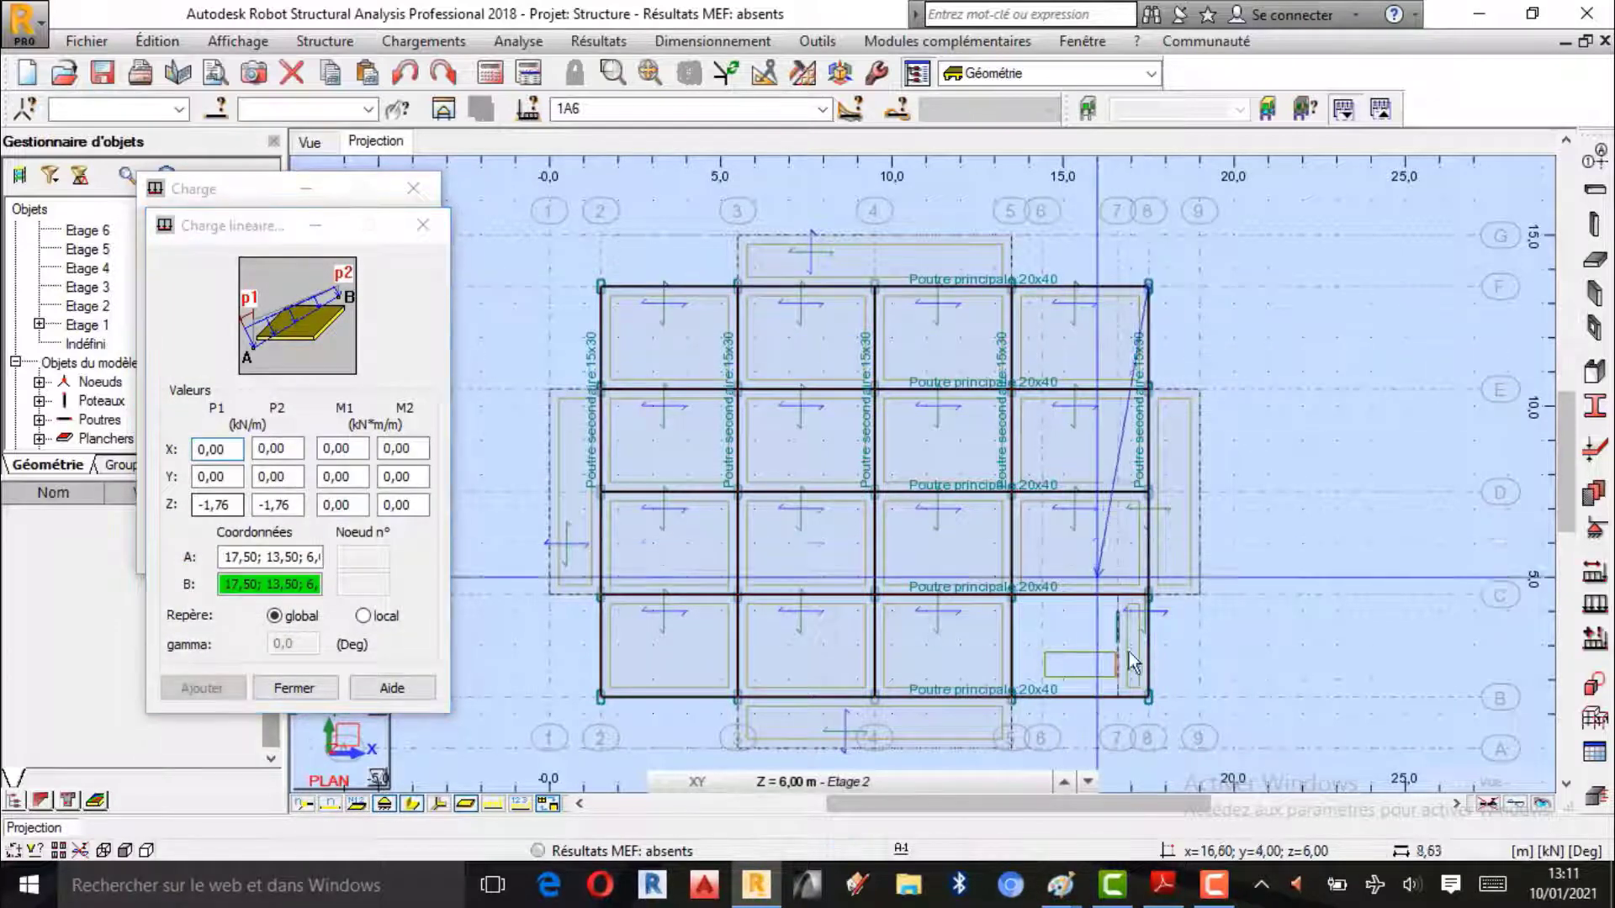
{"action": "left_click", "coordinate": [1149, 698]}
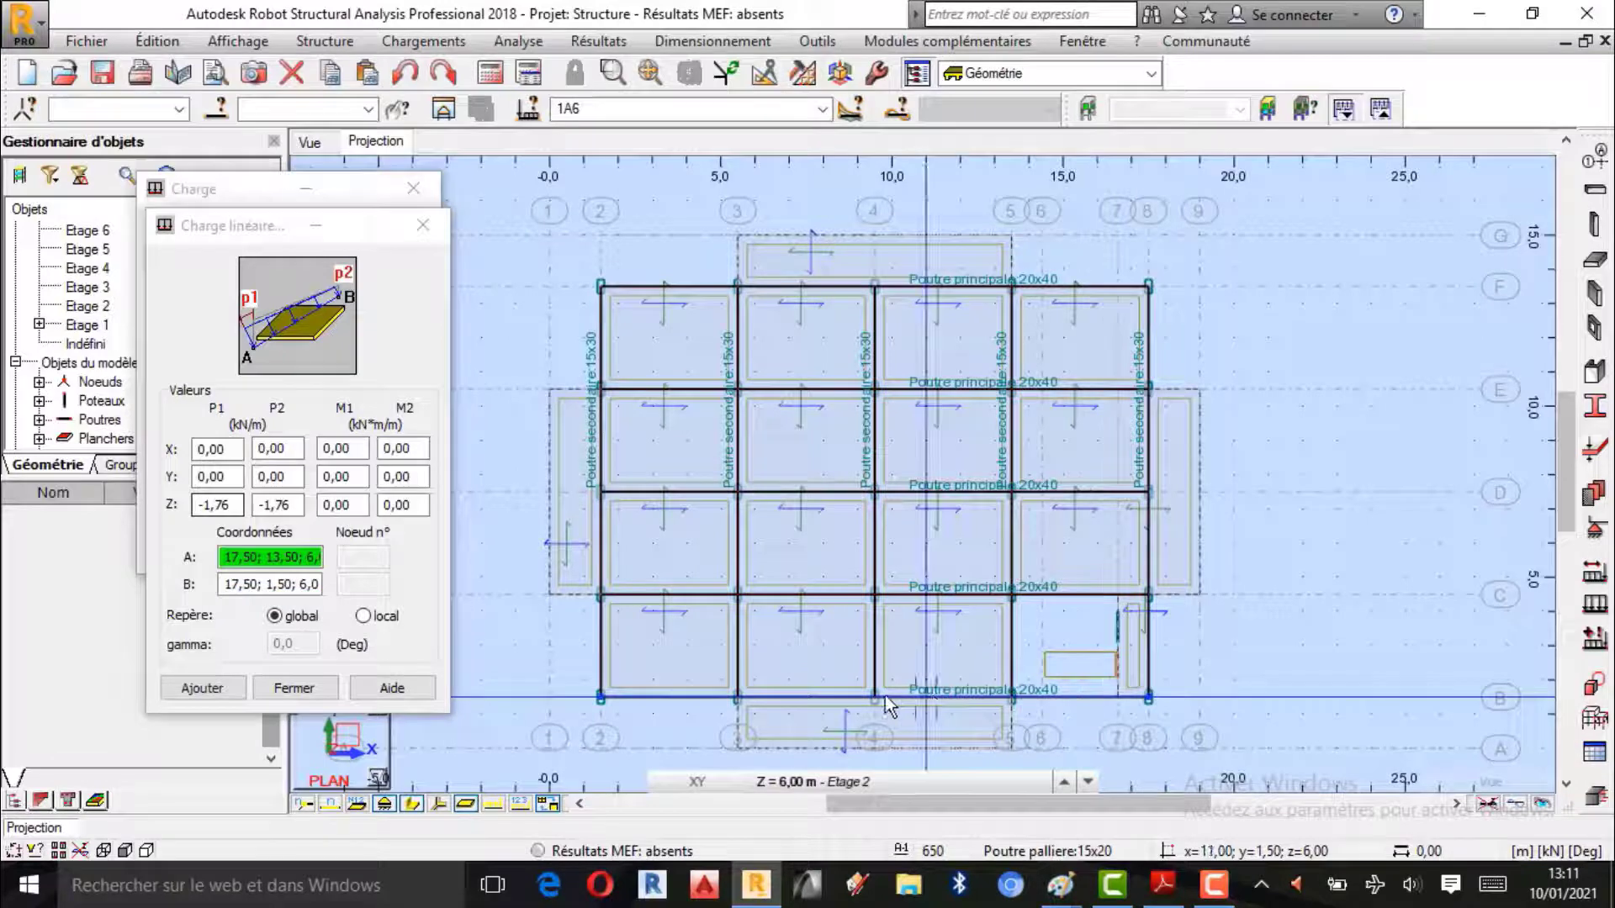
{"action": "left_click", "coordinate": [215, 685]}
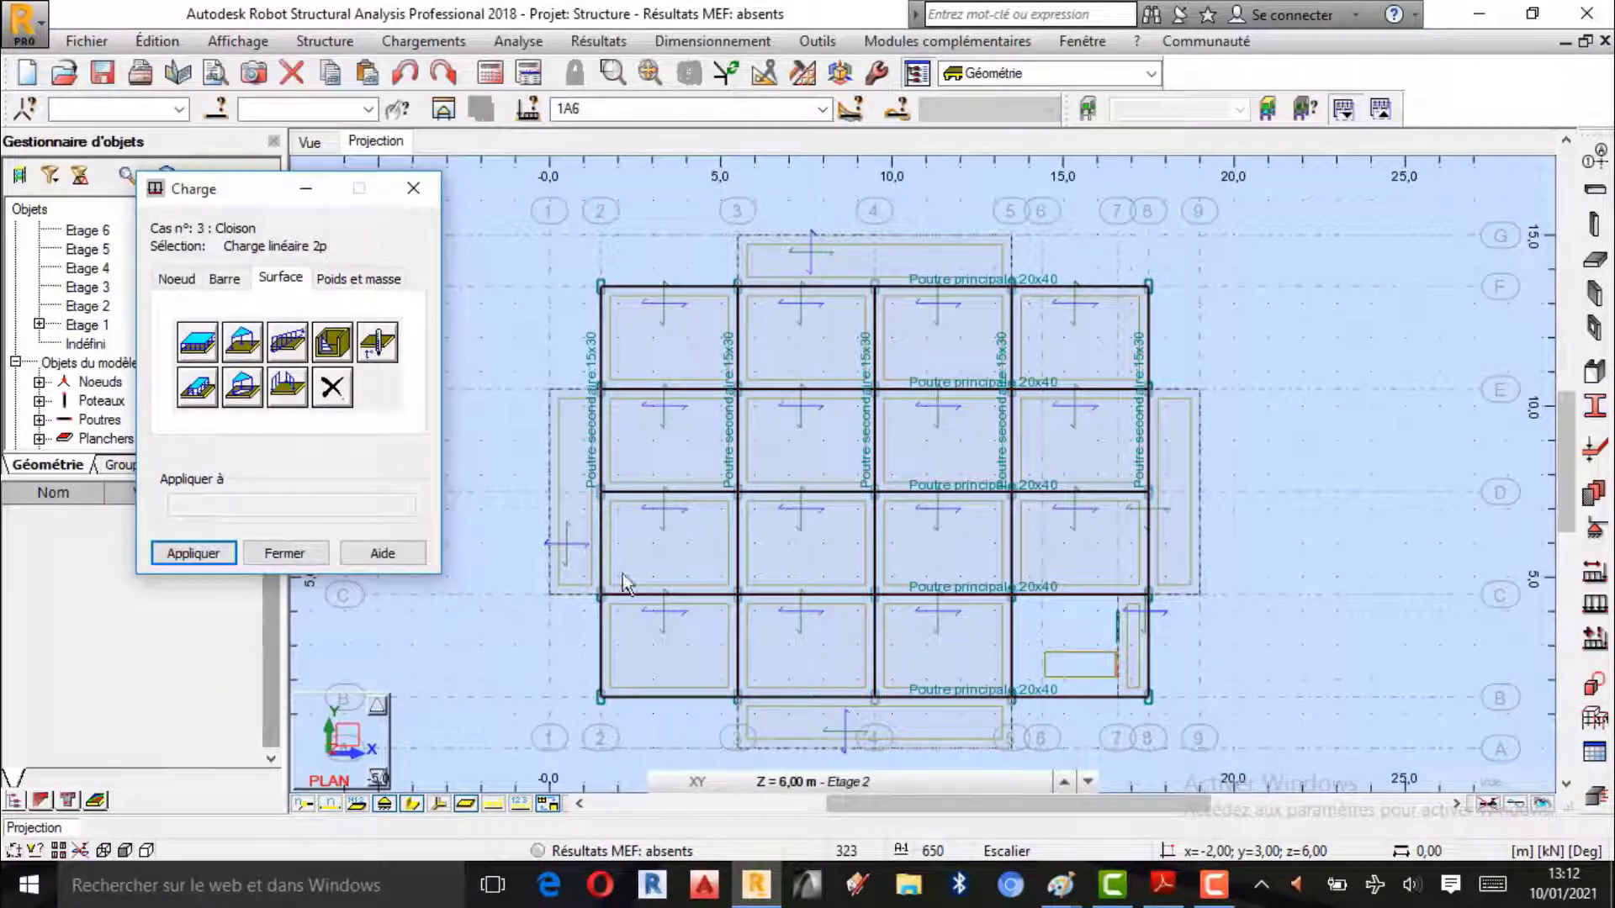
Step: Add a -1.76 kN/m linear load in Z along axis B of Etage 2, from axis 8 to axis 2
{"action": "left_click", "coordinate": [289, 343]}
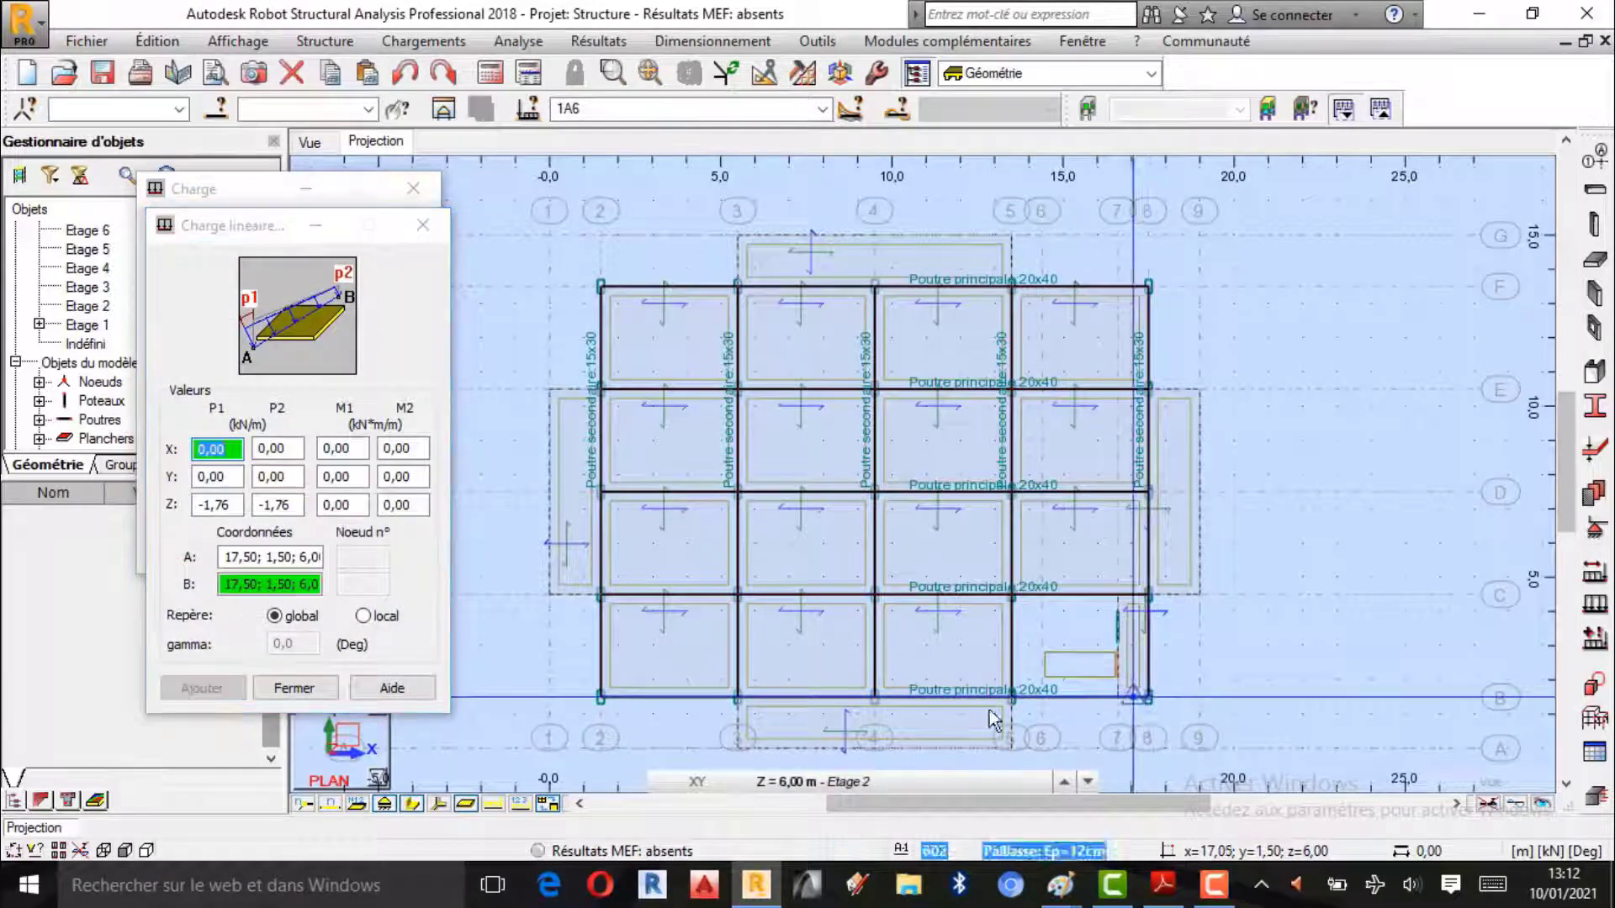
{"action": "left_click", "coordinate": [601, 699]}
{"action": "left_click", "coordinate": [220, 691]}
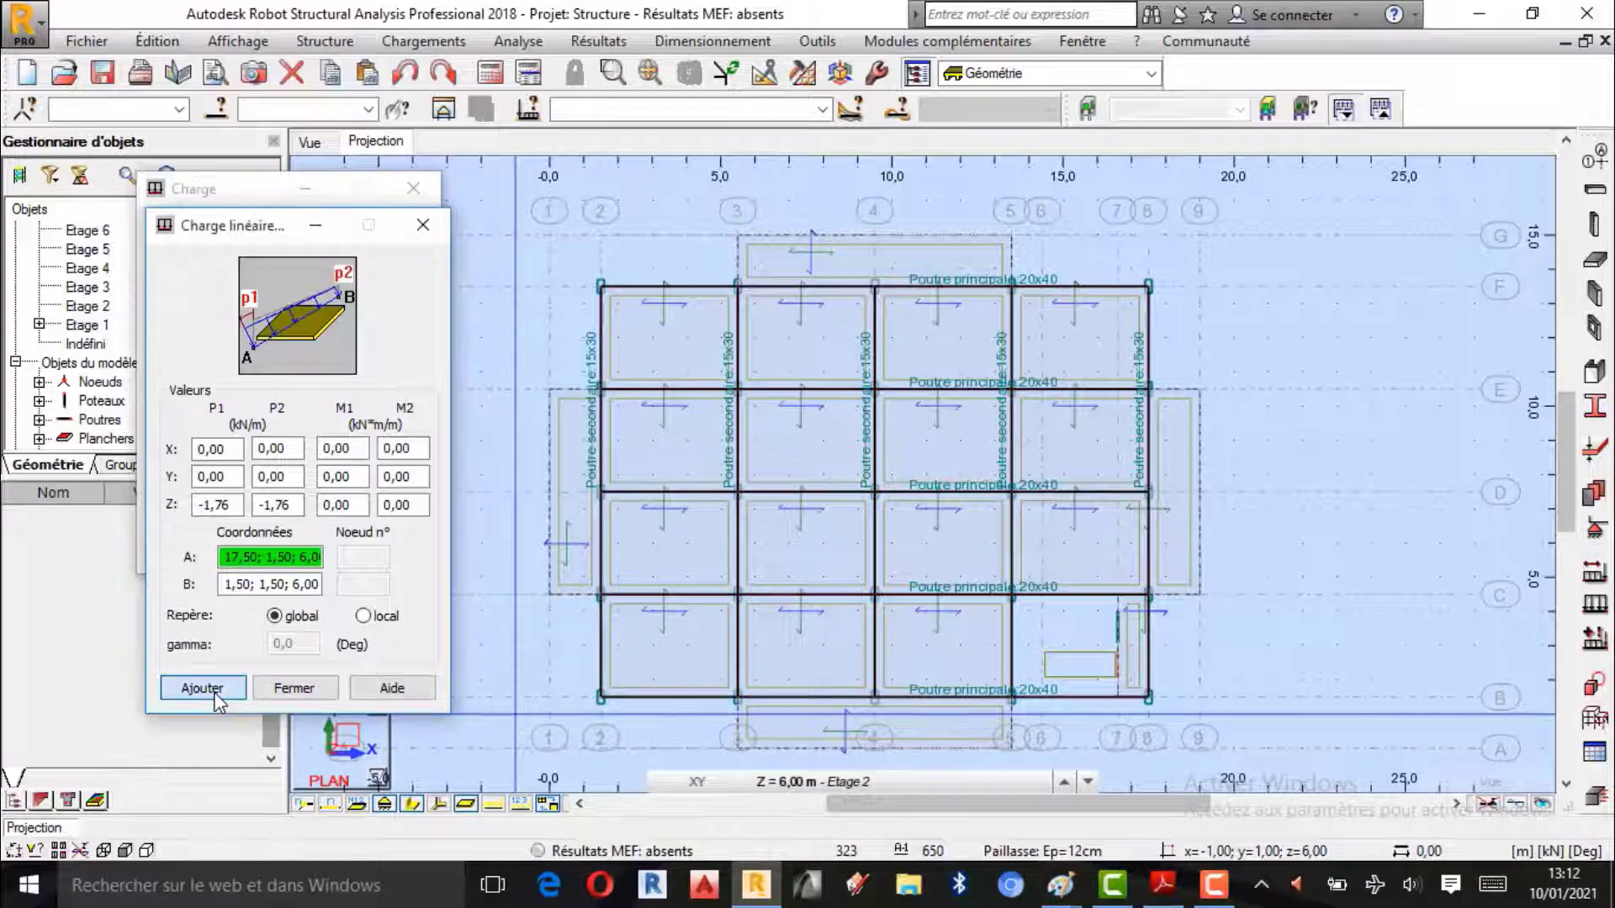
Step: Check the Etage 2 partition loads in the 3D view and set the plan projection to Etage 3, level 9.00 m
{"action": "left_click", "coordinate": [315, 137]}
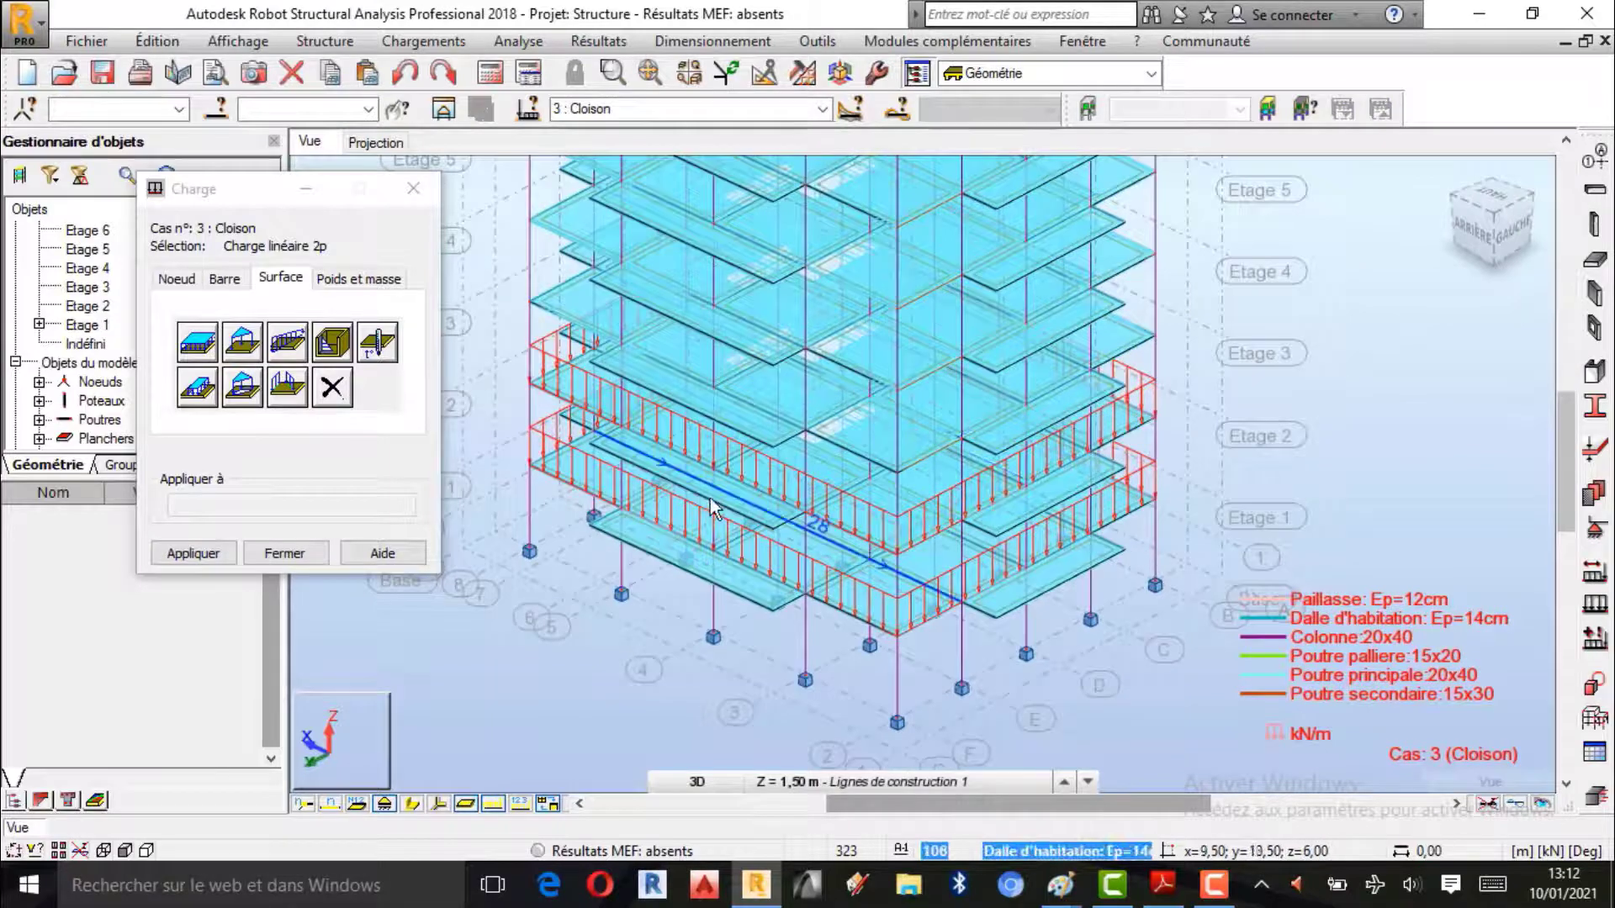
{"action": "left_click", "coordinate": [375, 141]}
{"action": "left_click", "coordinate": [782, 782]}
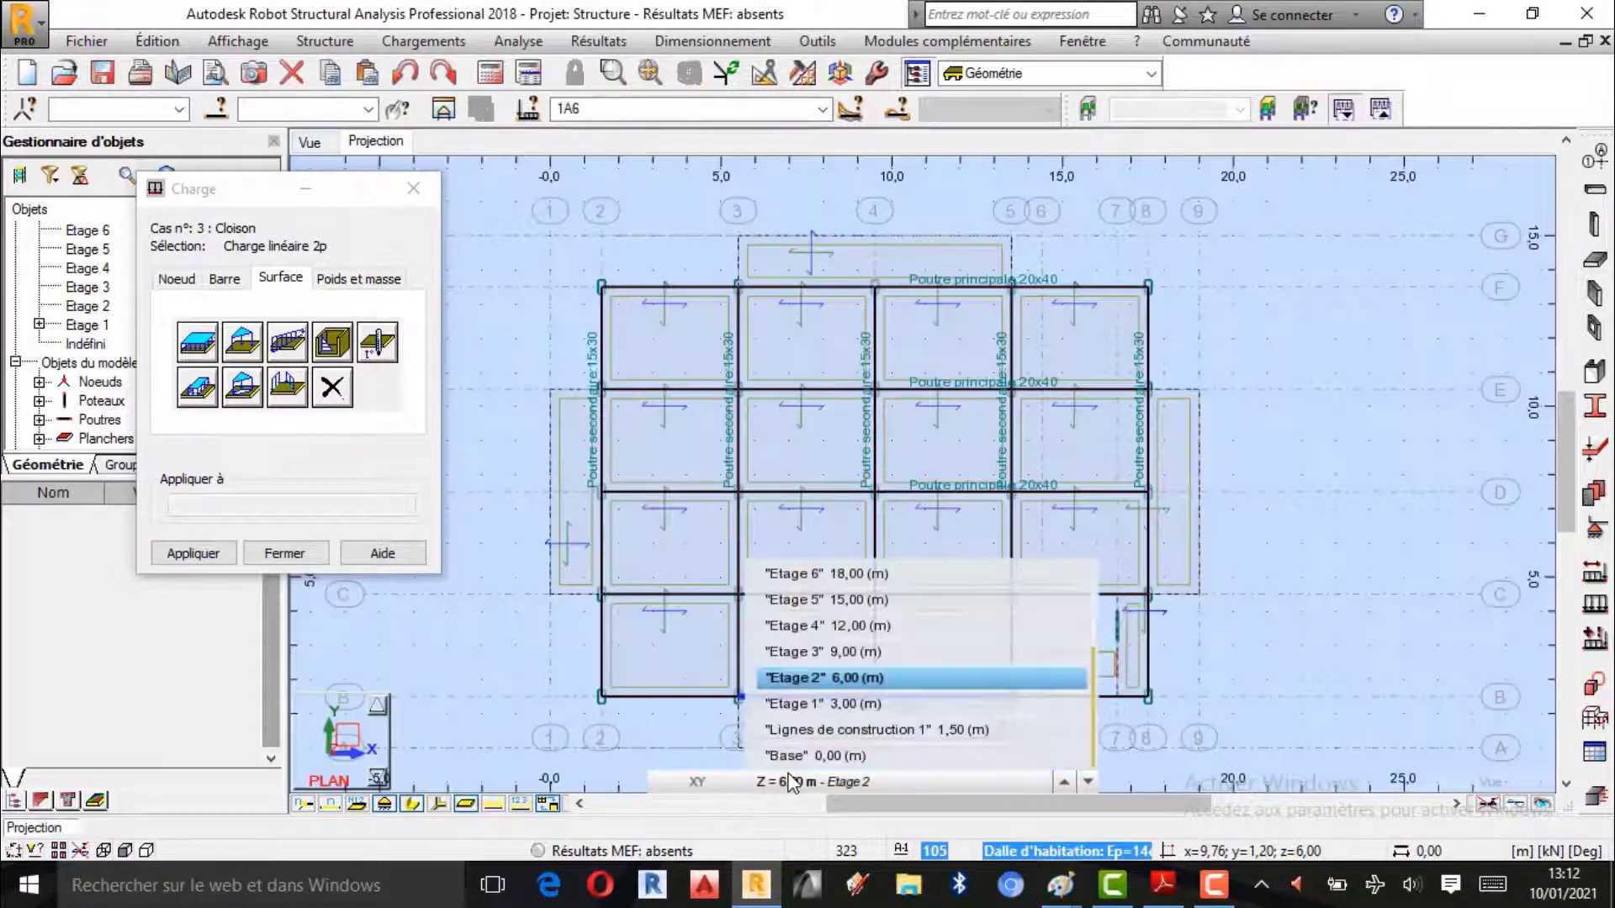
{"action": "left_click", "coordinate": [841, 653]}
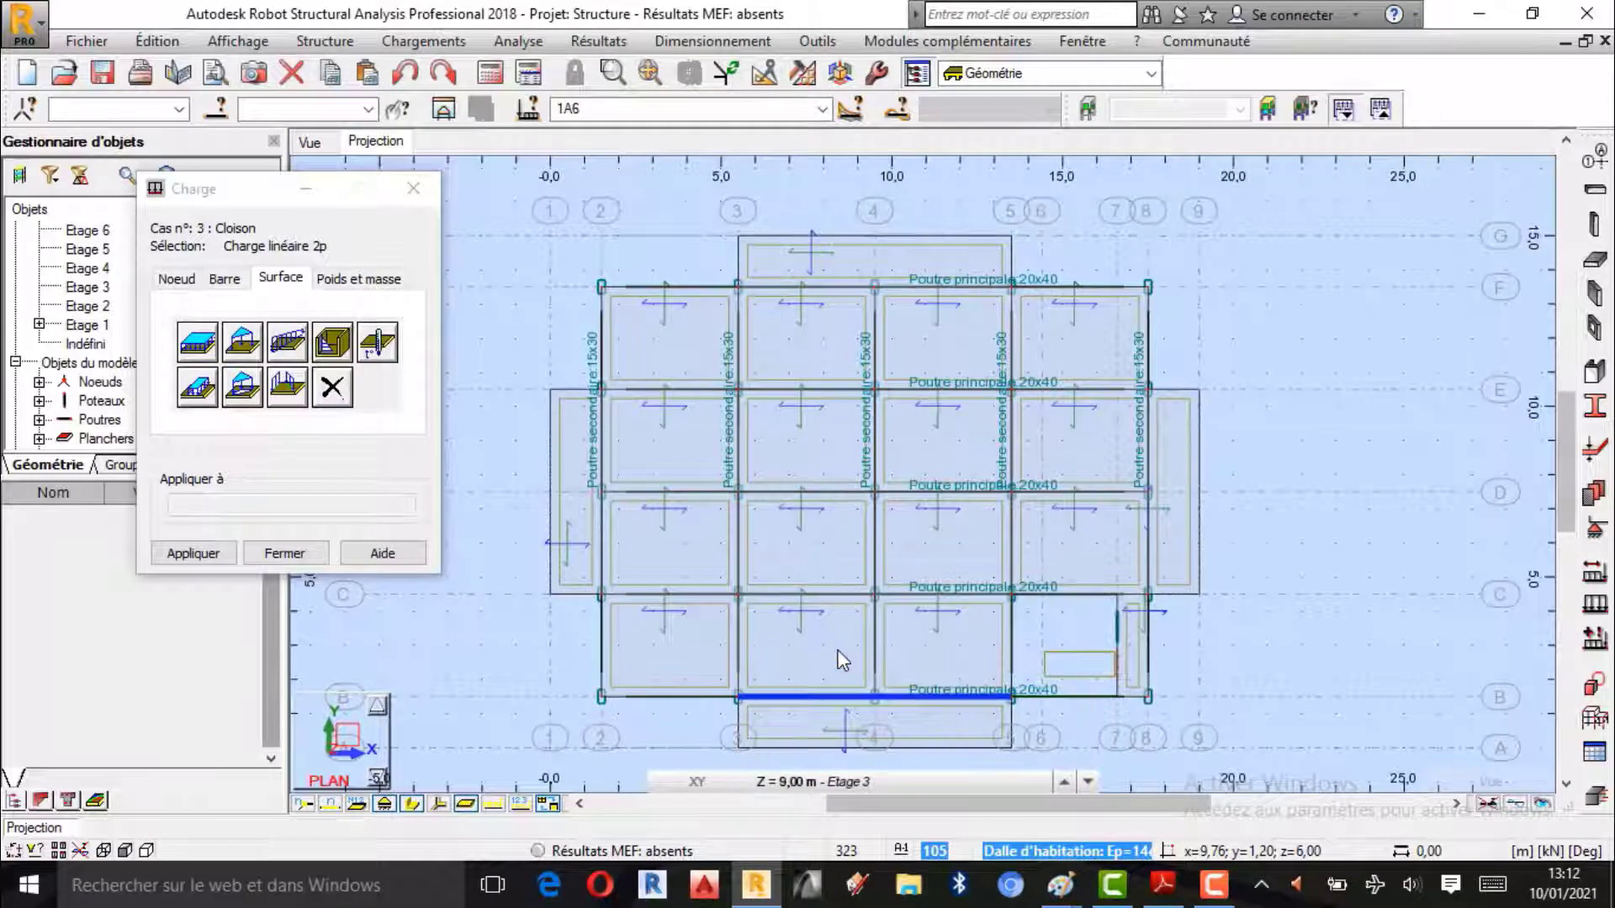
Step: Add a -1.76 kN/m linear load in Z along axis F of Etage 3, from axis 2 to axis 8
{"action": "left_click", "coordinate": [288, 342]}
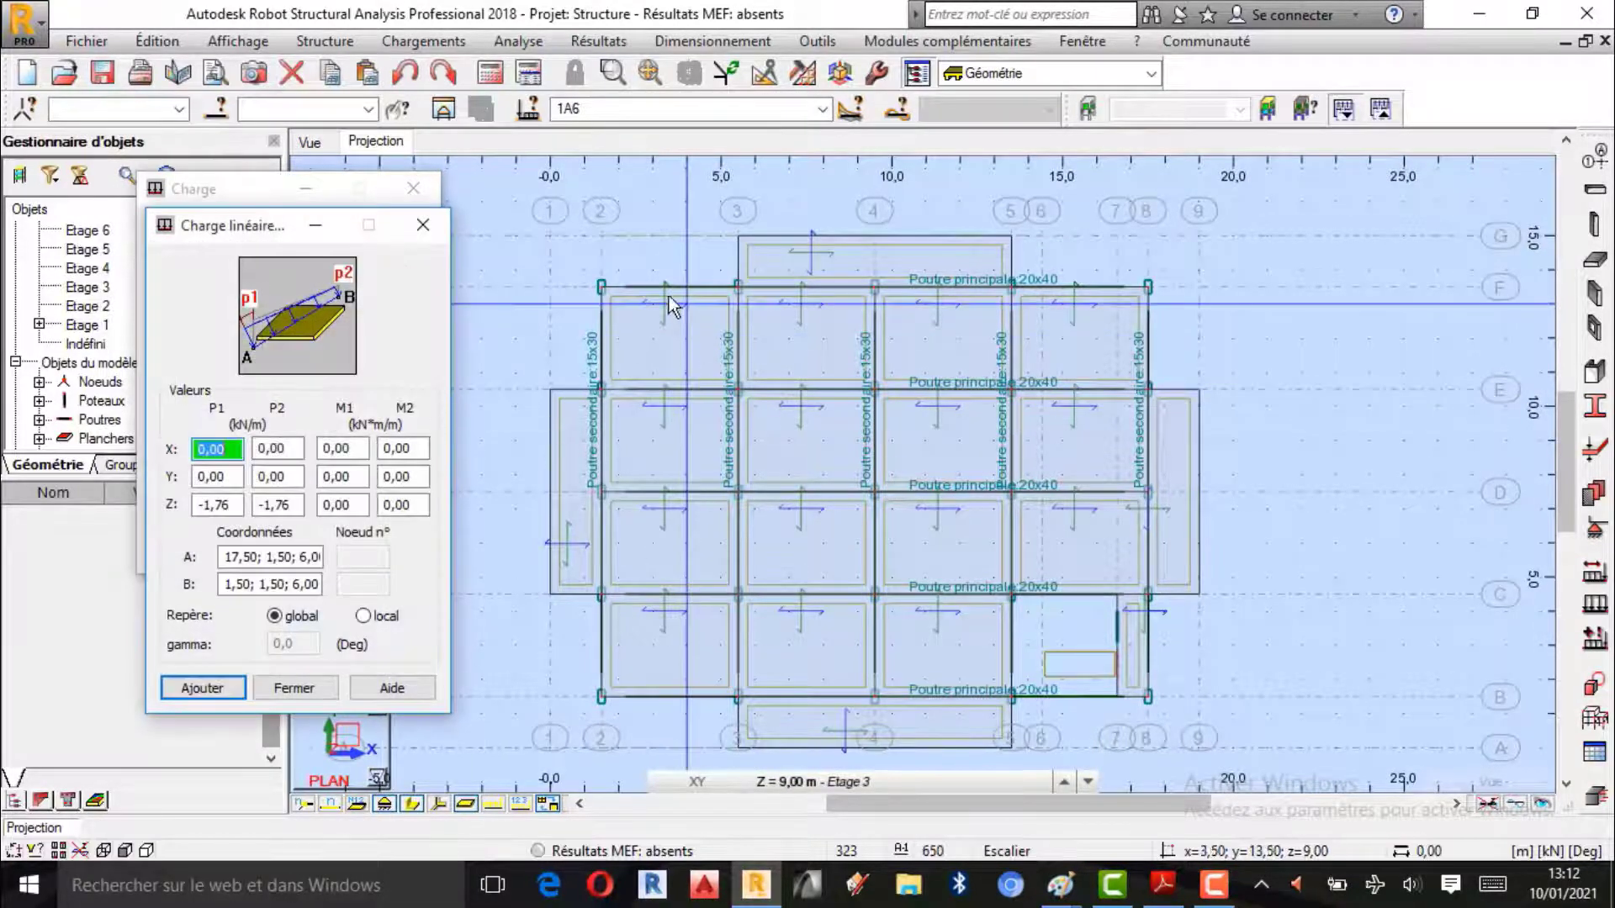
{"action": "left_click", "coordinate": [602, 286]}
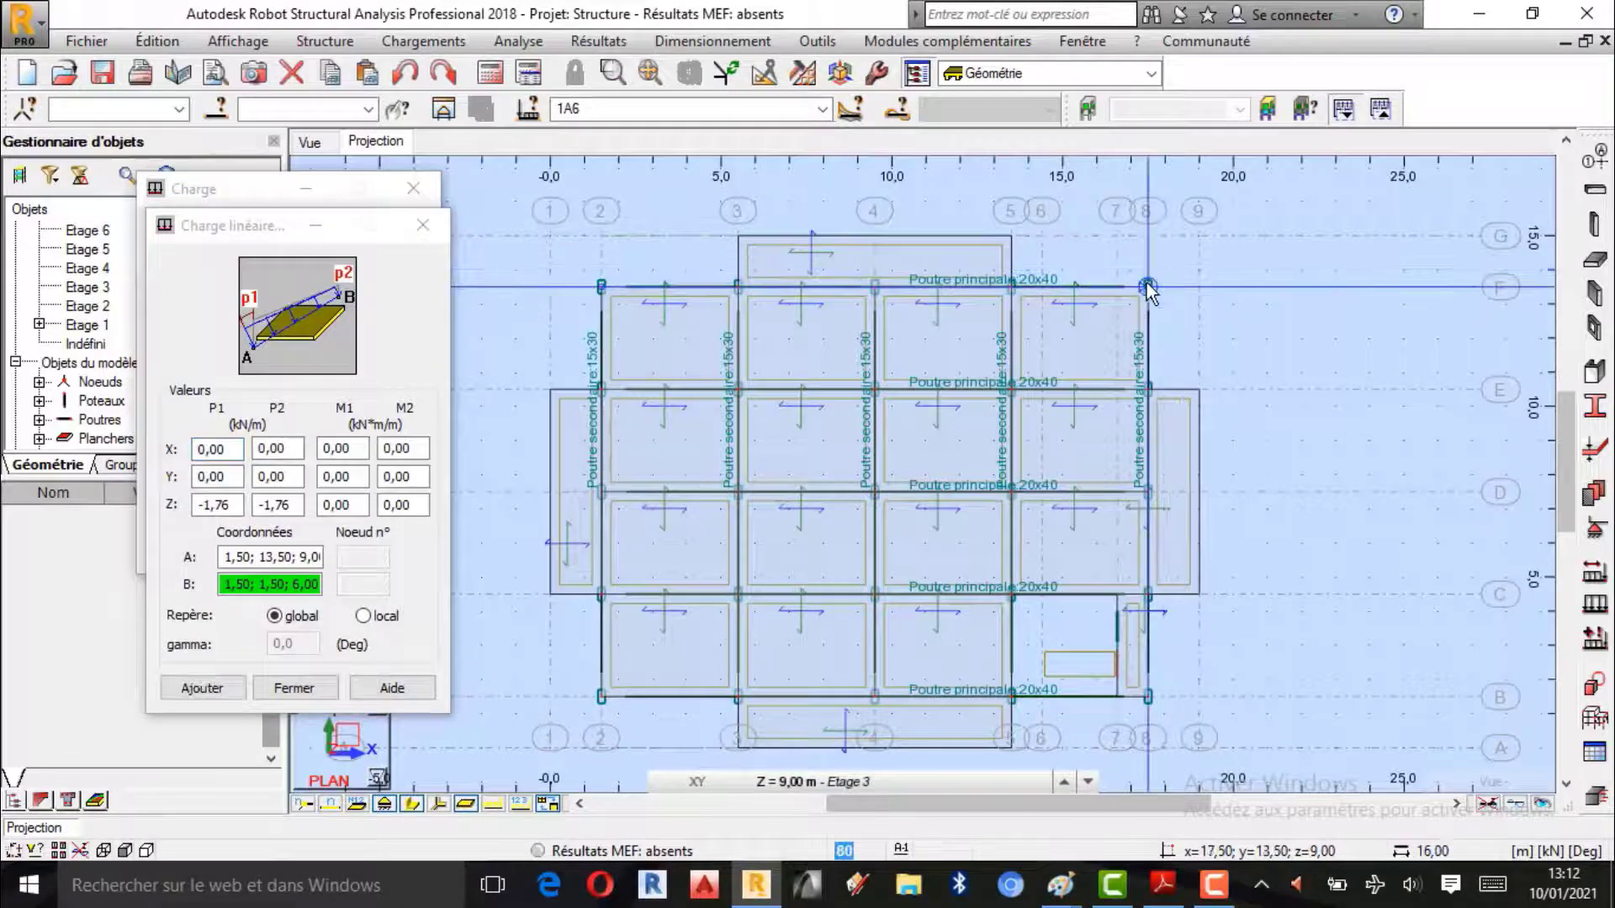
{"action": "left_click", "coordinate": [1148, 286]}
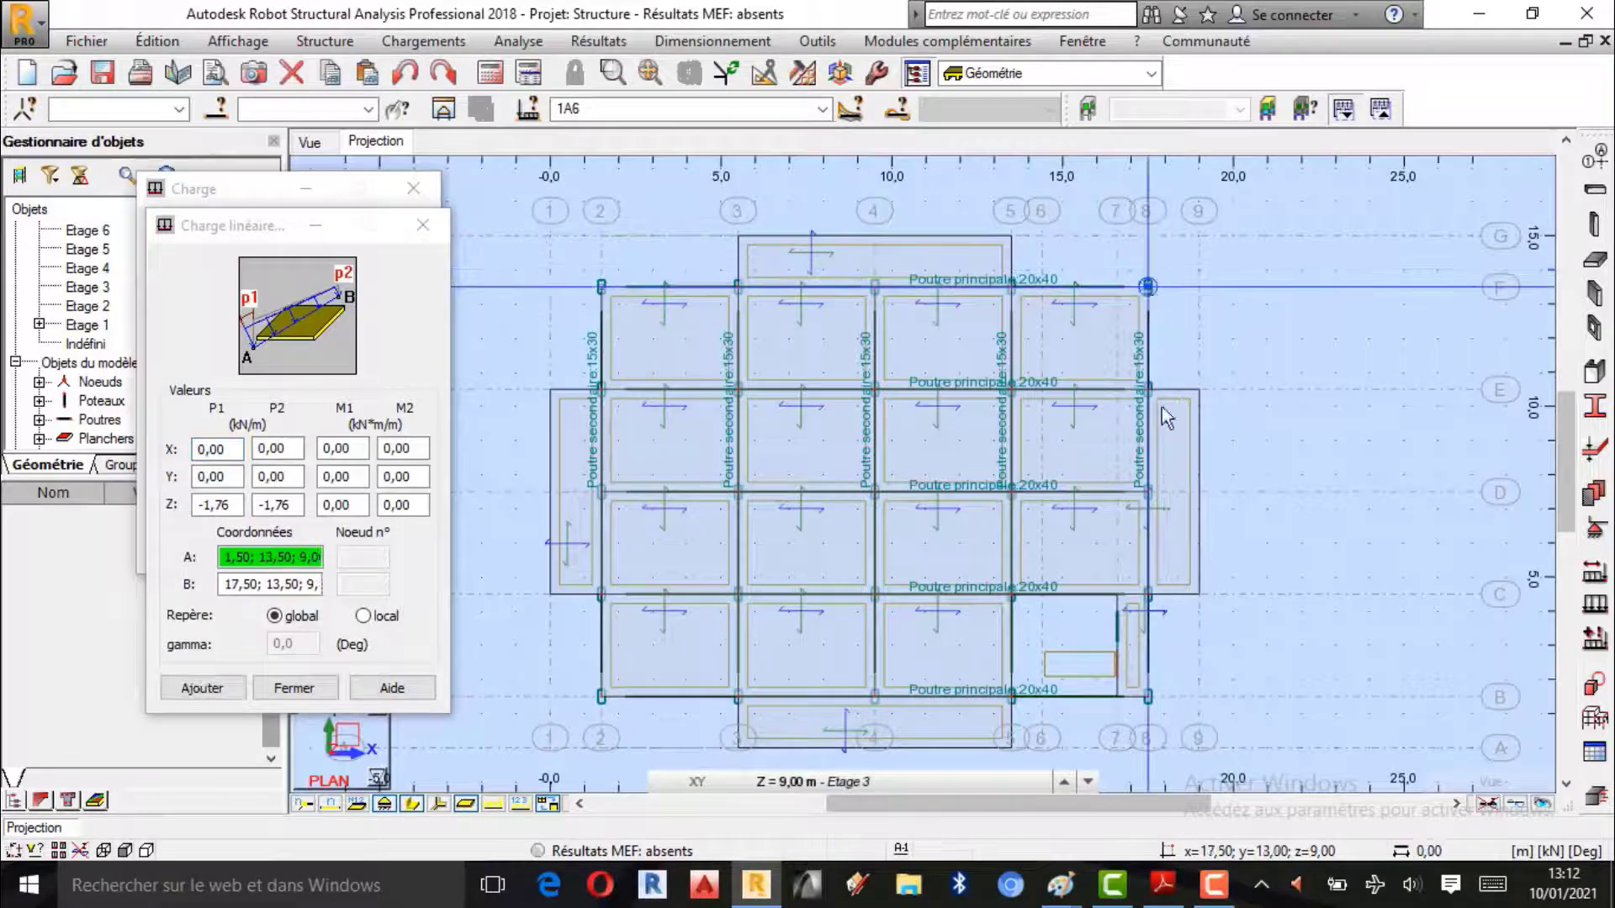
{"action": "left_click", "coordinate": [200, 688]}
{"action": "left_click", "coordinate": [294, 688]}
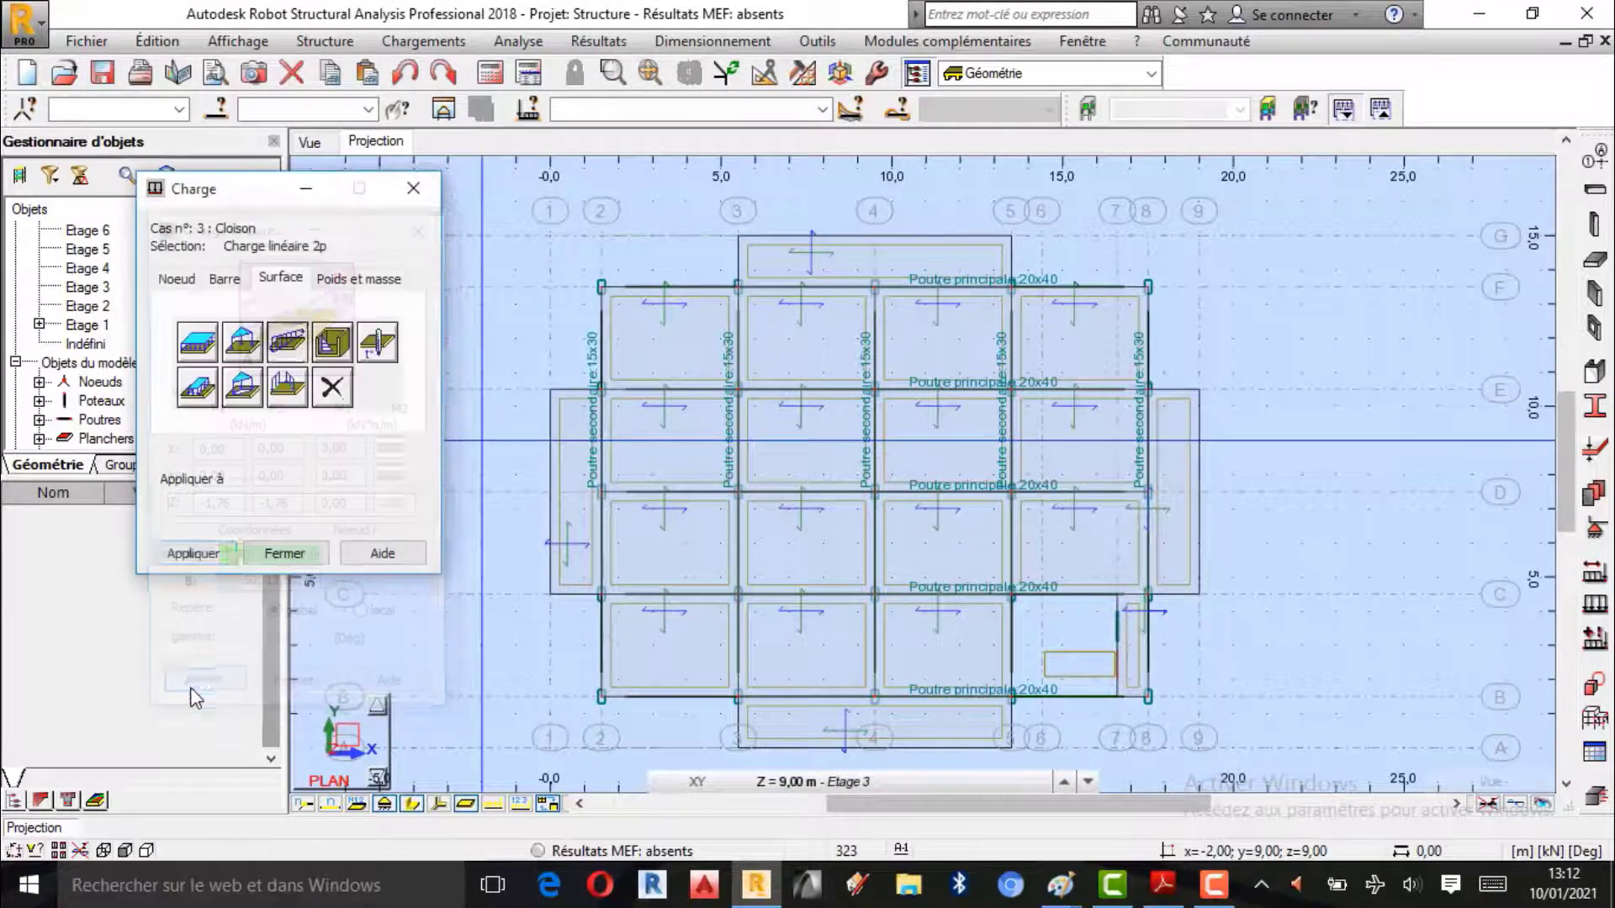
Step: Add a -1.76 kN/m linear load in Z along axis 8 of Etage 3, from axis F to axis B
{"action": "left_click", "coordinate": [286, 341]}
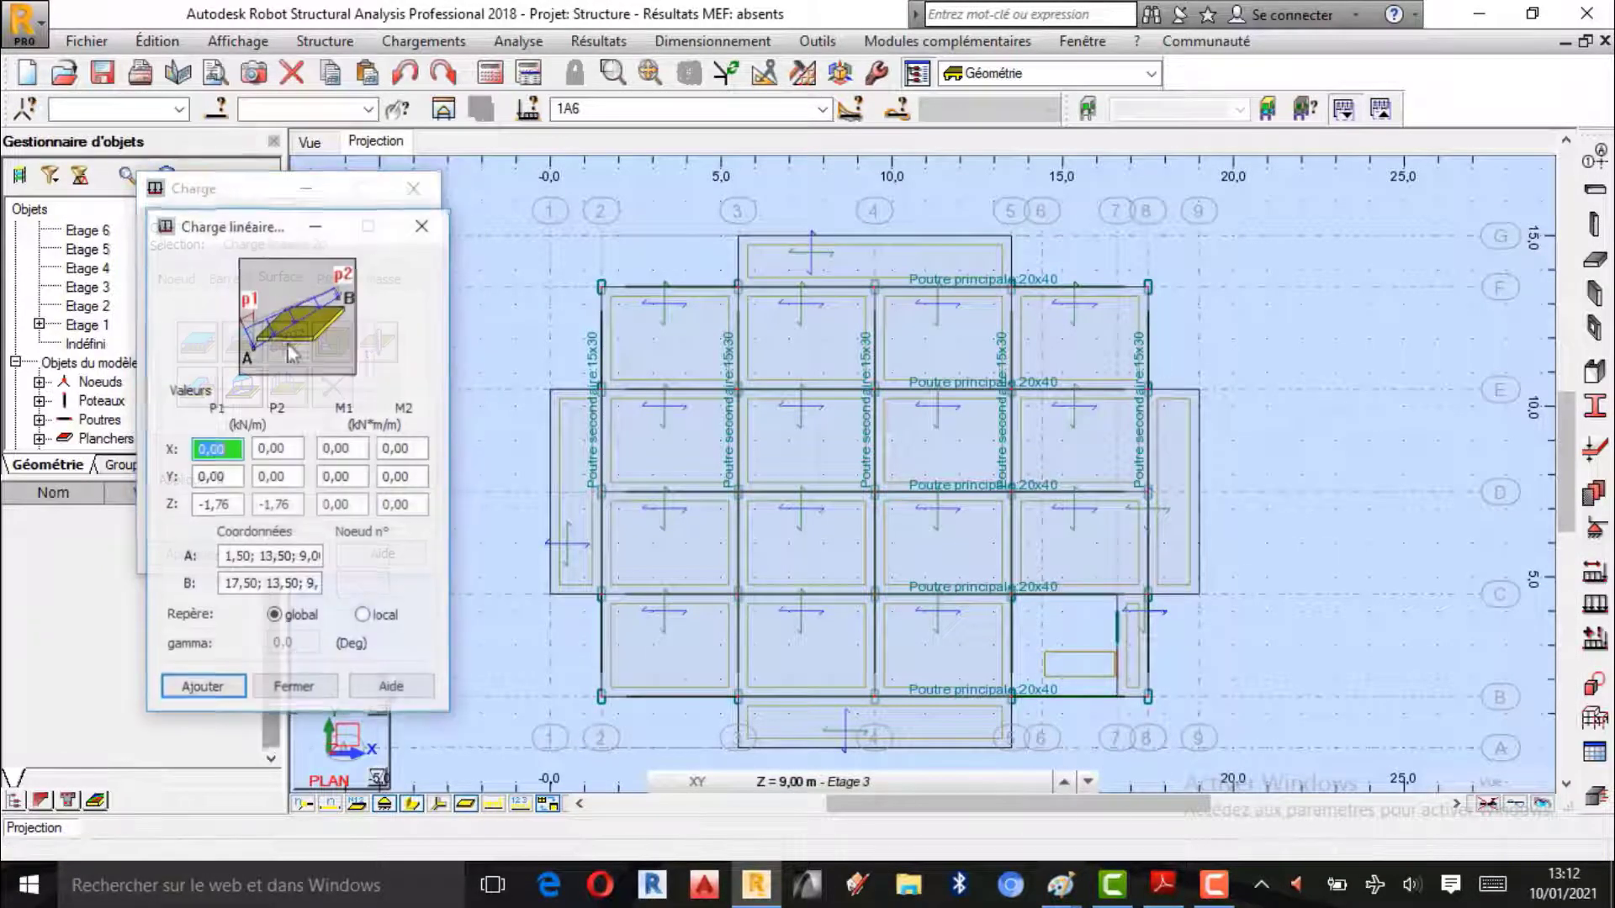
{"action": "left_click", "coordinate": [1148, 287]}
{"action": "left_click", "coordinate": [1147, 695]}
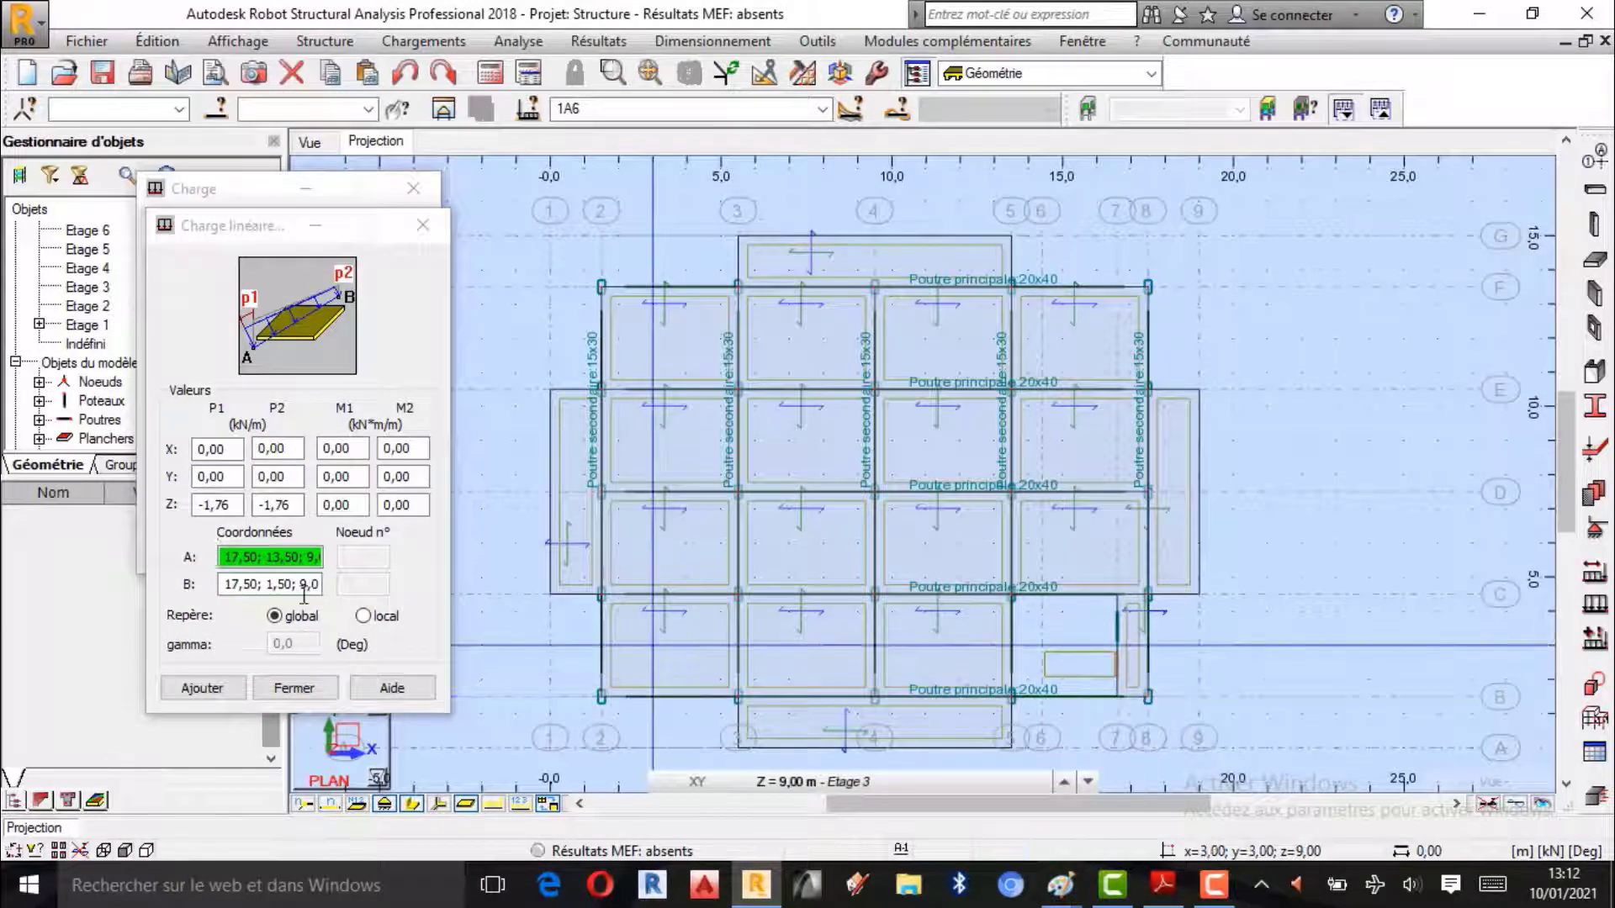
{"action": "left_click", "coordinate": [202, 688]}
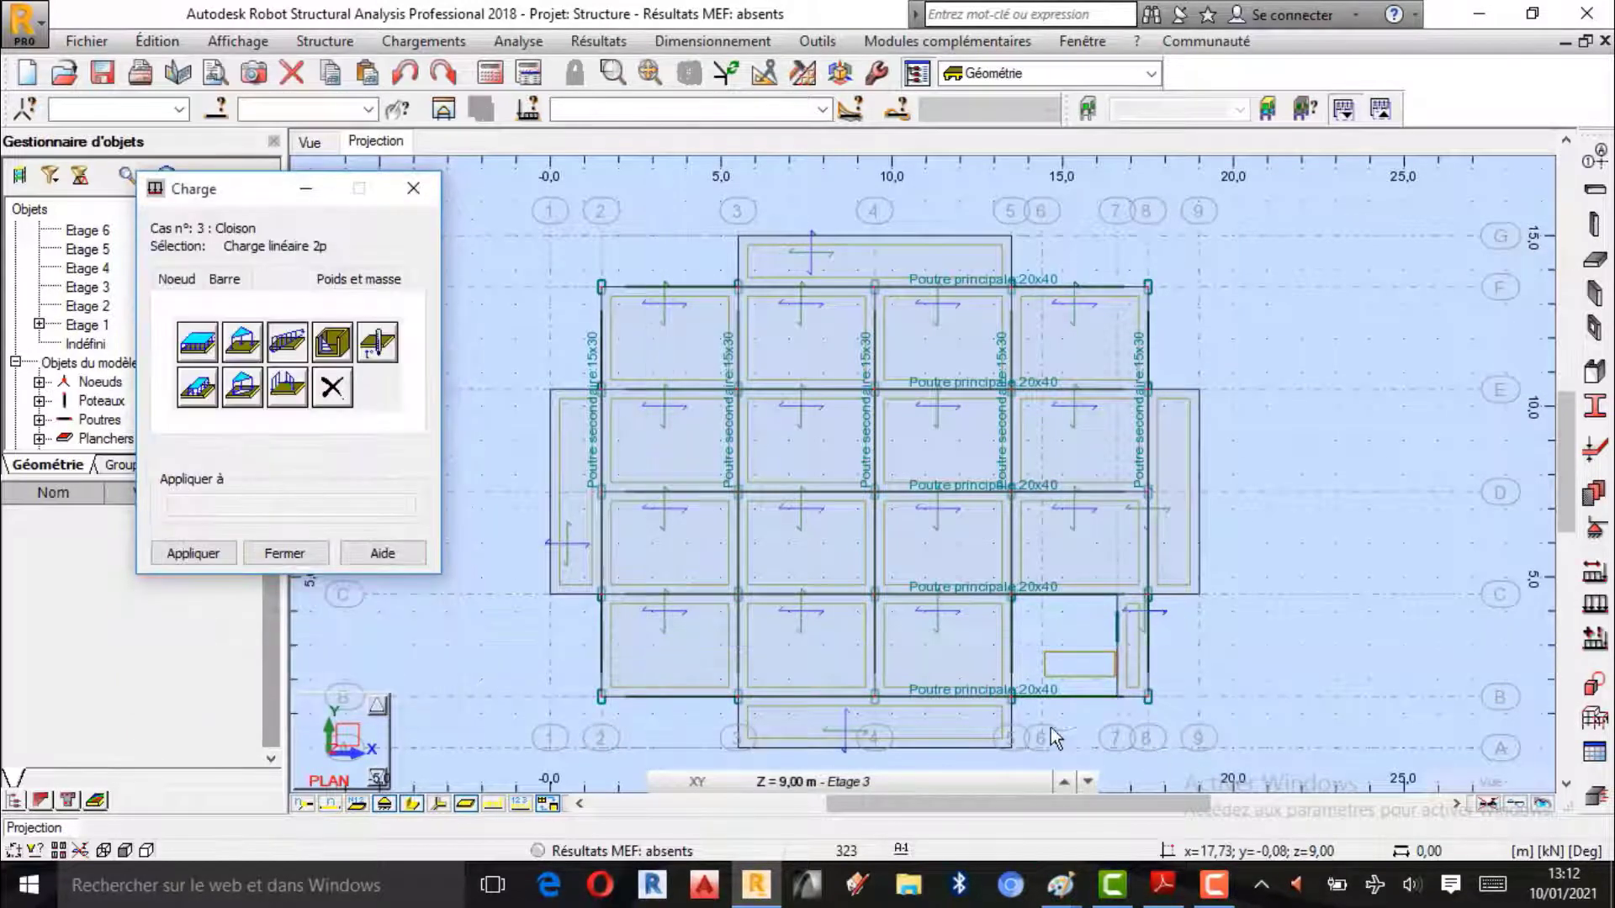
Step: Add a -1.76 kN/m linear load in Z along axis B of Etage 3, from axis 8 to axis 2
{"action": "left_click", "coordinate": [286, 342]}
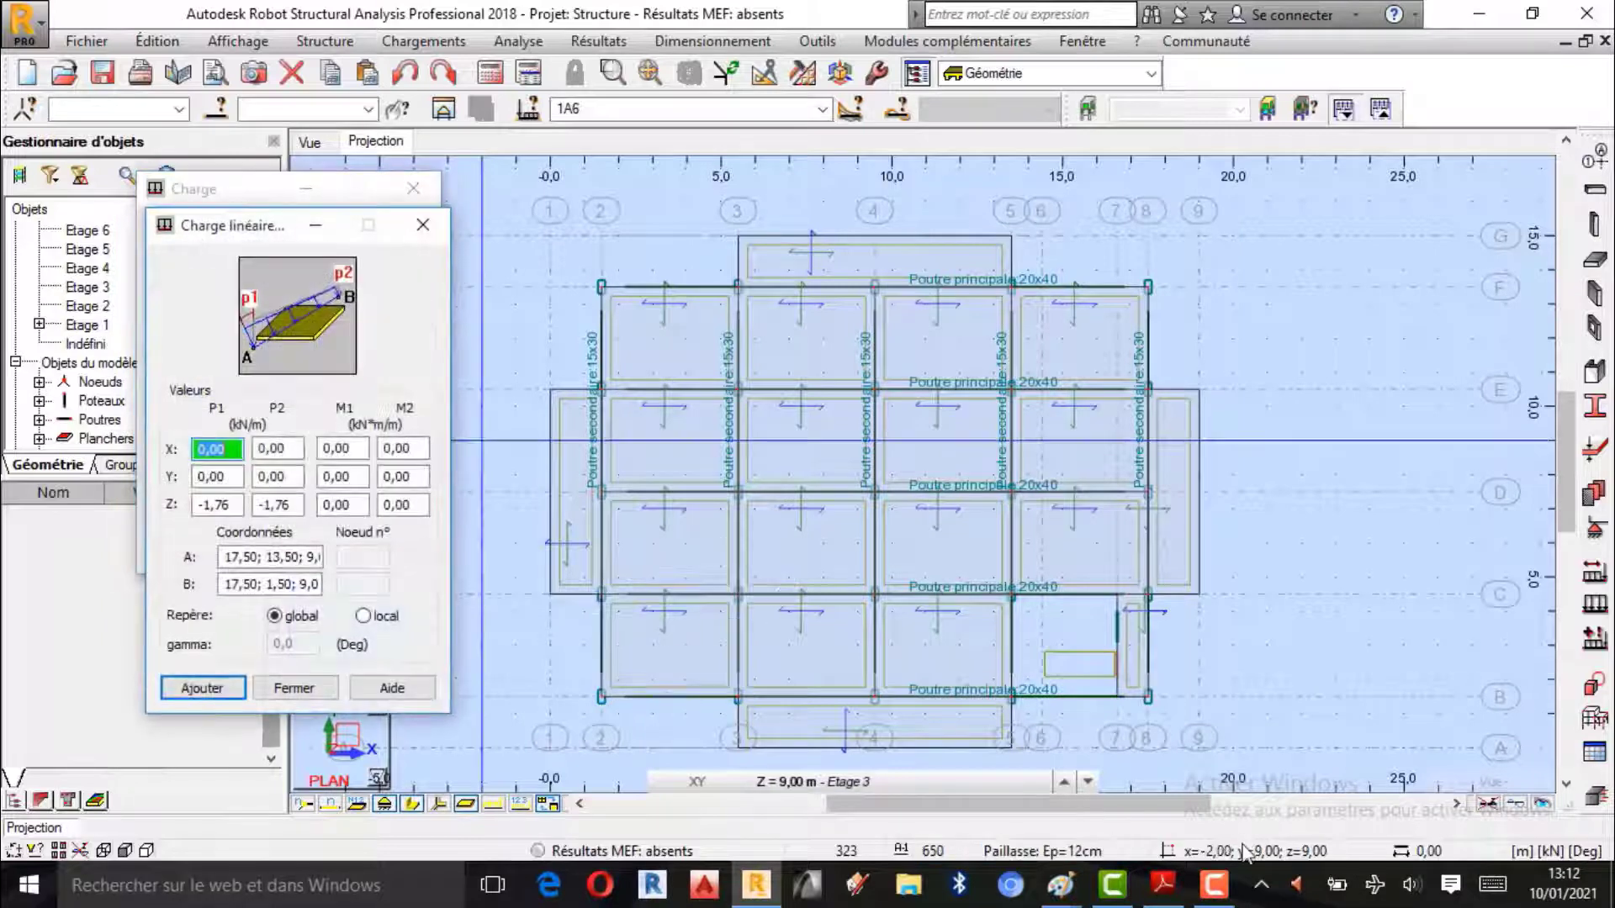
{"action": "left_click", "coordinate": [1148, 696]}
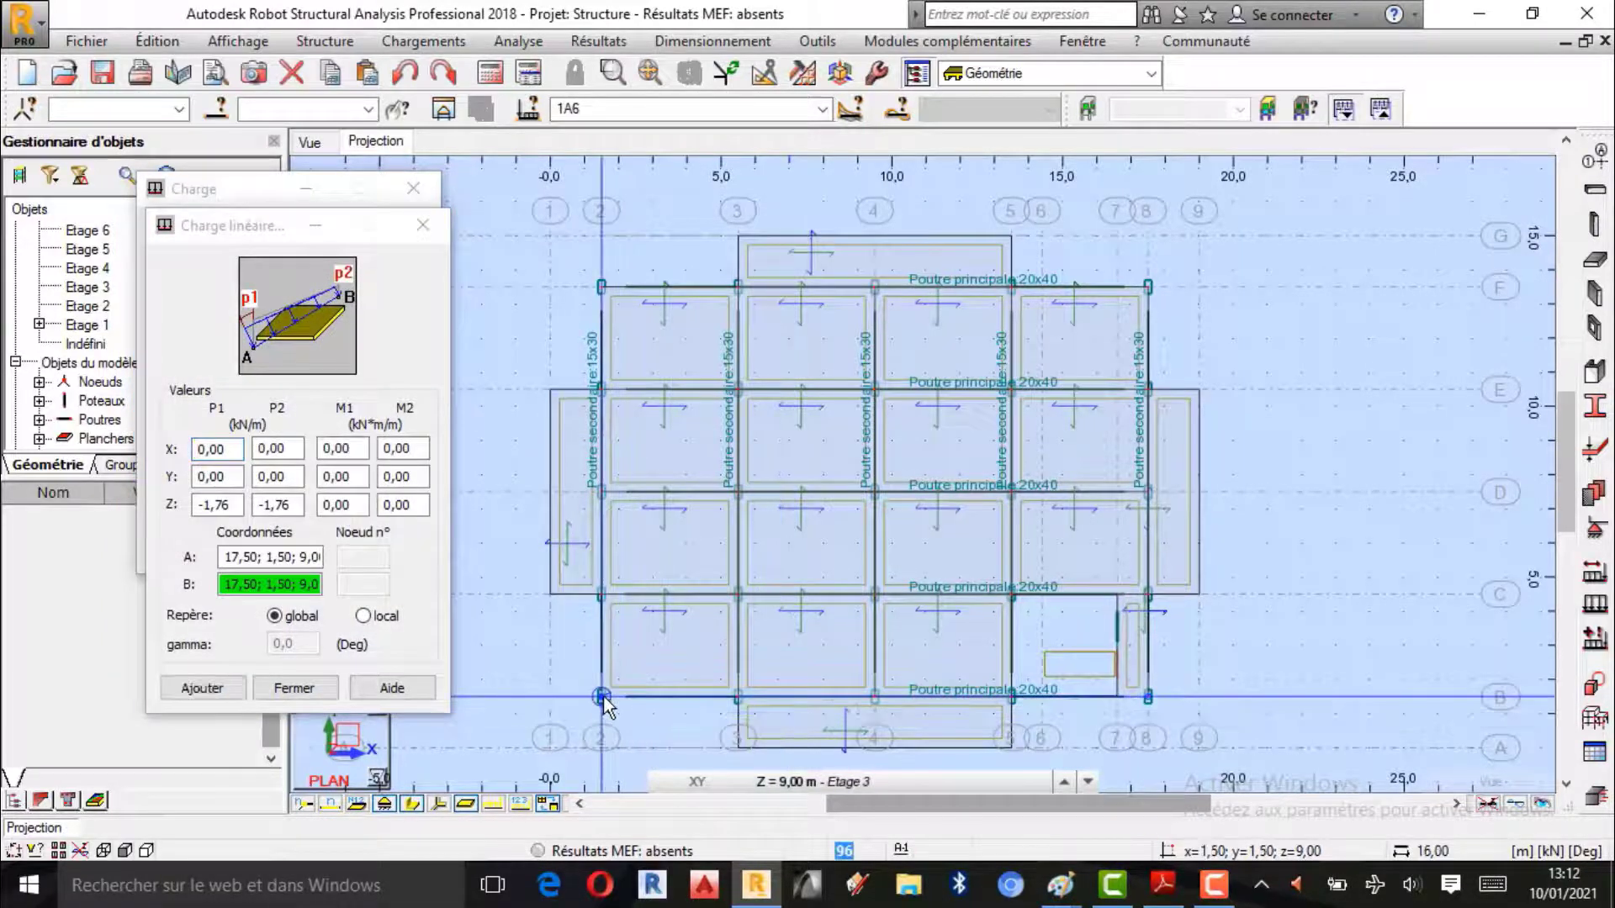
{"action": "left_click", "coordinate": [600, 696]}
{"action": "left_click", "coordinate": [215, 696]}
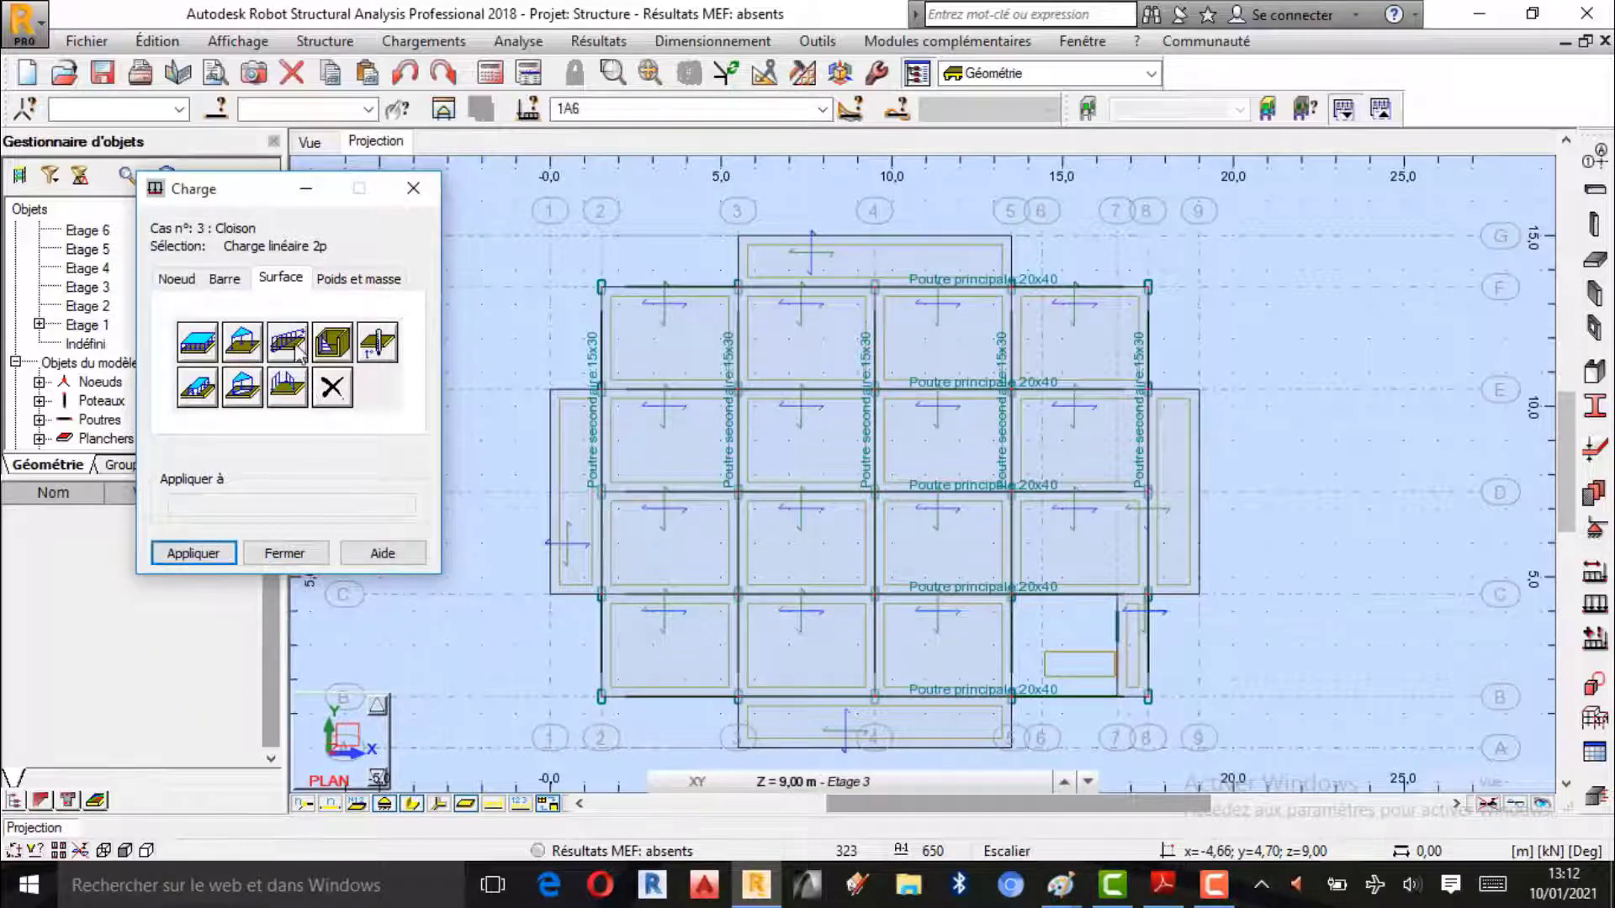
Step: Add a -1.76 kN/m linear load in Z along axis 2 of Etage 3, from axis B to axis F
{"action": "left_click", "coordinate": [298, 350]}
{"action": "left_click", "coordinate": [601, 696]}
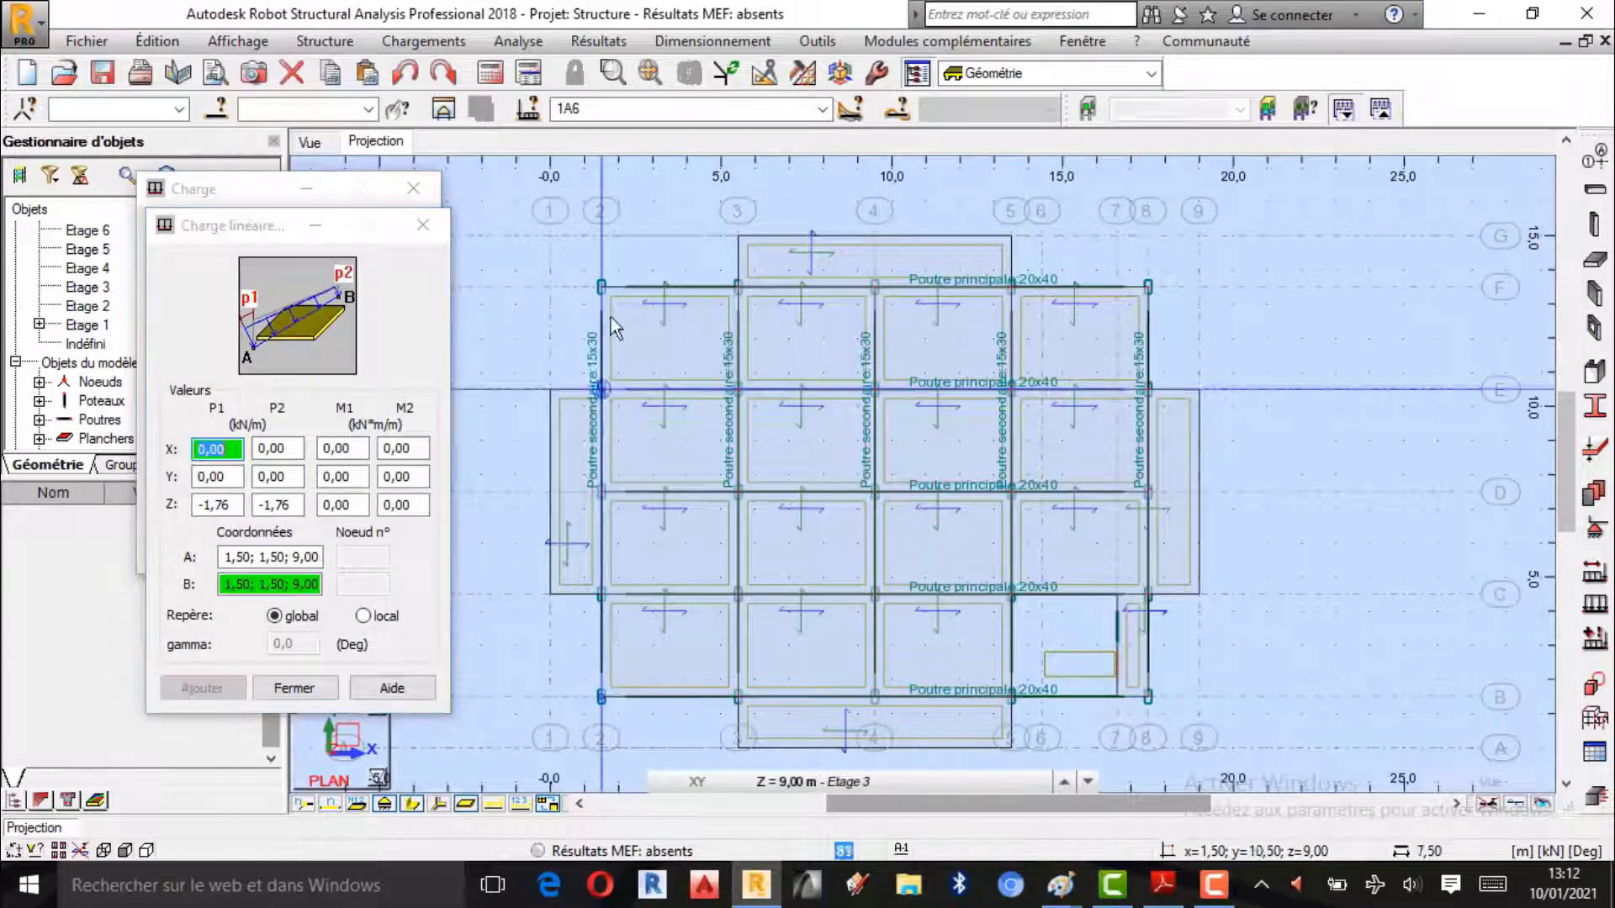
{"action": "left_click", "coordinate": [601, 287]}
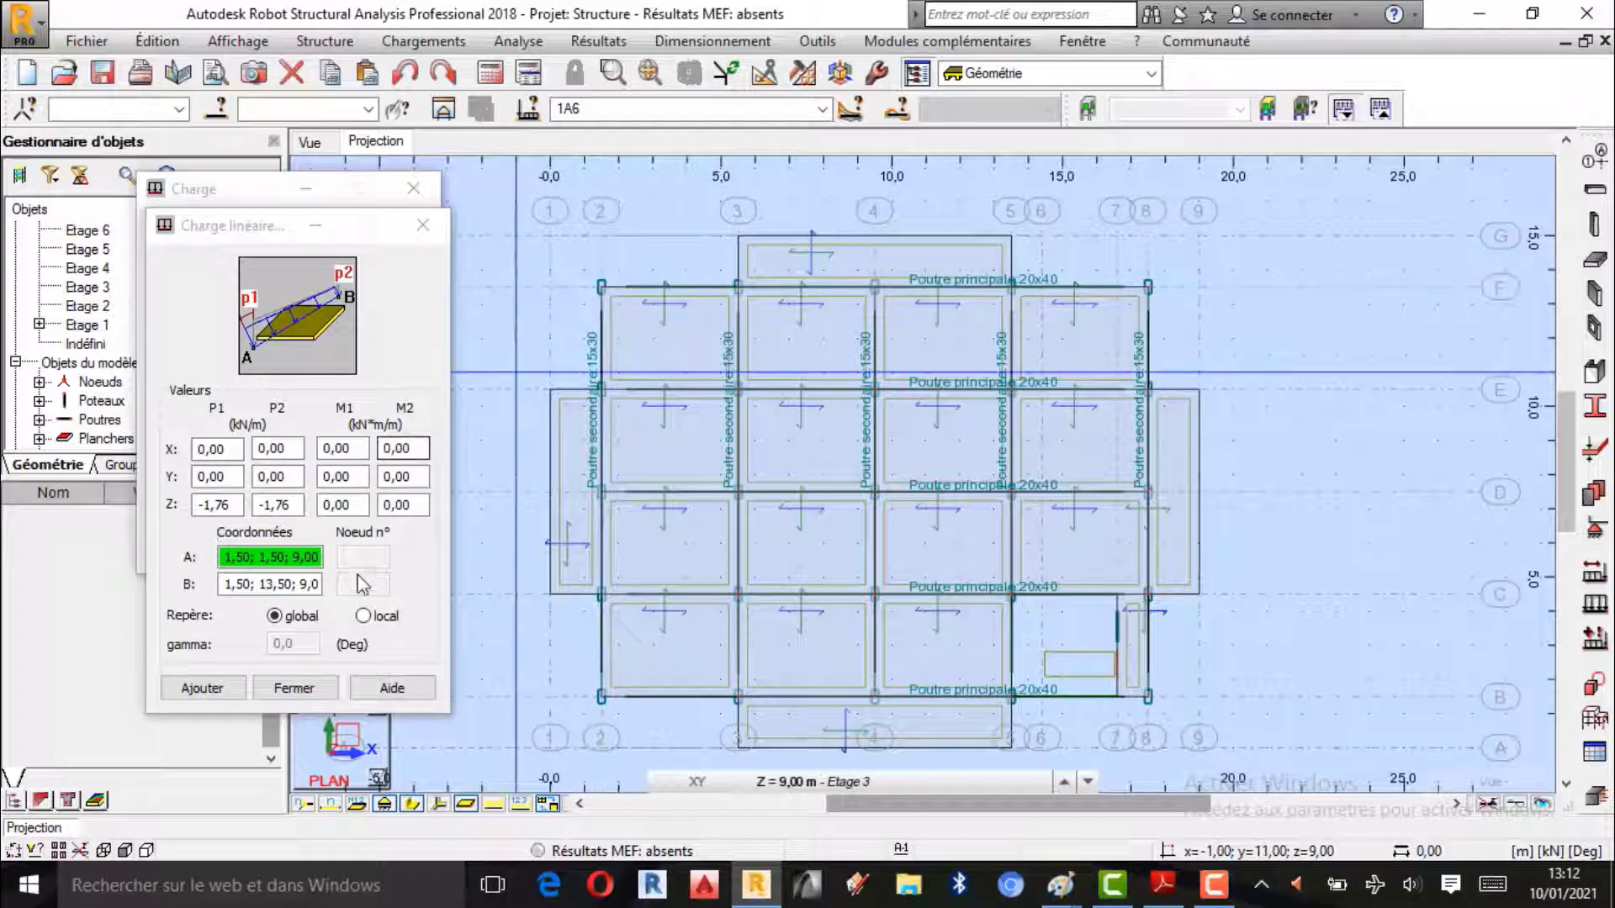
{"action": "left_click", "coordinate": [239, 690]}
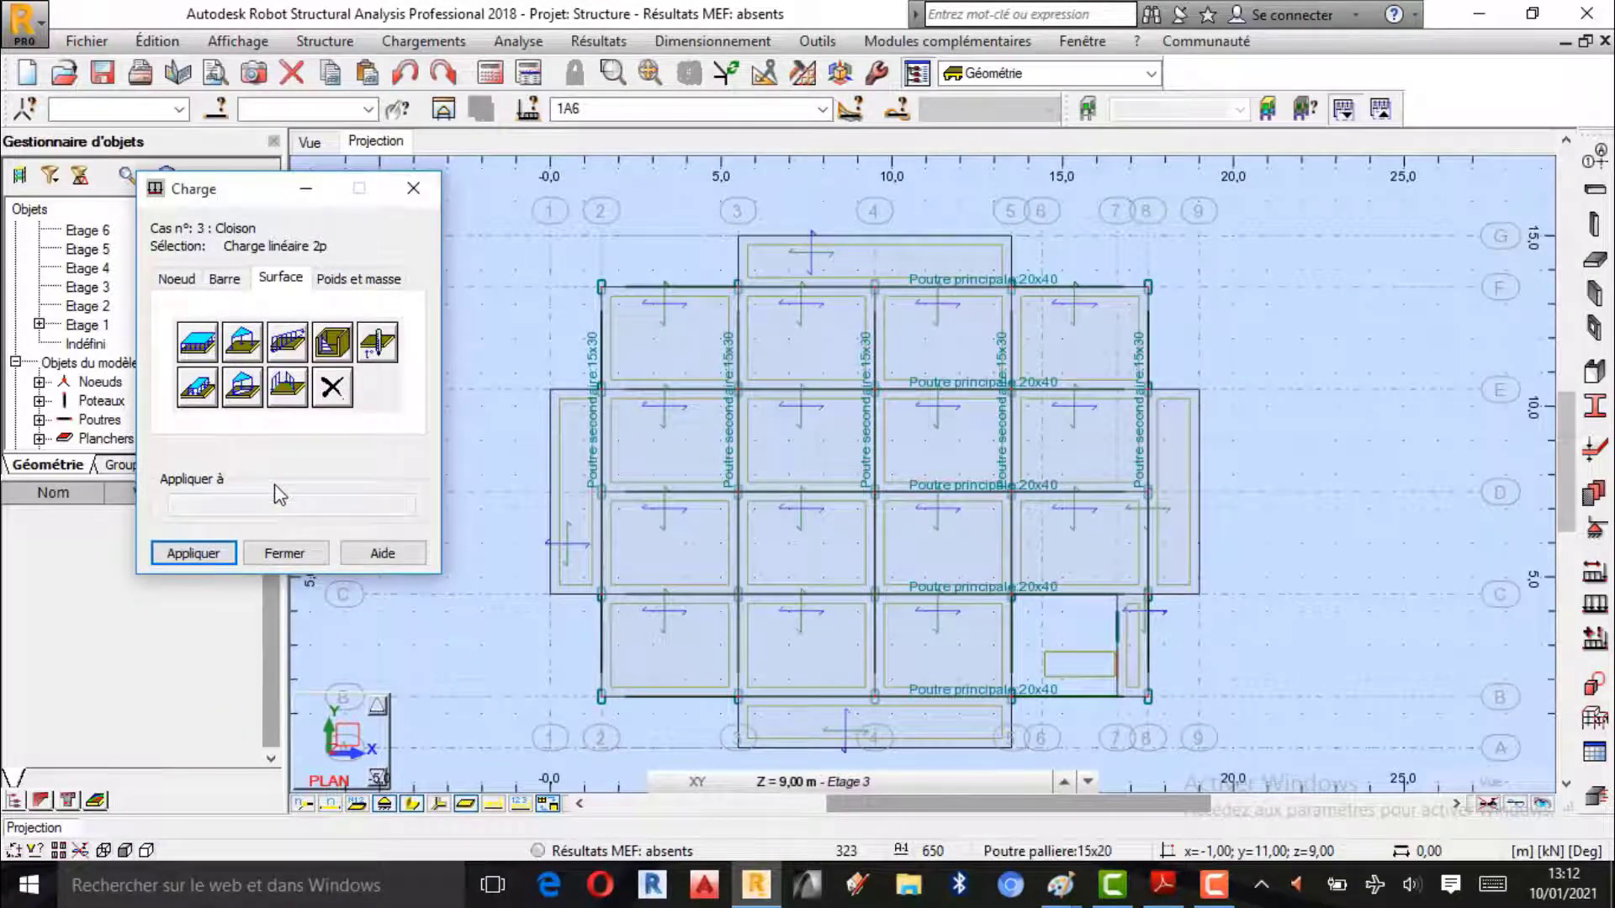
Step: Examine the Cloison loads on the lower storeys of the 3D model from several sides and close the load definition dialog
{"action": "left_click", "coordinate": [308, 142]}
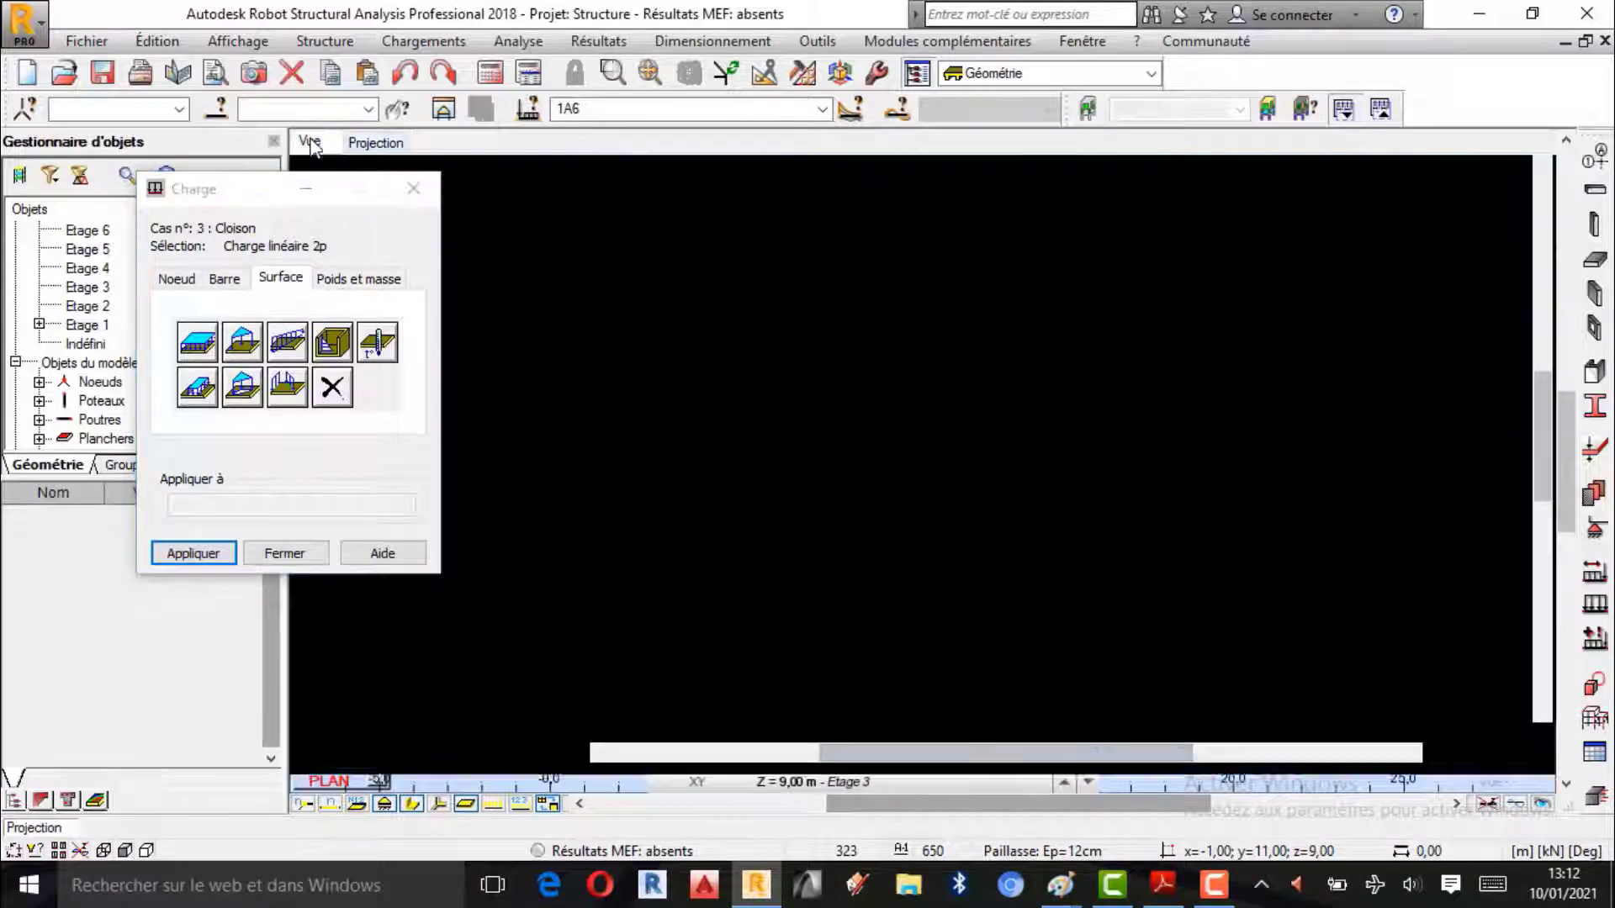
{"action": "scroll", "coordinate": [920, 505], "scroll_direction": "down", "scroll_amount": 4}
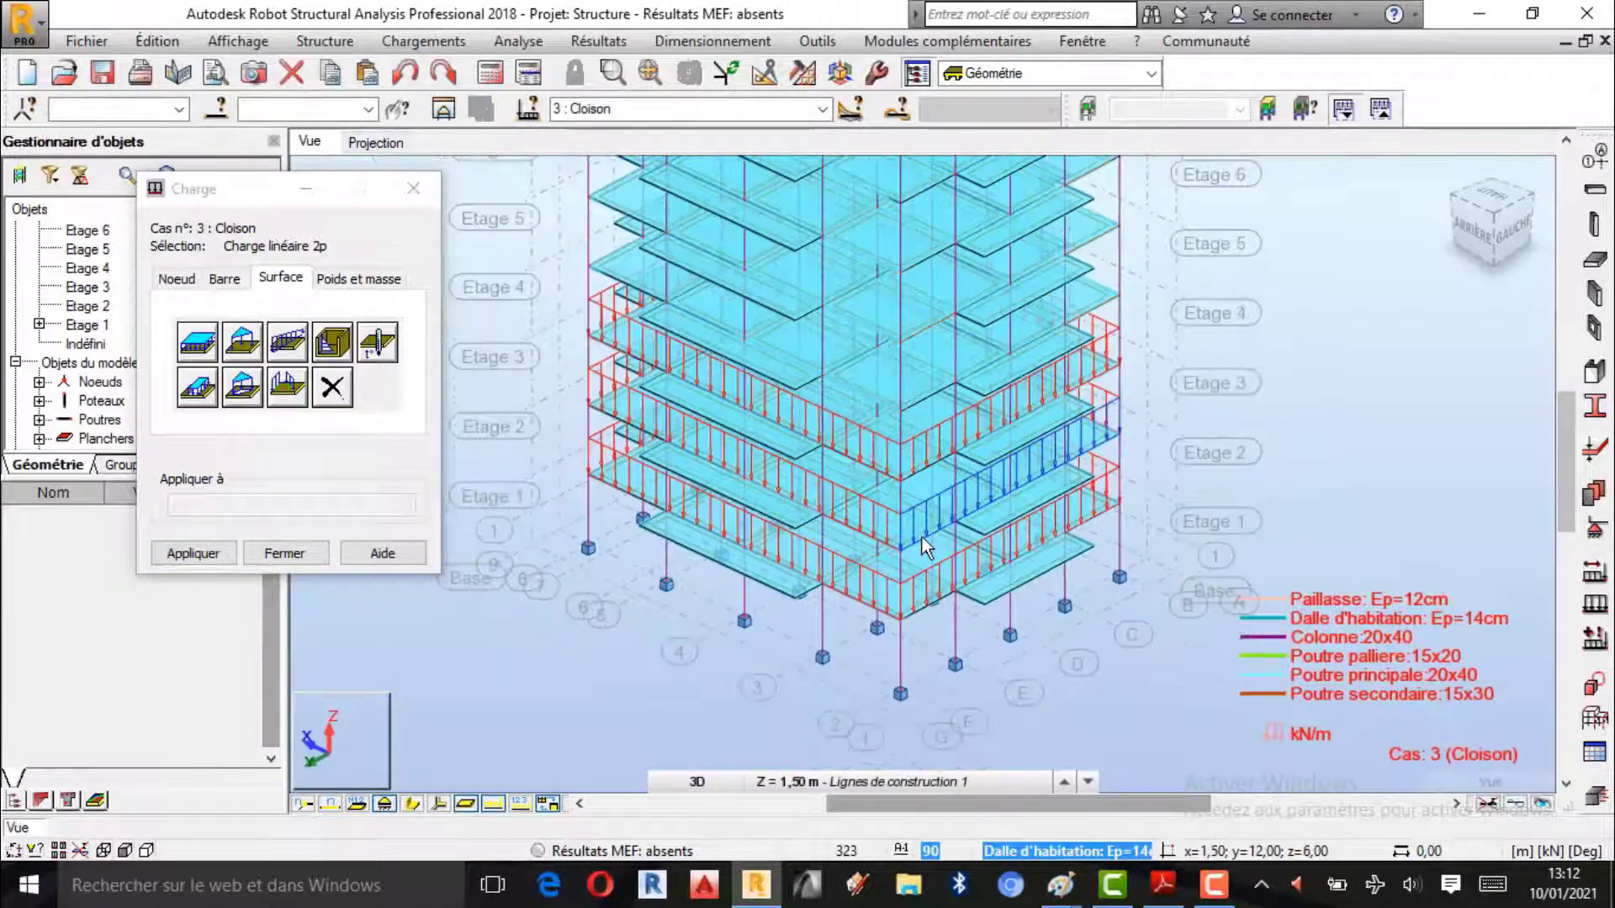
{"action": "scroll", "coordinate": [919, 509], "scroll_direction": "up", "scroll_amount": 1}
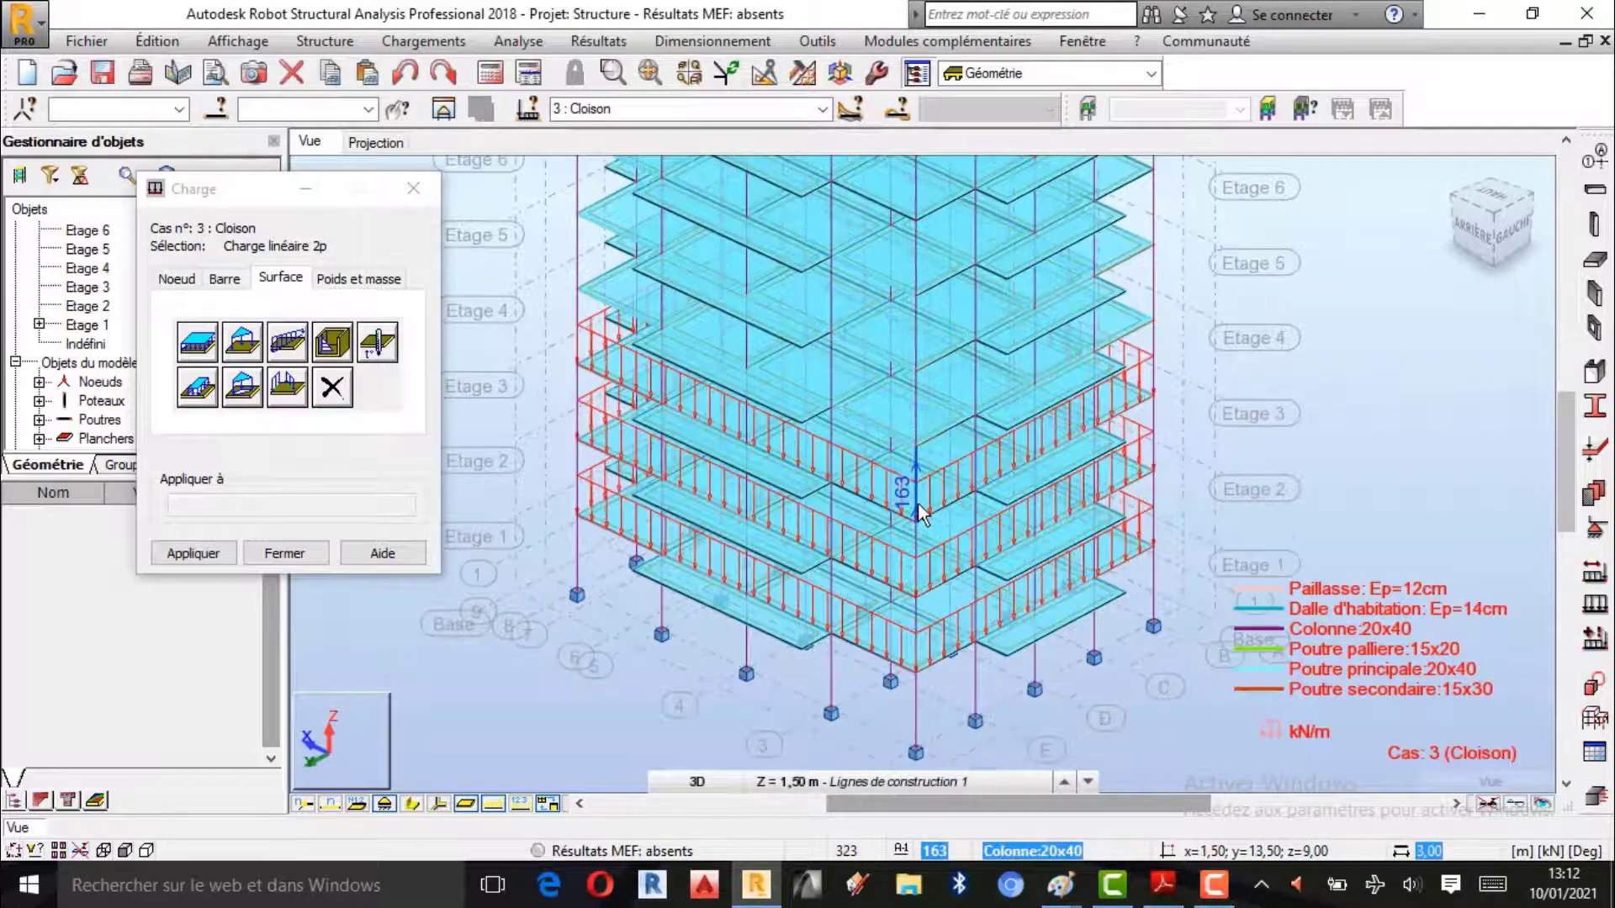
{"action": "right_click", "coordinate": [1231, 358]}
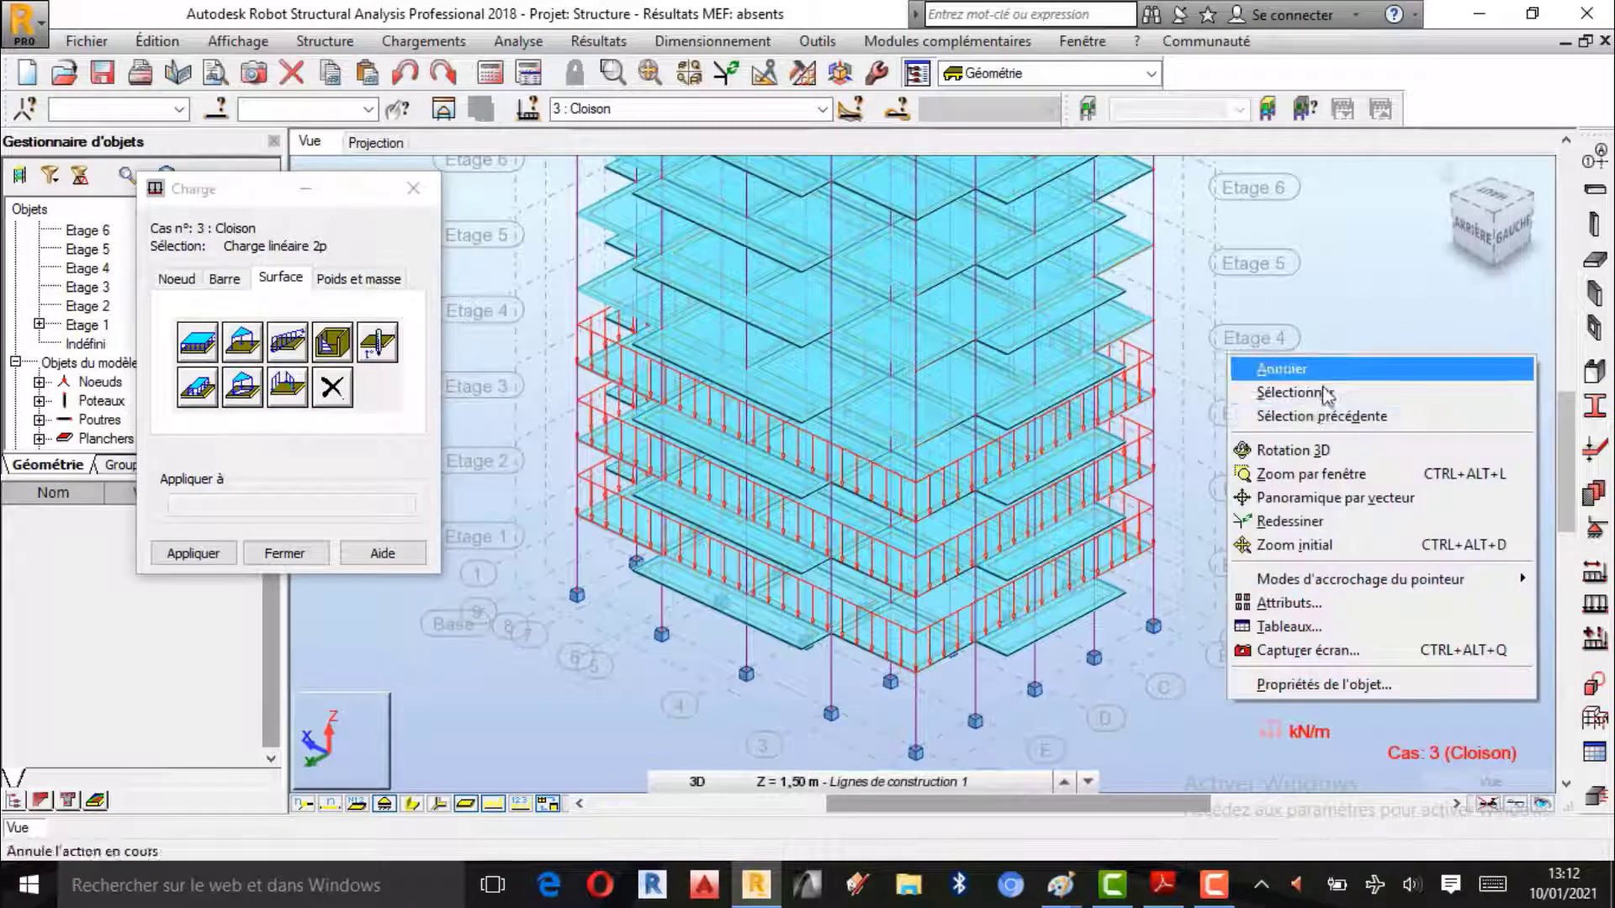
{"action": "left_click", "coordinate": [1293, 450]}
{"action": "left_click_drag", "start_coordinate": [913, 566], "coordinate": [1117, 495]}
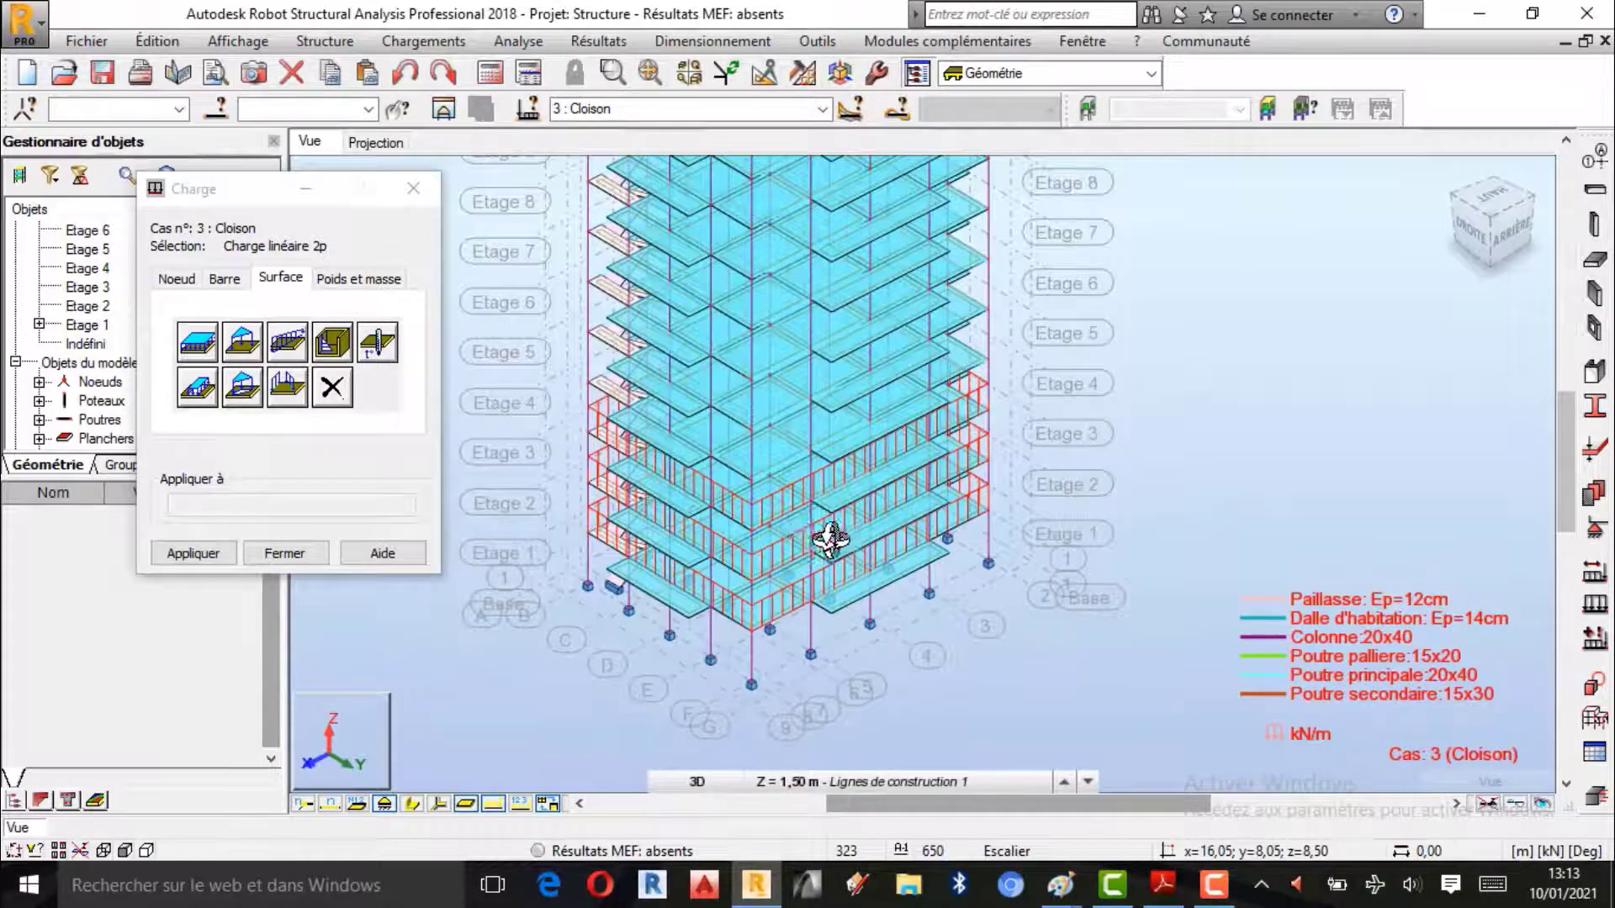
{"action": "left_click_drag", "start_coordinate": [830, 533], "coordinate": [926, 593]}
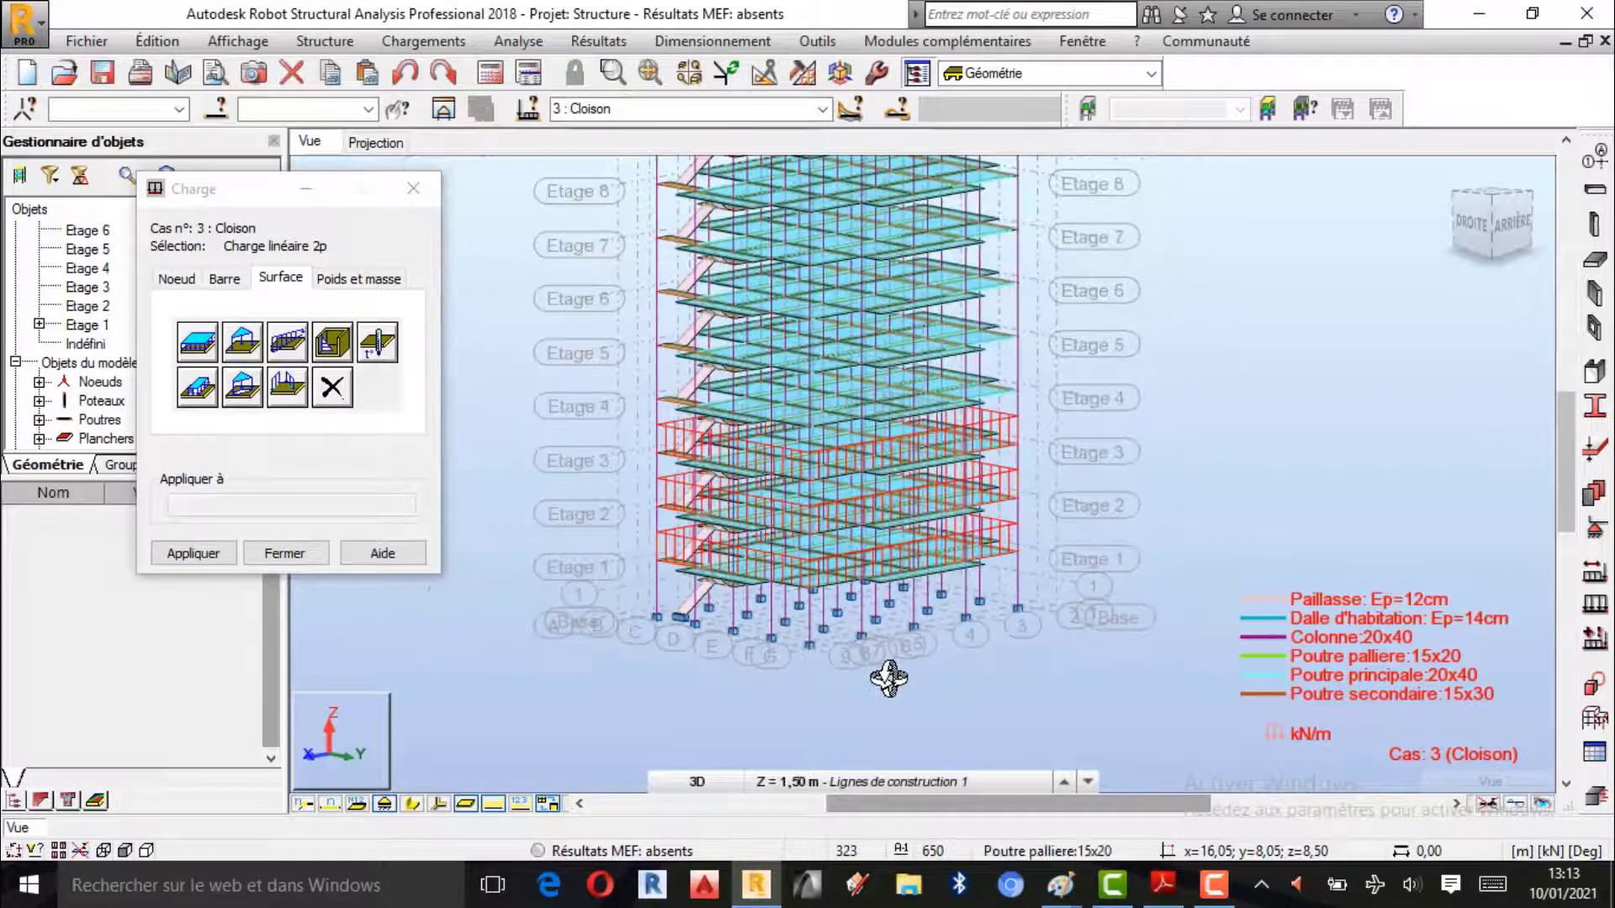
{"action": "left_click_drag", "start_coordinate": [889, 678], "coordinate": [871, 532]}
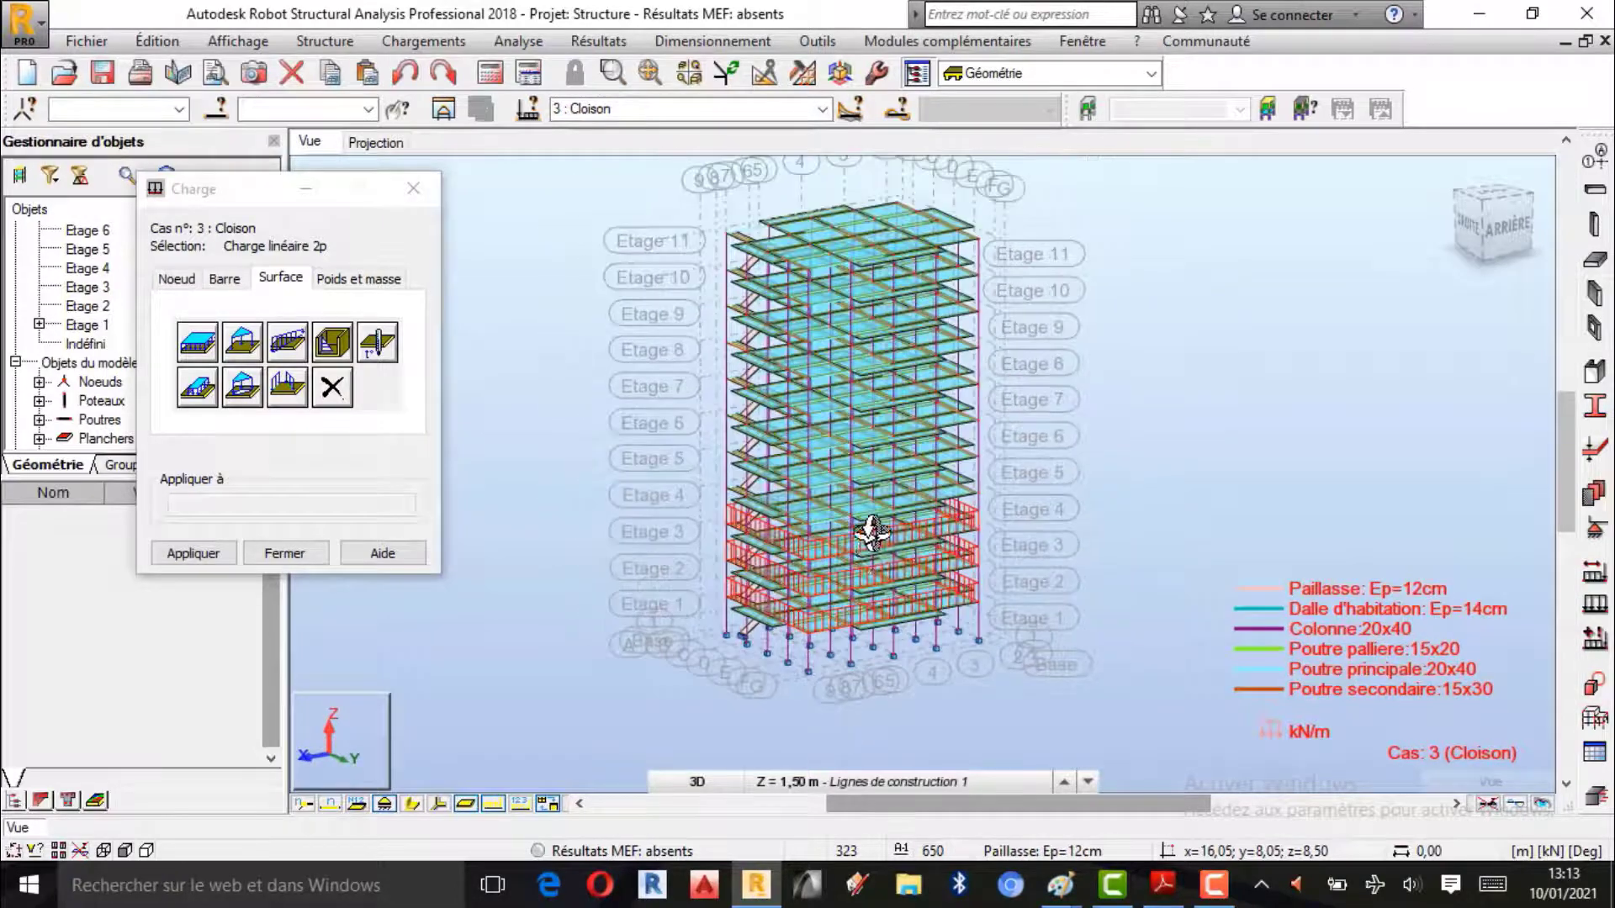
{"action": "scroll", "coordinate": [872, 533], "scroll_direction": "up", "scroll_amount": 2}
{"action": "scroll", "coordinate": [872, 659], "scroll_direction": "up", "scroll_amount": 4}
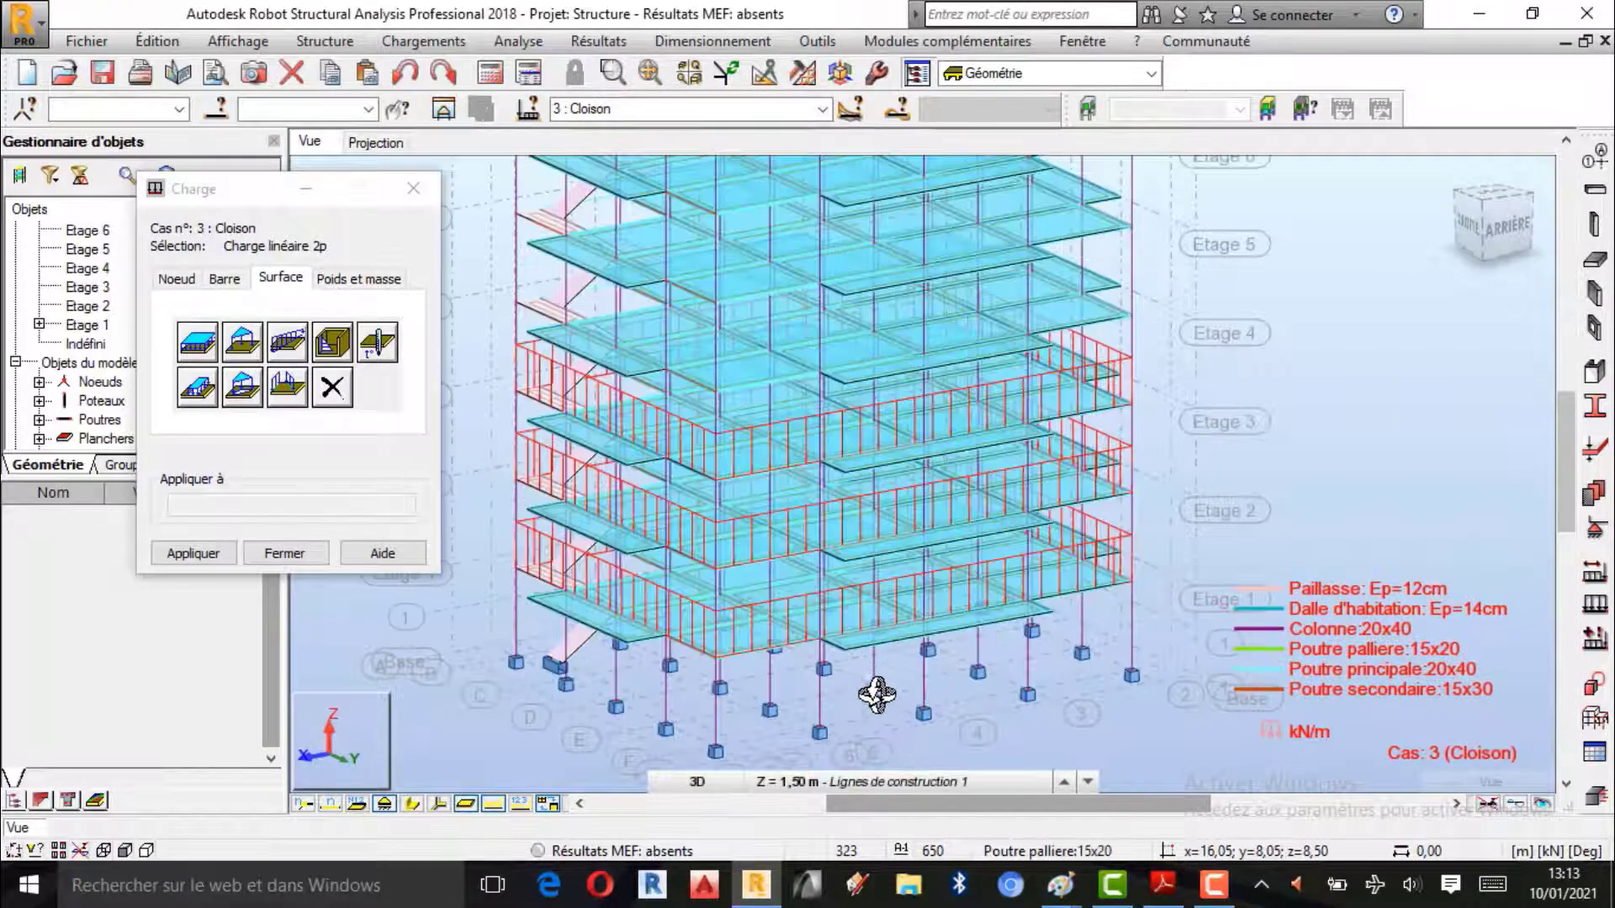
{"action": "scroll", "coordinate": [877, 695], "scroll_direction": "down", "scroll_amount": 4}
{"action": "scroll", "coordinate": [1054, 230], "scroll_direction": "up", "scroll_amount": 2}
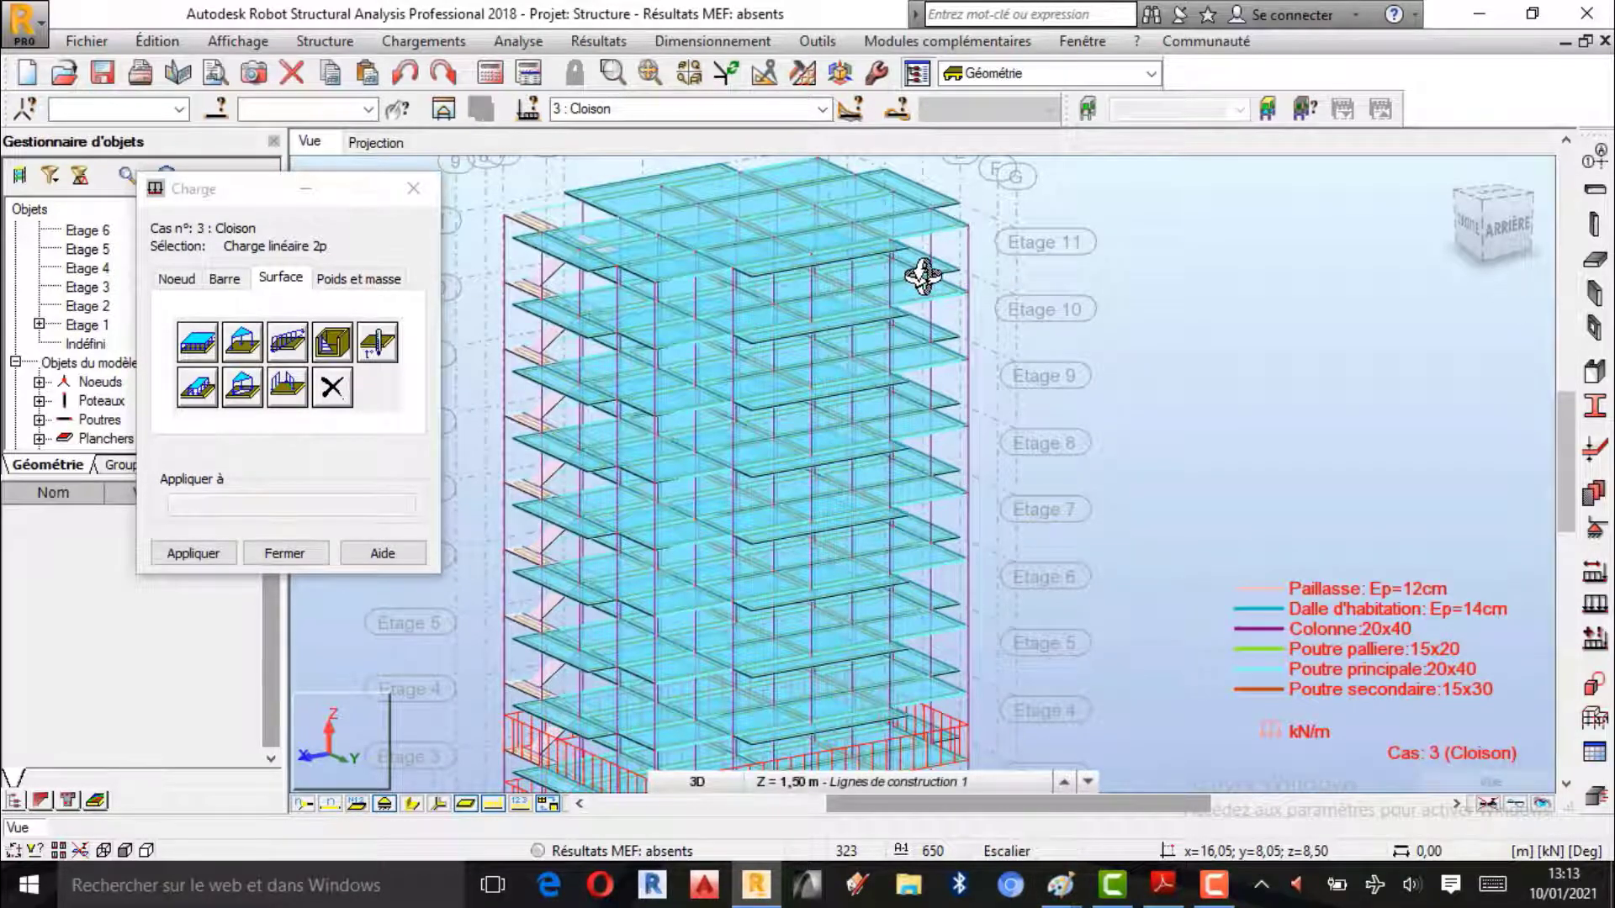
{"action": "scroll", "coordinate": [925, 219], "scroll_direction": "down", "scroll_amount": 2}
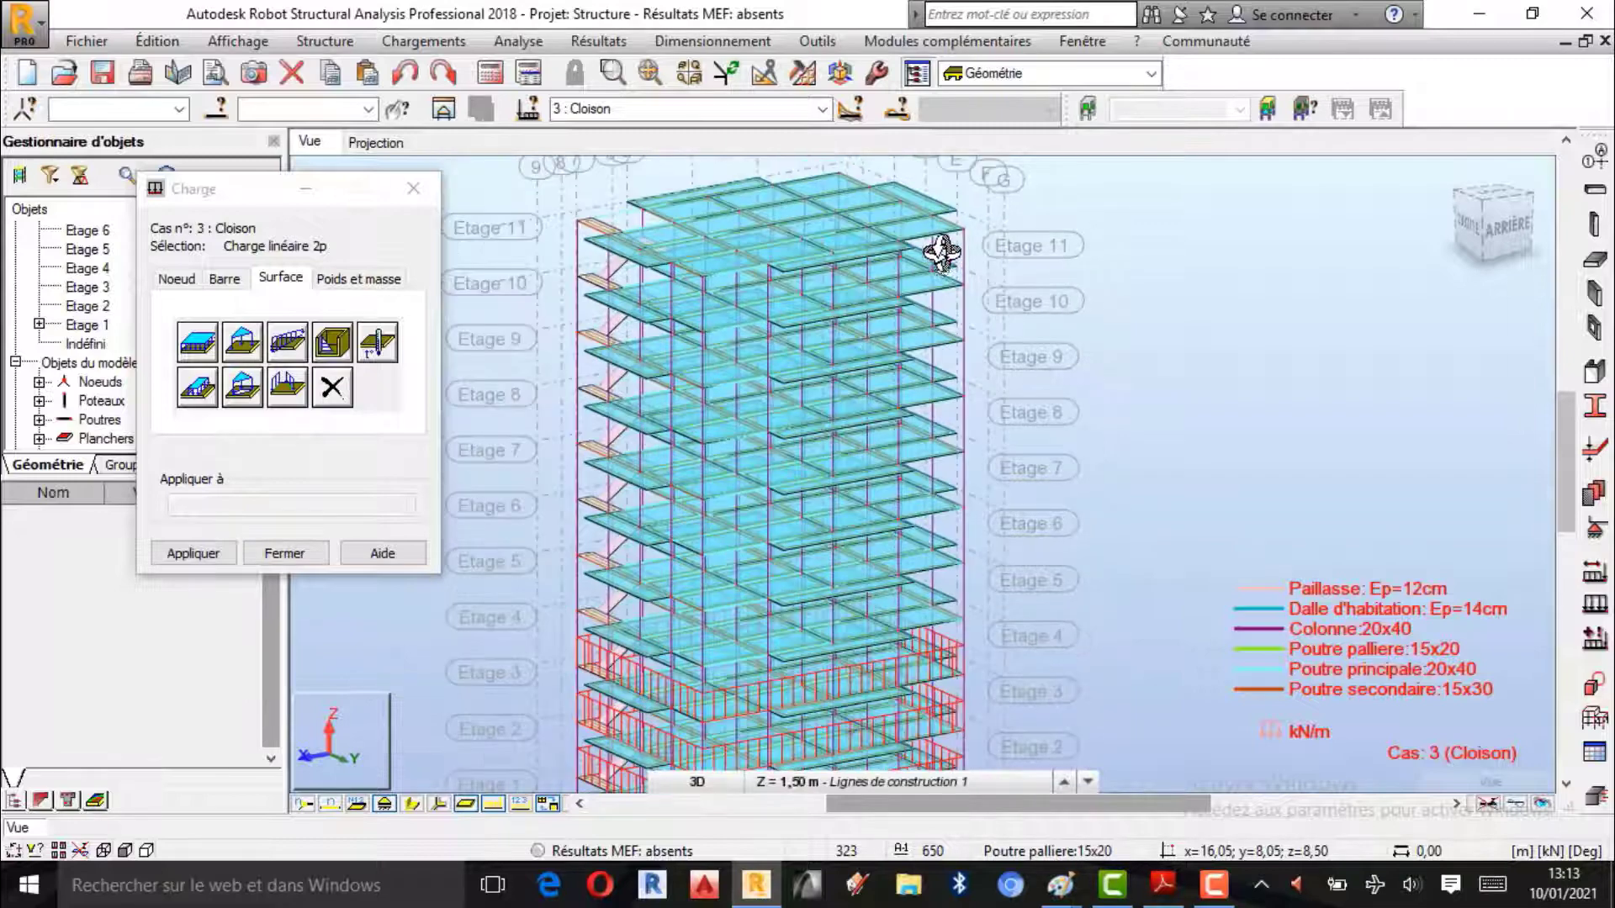
{"action": "middle_click_drag", "start_coordinate": [907, 274], "coordinate": [600, 514], "text": "shift"}
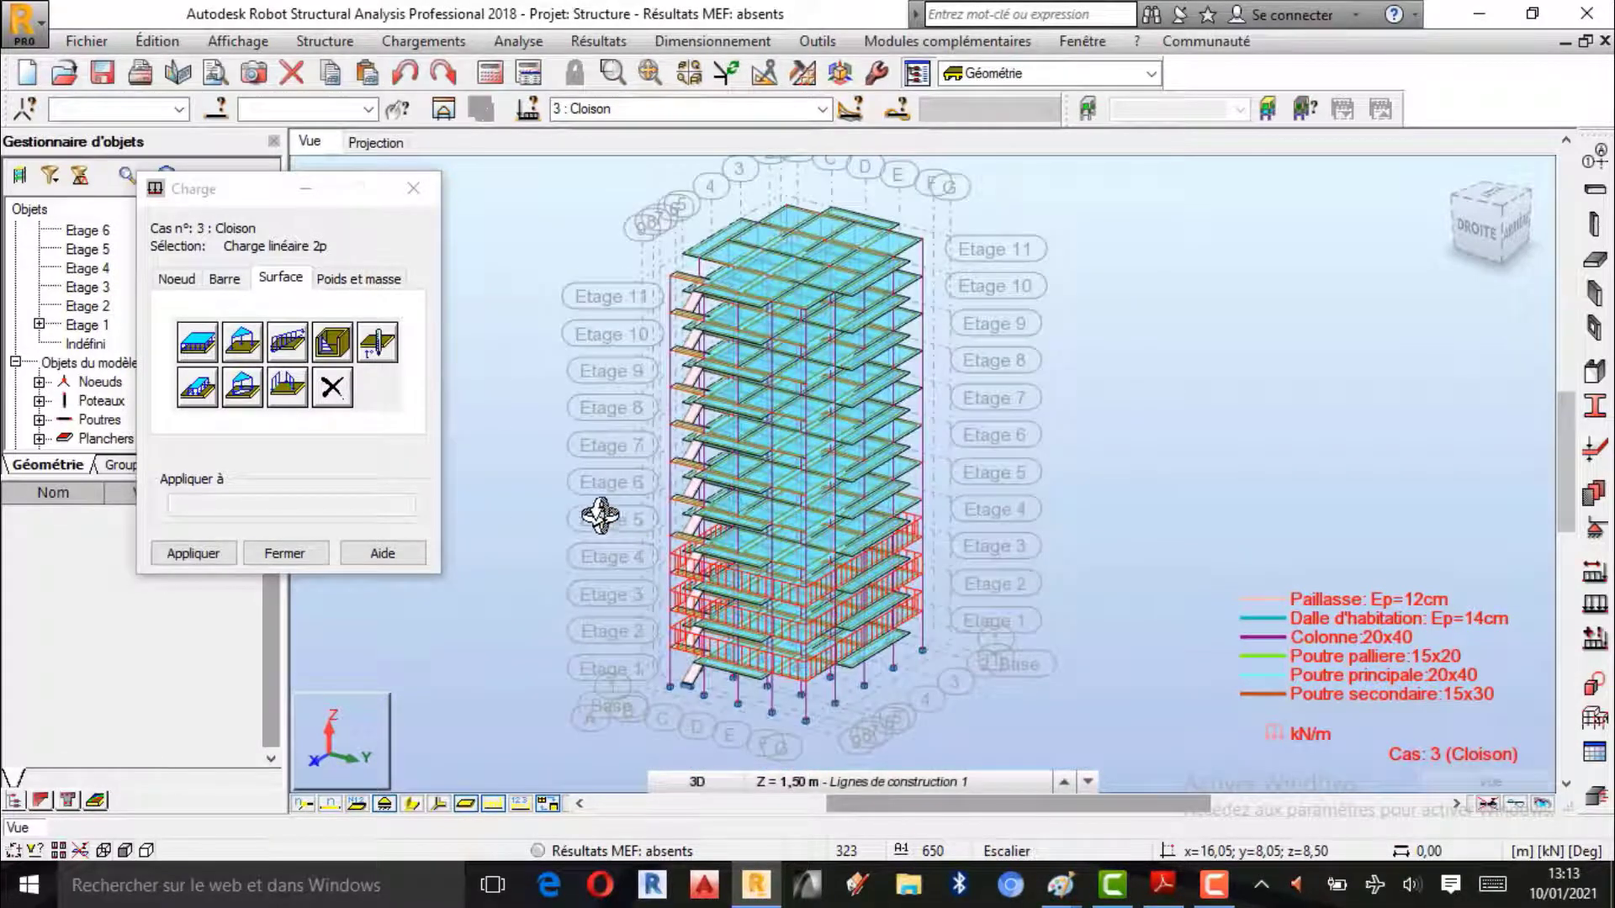
{"action": "left_click", "coordinate": [298, 562]}
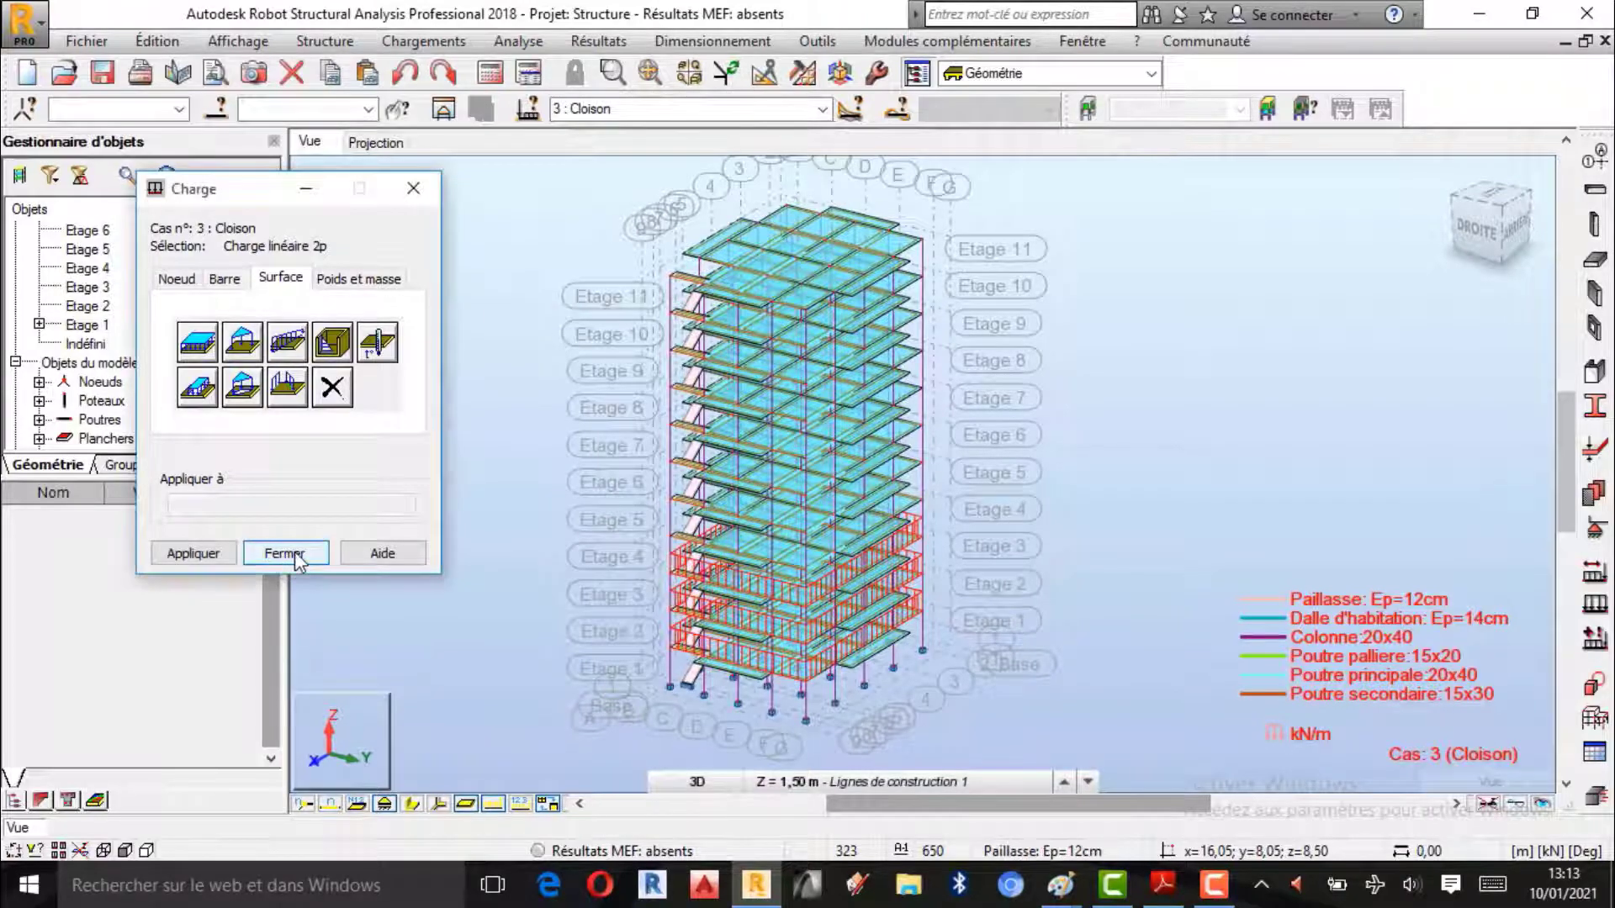
{"action": "left_click", "coordinate": [296, 557]}
Step: Display load case 1, Poids propre, on the 3D model and inspect its self-weight loads
{"action": "scroll", "coordinate": [1247, 349], "scroll_direction": "up", "scroll_amount": 2}
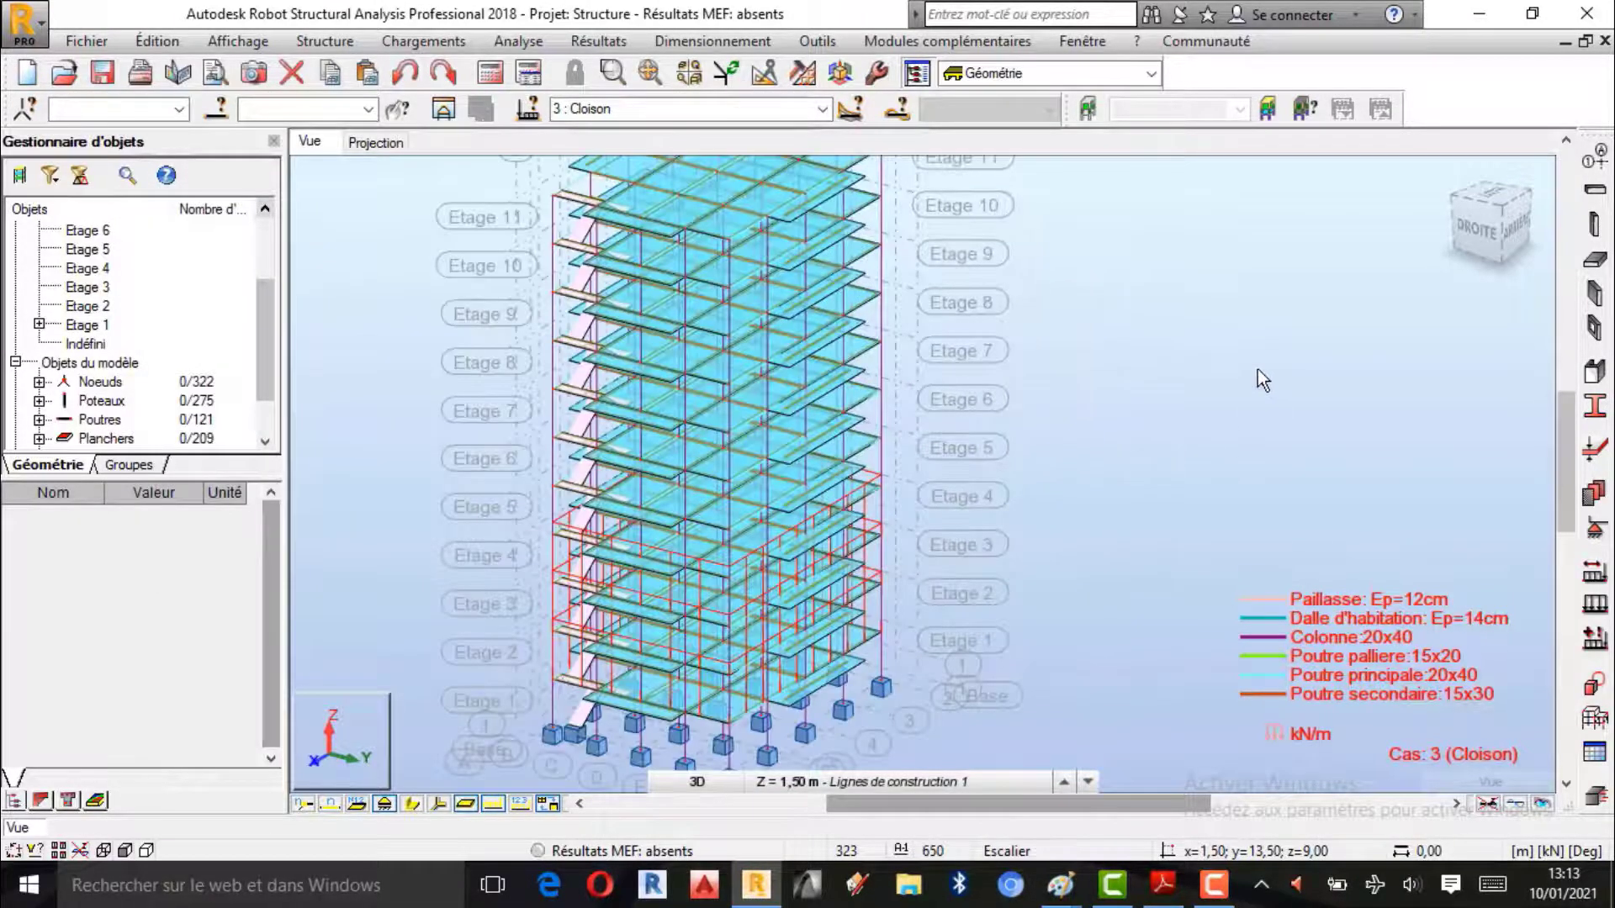
{"action": "right_click", "coordinate": [1258, 371]}
{"action": "left_click", "coordinate": [1220, 466]}
{"action": "left_click_drag", "start_coordinate": [1121, 469], "coordinate": [1060, 292]}
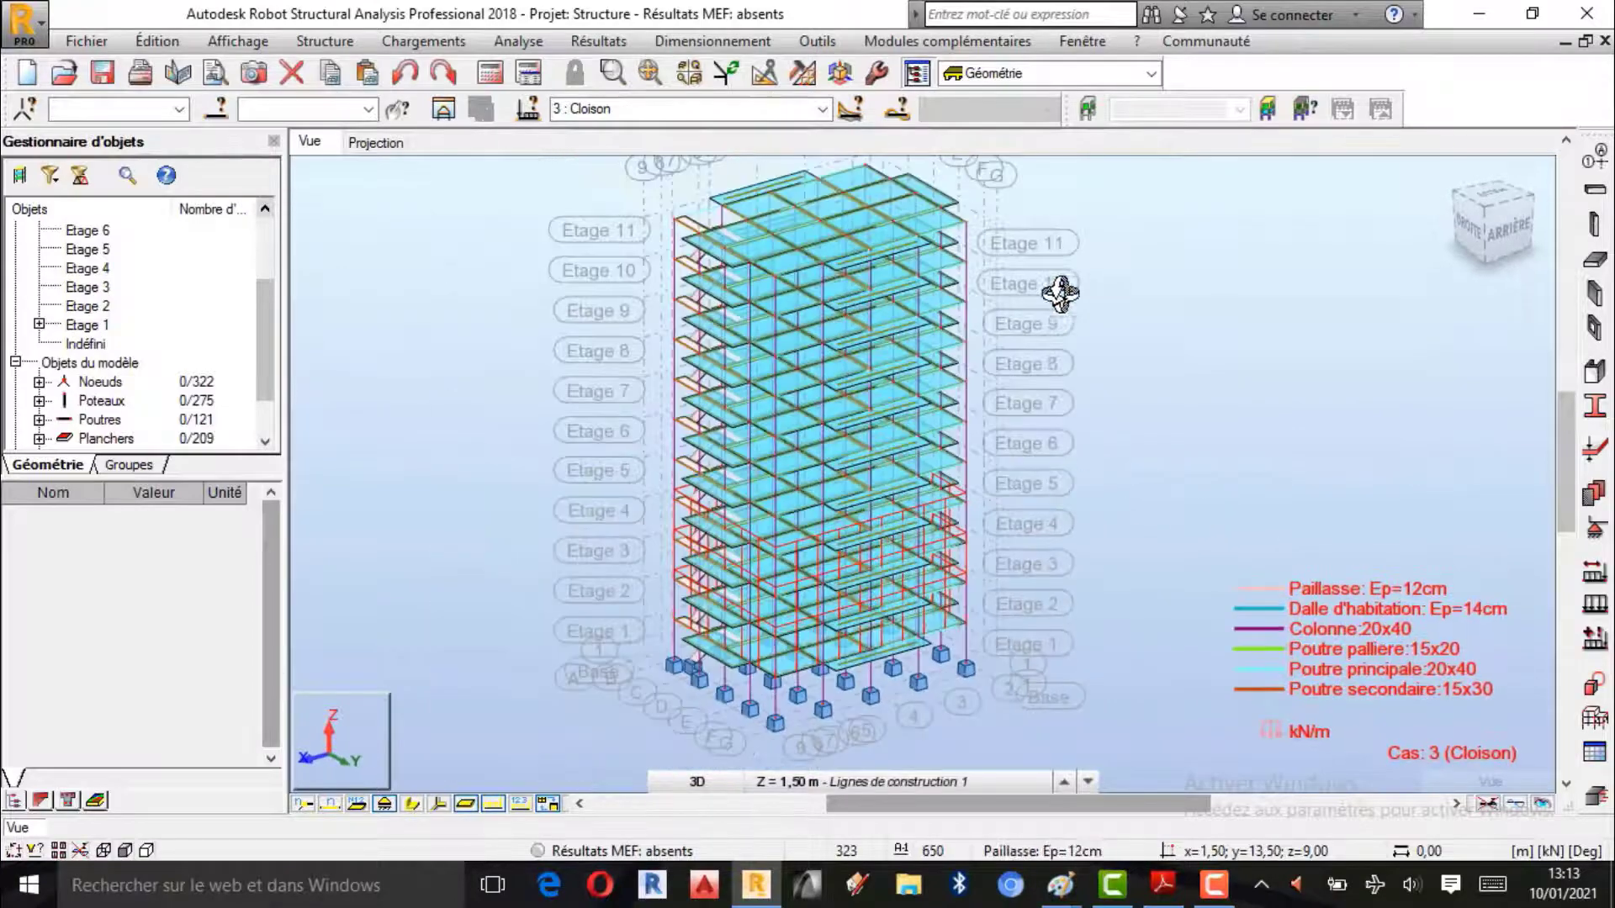
{"action": "left_click", "coordinate": [822, 109]}
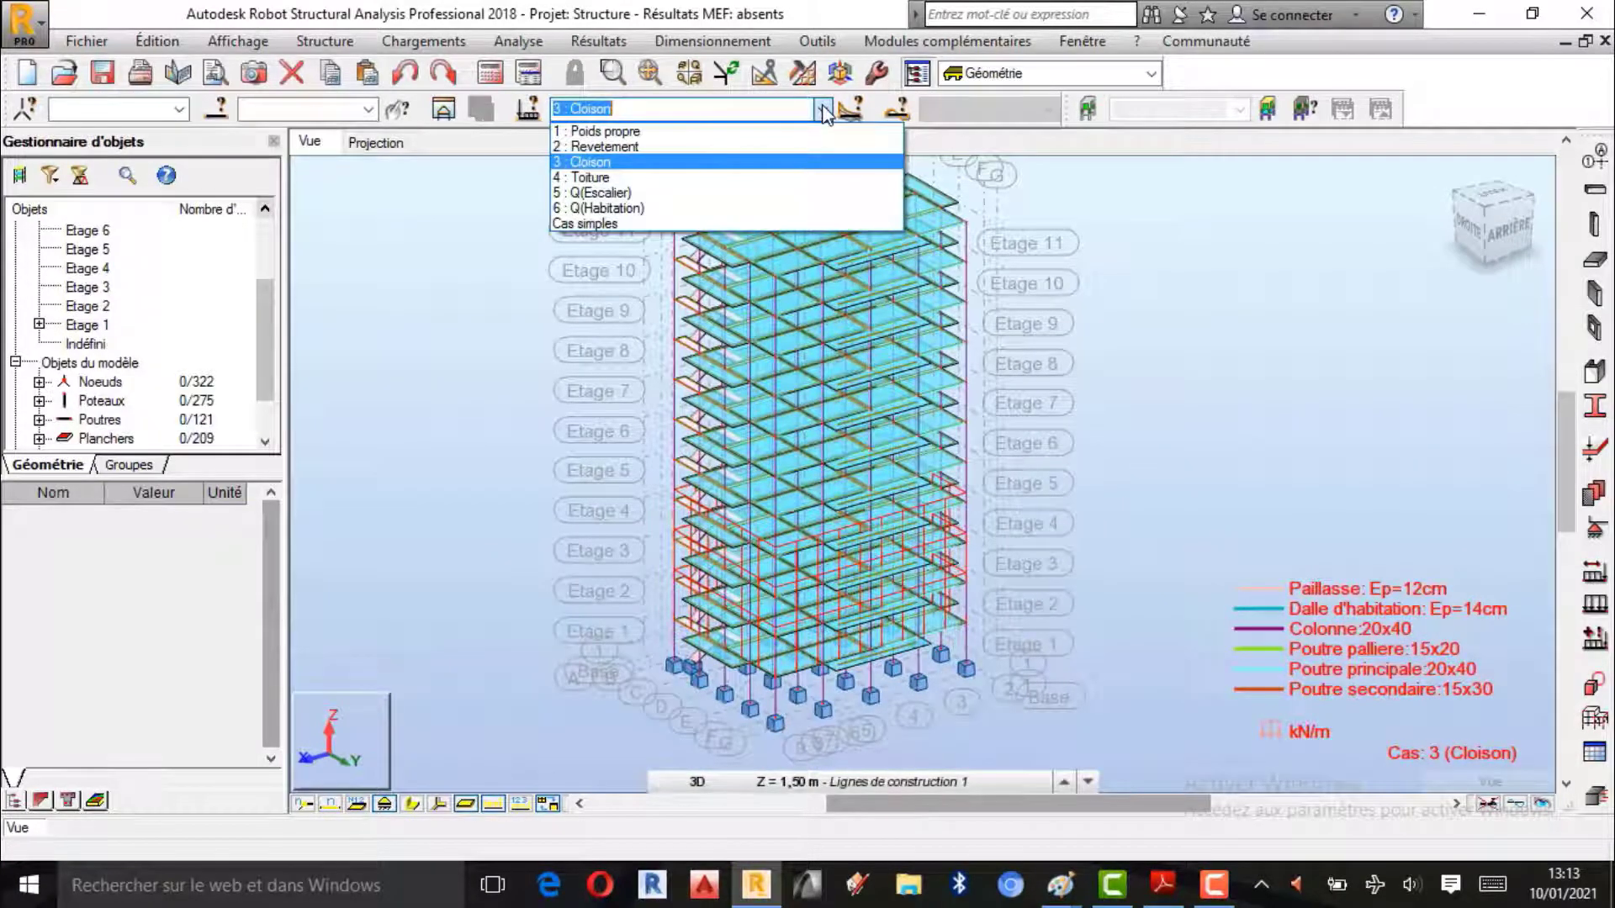
{"action": "left_click", "coordinate": [705, 132]}
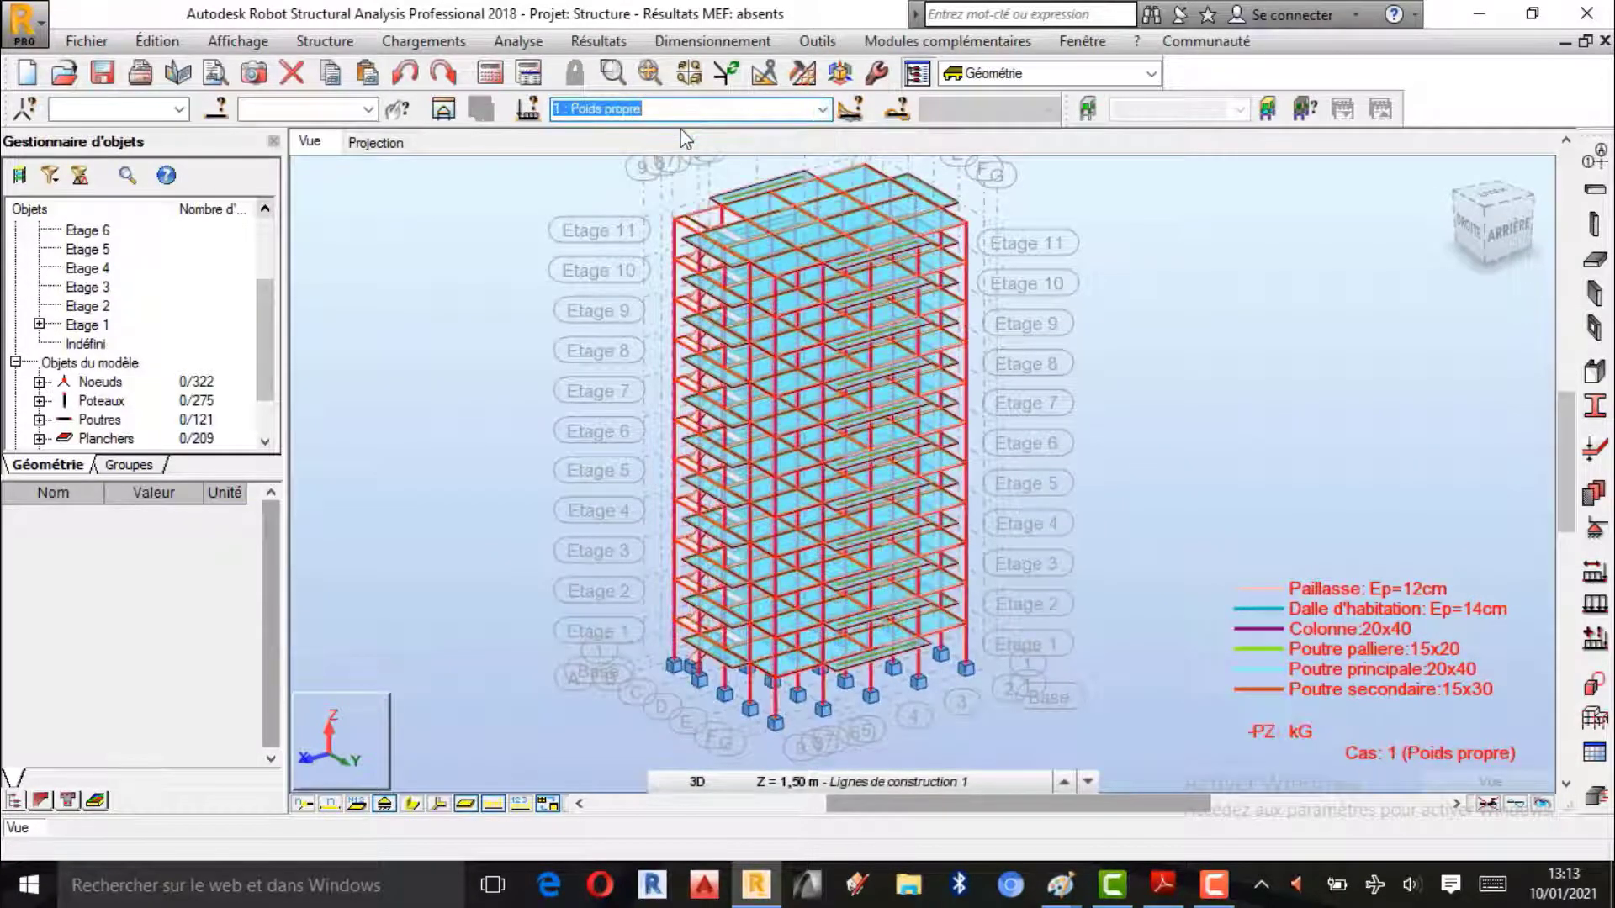
{"action": "scroll", "coordinate": [827, 534], "scroll_direction": "up", "scroll_amount": 2}
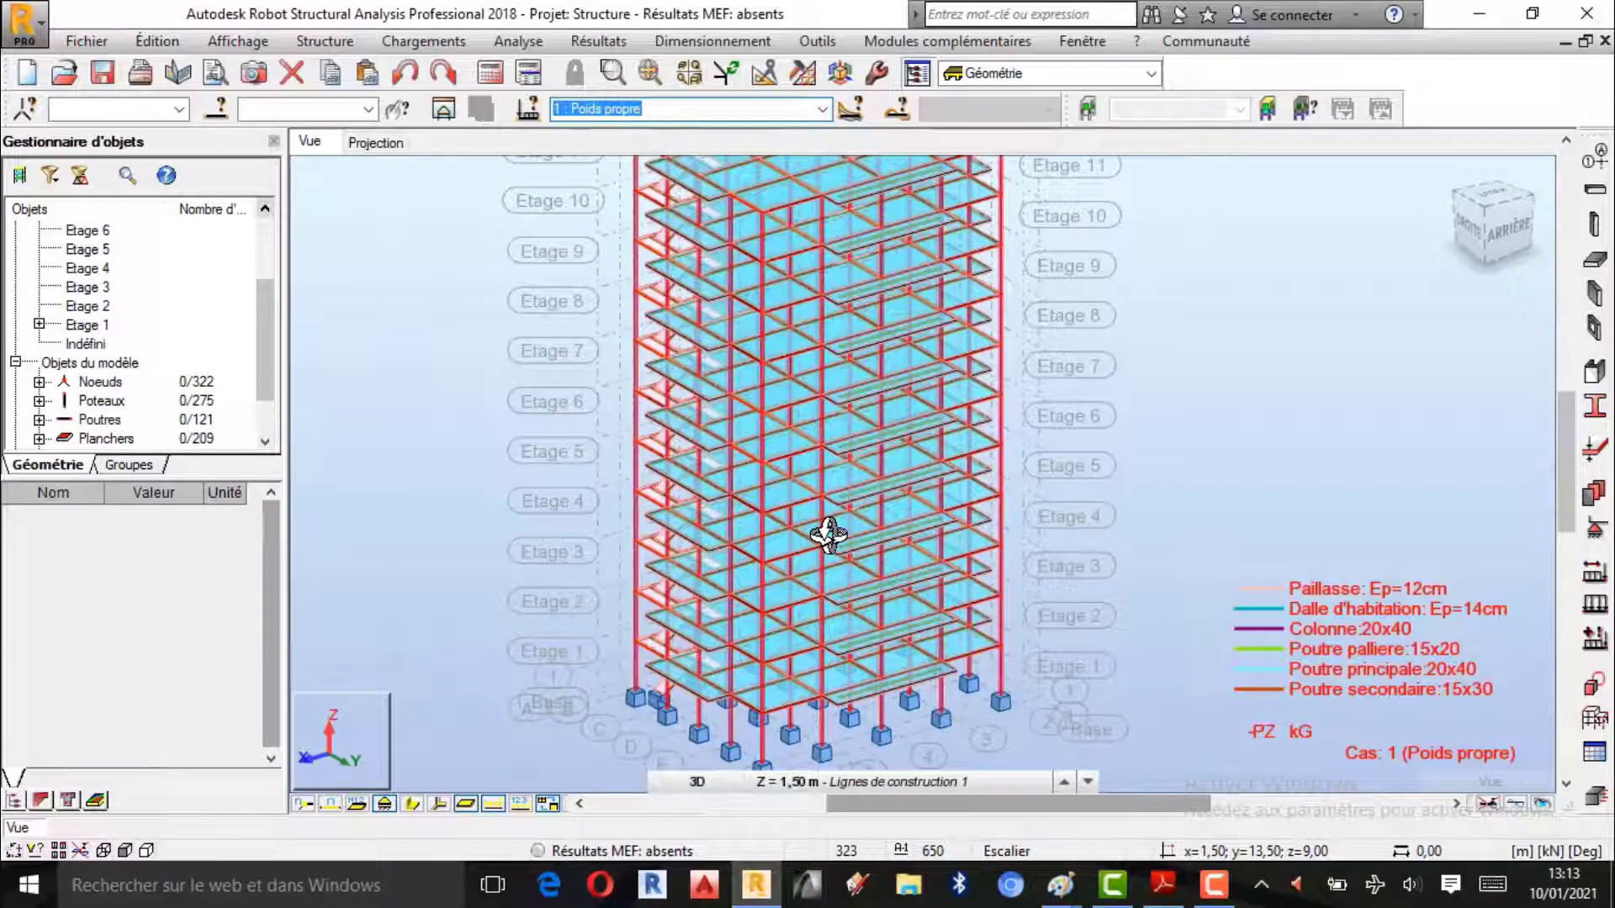
Step: Display load case 2, Revetement, and inspect its surface loads over the full building height
{"action": "left_click", "coordinate": [822, 112]}
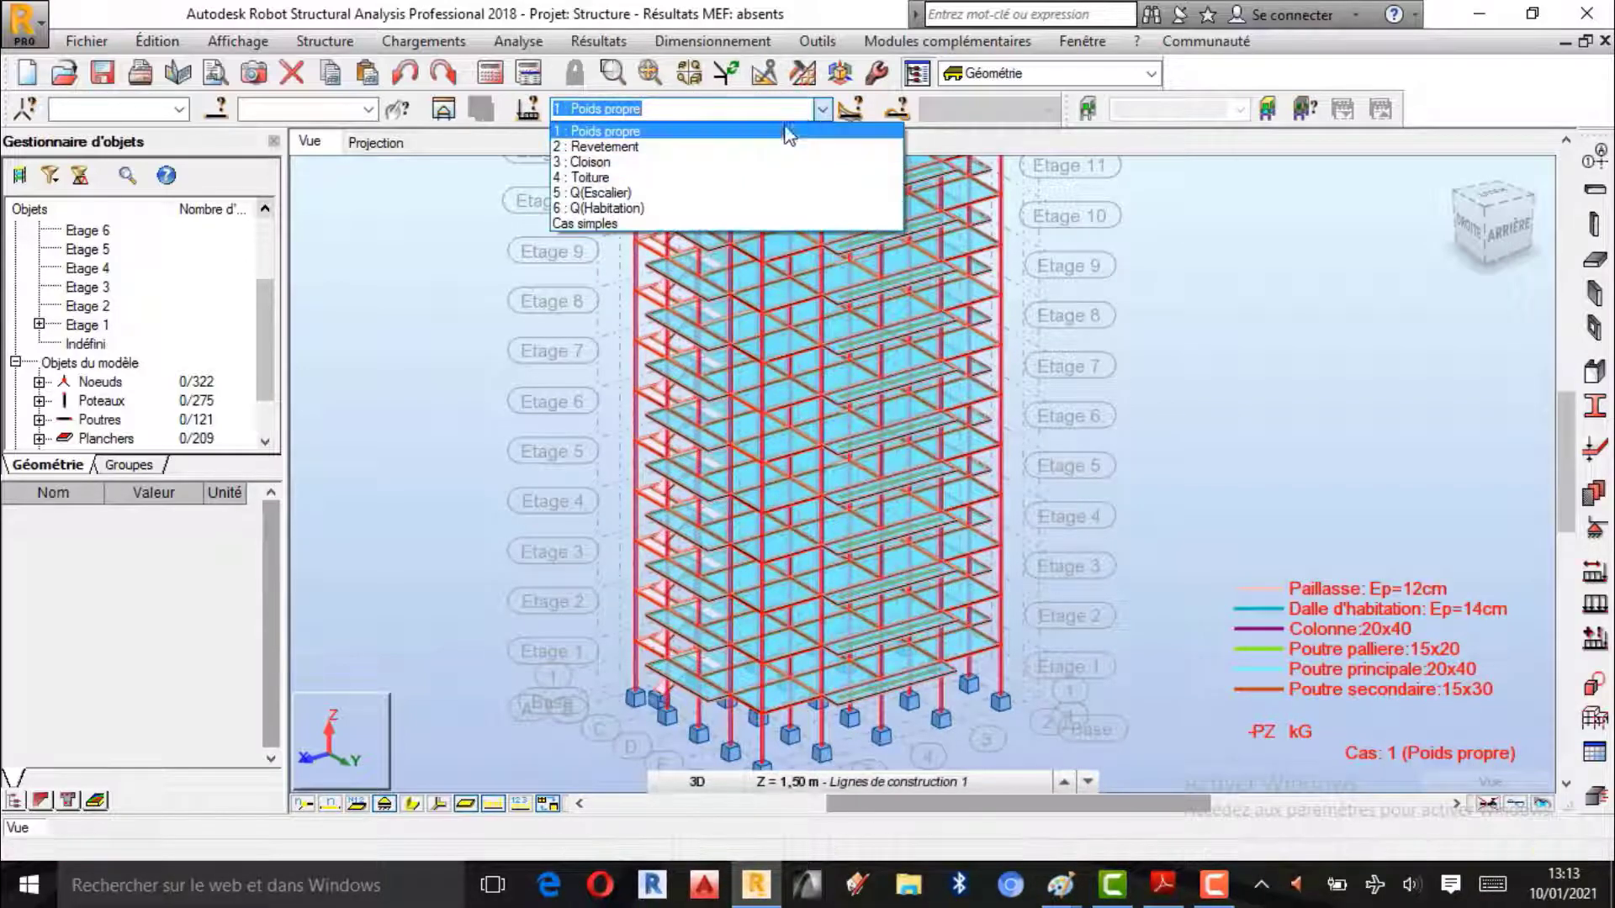
{"action": "left_click", "coordinate": [715, 149]}
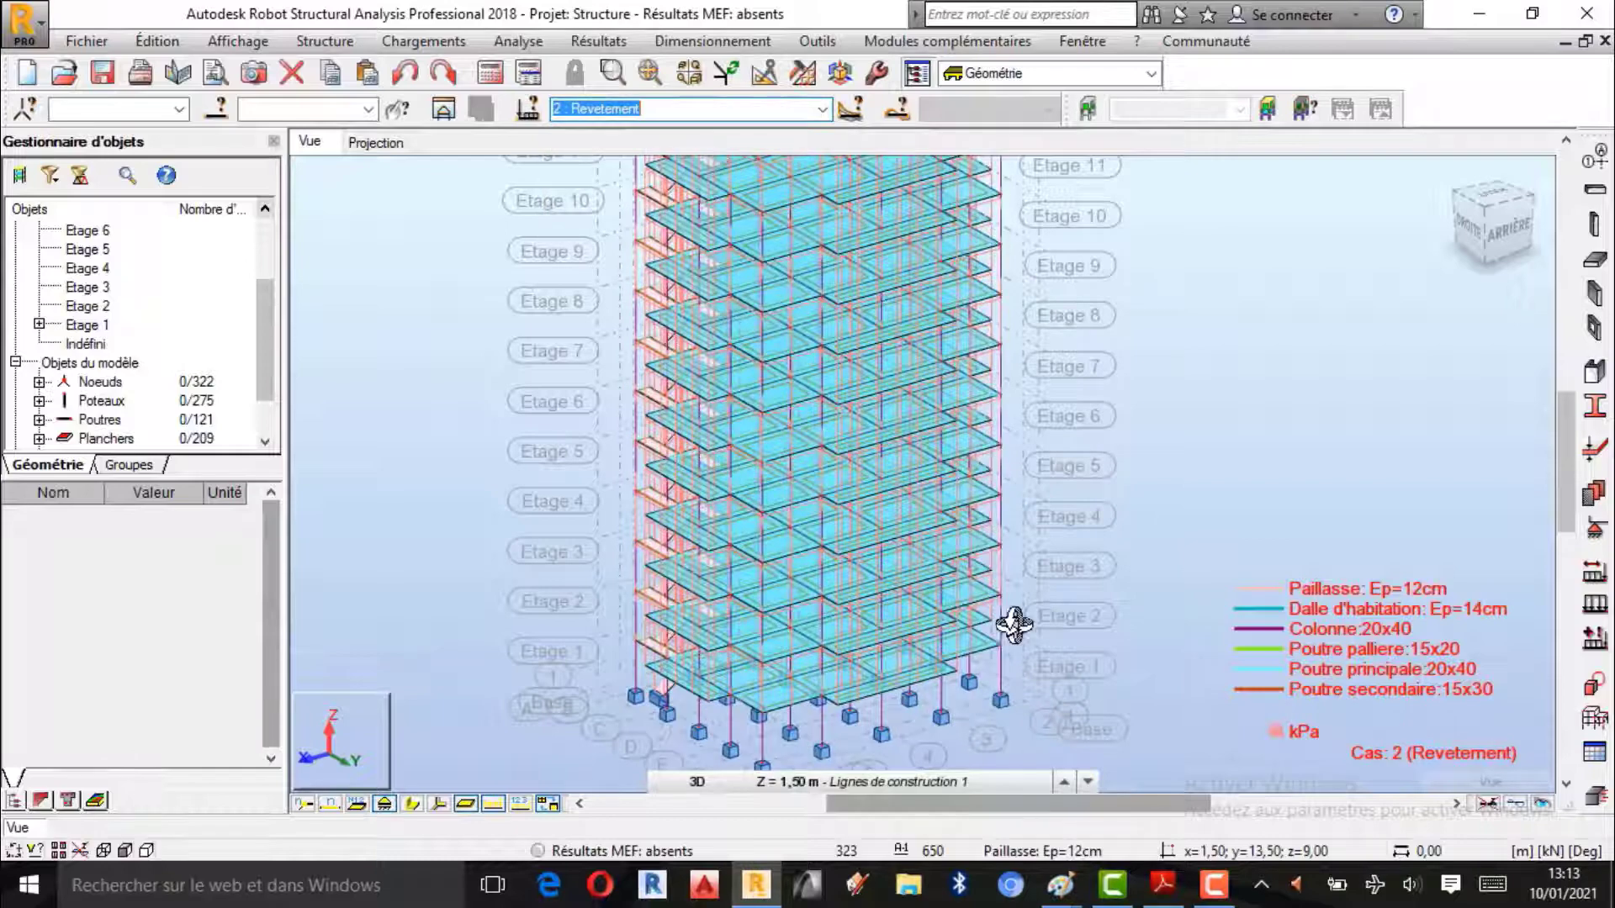
{"action": "scroll", "coordinate": [1014, 703], "scroll_direction": "down", "scroll_amount": 3}
{"action": "scroll", "coordinate": [973, 427], "scroll_direction": "up", "scroll_amount": 2}
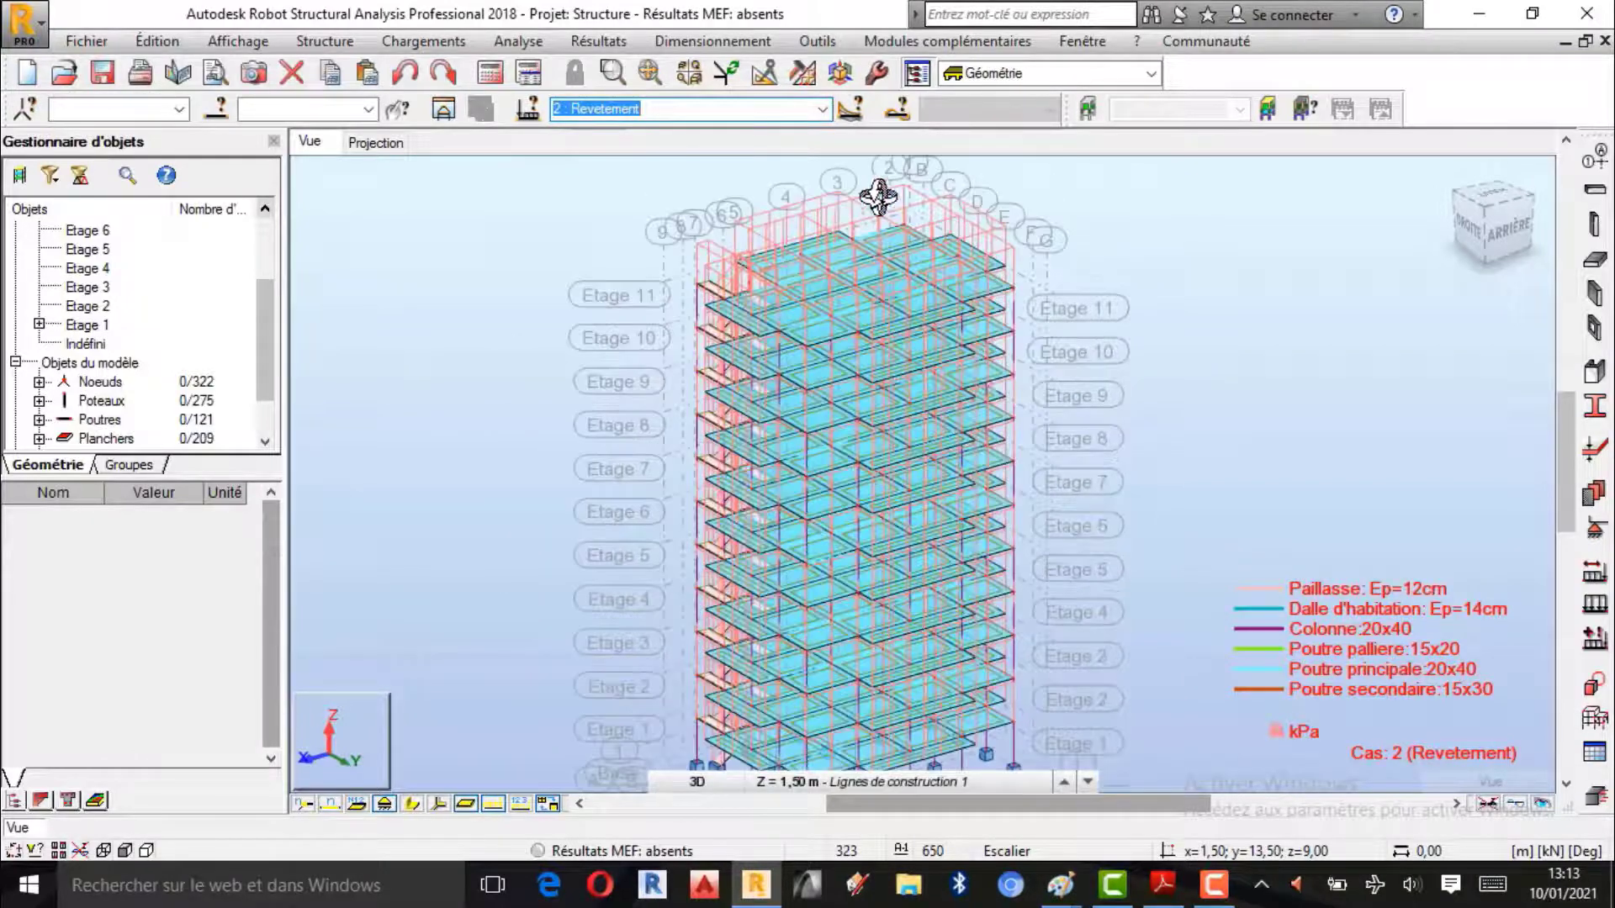
Step: Display load case 3, Cloison, and examine which storeys of the building carry the perimeter linear loads
{"action": "left_click", "coordinate": [822, 112]}
{"action": "left_click", "coordinate": [683, 168]}
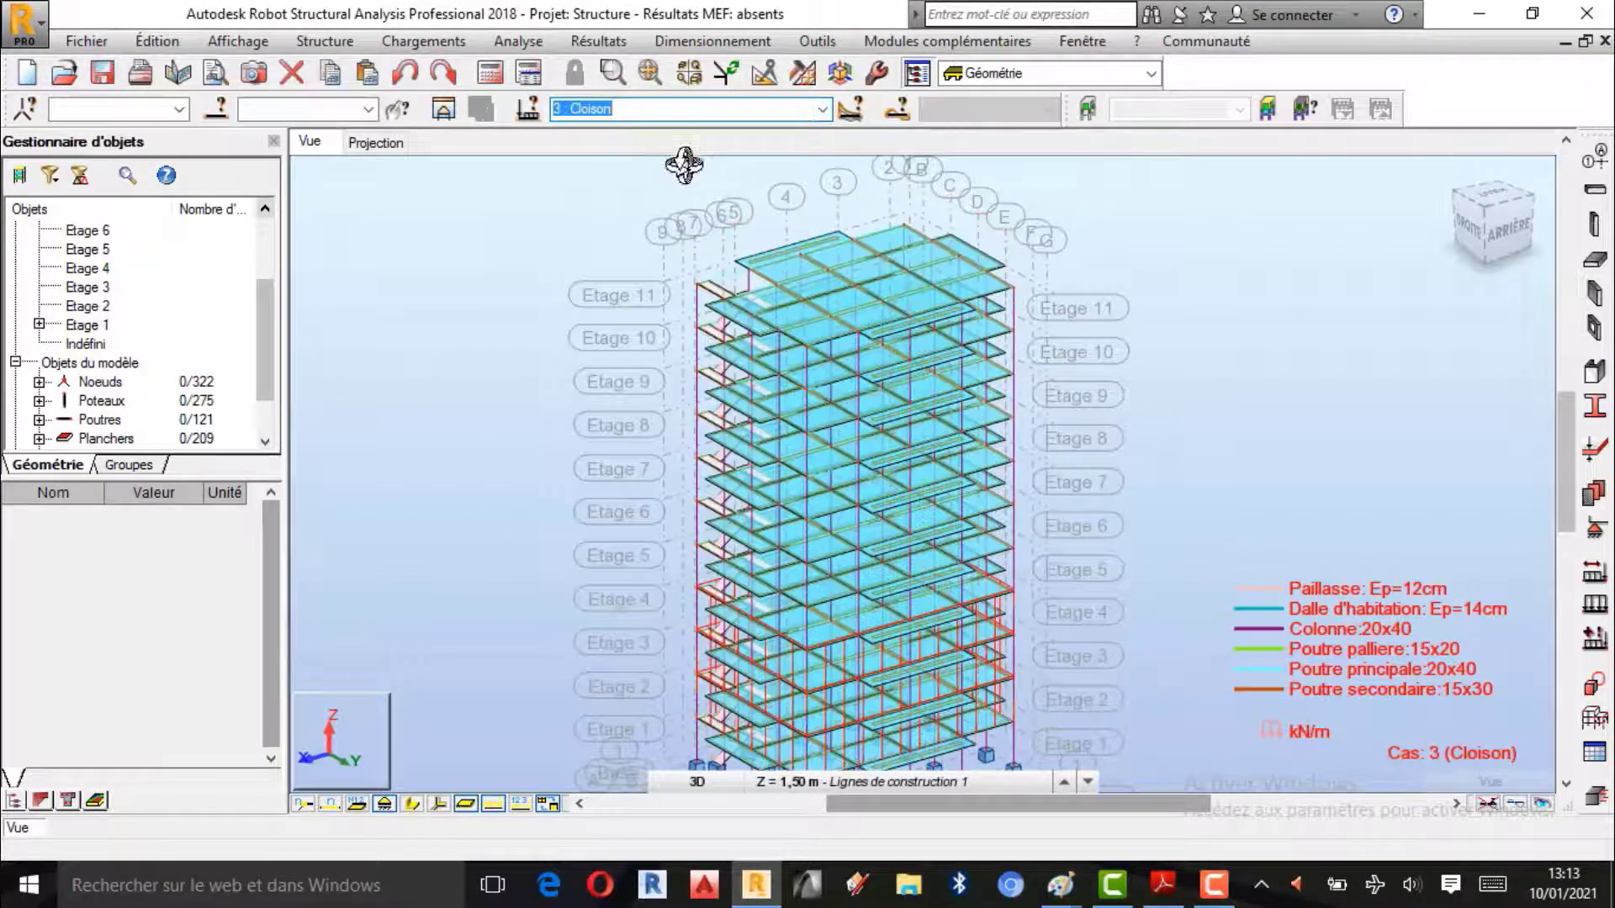
{"action": "scroll", "coordinate": [768, 306], "scroll_direction": "down", "scroll_amount": 2}
{"action": "scroll", "coordinate": [997, 712], "scroll_direction": "up", "scroll_amount": 2}
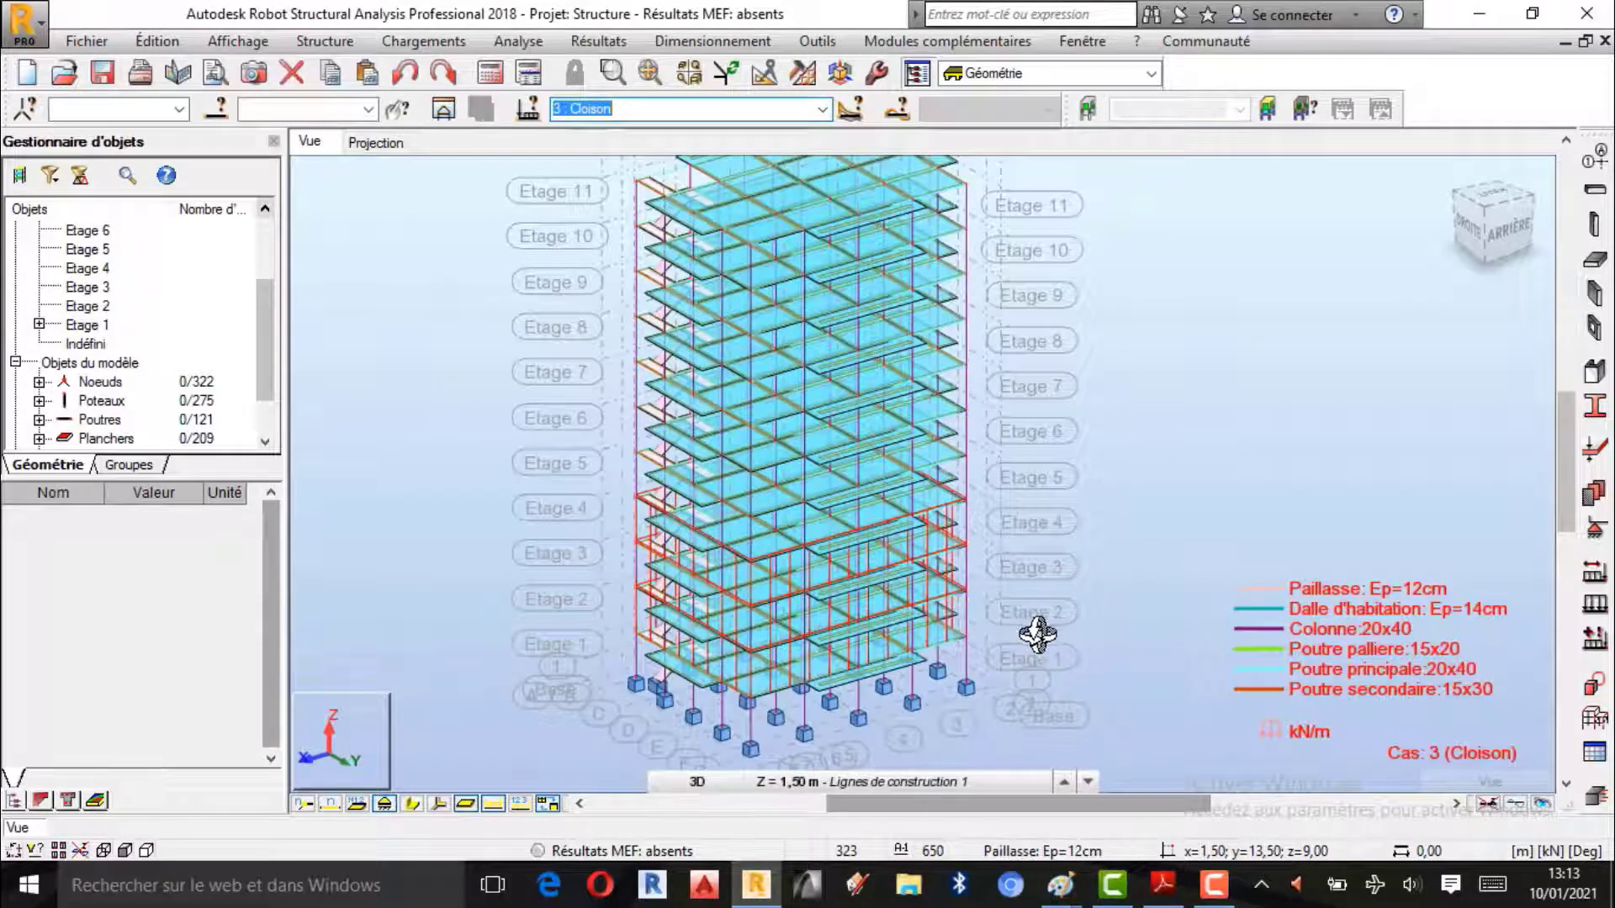
{"action": "middle_click_drag", "start_coordinate": [1166, 482], "coordinate": [1161, 427], "text": "shift"}
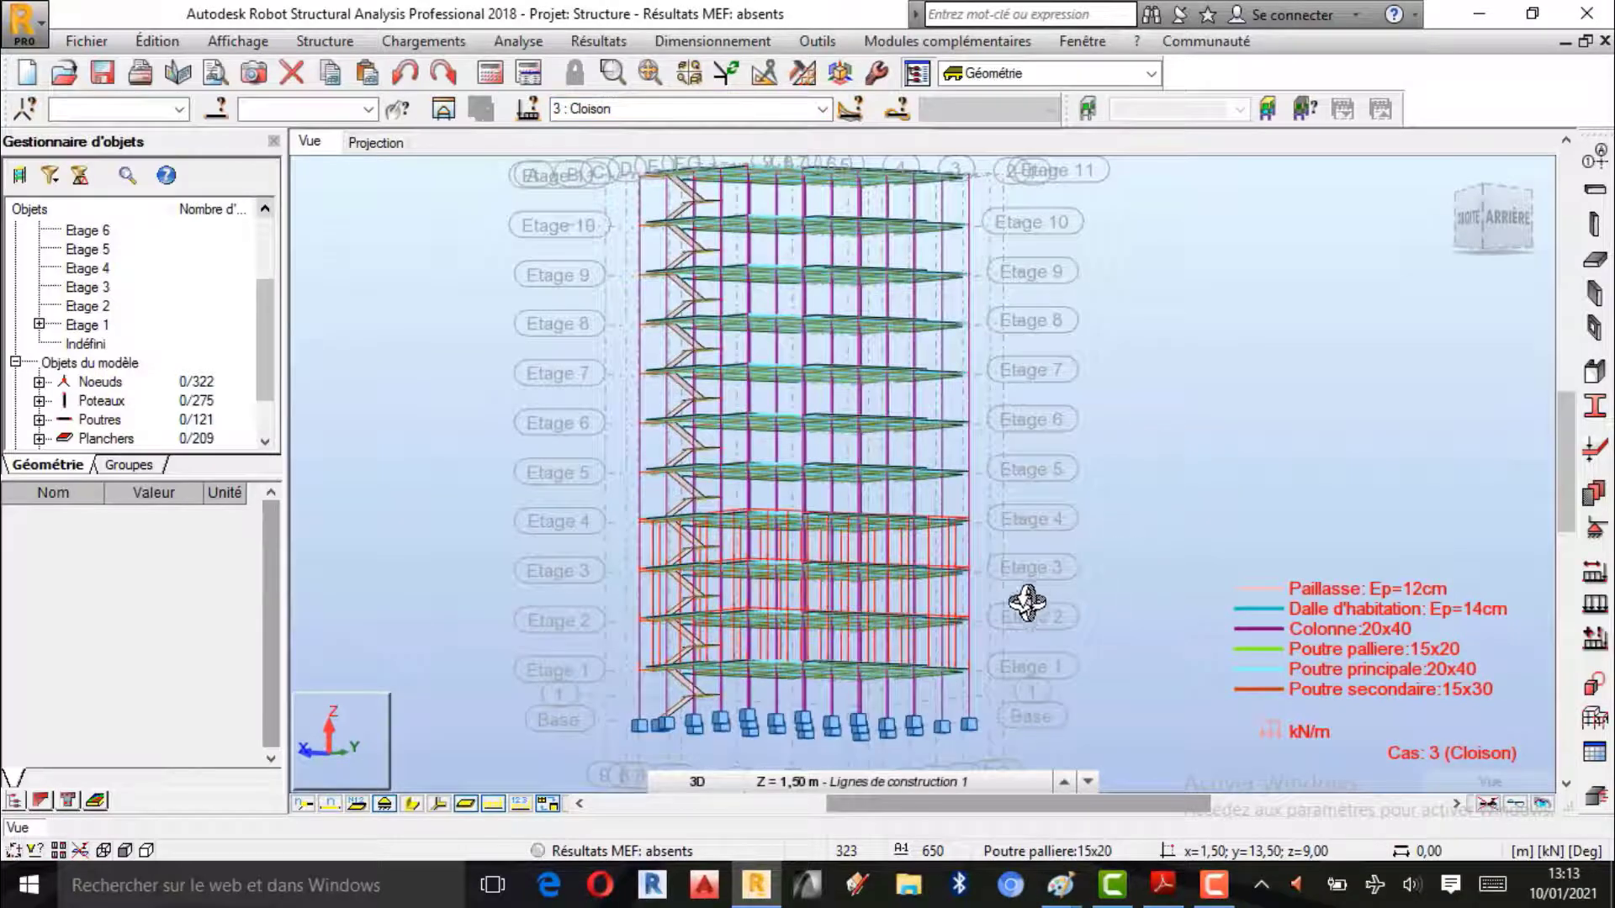
{"action": "middle_click_drag", "start_coordinate": [1027, 603], "coordinate": [1004, 704], "text": "shift"}
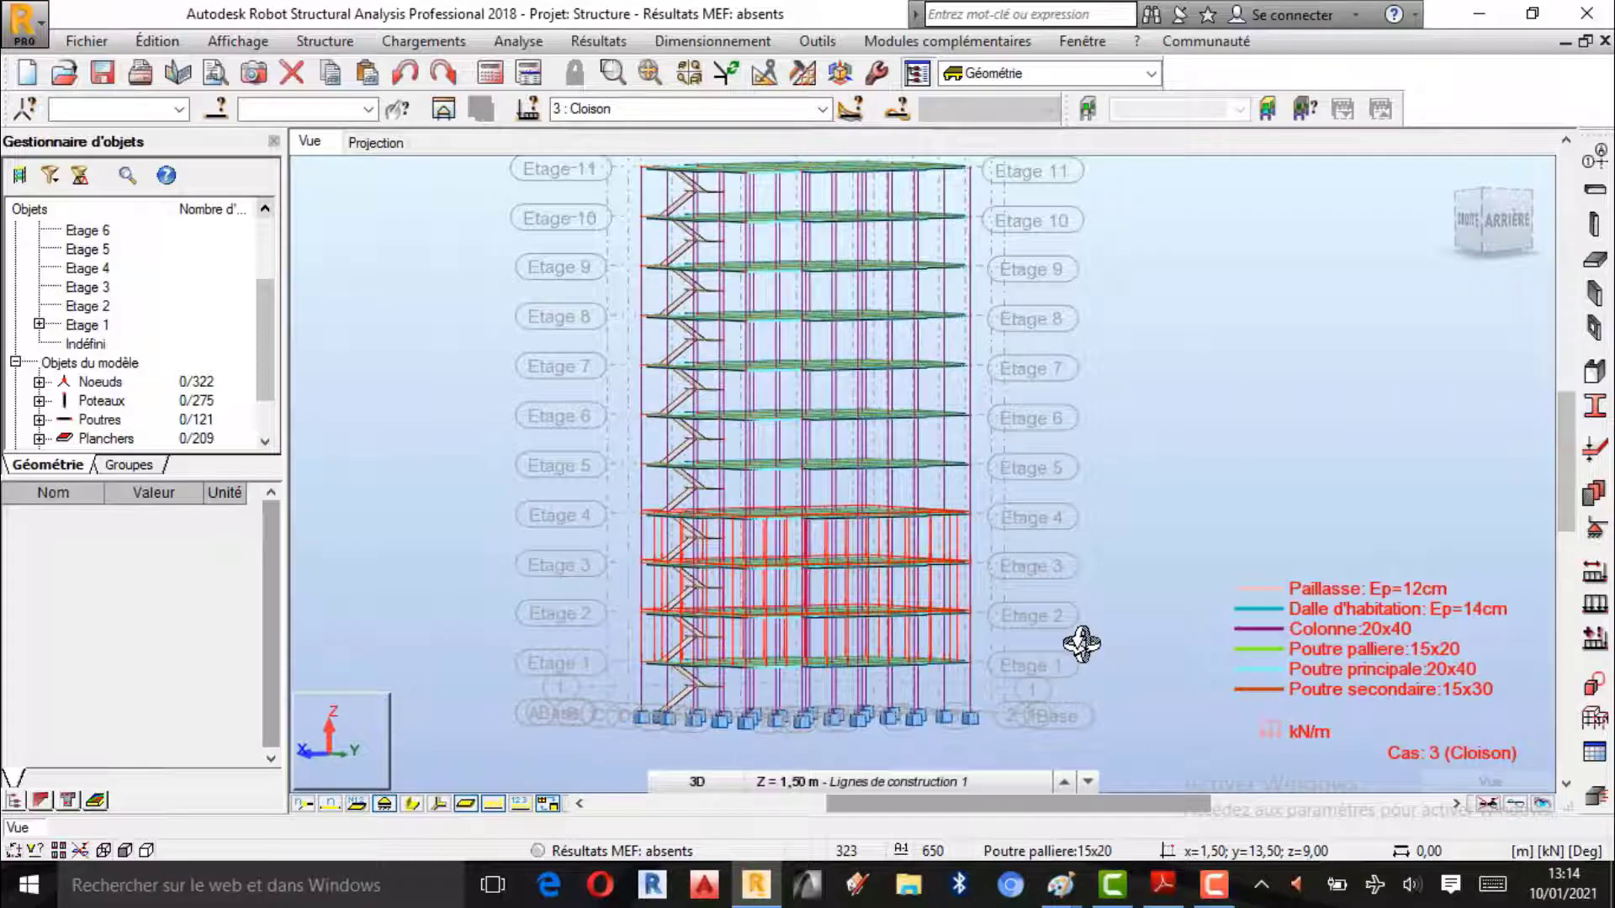
{"action": "middle_click_drag", "start_coordinate": [1039, 587], "coordinate": [1031, 595], "text": "shift"}
{"action": "scroll", "coordinate": [1013, 617], "scroll_direction": "down", "scroll_amount": 1}
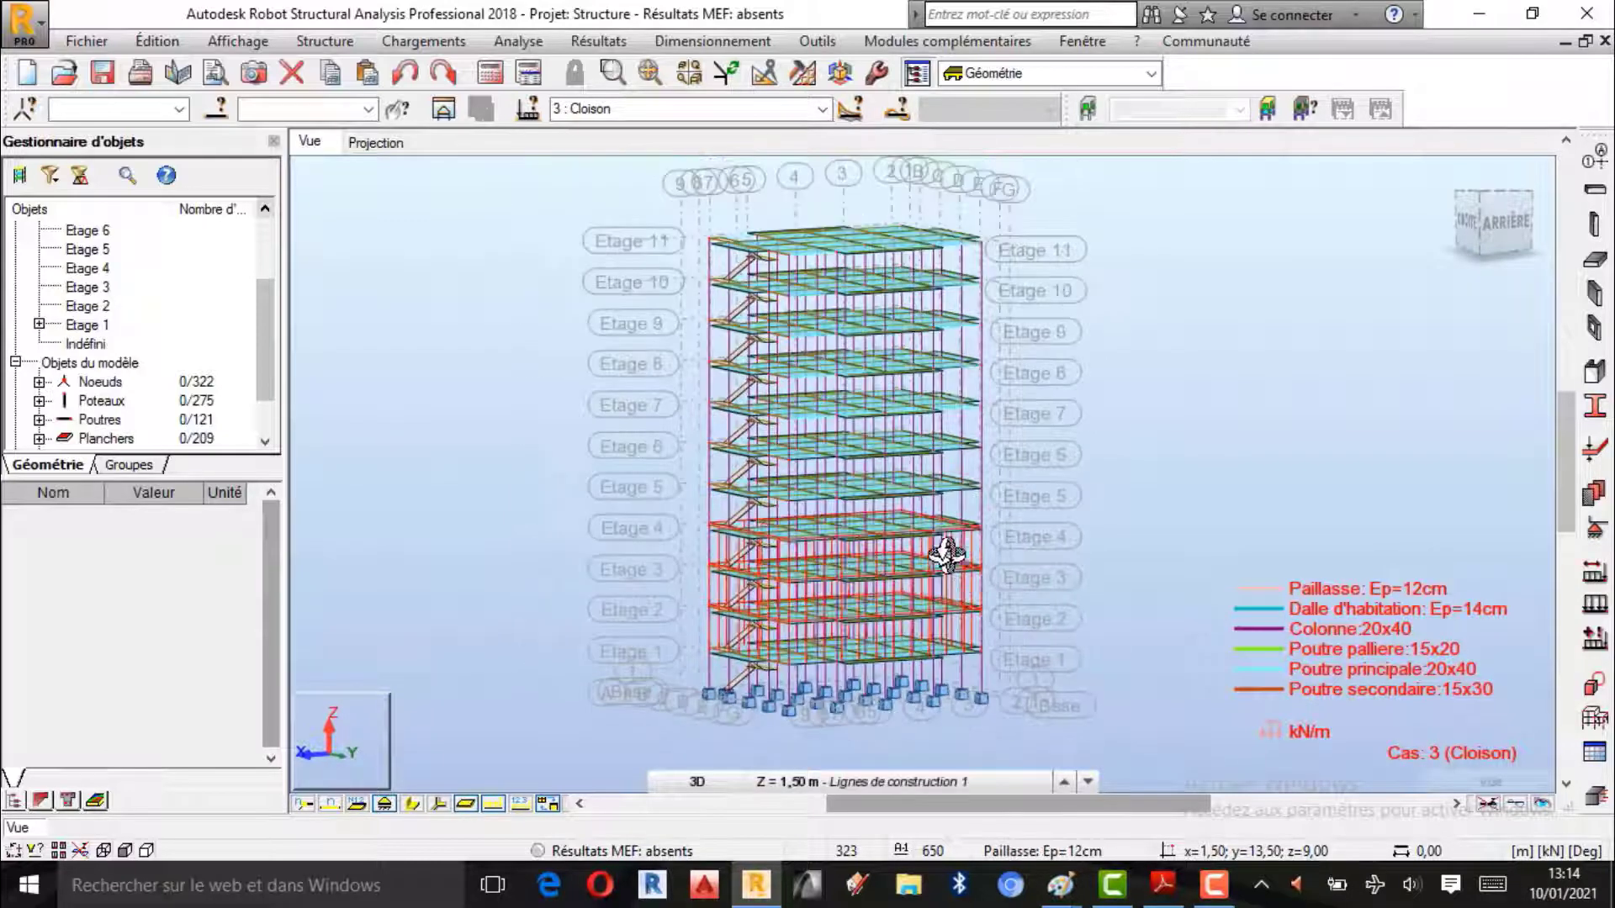
{"action": "scroll", "coordinate": [928, 571], "scroll_direction": "up", "scroll_amount": 3}
{"action": "scroll", "coordinate": [1002, 595], "scroll_direction": "down", "scroll_amount": 1}
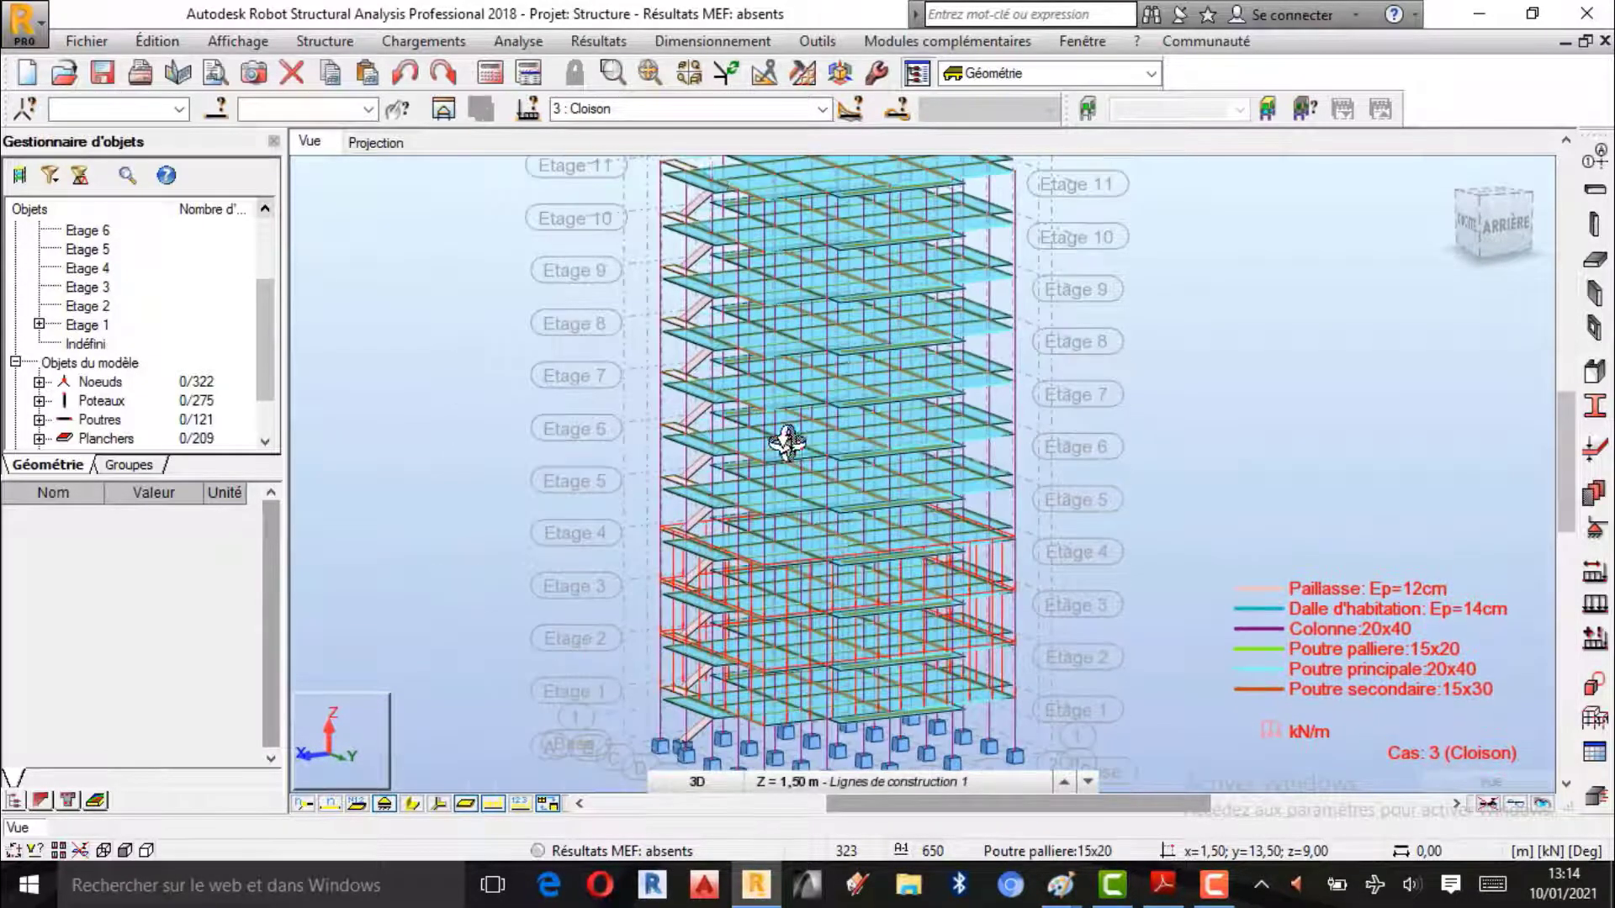
Step: Display load case 4, Toiture, on the 3D model and inspect its roof surface loads
{"action": "left_click", "coordinate": [822, 109]}
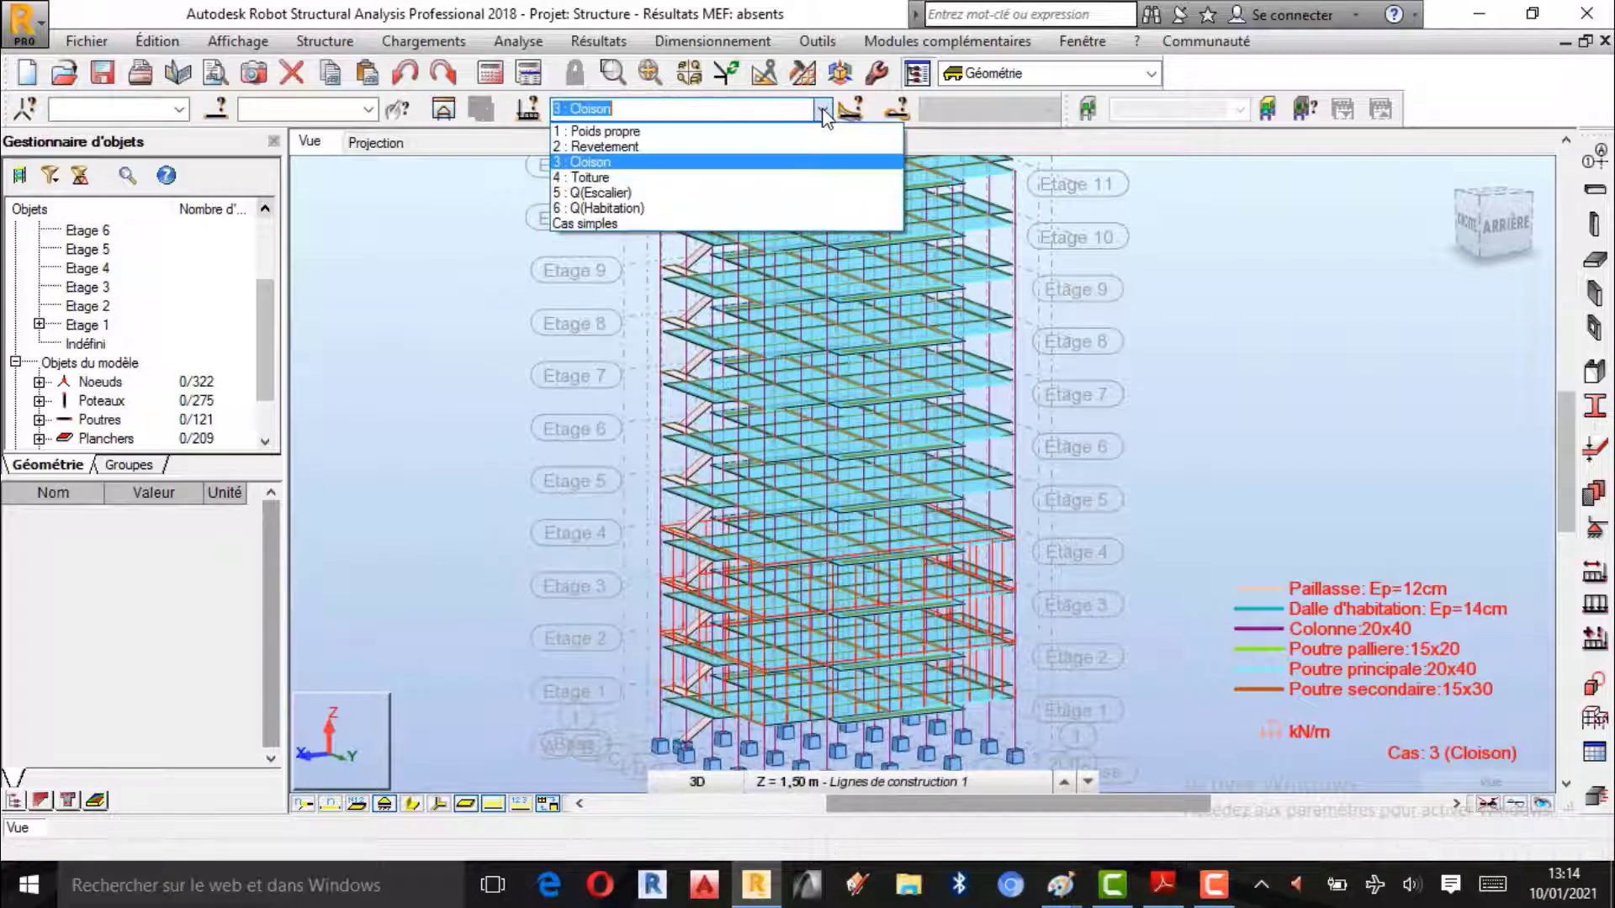
{"action": "left_click", "coordinate": [623, 177]}
{"action": "scroll", "coordinate": [845, 571], "scroll_direction": "down", "scroll_amount": 1}
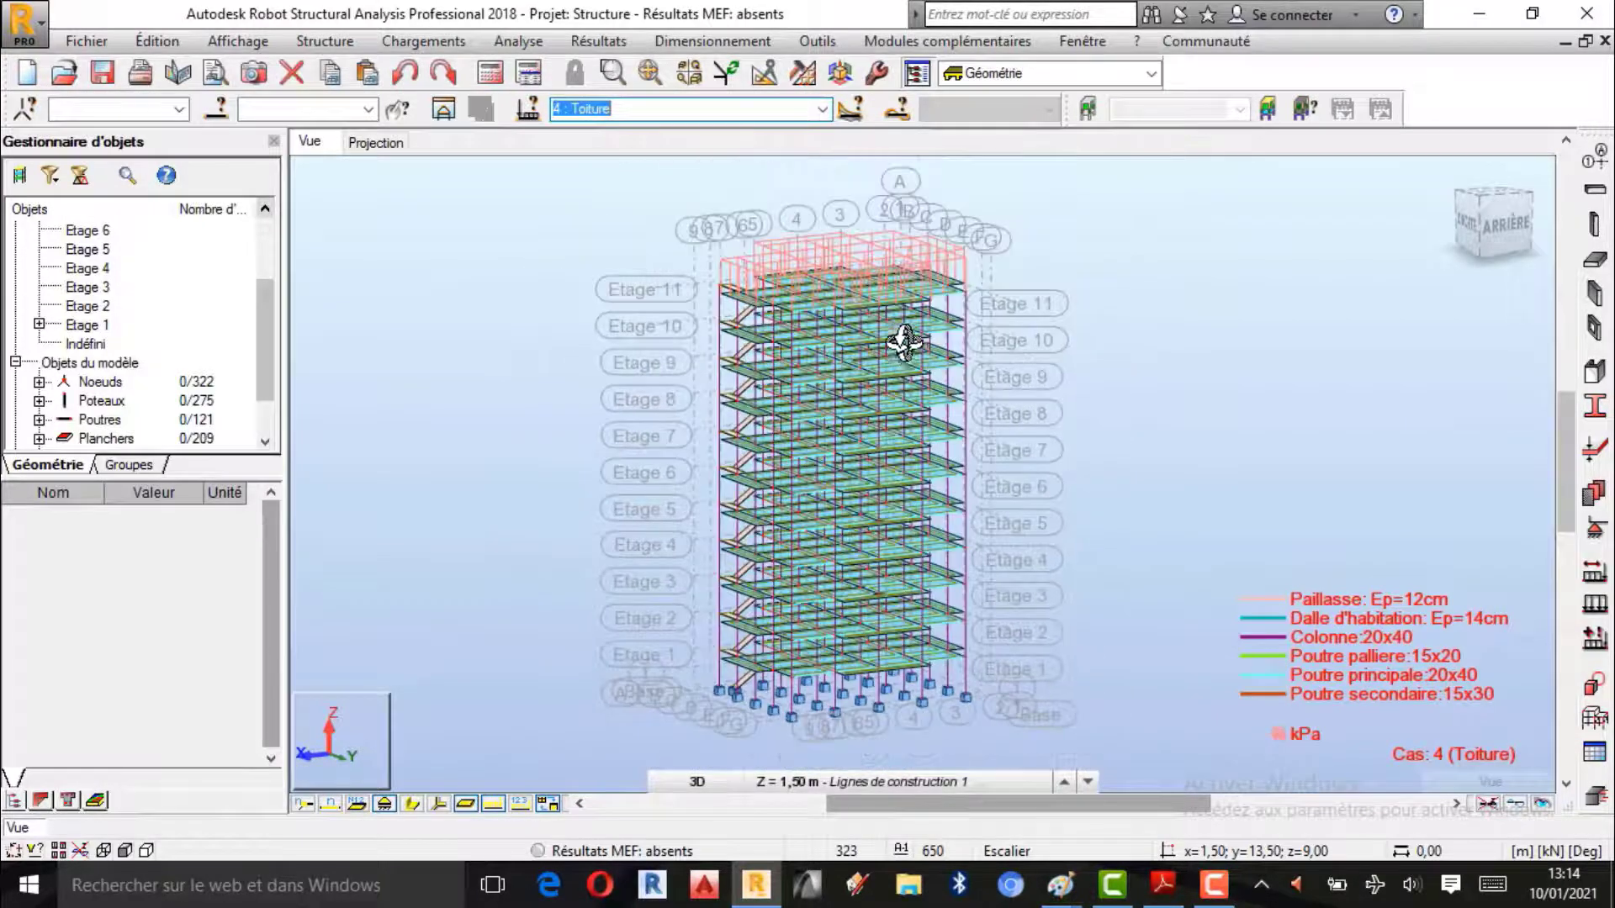
{"action": "scroll", "coordinate": [905, 341], "scroll_direction": "up", "scroll_amount": 1}
Step: Display load case 5, Q(Escalier), and examine the live loads along the staircase flights
{"action": "left_click", "coordinate": [822, 124]}
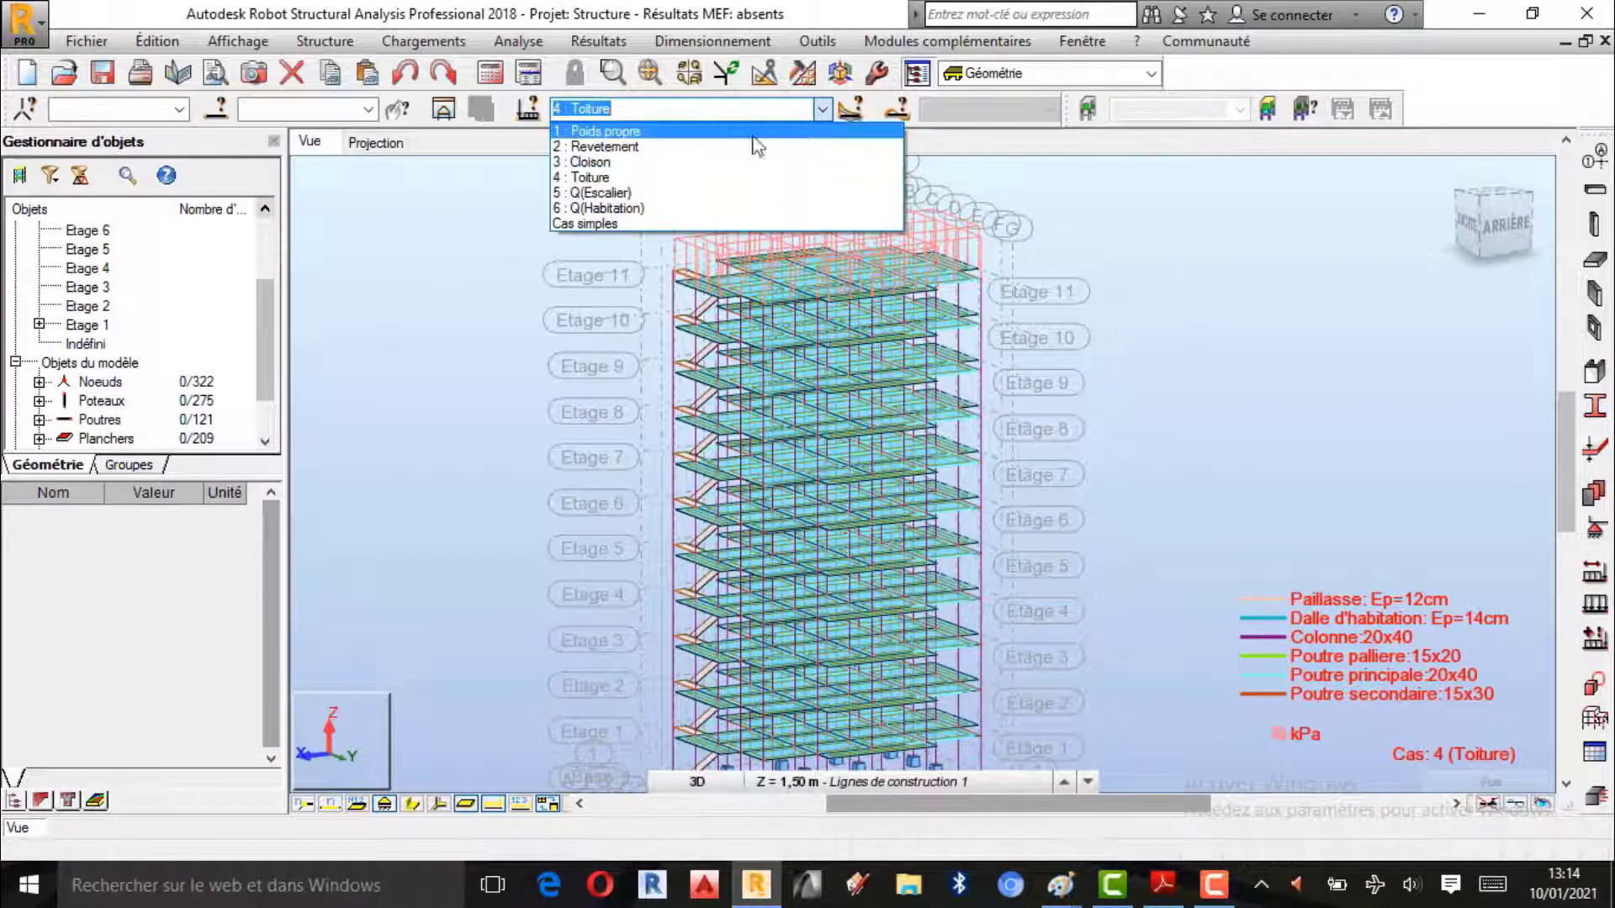
{"action": "left_click", "coordinate": [658, 187]}
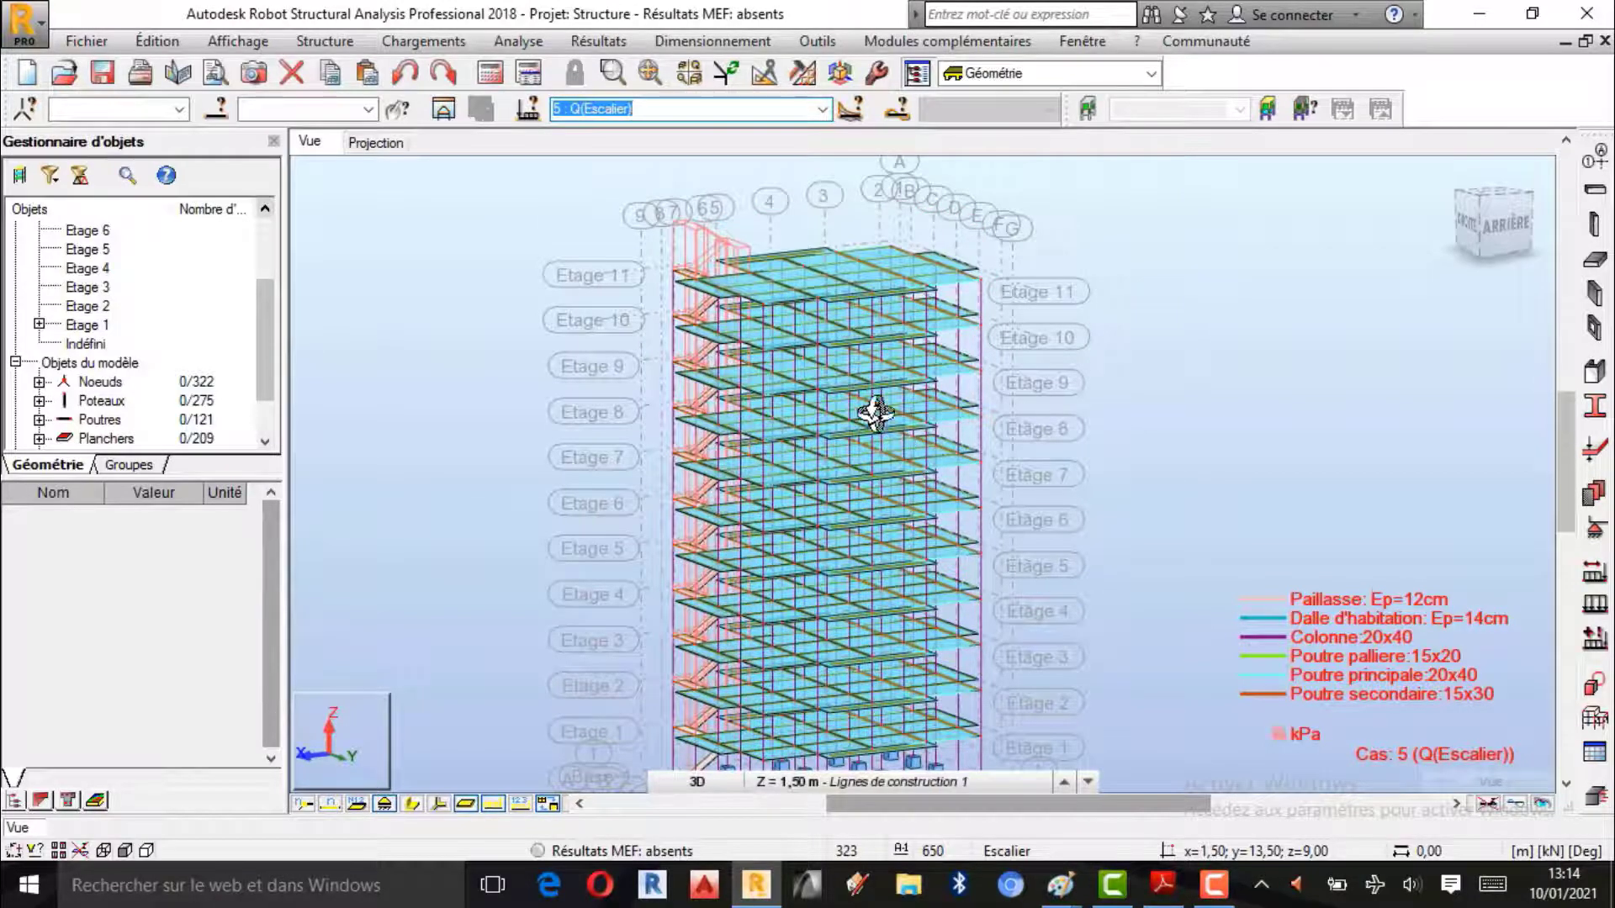
{"action": "middle_click_drag", "start_coordinate": [793, 452], "coordinate": [949, 543], "text": "shift"}
Step: Display load case 6, Q(Habitation), and examine the floor live loads over all storeys from several sides
{"action": "left_click", "coordinate": [822, 108]}
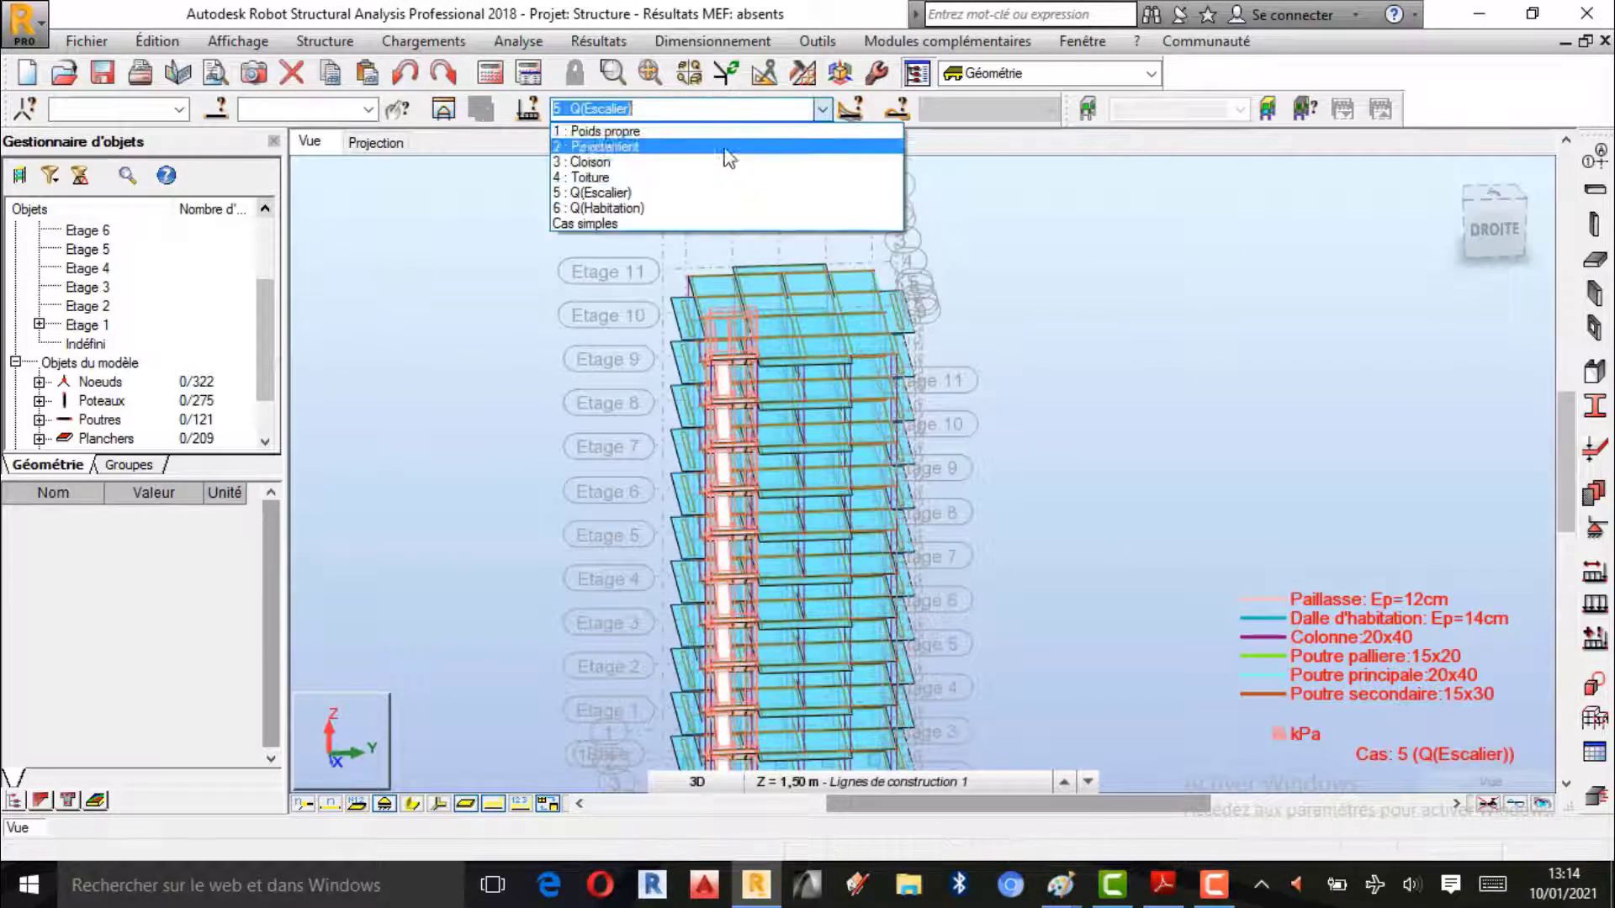
{"action": "left_click", "coordinate": [646, 206]}
{"action": "scroll", "coordinate": [848, 326], "scroll_direction": "down", "scroll_amount": 3}
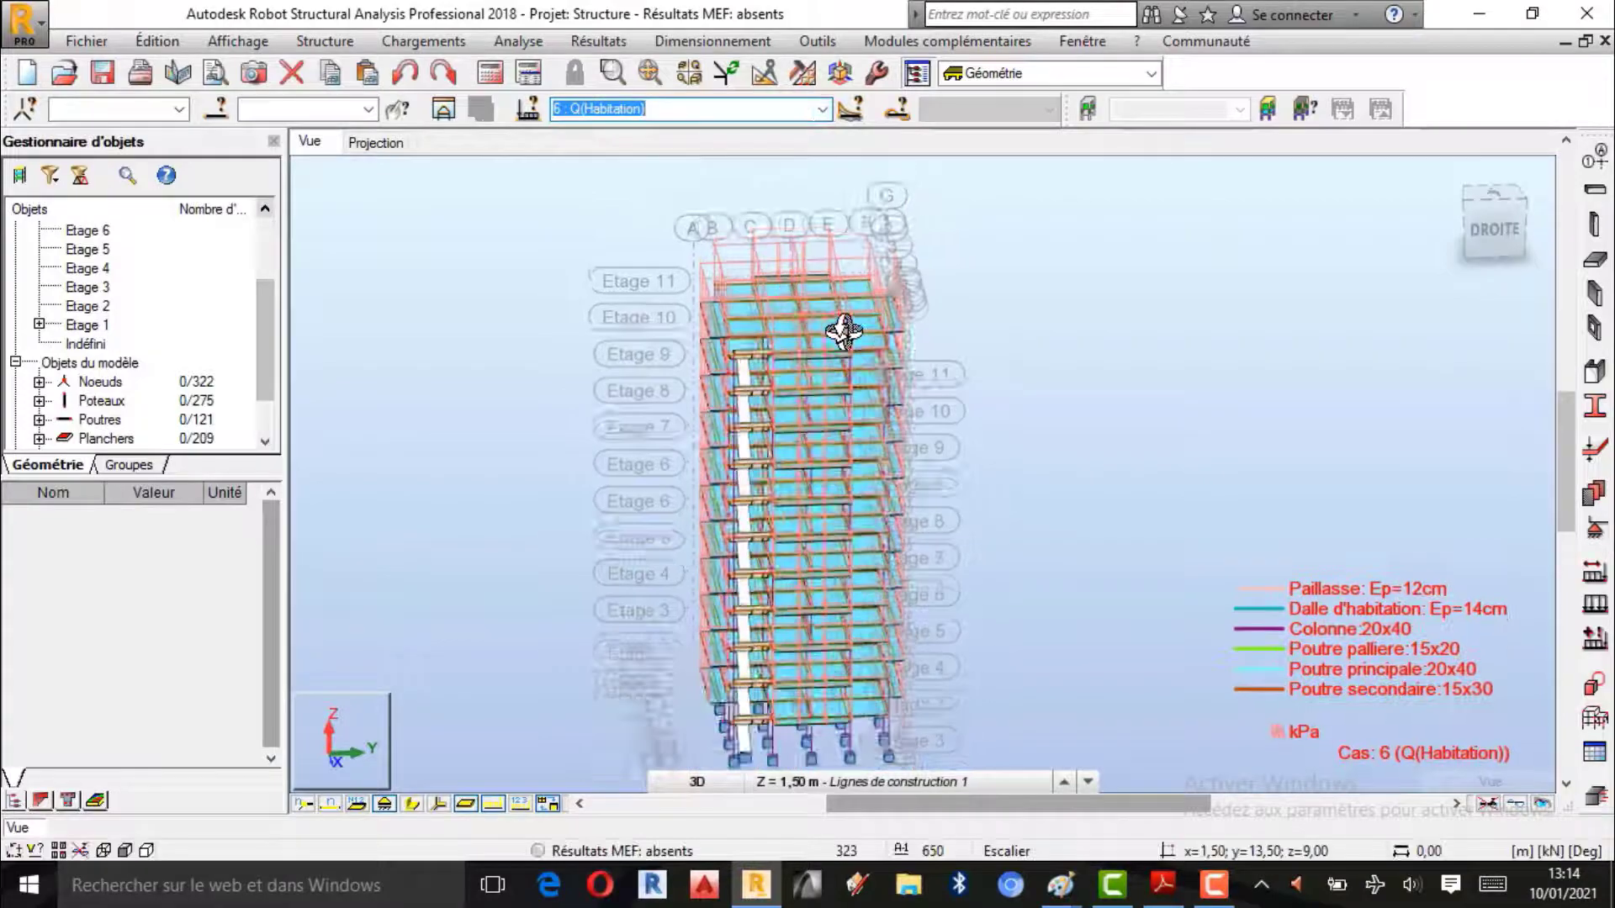
{"action": "middle_click_drag", "start_coordinate": [845, 336], "coordinate": [956, 449], "text": "shift"}
{"action": "scroll", "coordinate": [850, 425], "scroll_direction": "up", "scroll_amount": 6}
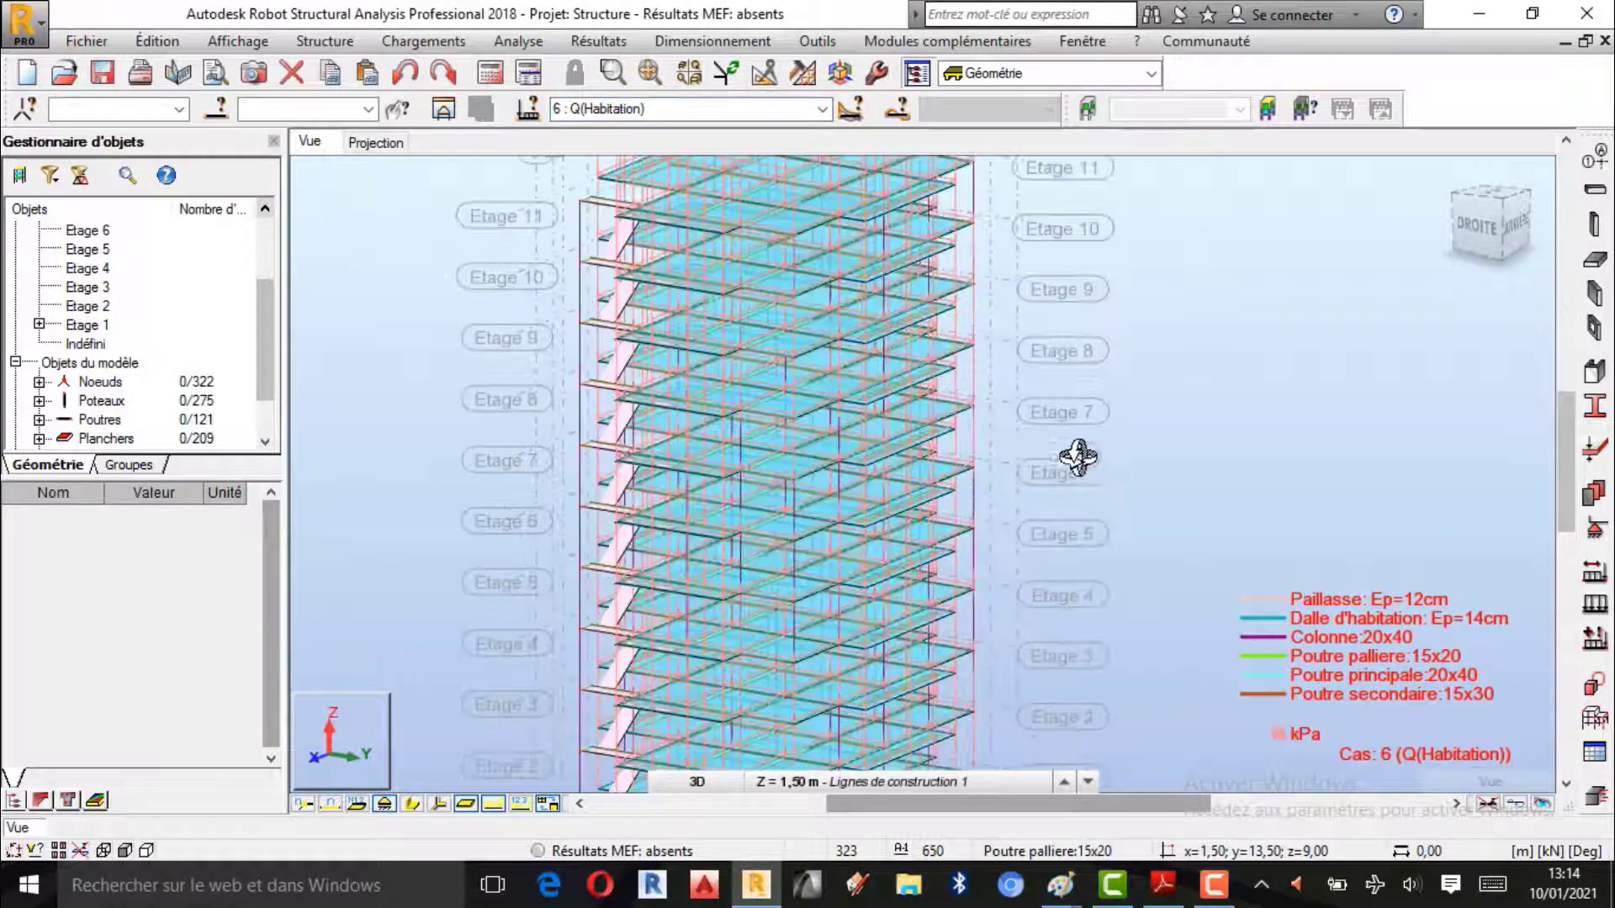
{"action": "scroll", "coordinate": [850, 486], "scroll_direction": "down", "scroll_amount": 3}
{"action": "middle_click_drag", "start_coordinate": [804, 482], "coordinate": [721, 383], "text": "shift"}
{"action": "scroll", "coordinate": [905, 576], "scroll_direction": "up", "scroll_amount": 2}
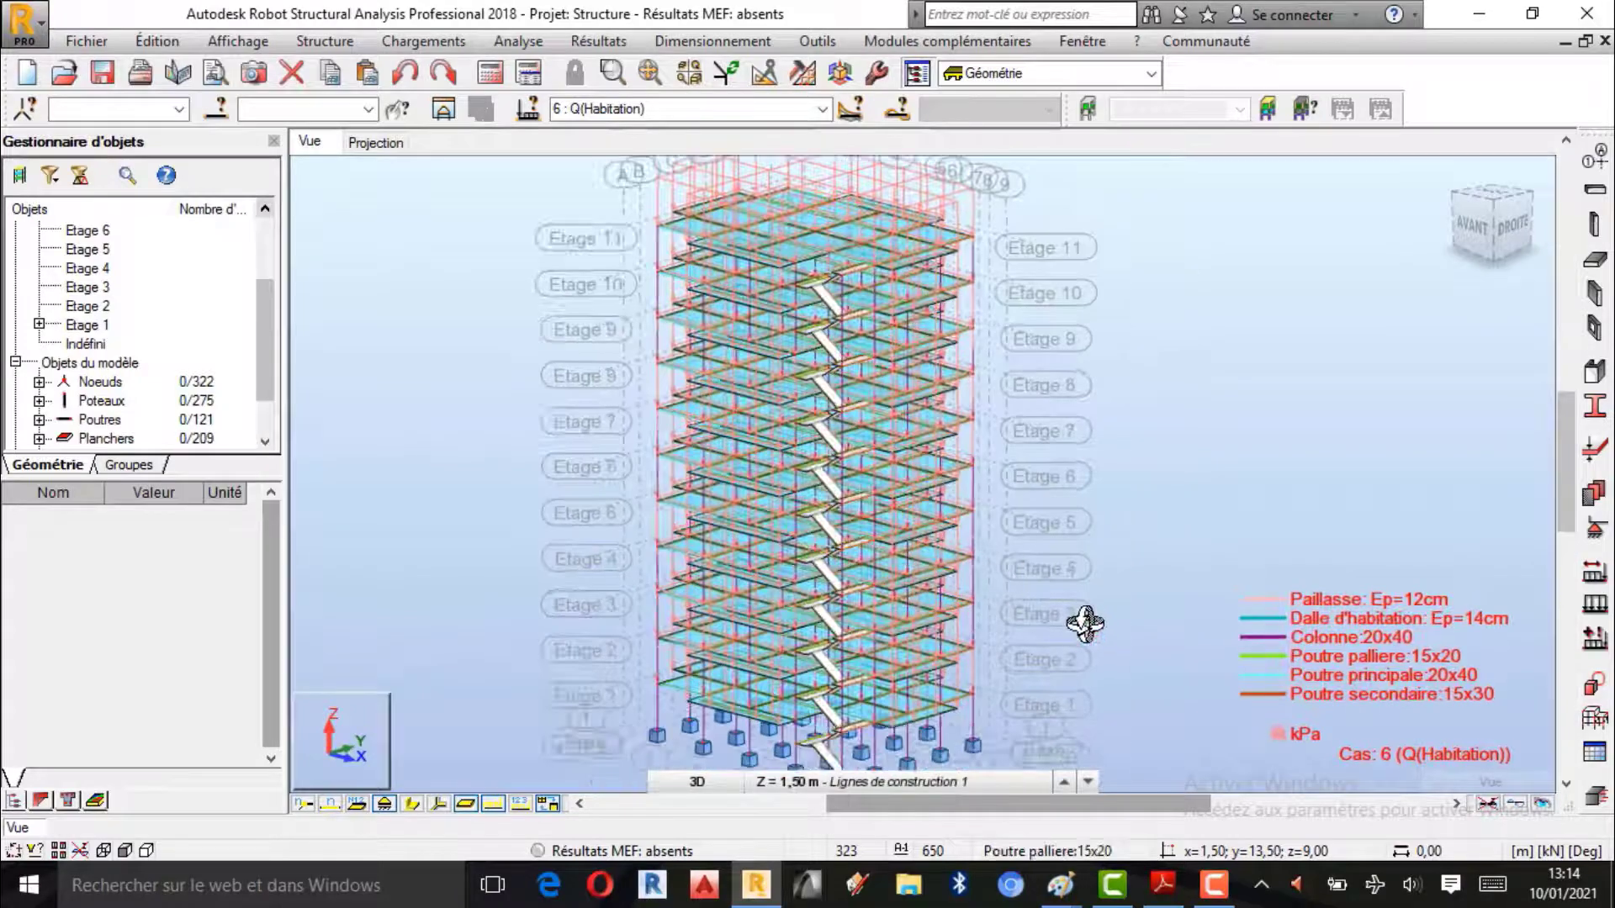
{"action": "left_click", "coordinate": [1215, 883]}
{"action": "left_click", "coordinate": [1495, 780]}
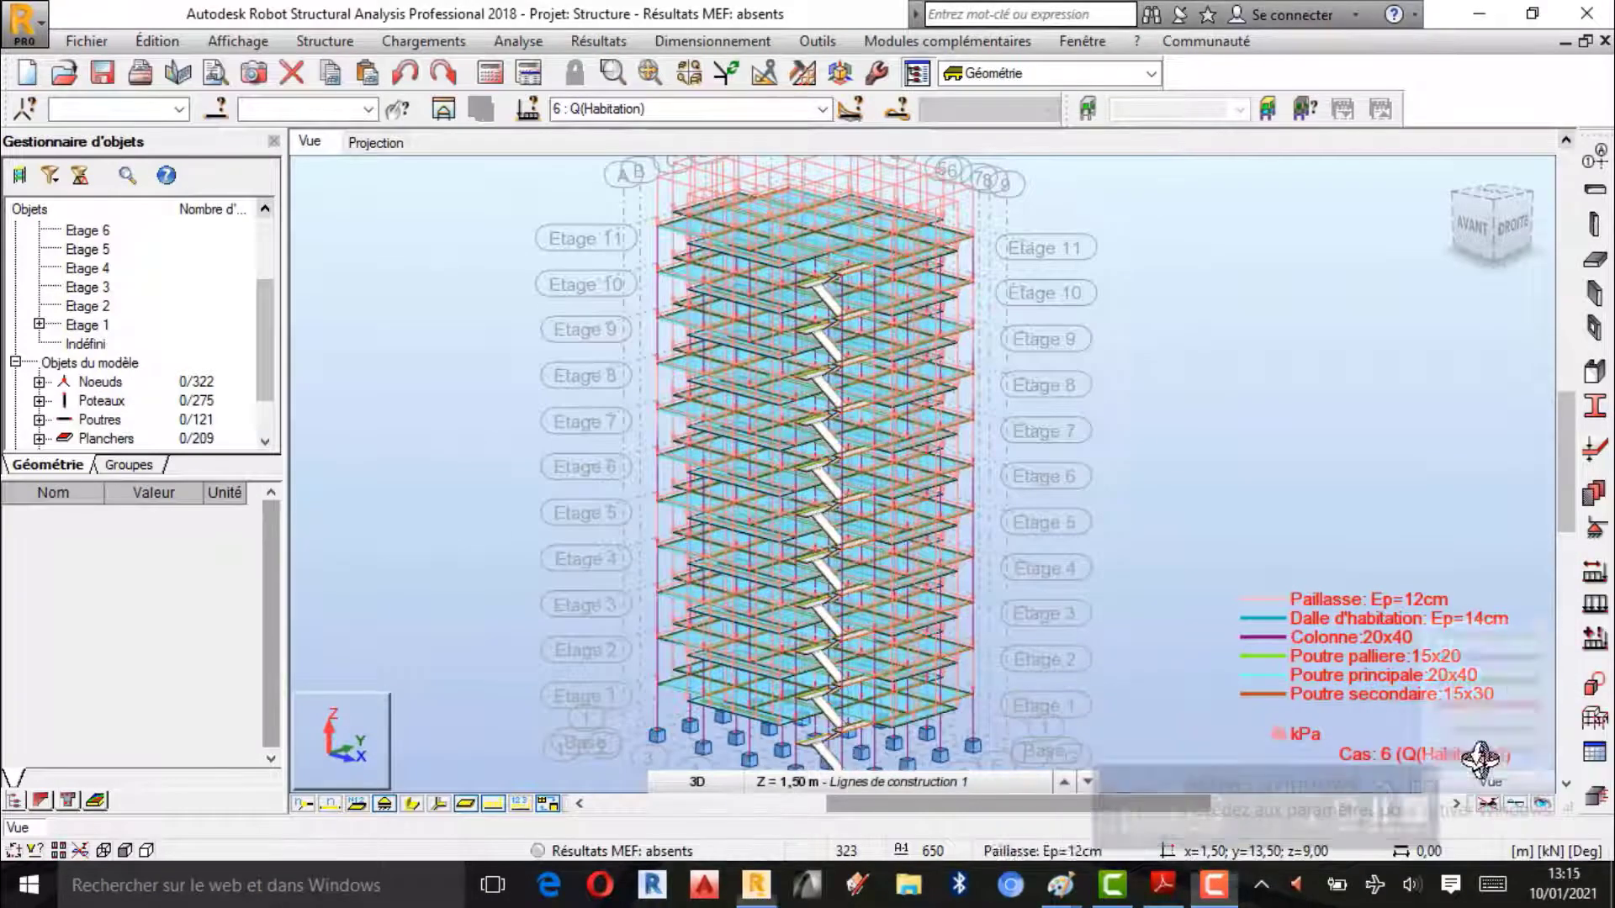
{"action": "middle_click_drag", "start_coordinate": [1136, 486], "coordinate": [812, 509], "text": "shift"}
{"action": "left_click", "coordinate": [822, 109]}
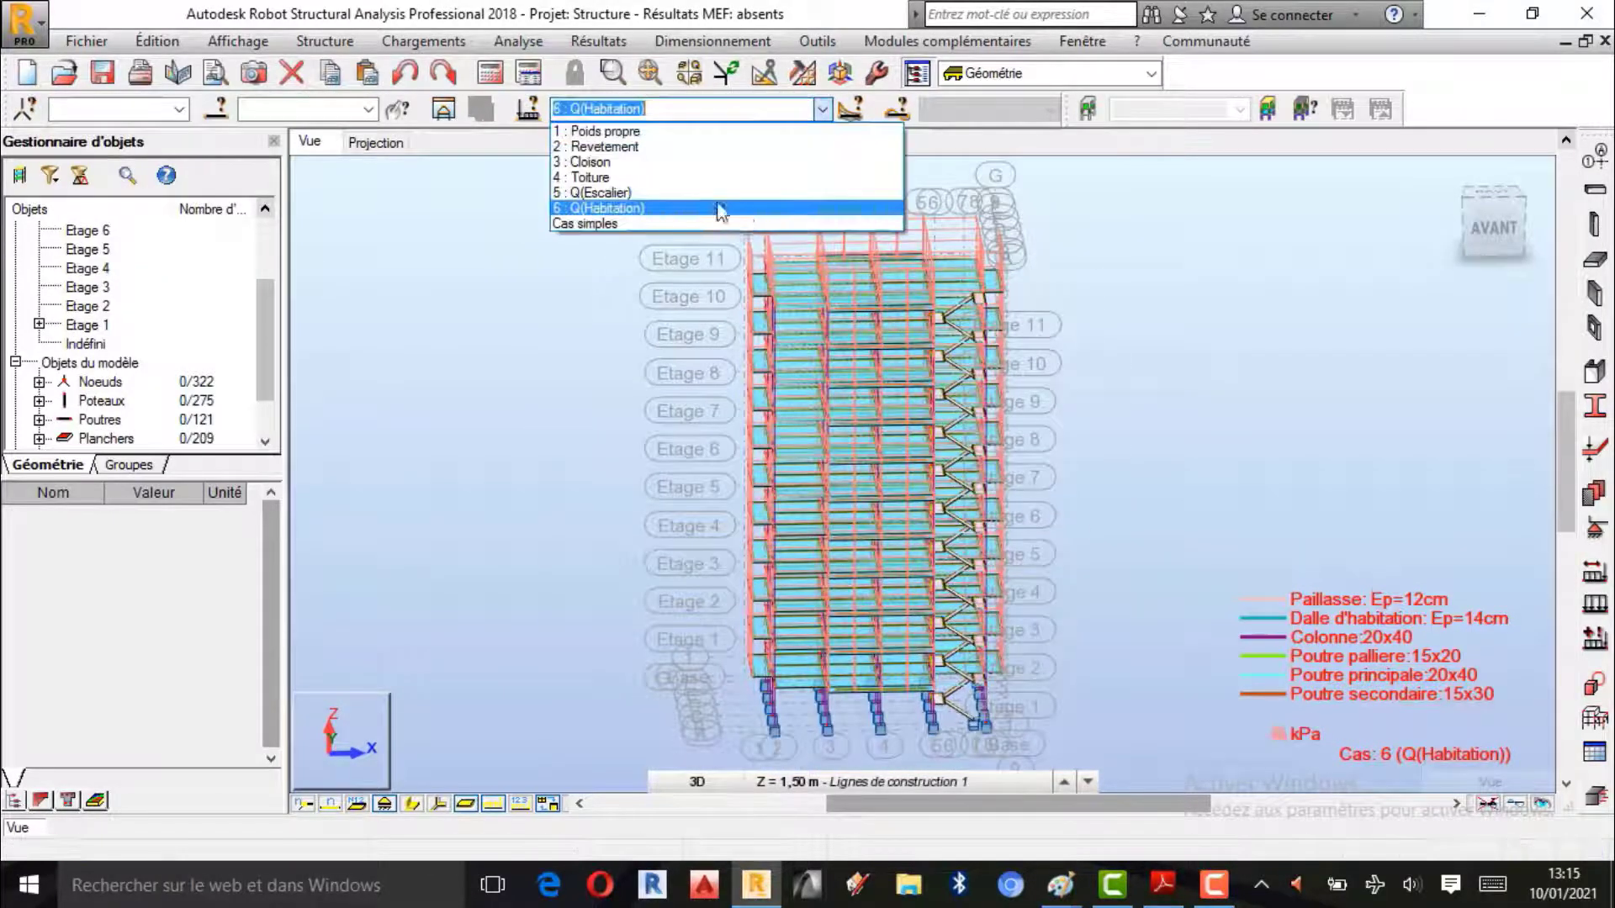
{"action": "left_click", "coordinate": [1304, 294]}
{"action": "left_click", "coordinate": [1451, 178]}
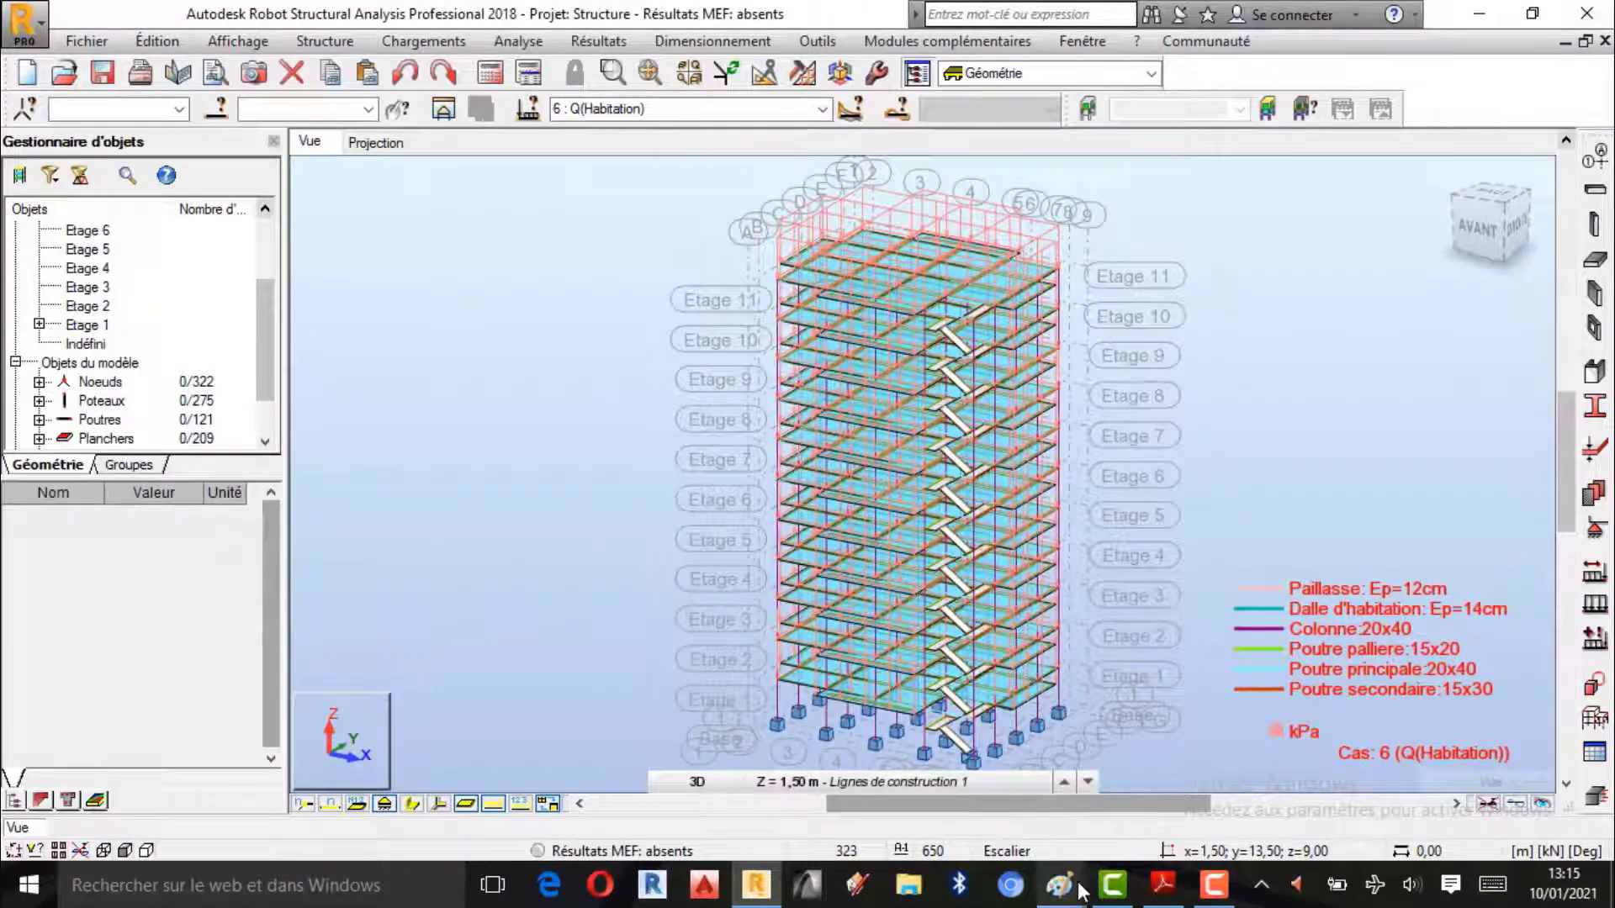
Step: Switch to the tutorial title drawing in Paint and circle "Chargements" and "Simulation du Vent" freehand in yellow
{"action": "mouse_move", "coordinate": [1060, 883]}
{"action": "left_click", "coordinate": [1117, 826]}
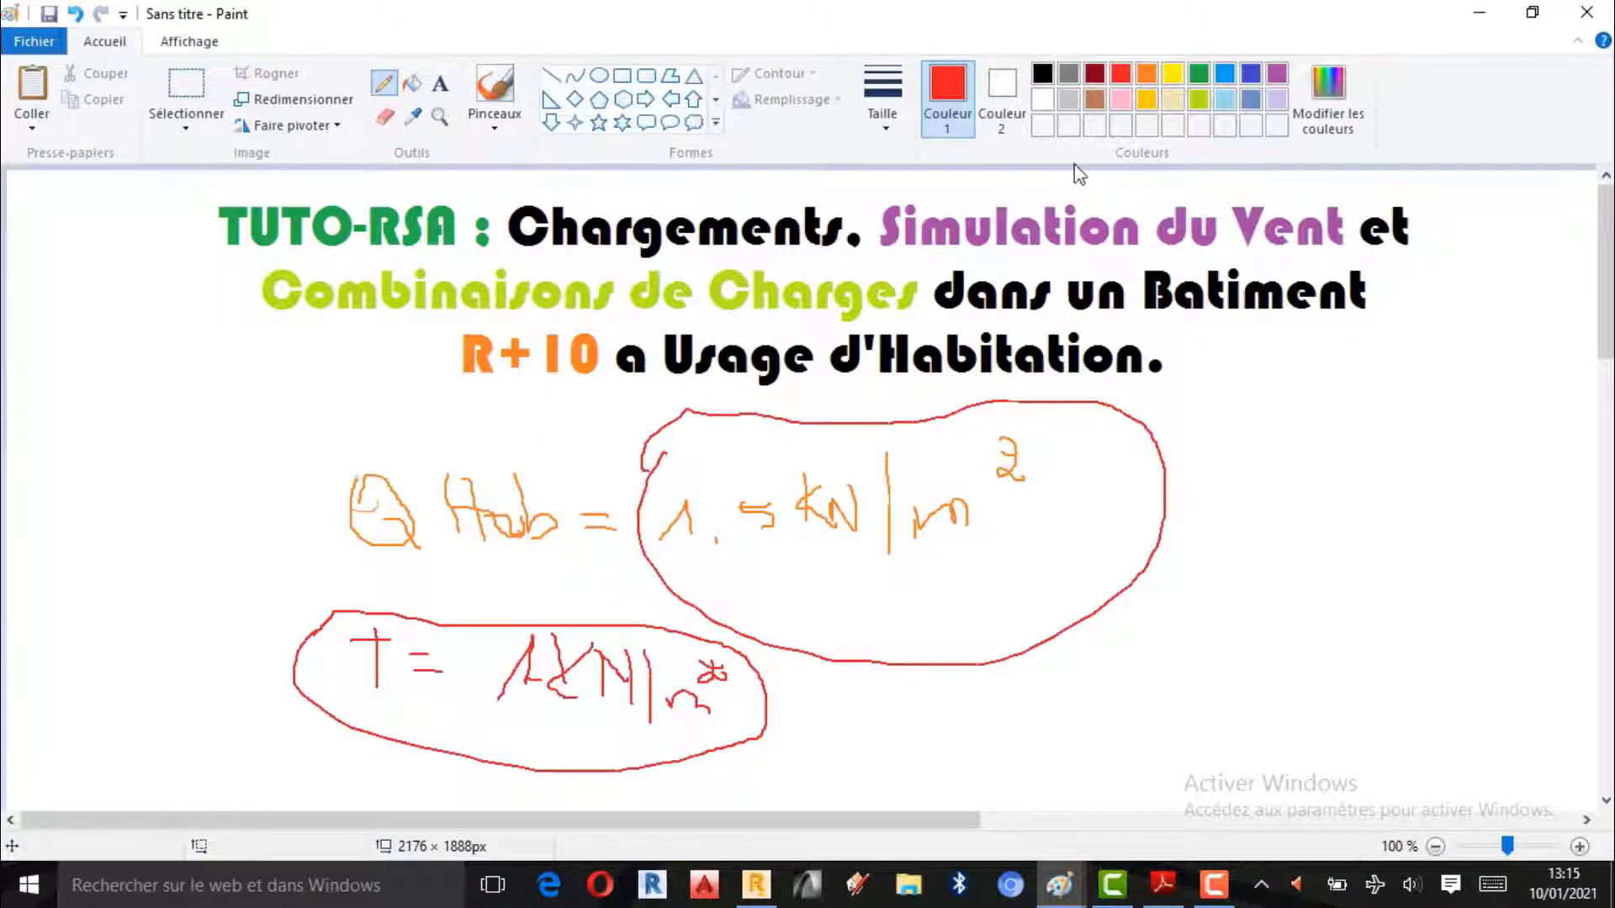
{"action": "left_click", "coordinate": [1175, 74]}
{"action": "mouse_move", "coordinate": [509, 195]}
{"action": "left_mouse_down"}
{"action": "mouse_move", "coordinate": [496, 208]}
{"action": "mouse_move", "coordinate": [723, 277]}
{"action": "mouse_move", "coordinate": [856, 246]}
{"action": "mouse_move", "coordinate": [860, 202]}
{"action": "mouse_move", "coordinate": [534, 184]}
{"action": "left_mouse_up"}
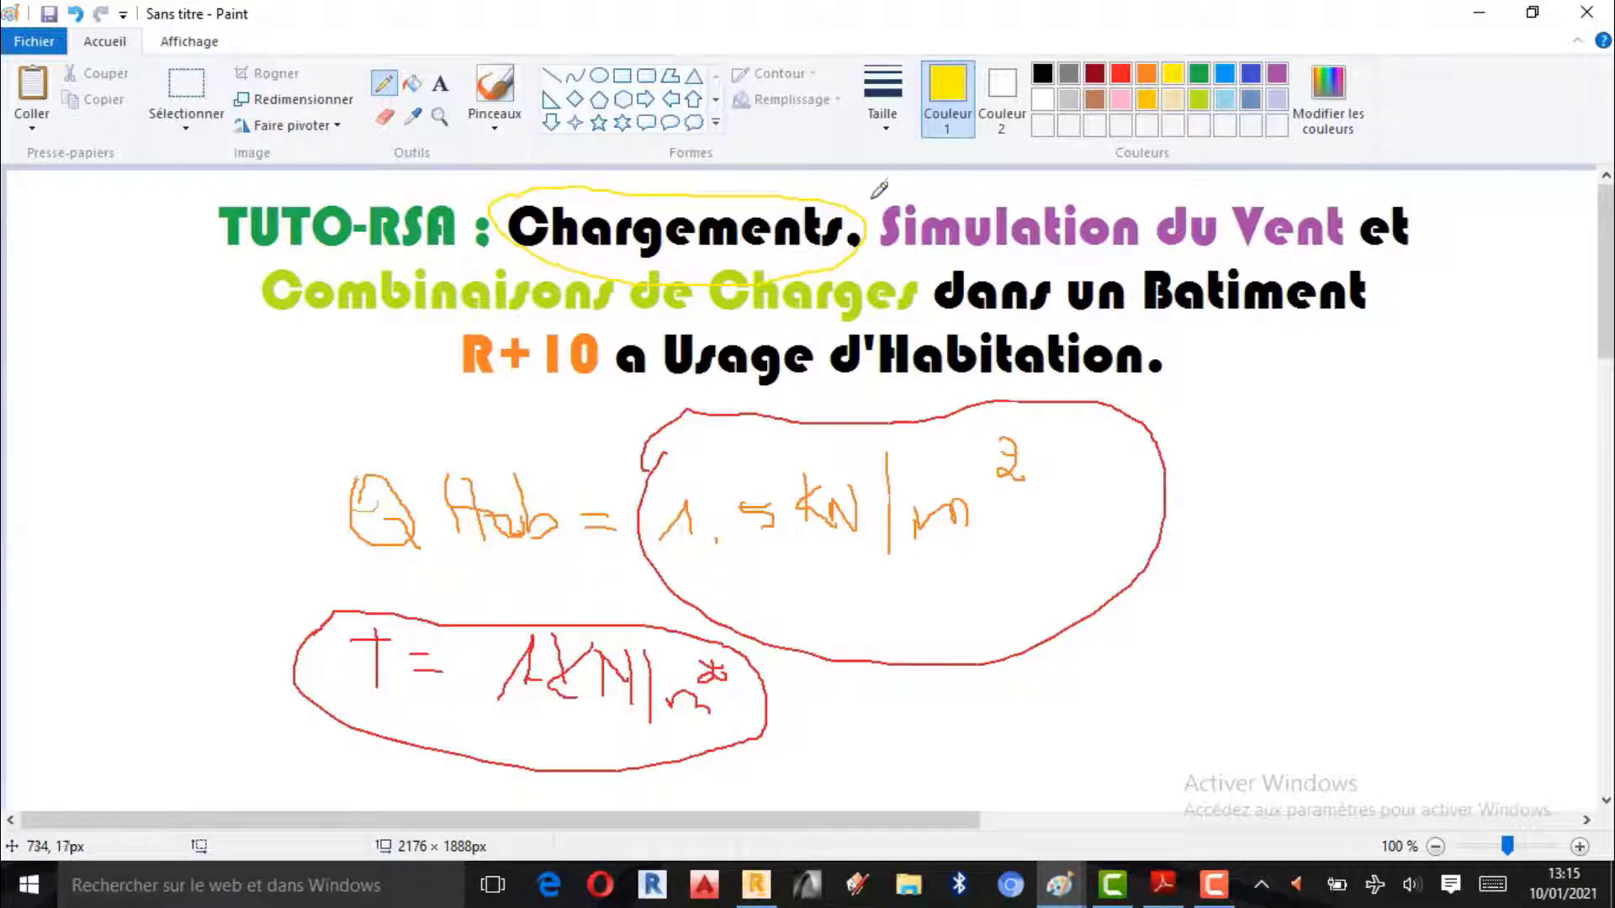
{"action": "mouse_move", "coordinate": [879, 188]}
{"action": "left_mouse_down"}
{"action": "mouse_move", "coordinate": [879, 246]}
{"action": "mouse_move", "coordinate": [1353, 234]}
{"action": "mouse_move", "coordinate": [1339, 189]}
{"action": "mouse_move", "coordinate": [885, 182]}
{"action": "left_mouse_up"}
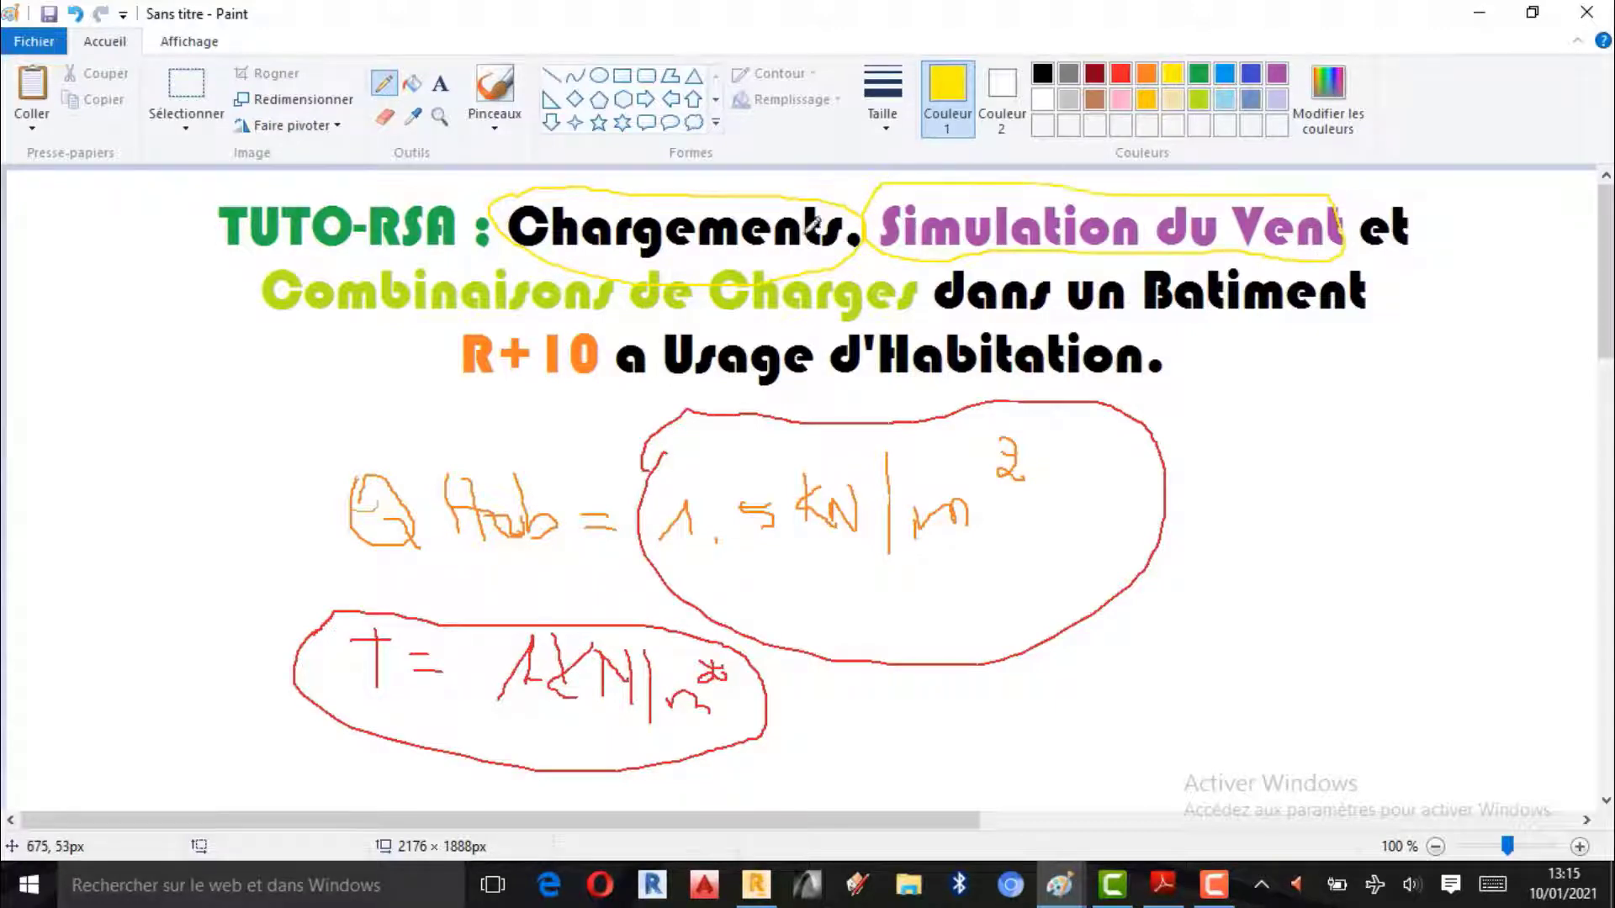
Step: Write the wind speed note "V = 28 m/s" by hand in yellow below the circled T note
{"action": "scroll", "coordinate": [934, 485], "scroll_direction": "down", "scroll_amount": 2}
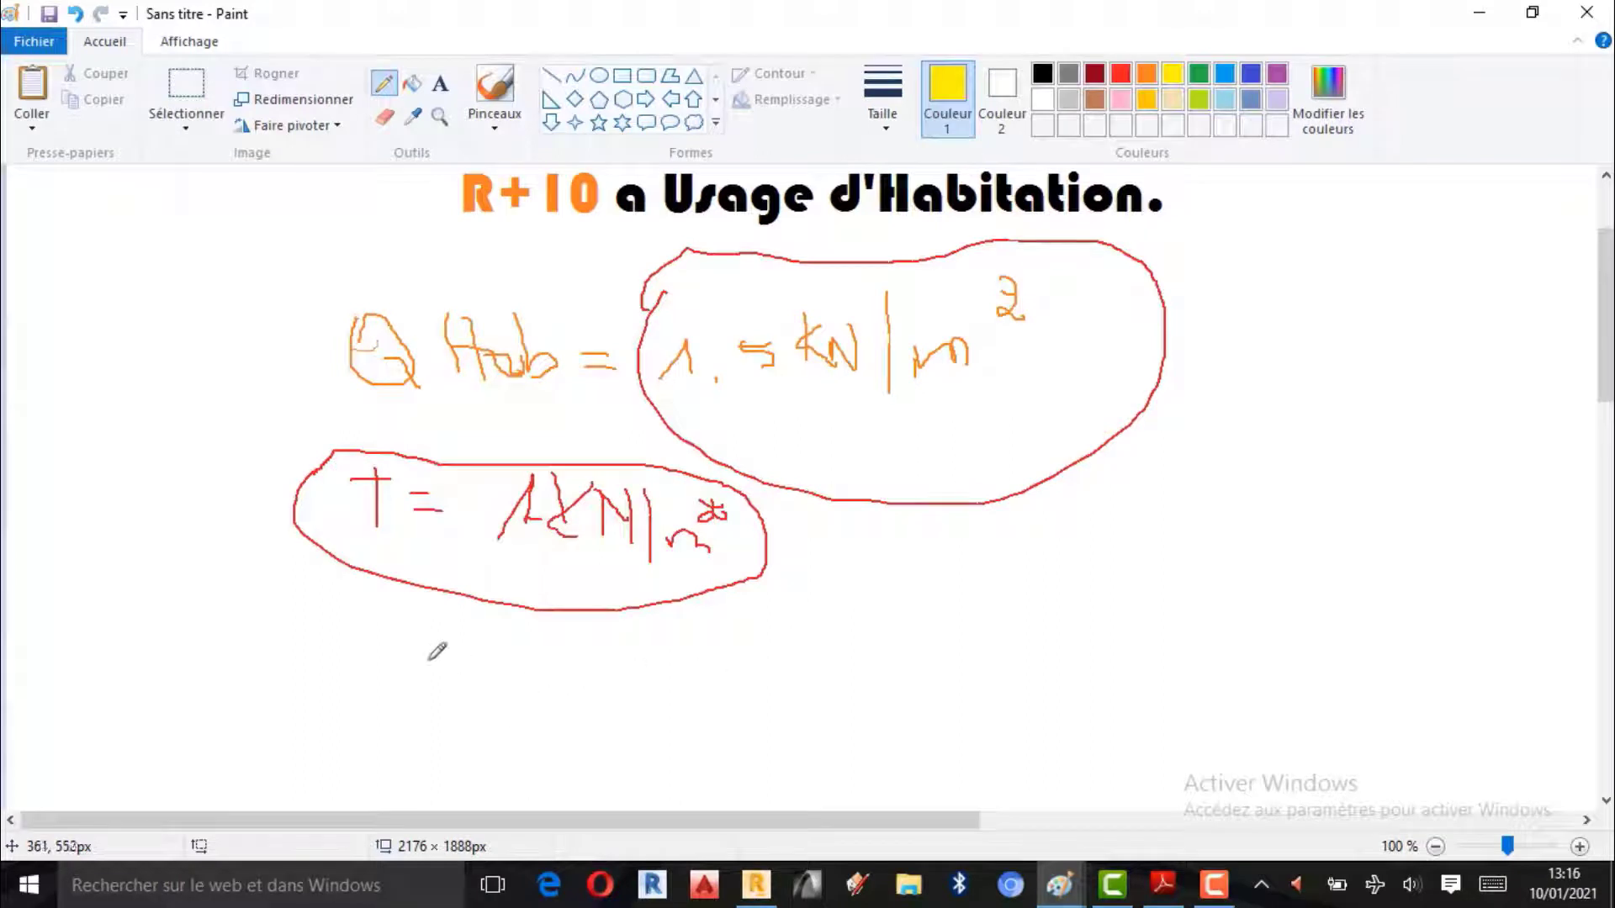
{"action": "mouse_move", "coordinate": [389, 629]}
{"action": "left_mouse_down"}
{"action": "mouse_move", "coordinate": [412, 688]}
{"action": "mouse_move", "coordinate": [498, 670]}
{"action": "left_mouse_up"}
{"action": "mouse_move", "coordinate": [477, 685]}
{"action": "left_mouse_down"}
{"action": "mouse_move", "coordinate": [627, 673]}
{"action": "mouse_move", "coordinate": [583, 662]}
{"action": "mouse_move", "coordinate": [711, 673]}
{"action": "left_mouse_up"}
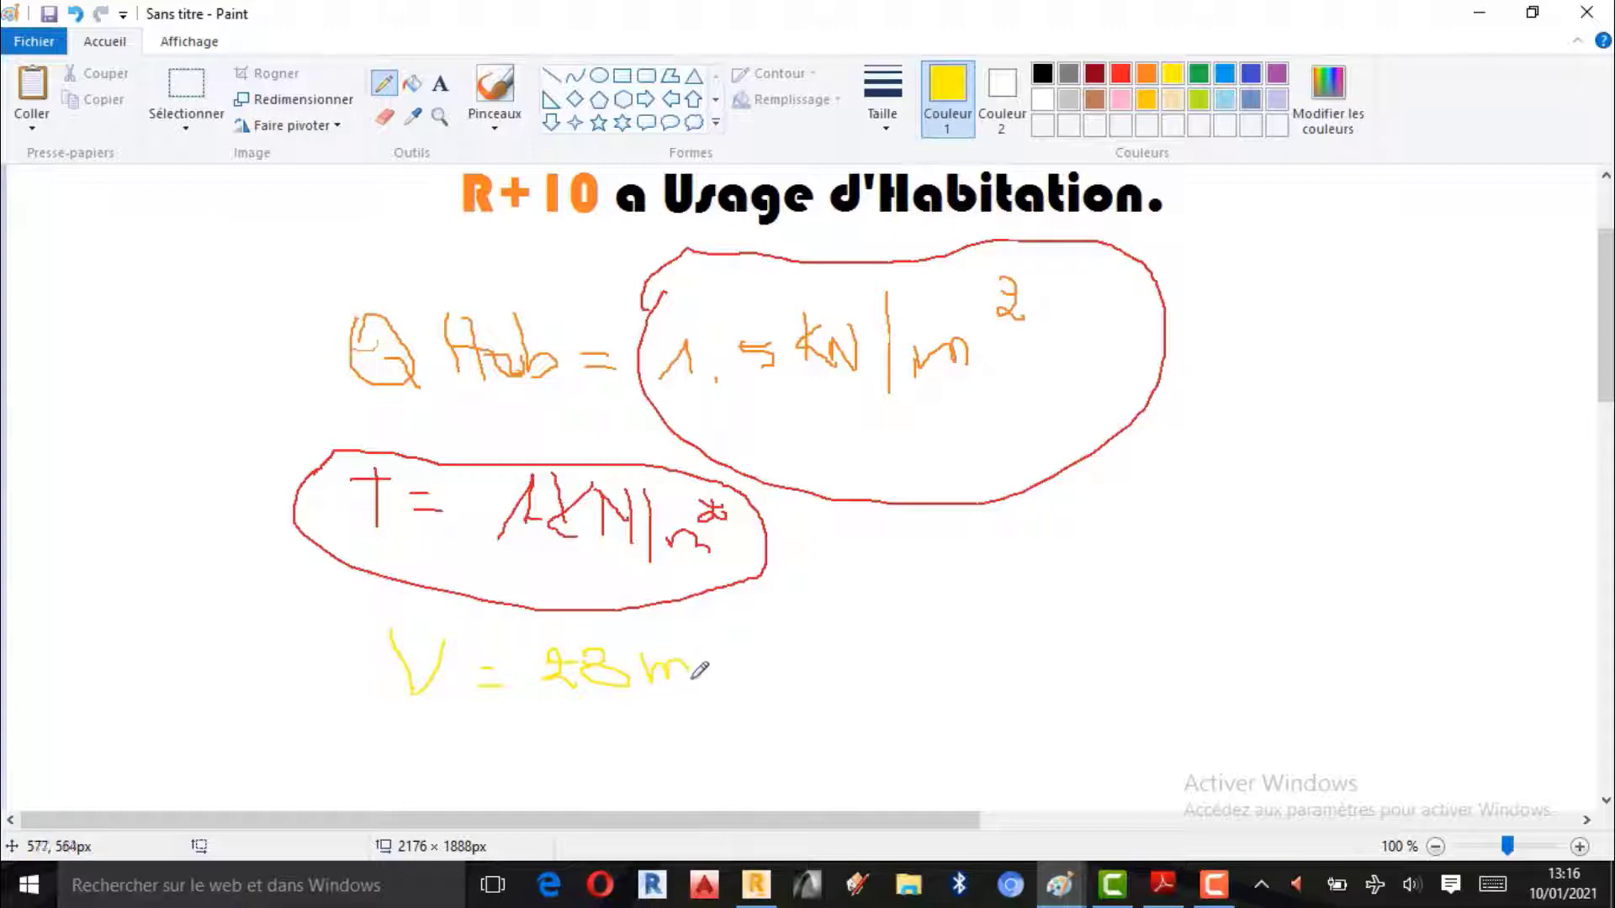
{"action": "left_click_drag", "start_coordinate": [762, 627], "coordinate": [723, 721]}
{"action": "left_click_drag", "start_coordinate": [812, 644], "coordinate": [780, 682]}
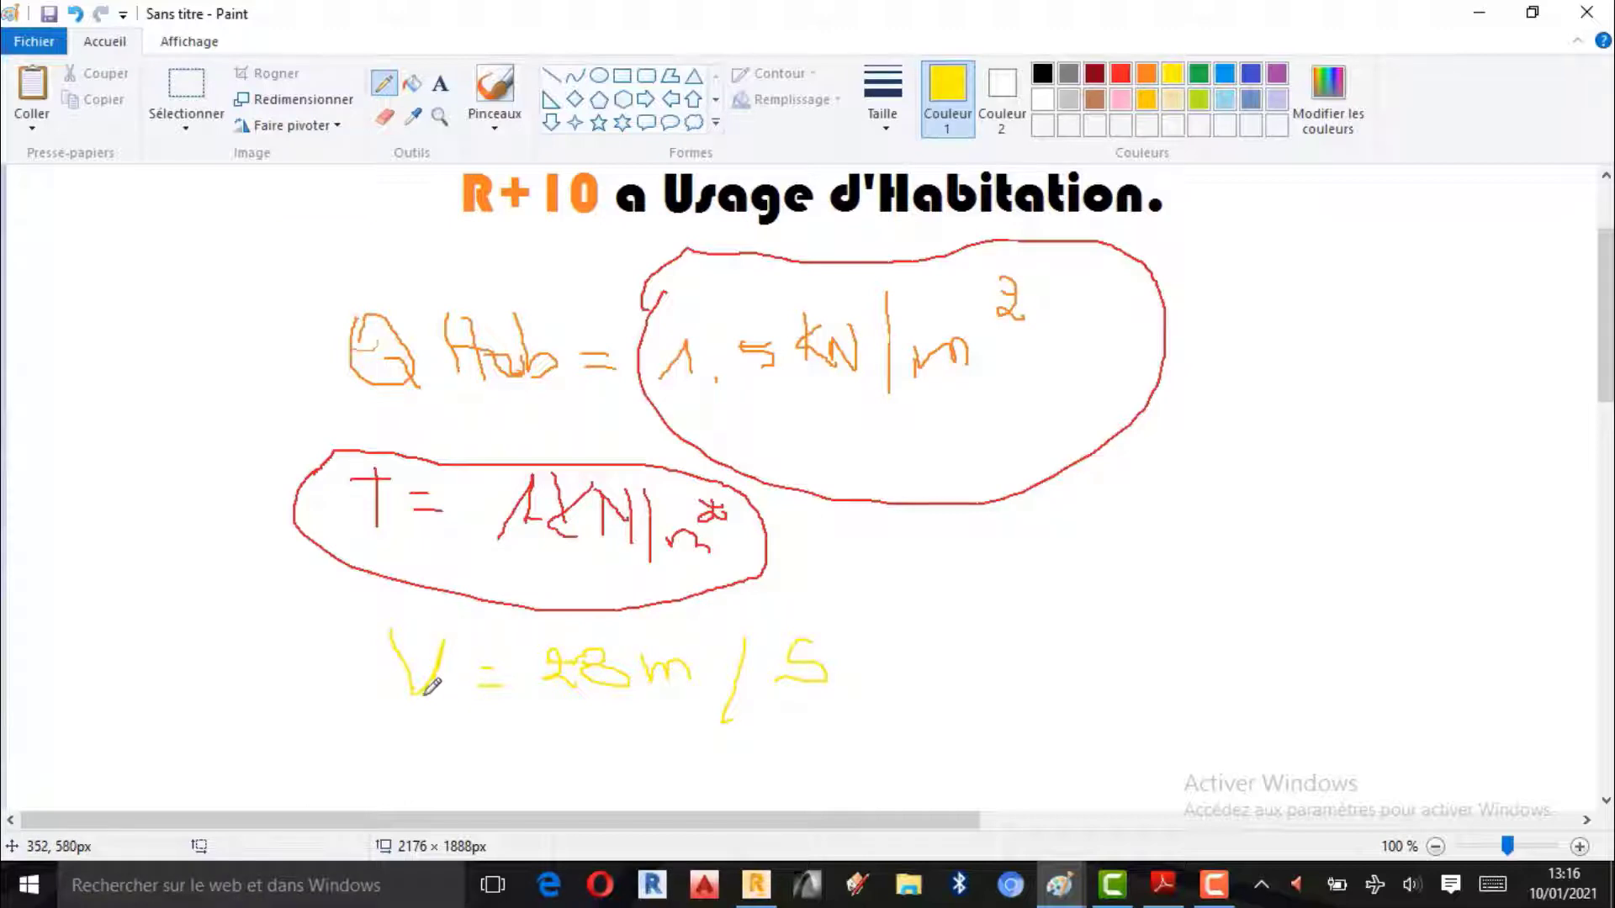
{"action": "left_click_drag", "start_coordinate": [400, 645], "coordinate": [443, 688]}
{"action": "scroll", "coordinate": [970, 486], "scroll_direction": "up", "scroll_amount": 3}
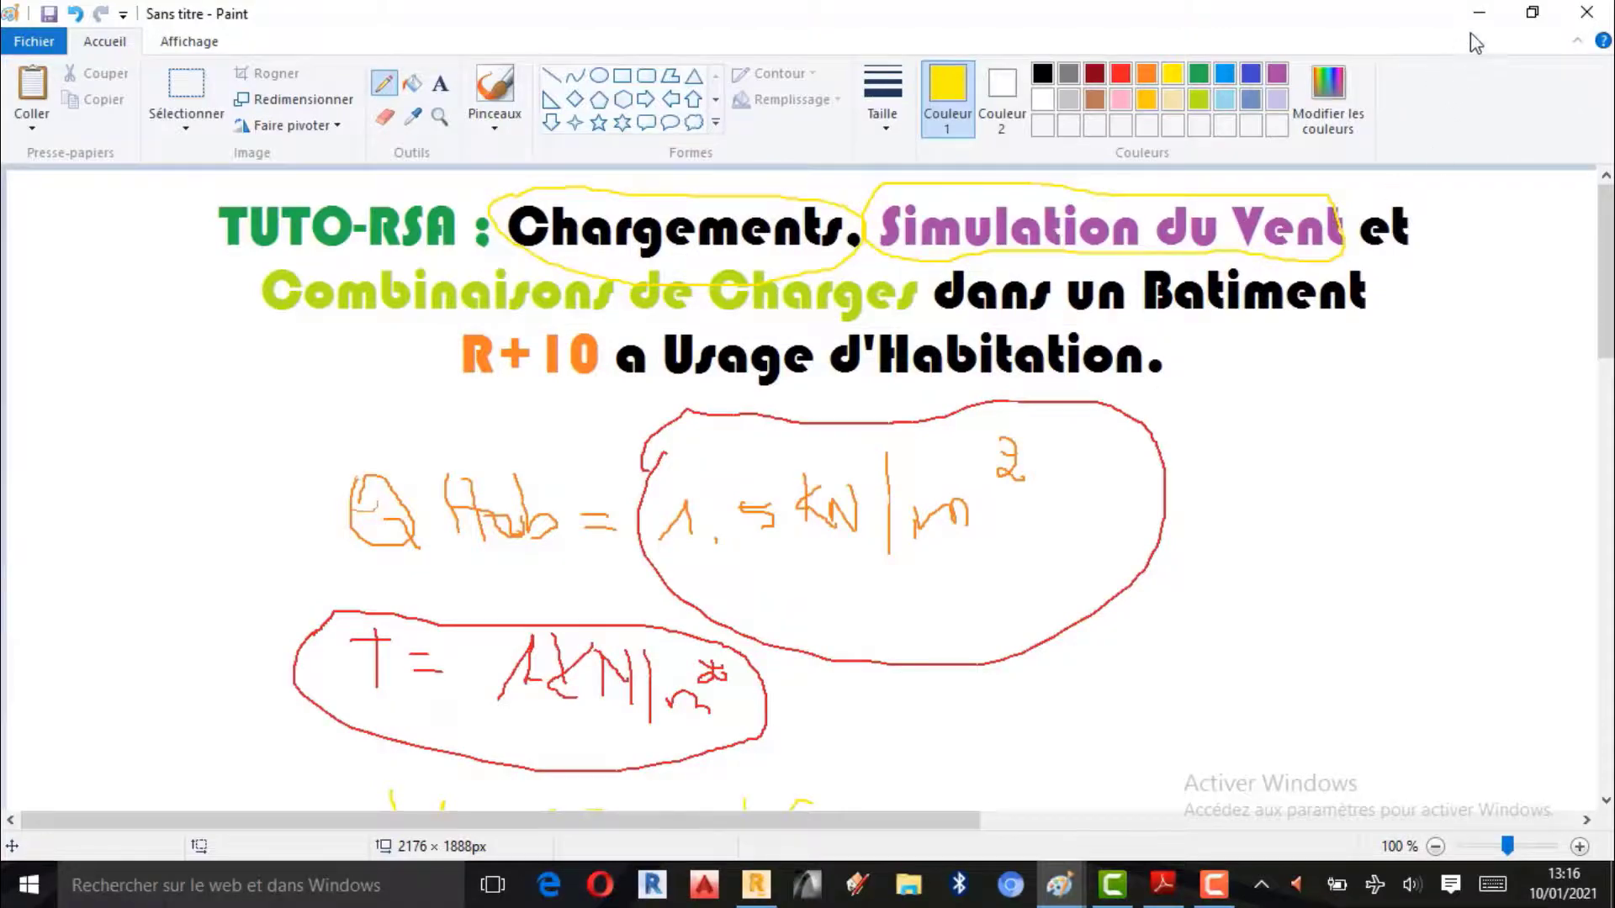
Step: Switch to the floor plan sketch in Paint and draw a purple wind arrow beside the 40 cm note, pointing toward the plan
{"action": "left_click", "coordinate": [1477, 10]}
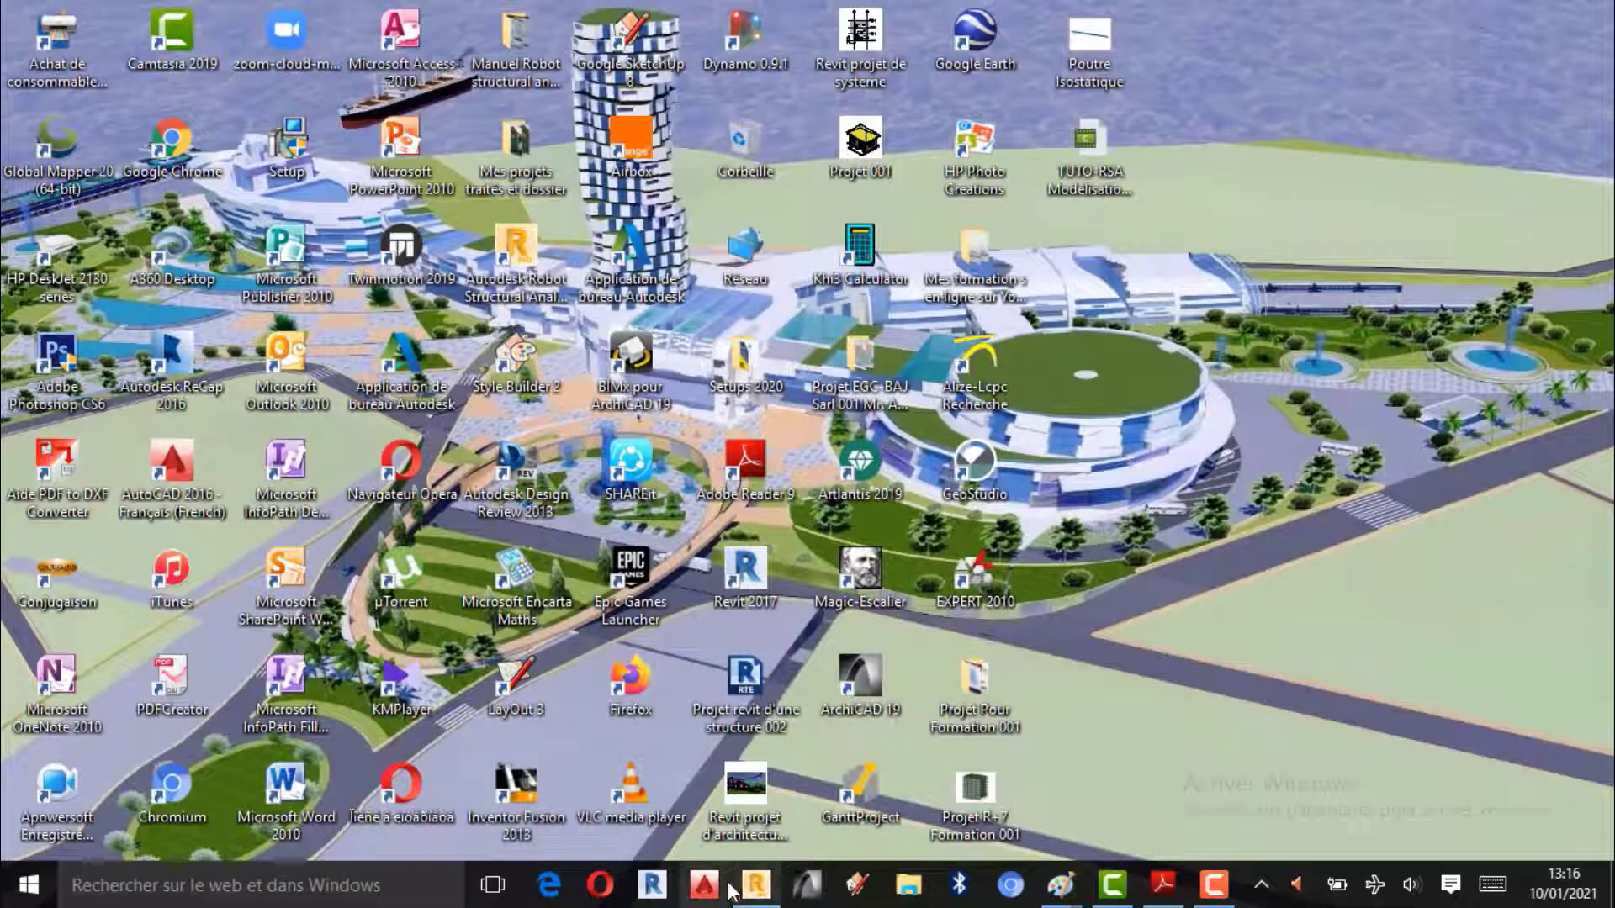
{"action": "left_click", "coordinate": [756, 883]}
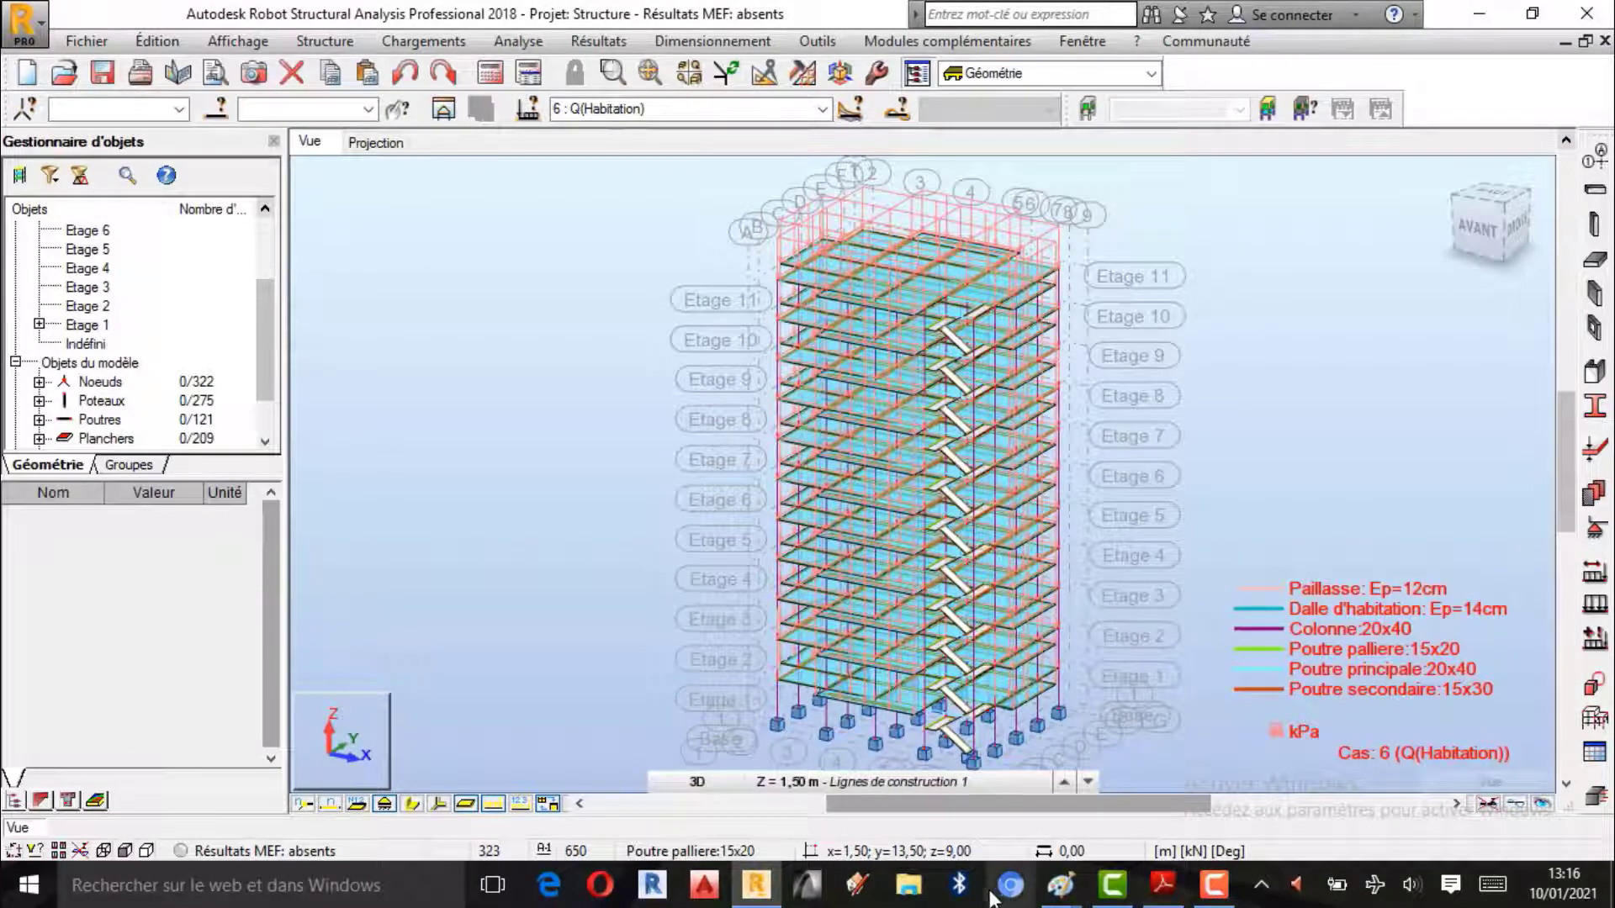
{"action": "mouse_move", "coordinate": [1062, 890]}
{"action": "left_click", "coordinate": [1056, 778]}
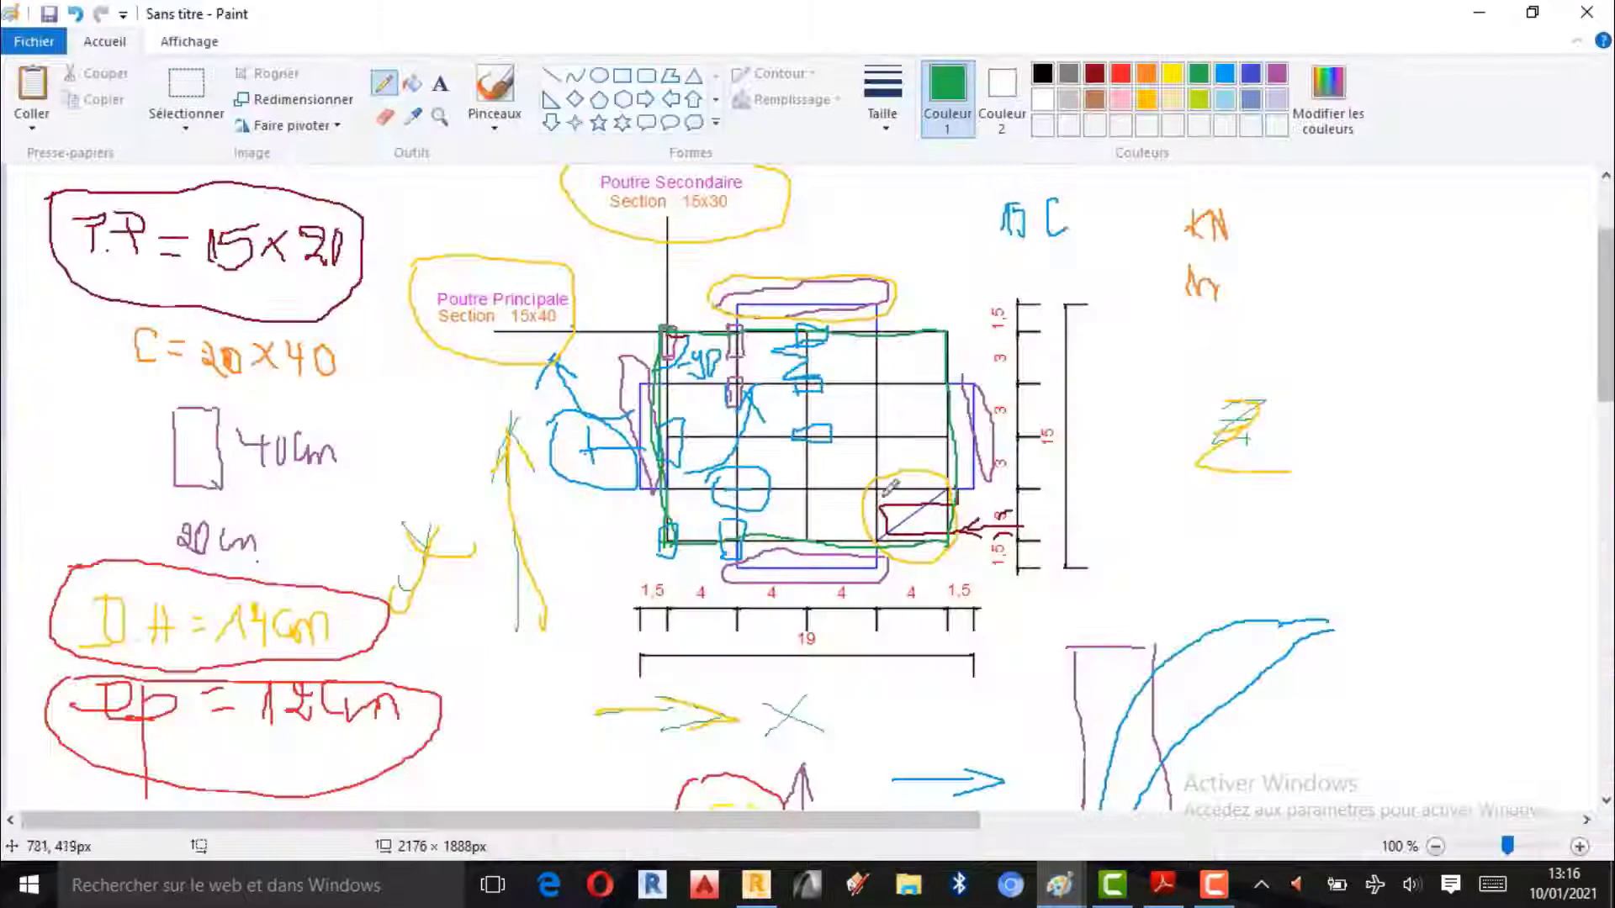
{"action": "scroll", "coordinate": [947, 431], "scroll_direction": "down", "scroll_amount": 5}
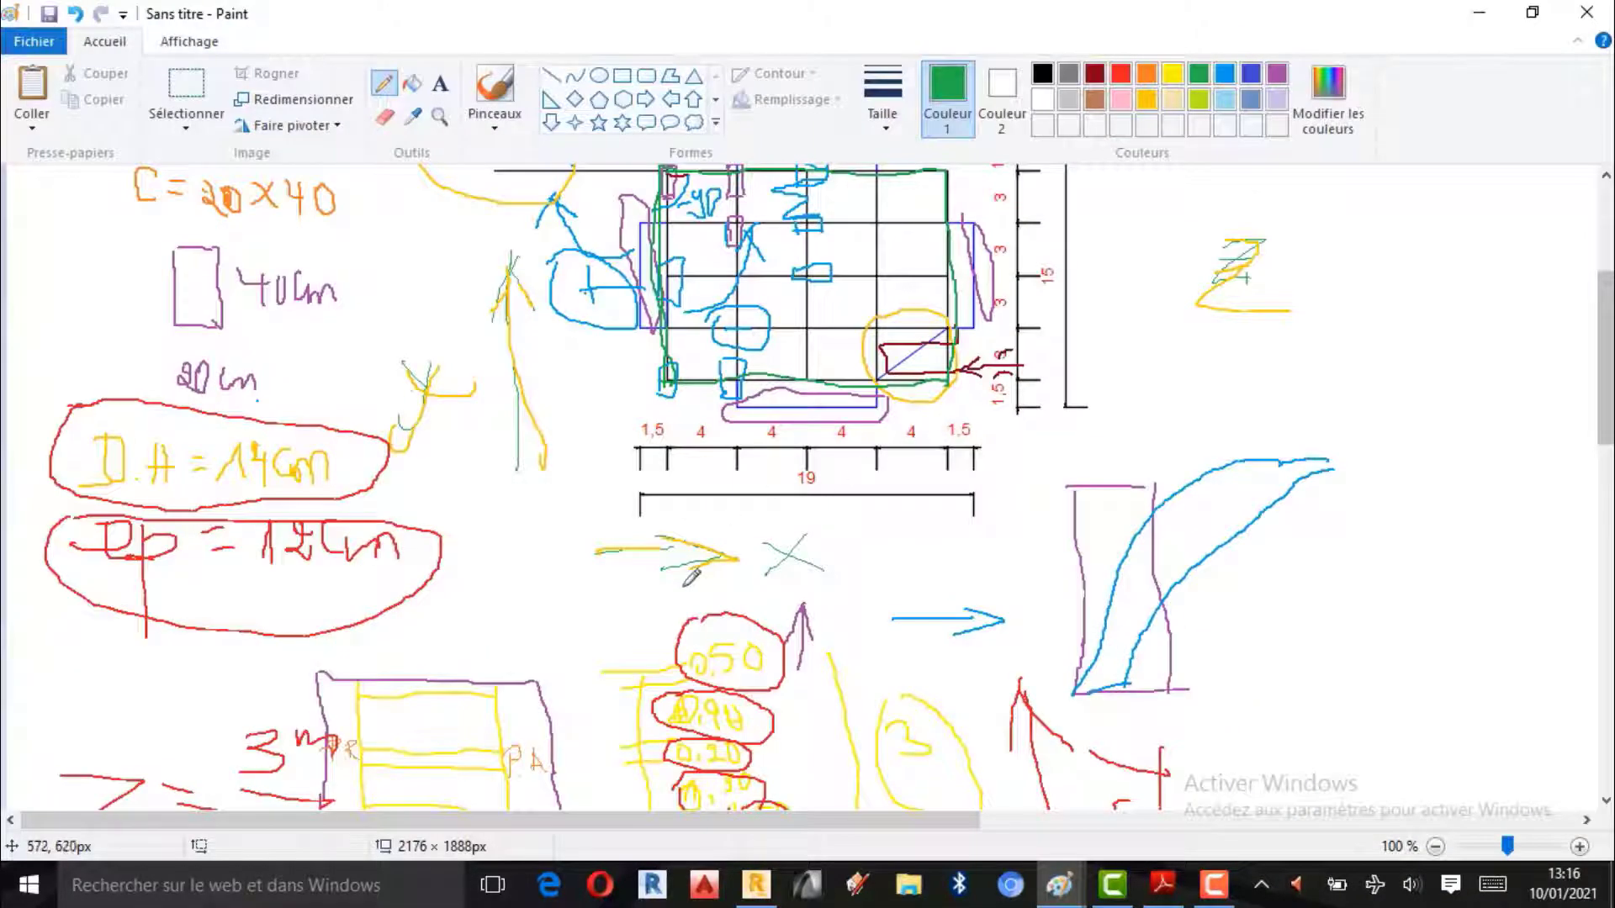
{"action": "scroll", "coordinate": [753, 621], "scroll_direction": "up", "scroll_amount": 3}
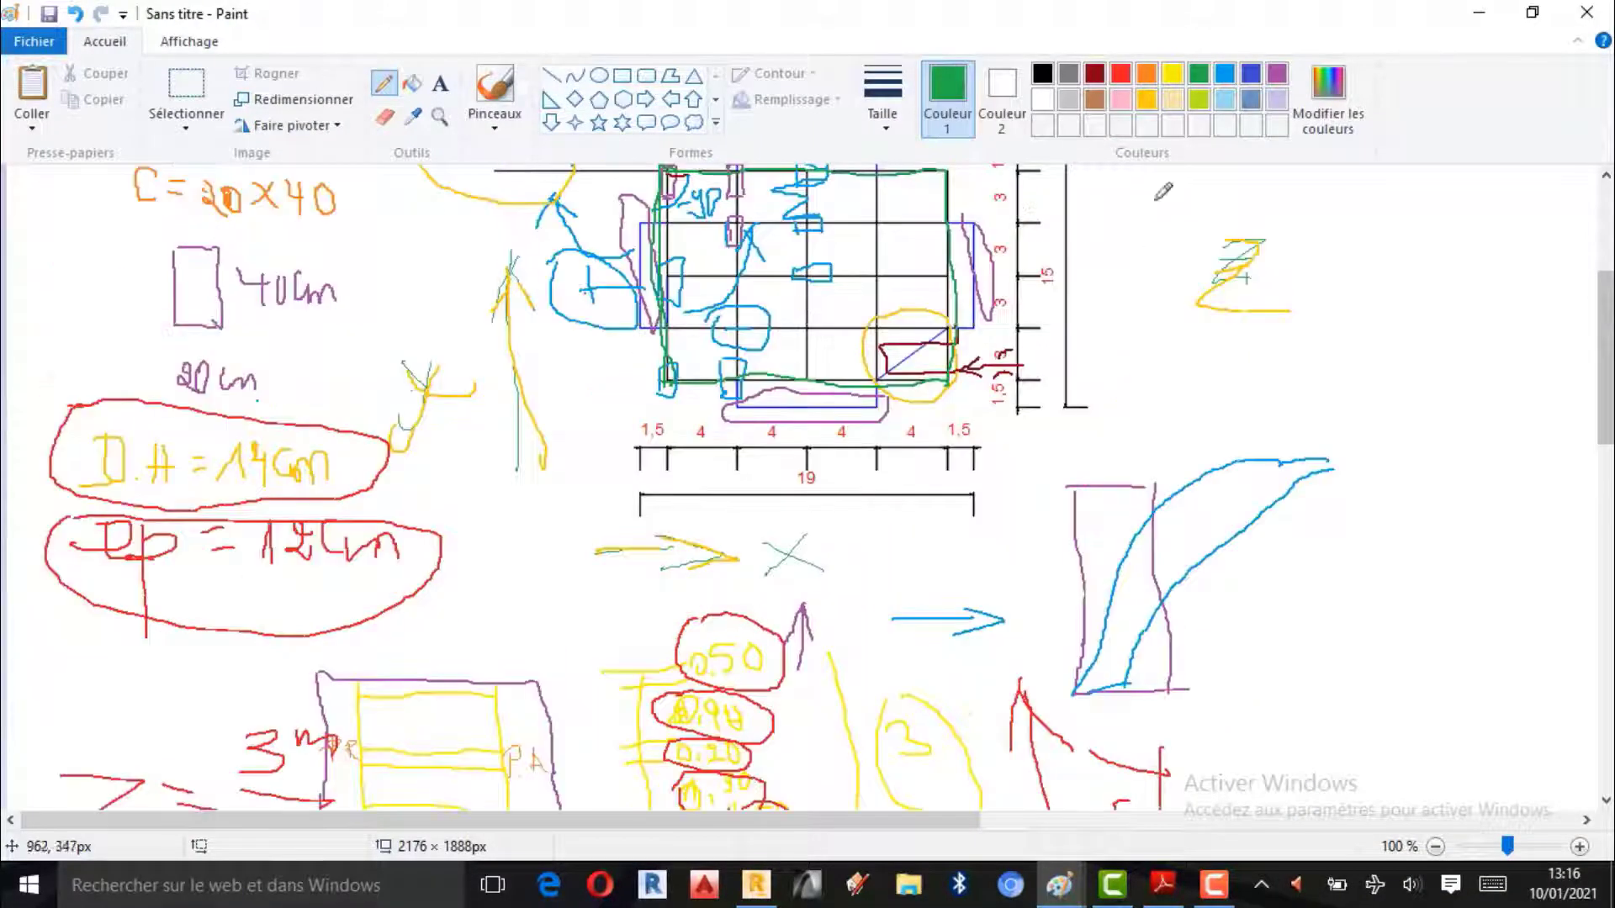
{"action": "left_click", "coordinate": [1270, 78]}
{"action": "scroll", "coordinate": [698, 559], "scroll_direction": "up", "scroll_amount": 3}
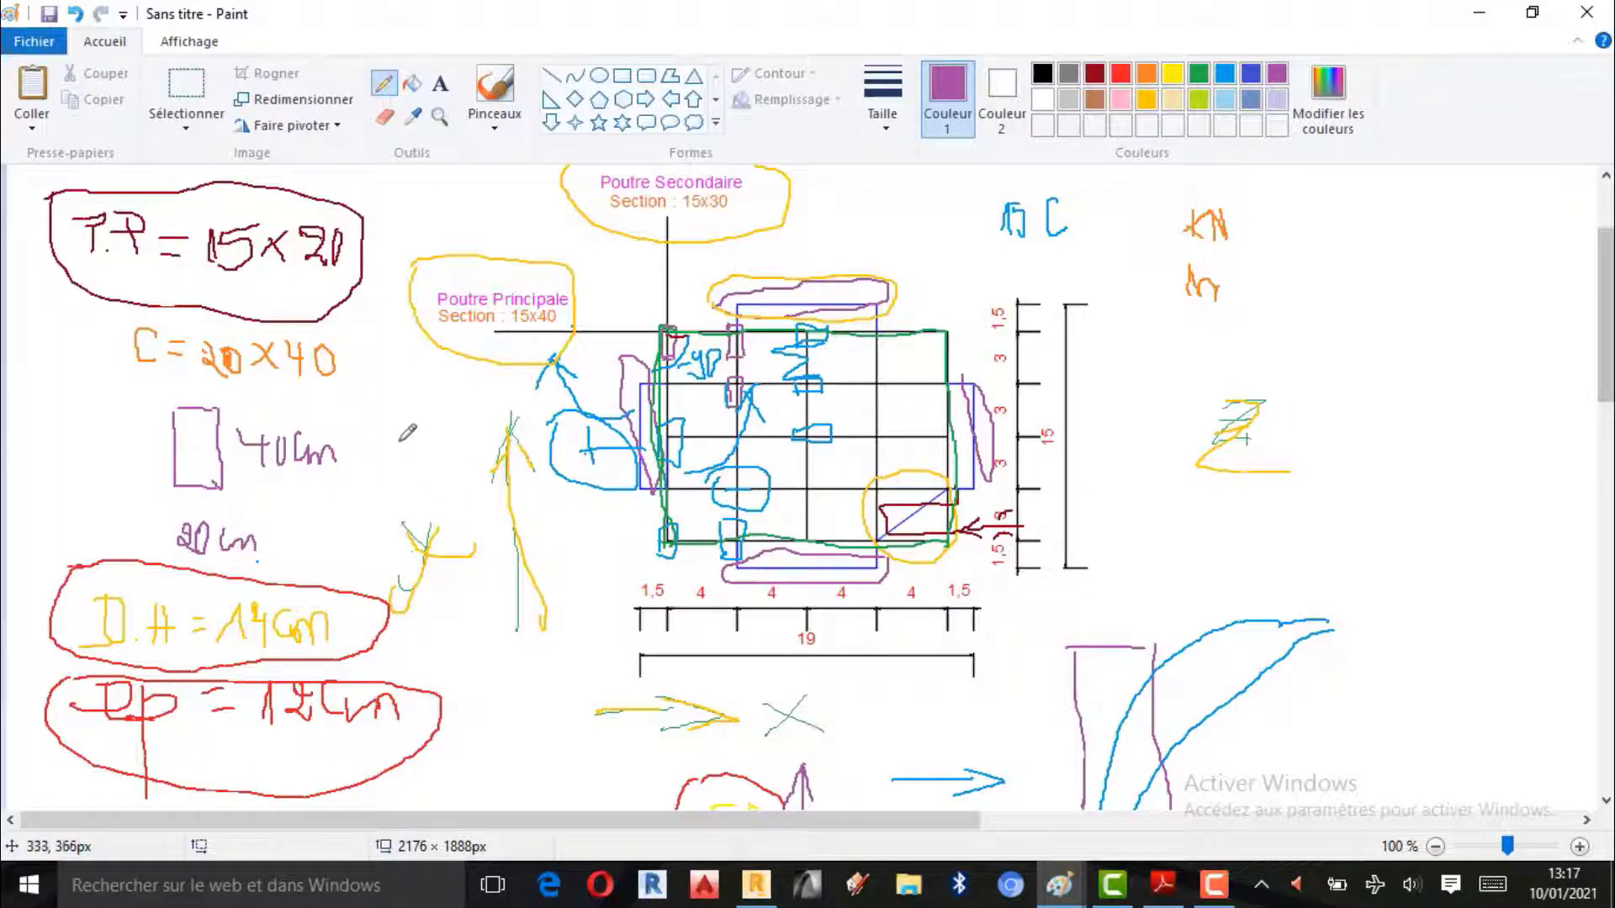
{"action": "mouse_move", "coordinate": [373, 434]}
{"action": "left_mouse_down"}
{"action": "mouse_move", "coordinate": [462, 431]}
{"action": "mouse_move", "coordinate": [422, 451]}
{"action": "left_mouse_up"}
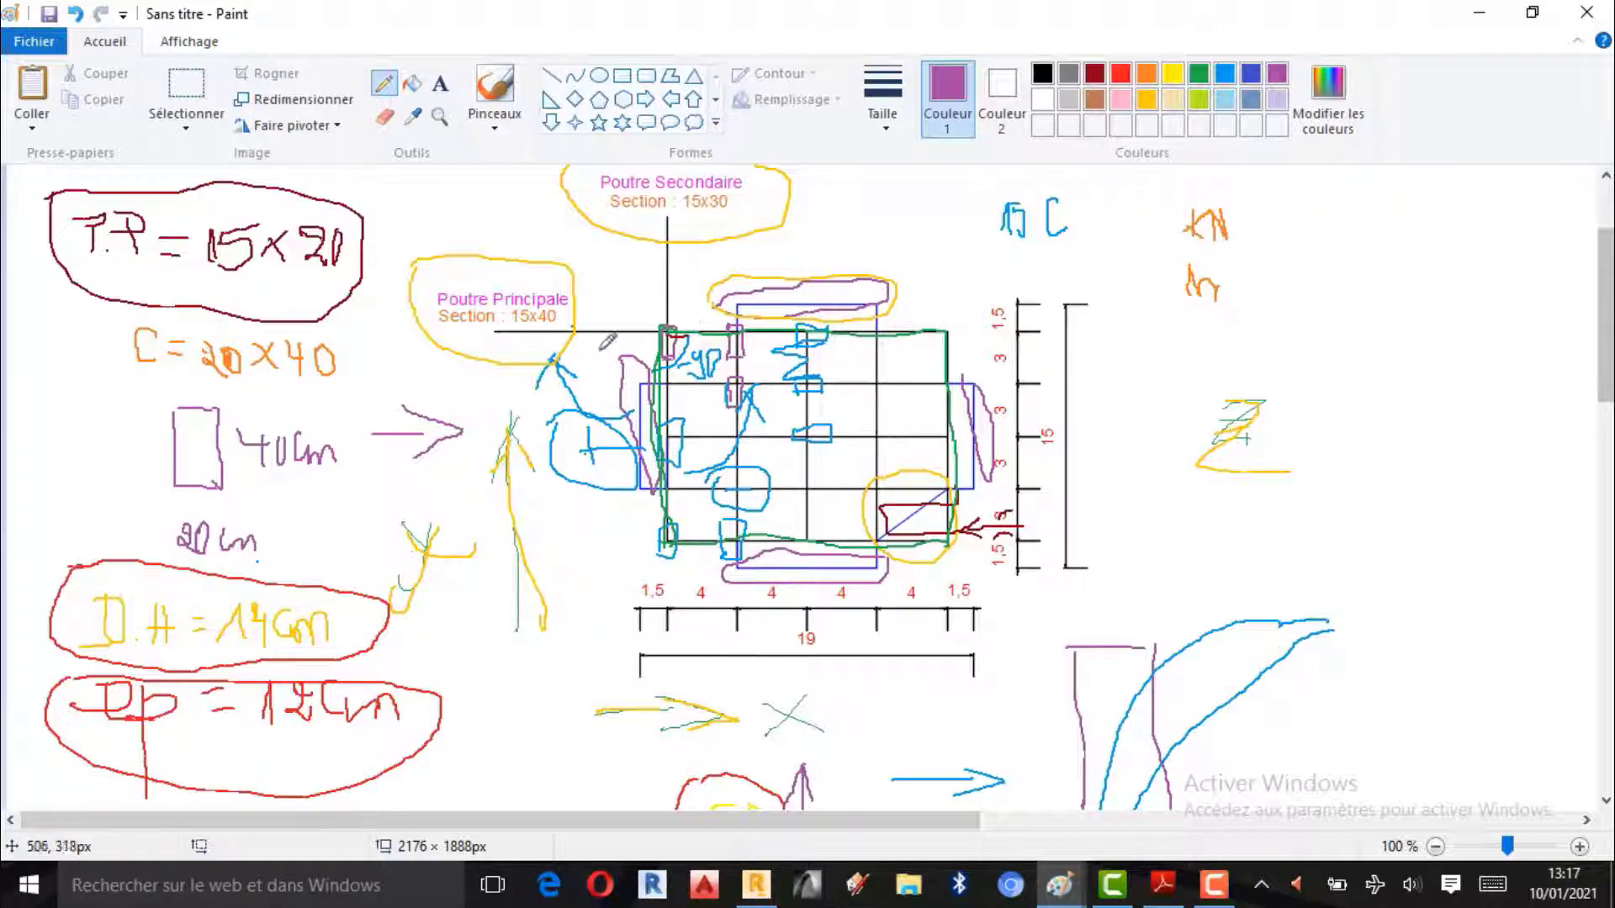
{"action": "mouse_move", "coordinate": [374, 436]}
{"action": "left_mouse_down"}
{"action": "mouse_move", "coordinate": [464, 436]}
{"action": "mouse_move", "coordinate": [429, 455]}
{"action": "left_mouse_up"}
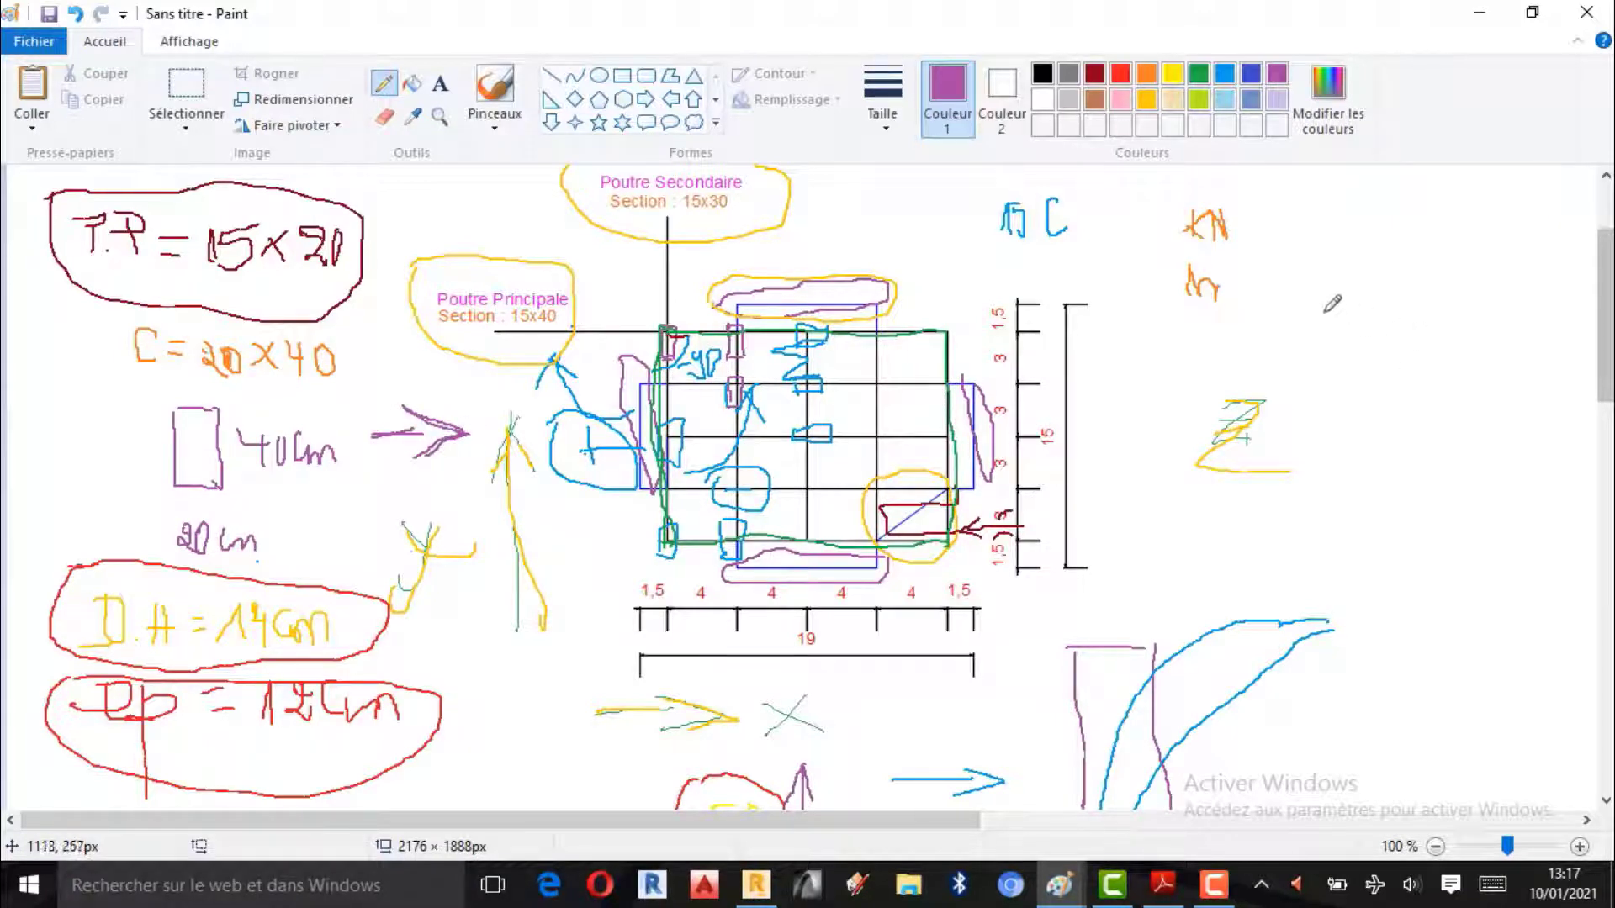
Step: Sketch a tall purple rectangle for the building elevation beside the Z mark and overlay its wind-bent shape in green
{"action": "left_click_drag", "start_coordinate": [1315, 313], "coordinate": [1289, 523]}
{"action": "mouse_move", "coordinate": [1315, 313]}
{"action": "left_mouse_down"}
{"action": "mouse_move", "coordinate": [1400, 307]}
{"action": "mouse_move", "coordinate": [1370, 508]}
{"action": "mouse_move", "coordinate": [1290, 515]}
{"action": "left_mouse_up"}
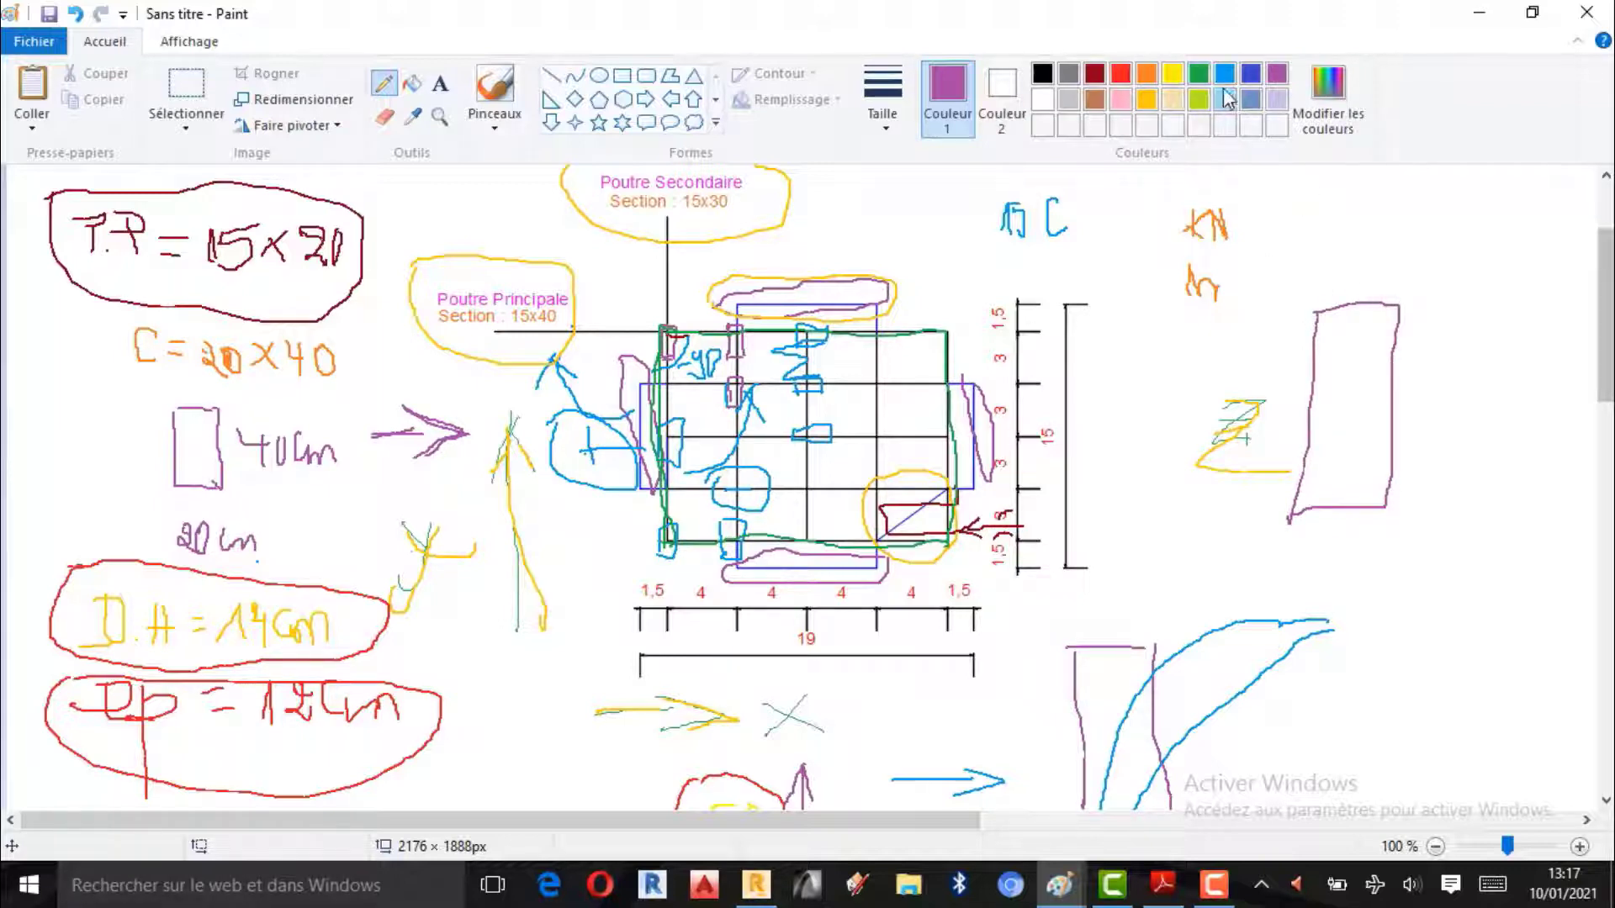
{"action": "left_click", "coordinate": [1200, 75]}
{"action": "mouse_move", "coordinate": [1291, 519]}
{"action": "left_mouse_down"}
{"action": "mouse_move", "coordinate": [1379, 299]}
{"action": "mouse_move", "coordinate": [1410, 282]}
{"action": "mouse_move", "coordinate": [1487, 301]}
{"action": "mouse_move", "coordinate": [1375, 488]}
{"action": "mouse_move", "coordinate": [1301, 503]}
{"action": "left_mouse_up"}
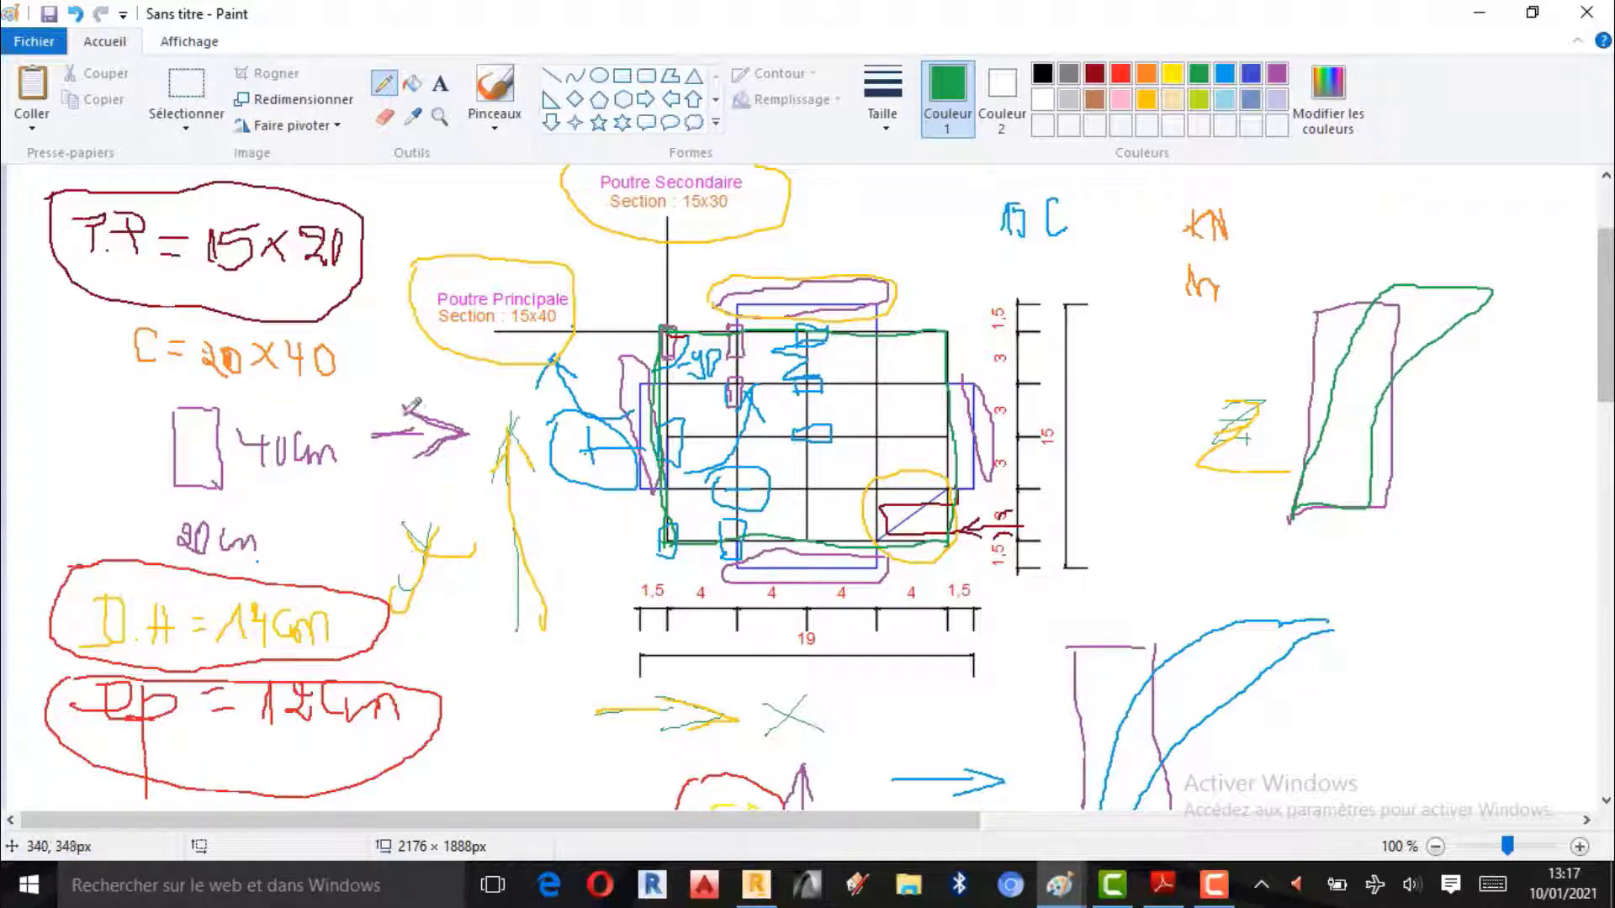
Step: Retrace the purple wind arrow's head in green and draw a green arrow below the plan pointing up toward it
{"action": "mouse_move", "coordinate": [414, 404]}
{"action": "left_mouse_down"}
{"action": "mouse_move", "coordinate": [463, 429]}
{"action": "mouse_move", "coordinate": [425, 419]}
{"action": "left_mouse_up"}
{"action": "scroll", "coordinate": [813, 643], "scroll_direction": "down", "scroll_amount": 3}
{"action": "mouse_move", "coordinate": [802, 545]}
{"action": "left_mouse_down"}
{"action": "mouse_move", "coordinate": [801, 618]}
{"action": "mouse_move", "coordinate": [787, 562]}
{"action": "mouse_move", "coordinate": [770, 588]}
{"action": "mouse_move", "coordinate": [864, 584]}
{"action": "left_mouse_up"}
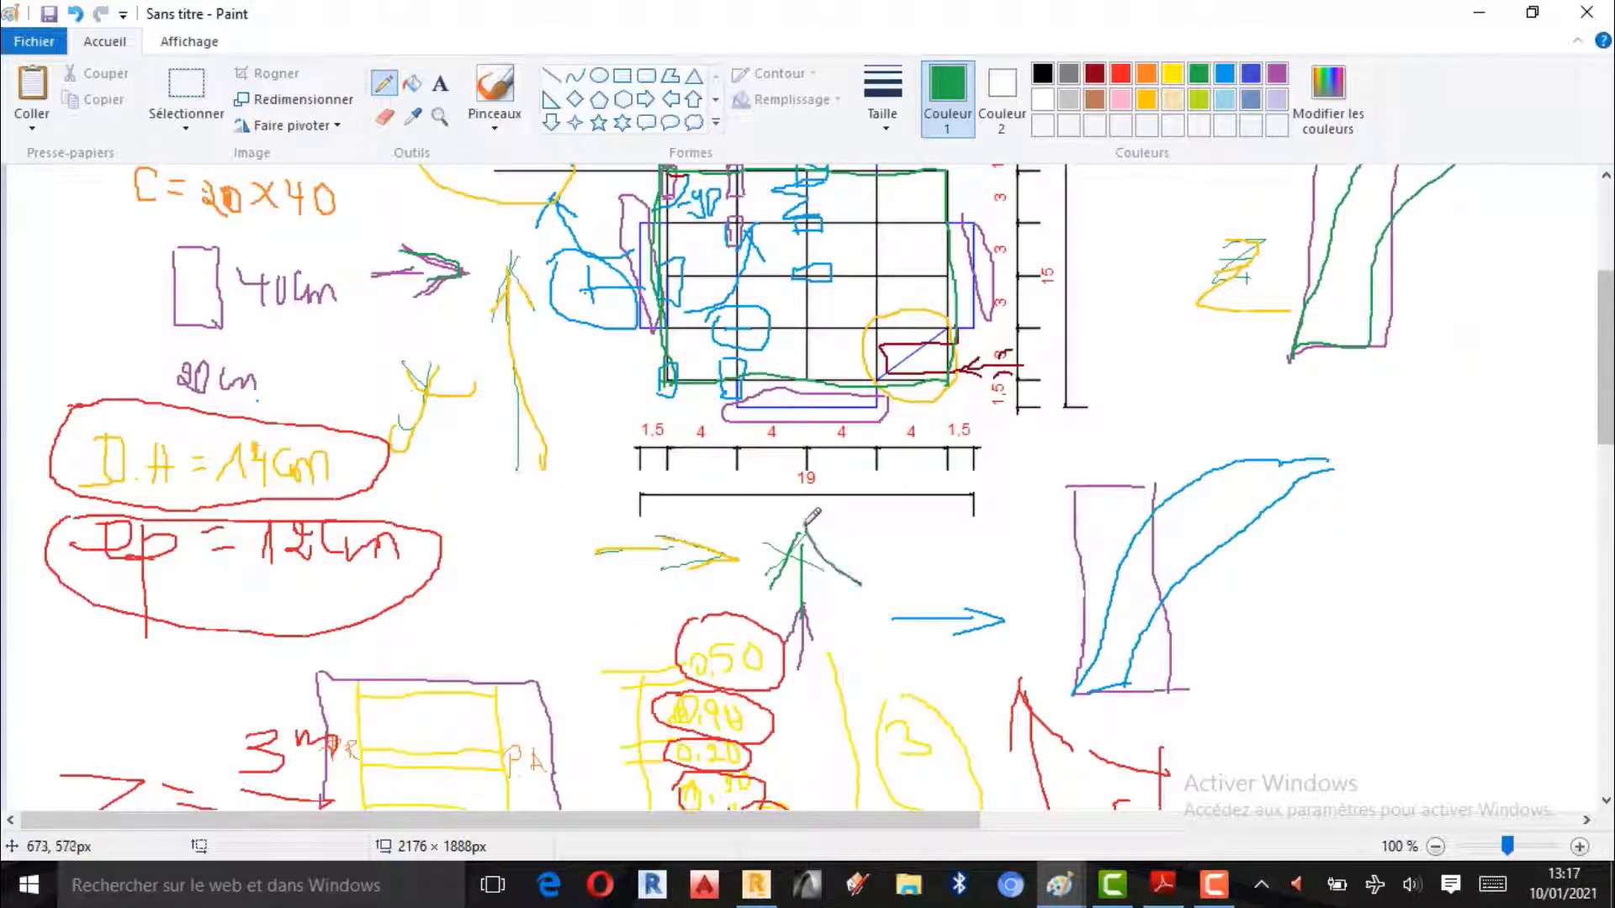
{"action": "scroll", "coordinate": [832, 665], "scroll_direction": "up", "scroll_amount": 3}
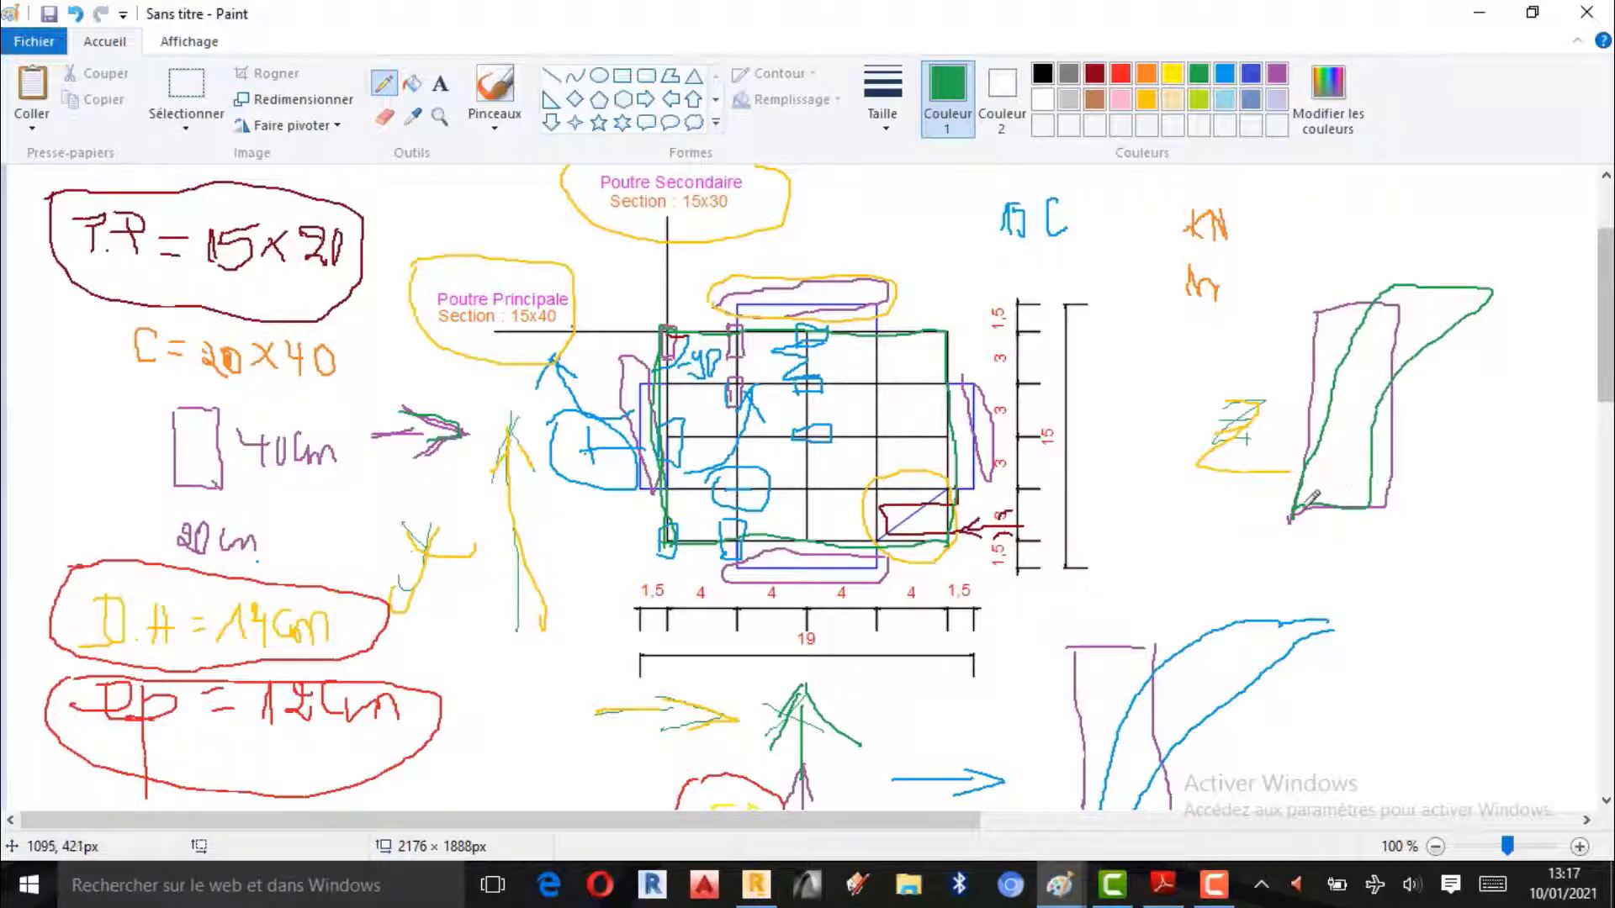
Step: Draw a second, more strongly bent green outline over the purple building elevation
{"action": "mouse_move", "coordinate": [1298, 507]}
{"action": "left_mouse_down"}
{"action": "mouse_move", "coordinate": [1356, 336]}
{"action": "mouse_move", "coordinate": [1515, 308]}
{"action": "mouse_move", "coordinate": [1384, 434]}
{"action": "mouse_move", "coordinate": [1339, 509]}
{"action": "mouse_move", "coordinate": [1316, 504]}
{"action": "left_mouse_up"}
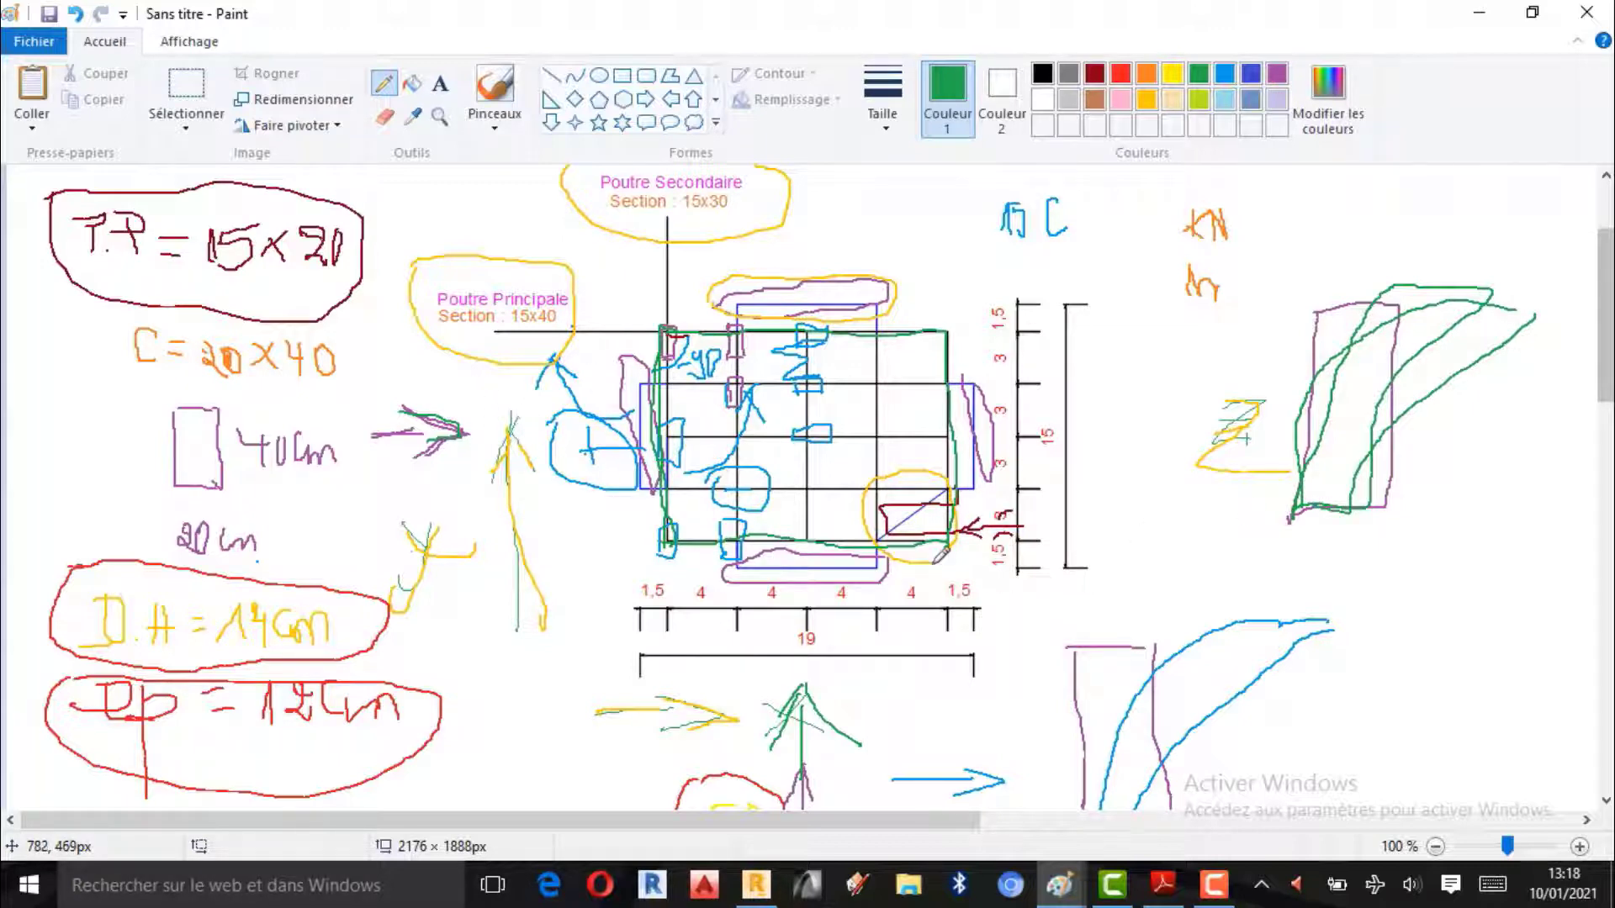
{"action": "scroll", "coordinate": [866, 646], "scroll_direction": "down", "scroll_amount": 3}
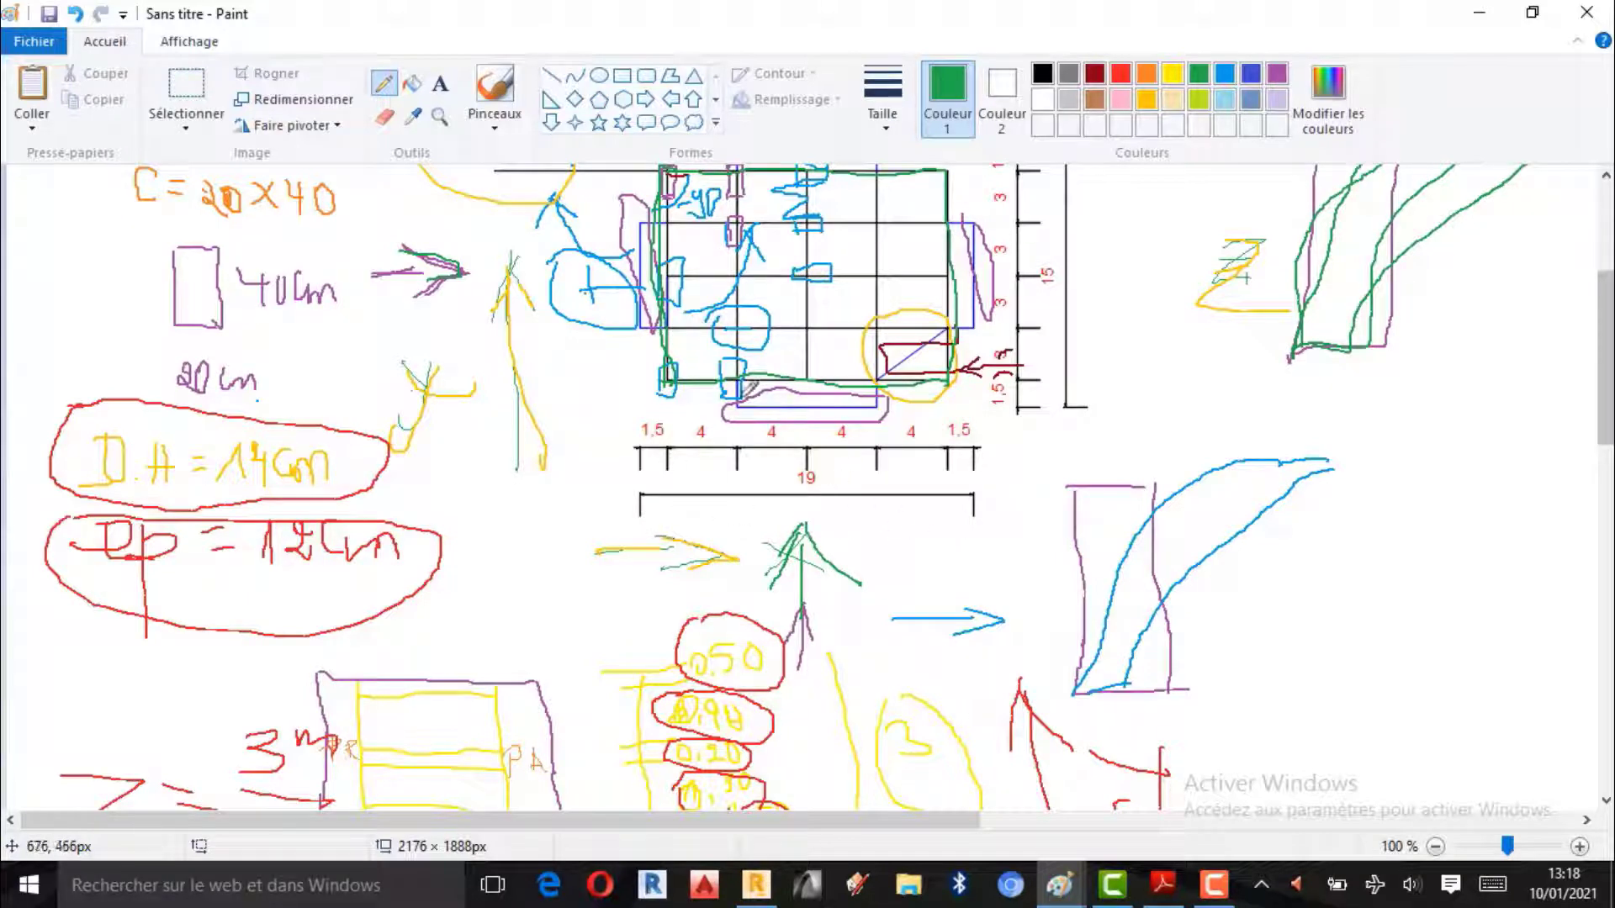
{"action": "scroll", "coordinate": [811, 503], "scroll_direction": "up", "scroll_amount": 4}
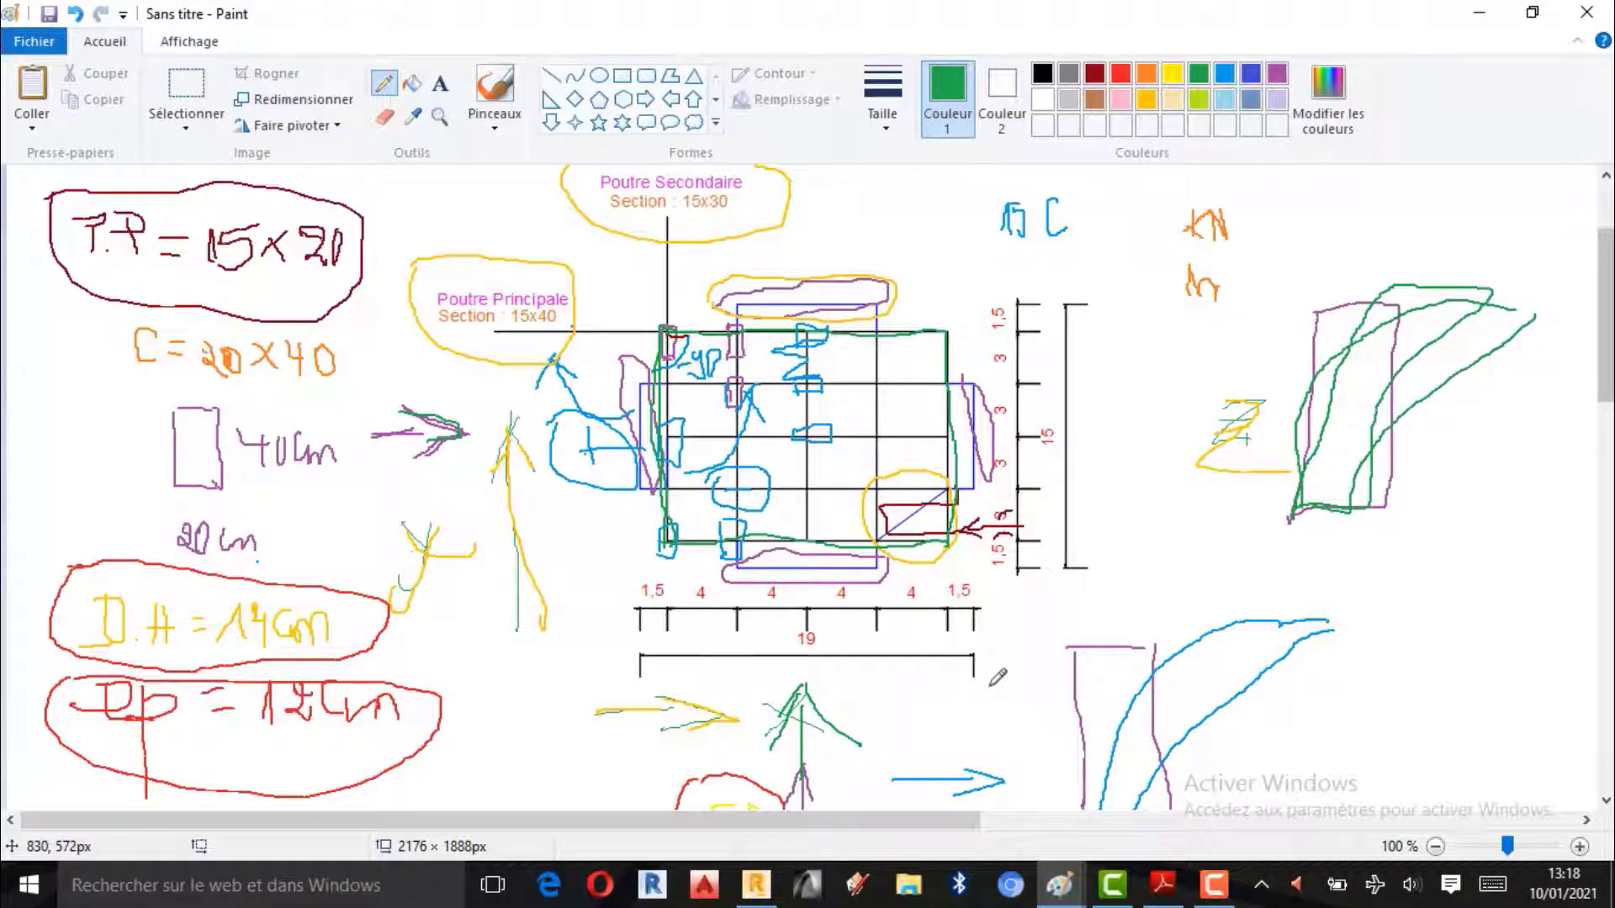
Step: Switch back to the building model in Robot Structural Analysis and view the Q(Habitation) loads in 3D
{"action": "left_click", "coordinate": [756, 883]}
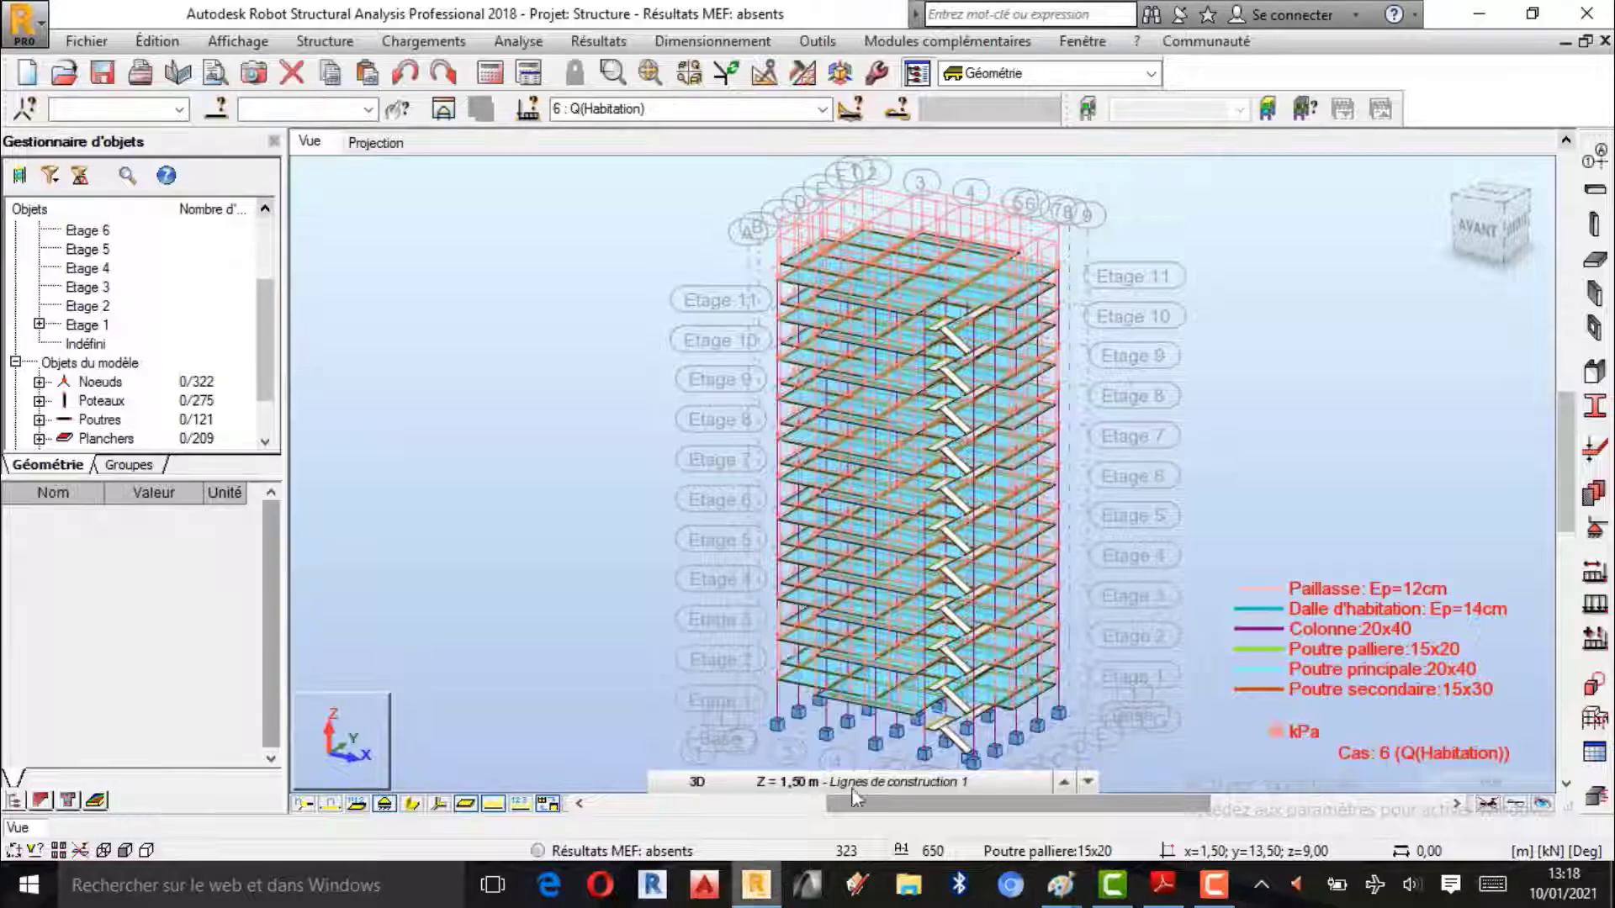
{"action": "scroll", "coordinate": [1020, 415], "scroll_direction": "up", "scroll_amount": 1}
{"action": "scroll", "coordinate": [913, 387], "scroll_direction": "down", "scroll_amount": 1}
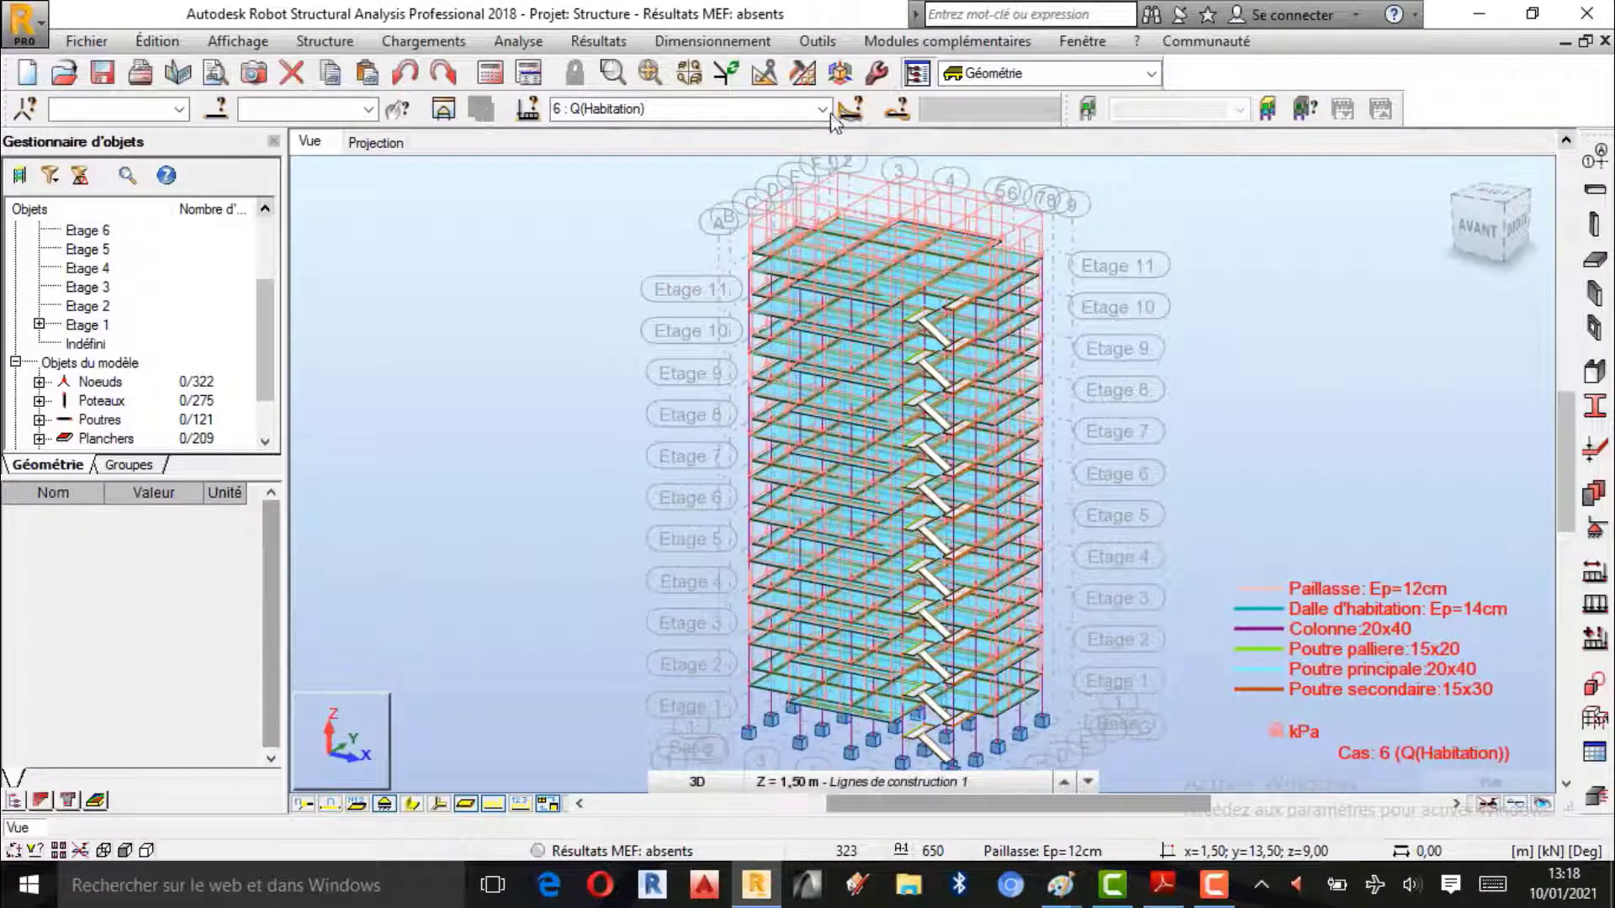
Step: Hide the load symbols of the Q(Habitation) case on the 3D building model
{"action": "left_click", "coordinate": [494, 806]}
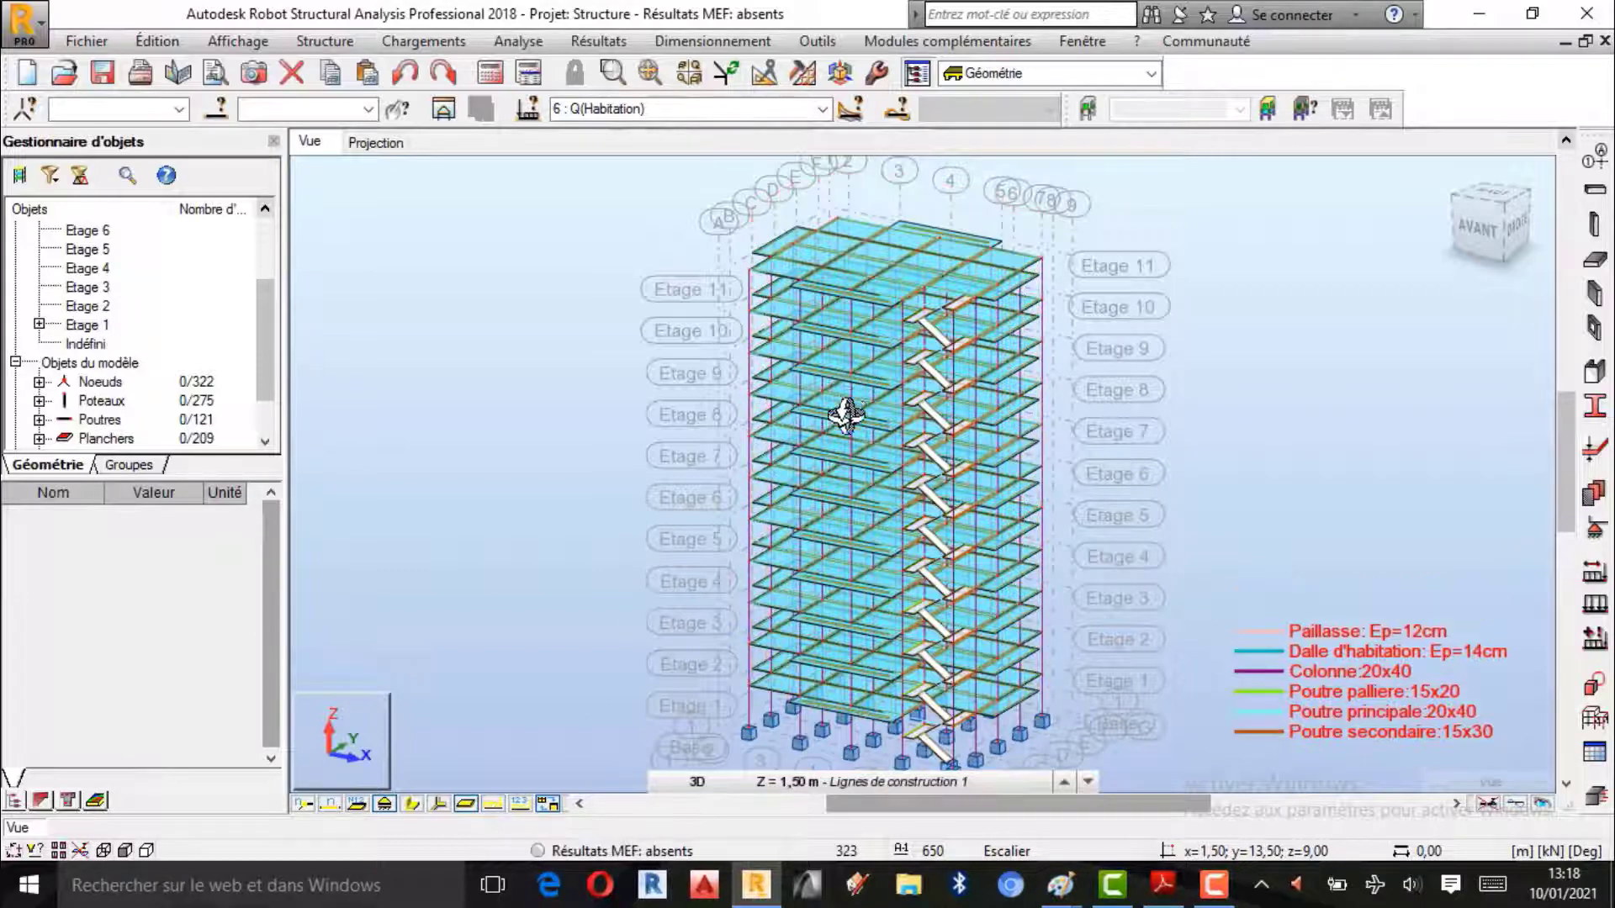
{"action": "middle_click_drag", "start_coordinate": [844, 410], "coordinate": [904, 589], "text": "shift"}
{"action": "scroll", "coordinate": [888, 660], "scroll_direction": "up", "scroll_amount": 1}
{"action": "scroll", "coordinate": [1001, 446], "scroll_direction": "down", "scroll_amount": 1}
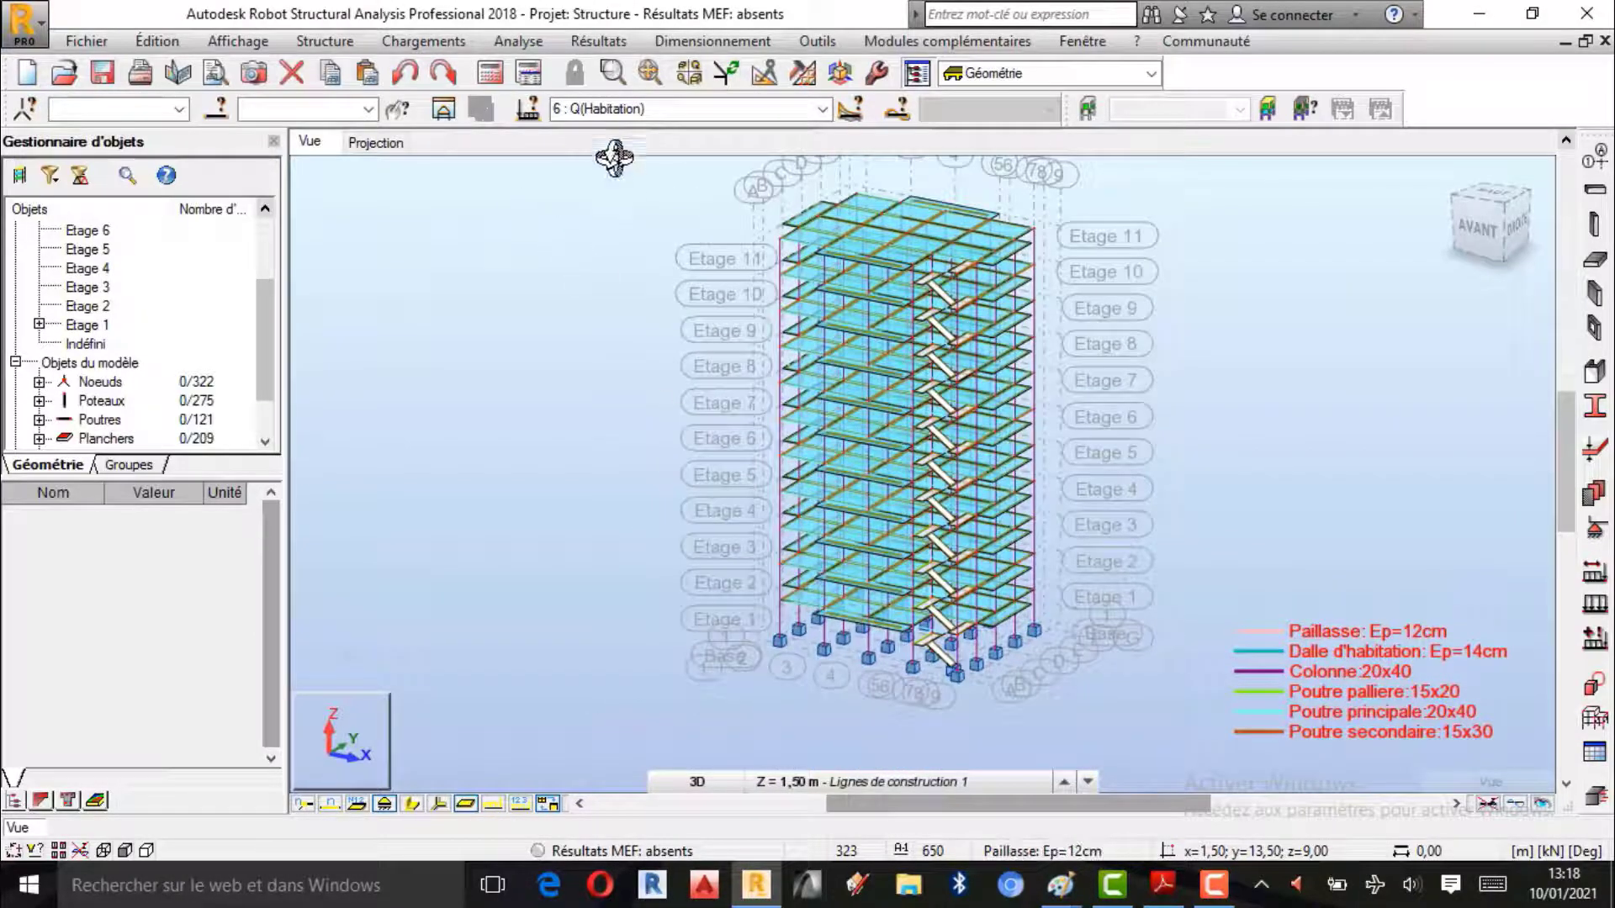
Step: Switch to the plan projection and view the Base and Lignes de construction 1 levels, returning to Base
{"action": "left_click", "coordinate": [376, 142]}
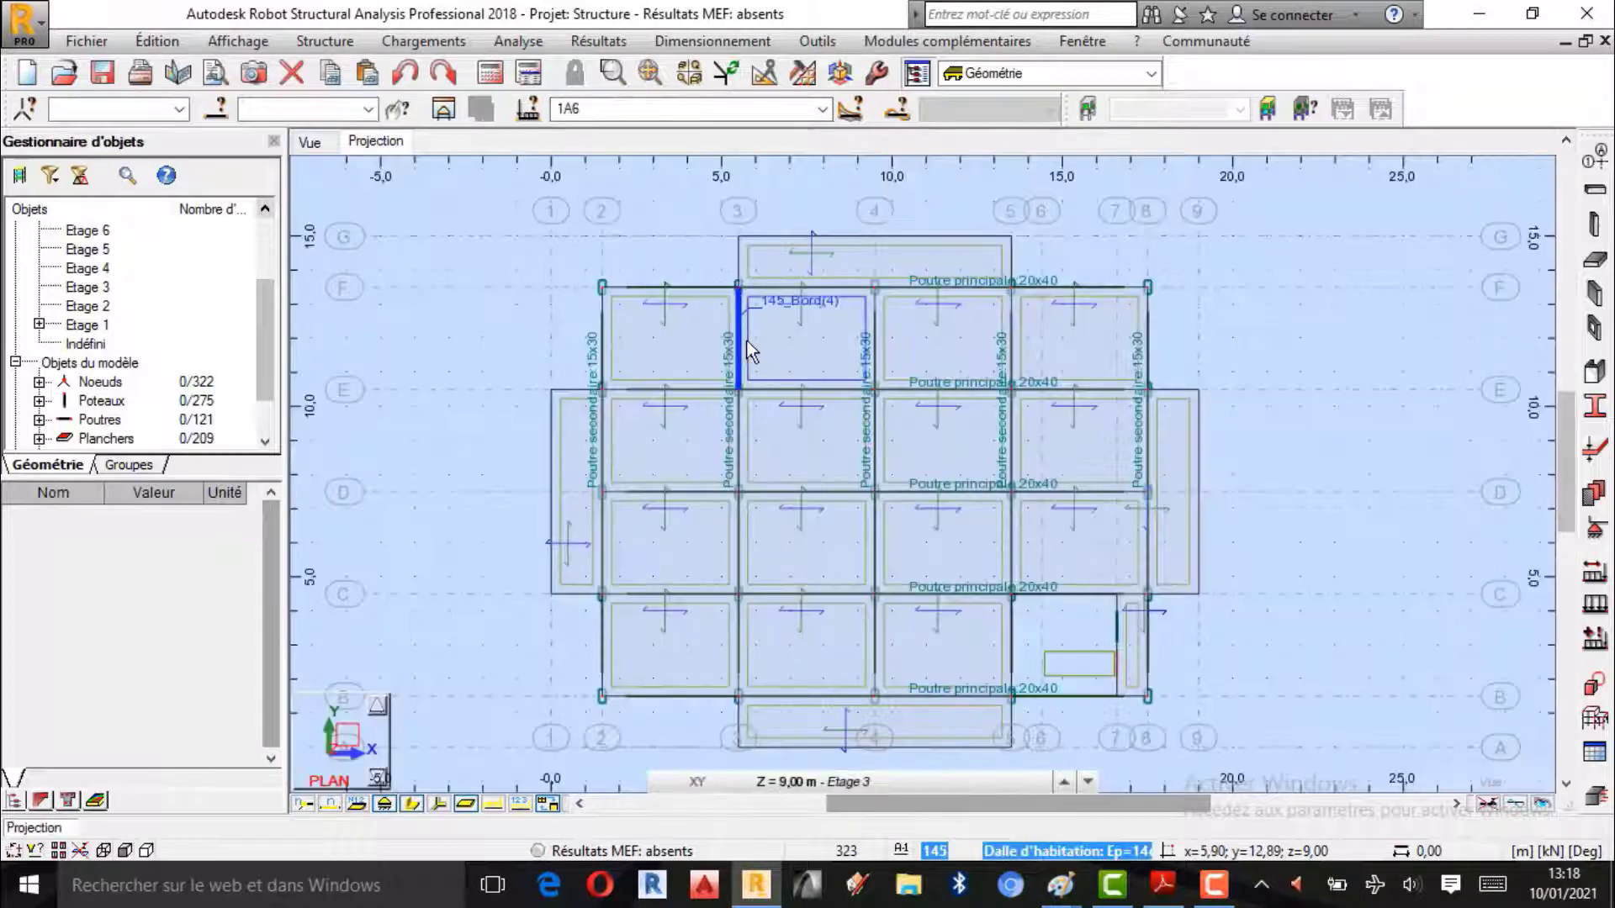
{"action": "left_click", "coordinate": [789, 783]}
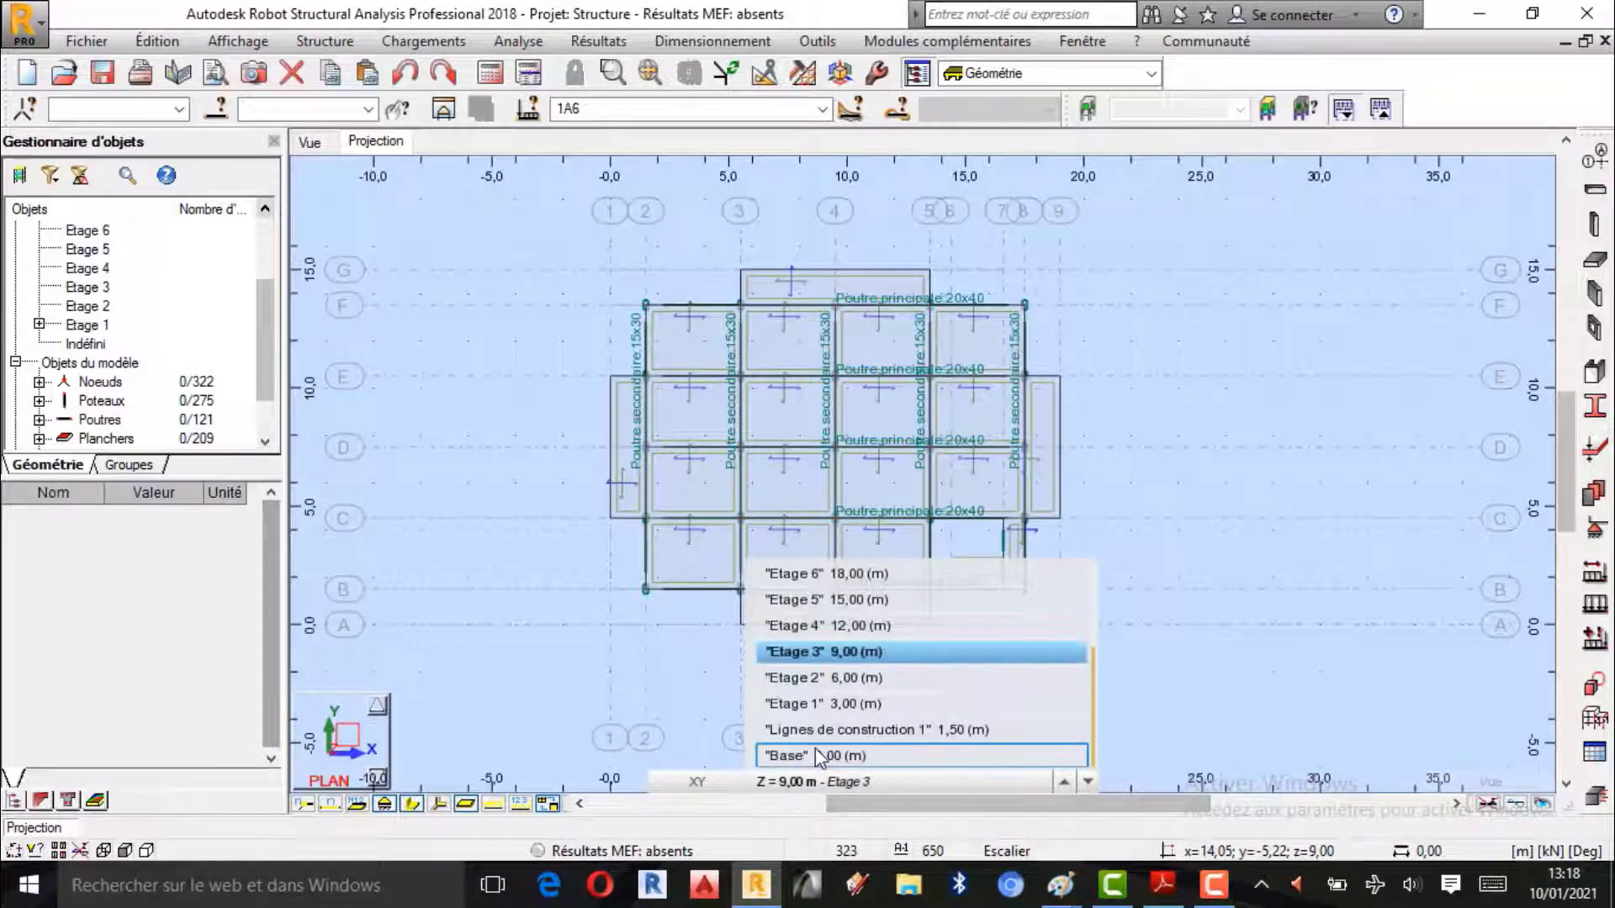
{"action": "left_click", "coordinate": [815, 748]}
{"action": "left_click", "coordinate": [783, 782]}
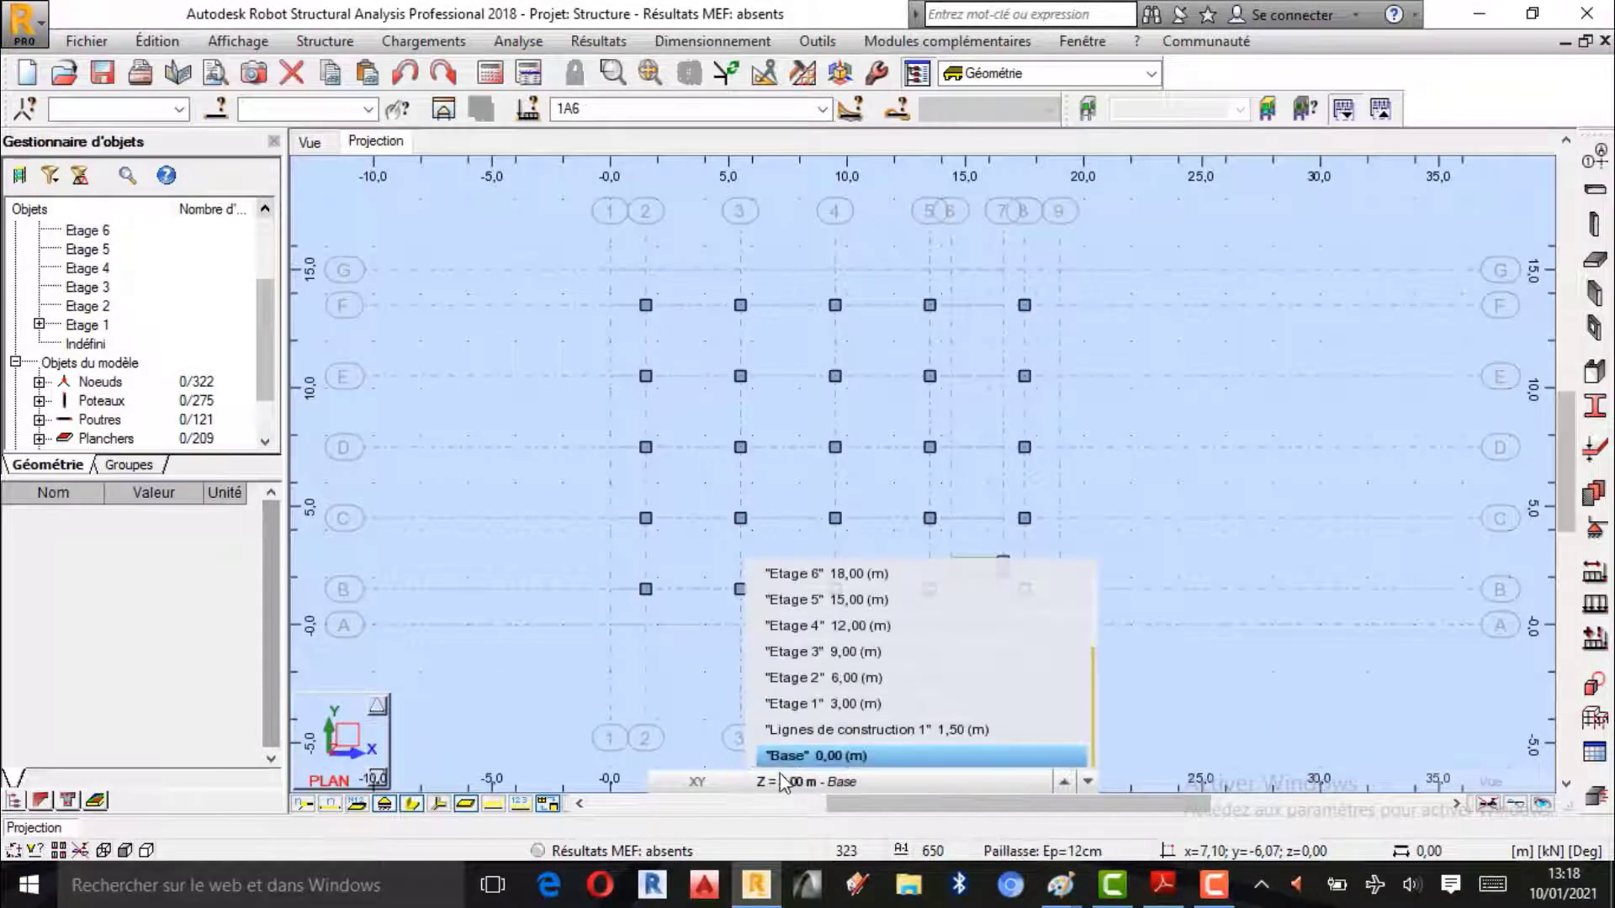
{"action": "left_click", "coordinate": [850, 732]}
{"action": "left_click", "coordinate": [808, 782]}
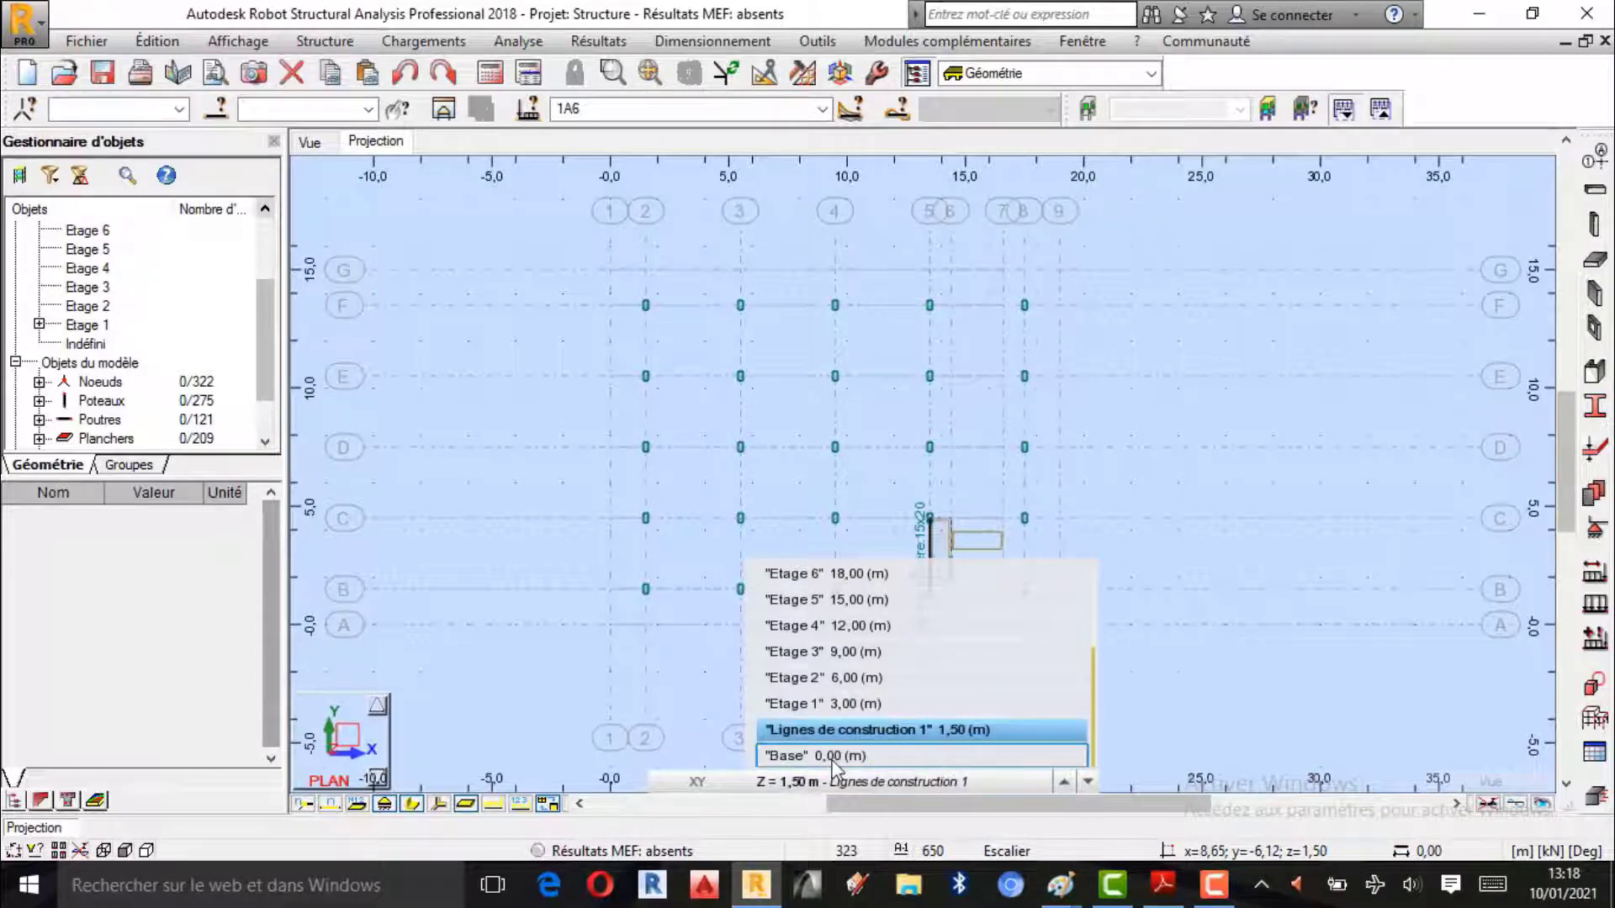
{"action": "left_click", "coordinate": [829, 755]}
{"action": "scroll", "coordinate": [957, 533], "scroll_direction": "down", "scroll_amount": 1}
{"action": "scroll", "coordinate": [901, 604], "scroll_direction": "up", "scroll_amount": 1}
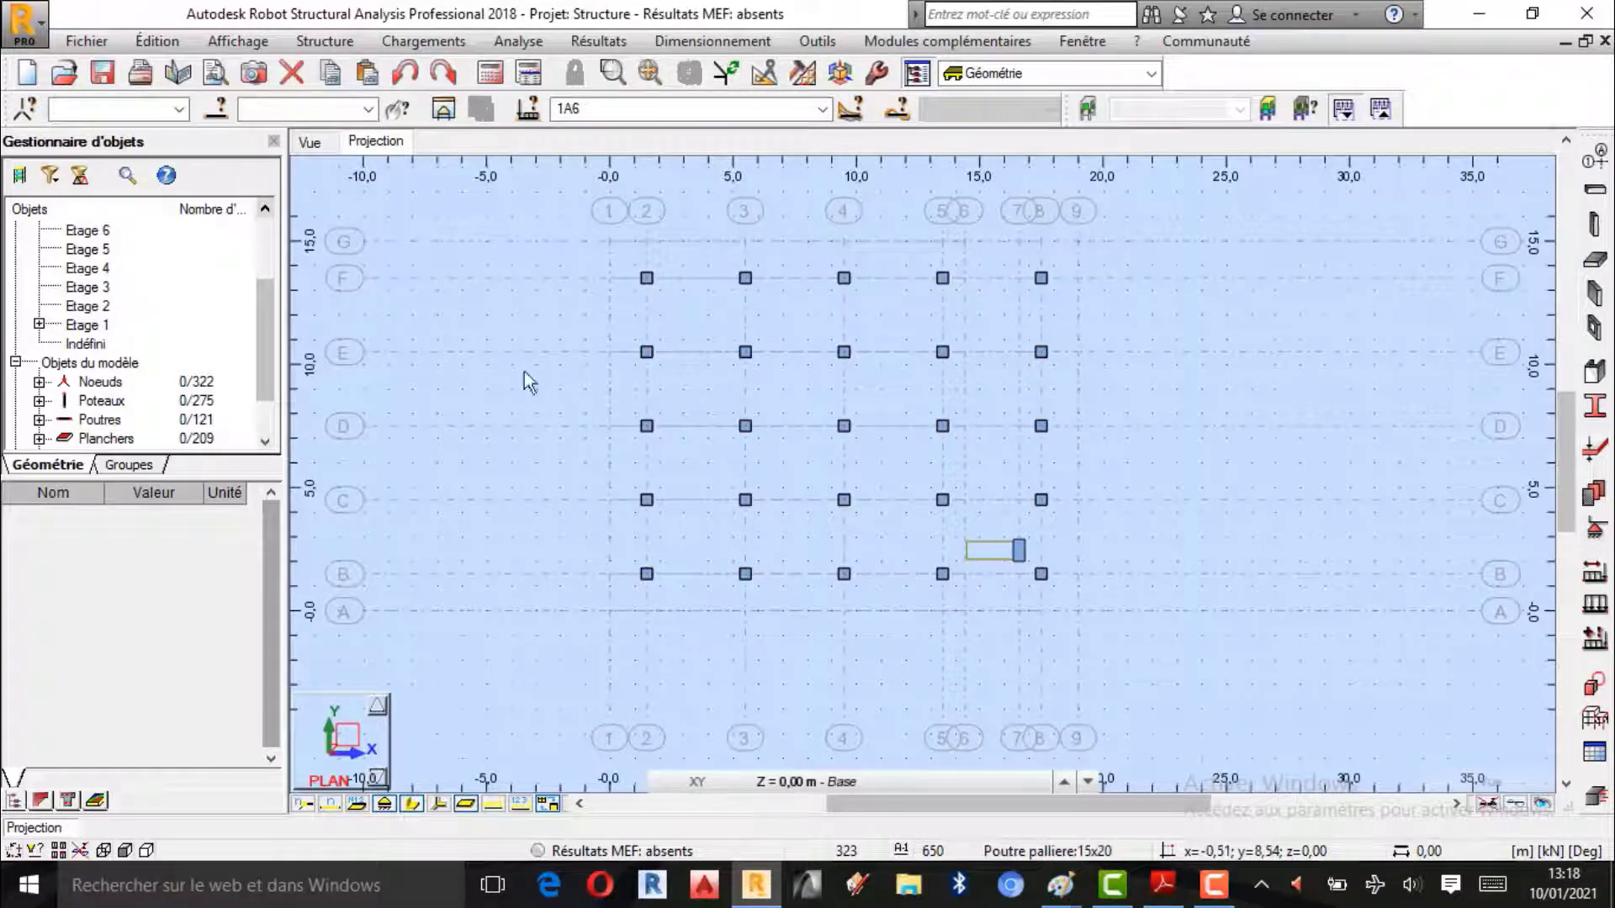
Step: Return to the 3D view of the building, inspect its lower storeys and supports, and exit the rotation mode
{"action": "left_click", "coordinate": [310, 143]}
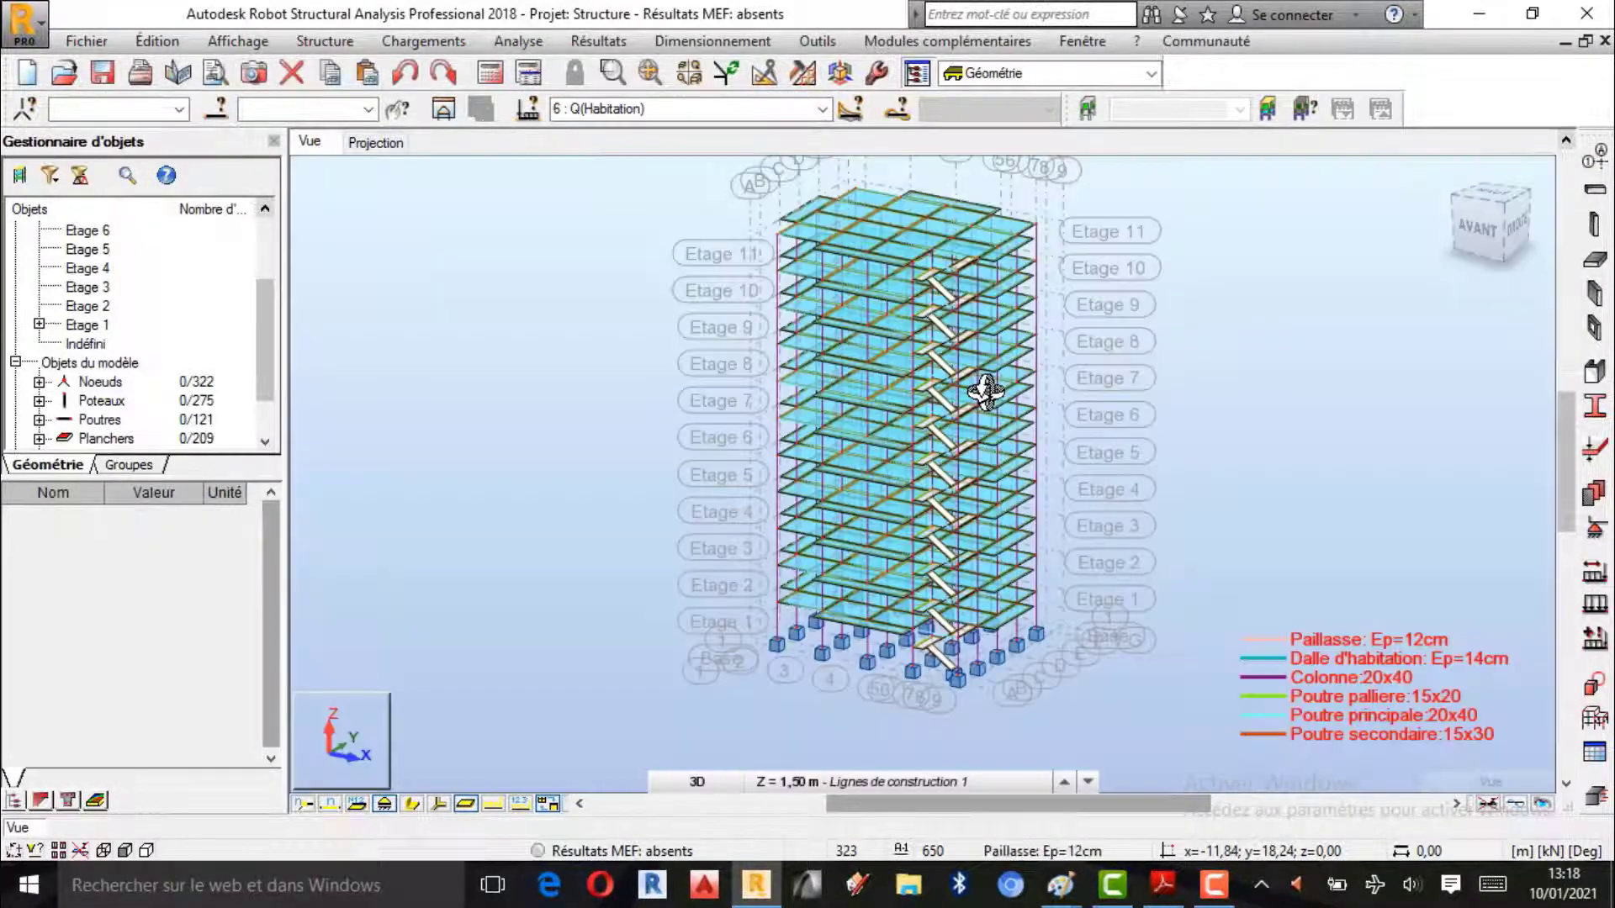
{"action": "scroll", "coordinate": [958, 625], "scroll_direction": "up", "scroll_amount": 2}
{"action": "scroll", "coordinate": [894, 638], "scroll_direction": "up", "scroll_amount": 1}
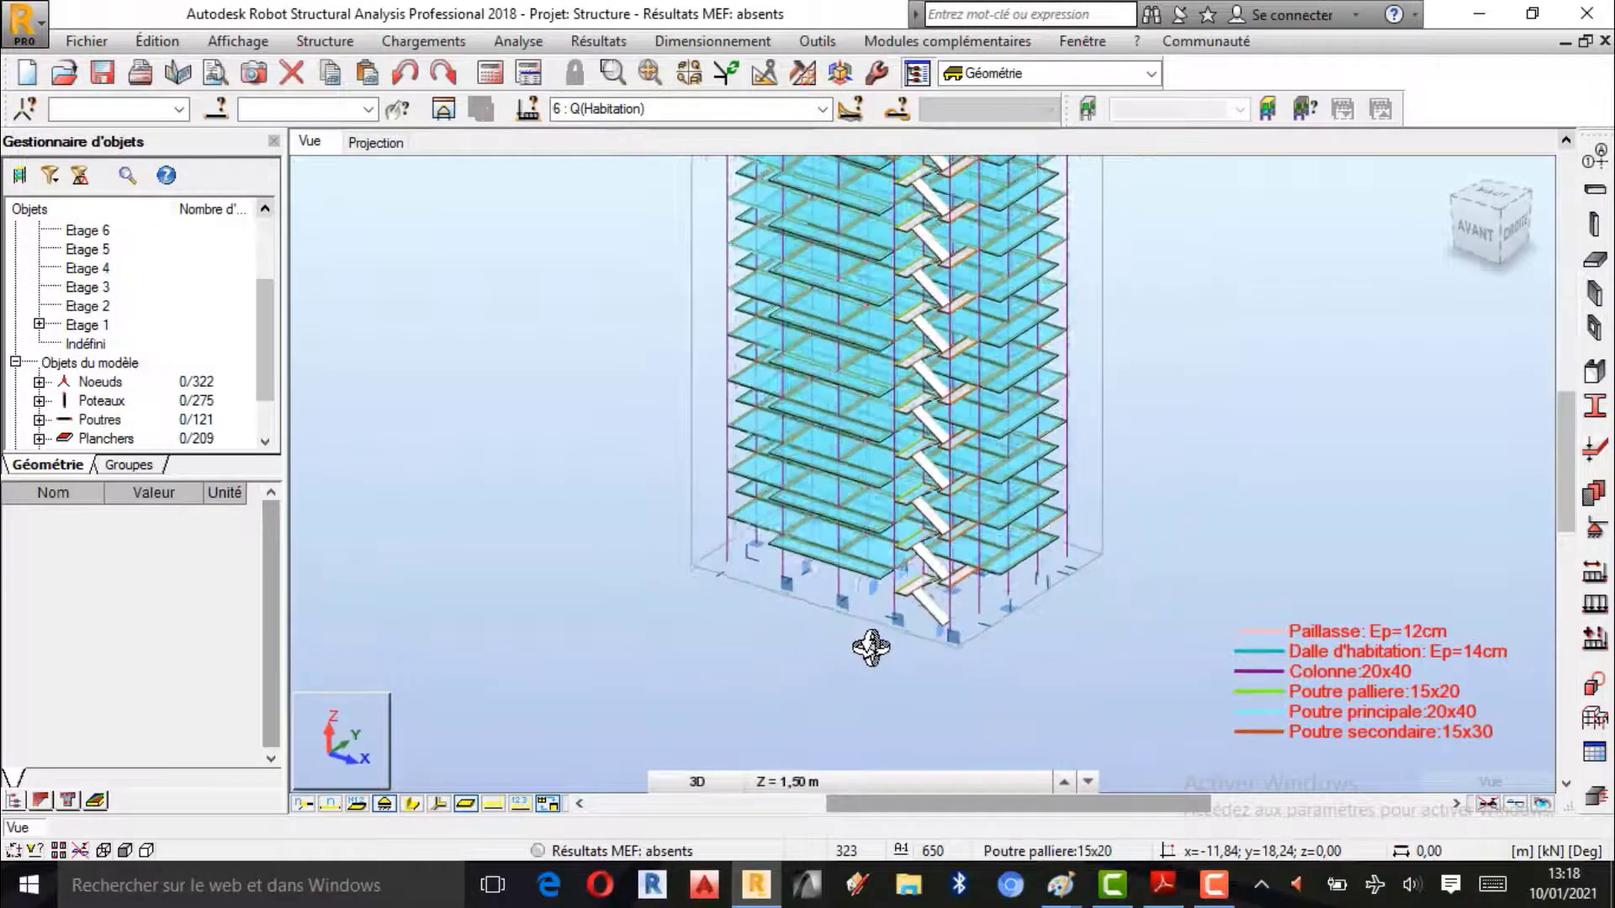
{"action": "scroll", "coordinate": [829, 661], "scroll_direction": "down", "scroll_amount": 2}
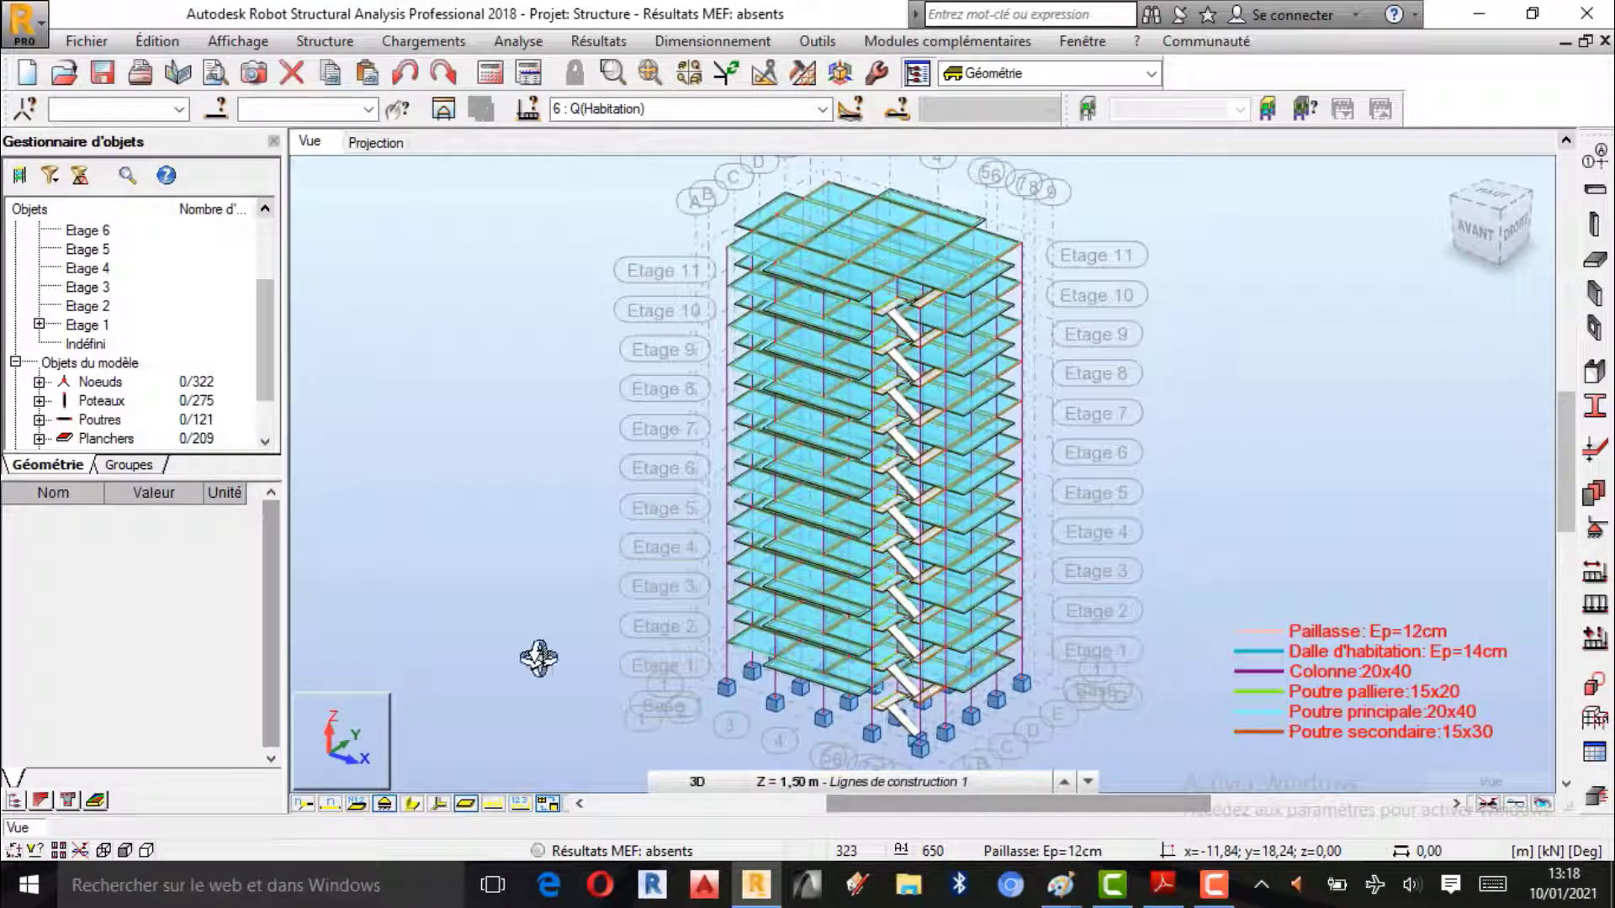
{"action": "left_click", "coordinate": [384, 803]}
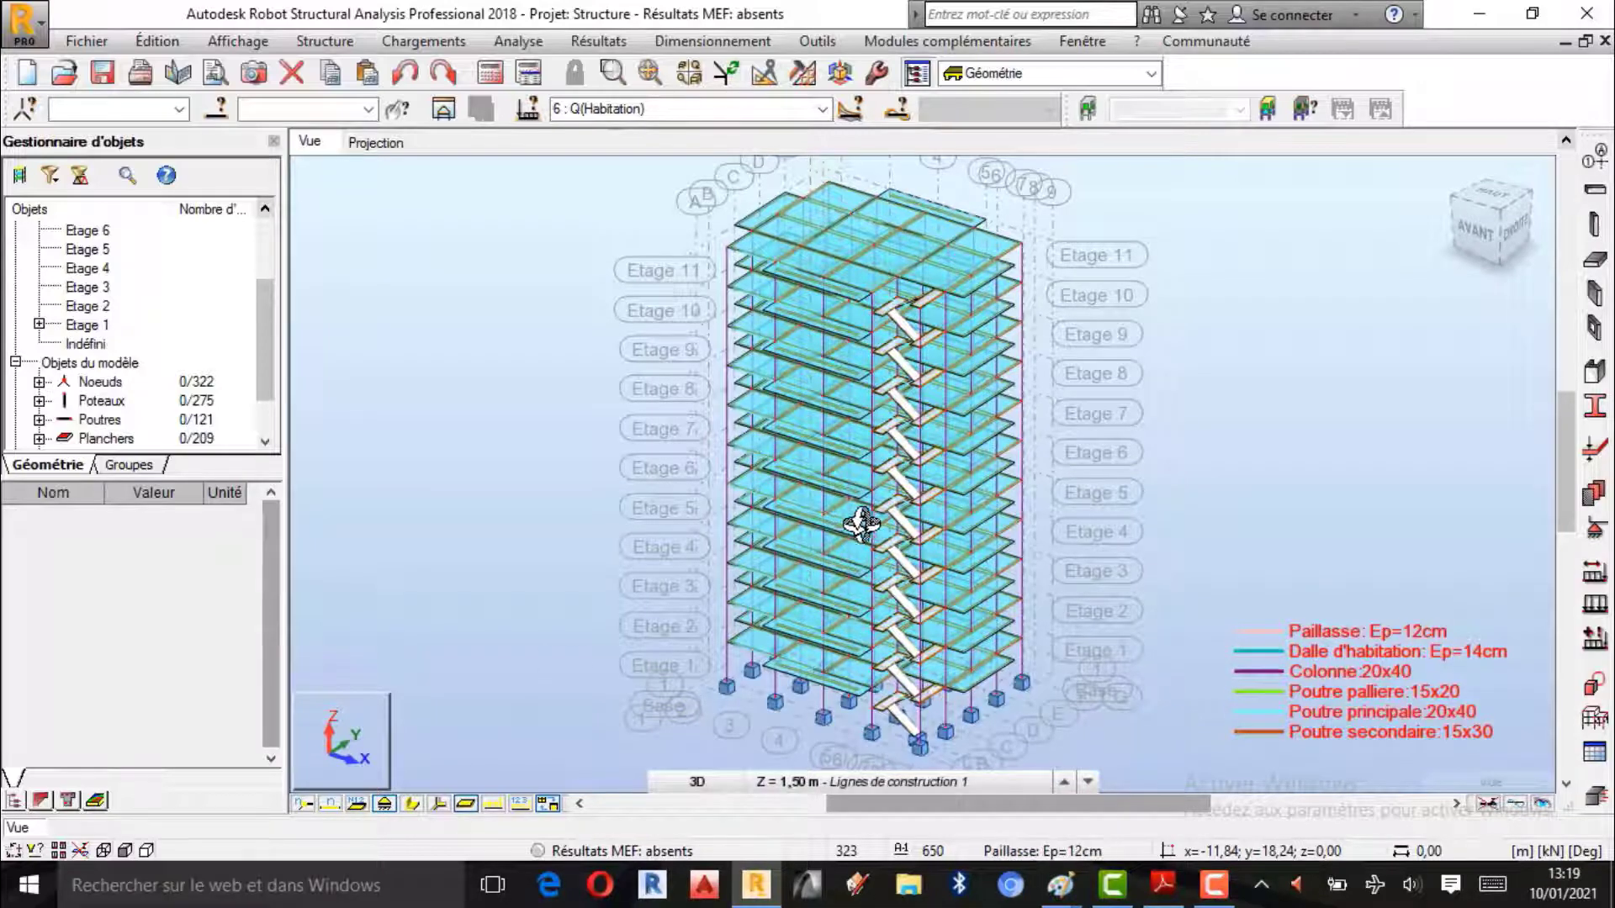
{"action": "scroll", "coordinate": [869, 520], "scroll_direction": "up", "scroll_amount": 1}
{"action": "left_click_drag", "start_coordinate": [872, 525], "coordinate": [876, 511]}
{"action": "right_click", "coordinate": [1244, 396]}
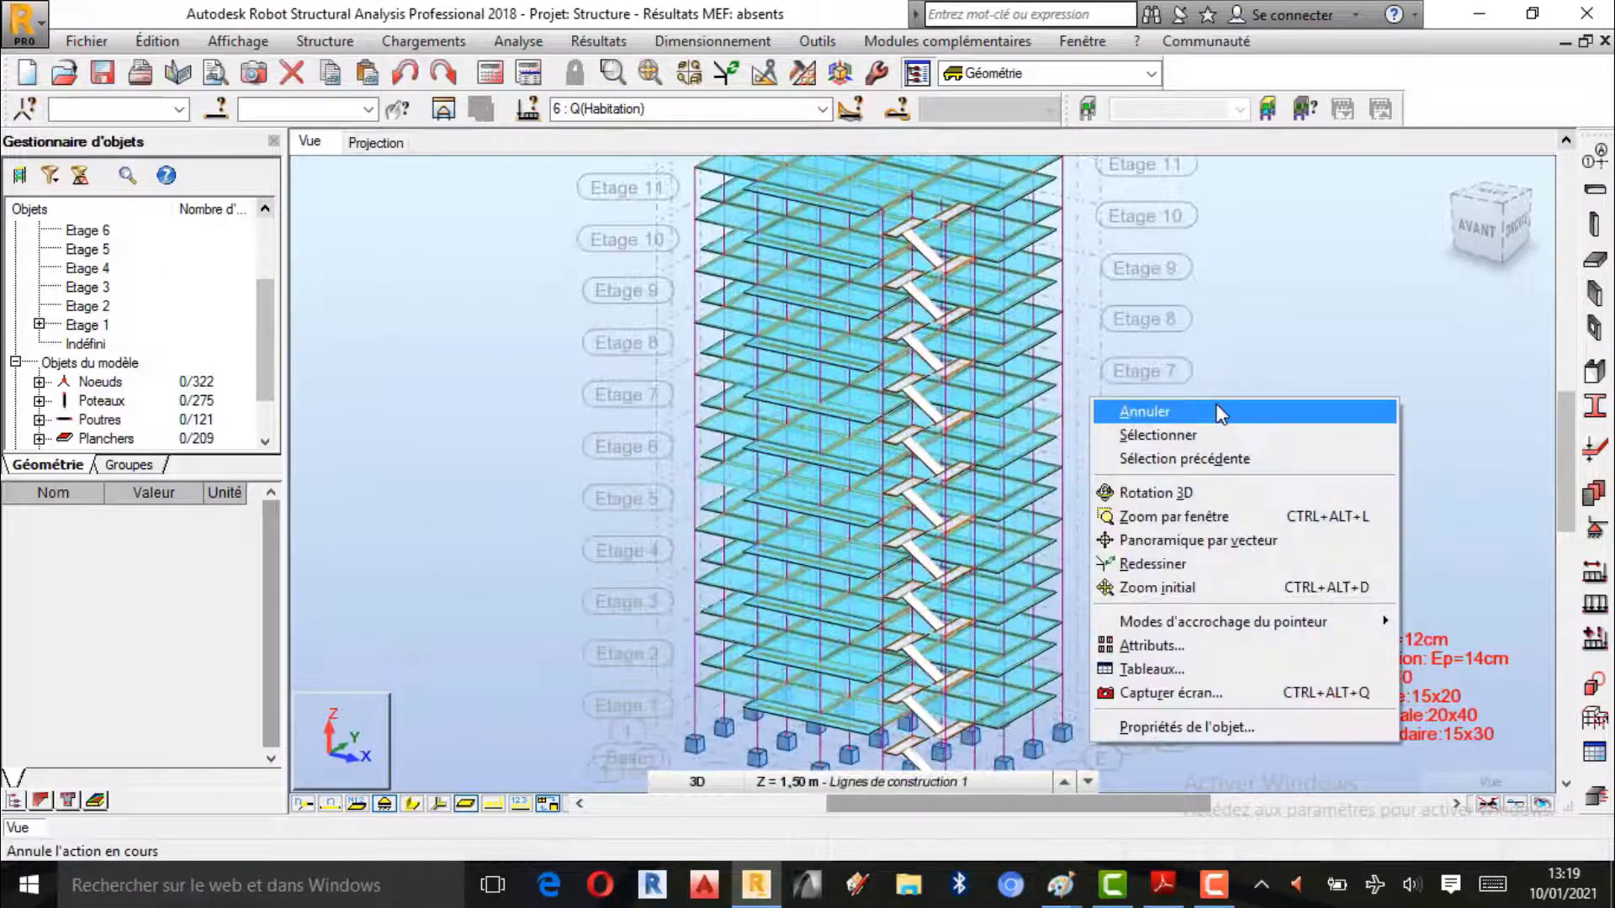
{"action": "left_click", "coordinate": [1218, 411]}
{"action": "scroll", "coordinate": [608, 496], "scroll_direction": "down", "scroll_amount": 1}
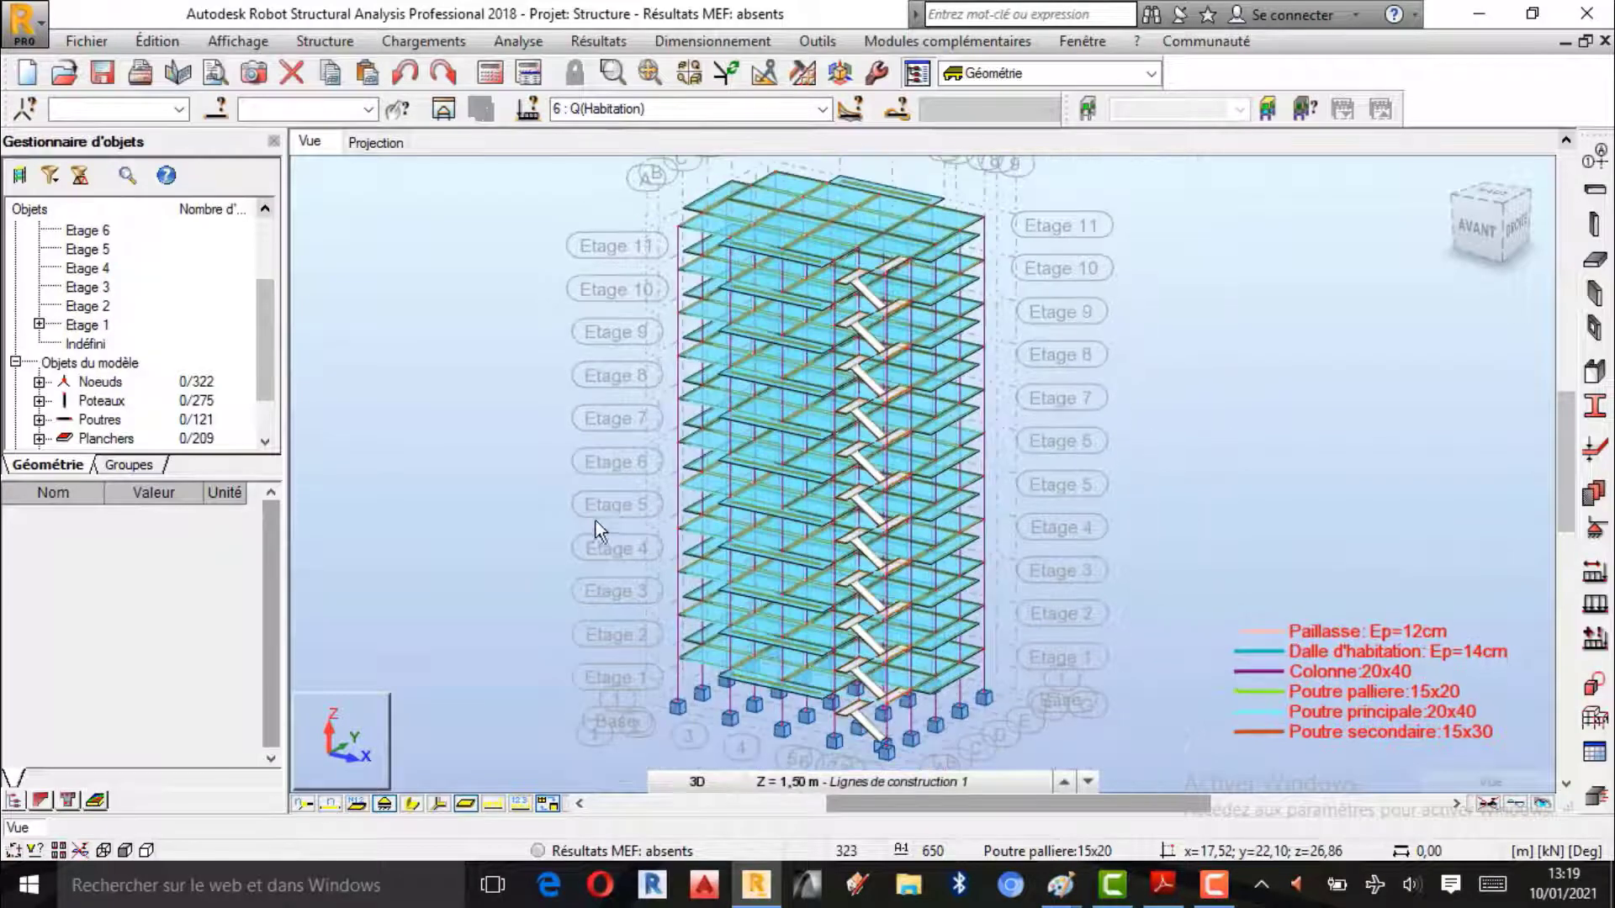
Step: Create a rectangular cladding on the front façade through (1.50; 1.50; 33.00), (17.50; 1.50; 33.00) and (17.50; 1.50; 0.00)
{"action": "left_click", "coordinate": [301, 44]}
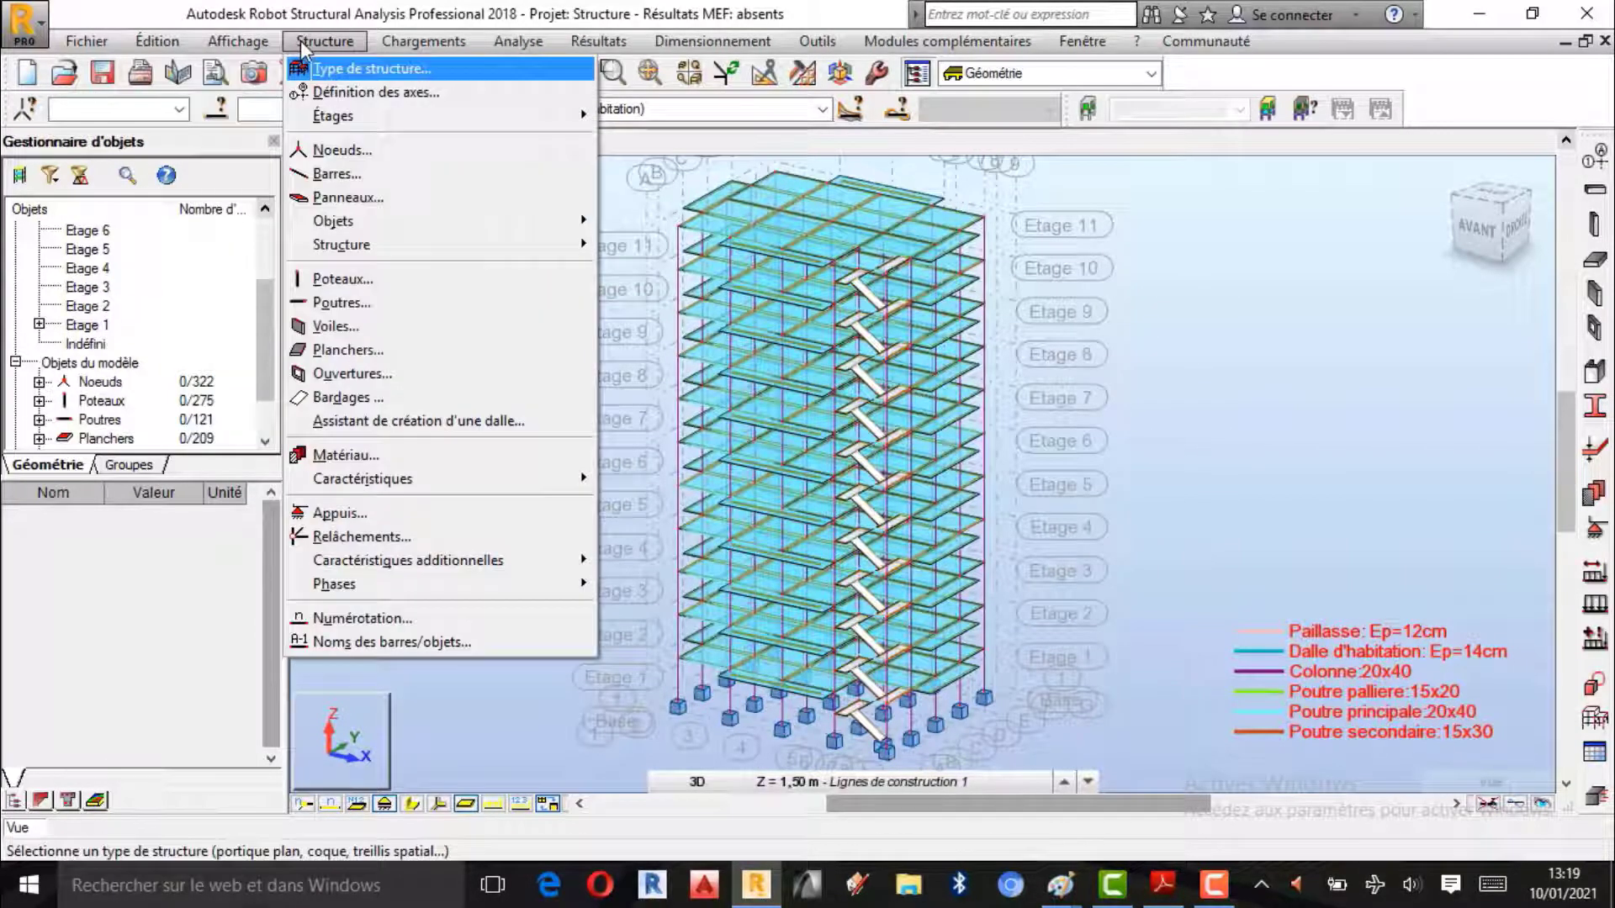
{"action": "left_click", "coordinate": [361, 393]}
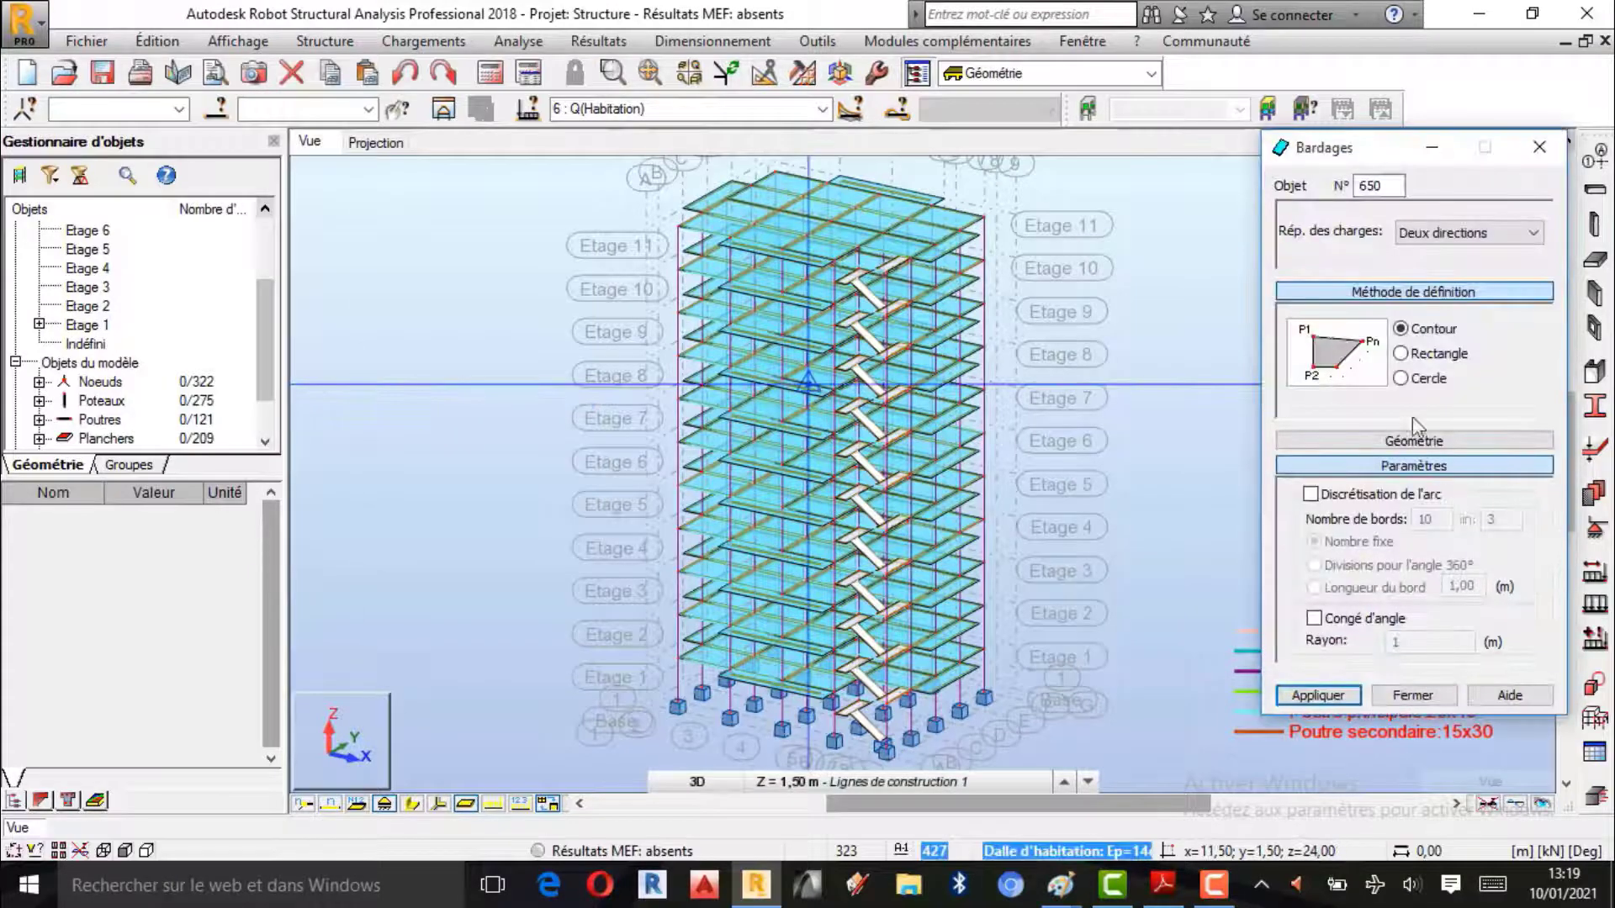
{"action": "left_click", "coordinate": [1402, 355]}
{"action": "scroll", "coordinate": [632, 200], "scroll_direction": "up", "scroll_amount": 3}
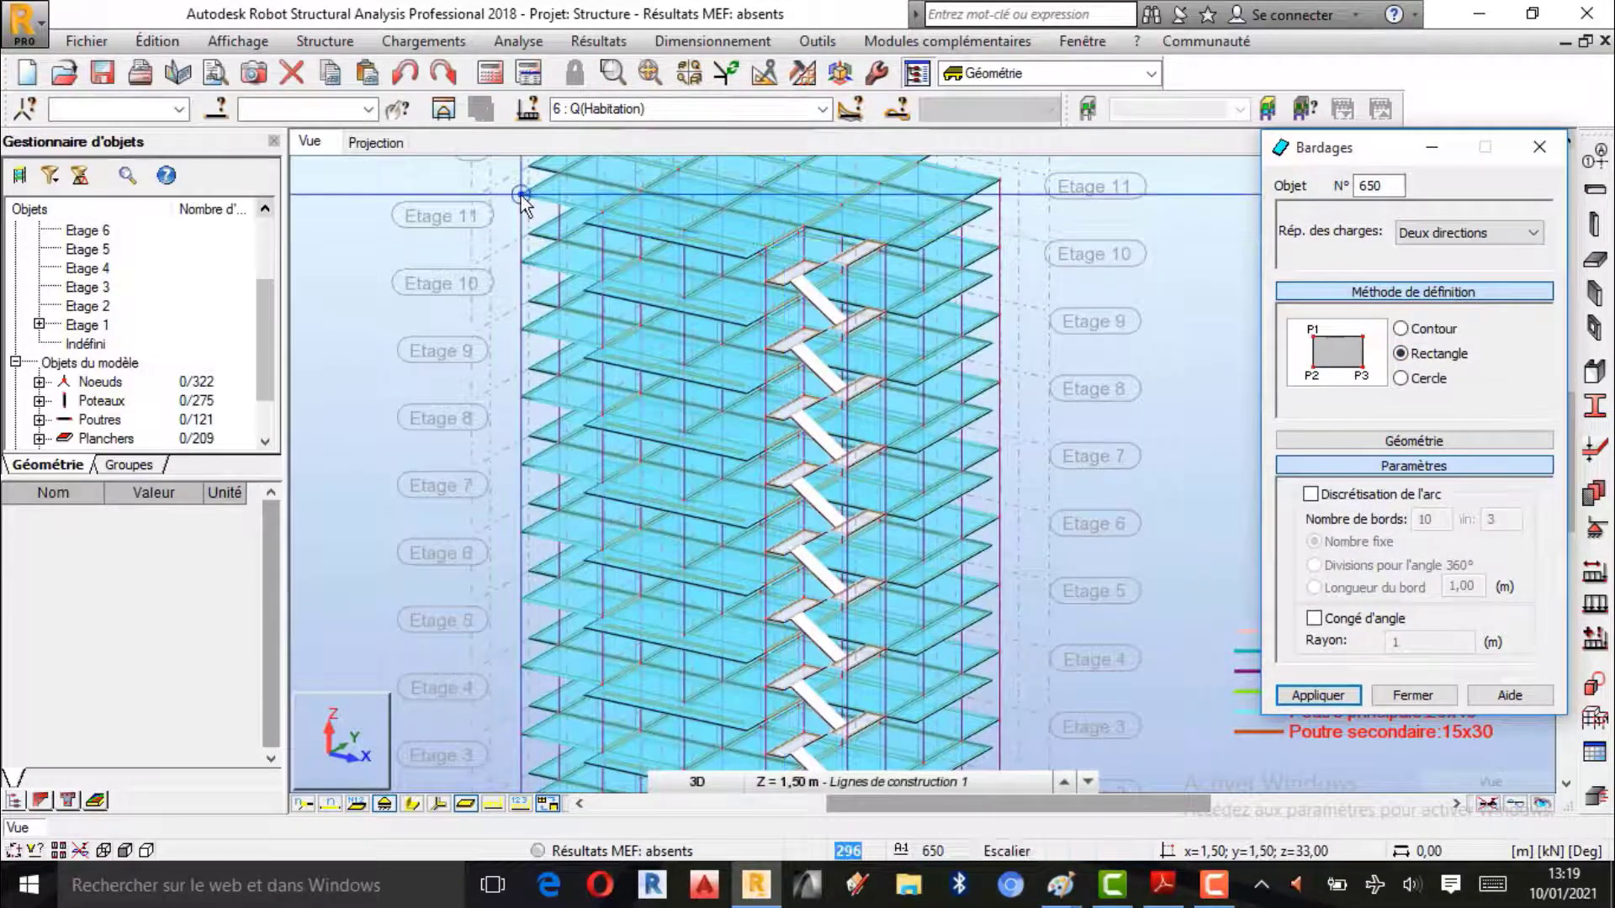
{"action": "left_click", "coordinate": [522, 195]}
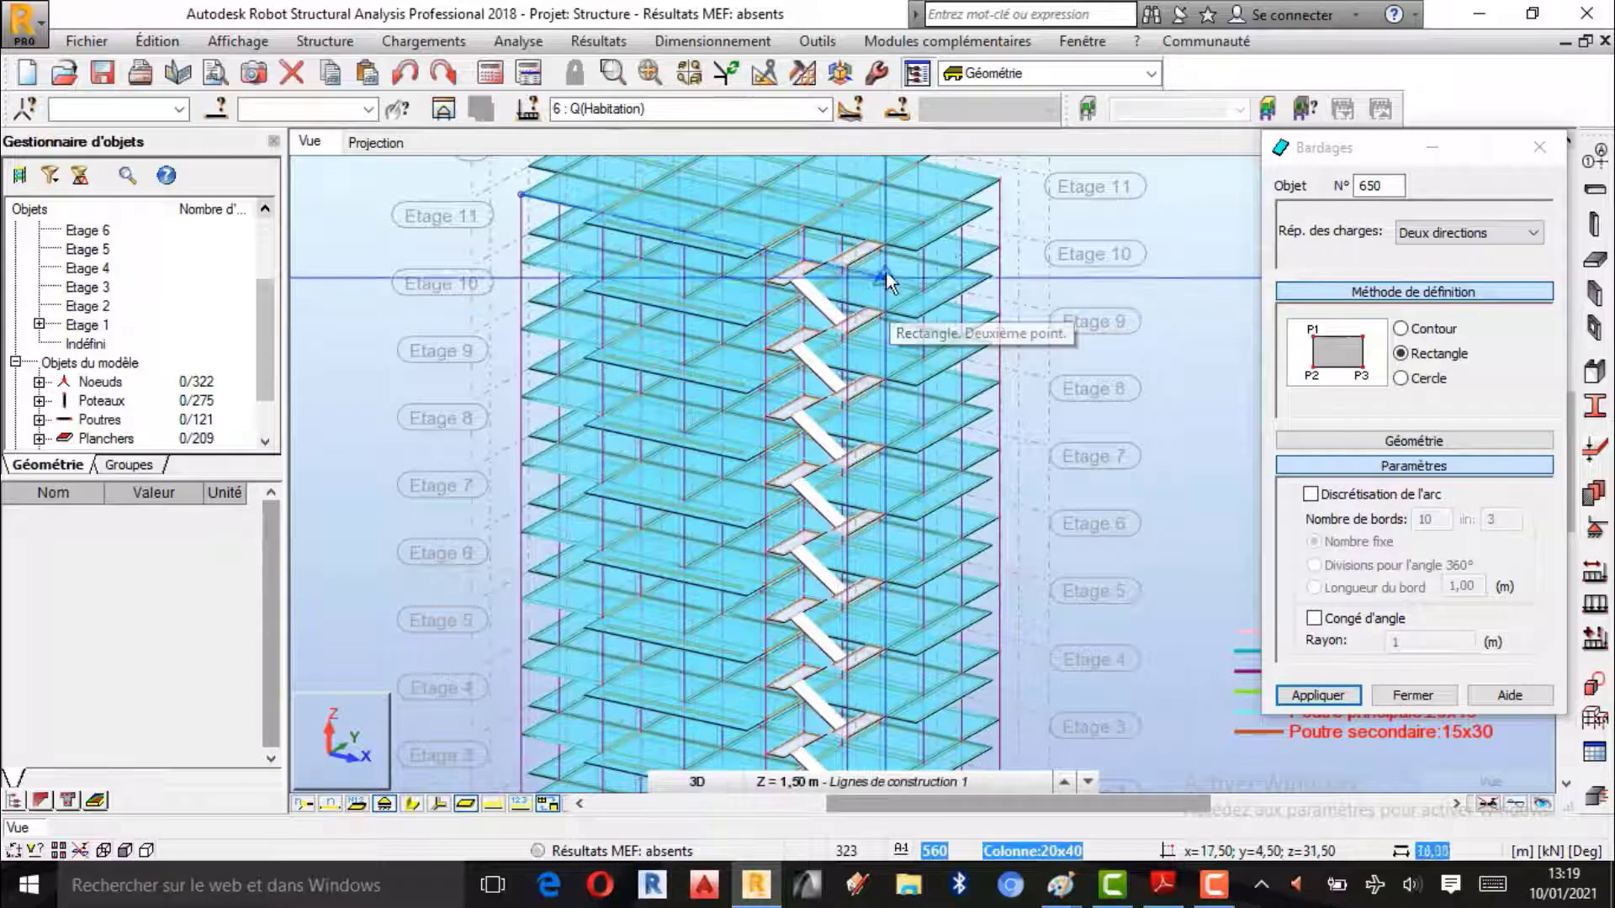
{"action": "scroll", "coordinate": [885, 270], "scroll_direction": "up", "scroll_amount": 4}
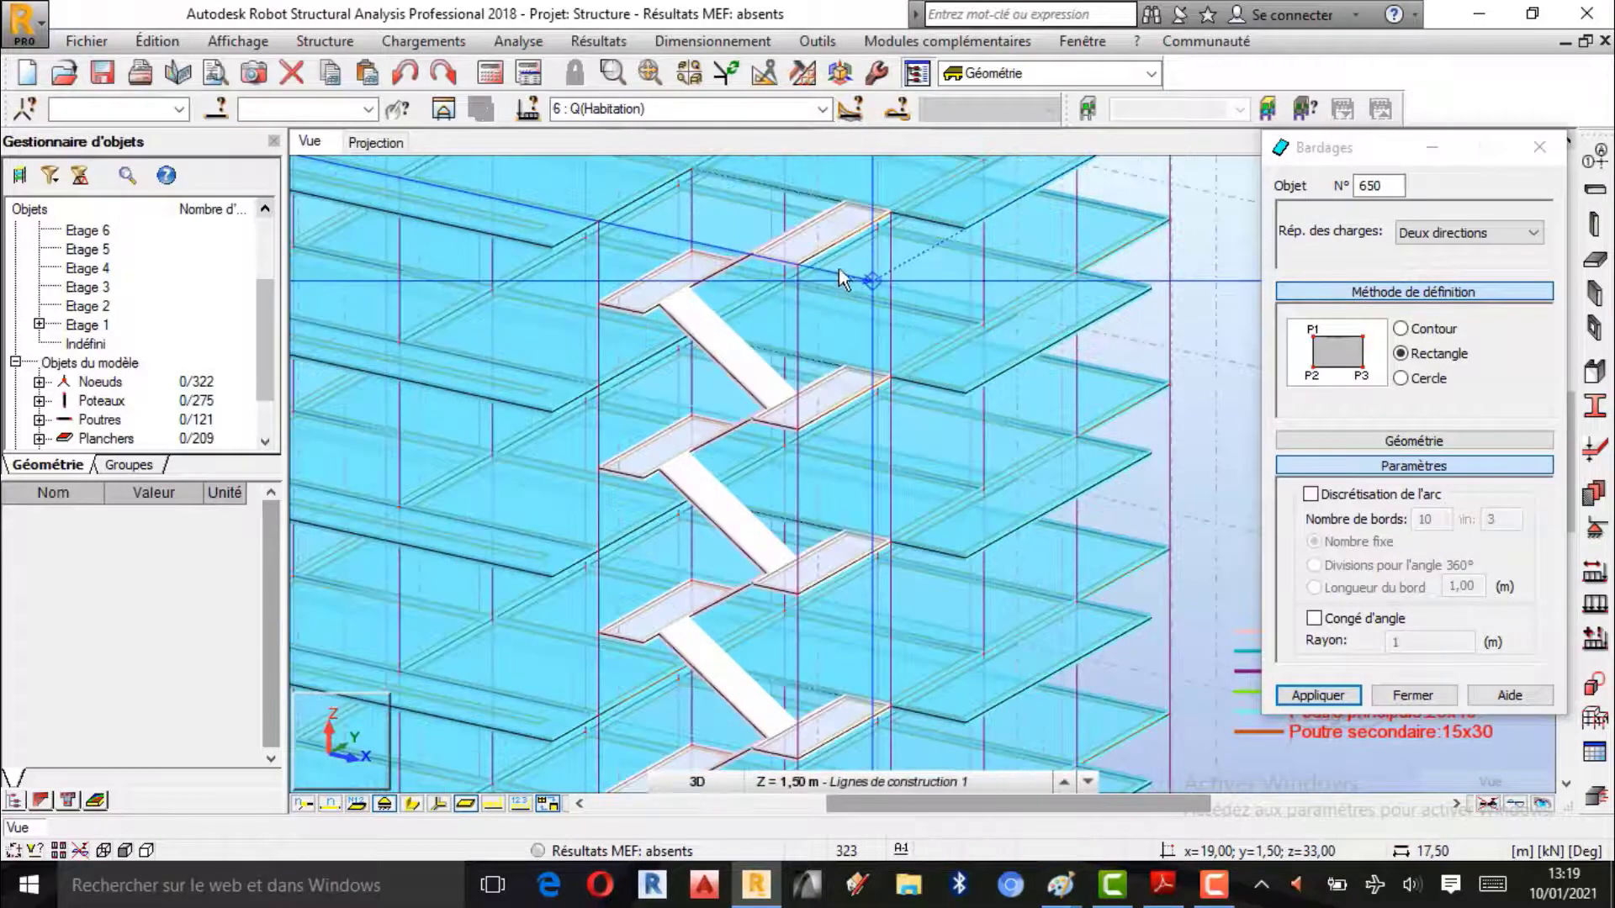
{"action": "scroll", "coordinate": [840, 269], "scroll_direction": "up", "scroll_amount": 1}
{"action": "scroll", "coordinate": [782, 265], "scroll_direction": "up", "scroll_amount": 2}
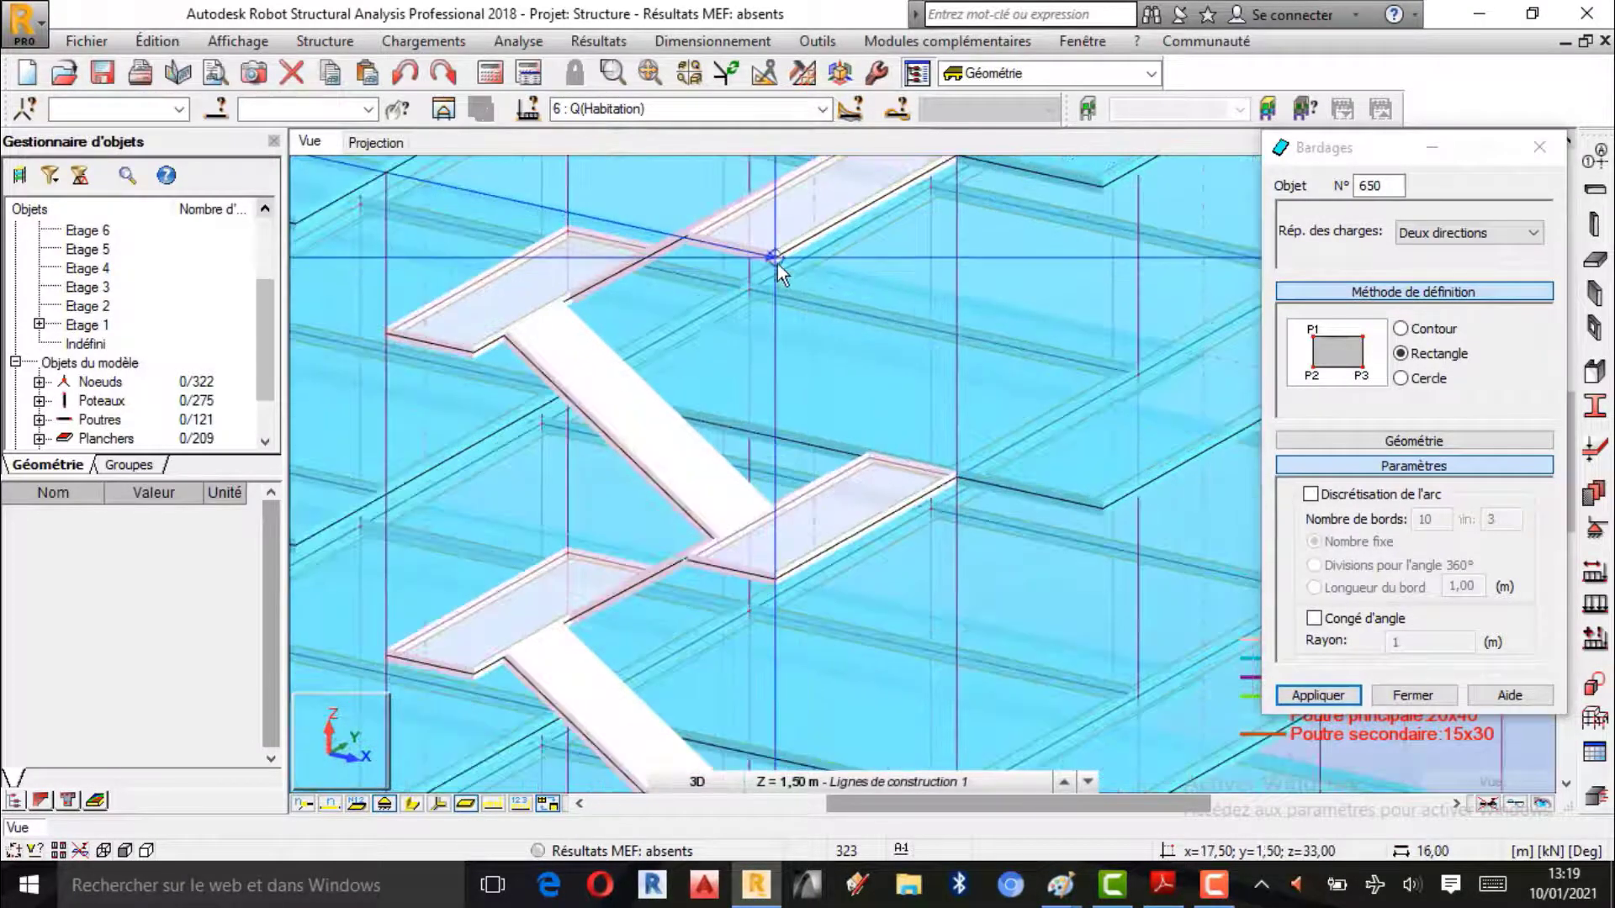
{"action": "scroll", "coordinate": [777, 264], "scroll_direction": "down", "scroll_amount": 2}
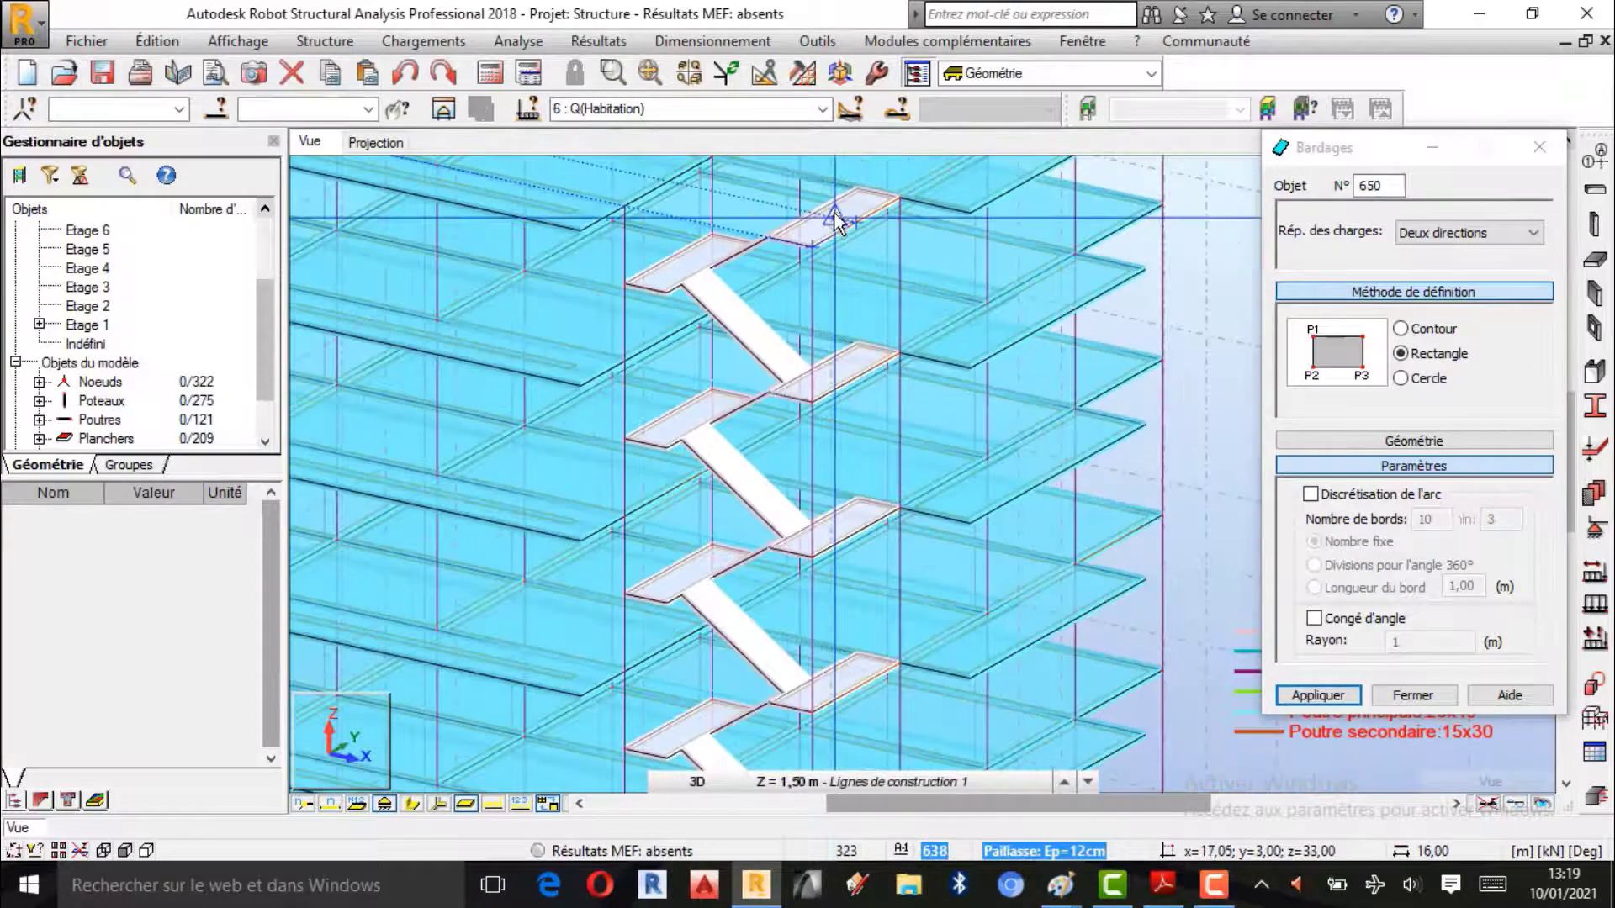
{"action": "scroll", "coordinate": [835, 221], "scroll_direction": "down", "scroll_amount": 5}
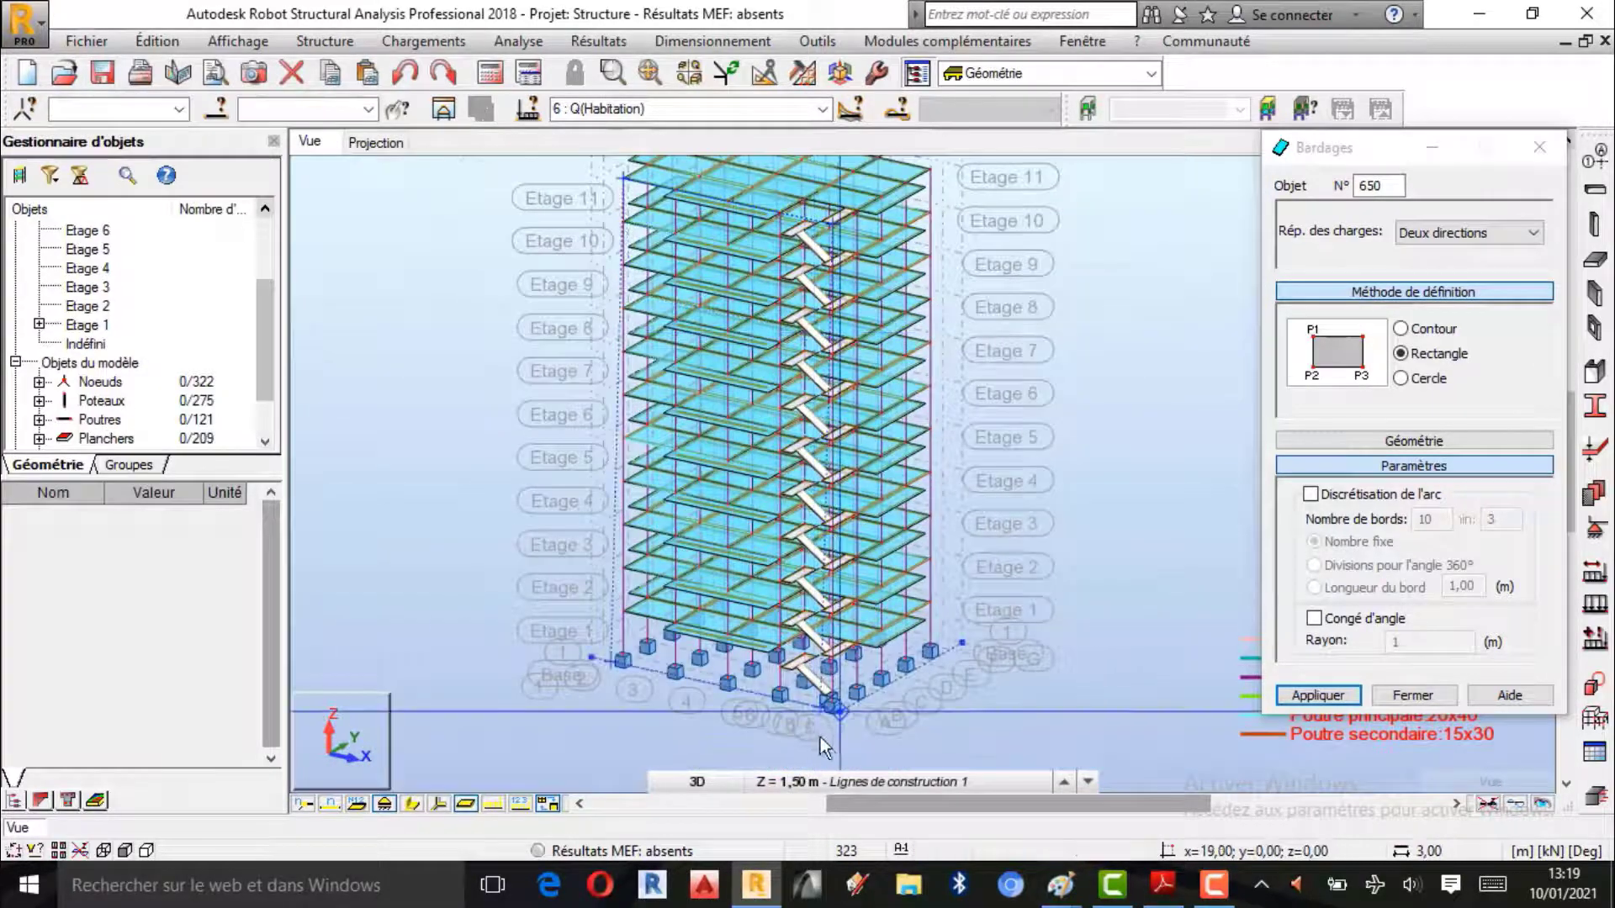
{"action": "scroll", "coordinate": [828, 736], "scroll_direction": "up", "scroll_amount": 6}
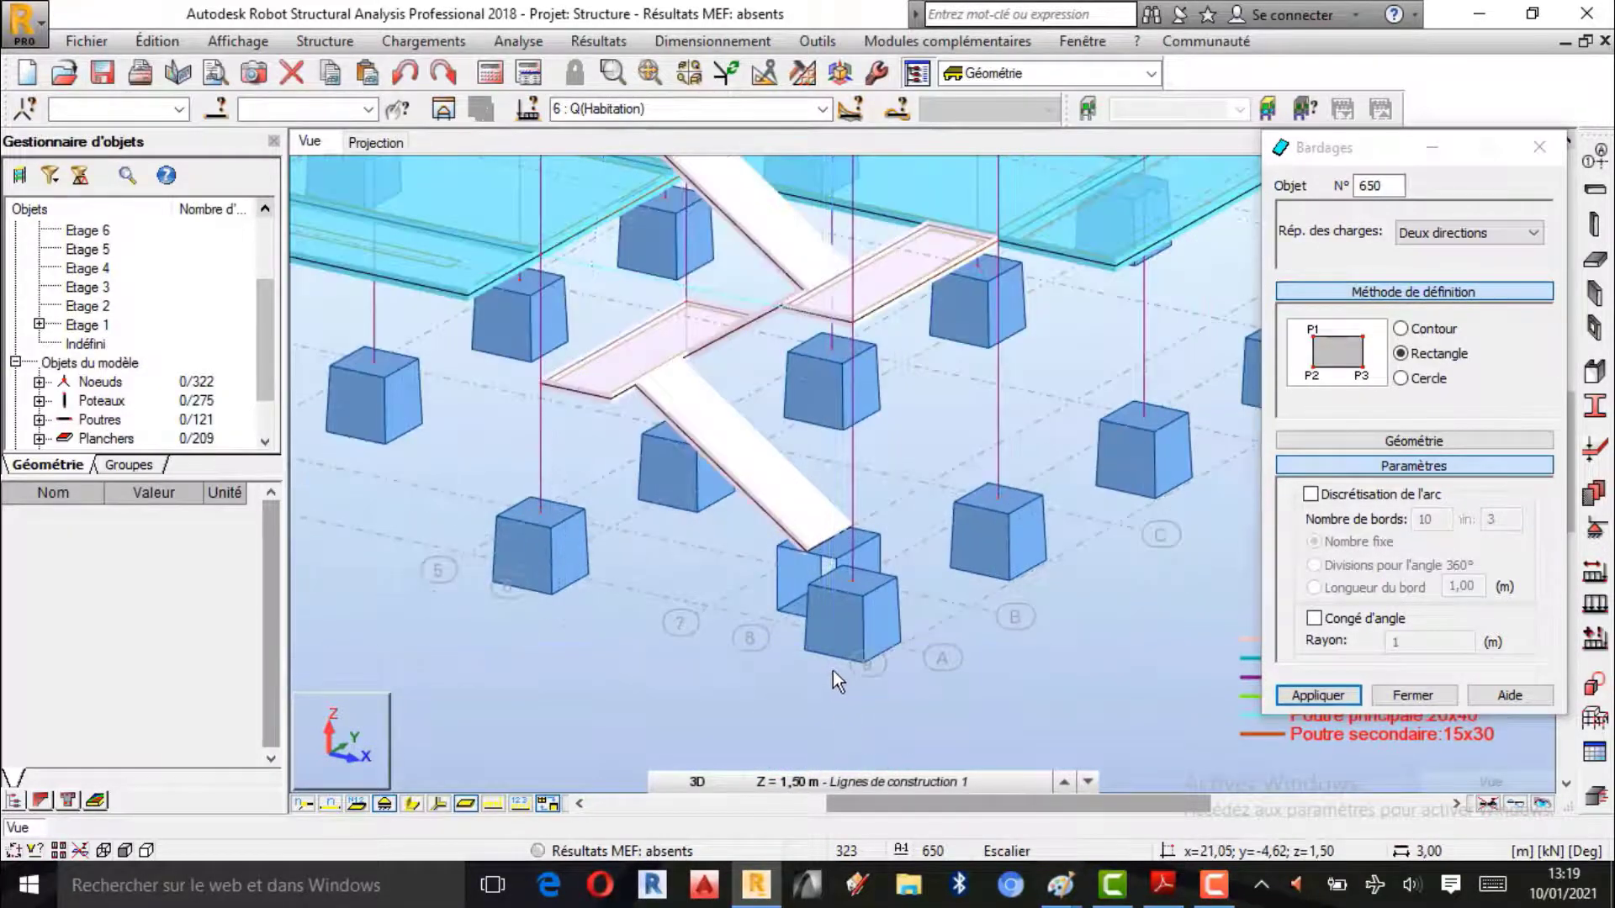
{"action": "scroll", "coordinate": [833, 670], "scroll_direction": "up", "scroll_amount": 1}
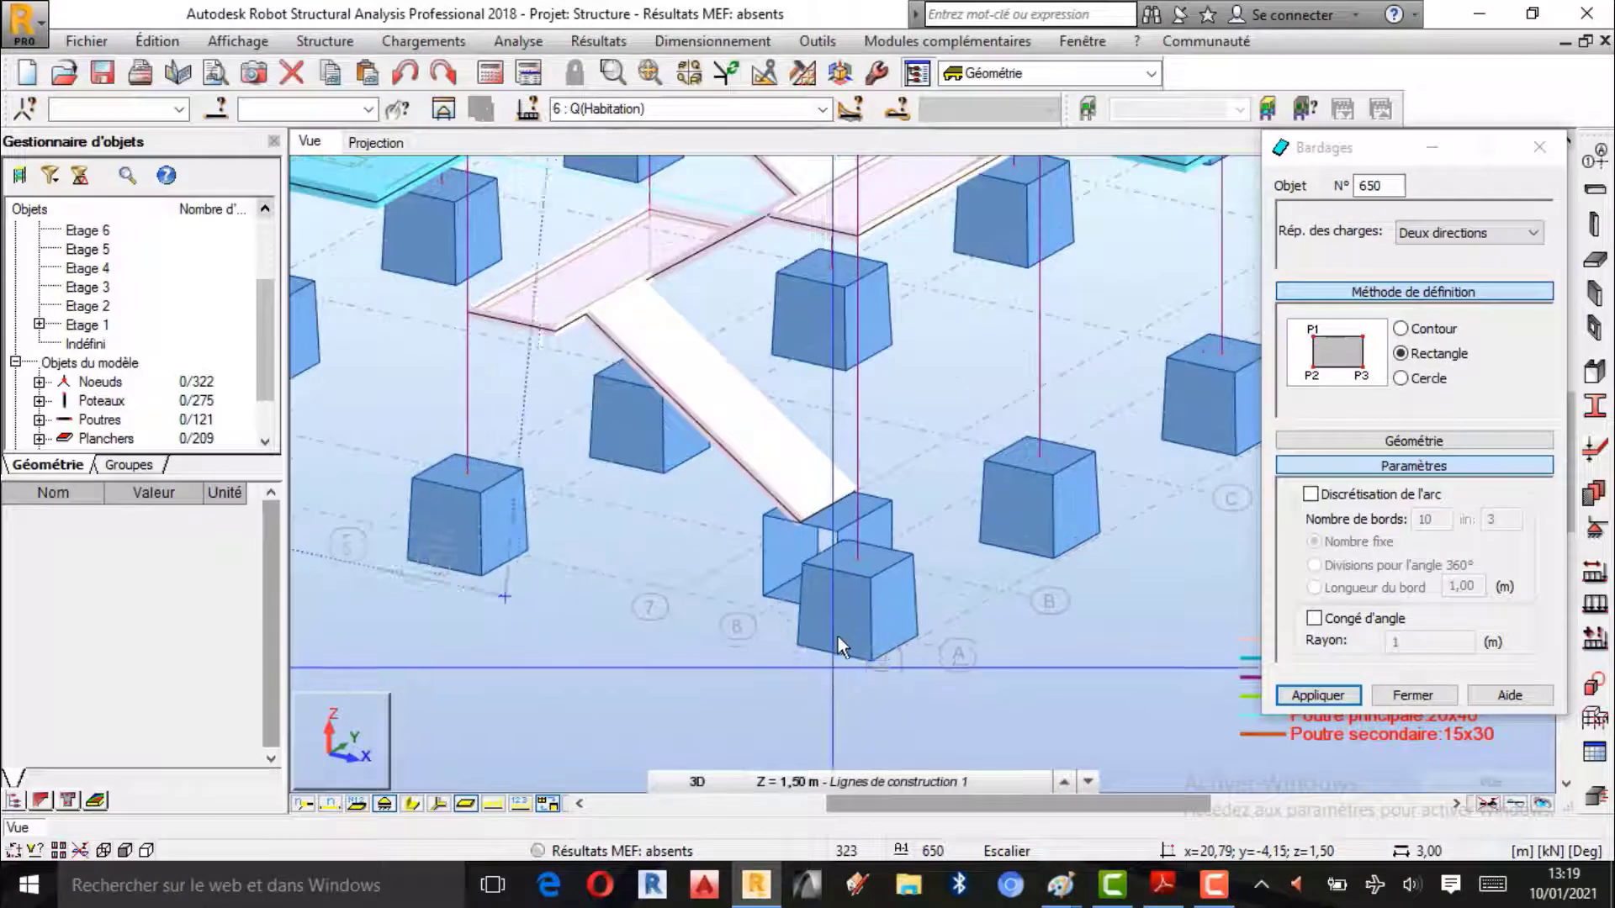
{"action": "left_click", "coordinate": [856, 558]}
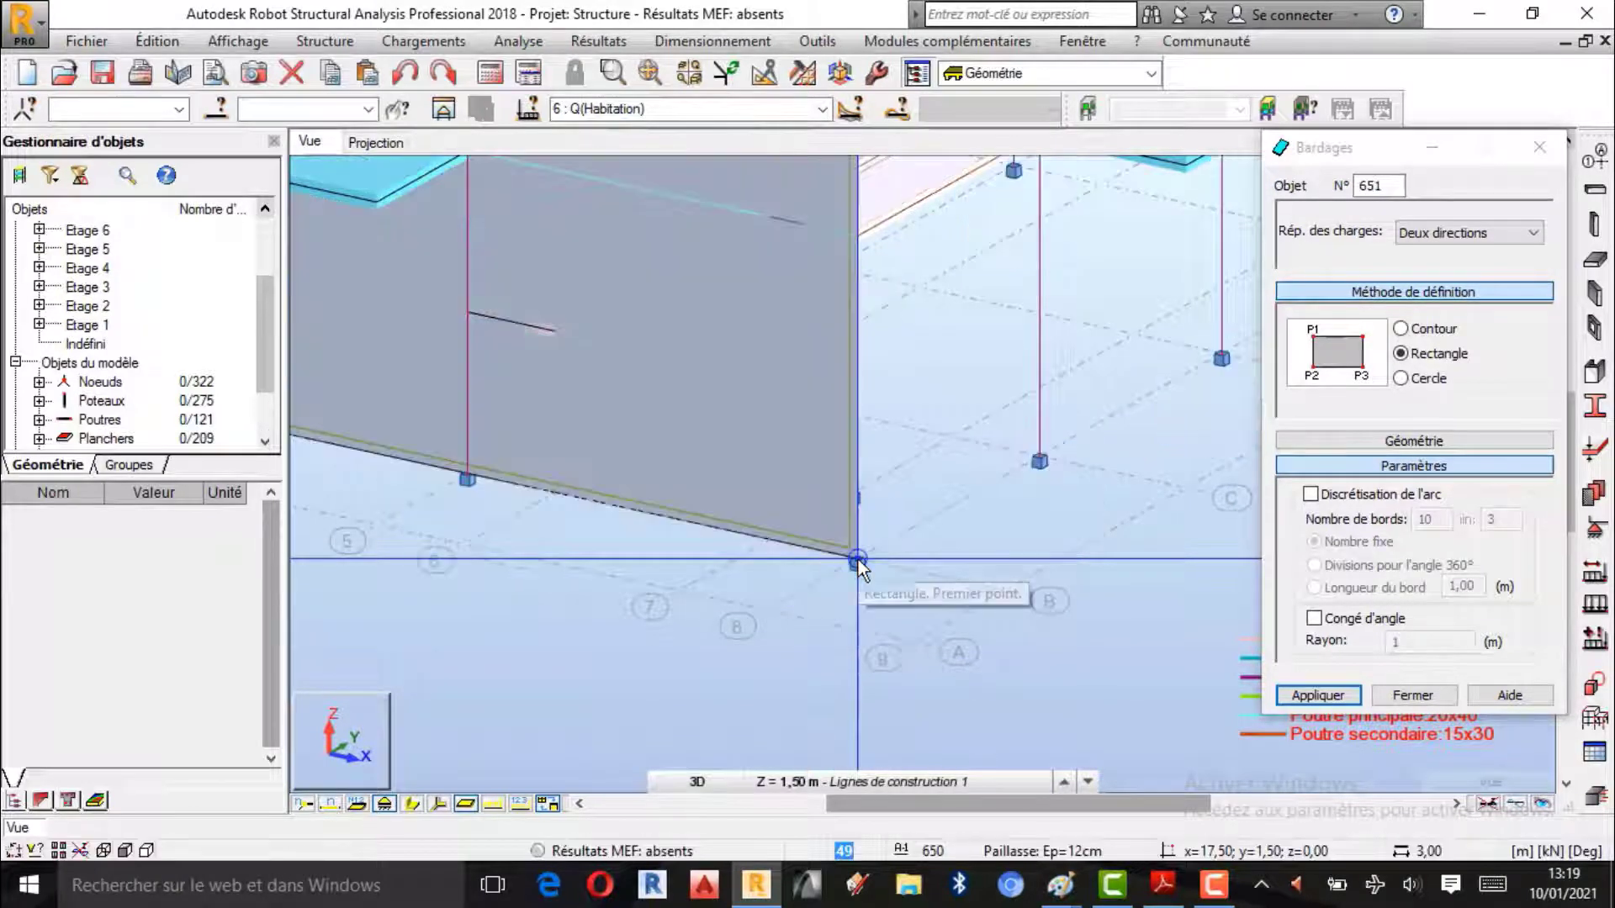
Step: Check the cladding over the full height of the front façade and close the cladding definition
{"action": "scroll", "coordinate": [879, 593], "scroll_direction": "down", "scroll_amount": 5}
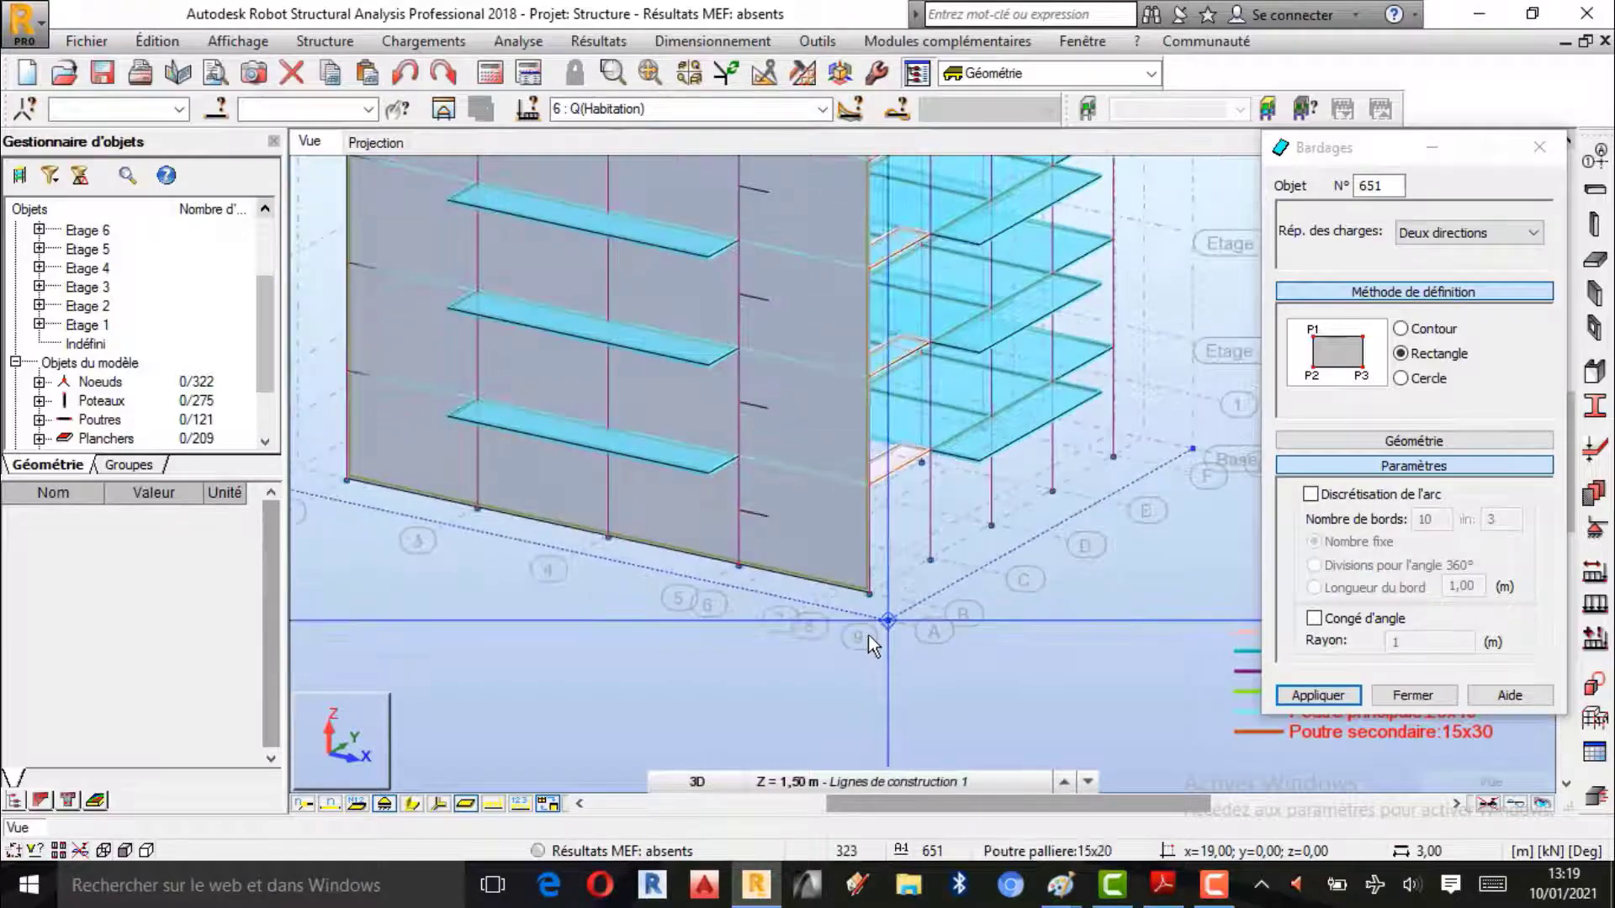
{"action": "scroll", "coordinate": [866, 641], "scroll_direction": "down", "scroll_amount": 2}
{"action": "scroll", "coordinate": [883, 320], "scroll_direction": "up", "scroll_amount": 3}
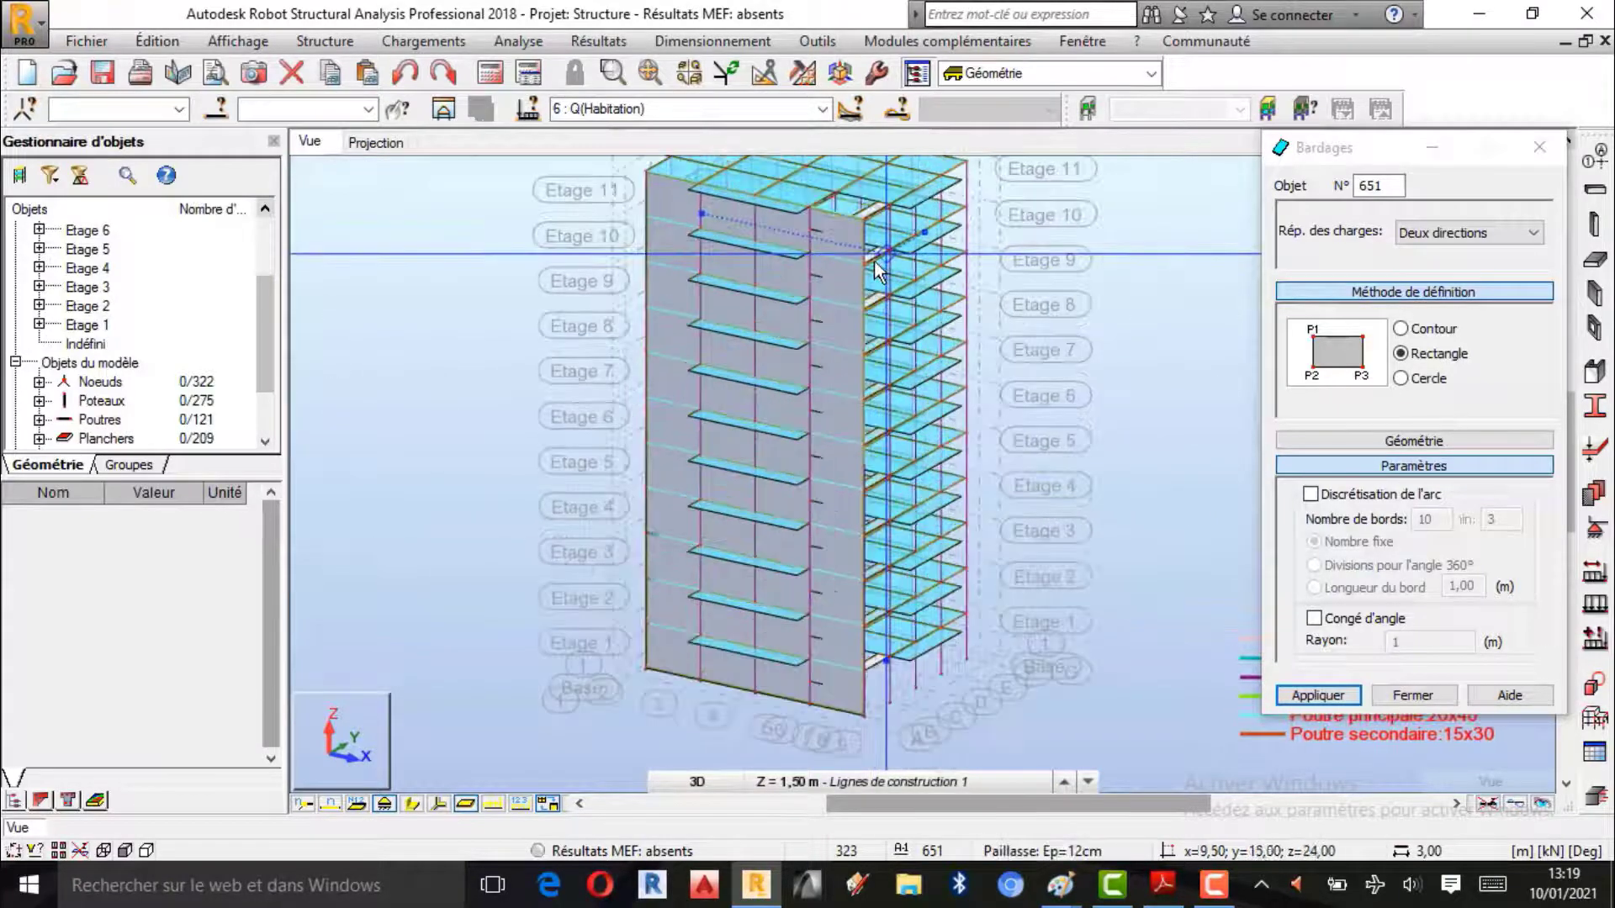
{"action": "scroll", "coordinate": [858, 314], "scroll_direction": "down", "scroll_amount": 2}
{"action": "scroll", "coordinate": [816, 303], "scroll_direction": "up", "scroll_amount": 2}
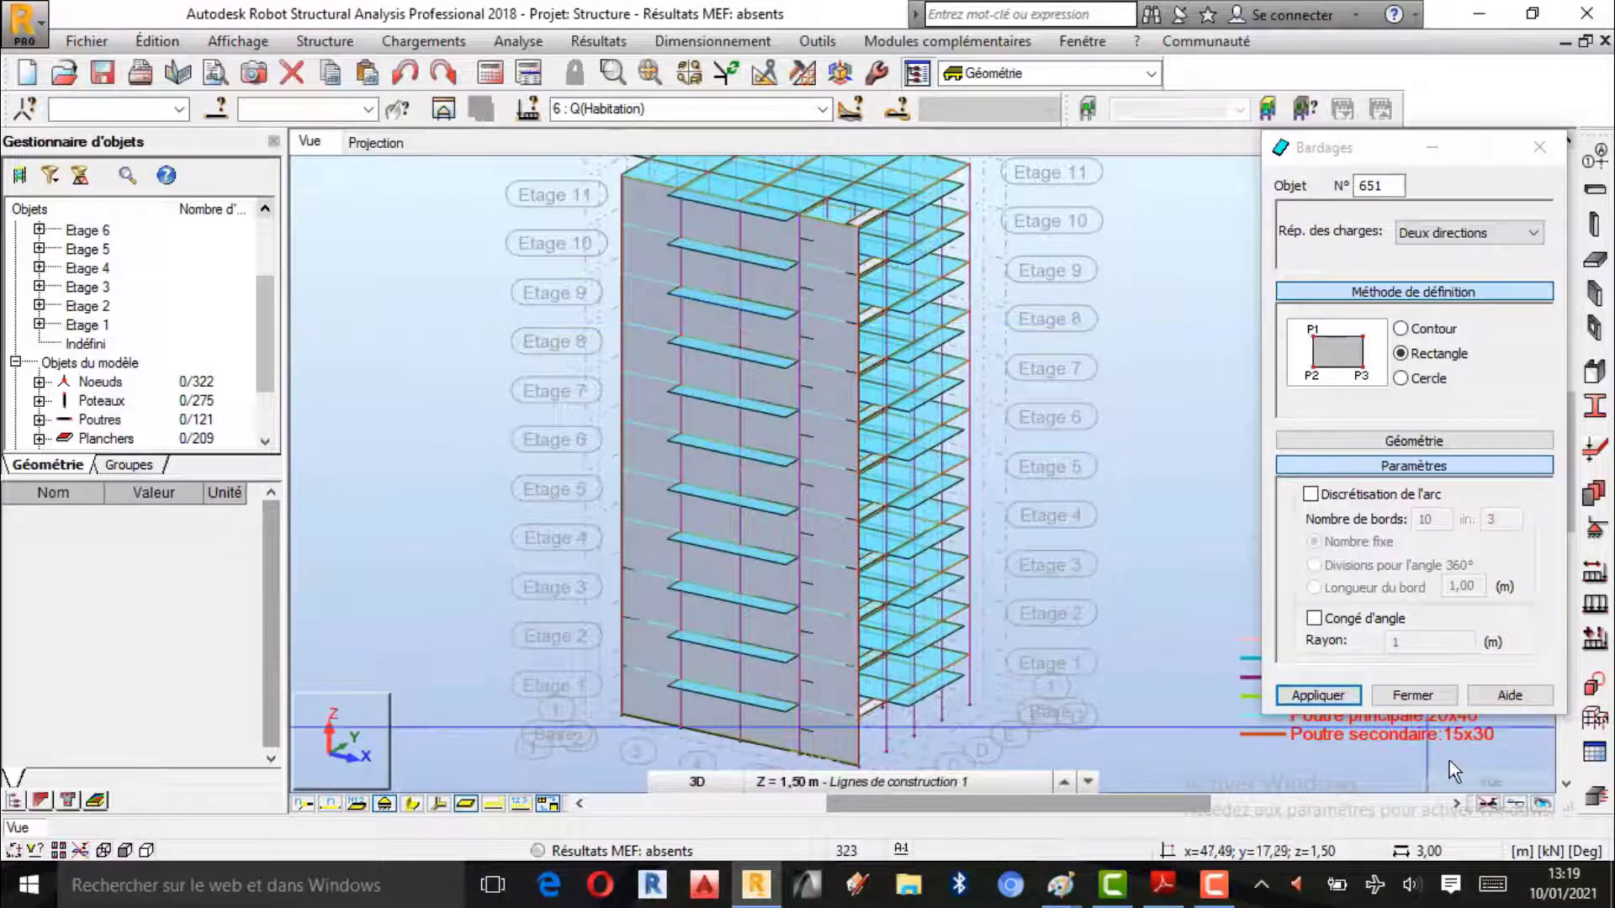
{"action": "left_click", "coordinate": [1410, 698]}
{"action": "scroll", "coordinate": [1061, 479], "scroll_direction": "down", "scroll_amount": 1}
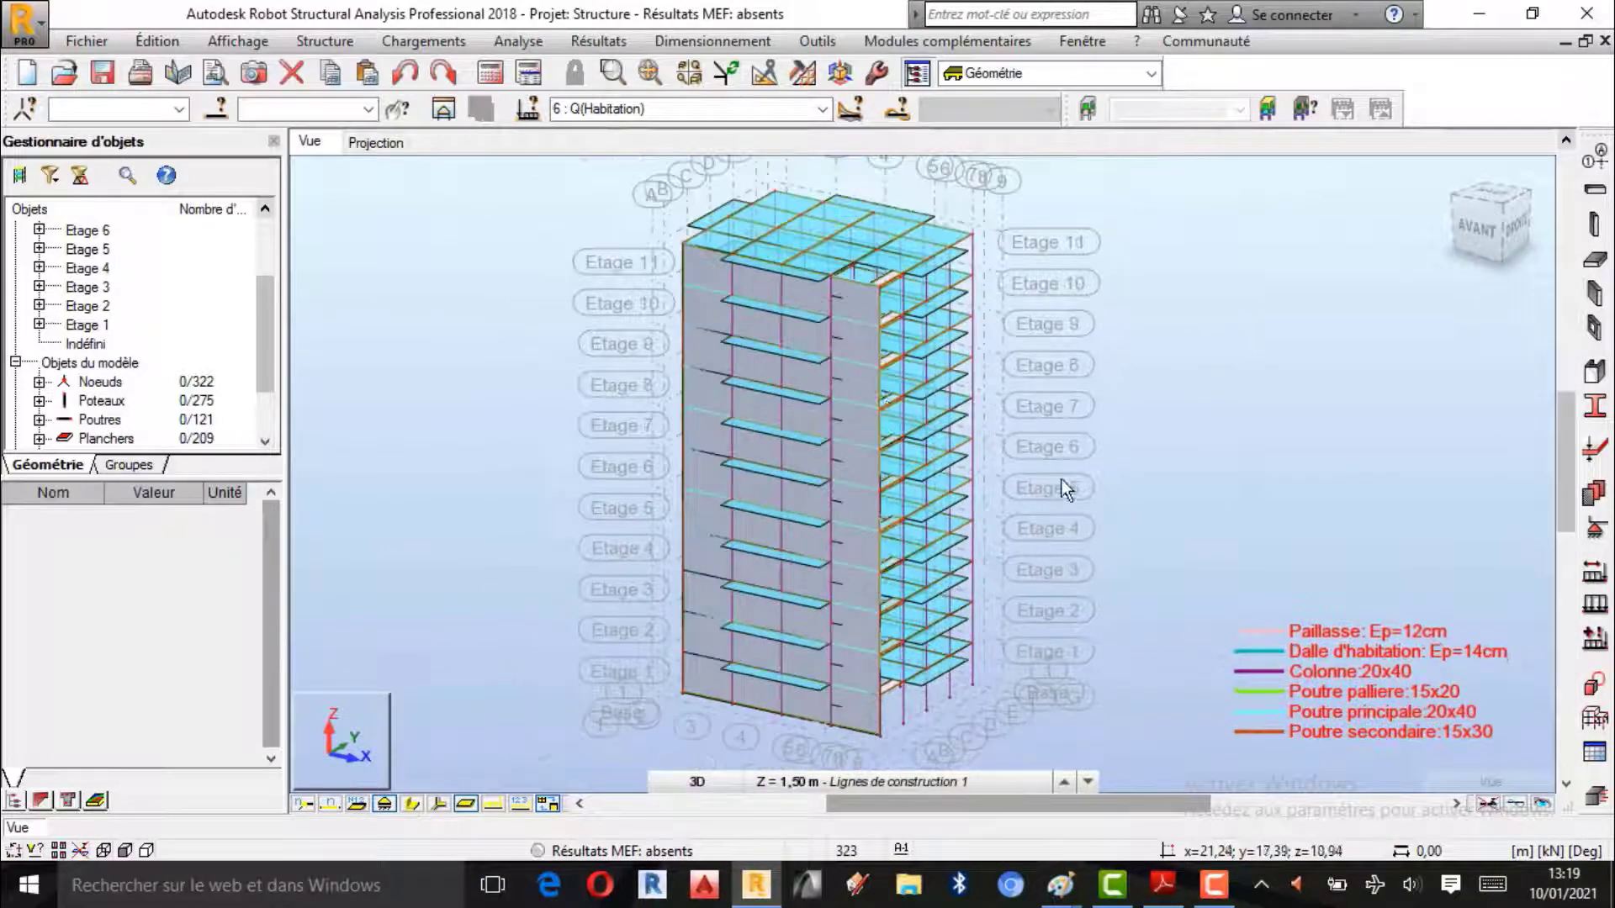
{"action": "scroll", "coordinate": [887, 391], "scroll_direction": "up", "scroll_amount": 1}
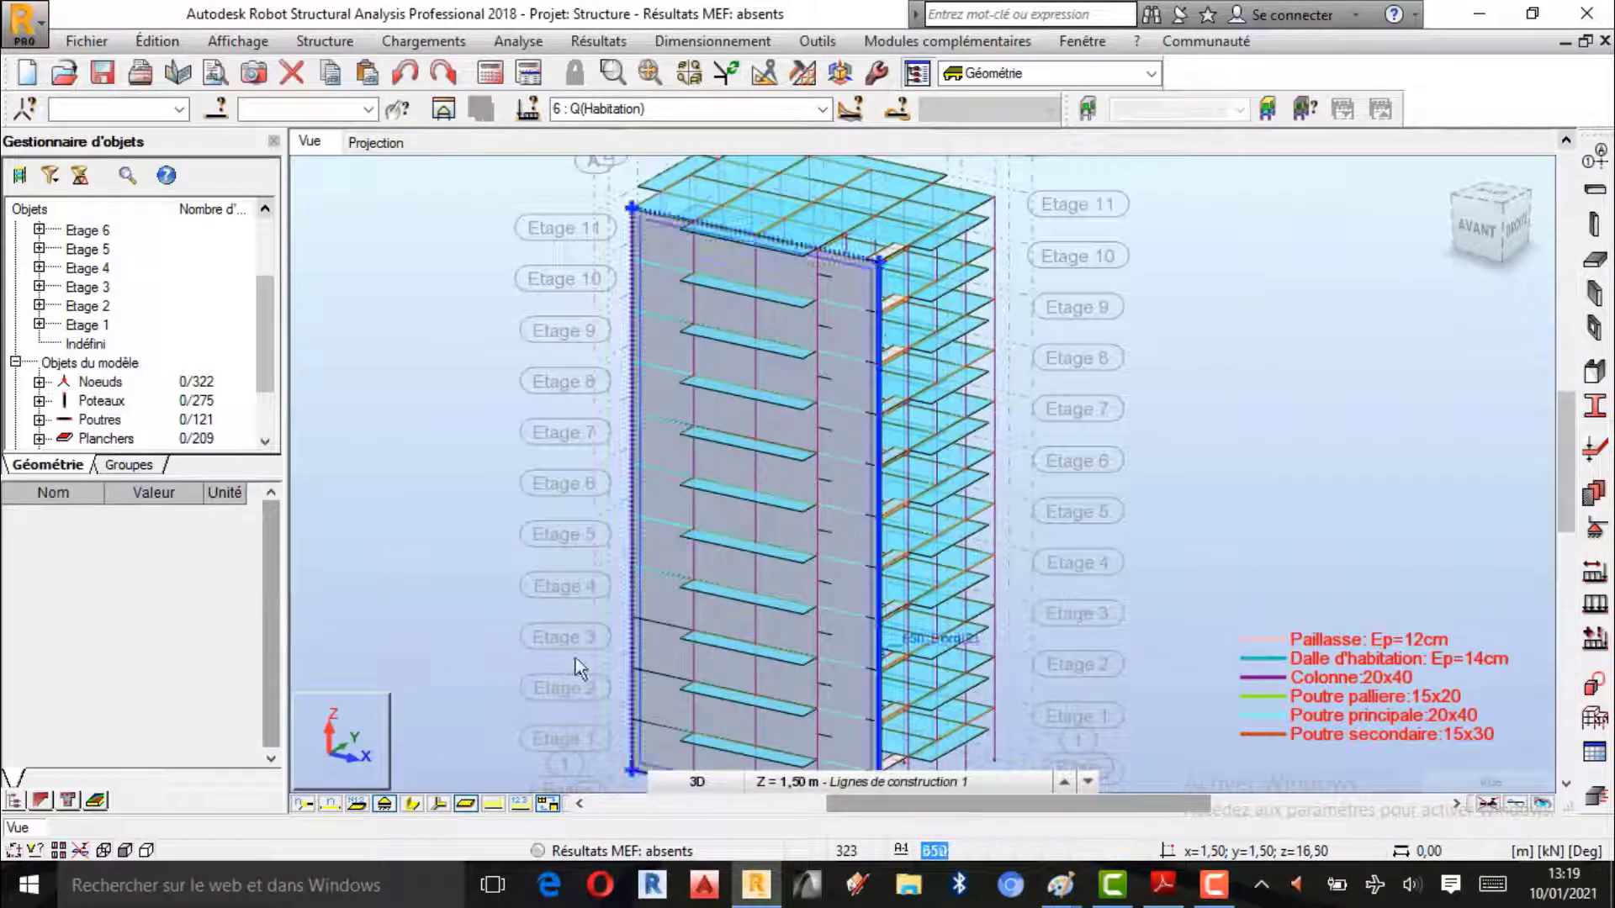
Step: Display the section shapes of the columns and beams and examine how they support the front cladding
{"action": "left_click", "coordinate": [413, 805]}
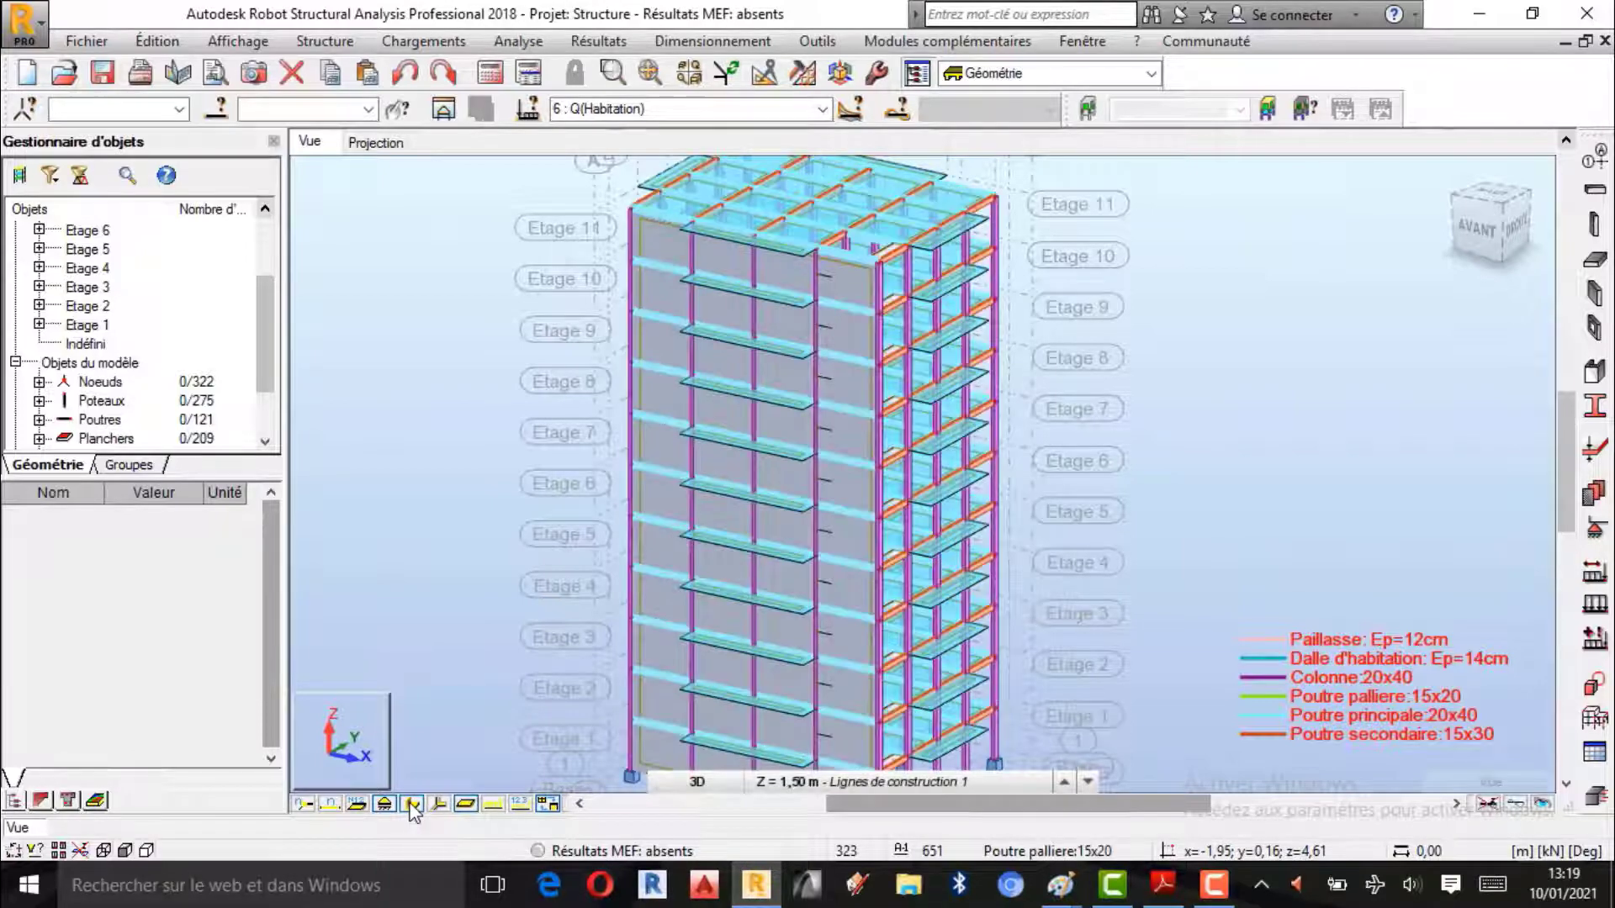
{"action": "scroll", "coordinate": [908, 395], "scroll_direction": "up", "scroll_amount": 1}
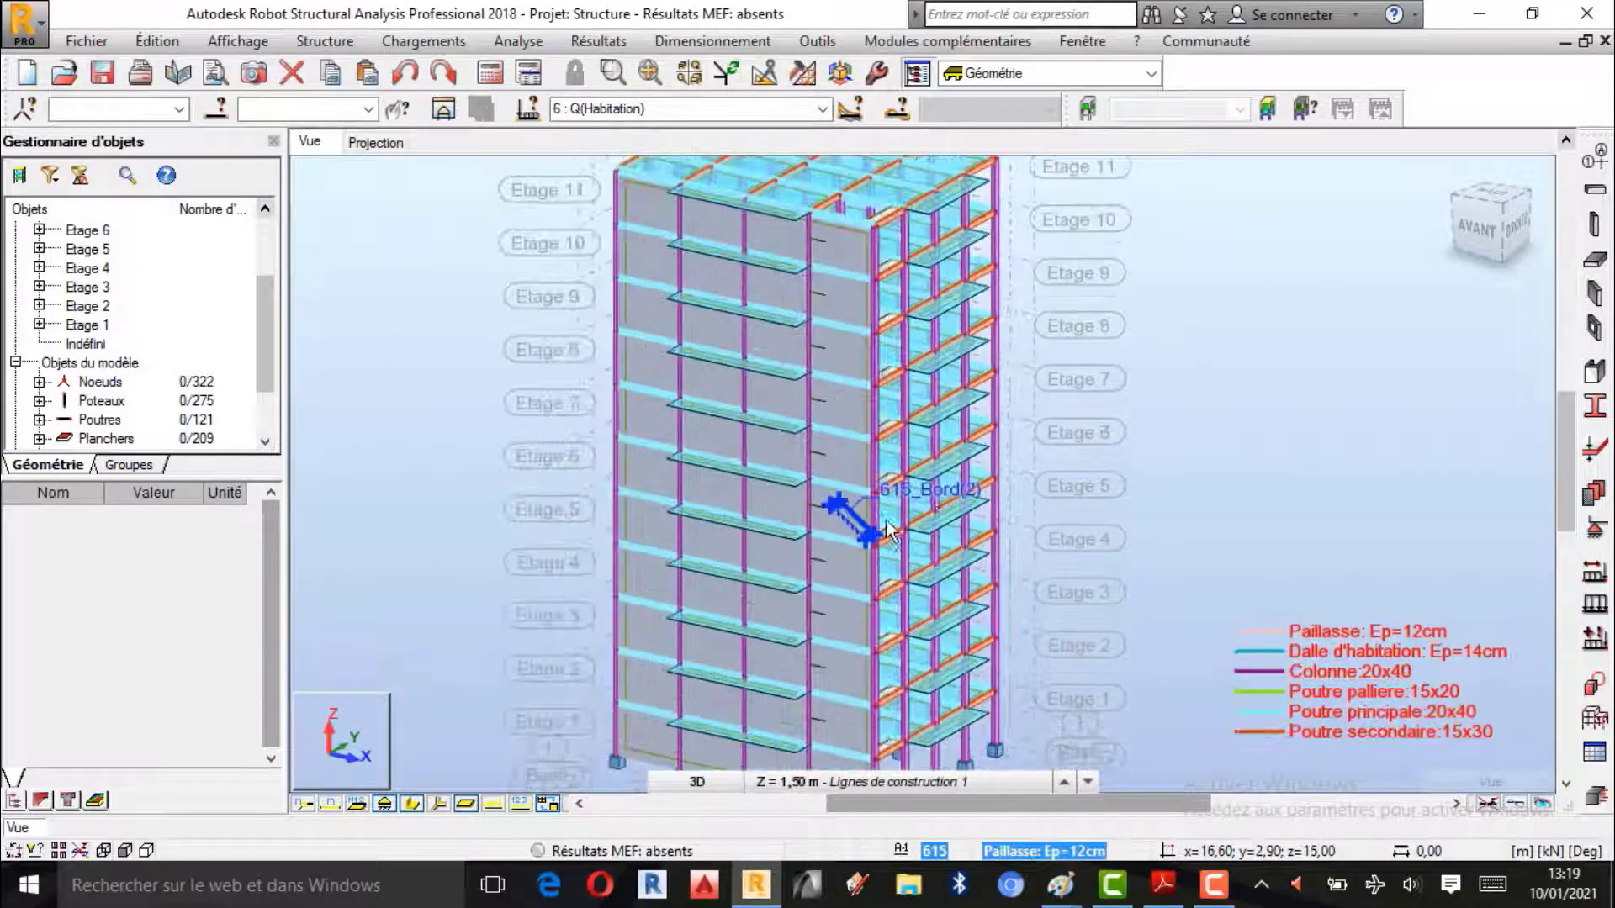
{"action": "scroll", "coordinate": [861, 422], "scroll_direction": "down", "scroll_amount": 2}
{"action": "scroll", "coordinate": [862, 421], "scroll_direction": "up", "scroll_amount": 2}
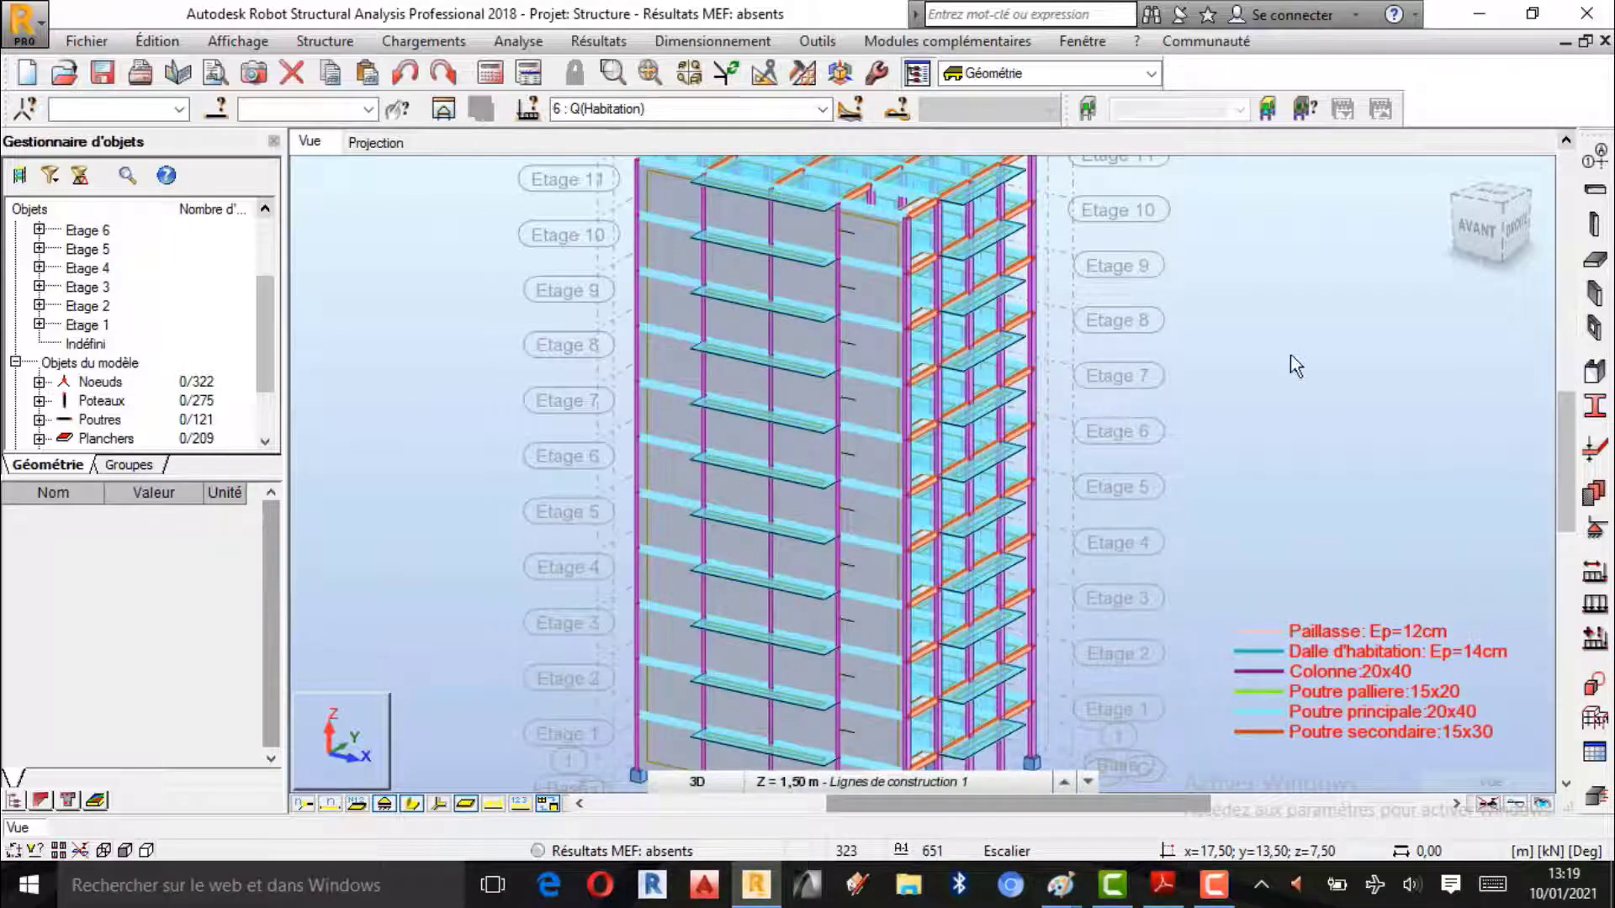
{"action": "scroll", "coordinate": [1291, 361], "scroll_direction": "down", "scroll_amount": 1}
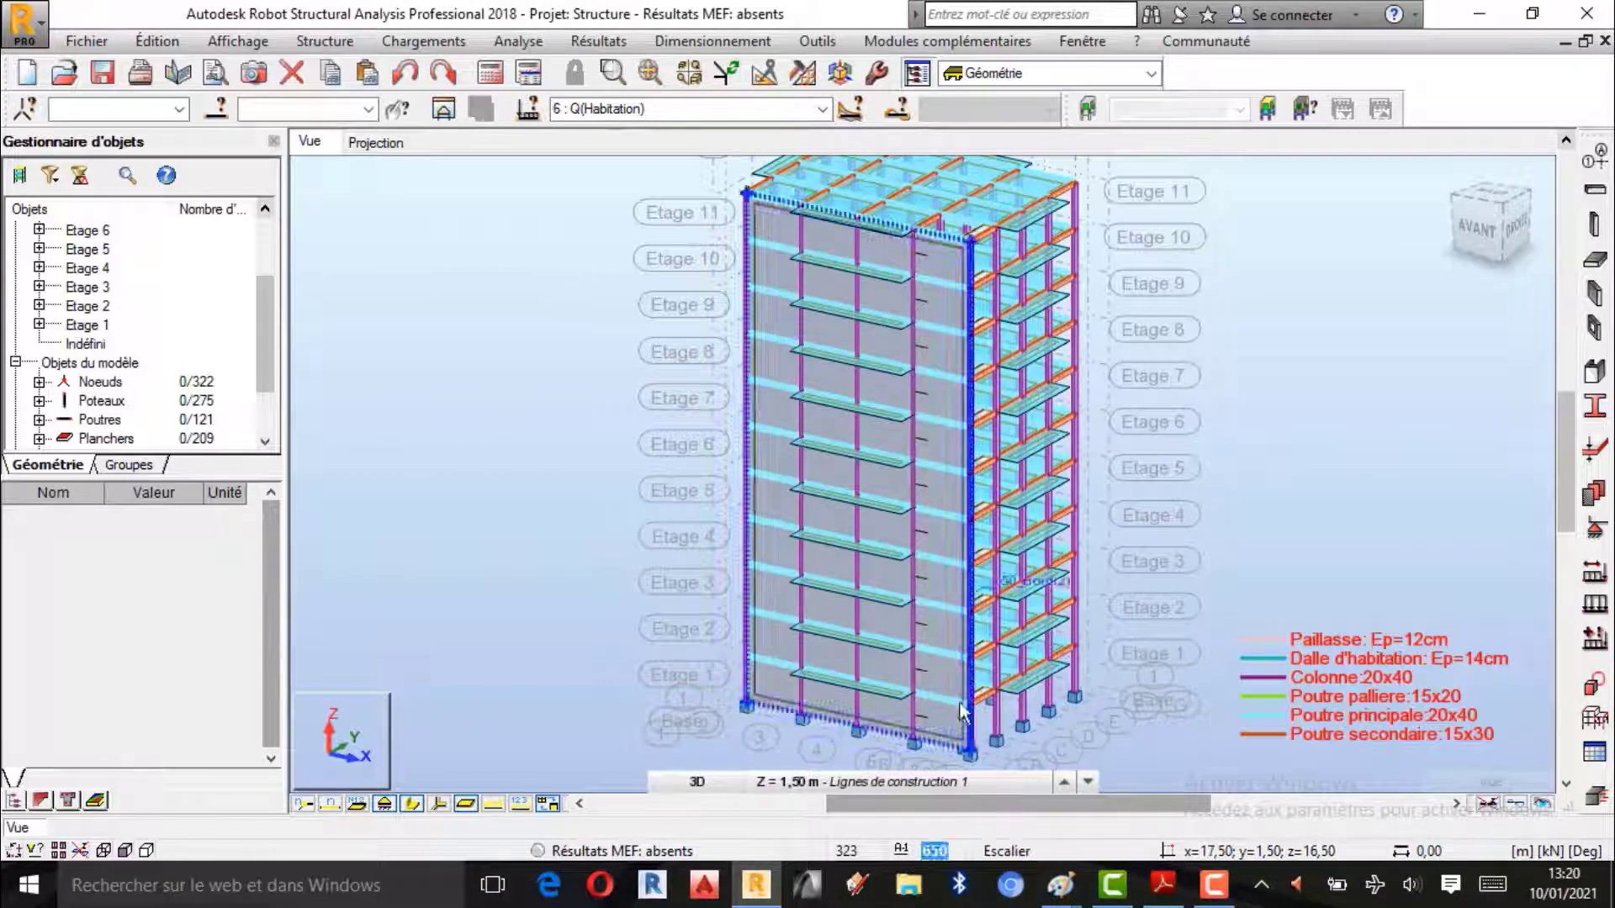
{"action": "mouse_move", "coordinate": [1058, 895]}
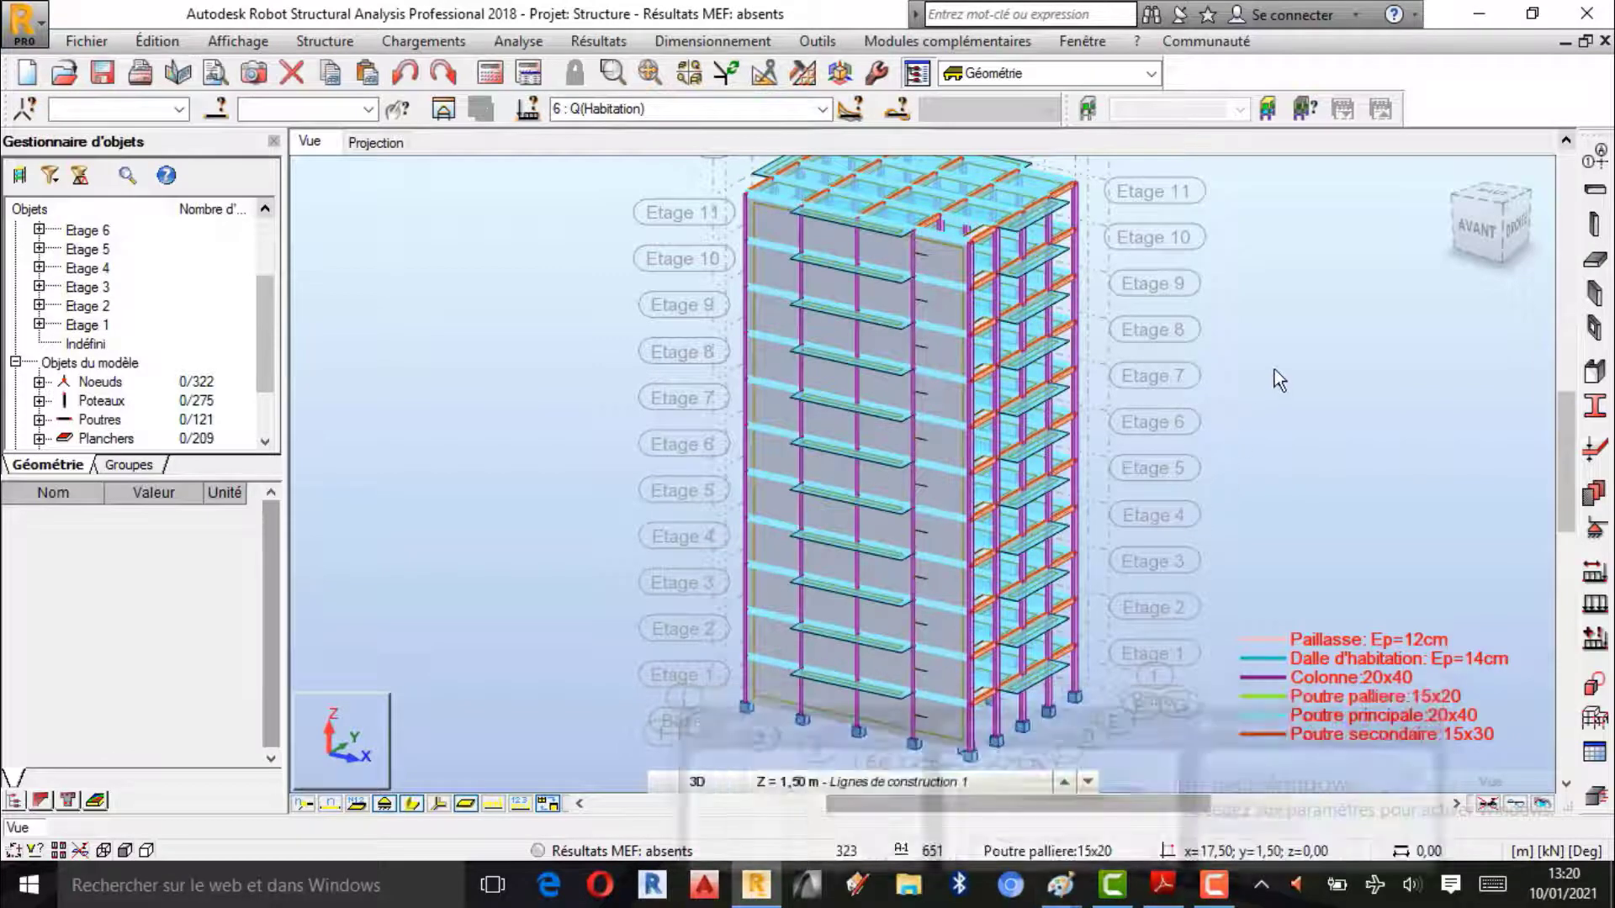
{"action": "scroll", "coordinate": [1199, 249], "scroll_direction": "up", "scroll_amount": 2}
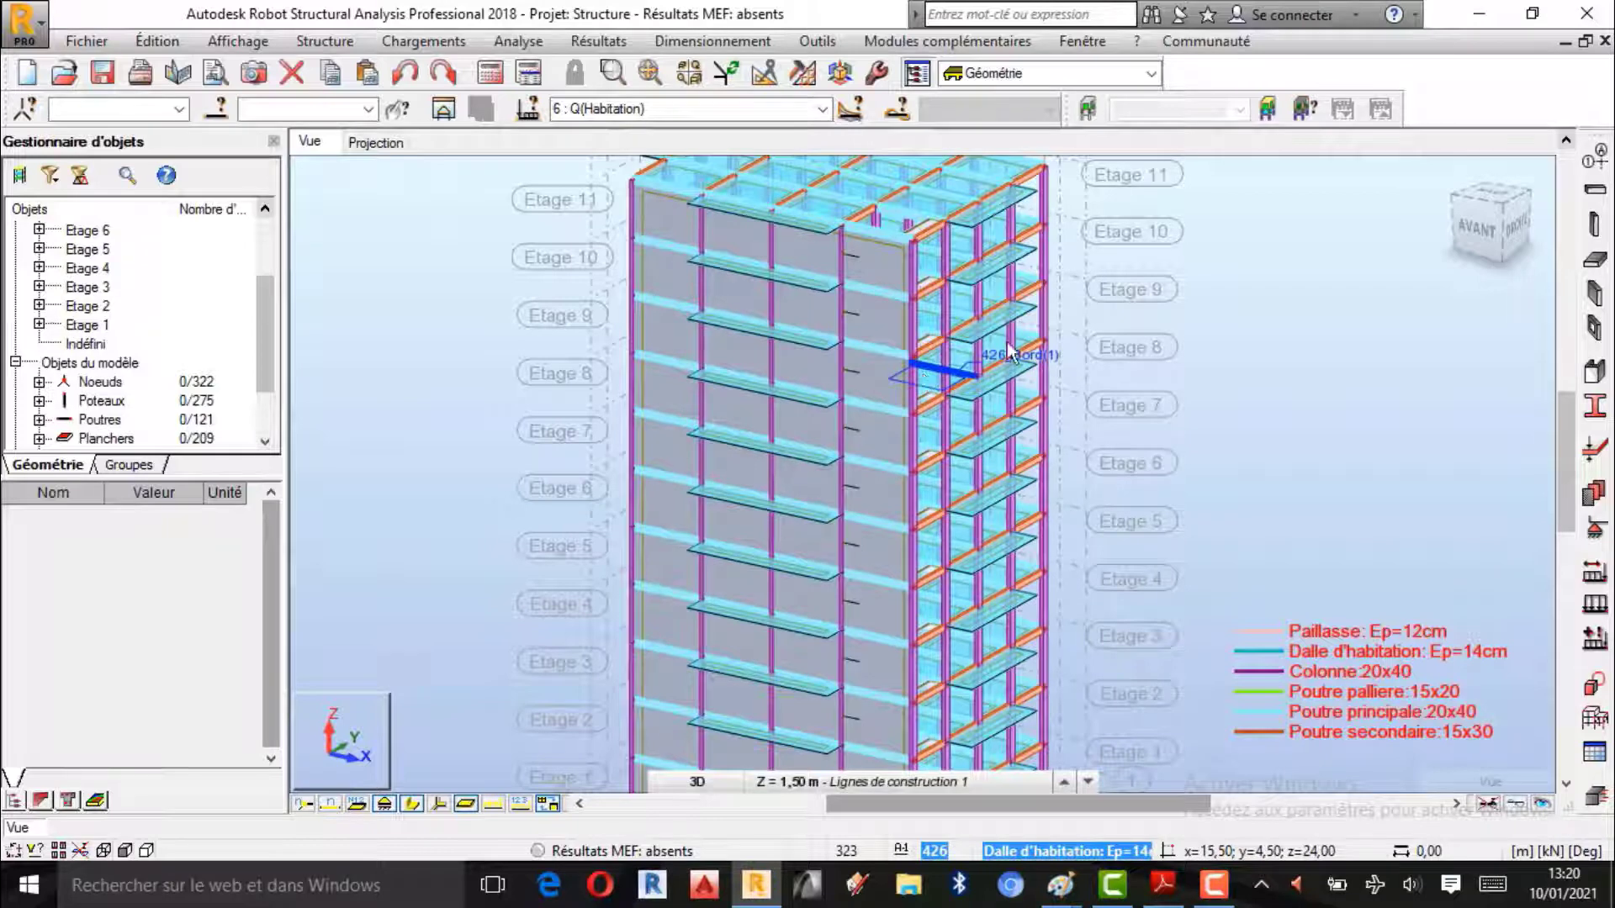
{"action": "scroll", "coordinate": [925, 381], "scroll_direction": "down", "scroll_amount": 1}
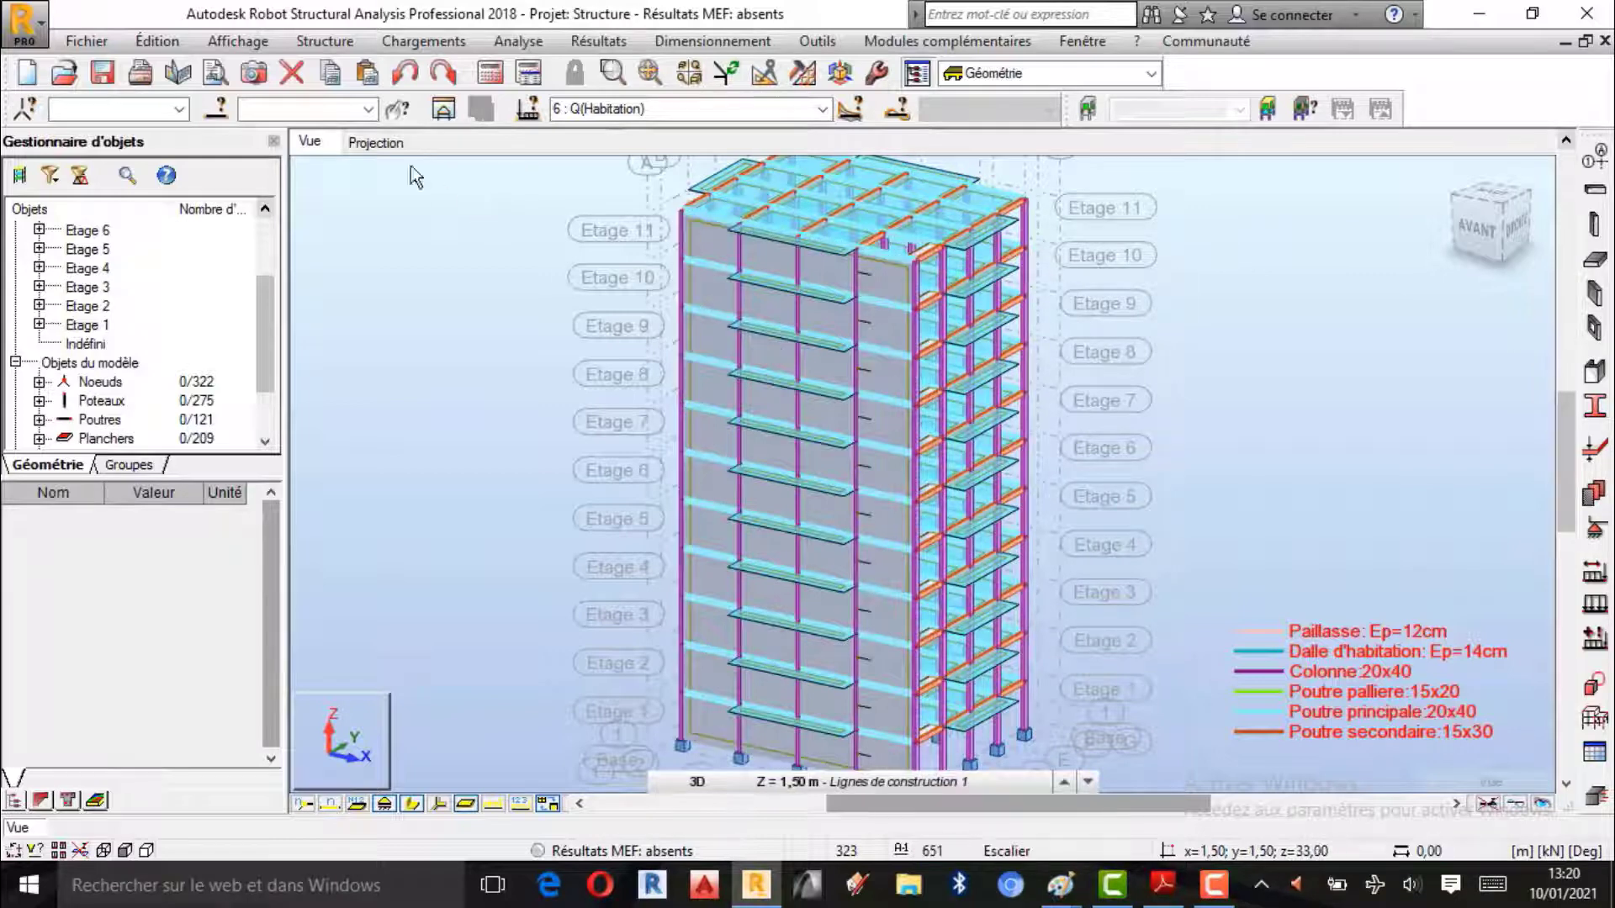
{"action": "left_click", "coordinate": [261, 52]}
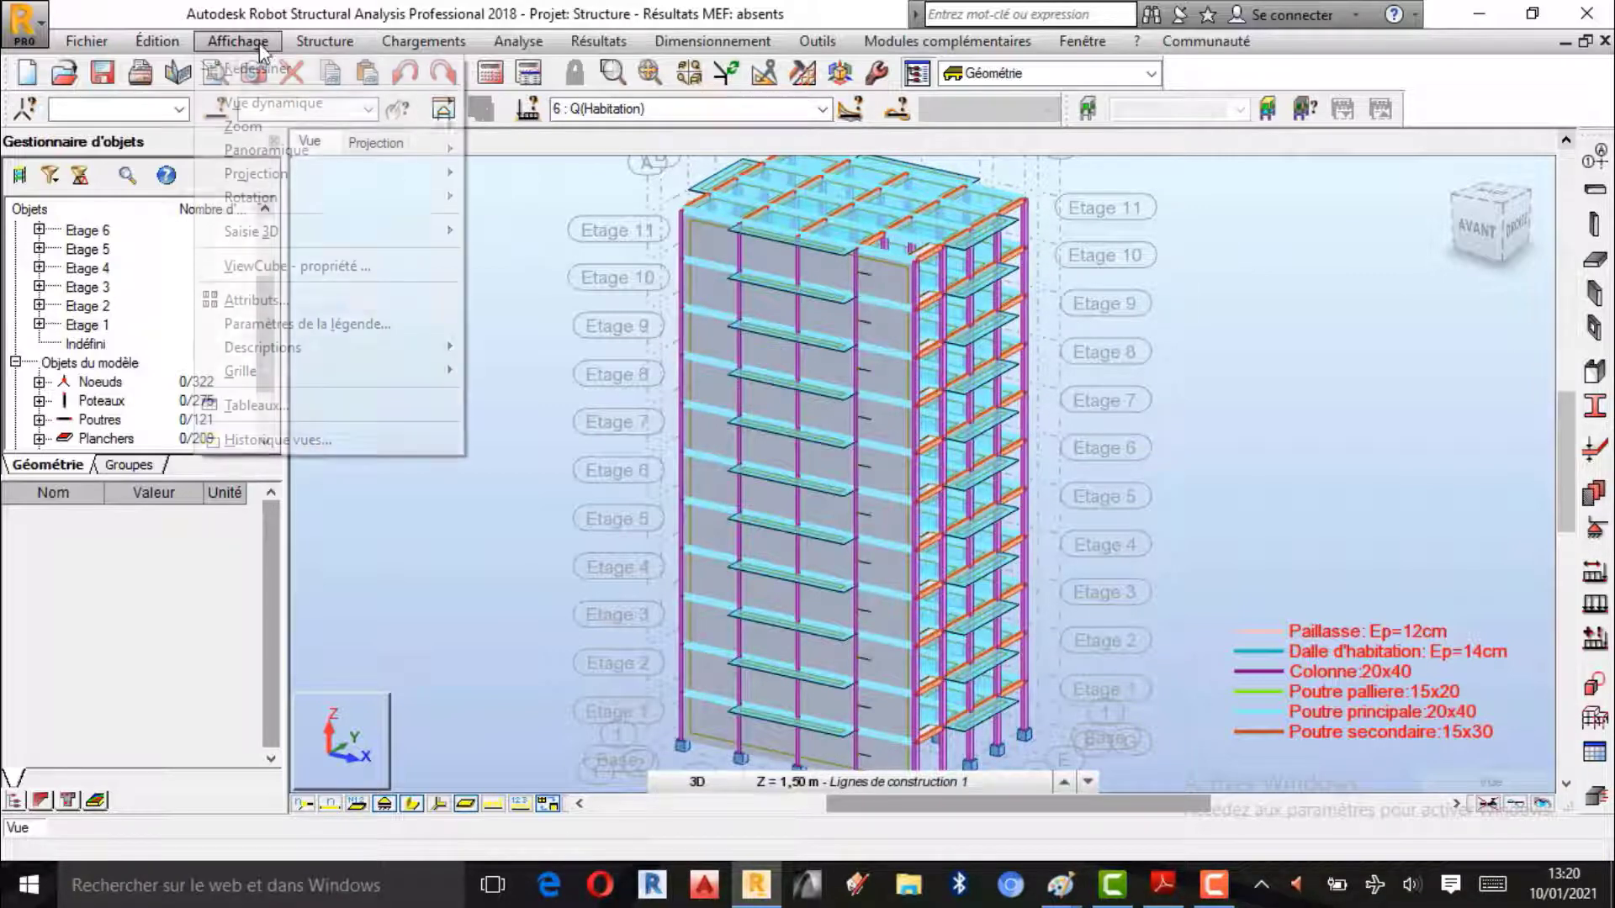
{"action": "mouse_move", "coordinate": [325, 47]}
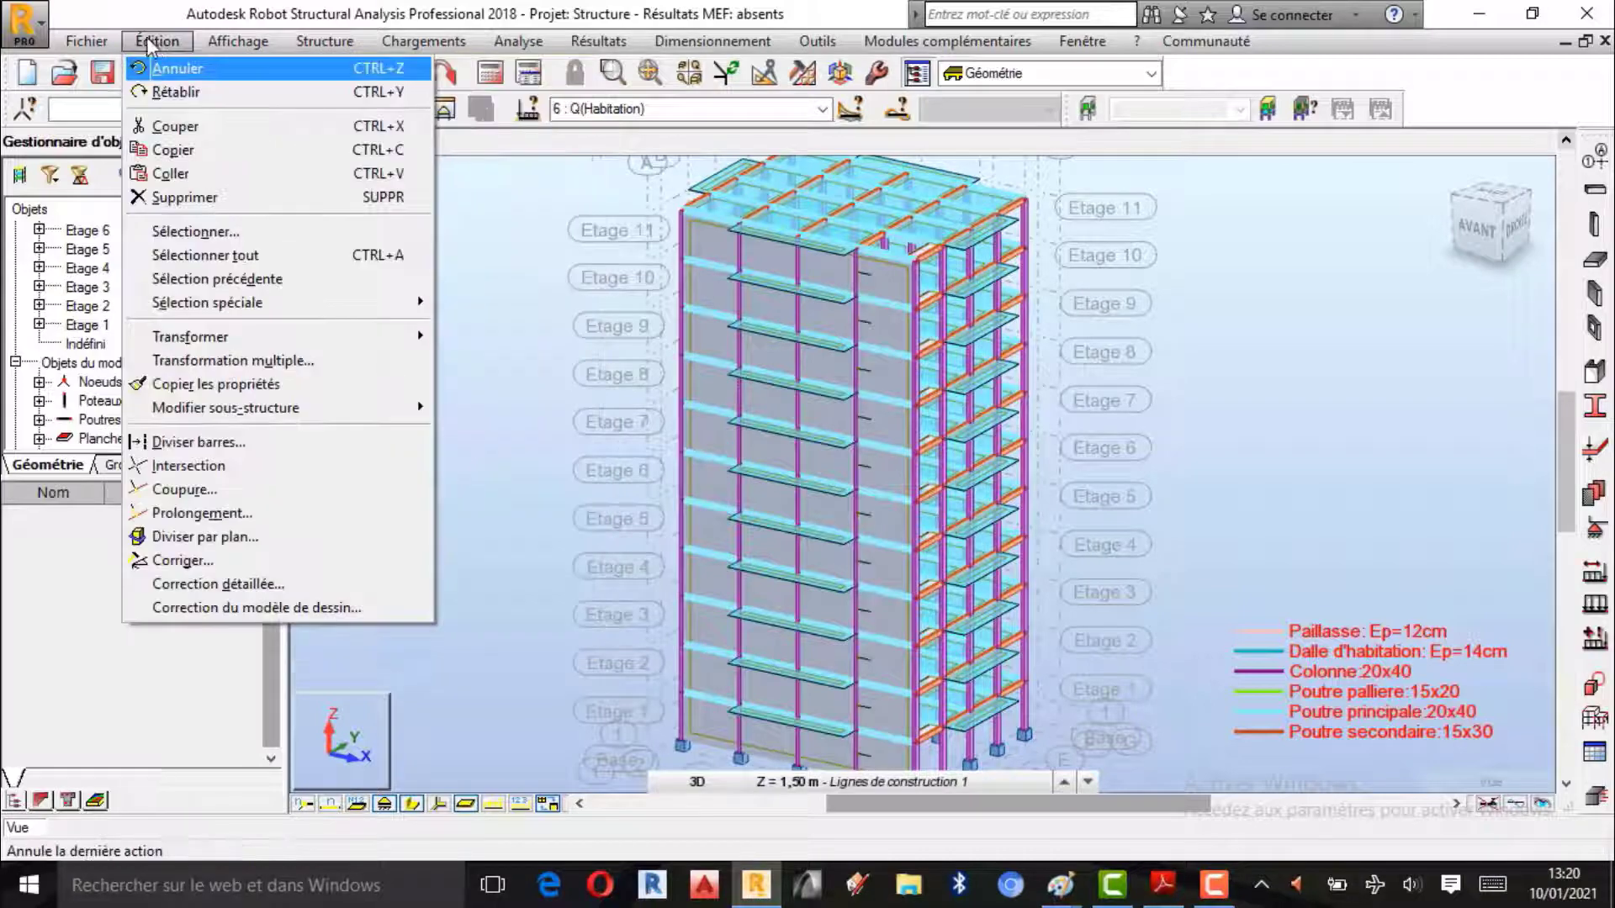
{"action": "mouse_move", "coordinate": [393, 44]}
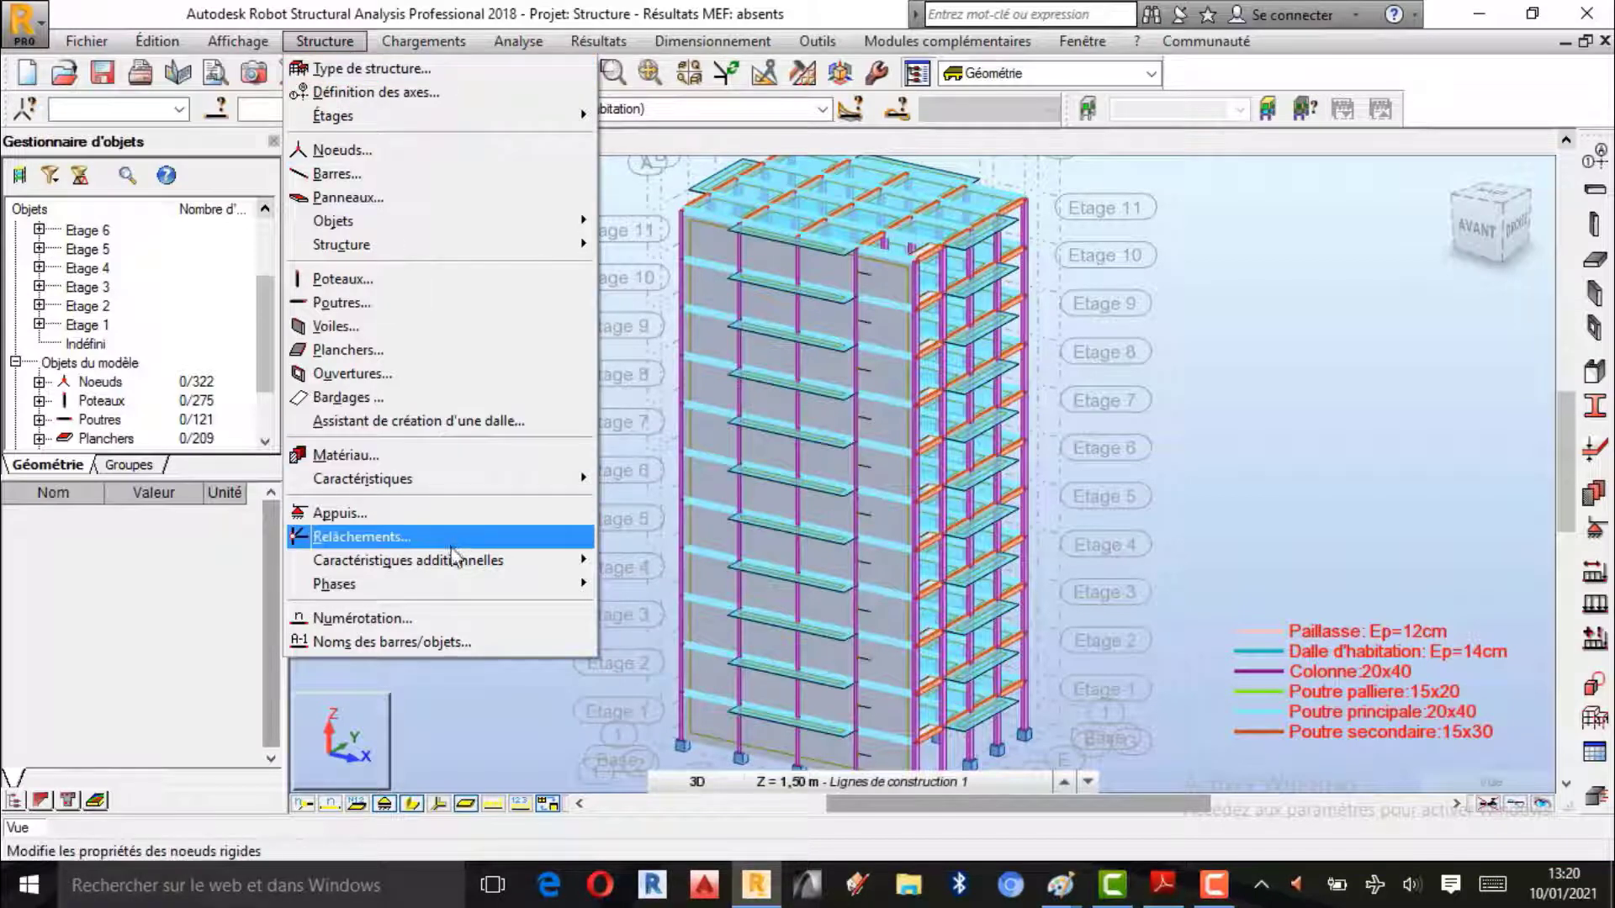
{"action": "mouse_move", "coordinate": [455, 575]}
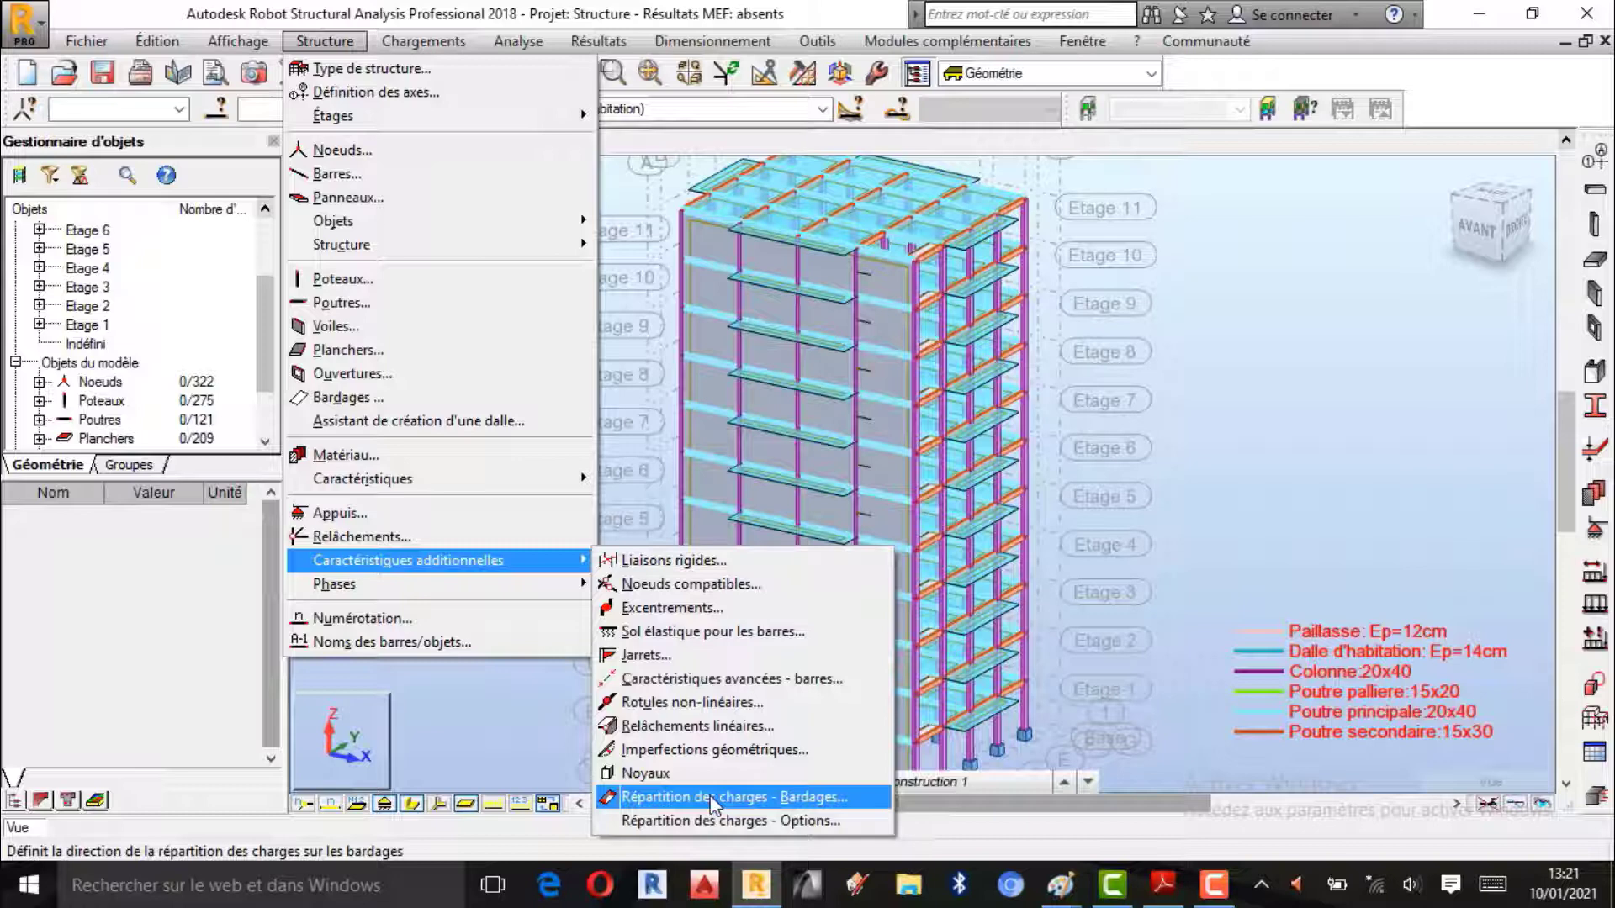
Step: Switch to Paint and sketch green curved outlines of the building bending under wind, with a rising row of short strokes beside them
{"action": "left_click", "coordinate": [1060, 892]}
{"action": "left_click", "coordinate": [876, 815]}
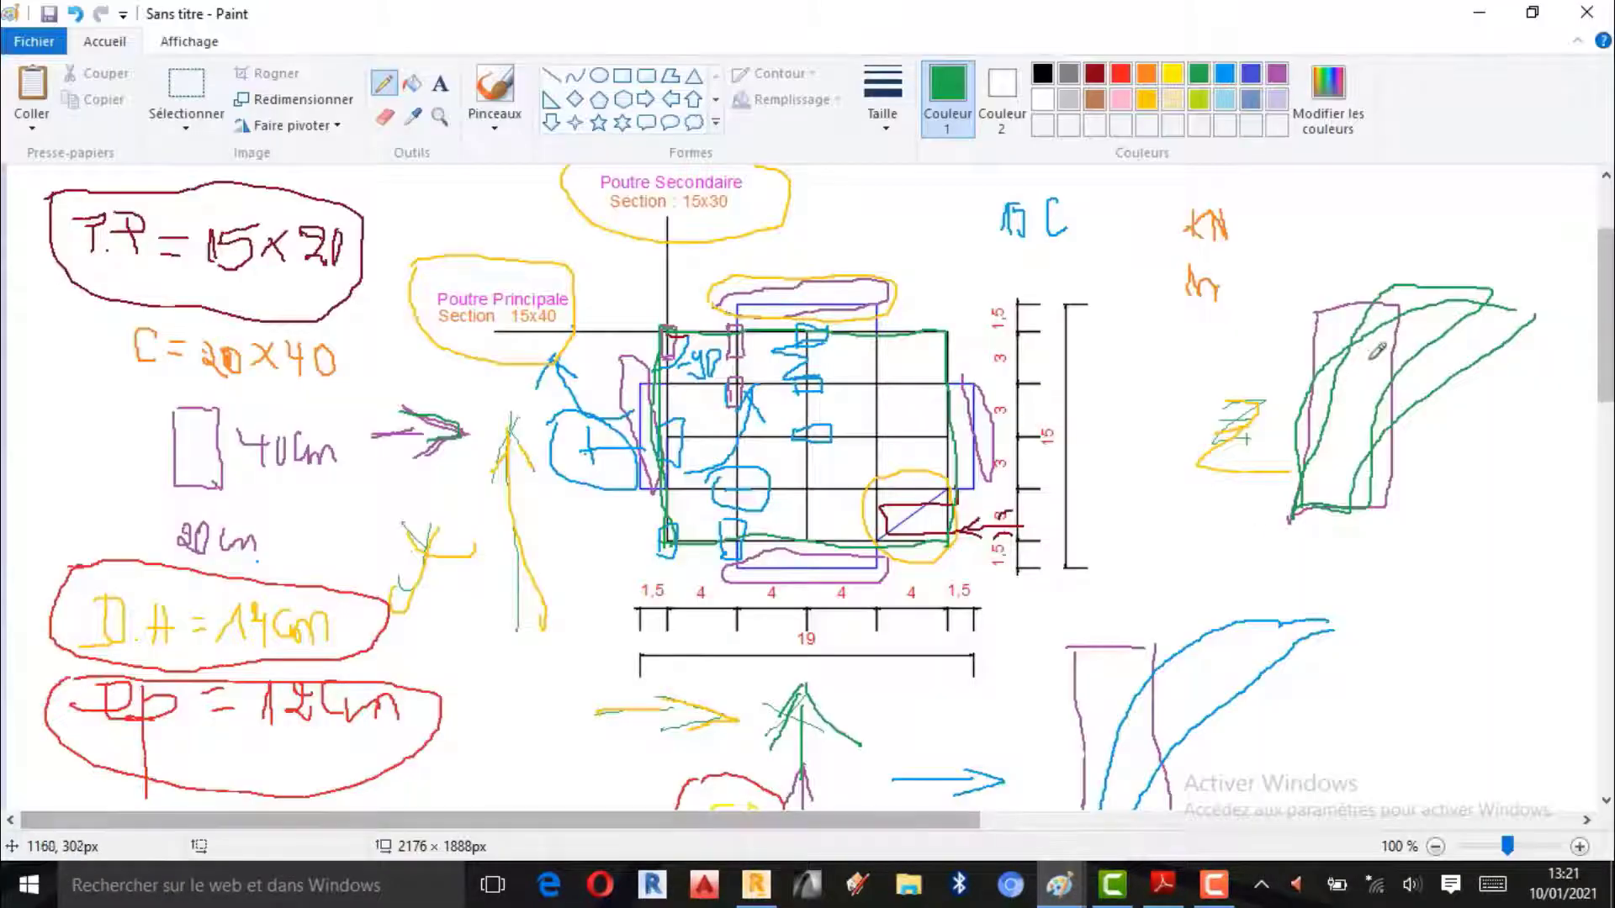
{"action": "mouse_move", "coordinate": [1297, 513]}
{"action": "left_mouse_down"}
{"action": "mouse_move", "coordinate": [1394, 296]}
{"action": "mouse_move", "coordinate": [1548, 280]}
{"action": "mouse_move", "coordinate": [1560, 293]}
{"action": "mouse_move", "coordinate": [1430, 442]}
{"action": "mouse_move", "coordinate": [1373, 552]}
{"action": "left_mouse_up"}
{"action": "mouse_move", "coordinate": [1123, 566]}
{"action": "left_mouse_down"}
{"action": "mouse_move", "coordinate": [1168, 494]}
{"action": "mouse_move", "coordinate": [1174, 439]}
{"action": "mouse_move", "coordinate": [1224, 402]}
{"action": "mouse_move", "coordinate": [1303, 268]}
{"action": "mouse_move", "coordinate": [1312, 205]}
{"action": "left_mouse_up"}
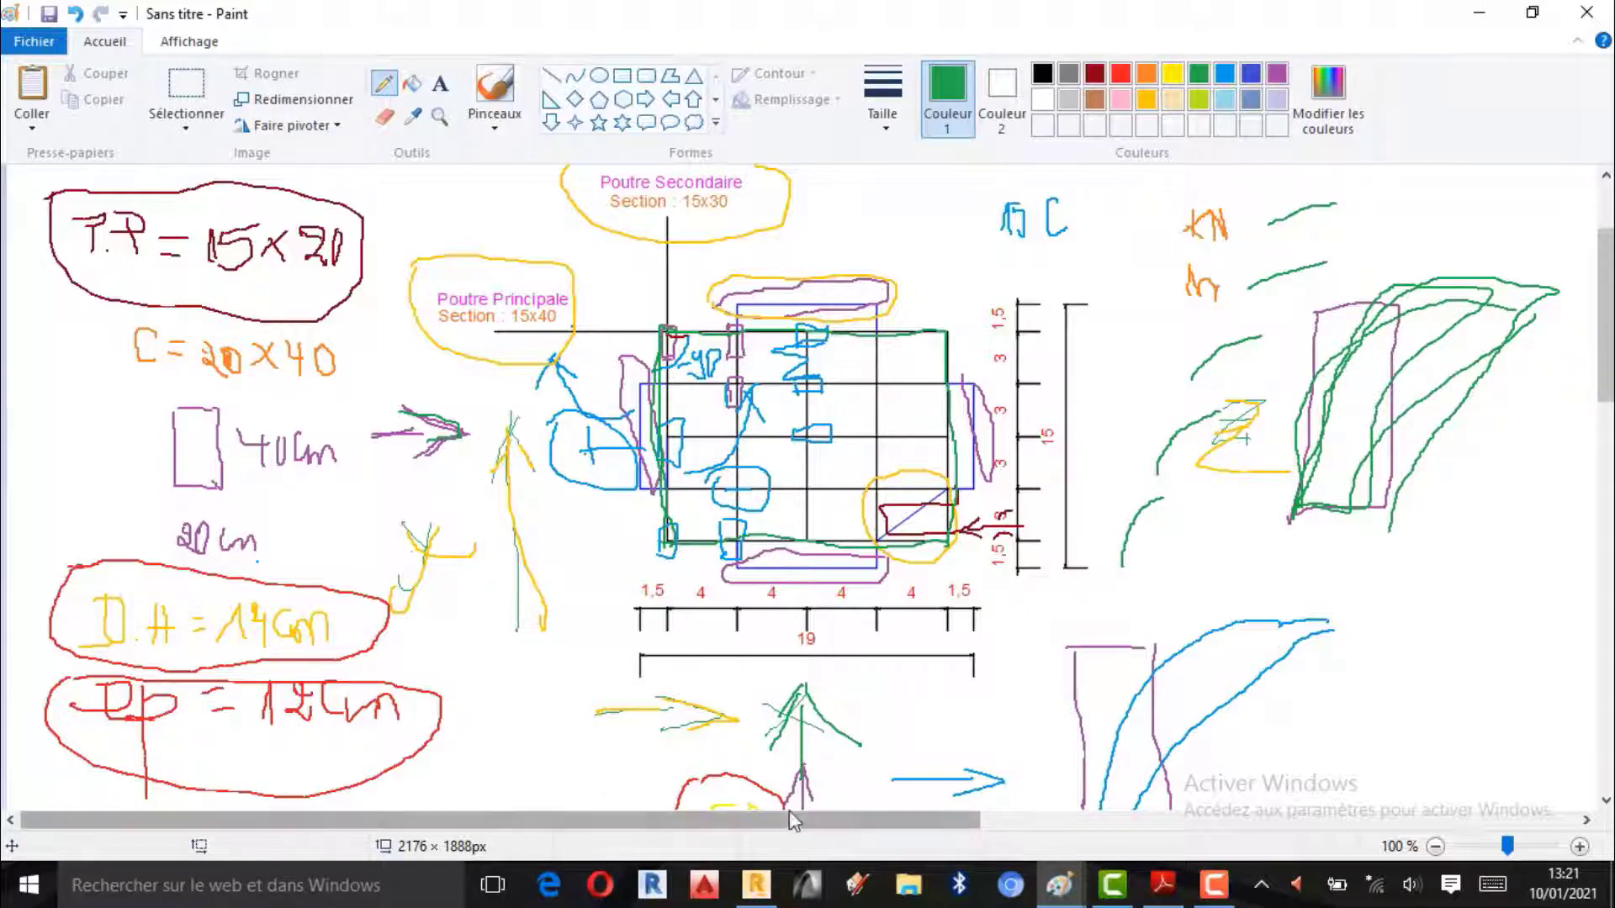
Step: Switch back to Robot Structural Analysis, open the load distribution settings for claddings and place the dialog clear of the building
{"action": "left_click", "coordinate": [756, 883]}
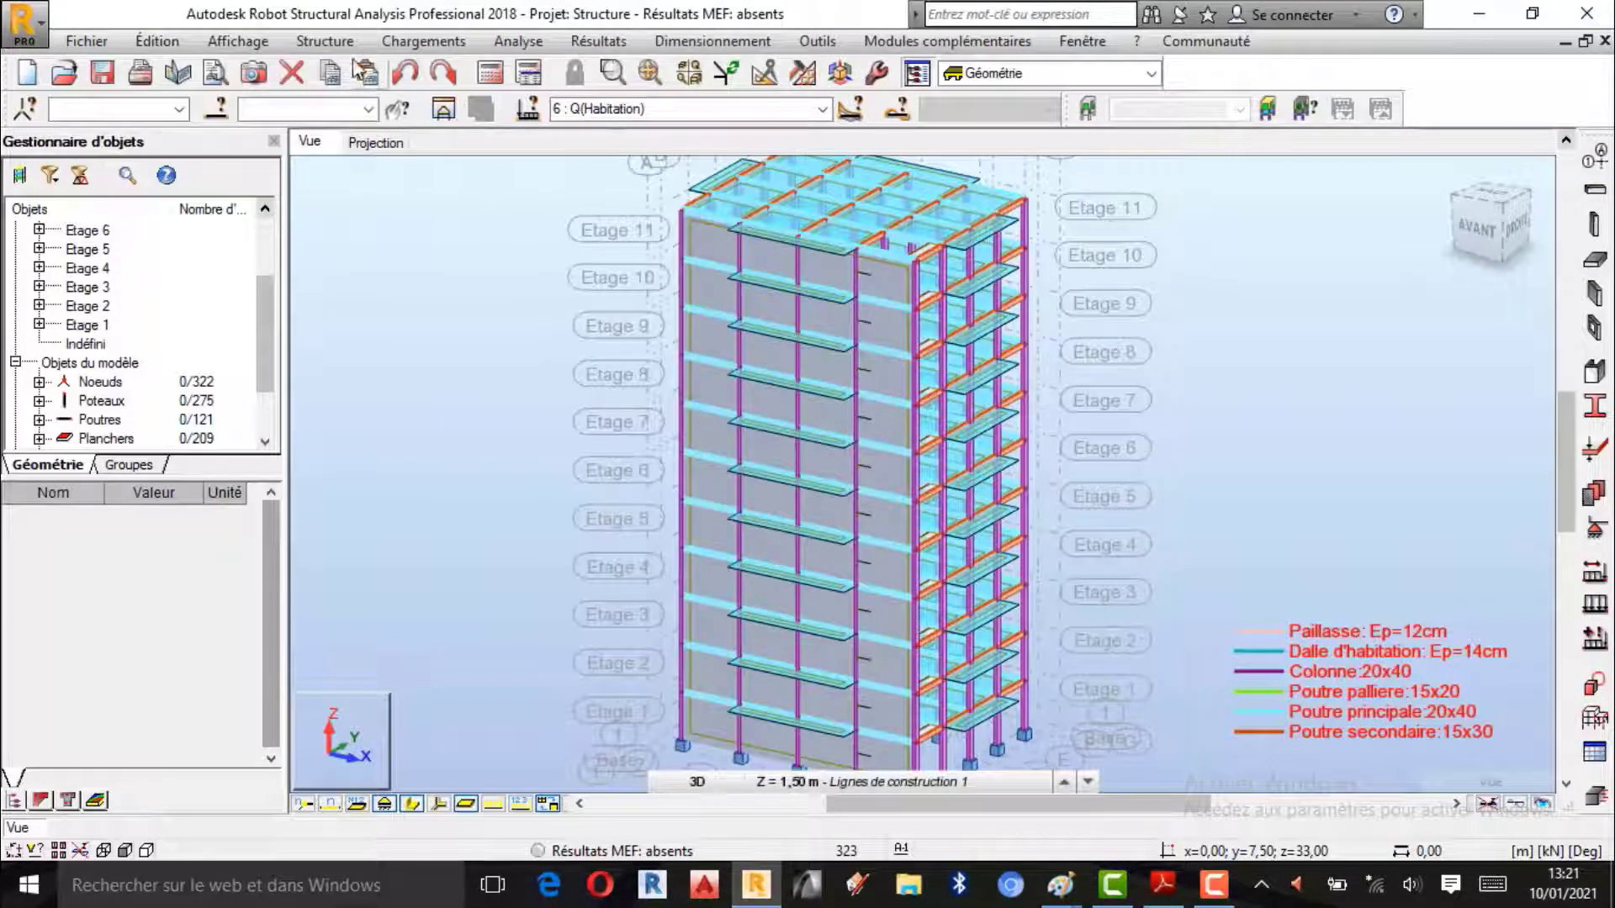
{"action": "left_click", "coordinate": [332, 43]}
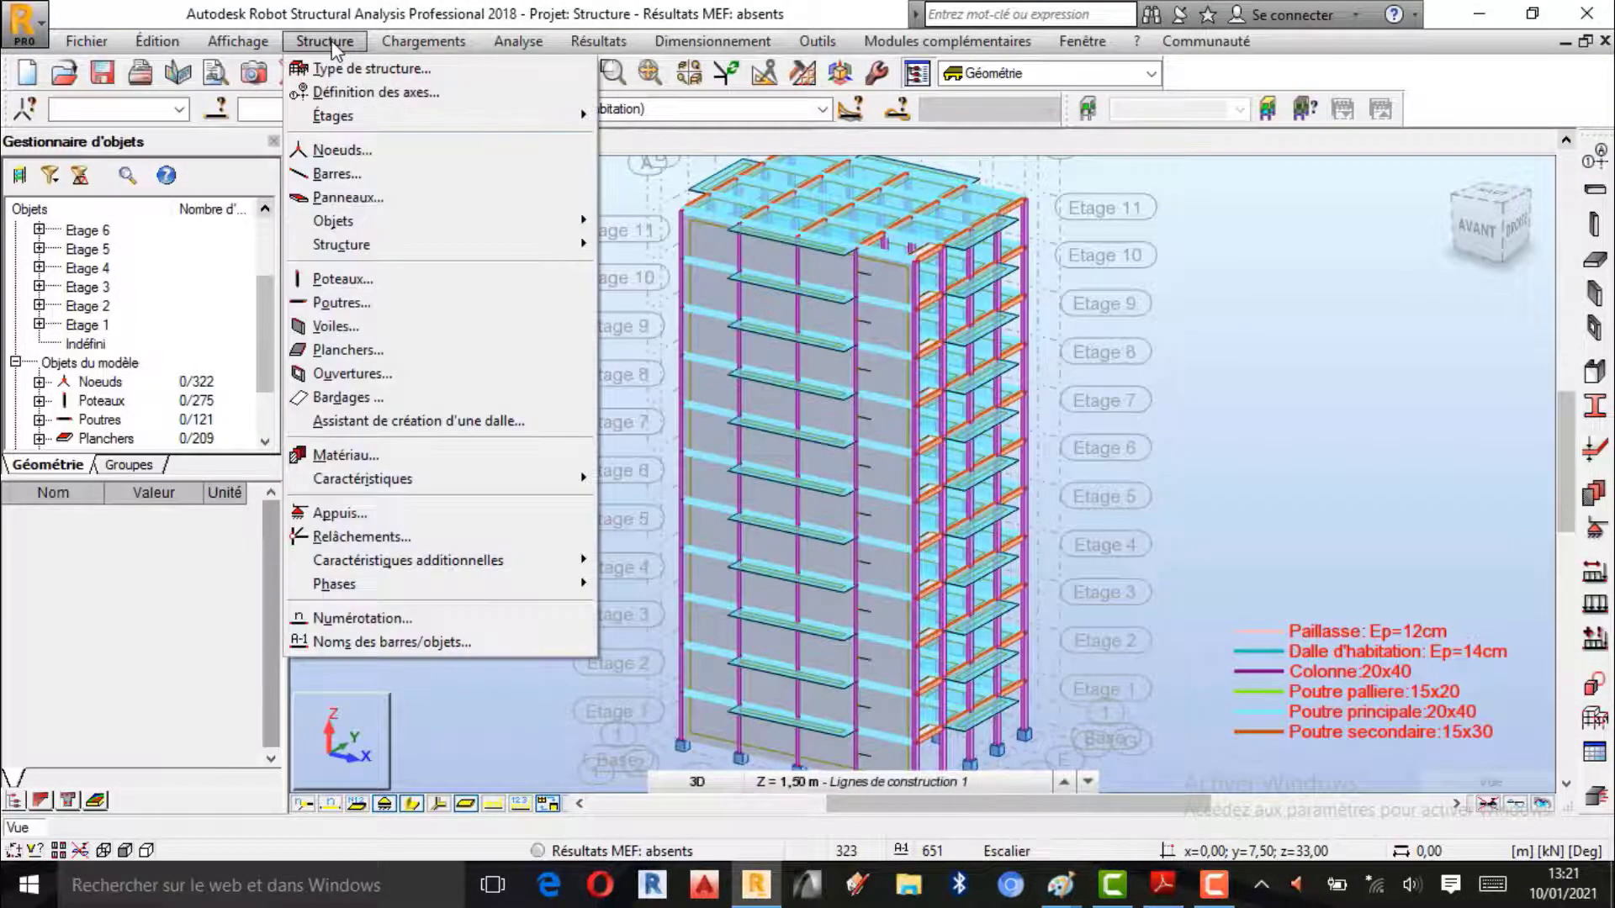
{"action": "mouse_move", "coordinate": [439, 565]}
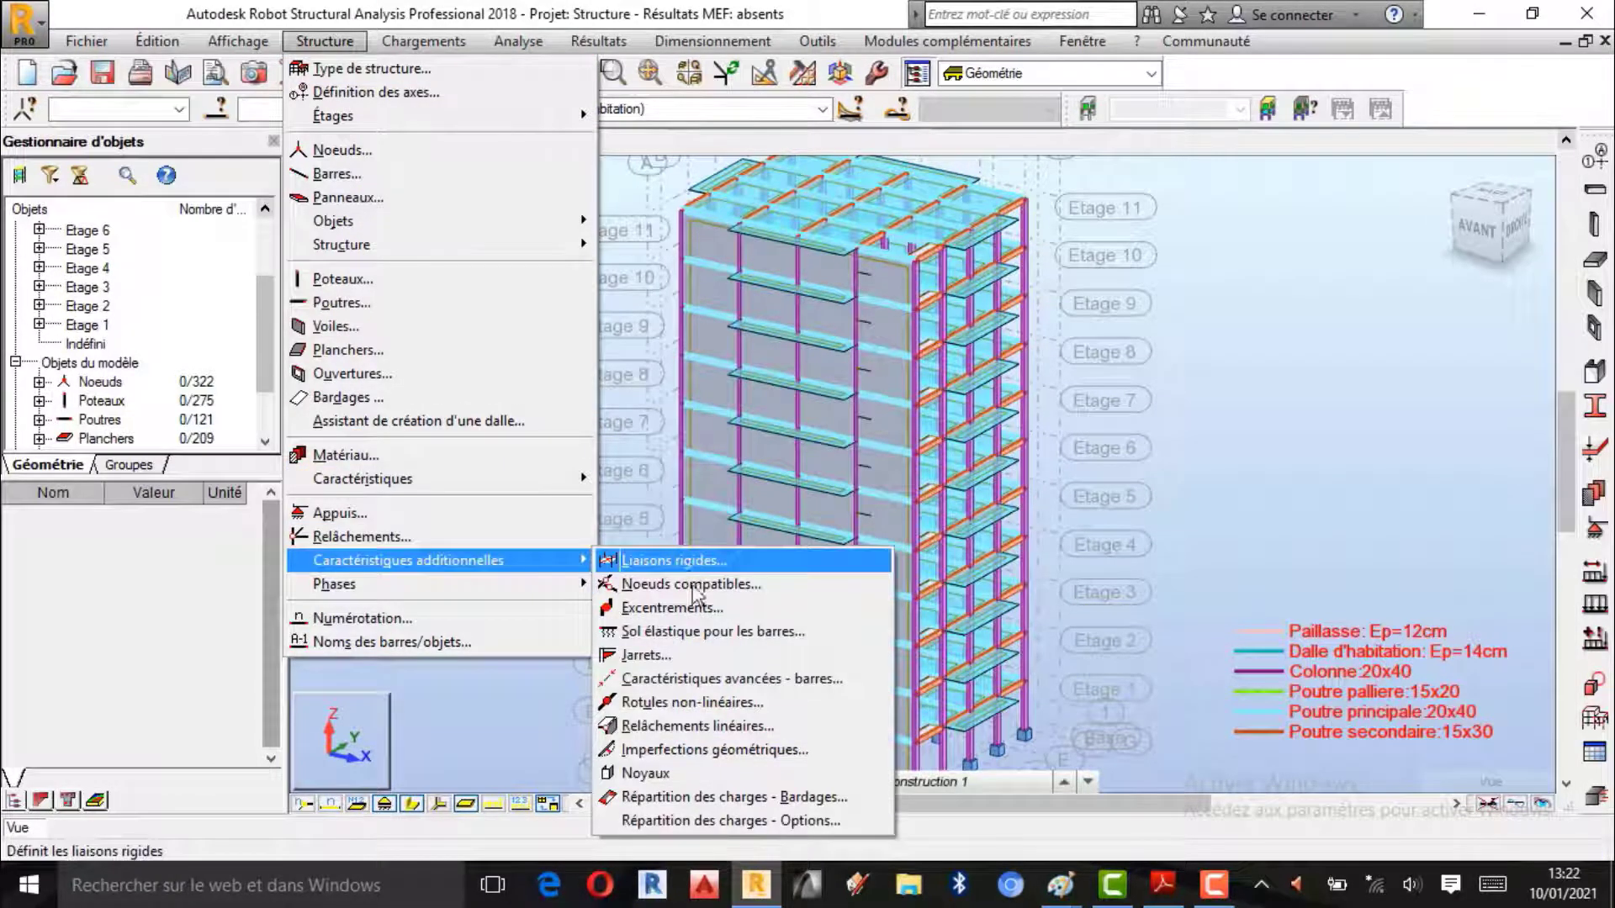
{"action": "left_click", "coordinate": [743, 798]}
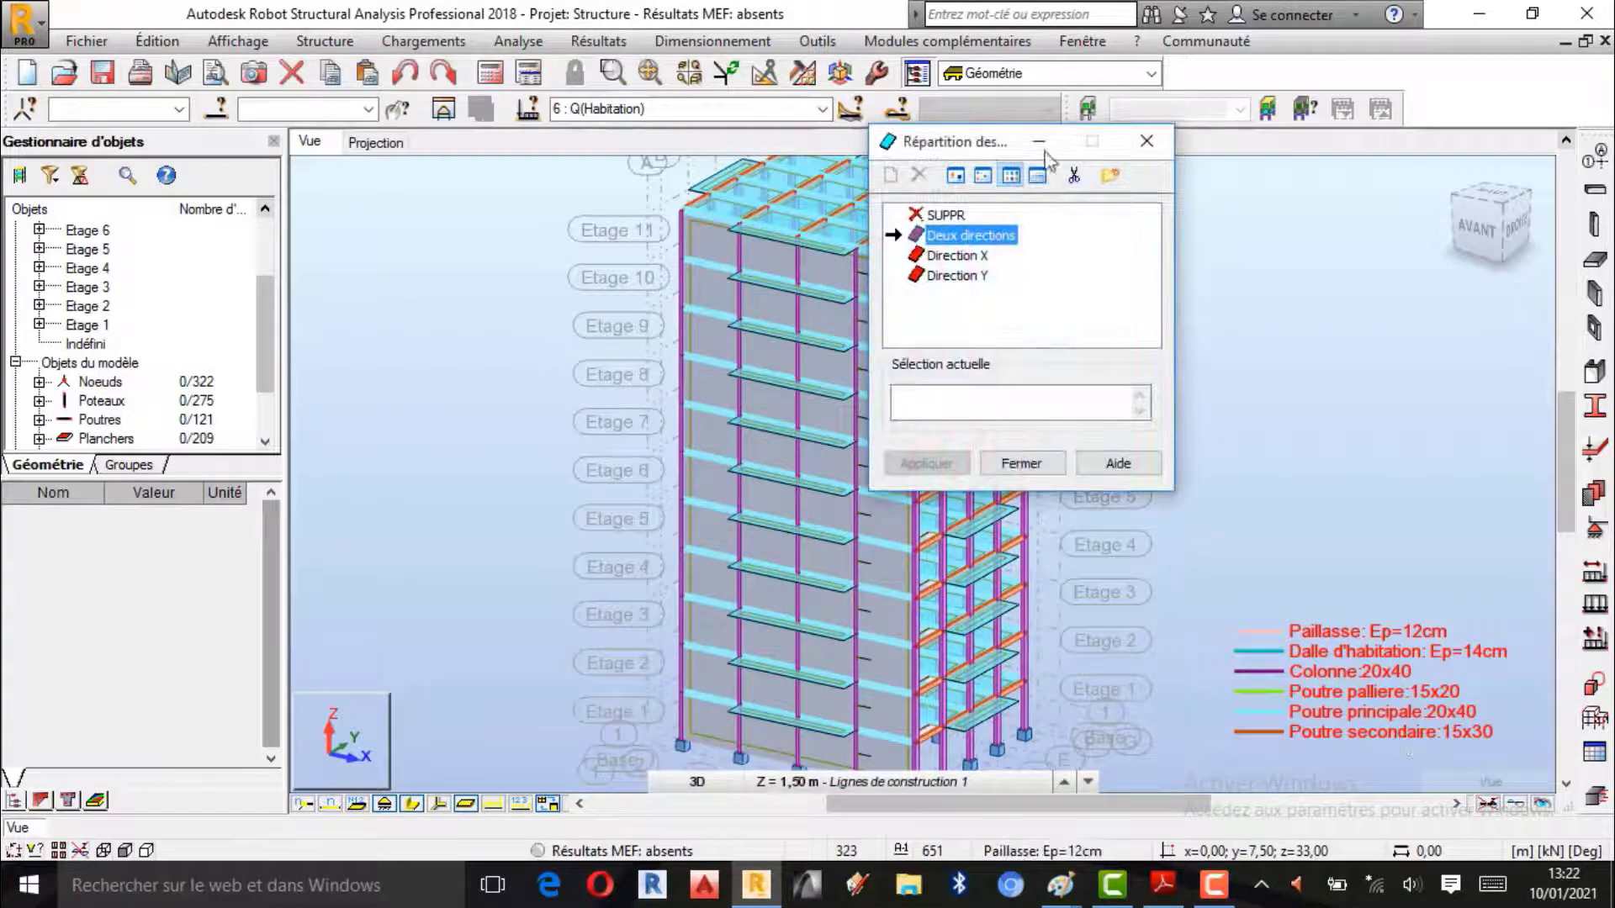
{"action": "left_click_drag", "start_coordinate": [1046, 156], "coordinate": [1314, 170]}
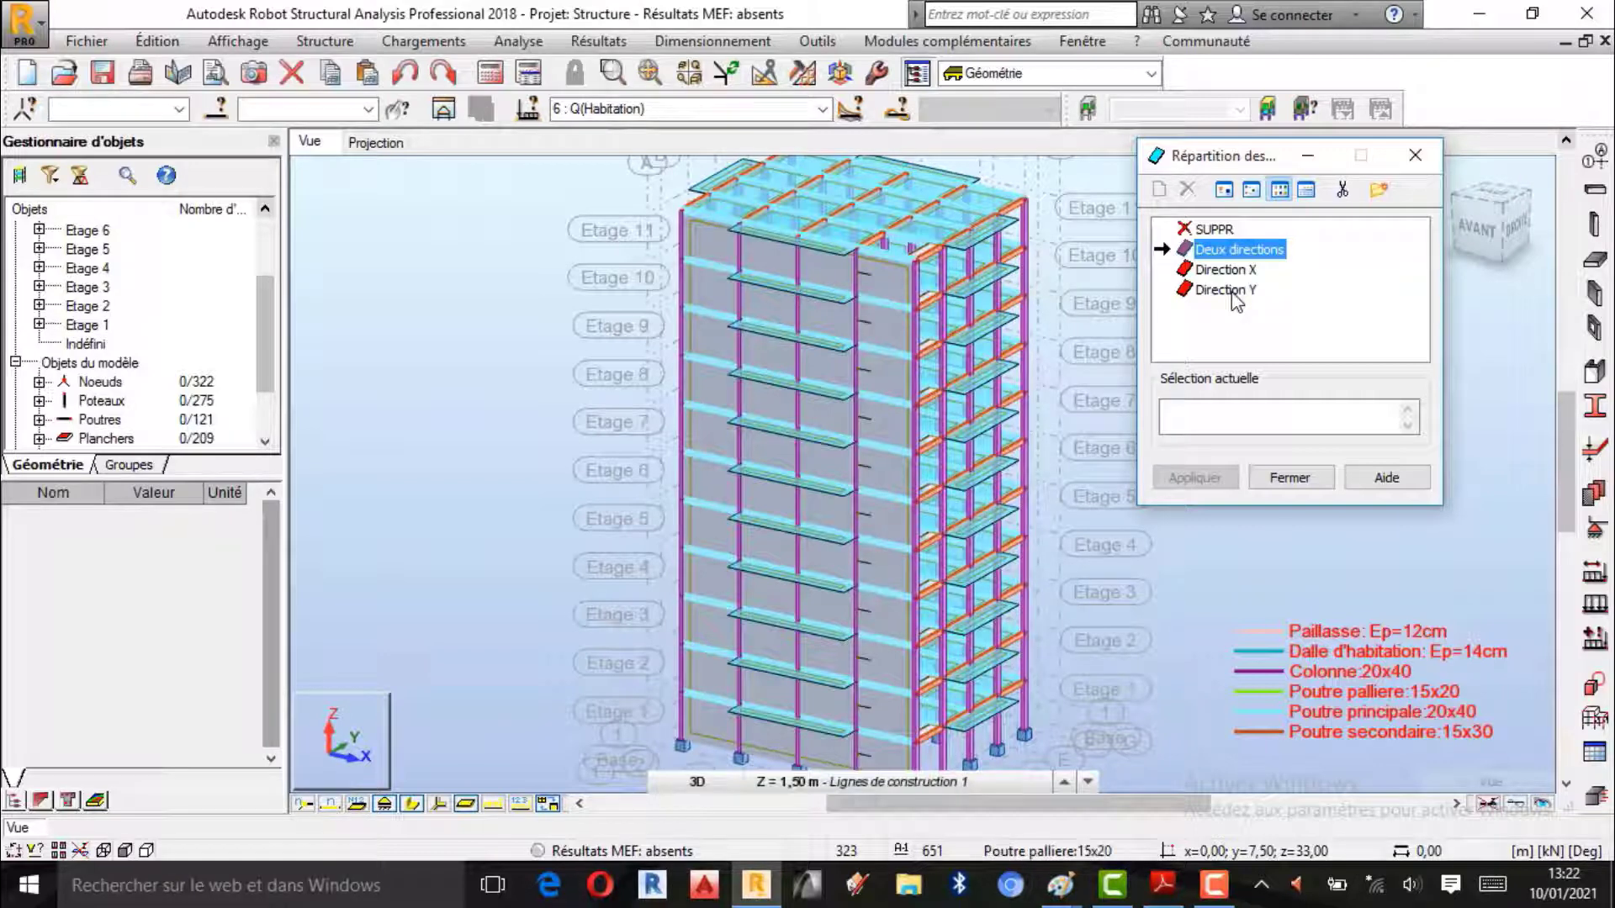
Step: Select all the columns of the building through the purple colour group in the special selection
{"action": "left_click", "coordinate": [171, 46]}
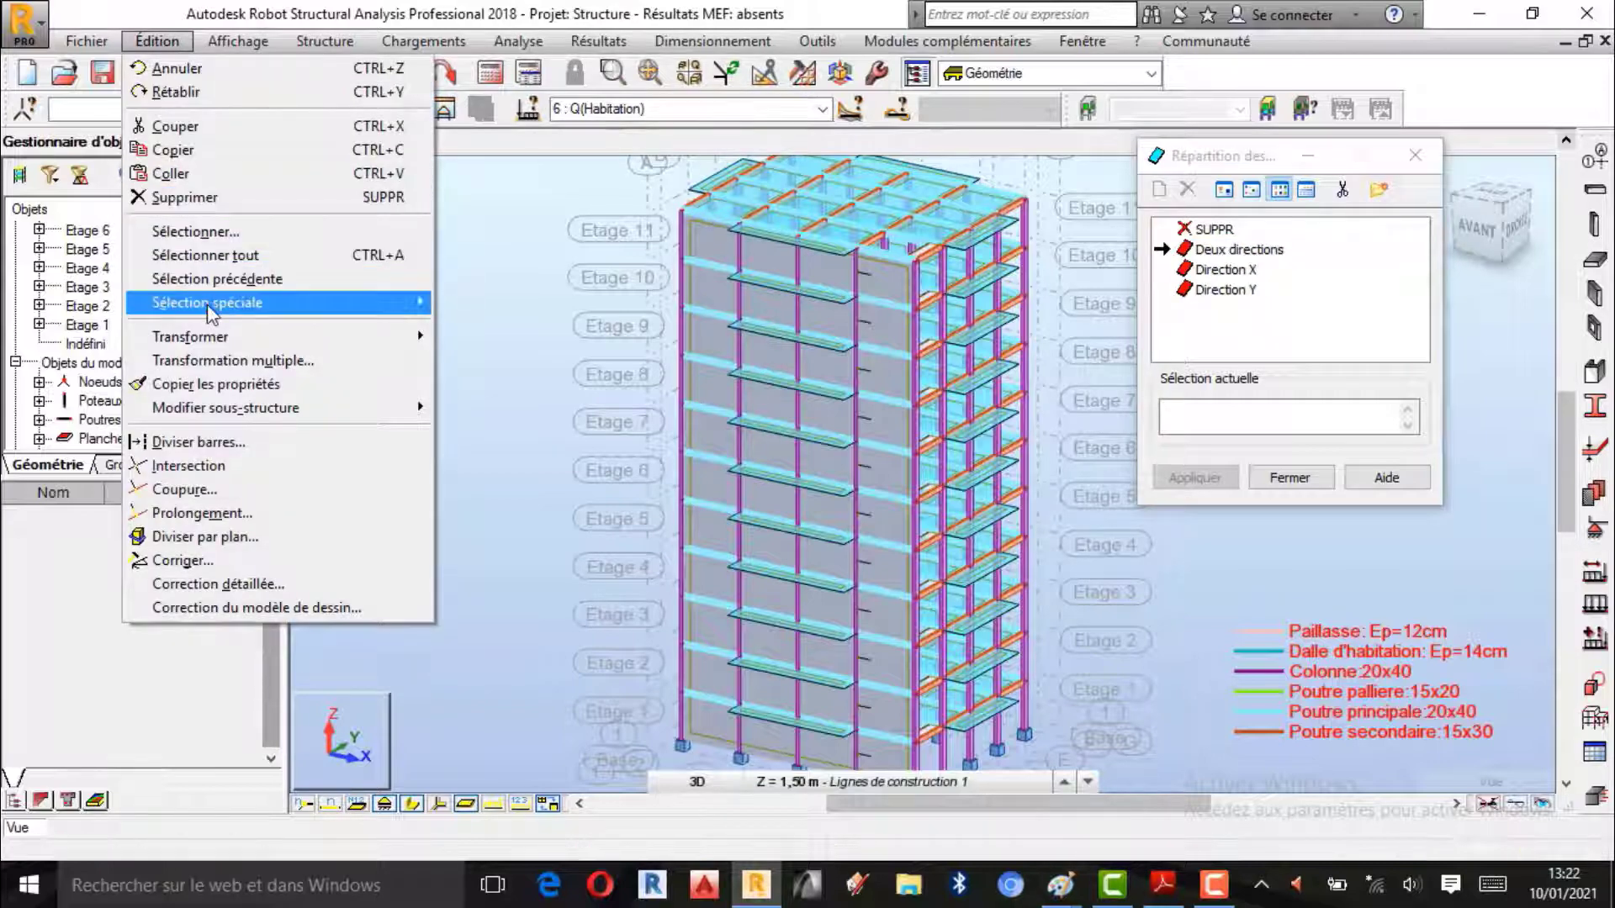
{"action": "mouse_move", "coordinate": [404, 302]}
{"action": "left_click", "coordinate": [512, 382]}
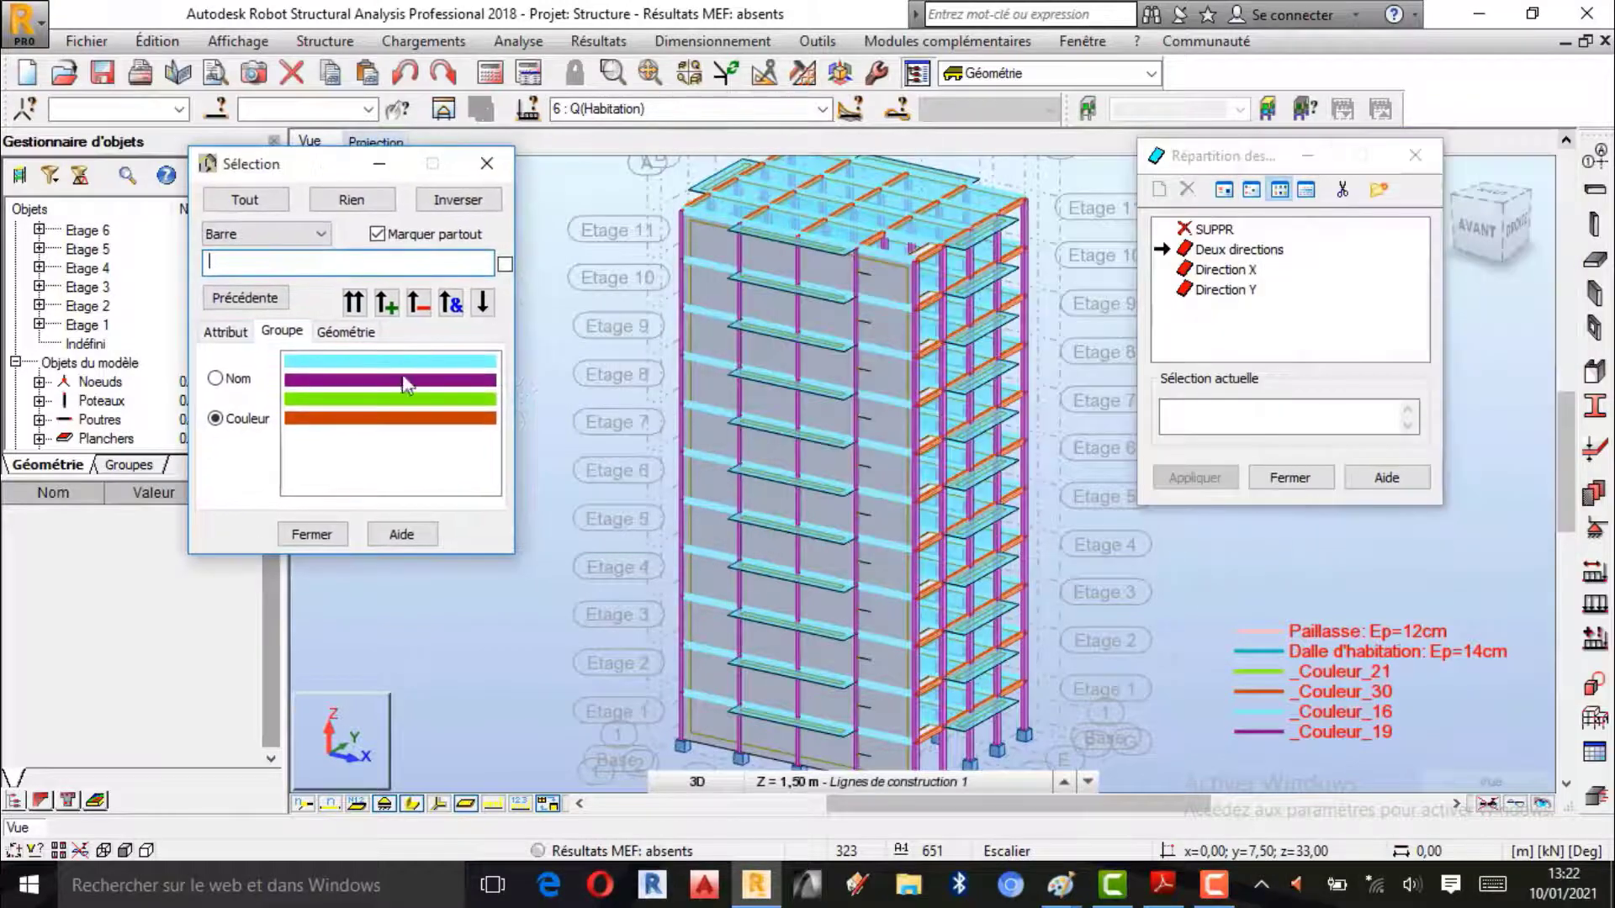
{"action": "left_click", "coordinate": [412, 389]}
{"action": "left_click", "coordinate": [387, 306]}
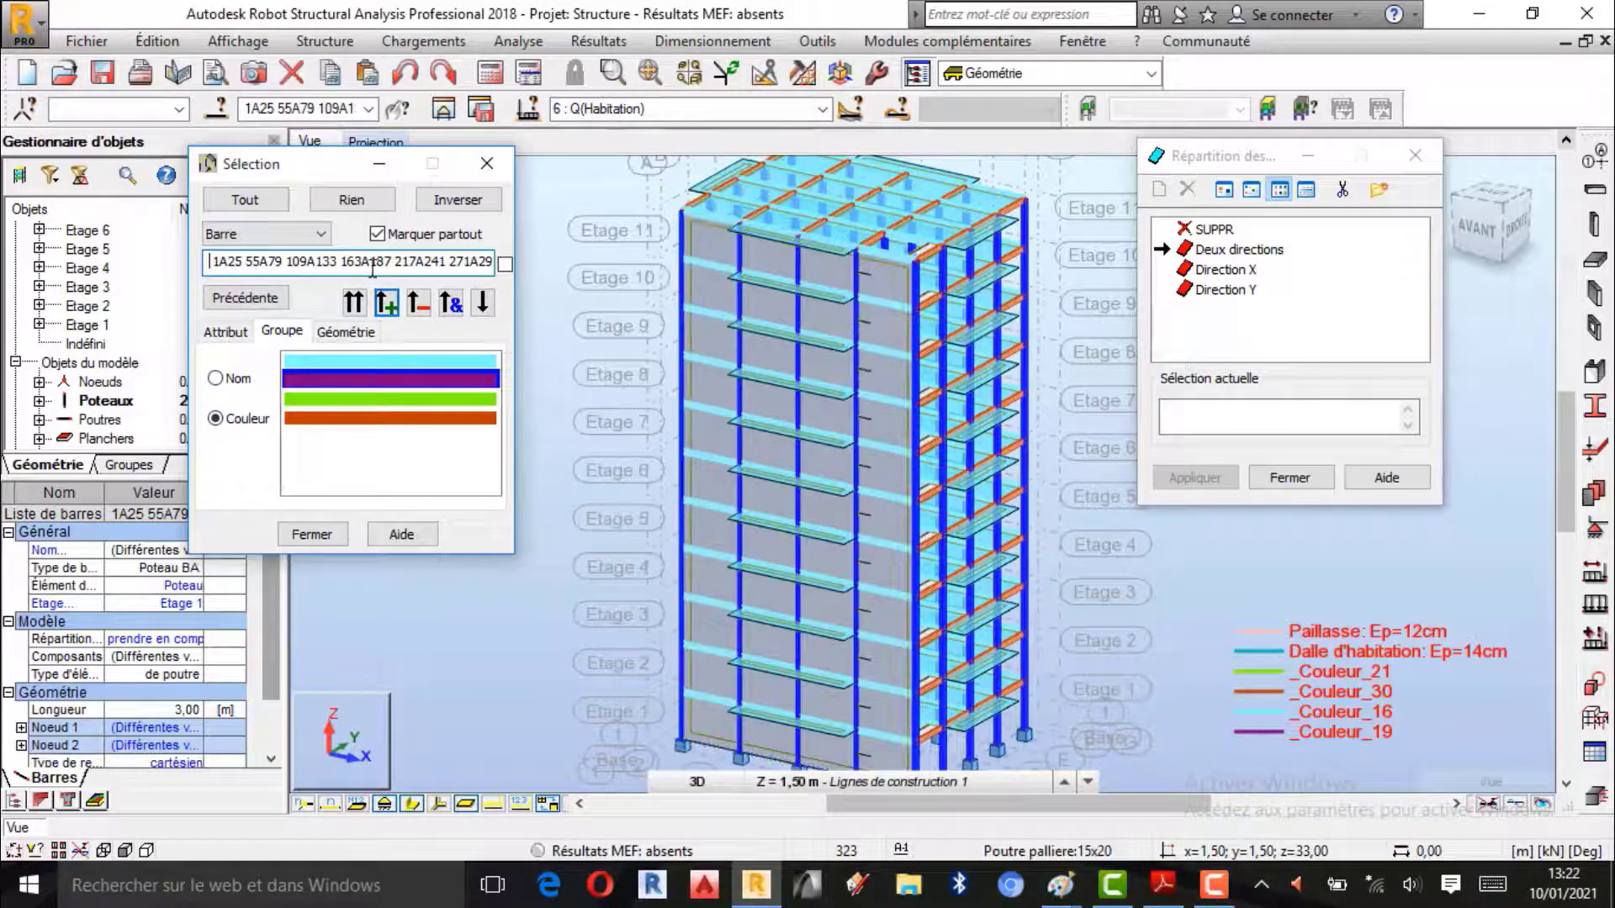
Step: Fill the current selection of the cladding load distribution with the full list of selected column numbers
{"action": "left_click", "coordinate": [320, 111]}
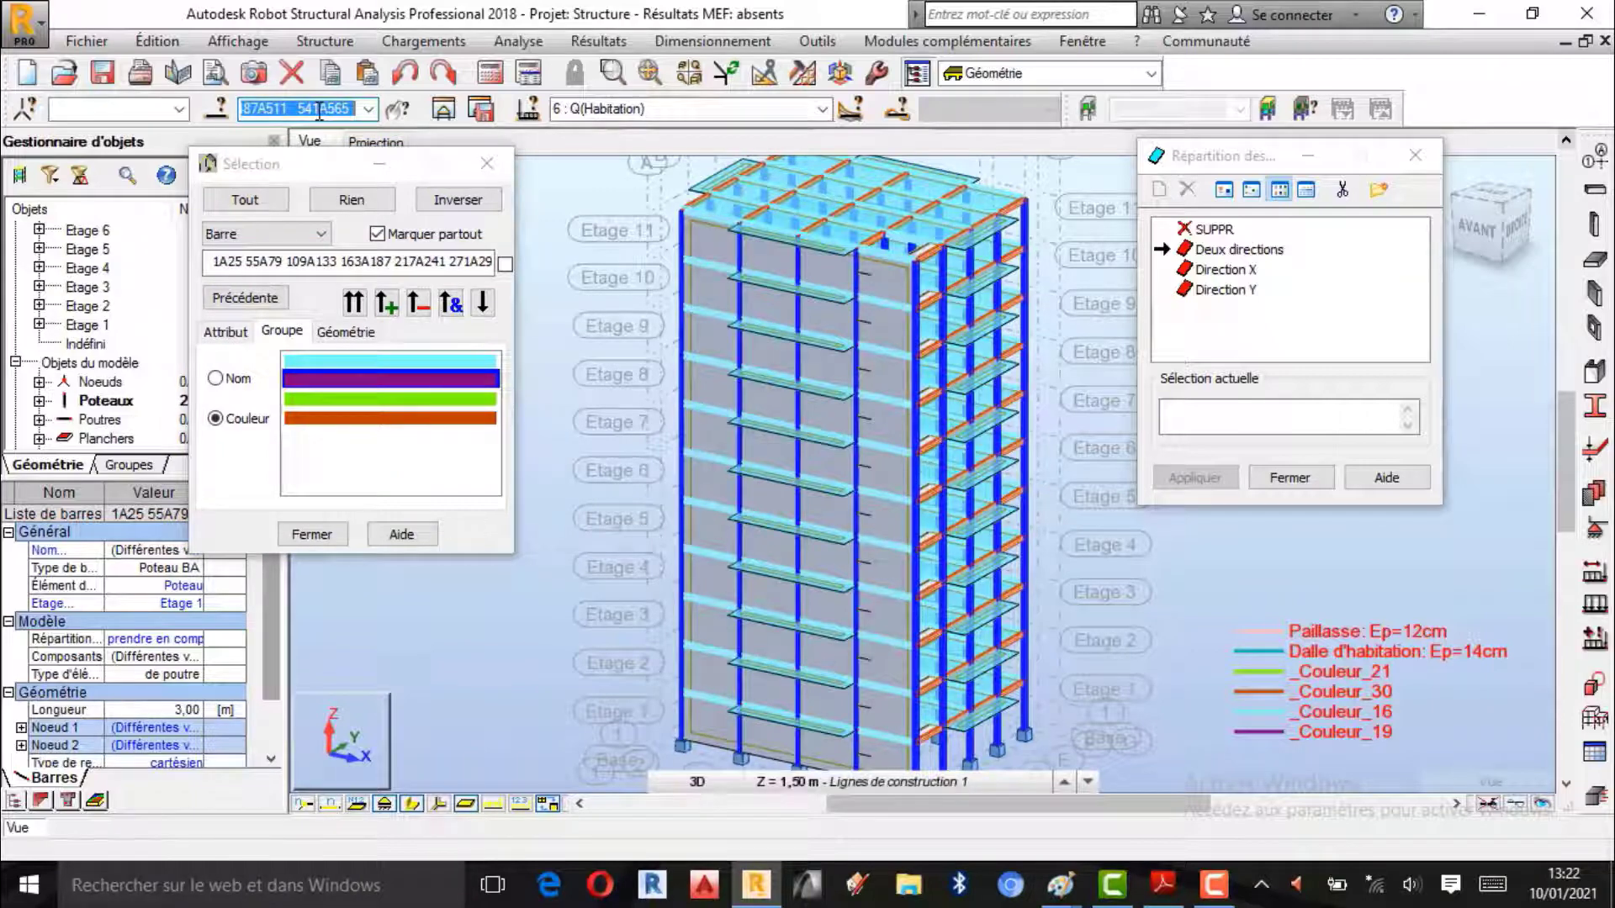
{"action": "left_click", "coordinate": [1207, 430]}
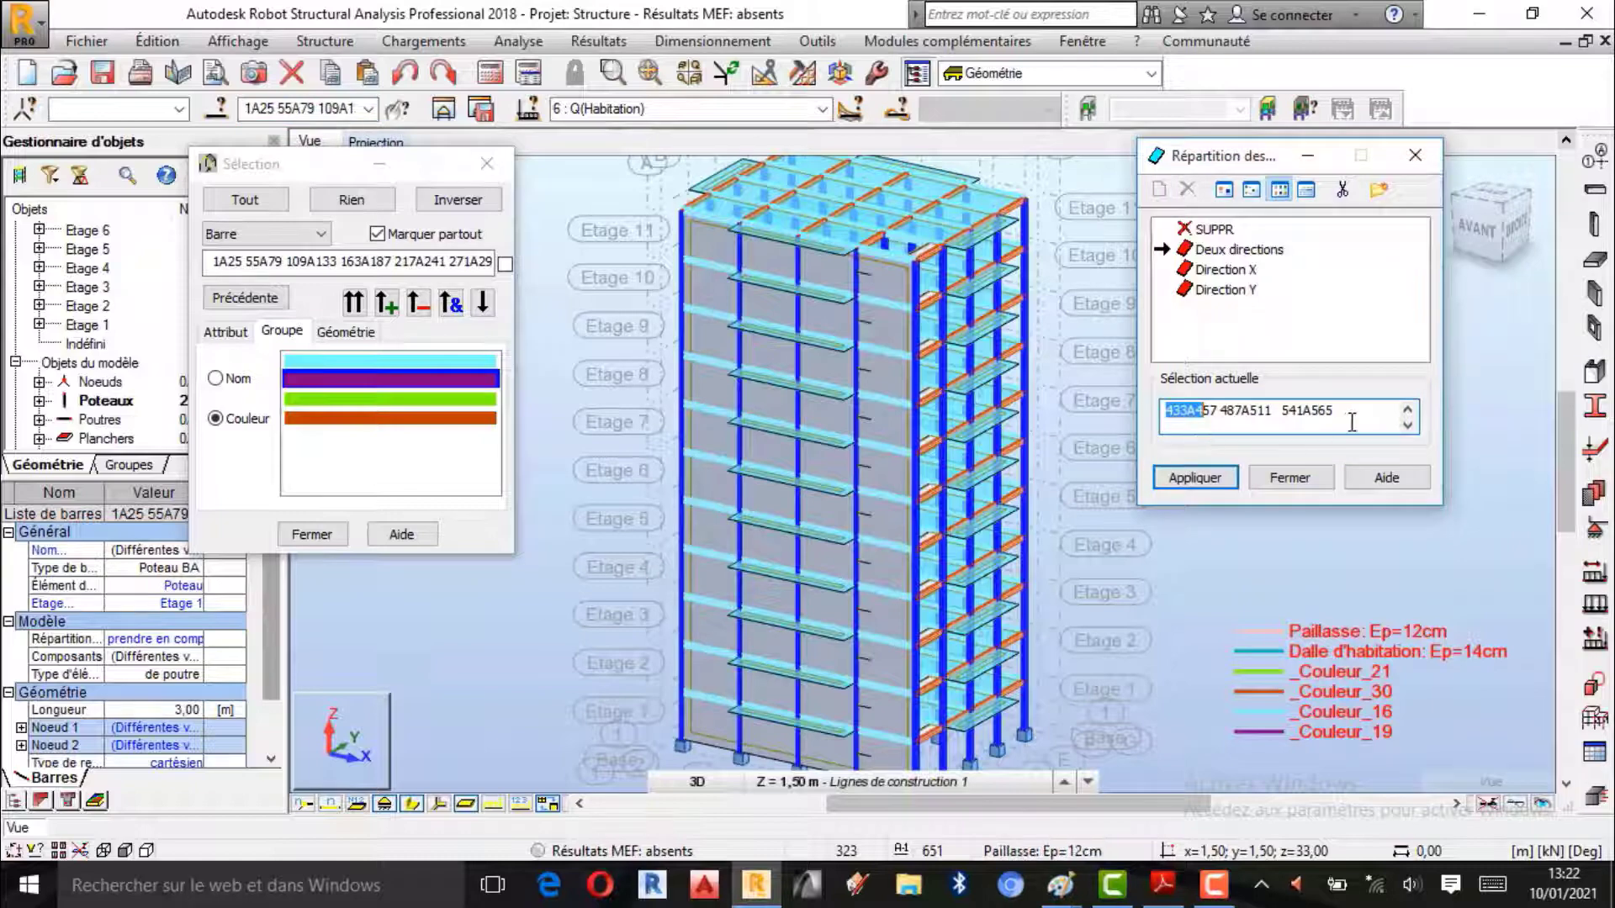
{"action": "left_click_drag", "start_coordinate": [1352, 423], "coordinate": [1139, 412]}
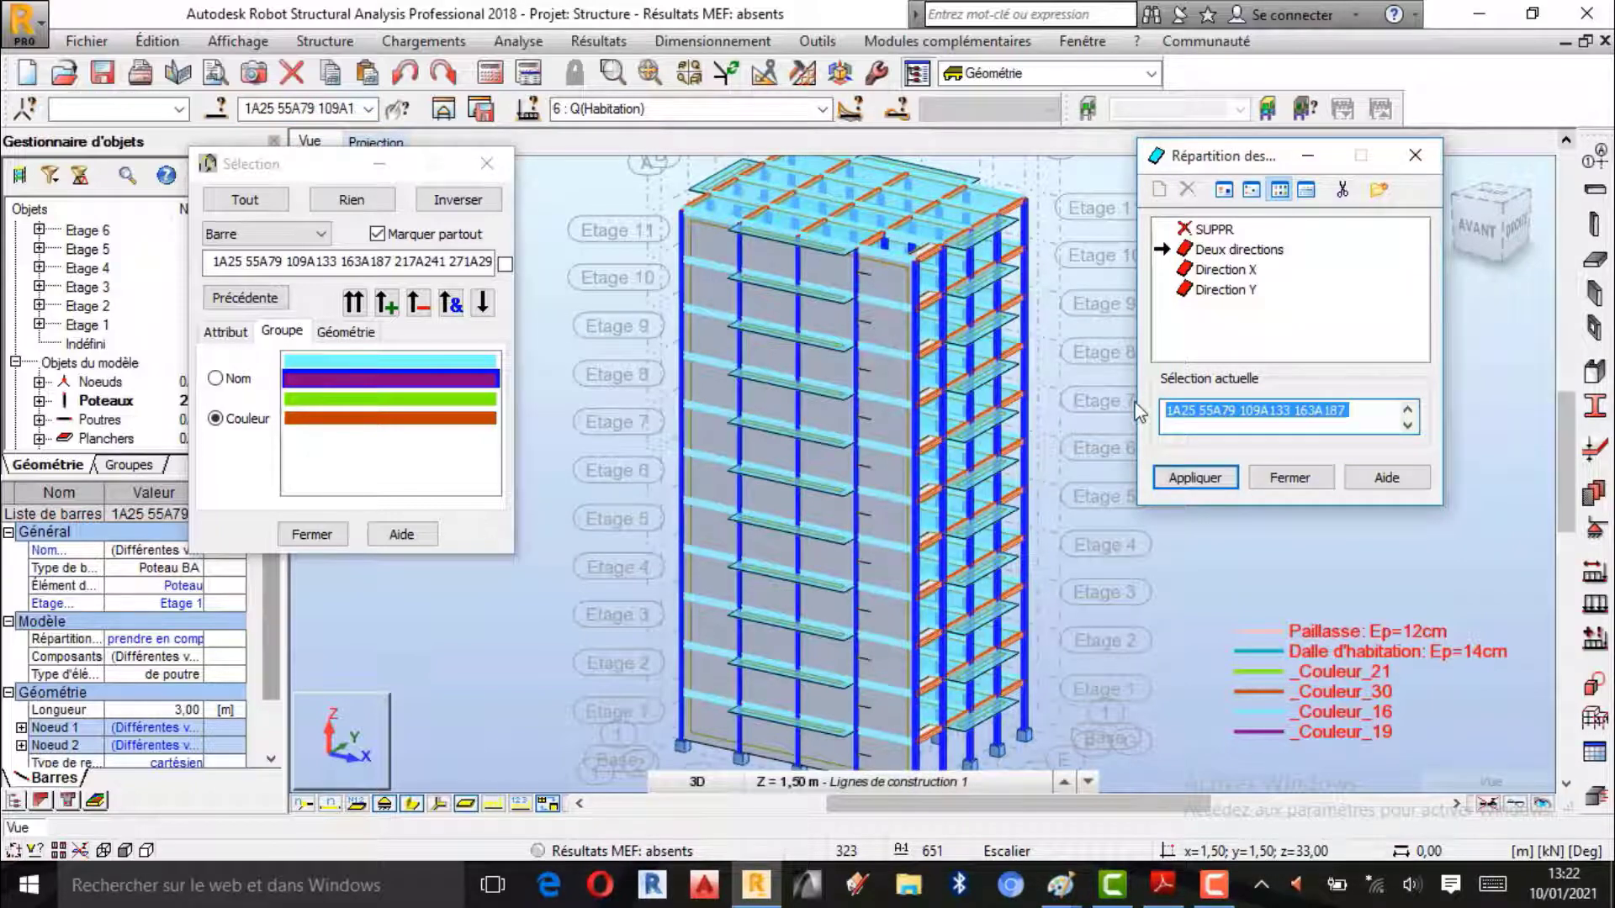
{"action": "key", "text": "Delete"}
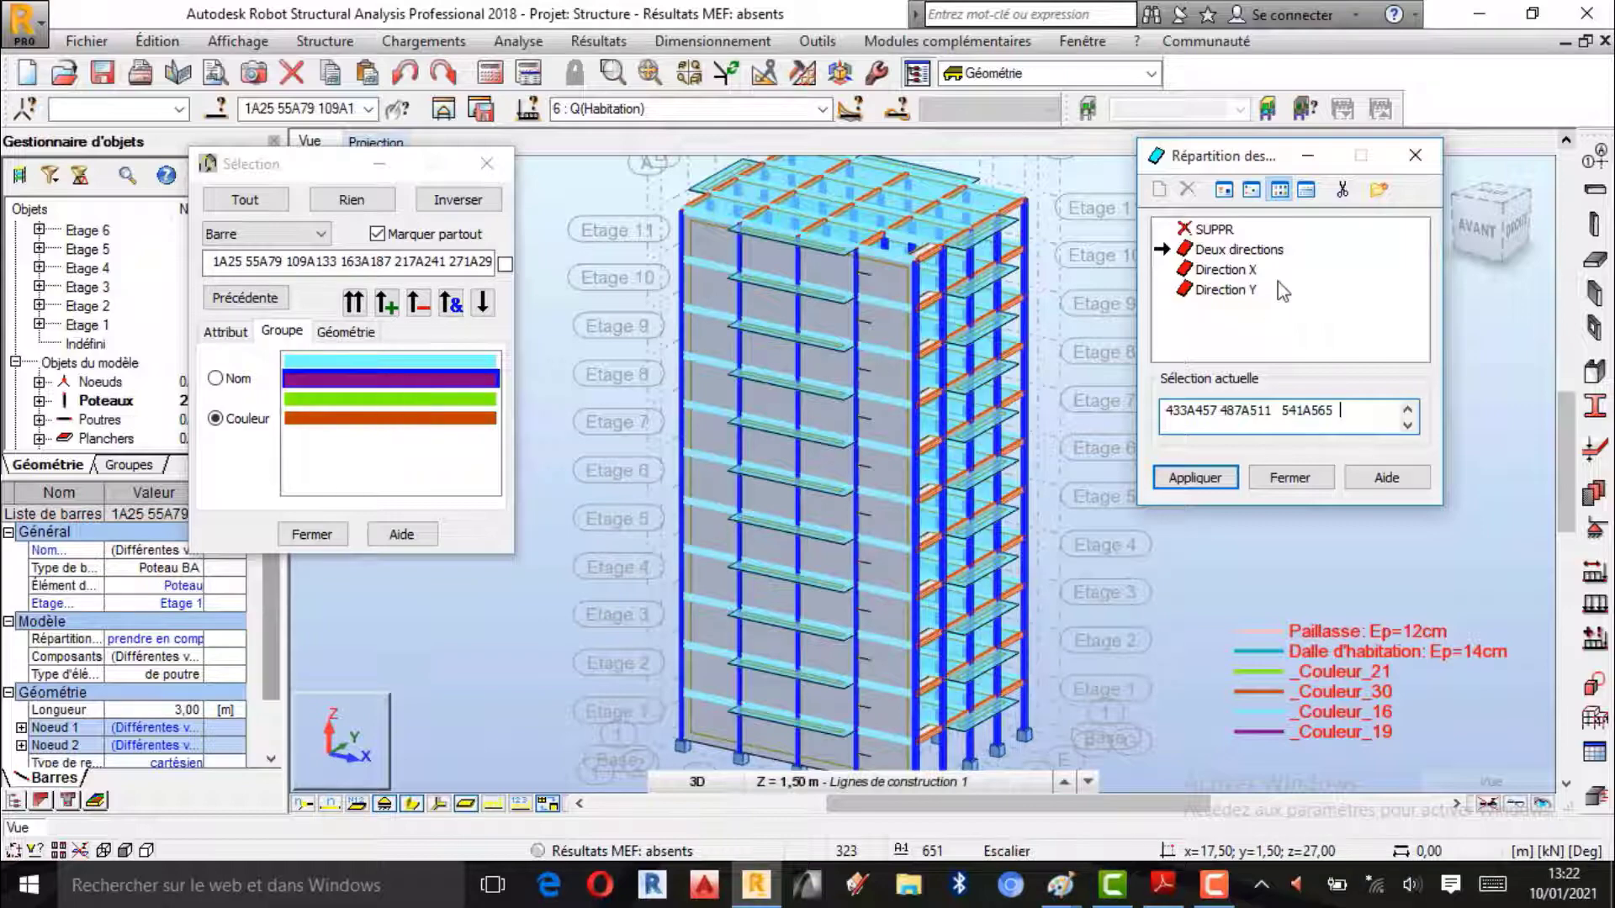
{"action": "left_click", "coordinate": [365, 378]}
{"action": "left_click", "coordinate": [334, 111]}
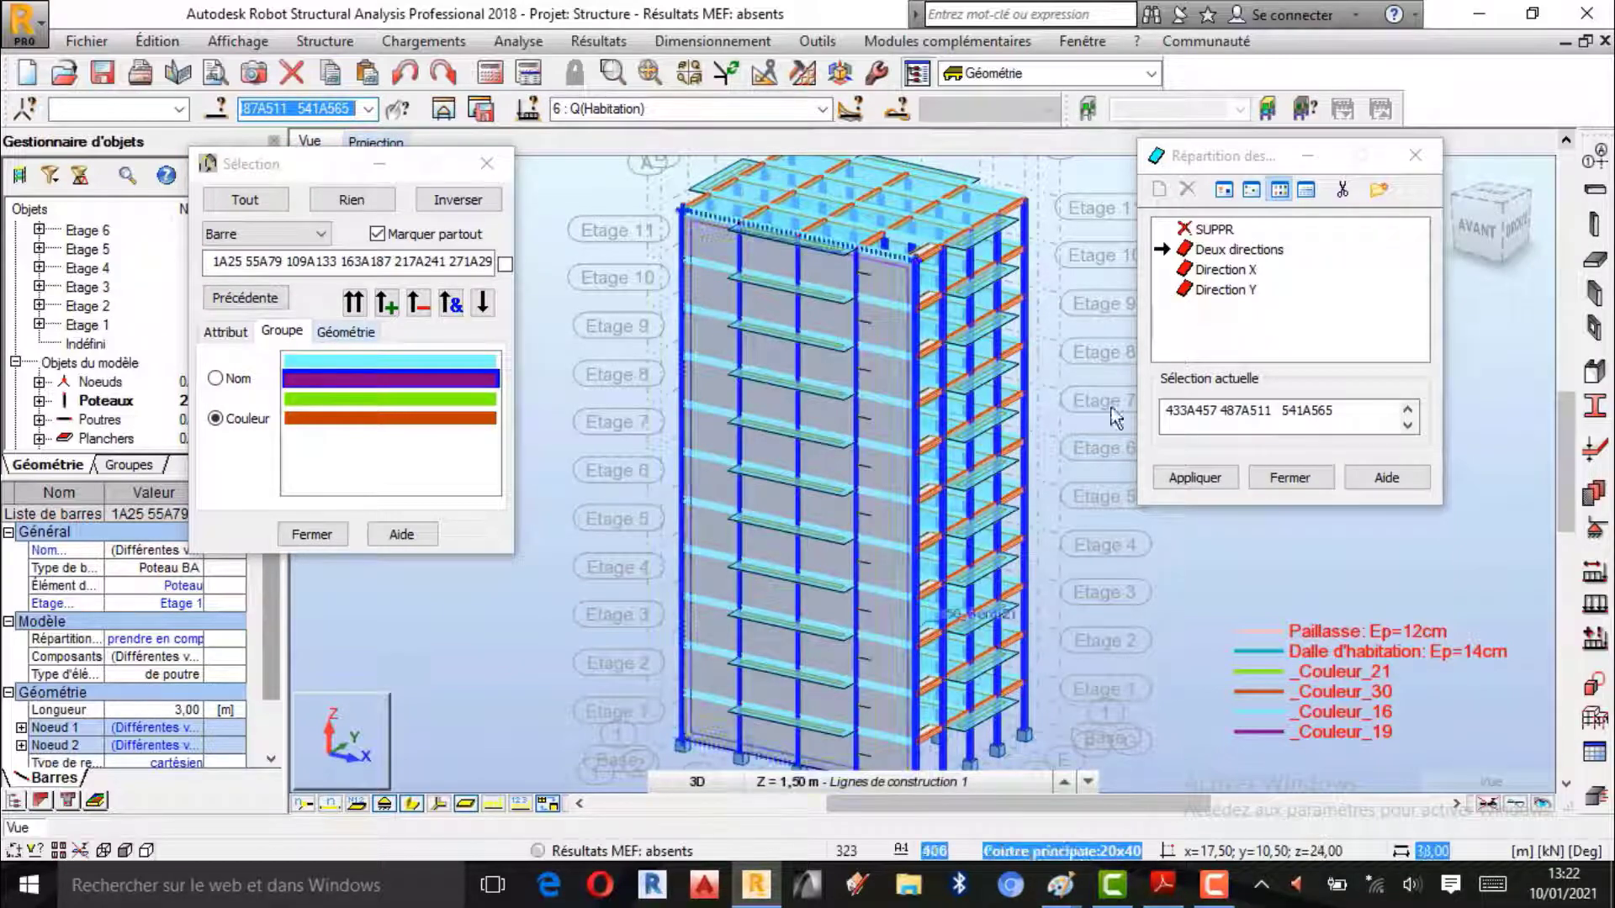
{"action": "left_click", "coordinate": [1292, 425]}
{"action": "left_click_drag", "start_coordinate": [1359, 427], "coordinate": [1159, 412]}
{"action": "left_click_drag", "start_coordinate": [1369, 421], "coordinate": [1188, 424]}
{"action": "left_click_drag", "start_coordinate": [1372, 418], "coordinate": [1128, 421]}
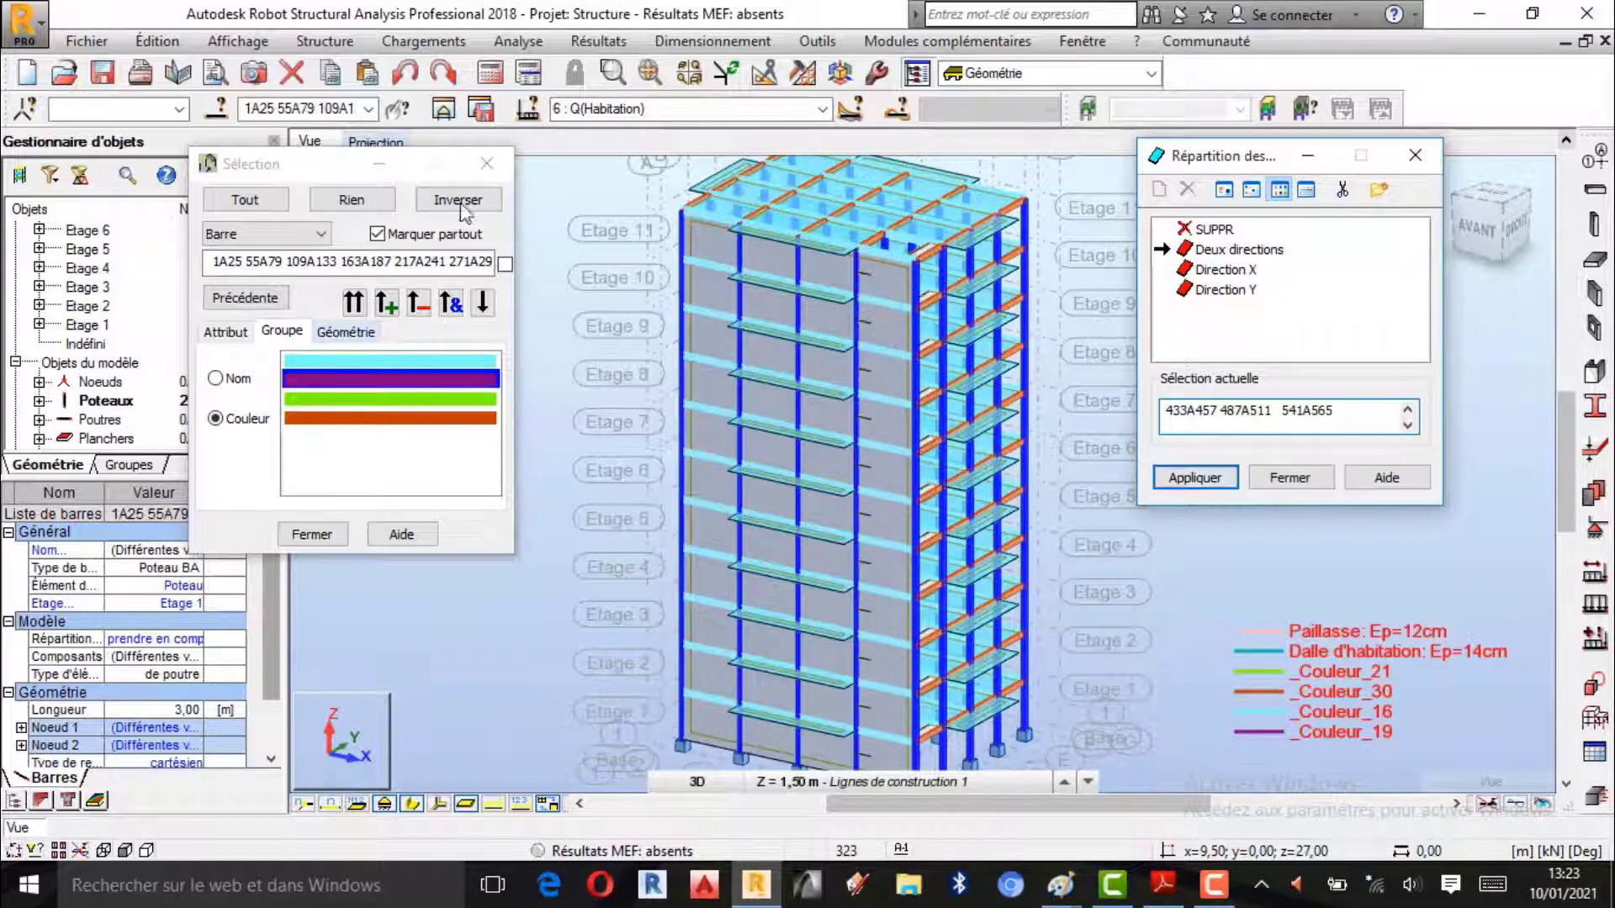
Step: Apply the two-direction (Deux directions) load distribution to the current selection and close the distribution and selection dialogs
{"action": "left_click", "coordinate": [1196, 478]}
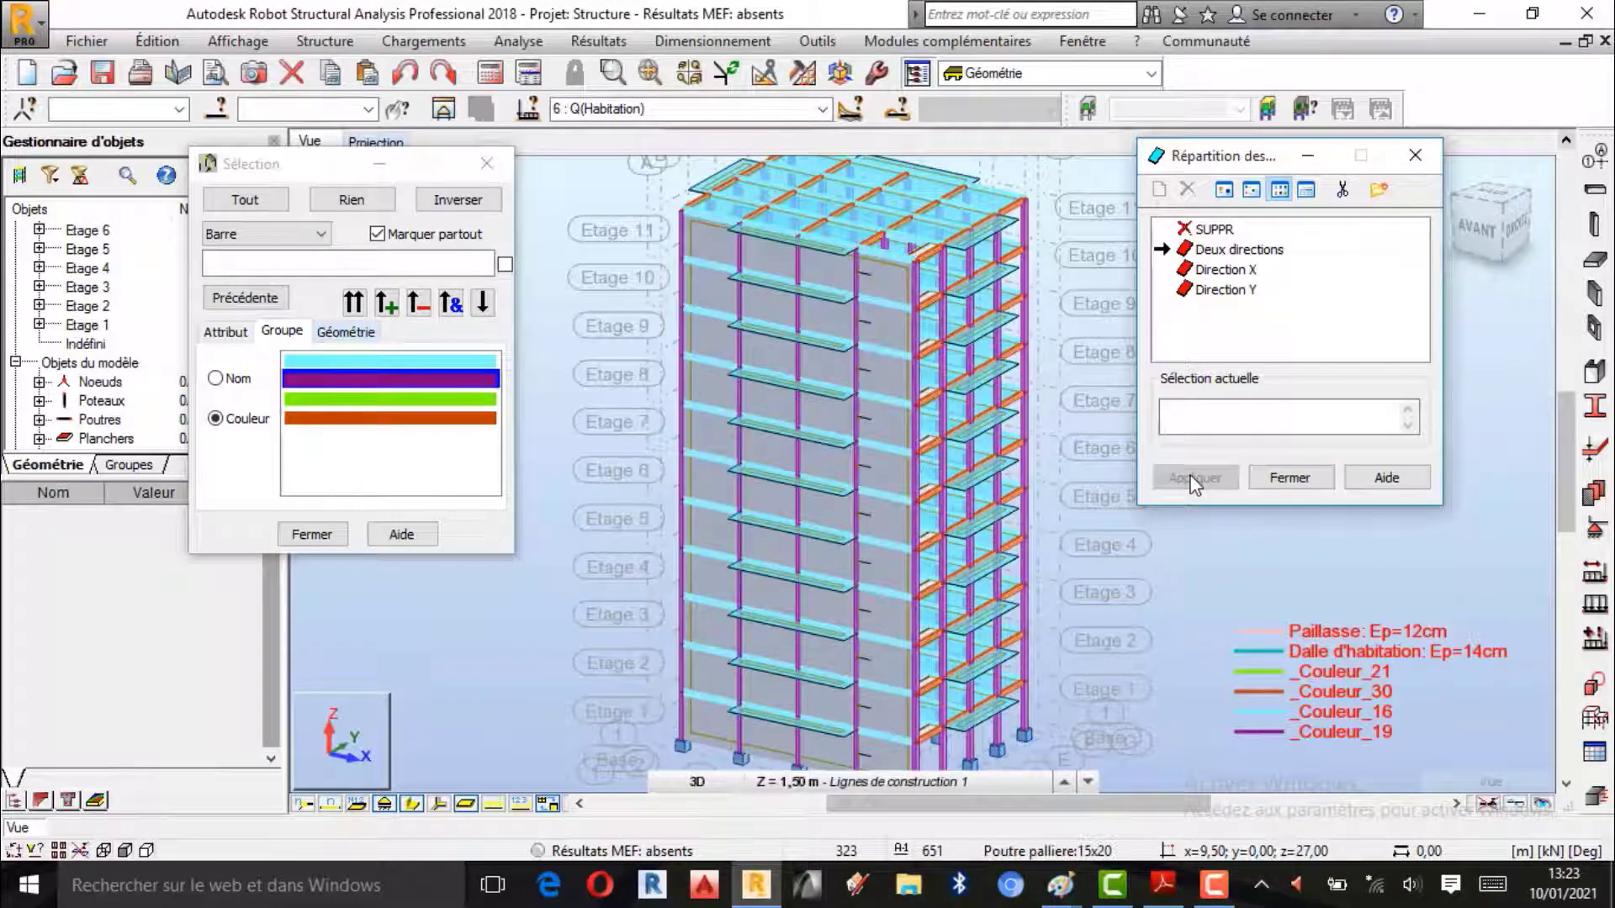
{"action": "left_click", "coordinate": [1287, 478]}
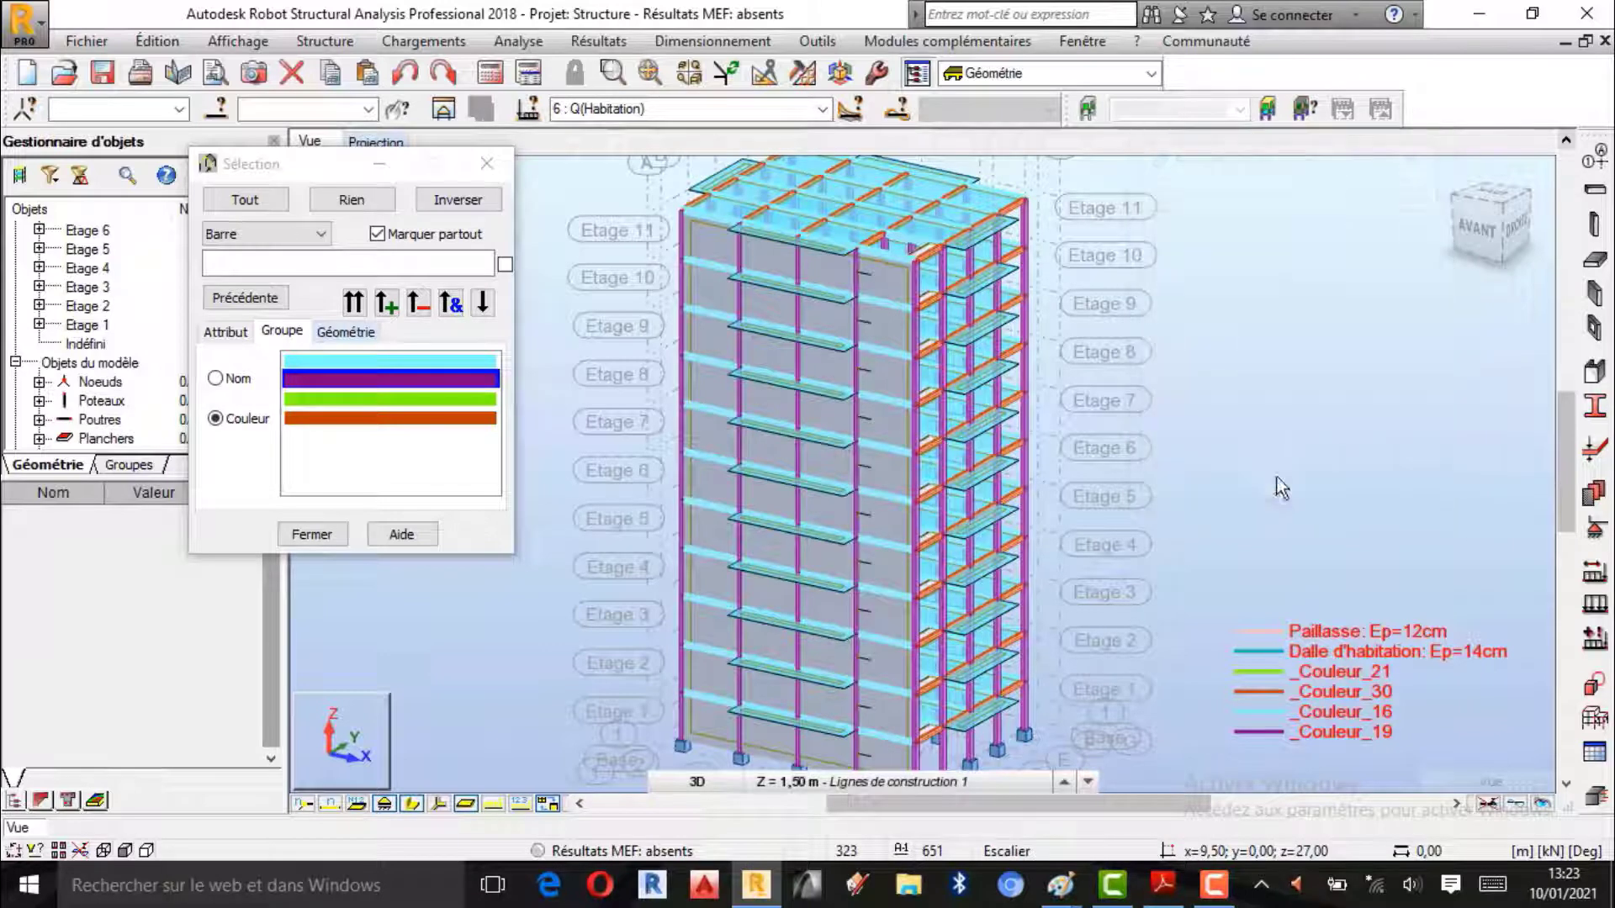
{"action": "left_click", "coordinate": [311, 534]}
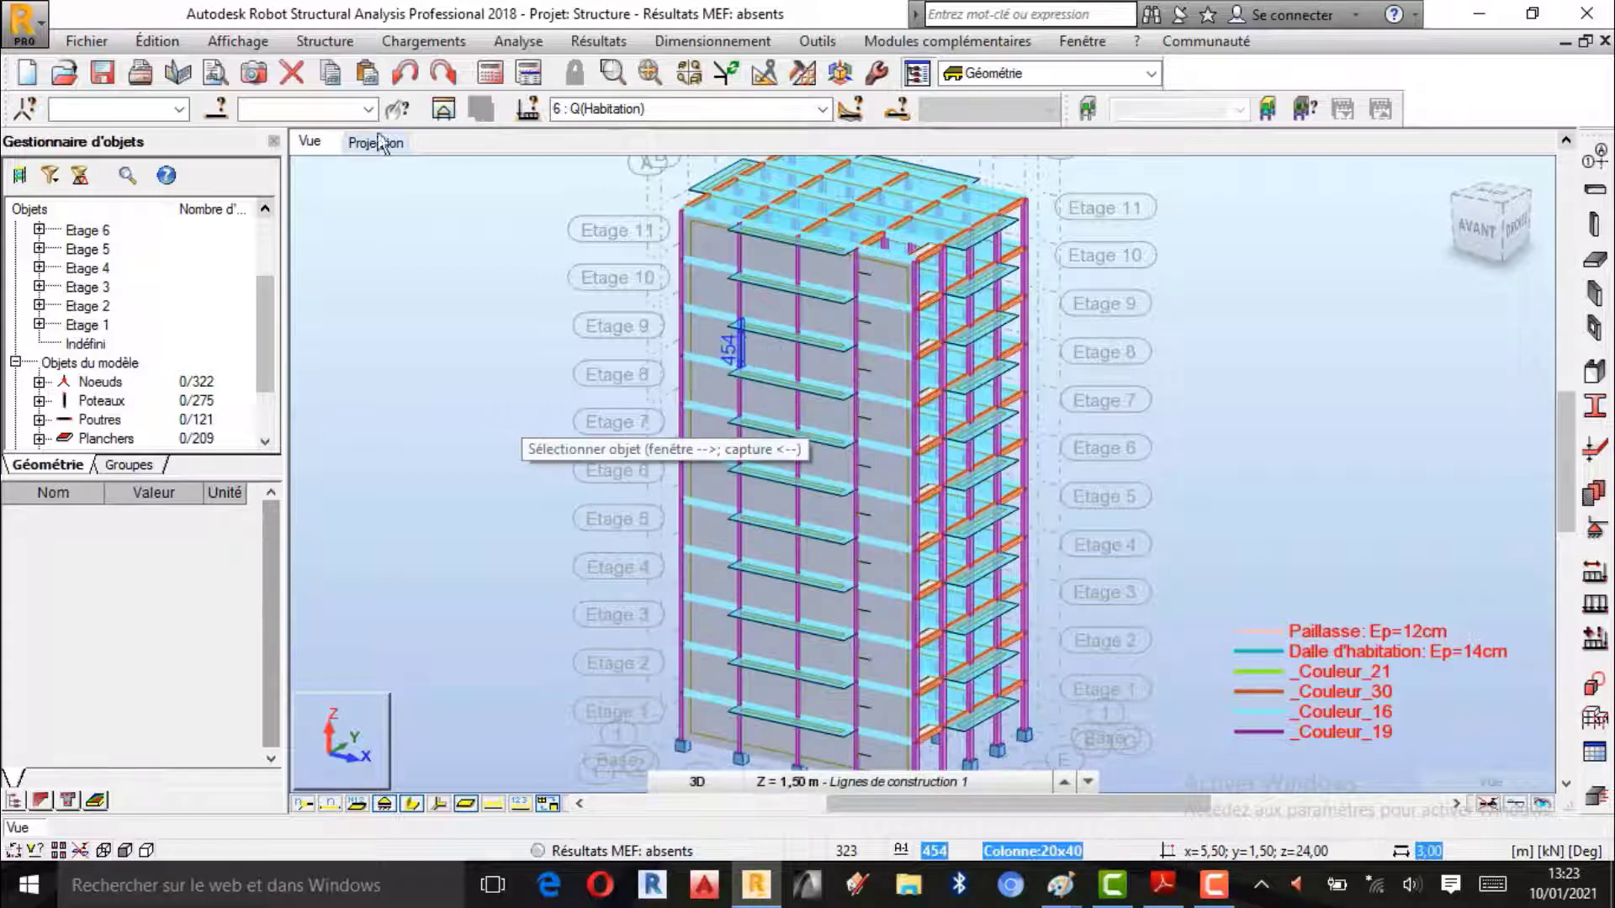
{"action": "left_click", "coordinate": [324, 42]}
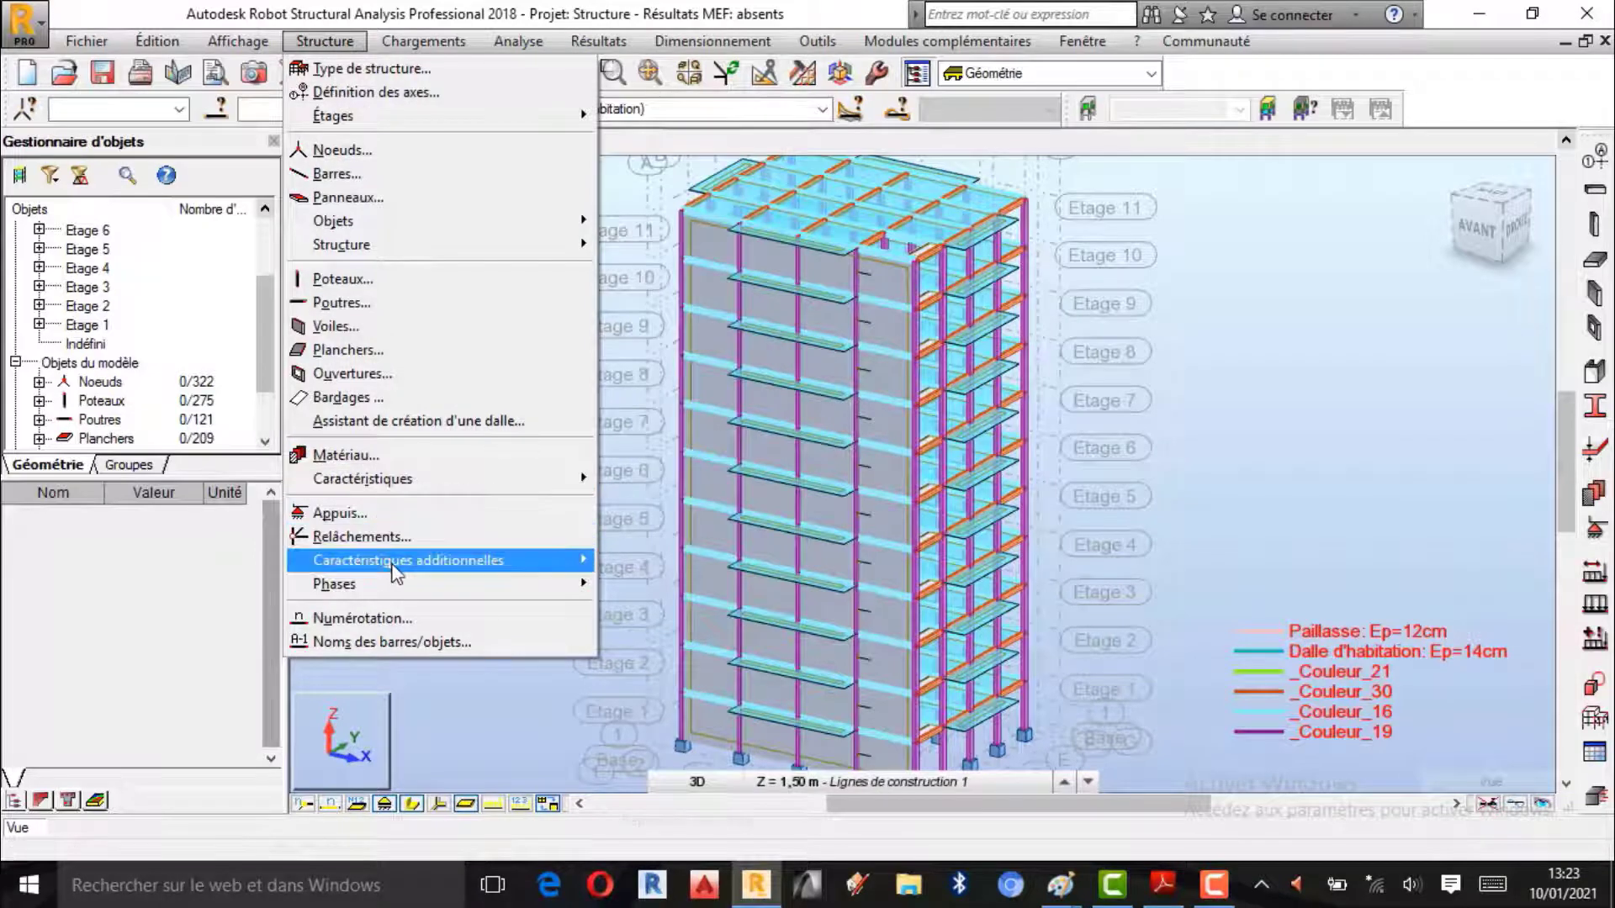
{"action": "mouse_move", "coordinate": [395, 572]}
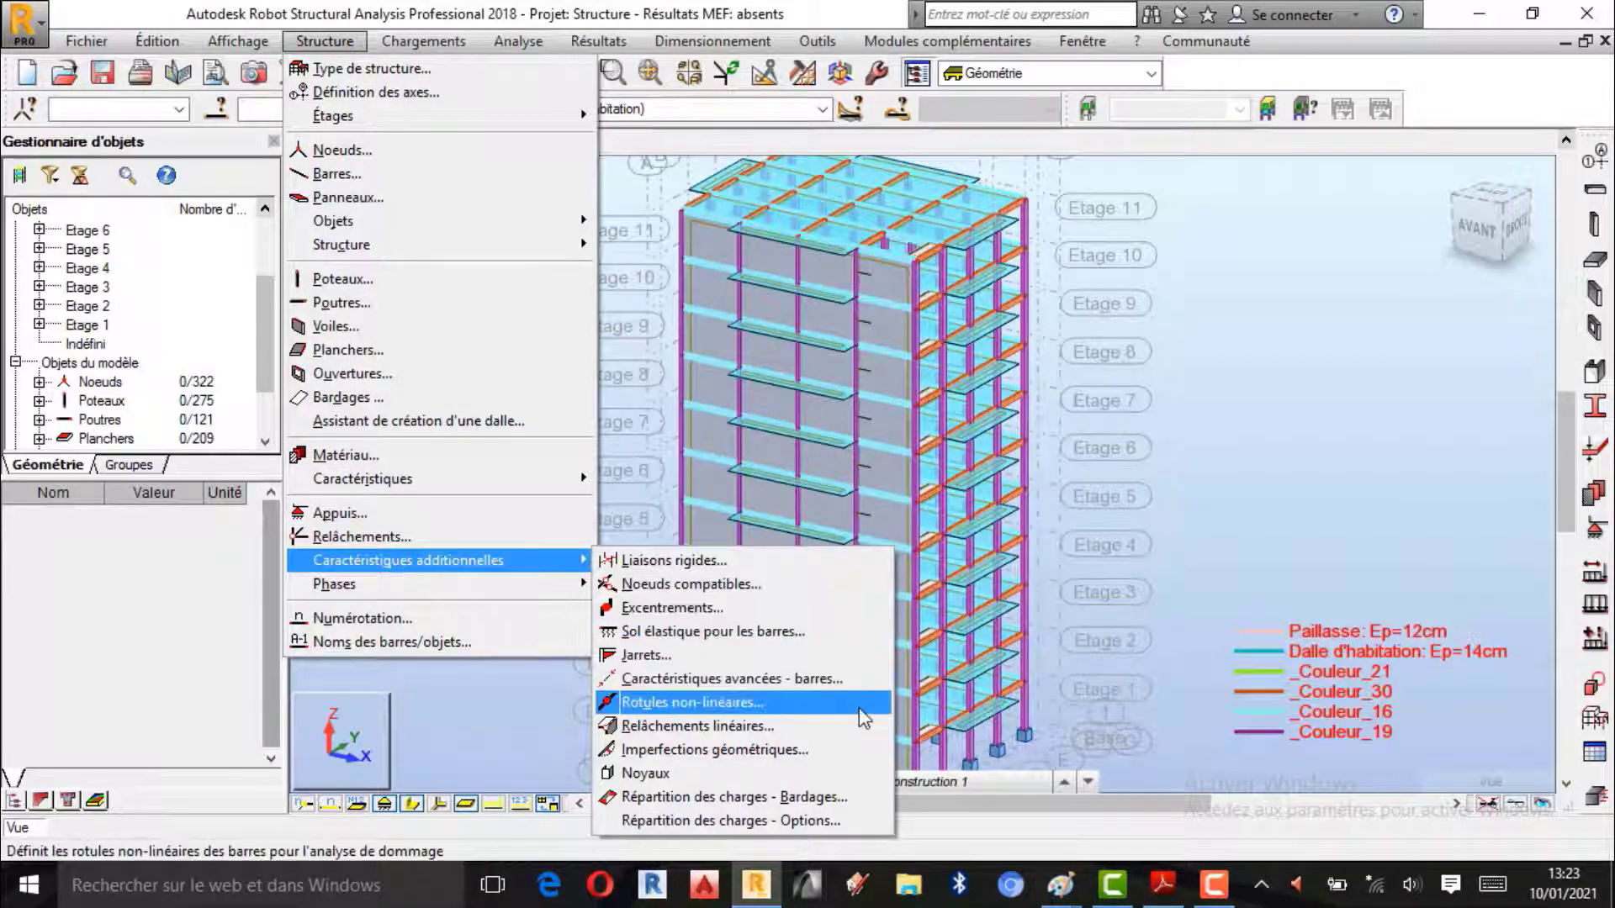
{"action": "left_click", "coordinate": [785, 800]}
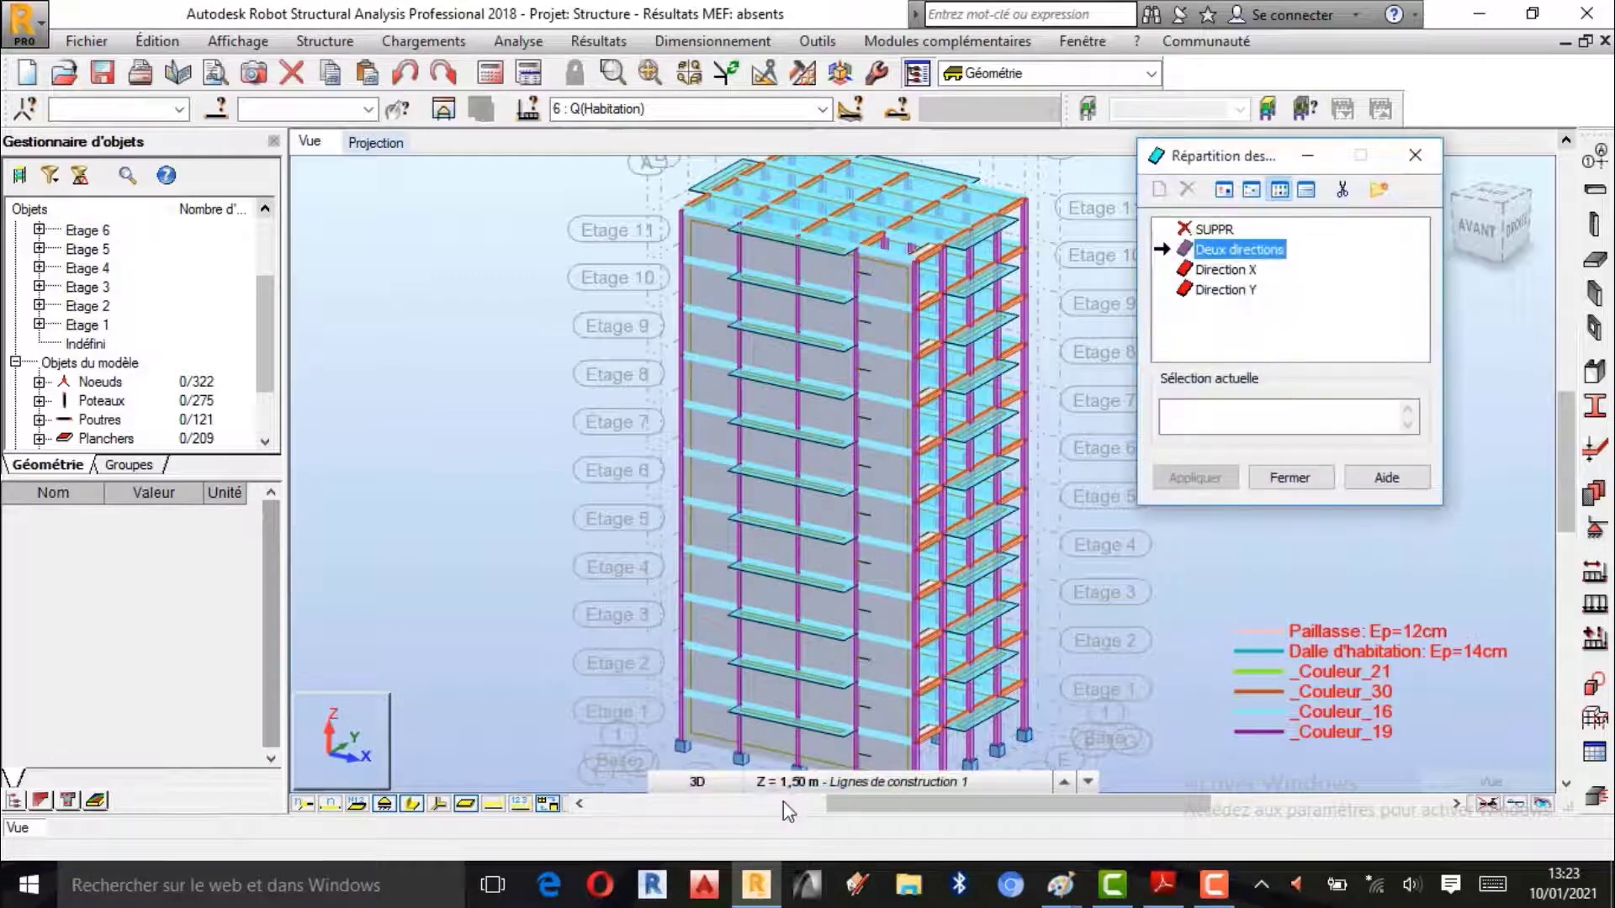
{"action": "left_click", "coordinate": [1424, 165]}
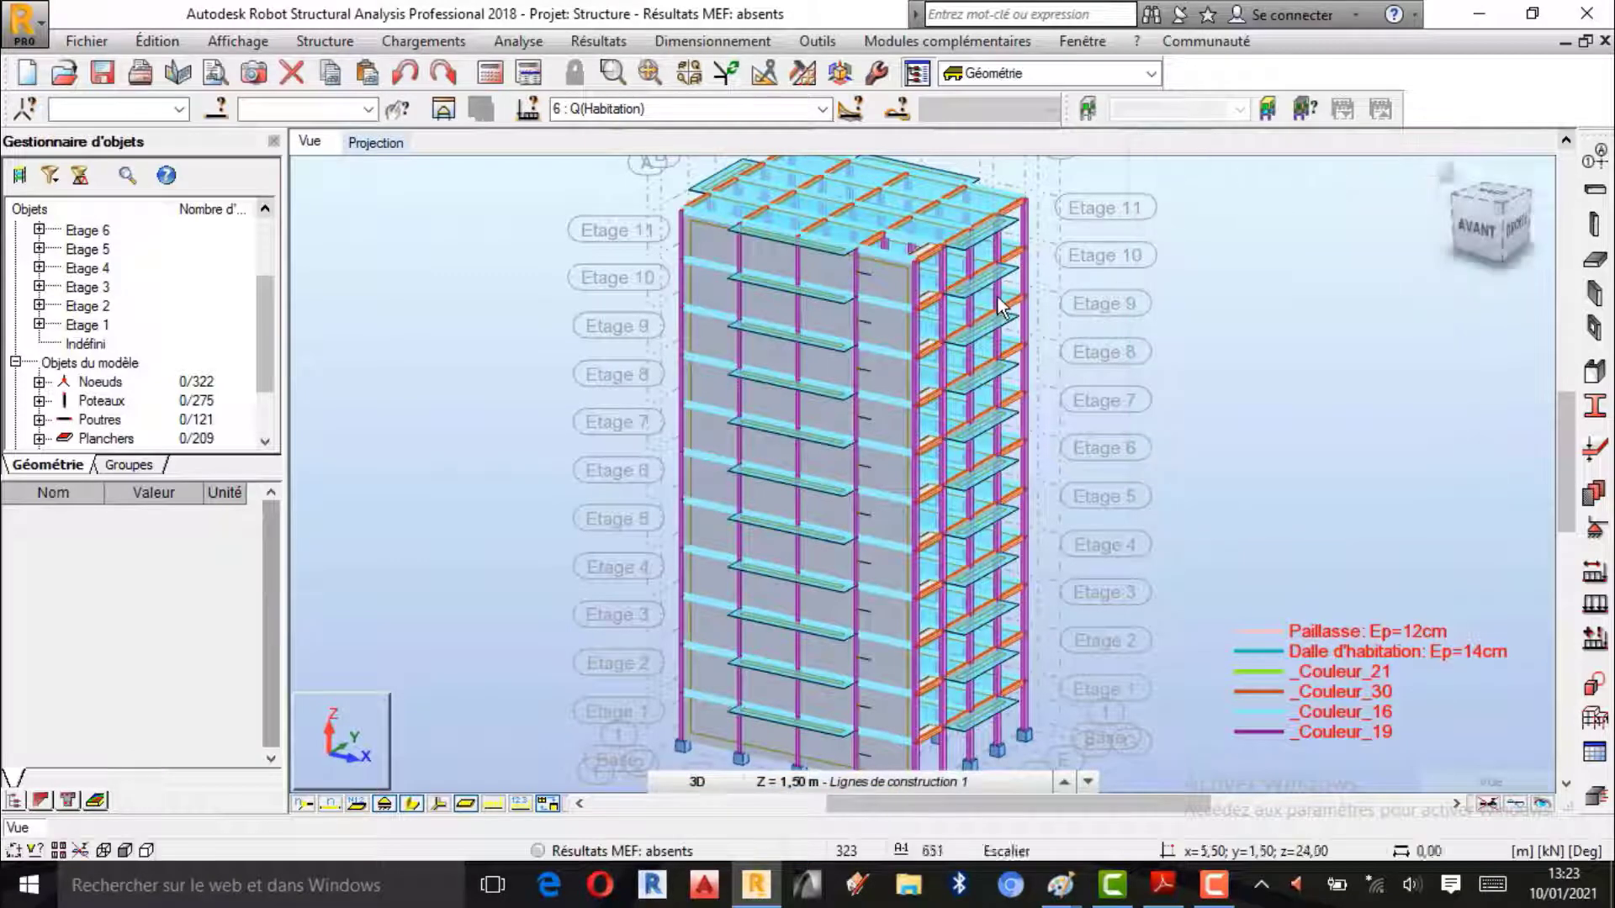
Step: Open the wind load generation for the building and examine the model alongside the wind simulation parameters
{"action": "left_click", "coordinate": [423, 42]}
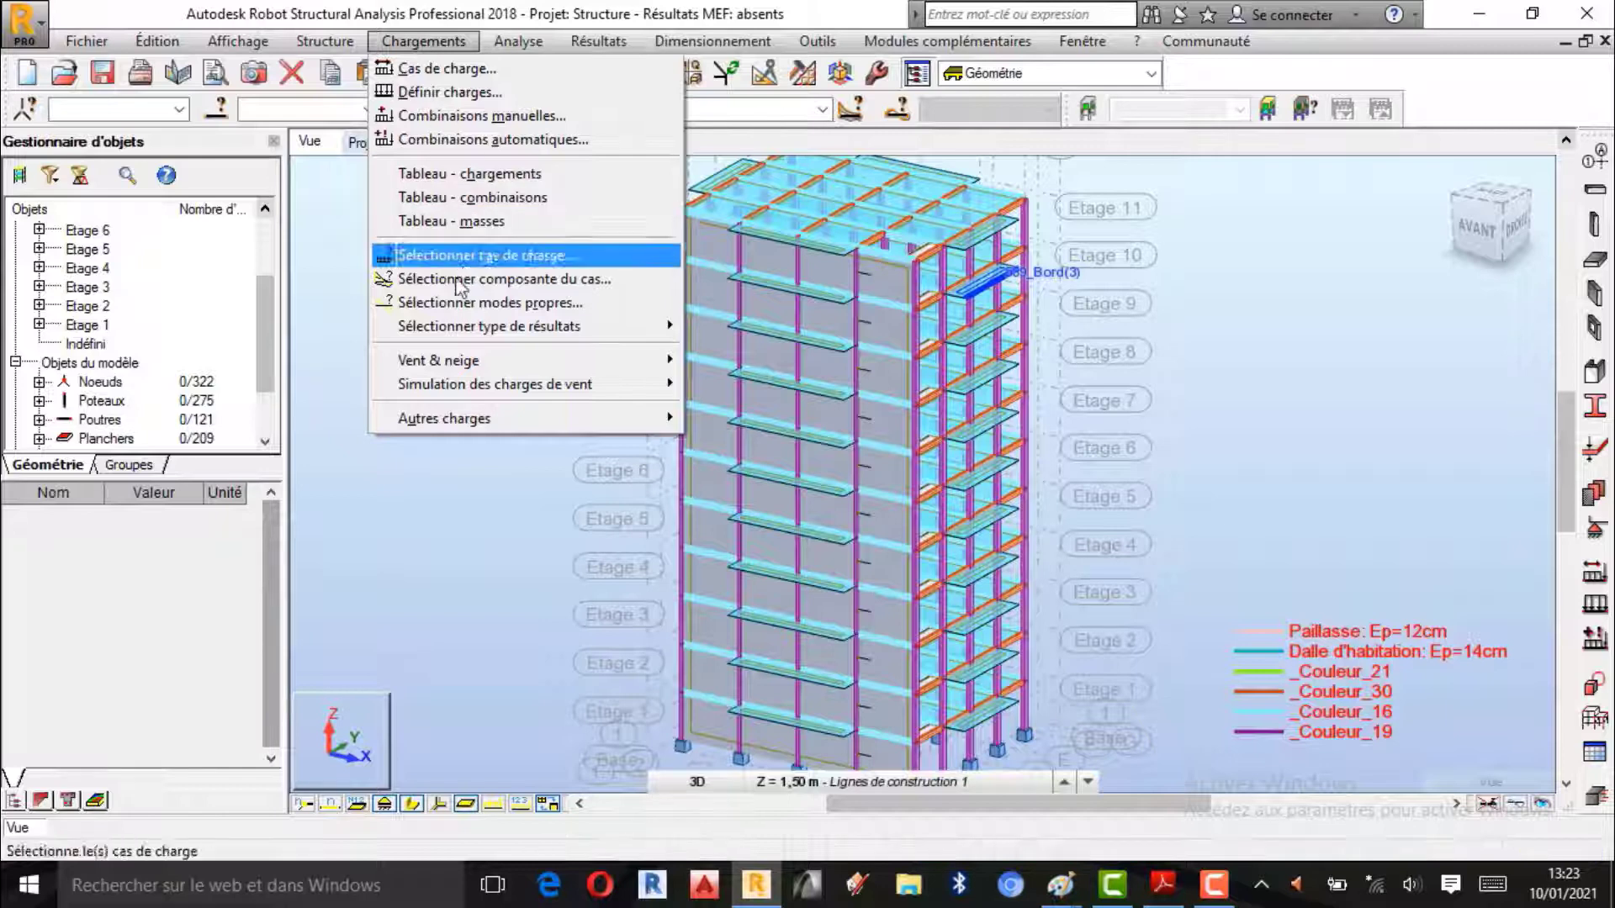
{"action": "mouse_move", "coordinate": [476, 393]}
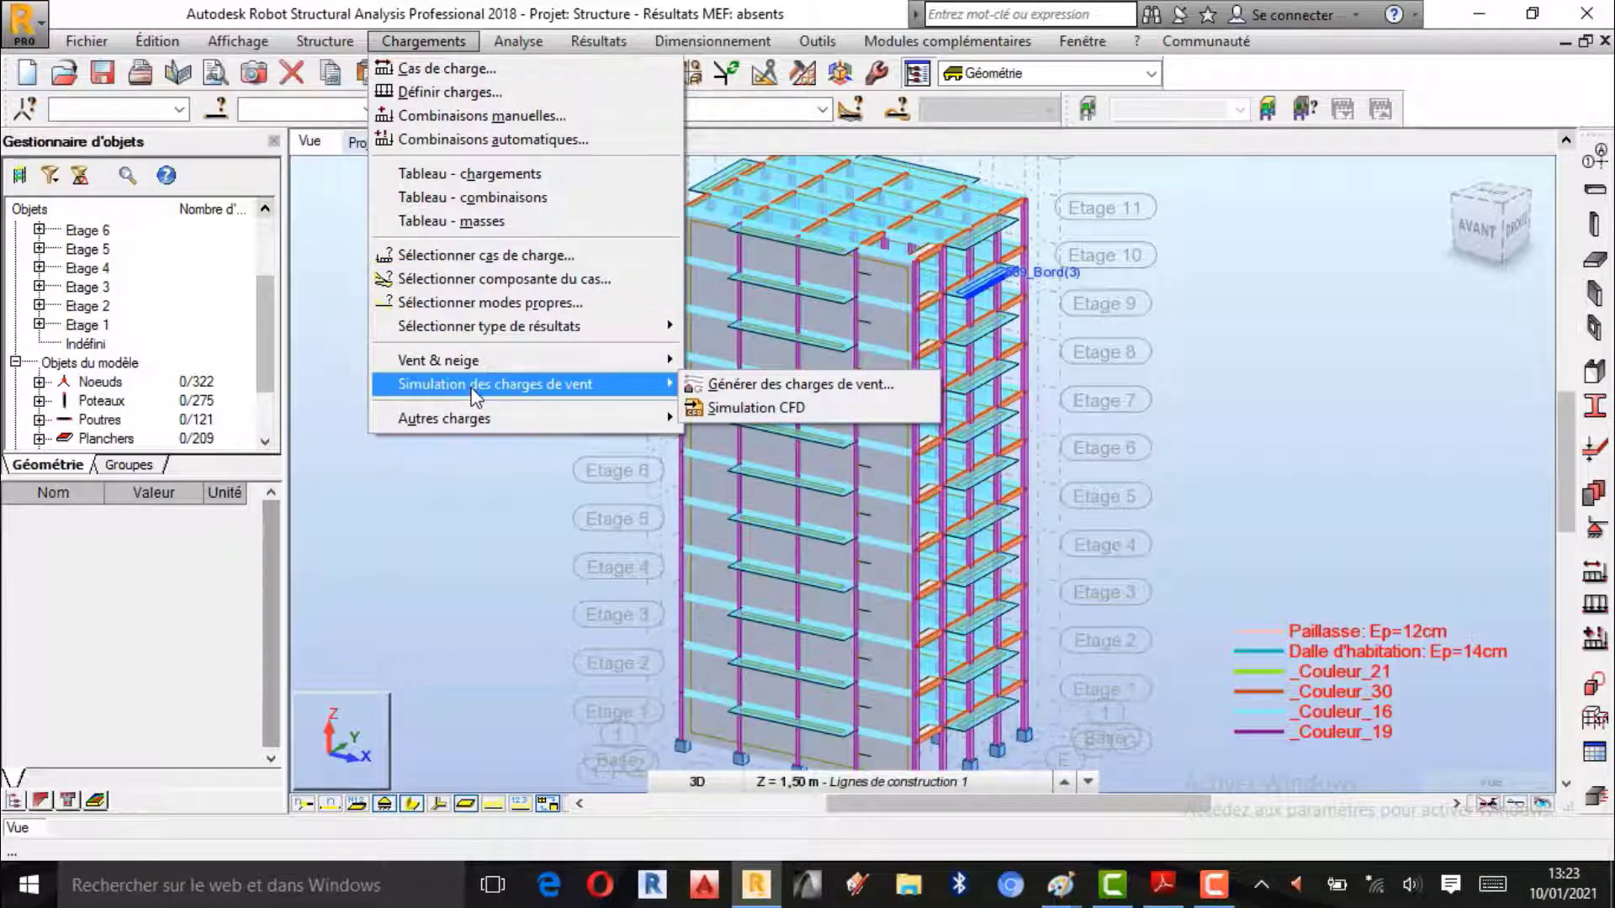
{"action": "left_click", "coordinate": [748, 386]}
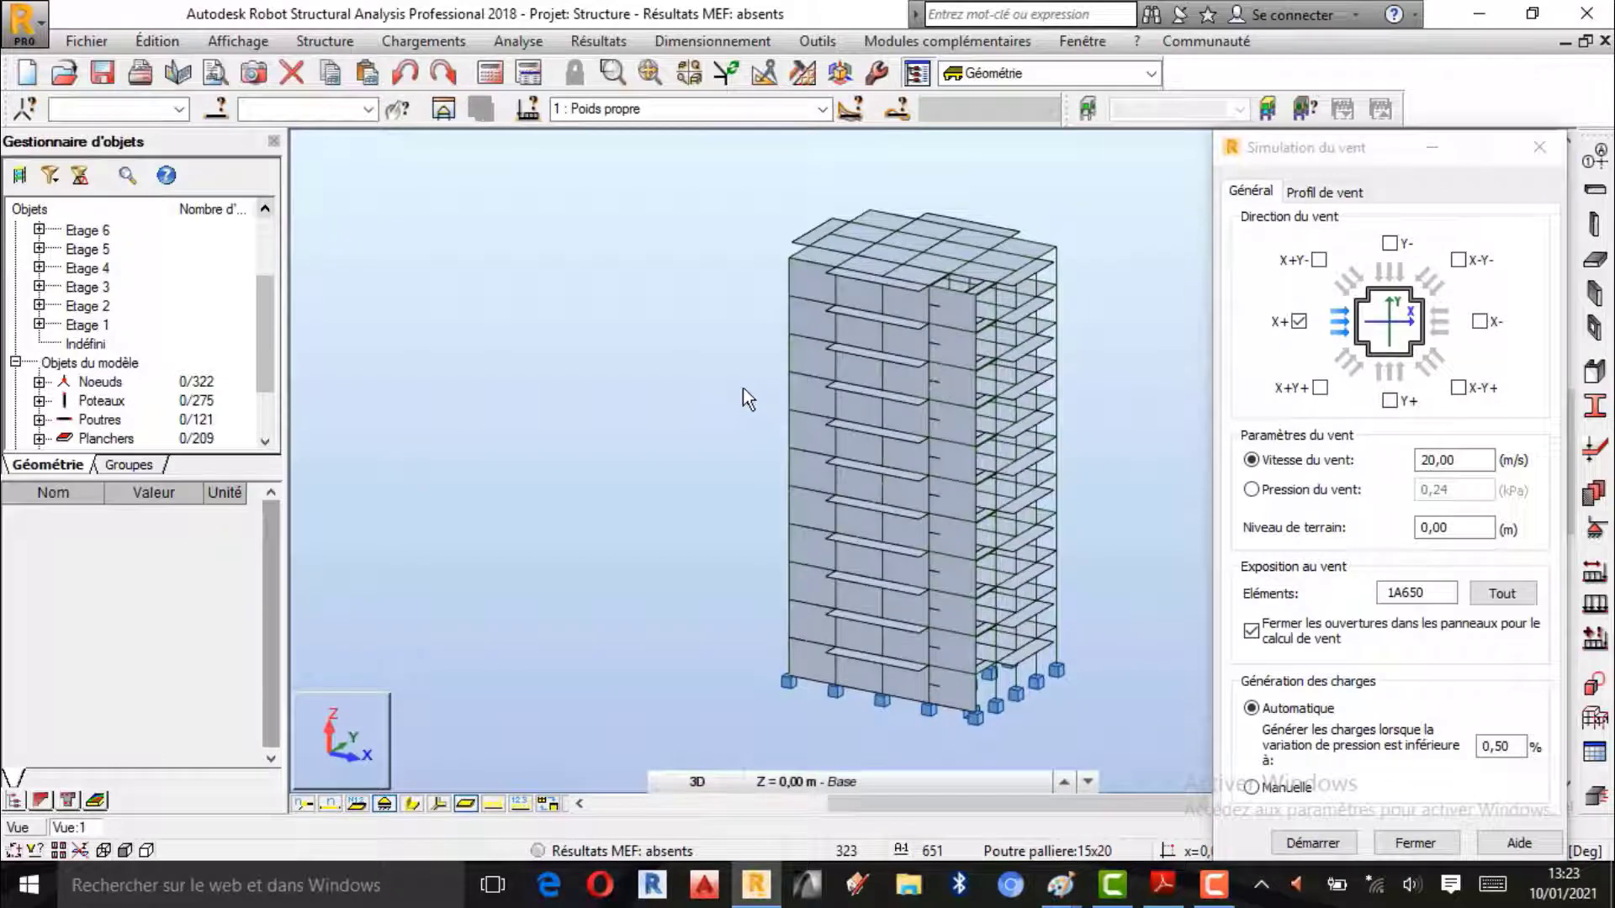
{"action": "scroll", "coordinate": [1085, 631], "scroll_direction": "up", "scroll_amount": 1}
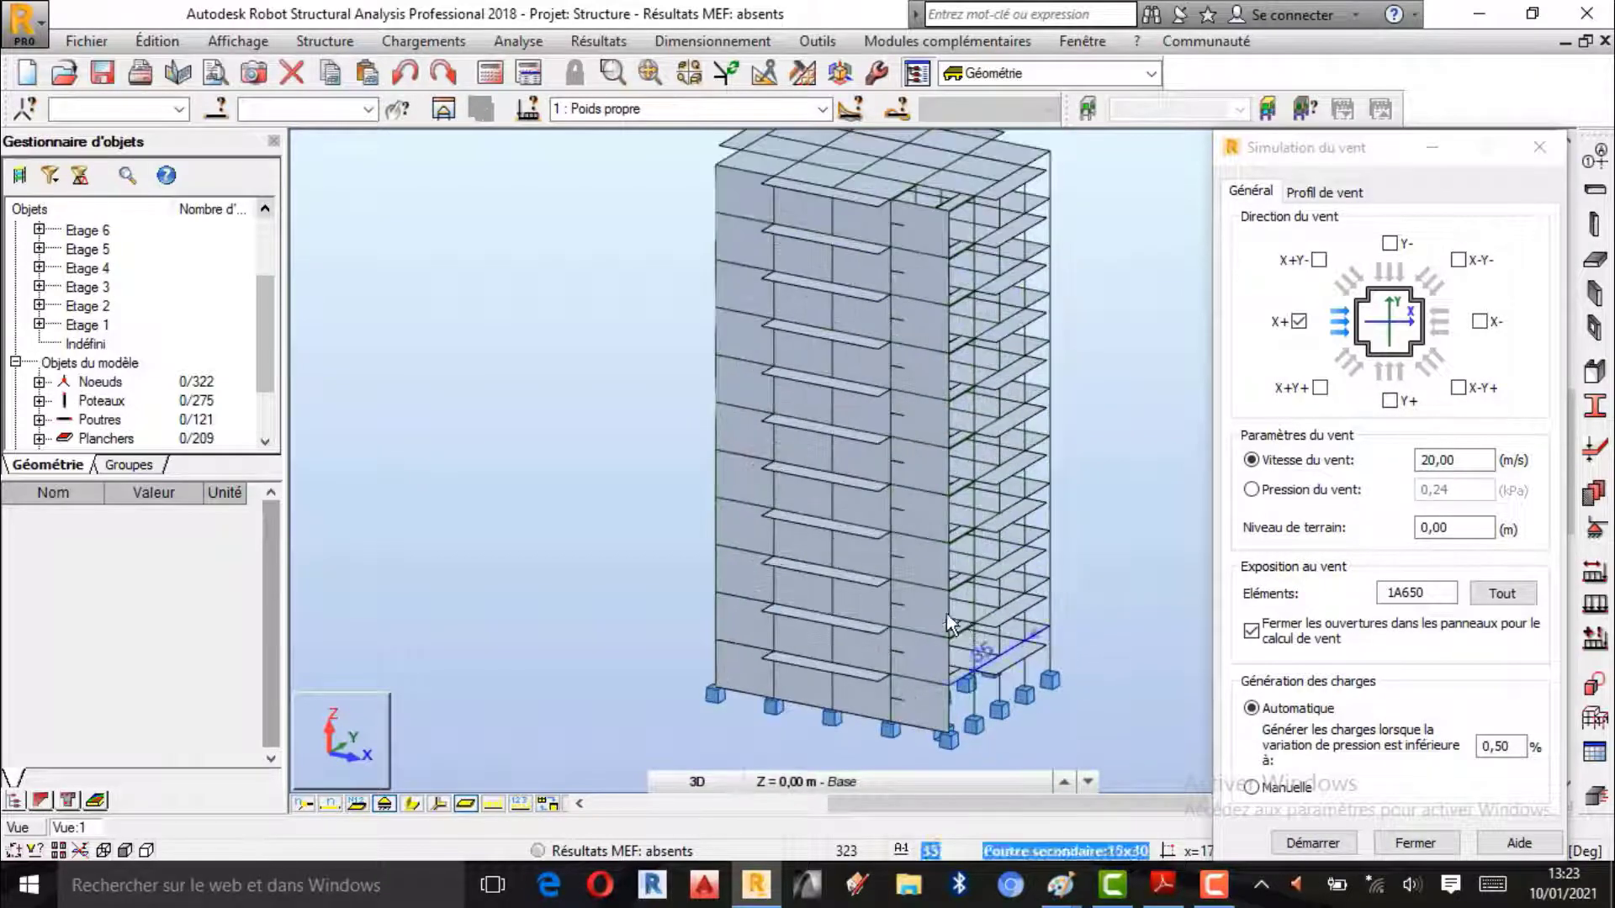
{"action": "scroll", "coordinate": [571, 638], "scroll_direction": "down", "scroll_amount": 1}
{"action": "scroll", "coordinate": [975, 487], "scroll_direction": "up", "scroll_amount": 1}
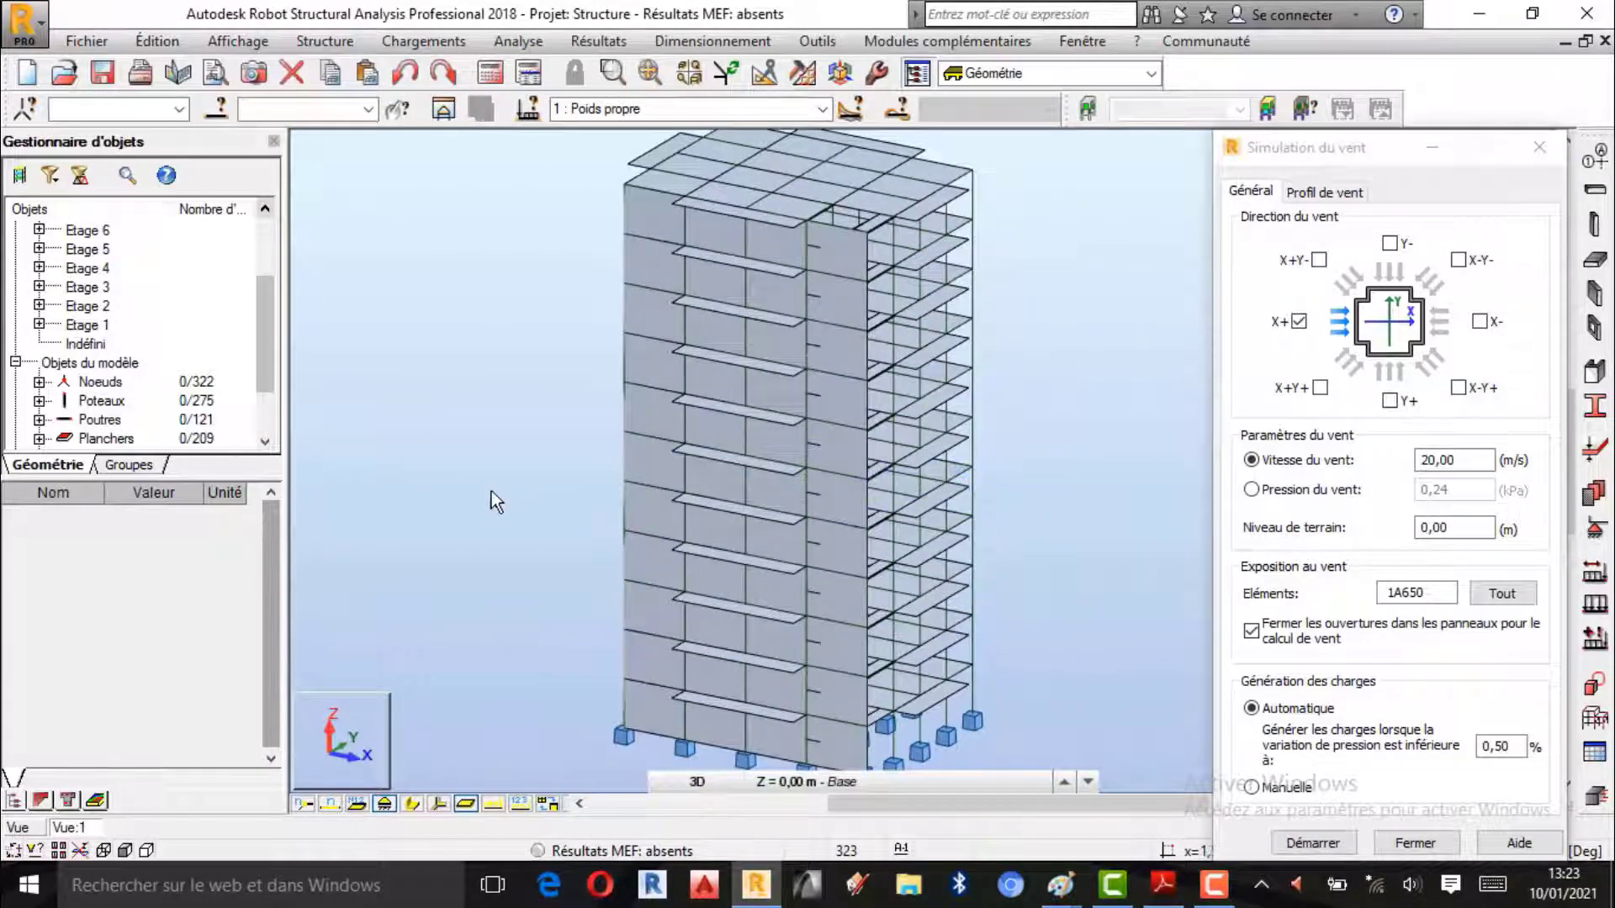
{"action": "scroll", "coordinate": [493, 493], "scroll_direction": "down", "scroll_amount": 1}
{"action": "scroll", "coordinate": [840, 402], "scroll_direction": "up", "scroll_amount": 1}
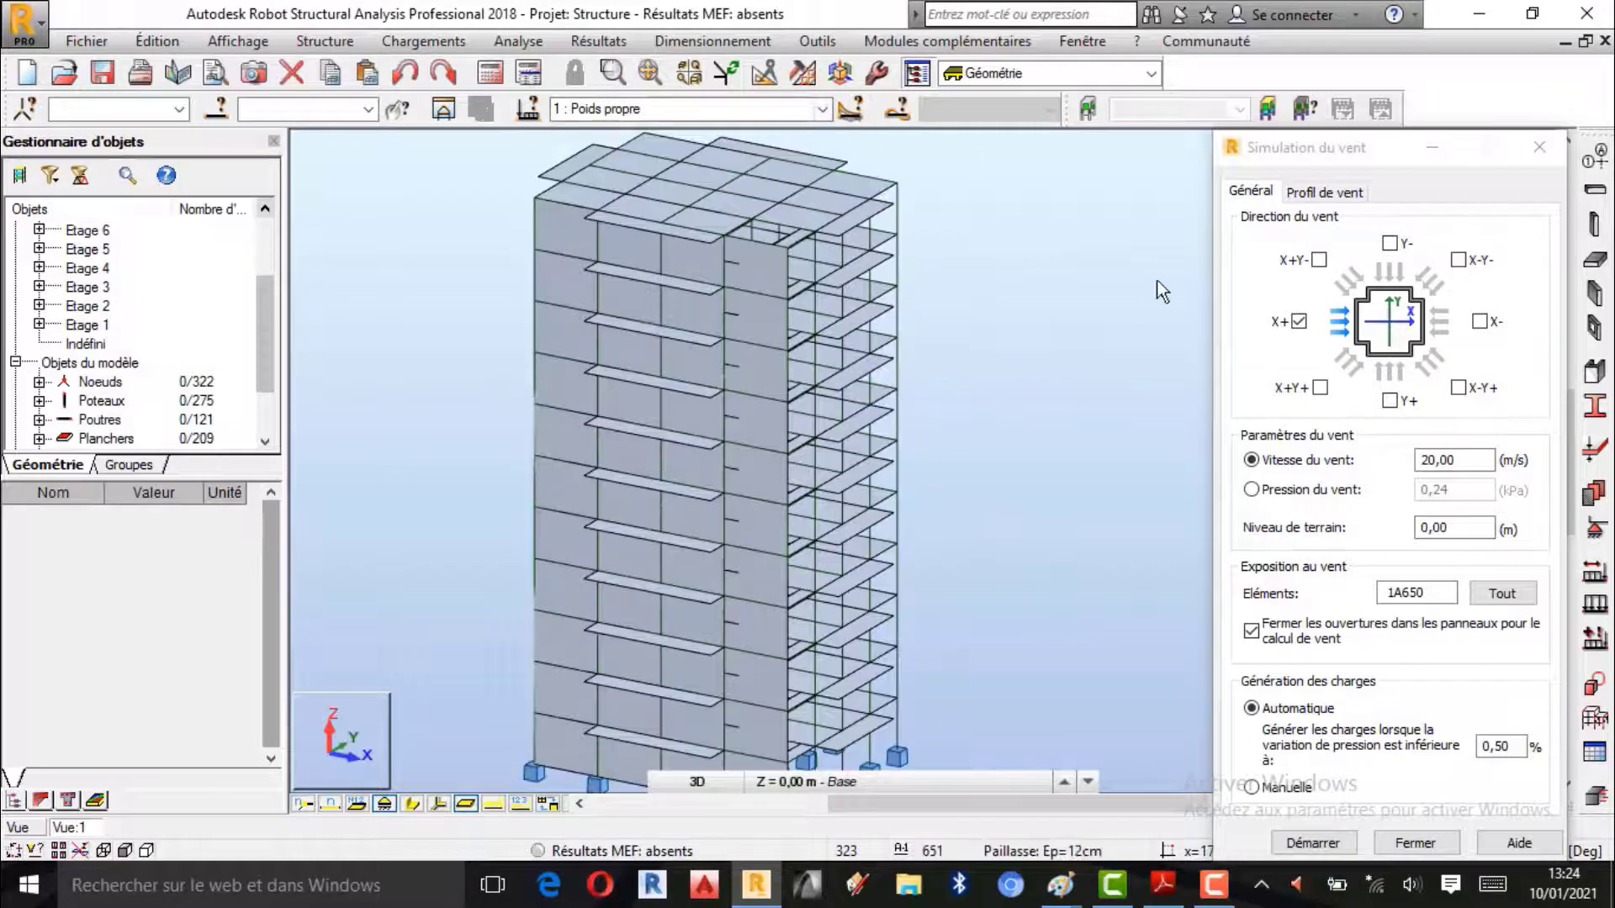
{"action": "scroll", "coordinate": [854, 370], "scroll_direction": "down", "scroll_amount": 1}
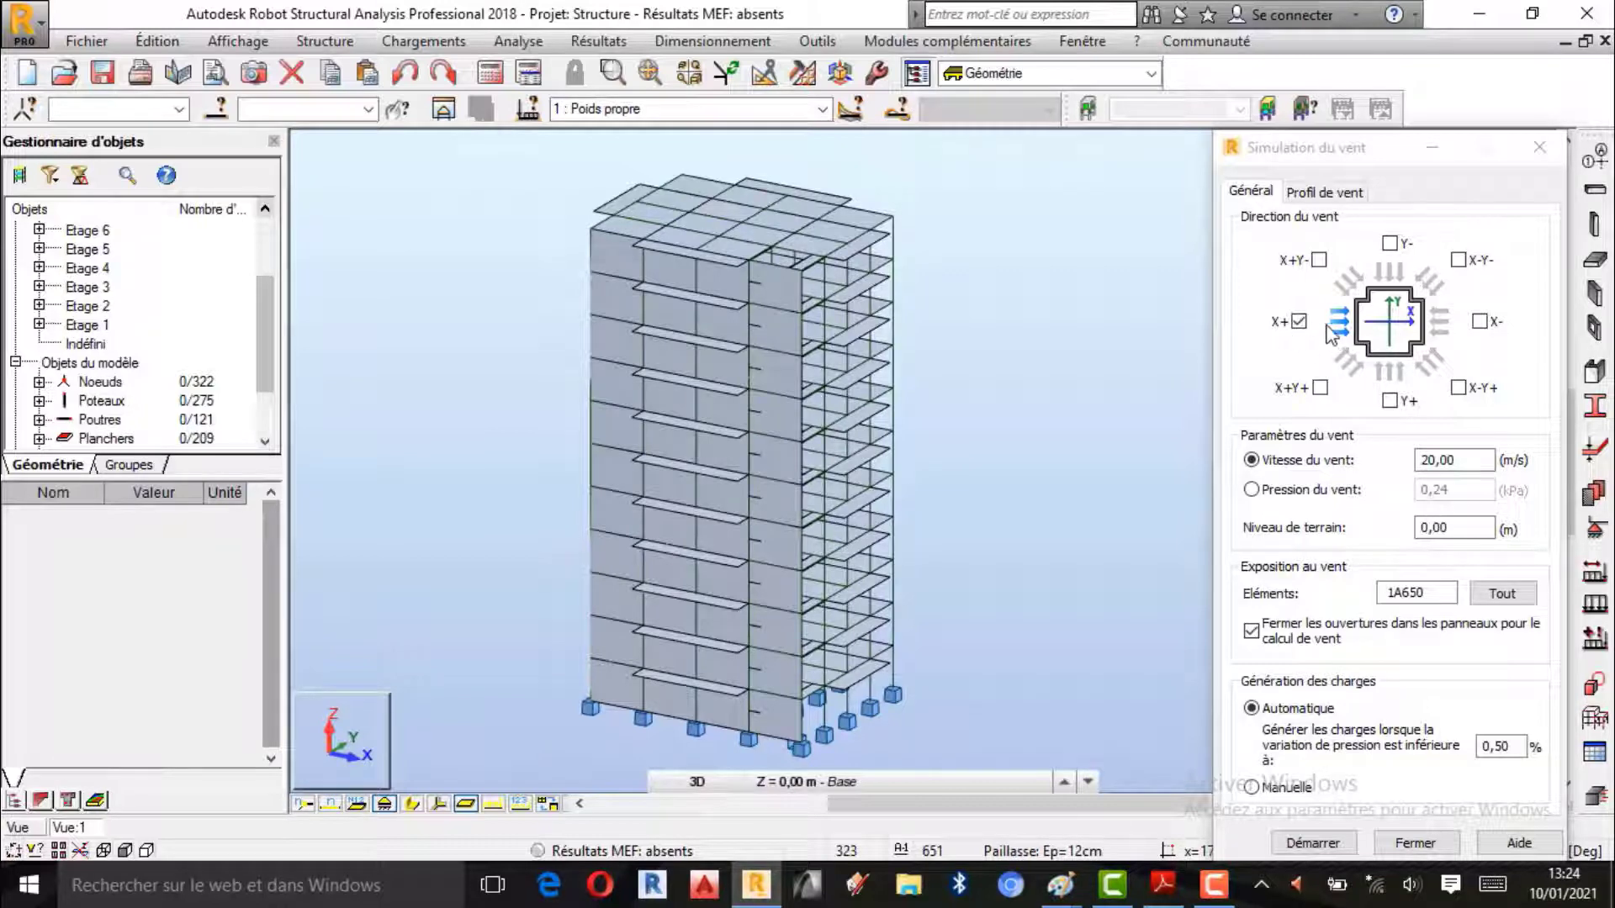
Step: Switch to the Paint notes to check the design wind speed V, and return to the structural model
{"action": "scroll", "coordinate": [837, 395], "scroll_direction": "up", "scroll_amount": 1}
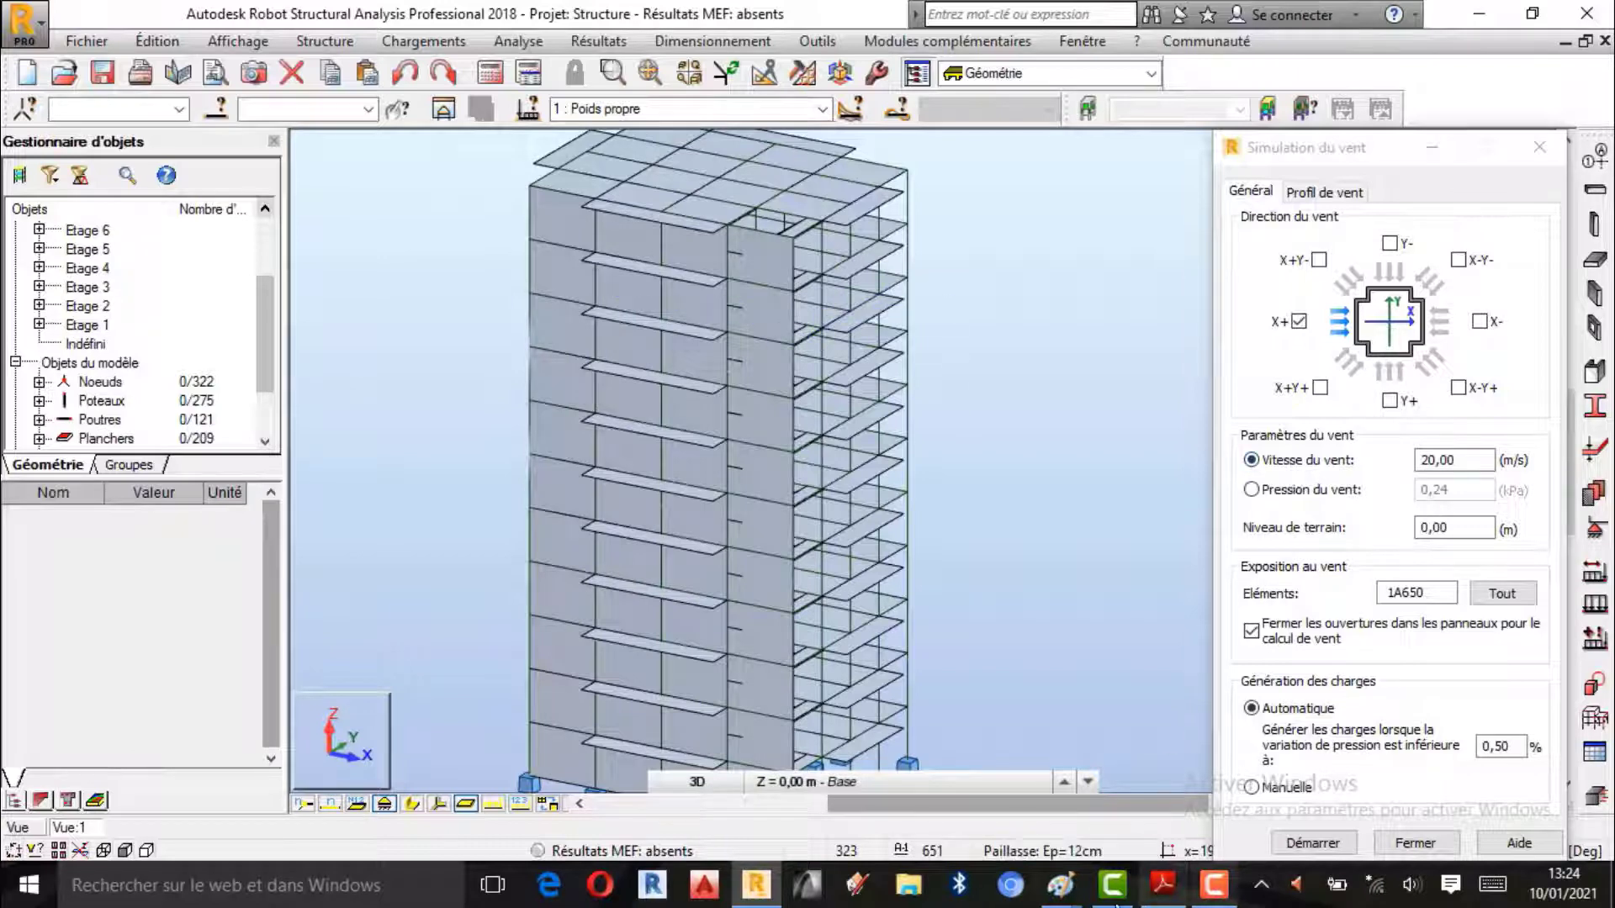
{"action": "mouse_move", "coordinate": [1161, 894]}
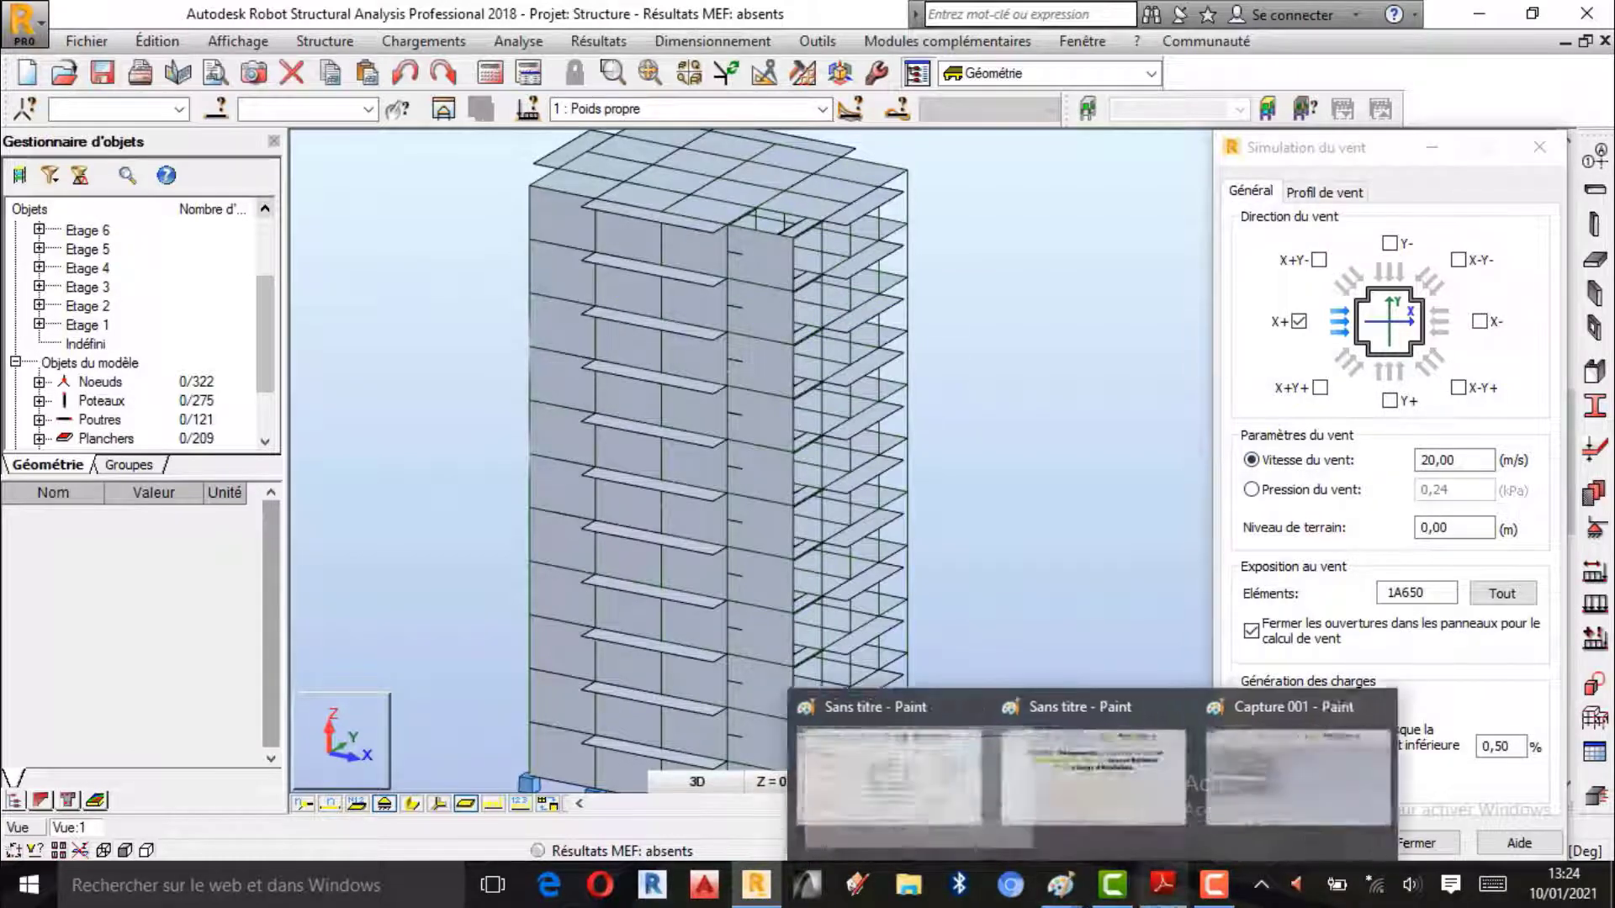
{"action": "mouse_move", "coordinate": [1064, 891]}
{"action": "left_click", "coordinate": [1093, 799]}
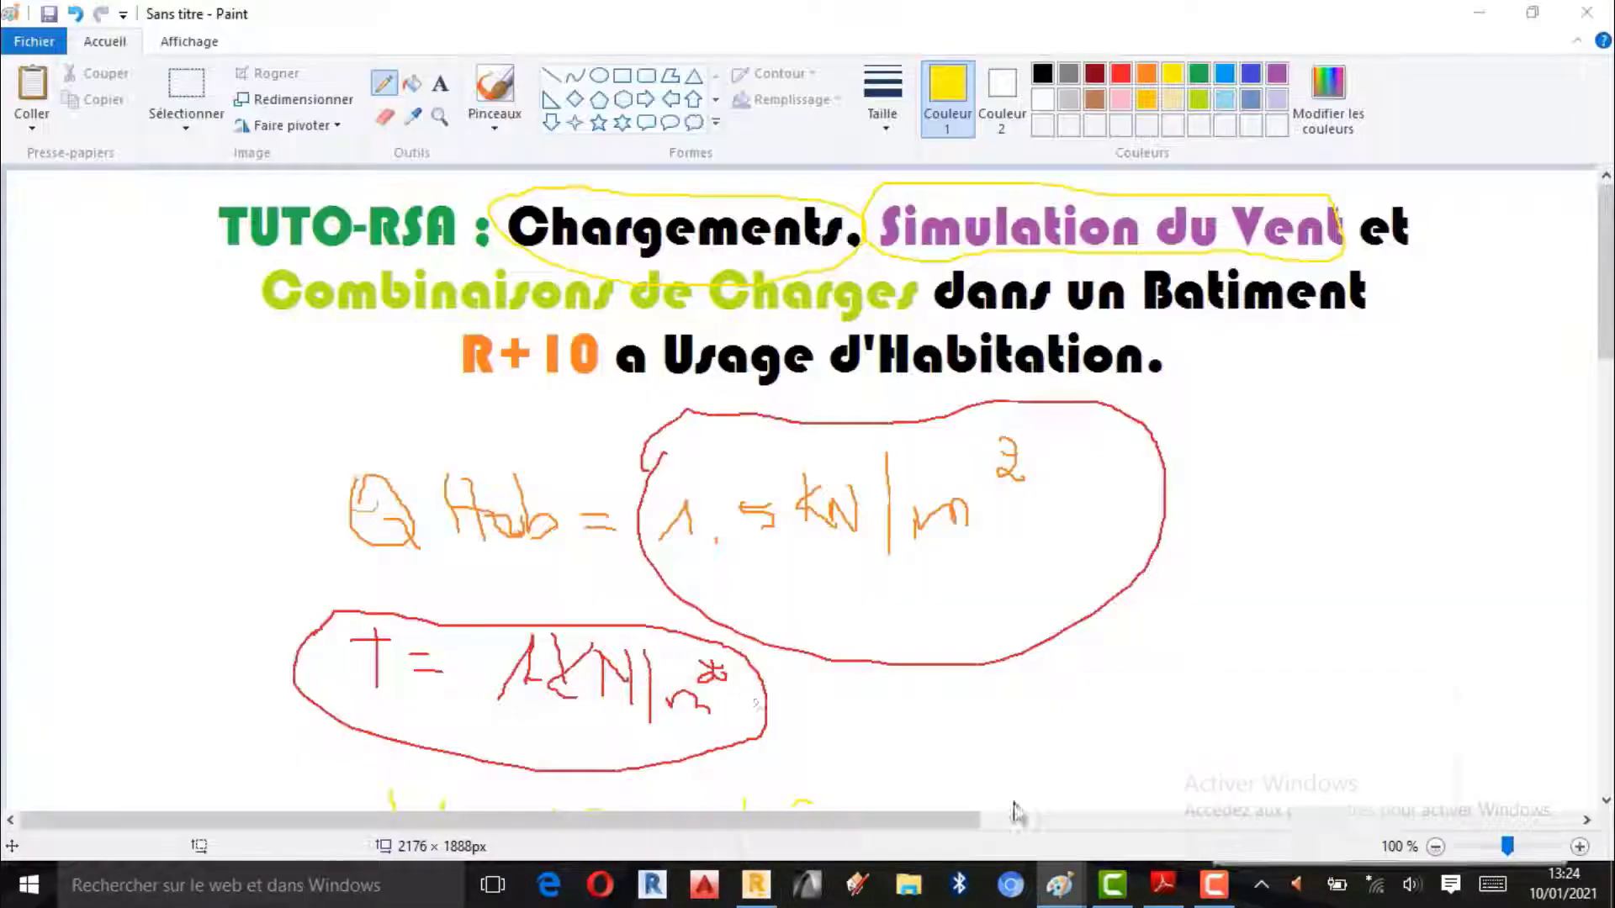
{"action": "scroll", "coordinate": [577, 683], "scroll_direction": "down", "scroll_amount": 1}
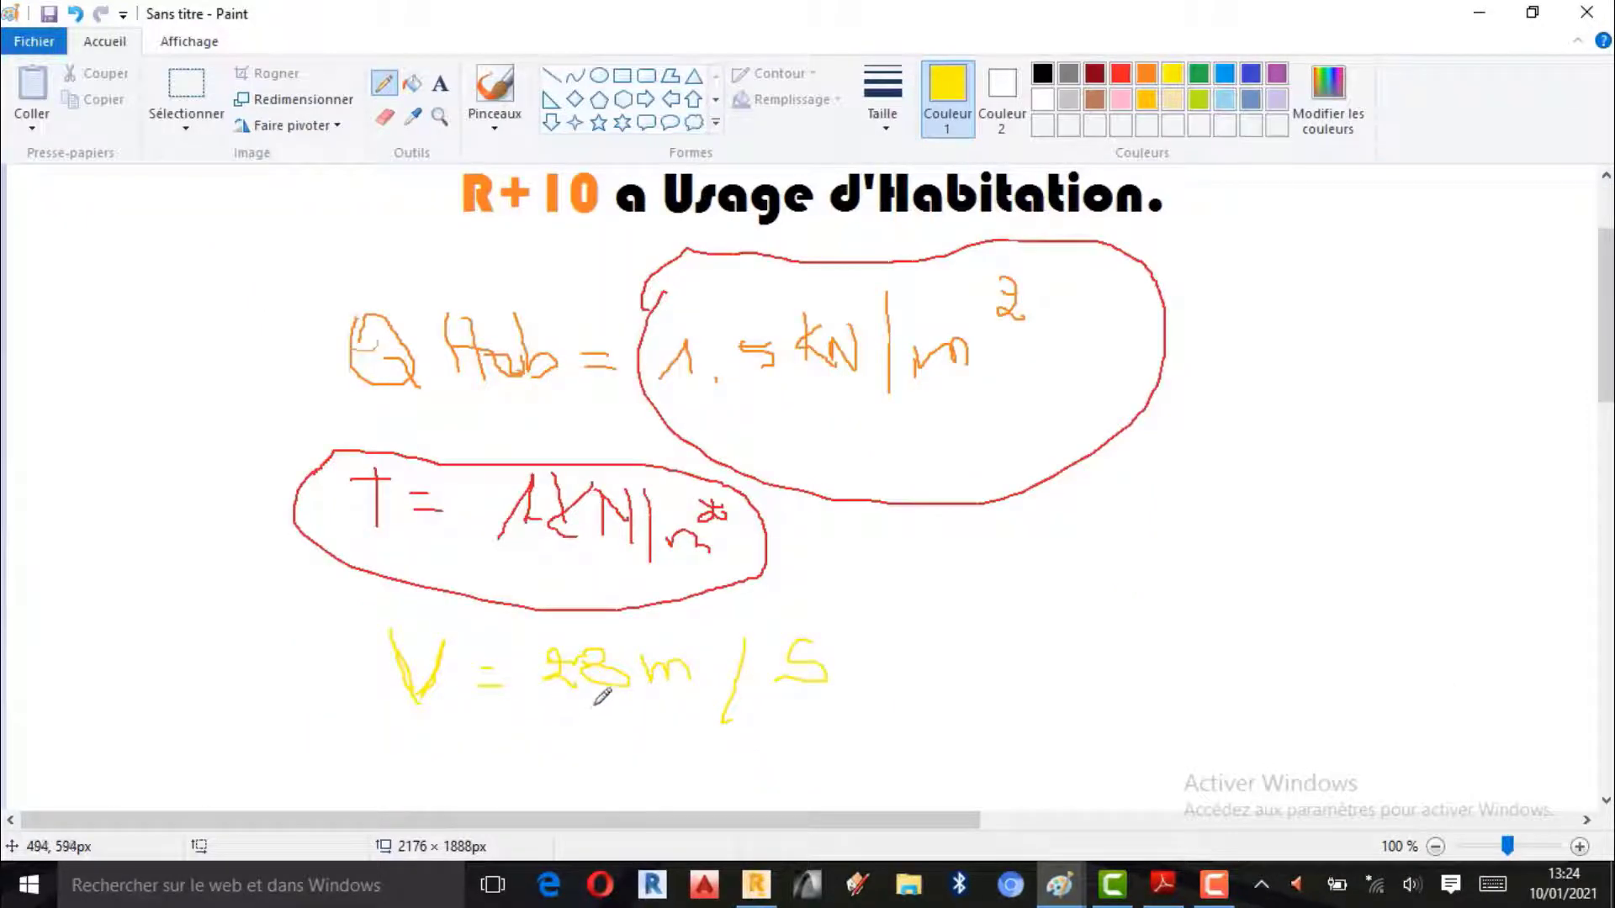
{"action": "left_click", "coordinate": [1479, 11]}
Step: Set the wind speed (Vitesse du vent) of the wind simulation to 28 m/s
{"action": "double_click", "coordinate": [1429, 460]}
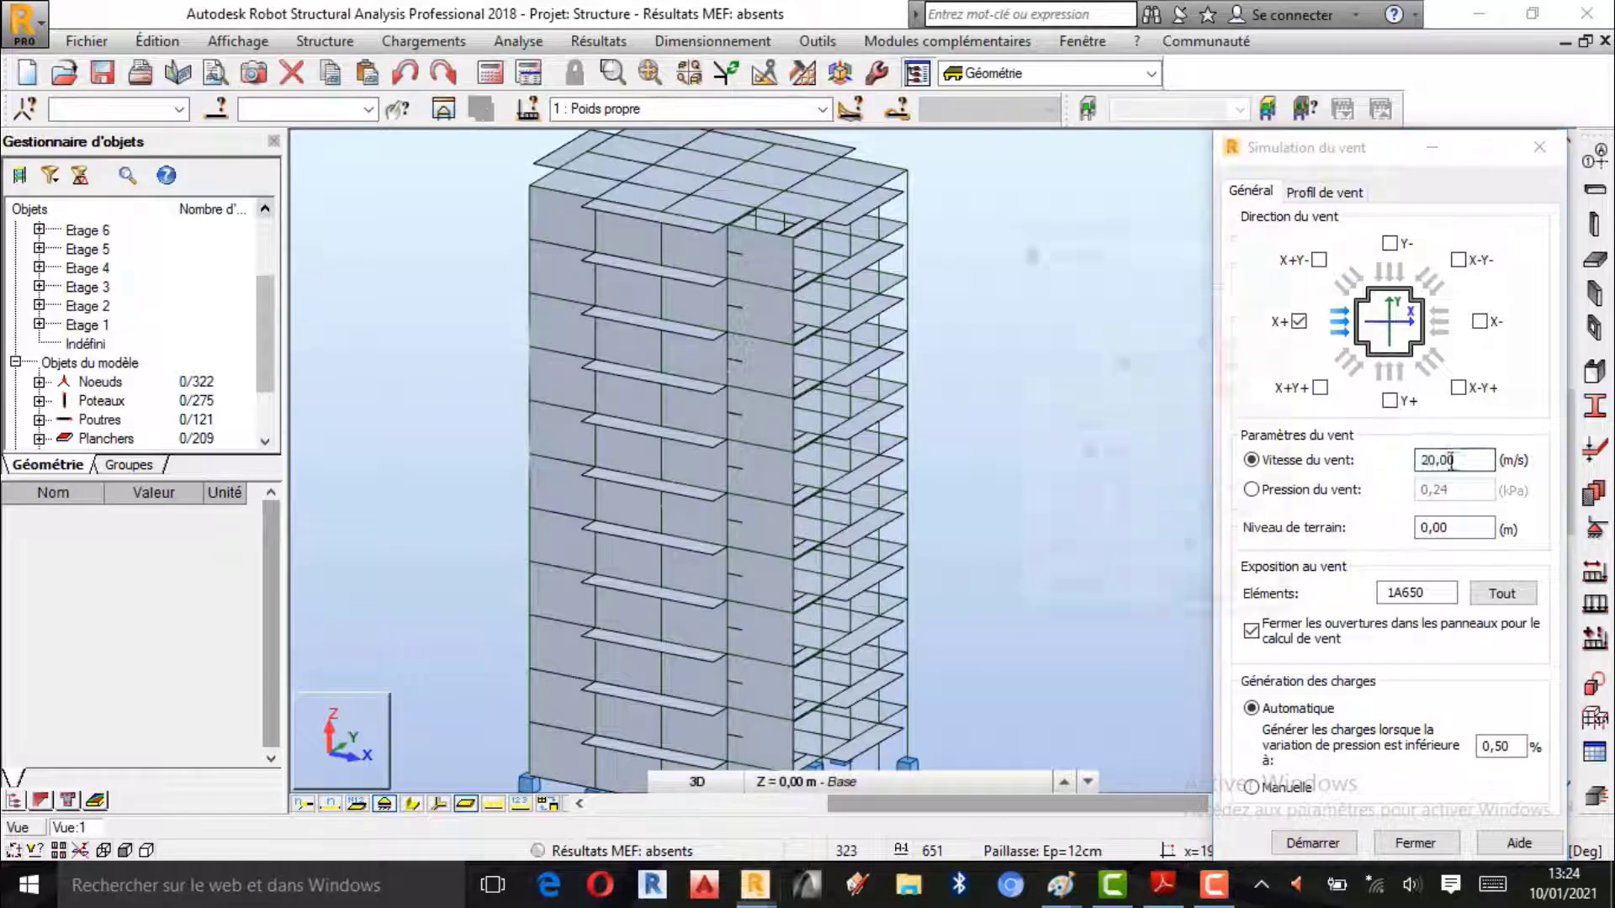
{"action": "left_click", "coordinate": [1091, 518]}
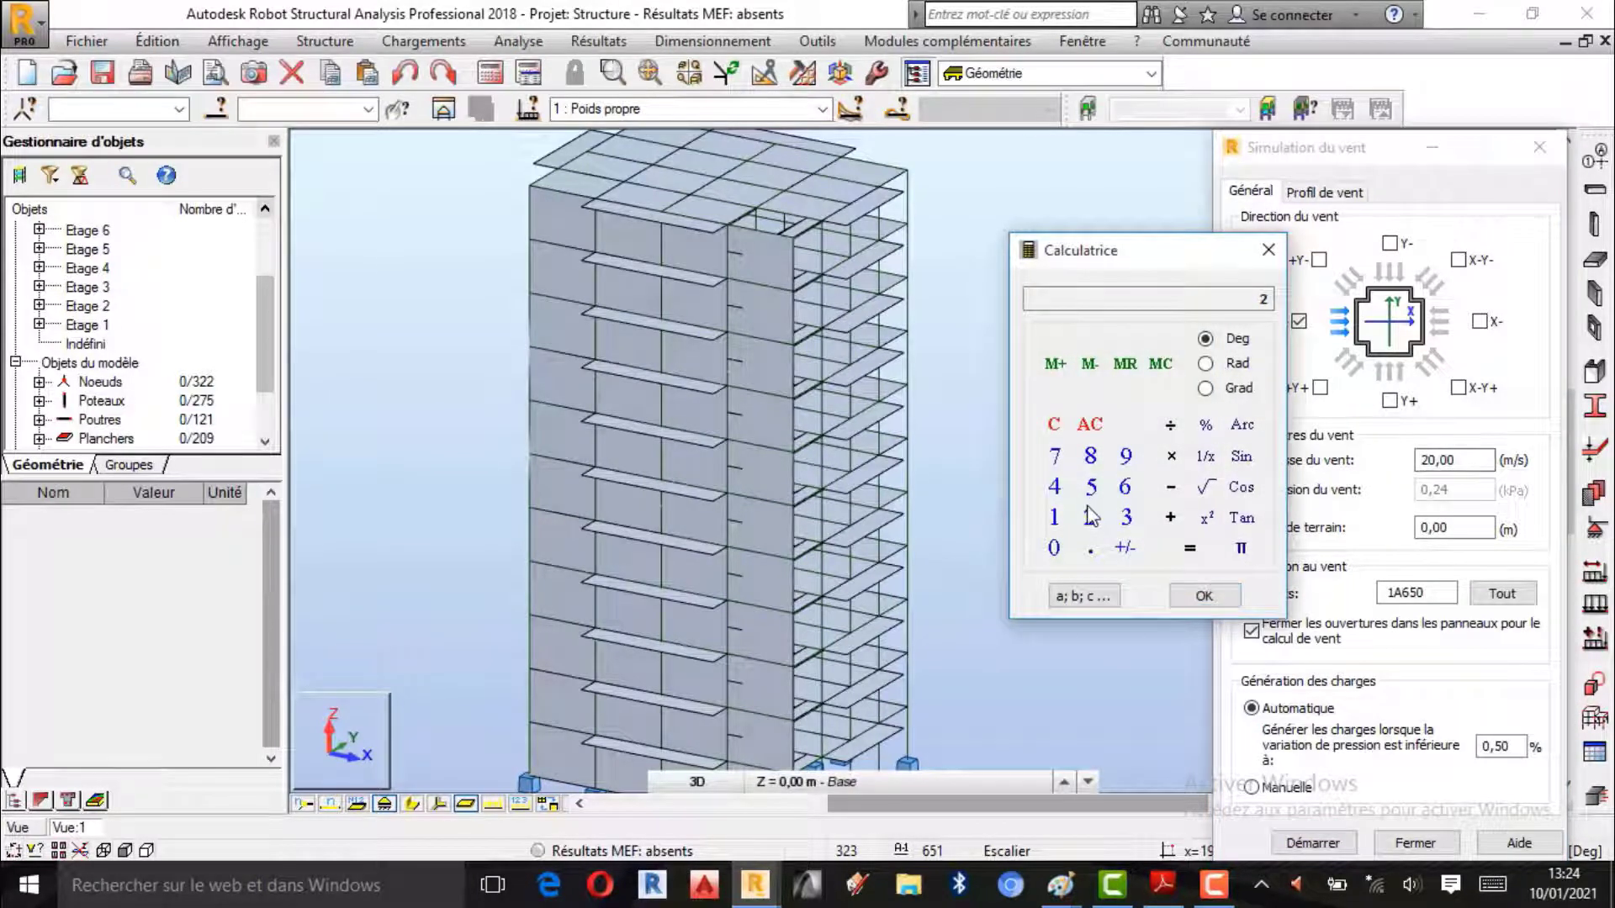
{"action": "left_click", "coordinate": [1091, 456]}
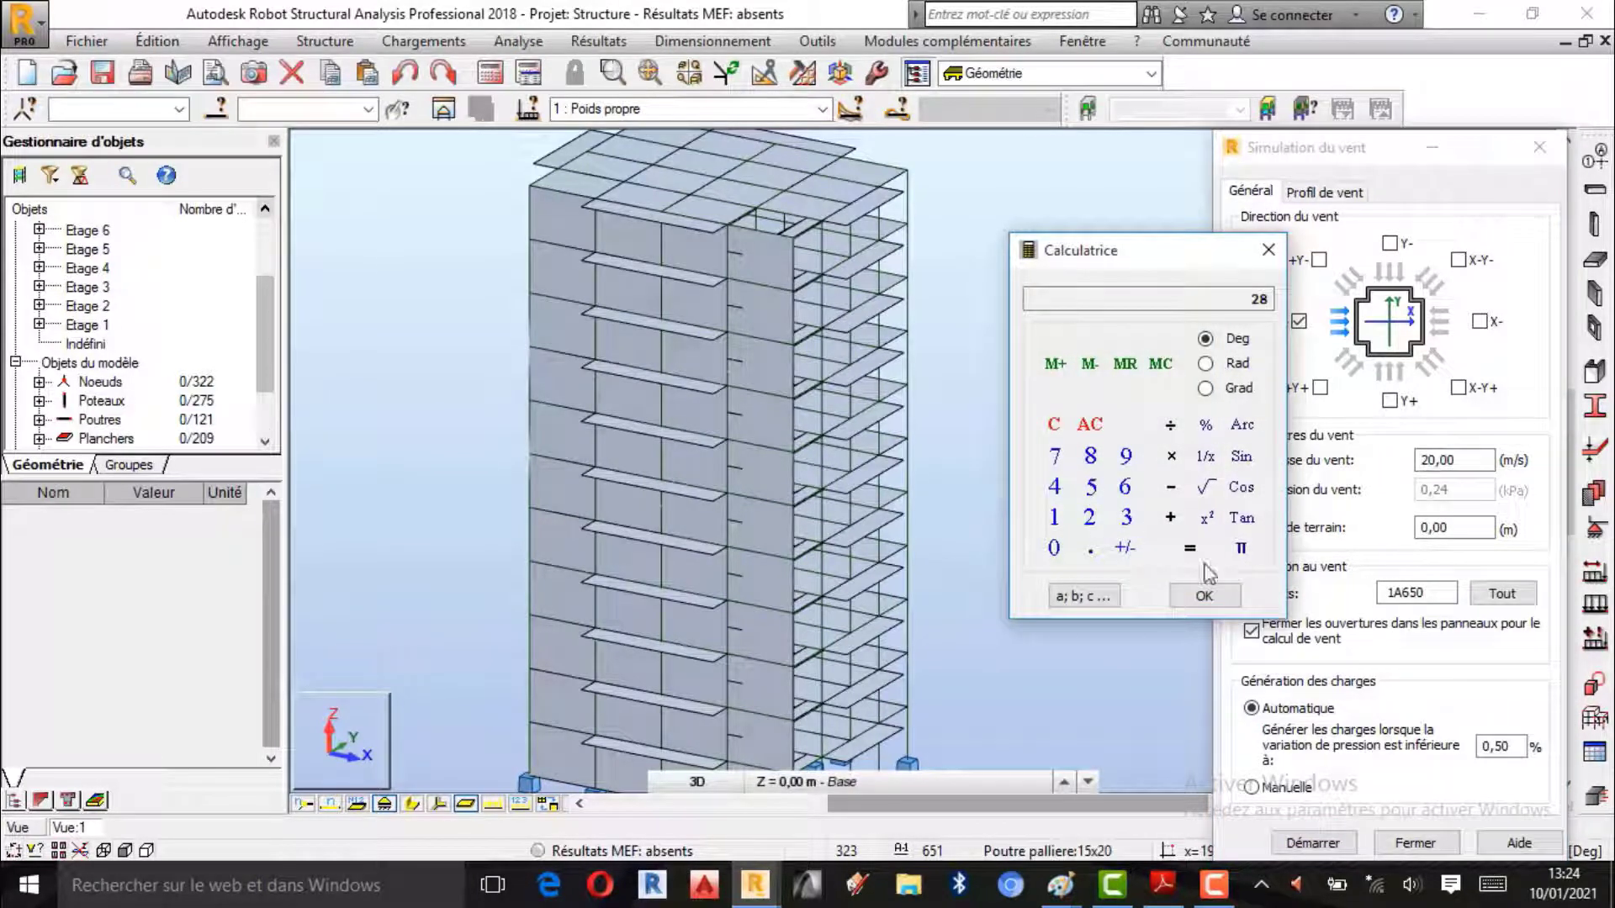
{"action": "left_click", "coordinate": [1267, 250]}
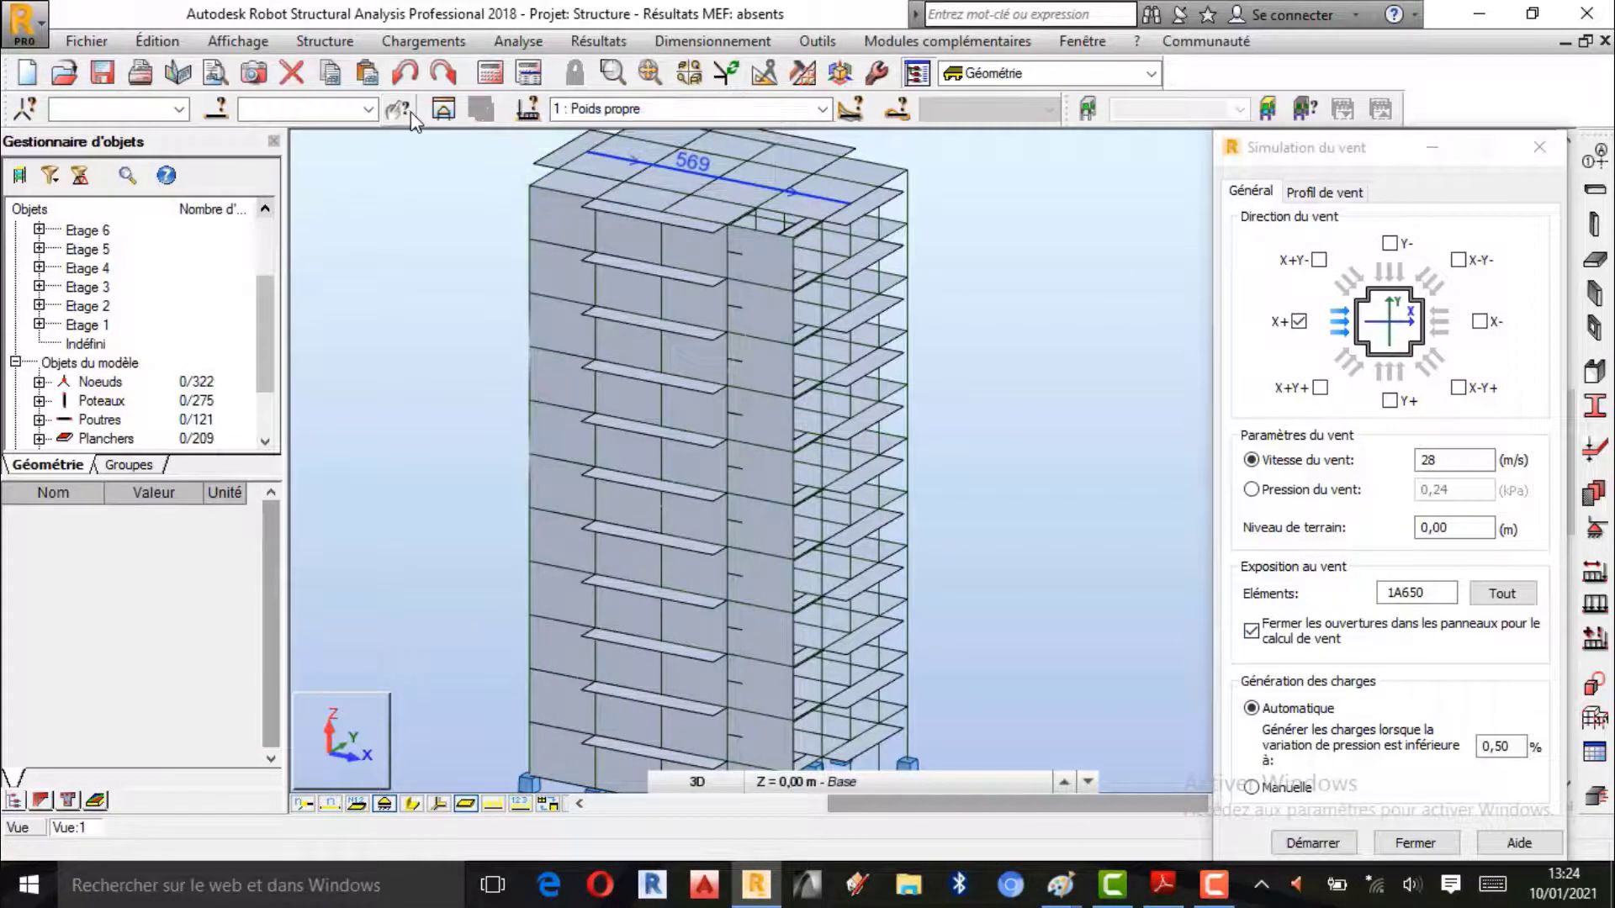
Step: Select all the columns through the purple colour group of the special selection, with the bar section shapes shown in the model
{"action": "left_click", "coordinate": [157, 42]}
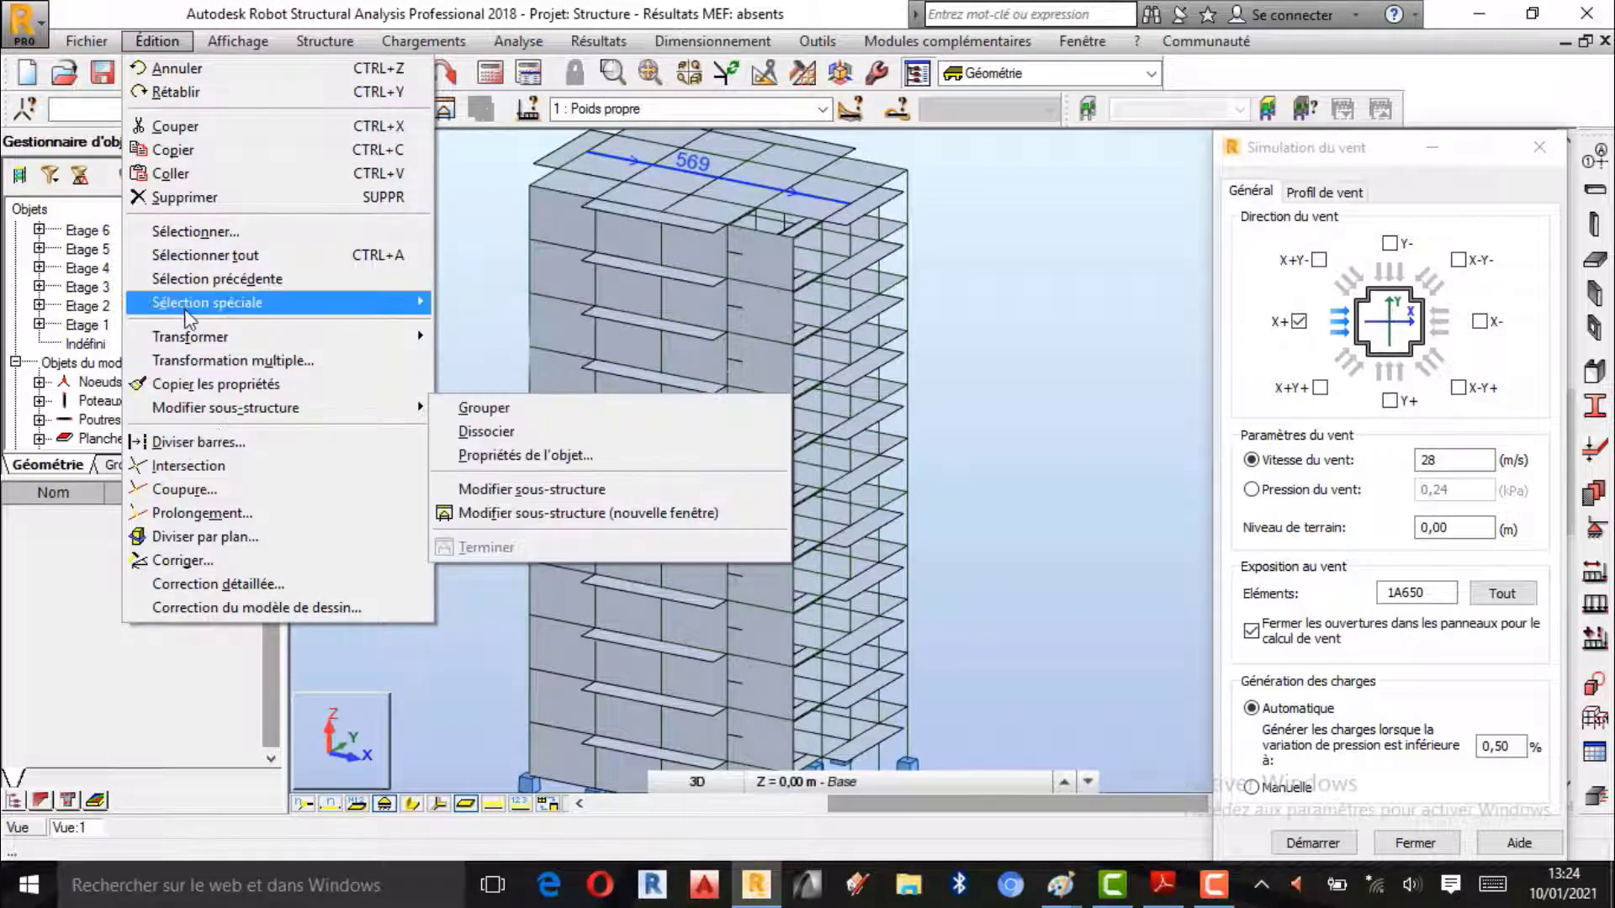
{"action": "mouse_move", "coordinate": [188, 318]}
{"action": "left_click", "coordinate": [517, 392]}
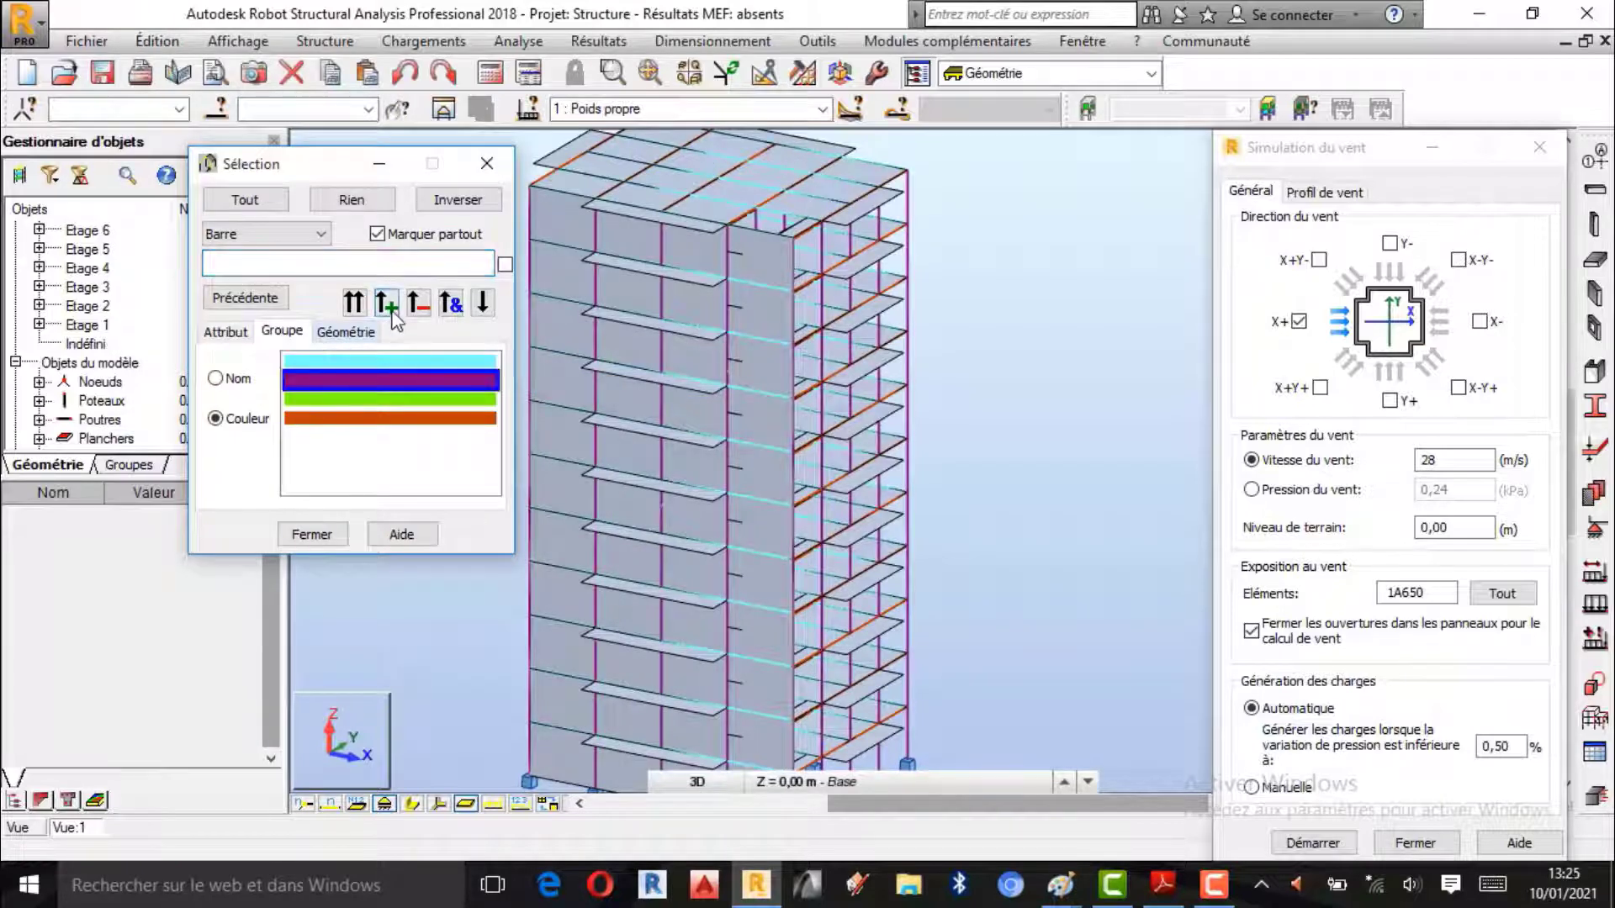
{"action": "left_click", "coordinate": [391, 308]}
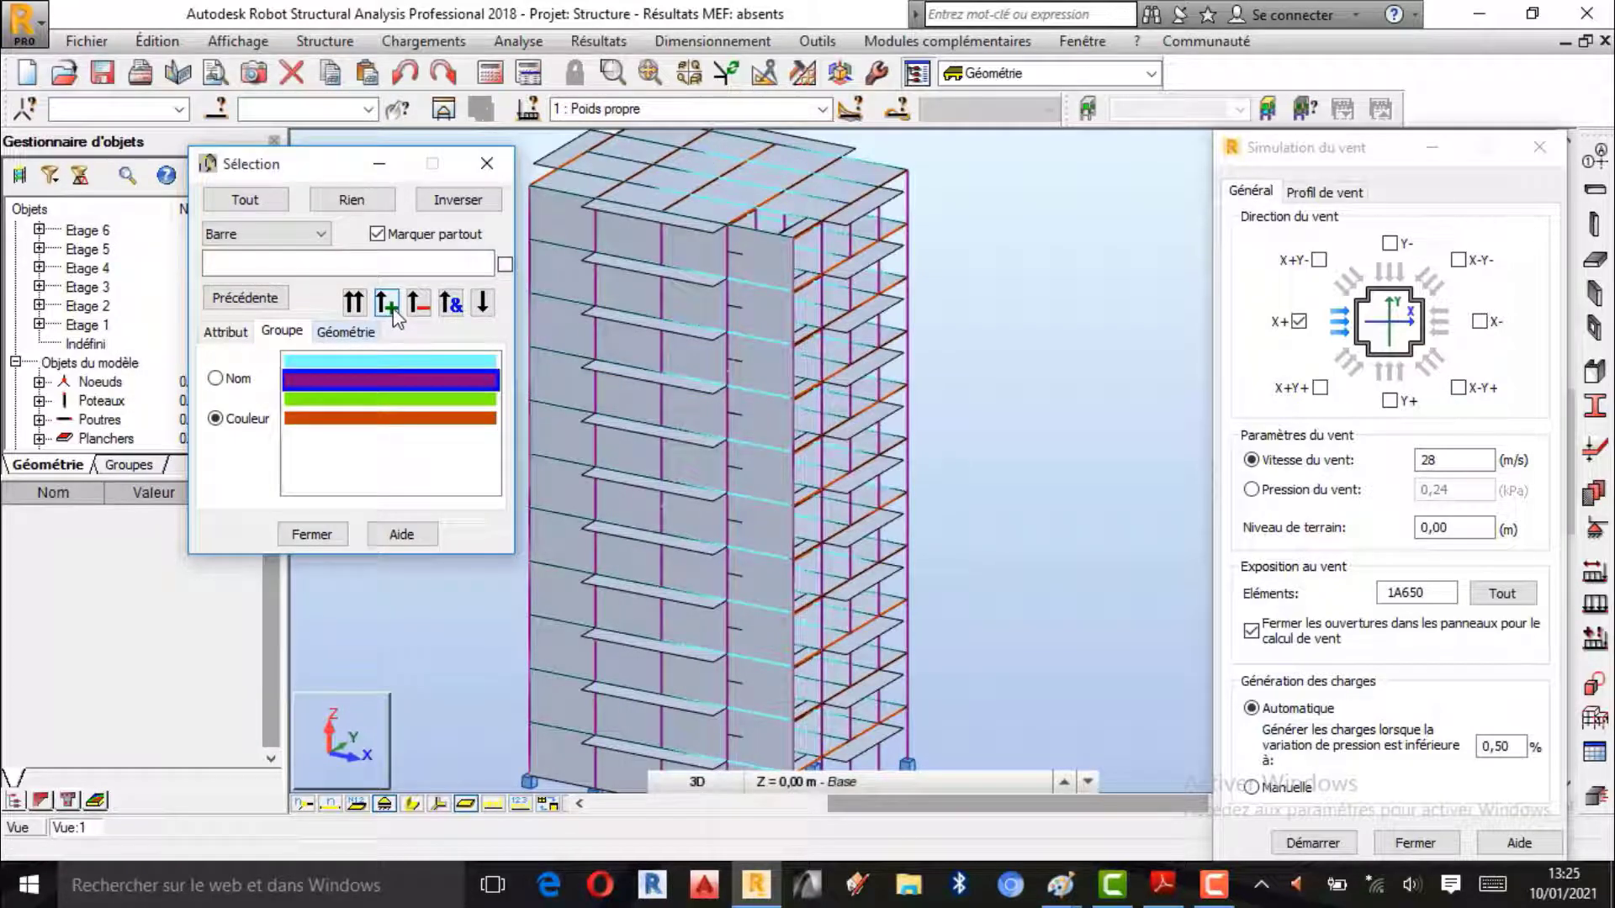
{"action": "left_click", "coordinate": [411, 804]}
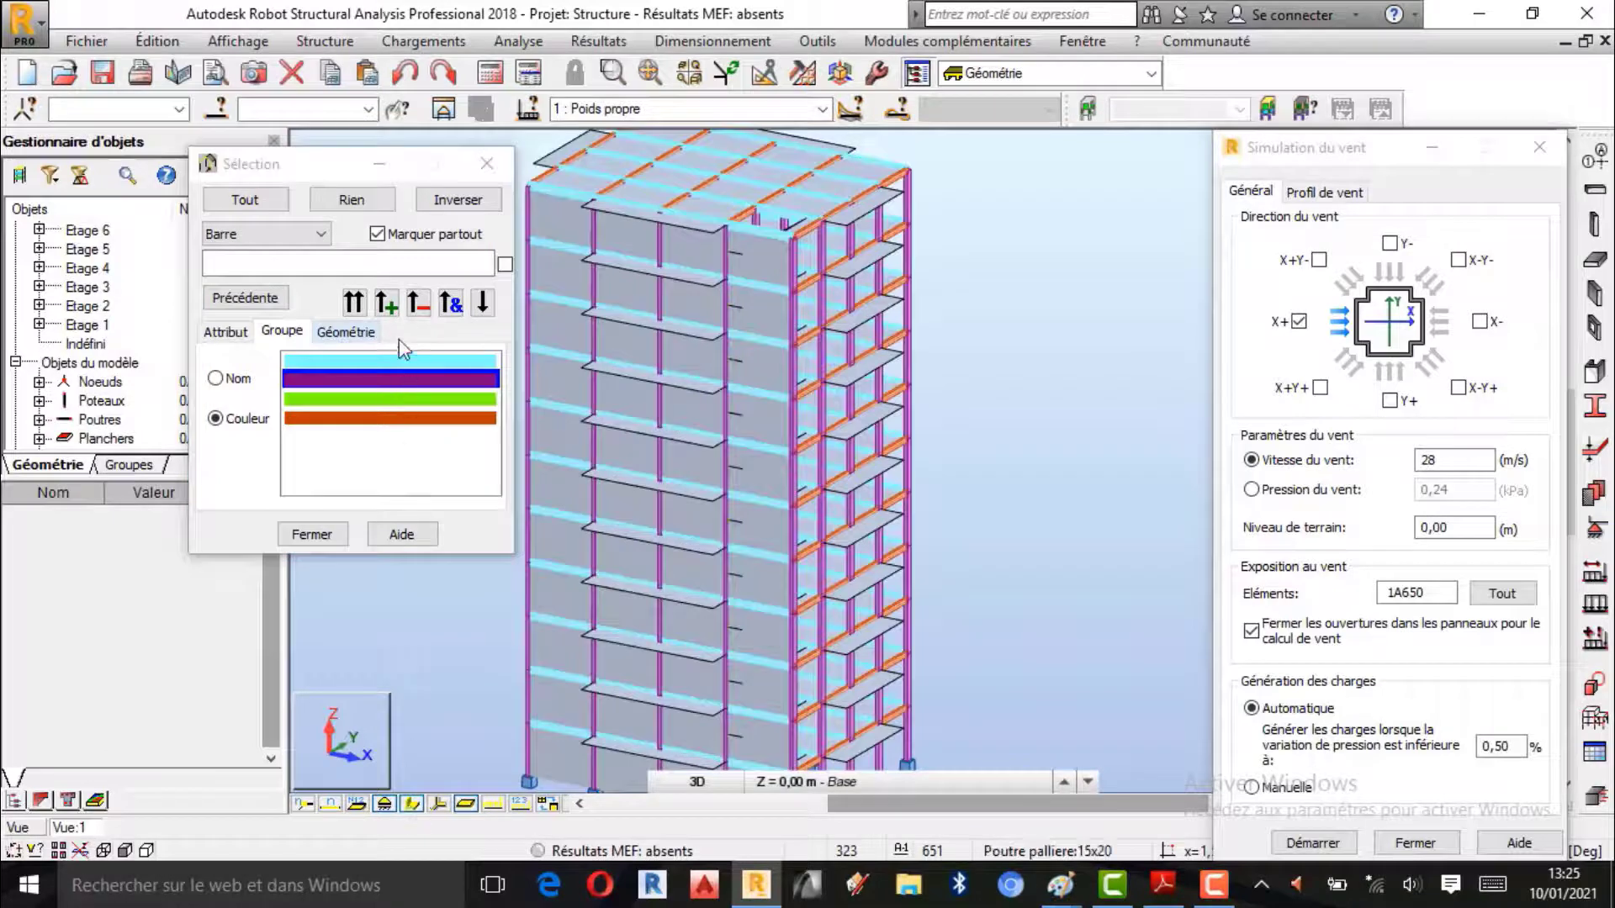
{"action": "left_click", "coordinate": [385, 304]}
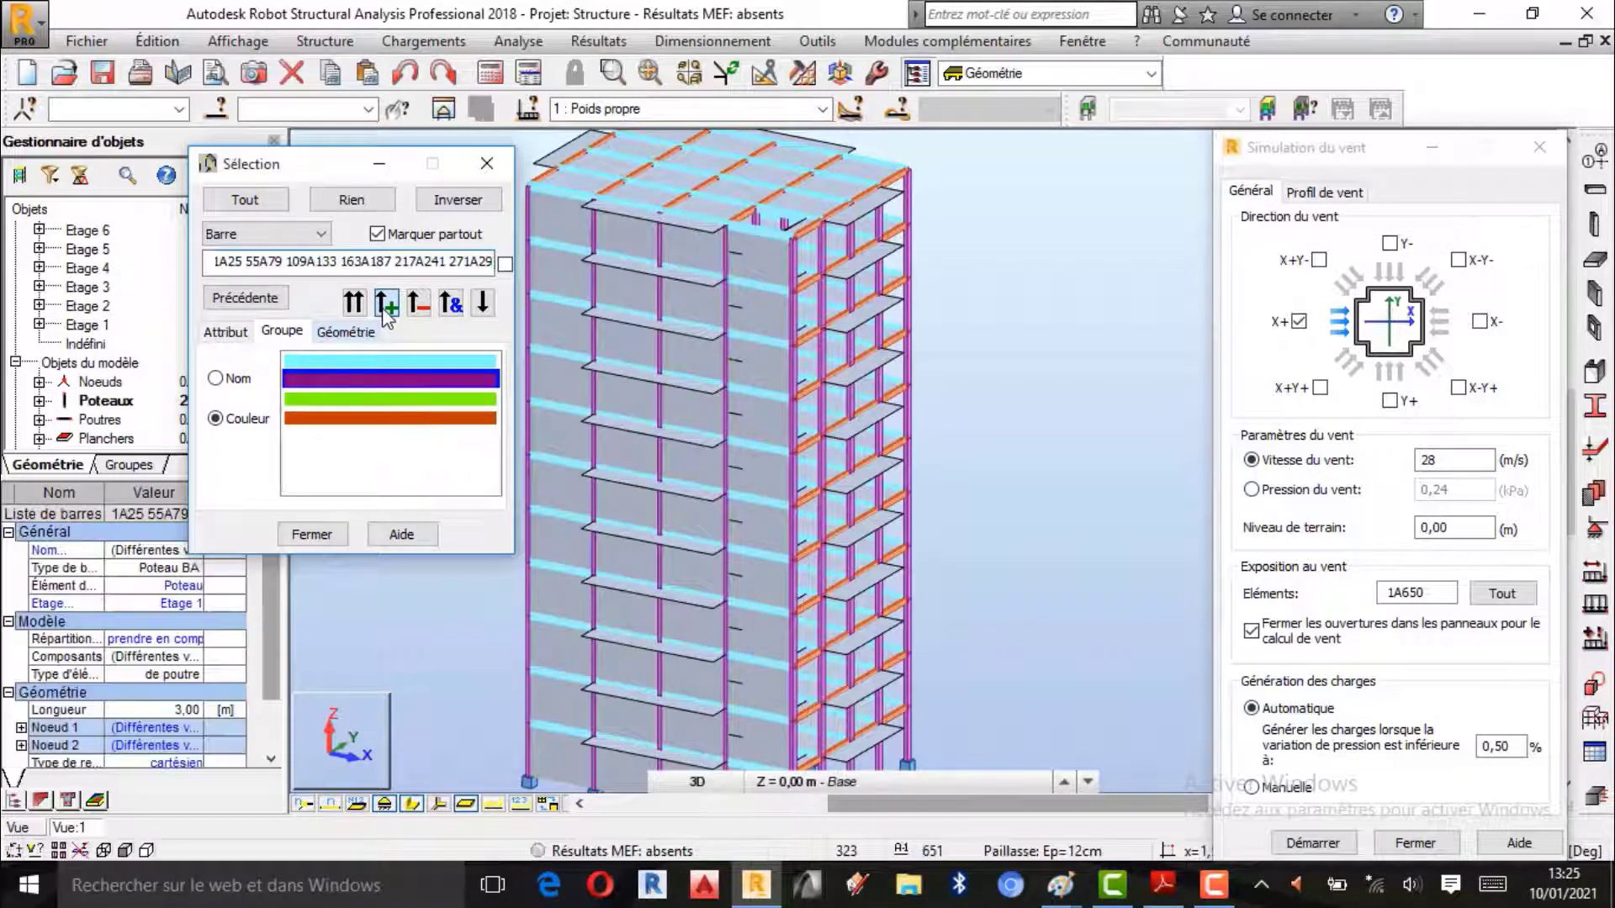
Step: Enter the selected column numbers, ending in 541A565, as the wind-exposed elements (Eléments) and close the selection dialog
{"action": "left_click", "coordinate": [283, 110]}
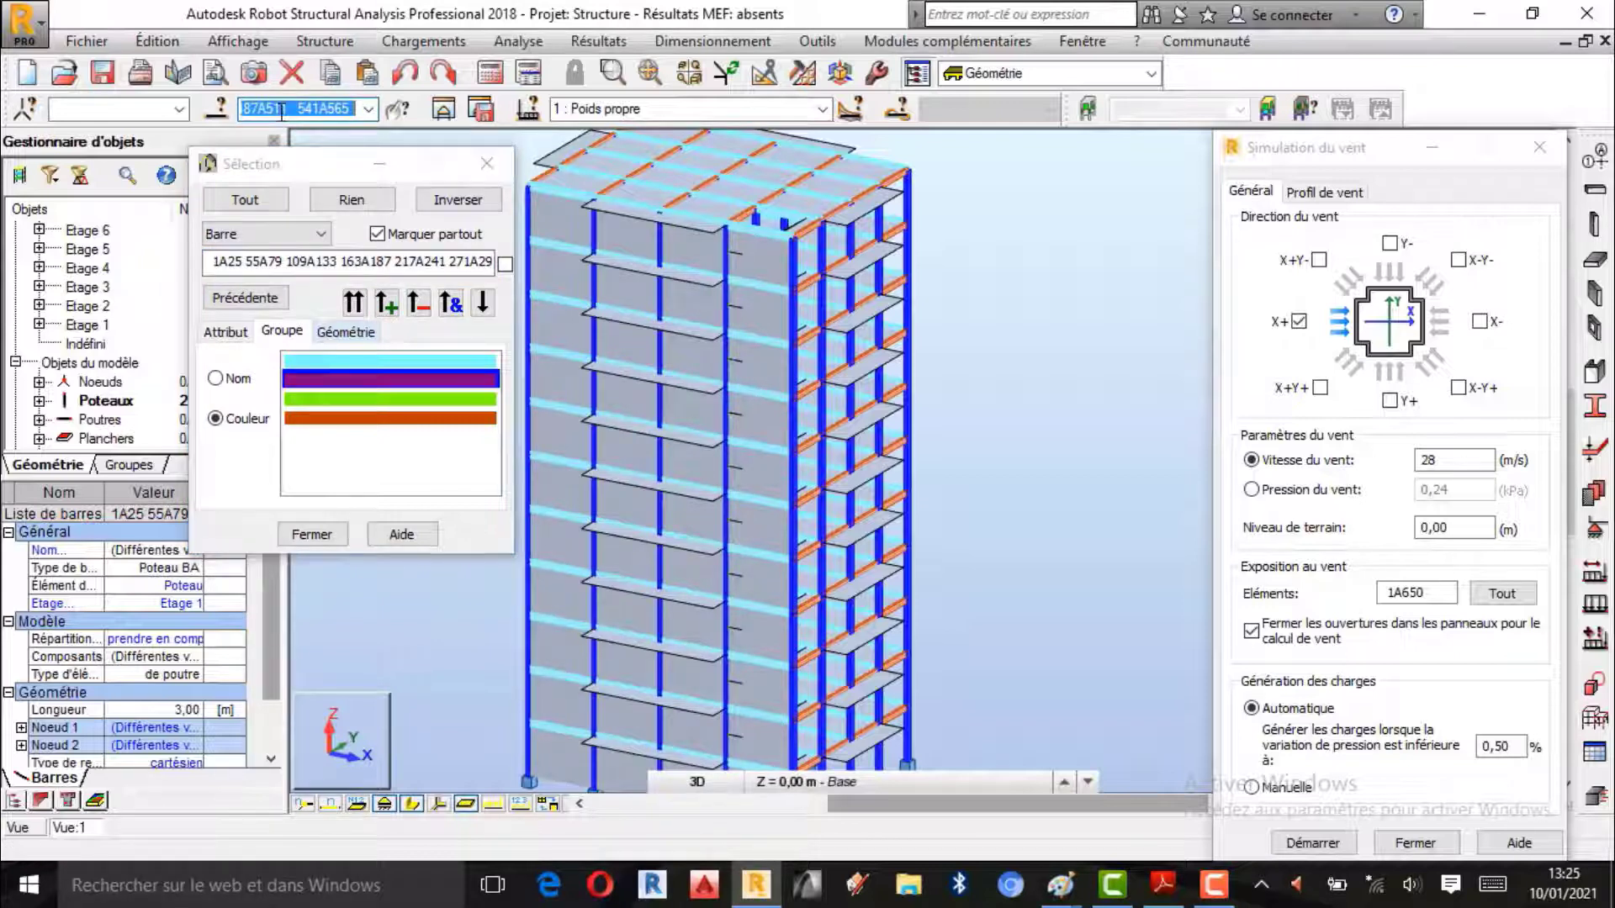
{"action": "type", "text": "c"}
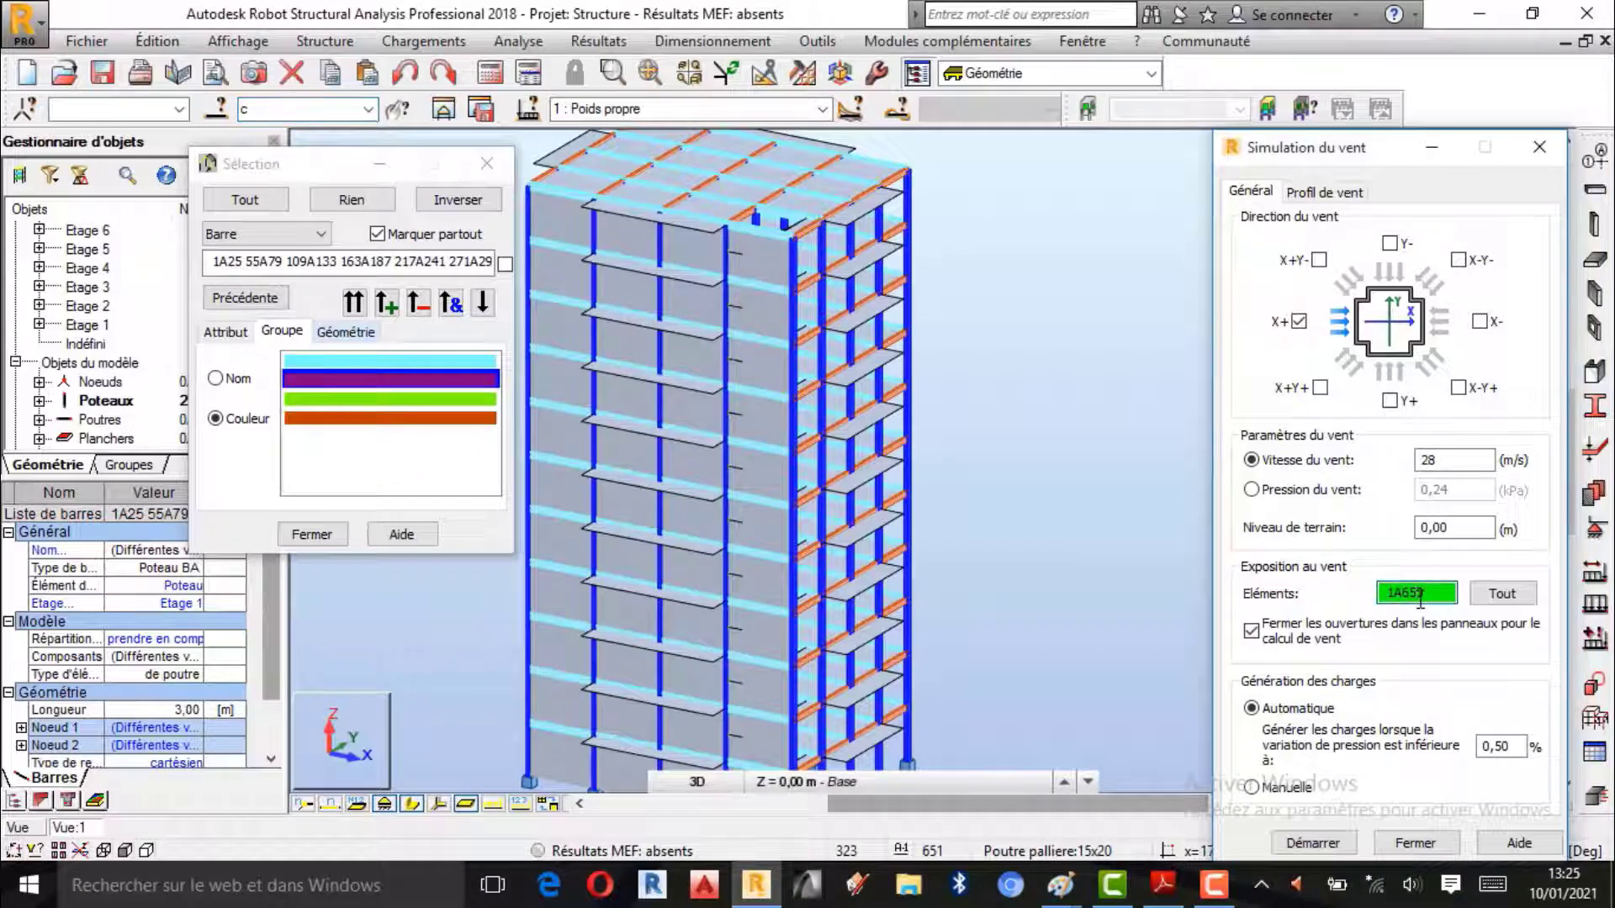
{"action": "type", "text": "0"}
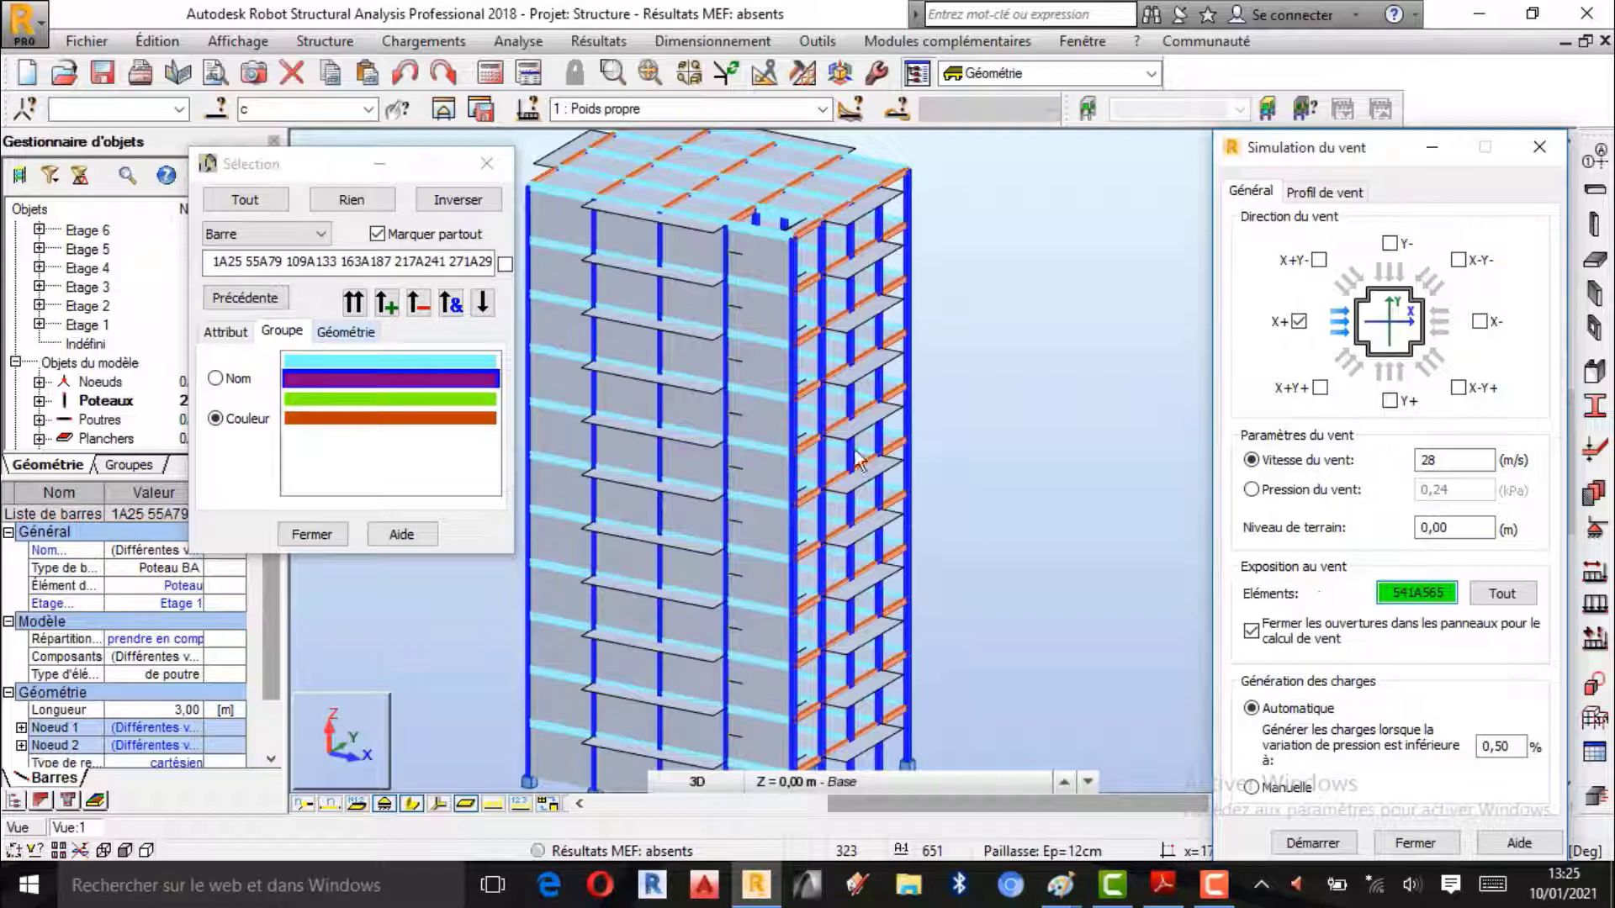
{"action": "left_click", "coordinate": [487, 164]}
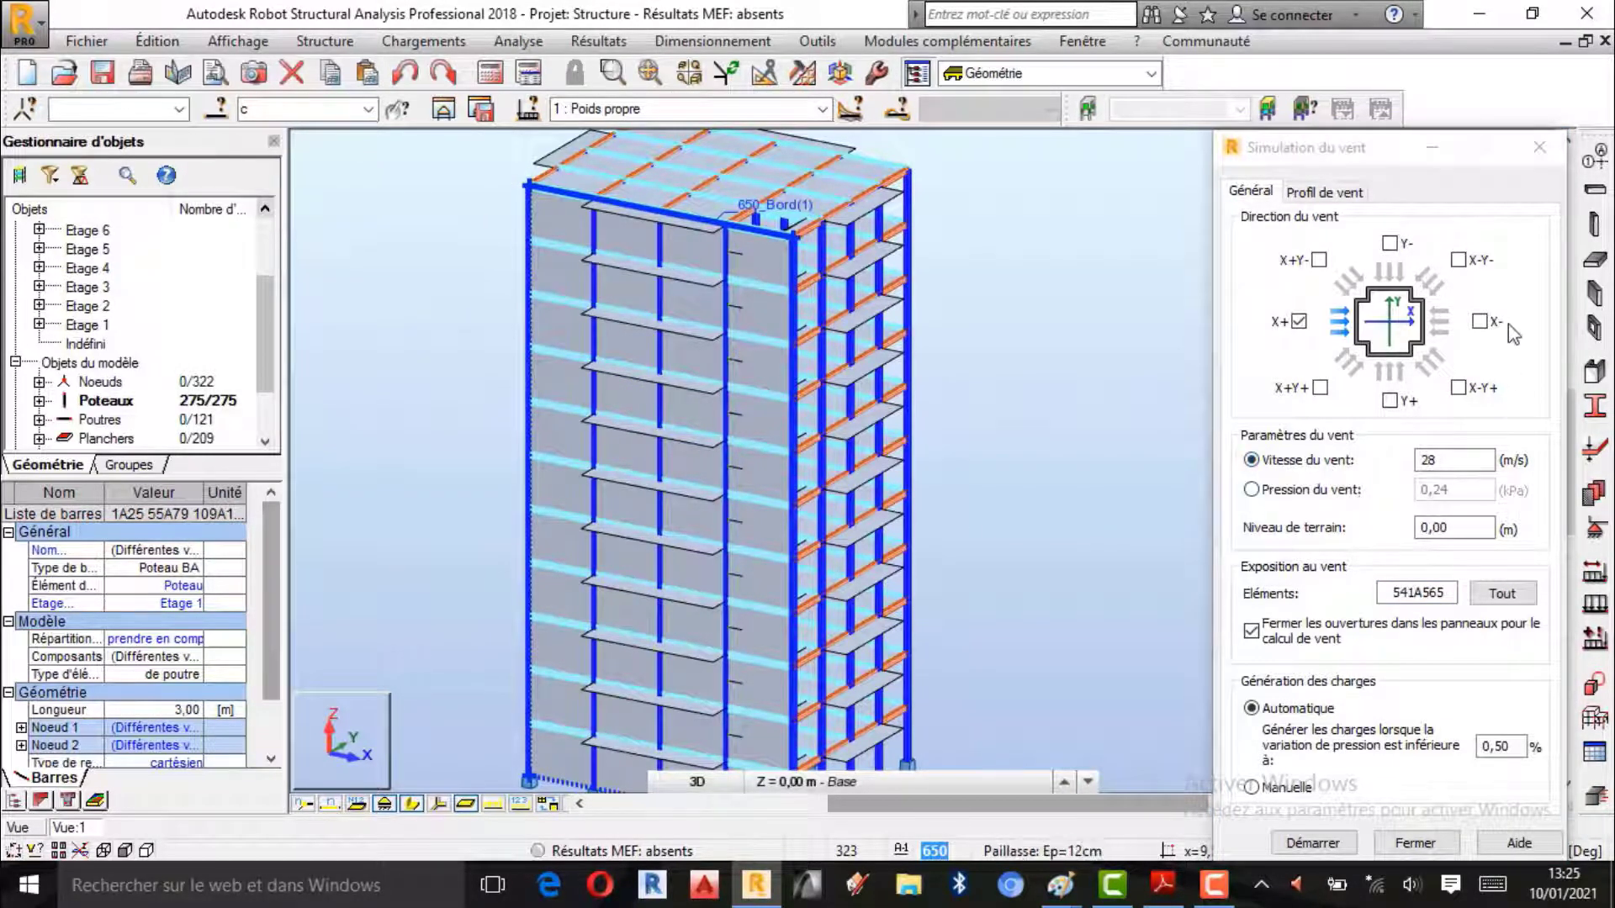
Step: Start the wind simulation in the X+ direction with automatic load generation at 0,50 % pressure variation
{"action": "left_click_drag", "start_coordinate": [1373, 154], "coordinate": [1371, 88]}
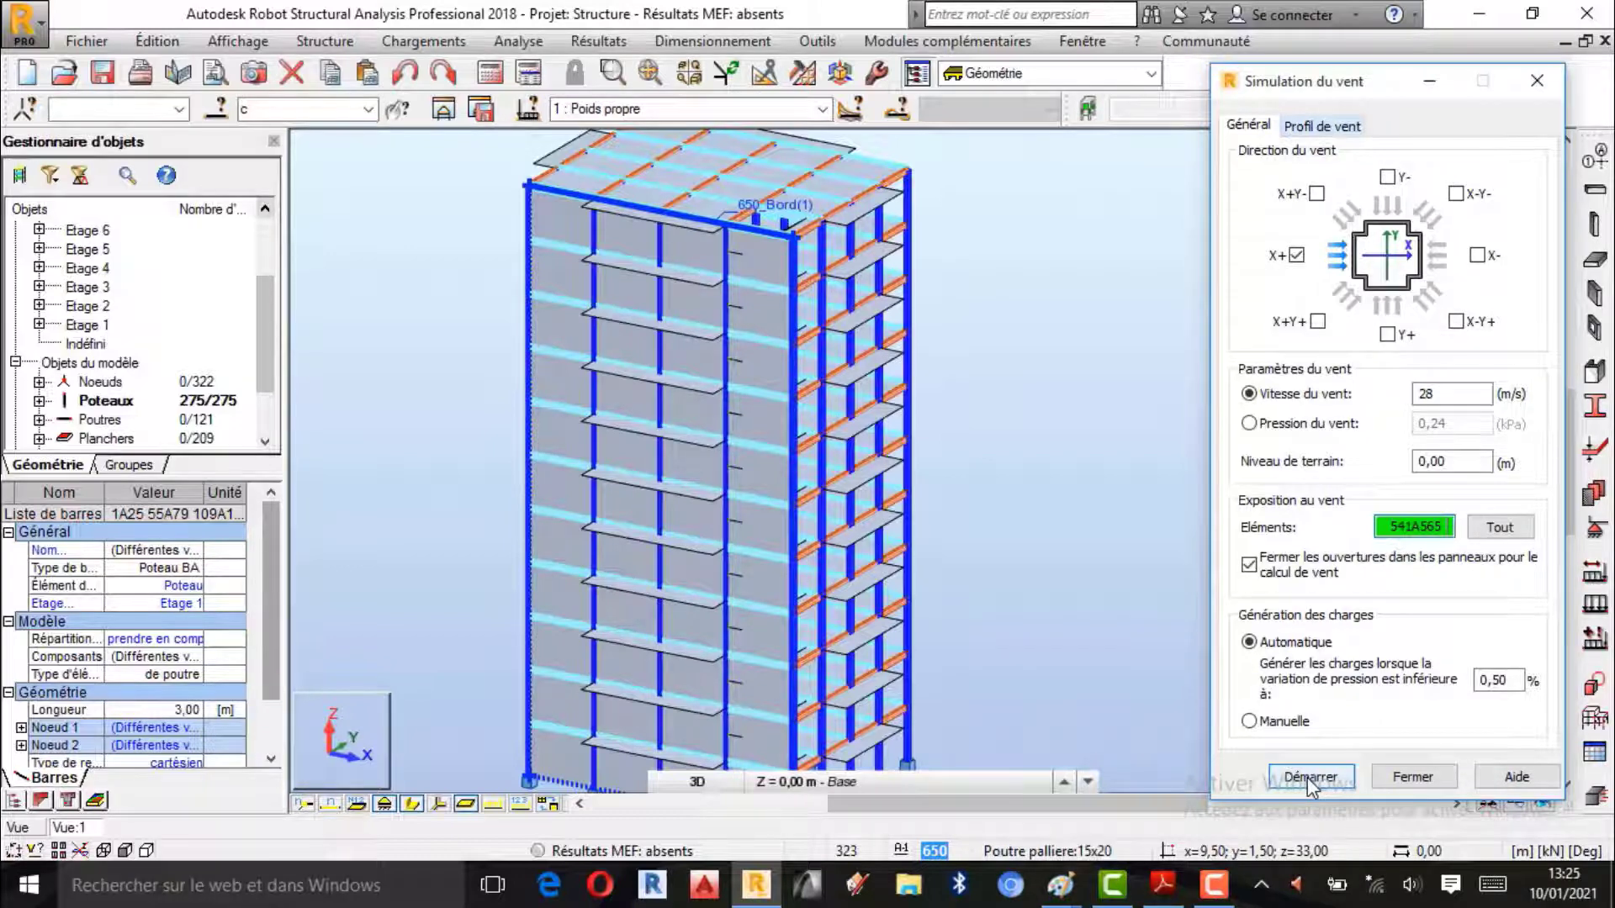
{"action": "scroll", "coordinate": [929, 305], "scroll_direction": "down", "scroll_amount": 1}
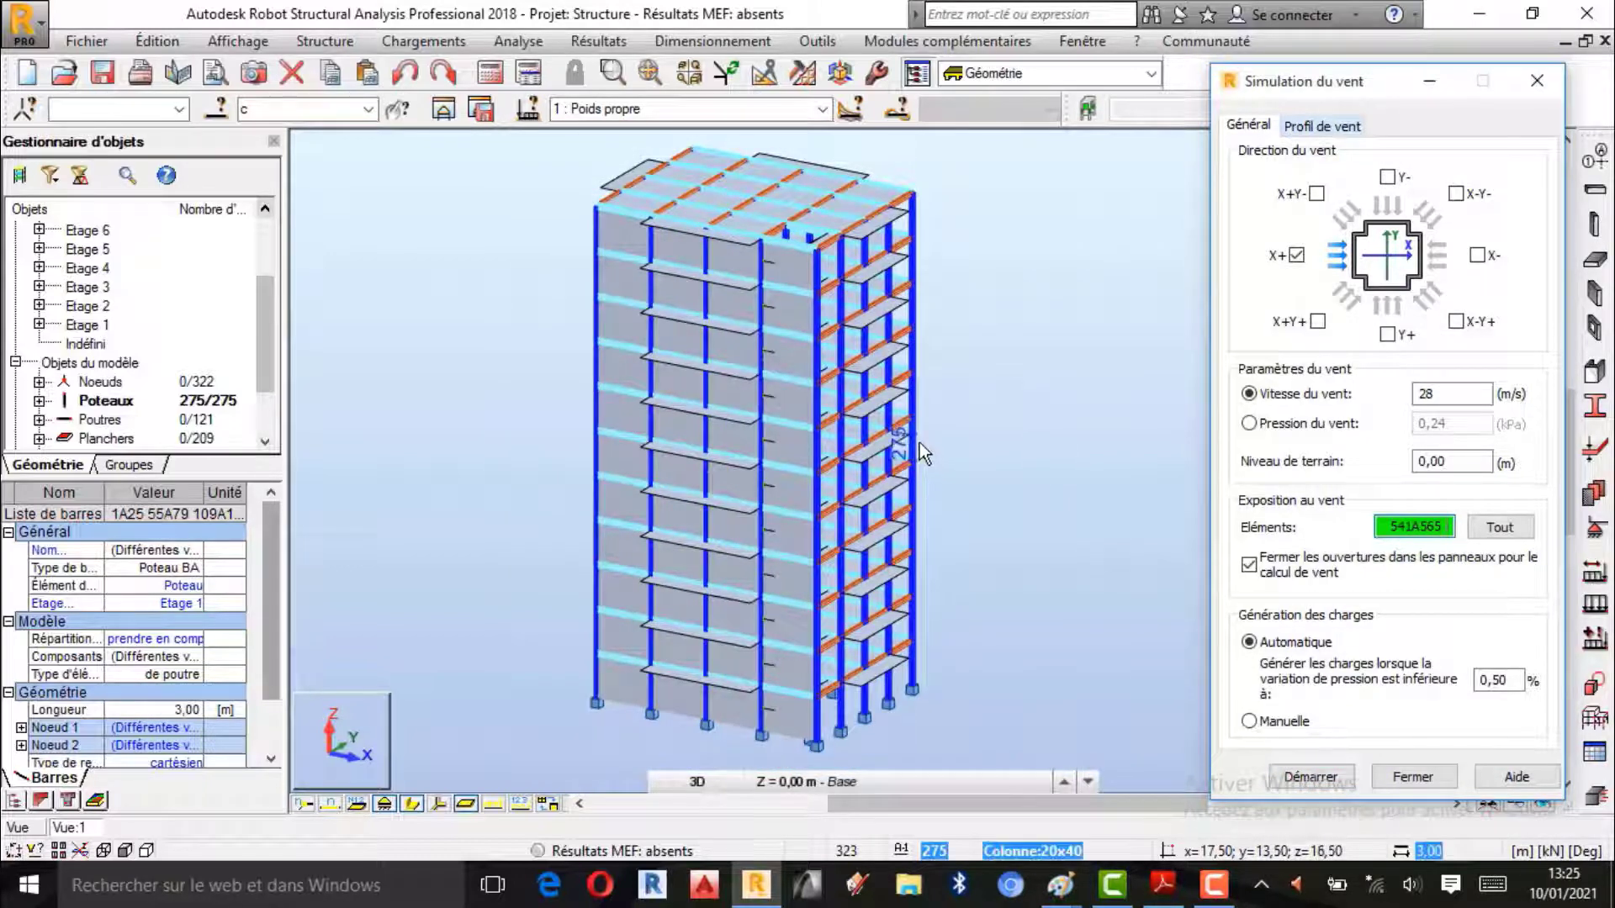
{"action": "scroll", "coordinate": [917, 441], "scroll_direction": "up", "scroll_amount": 1}
{"action": "scroll", "coordinate": [847, 416], "scroll_direction": "down", "scroll_amount": 1}
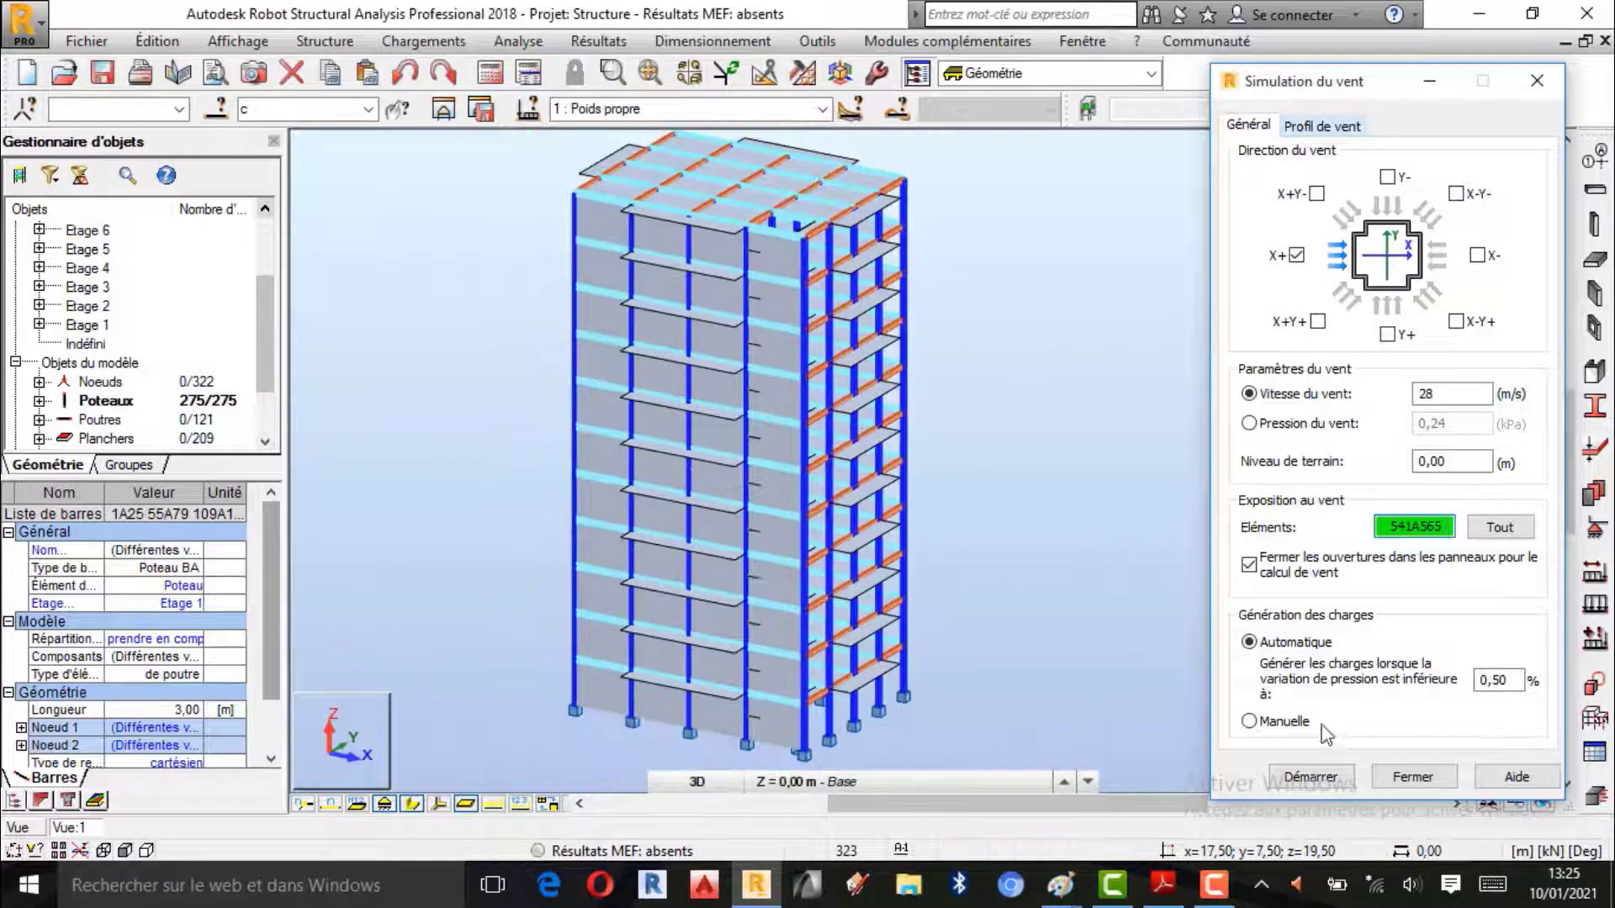
{"action": "scroll", "coordinate": [782, 572], "scroll_direction": "down", "scroll_amount": 1}
{"action": "scroll", "coordinate": [811, 414], "scroll_direction": "up", "scroll_amount": 1}
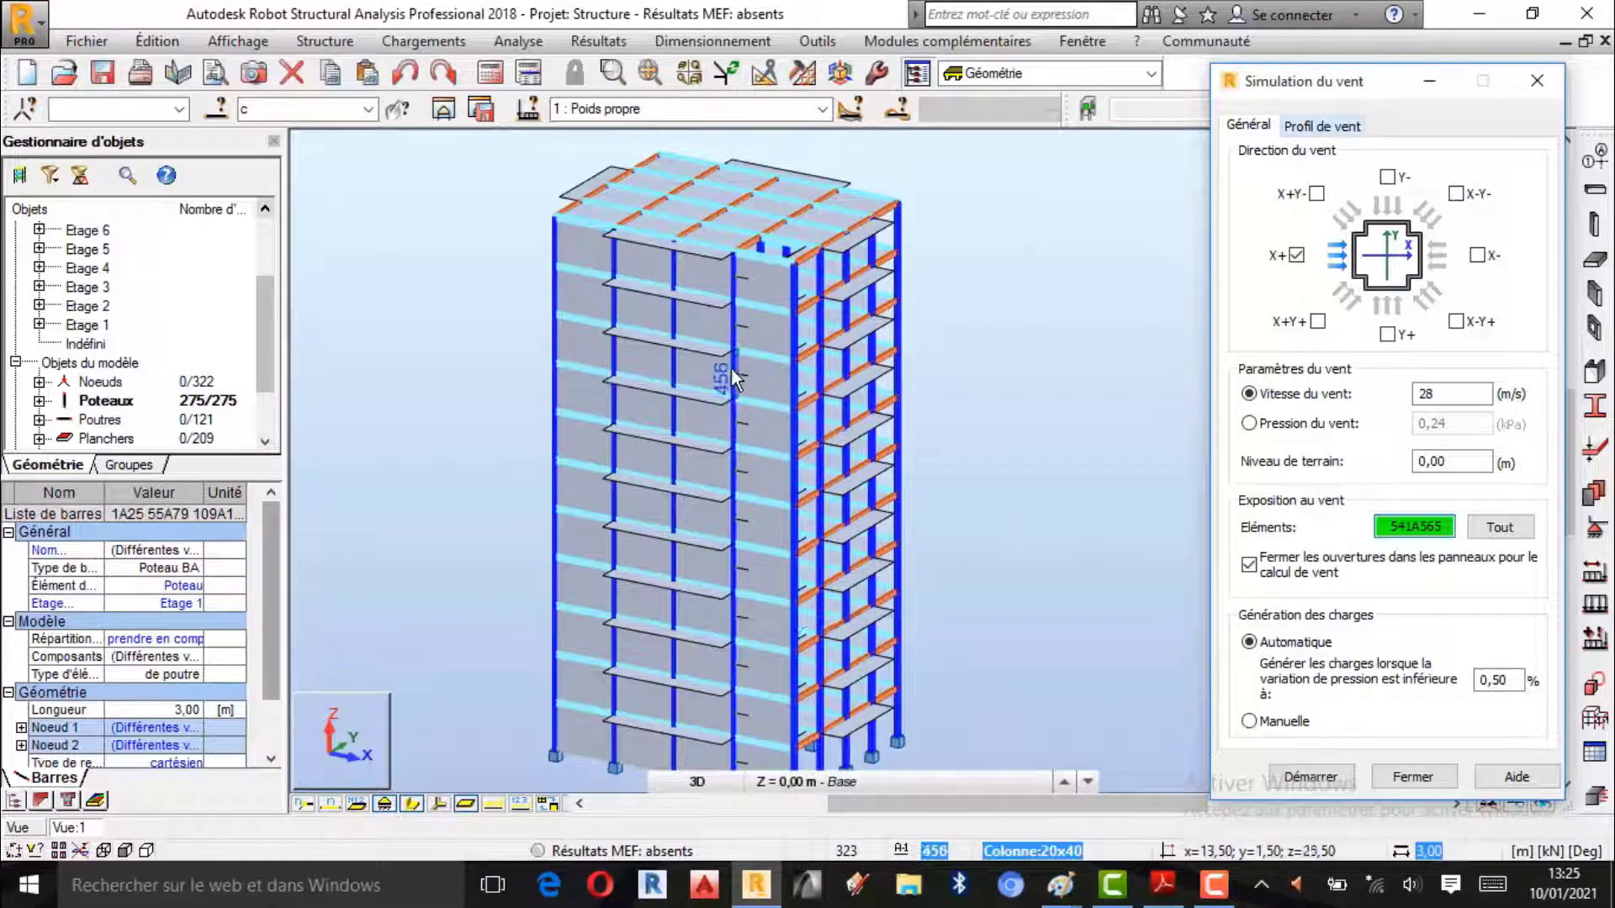
{"action": "scroll", "coordinate": [812, 454], "scroll_direction": "down", "scroll_amount": 1}
{"action": "scroll", "coordinate": [816, 480], "scroll_direction": "up", "scroll_amount": 1}
{"action": "scroll", "coordinate": [816, 486], "scroll_direction": "down", "scroll_amount": 1}
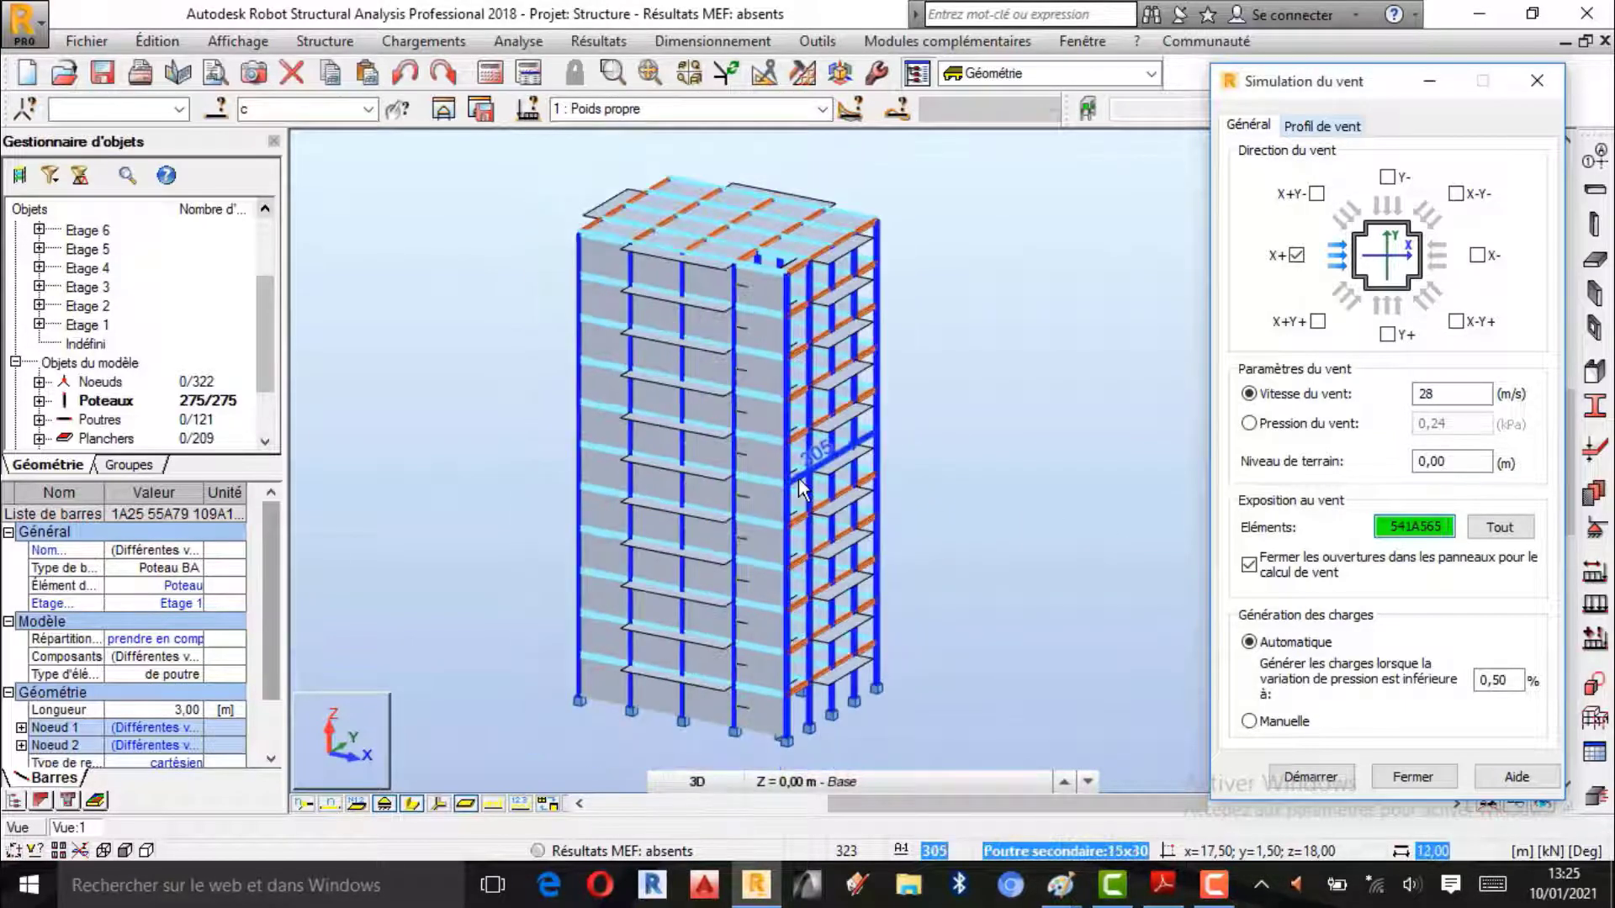
{"action": "left_click", "coordinate": [1308, 775]}
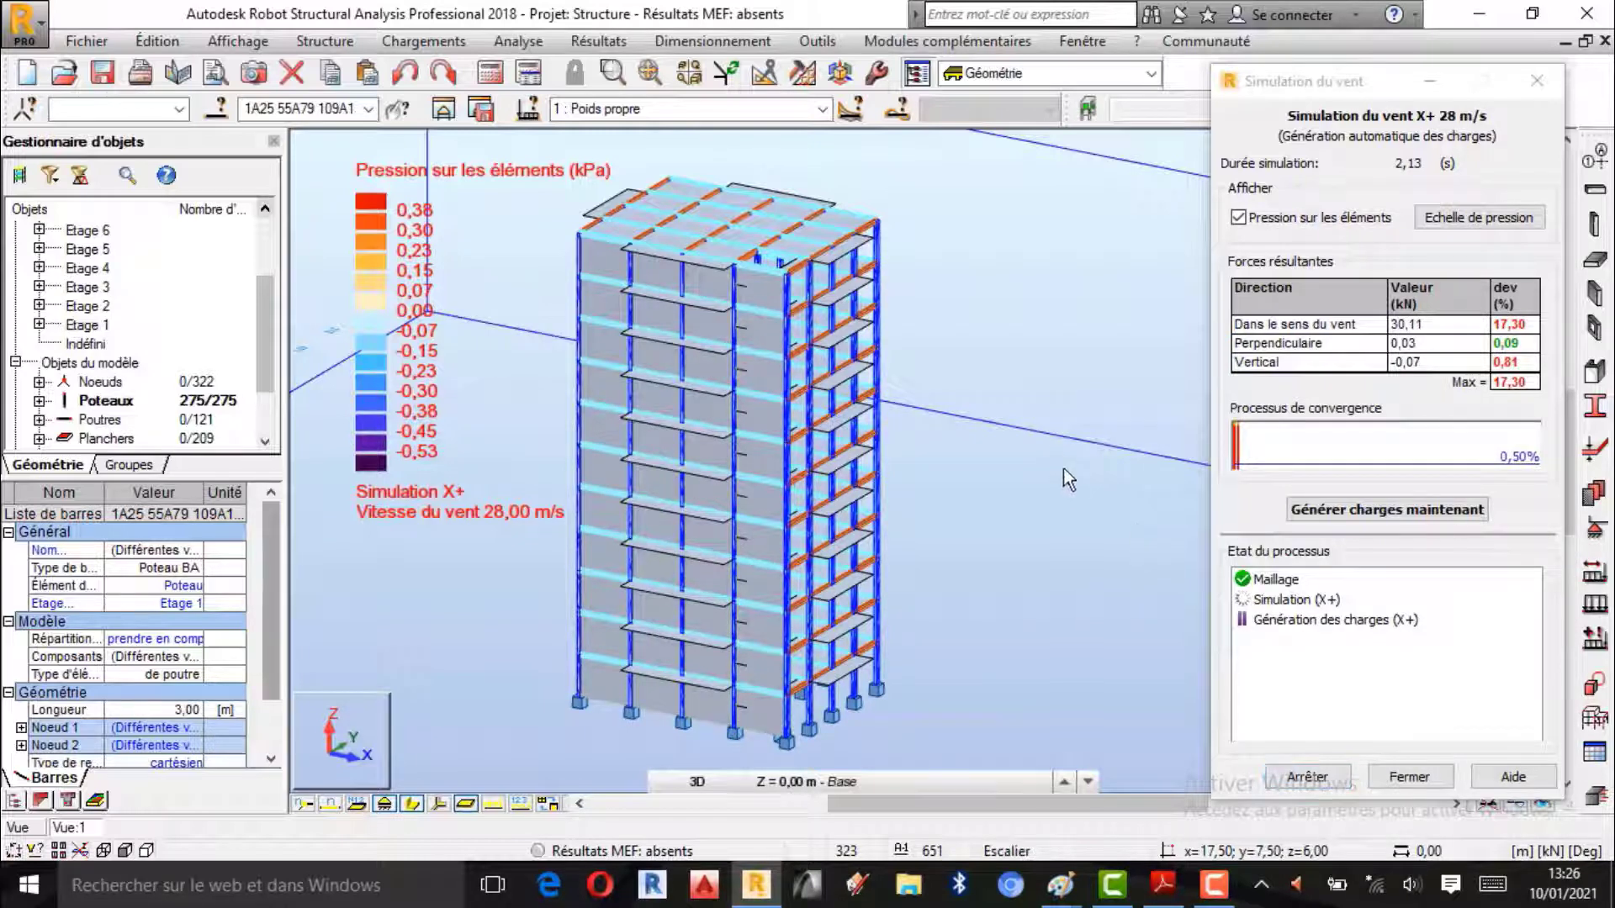
Step: Follow the X+ wind simulation around the building until it finishes generating its load case, and acknowledge its completion
{"action": "scroll", "coordinate": [1079, 476], "scroll_direction": "down", "scroll_amount": 1}
{"action": "scroll", "coordinate": [1066, 484], "scroll_direction": "down", "scroll_amount": 1}
{"action": "scroll", "coordinate": [1051, 488], "scroll_direction": "down", "scroll_amount": 1}
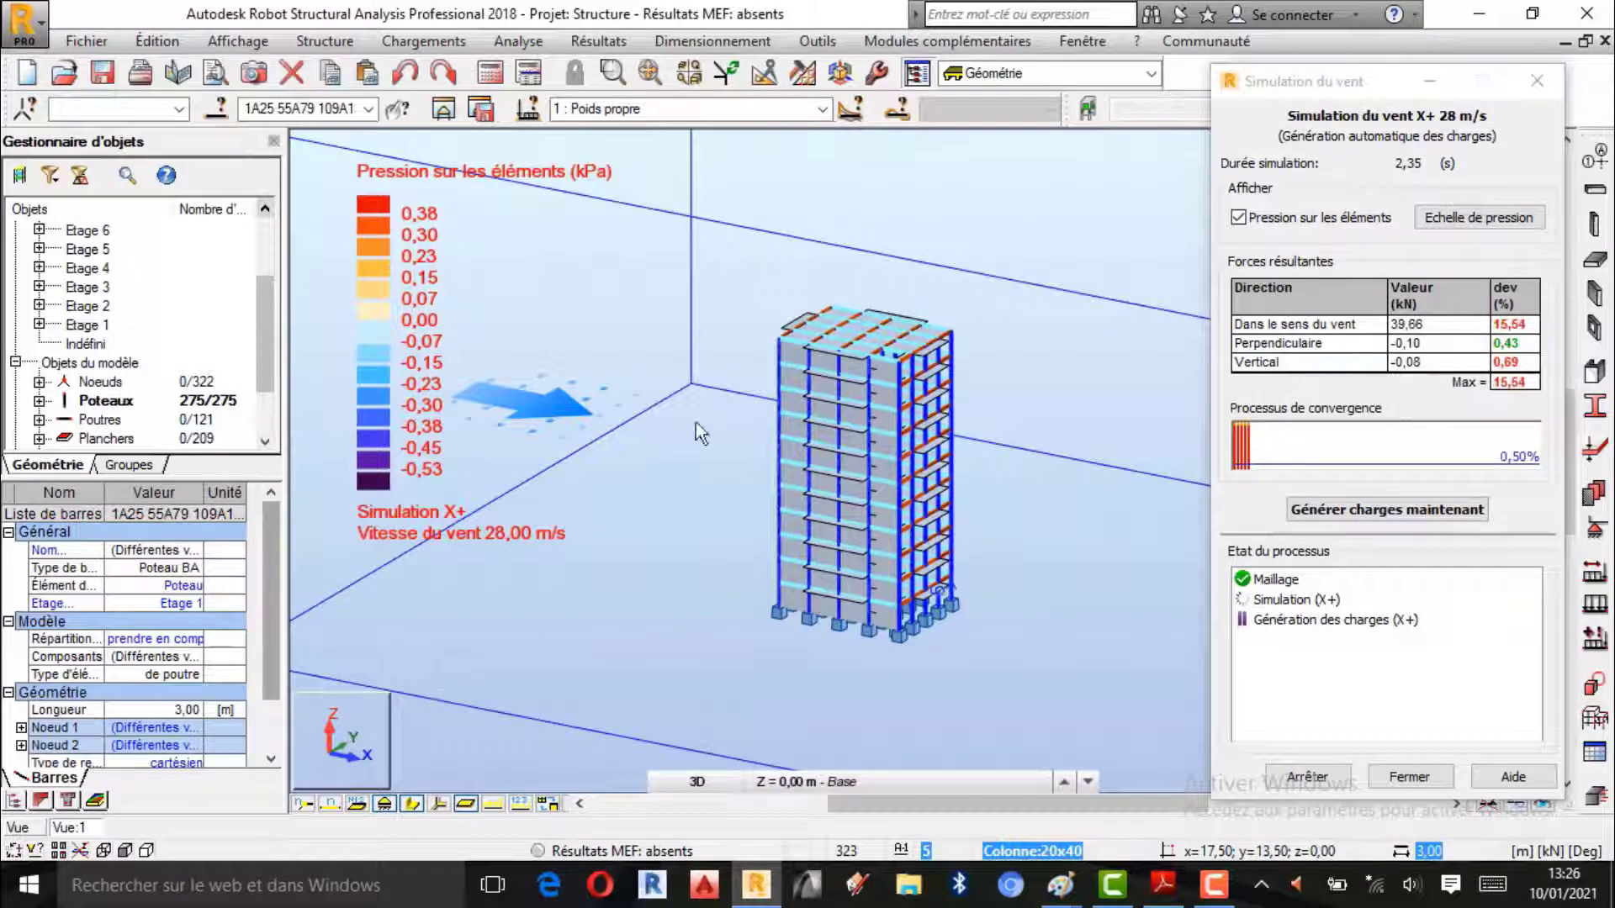
{"action": "scroll", "coordinate": [608, 497], "scroll_direction": "up", "scroll_amount": 1}
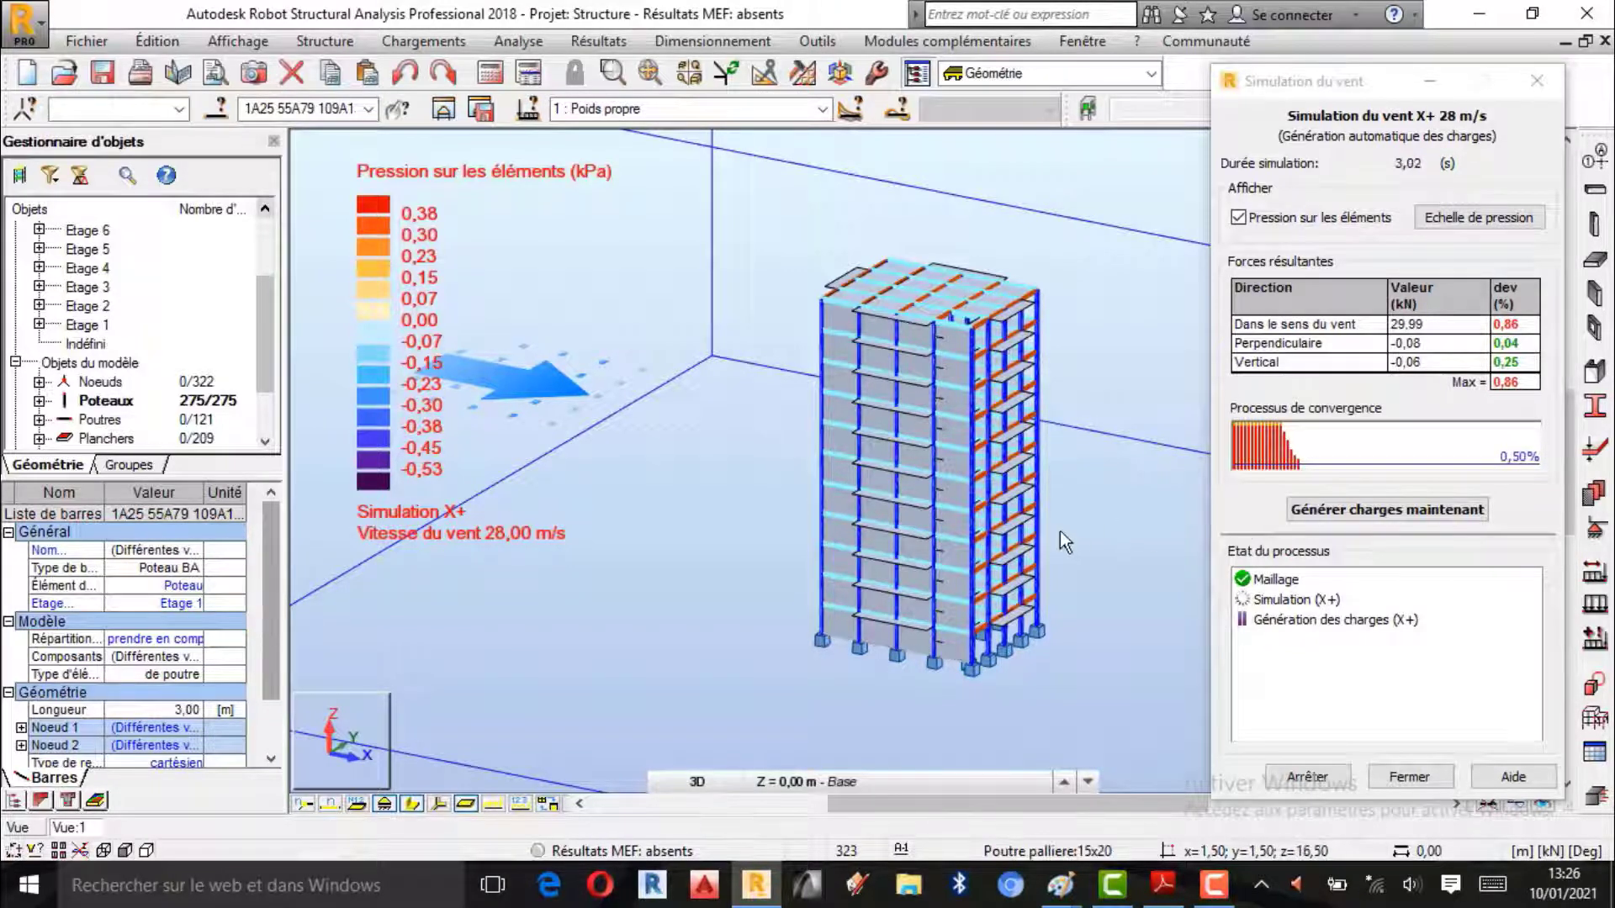
{"action": "scroll", "coordinate": [1053, 532], "scroll_direction": "up", "scroll_amount": 2}
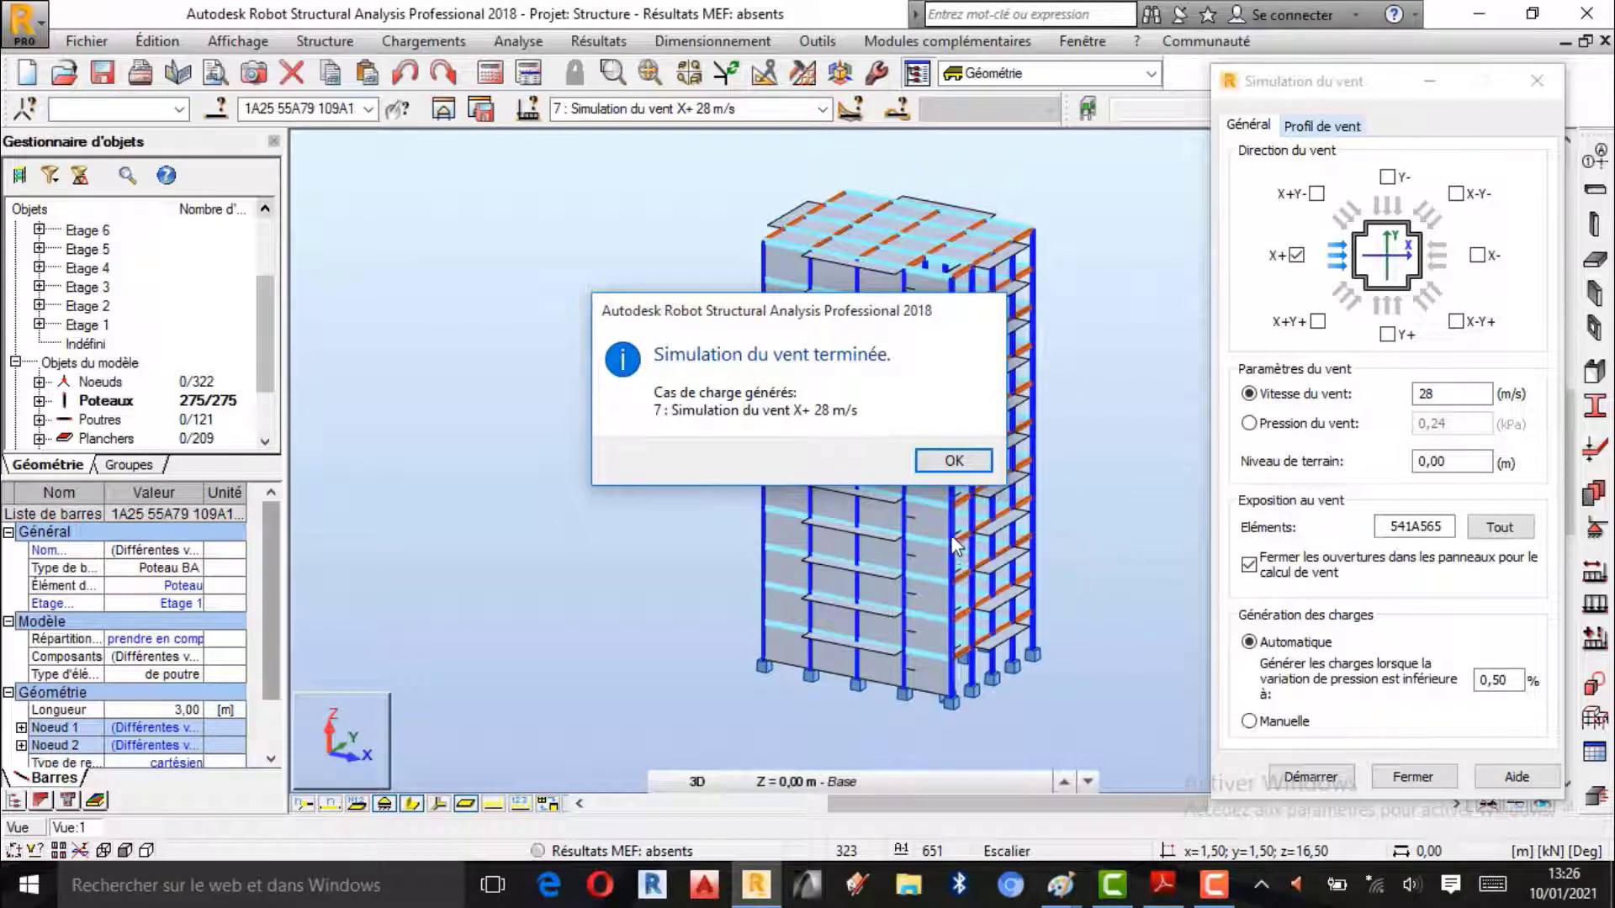
{"action": "left_click", "coordinate": [955, 460]}
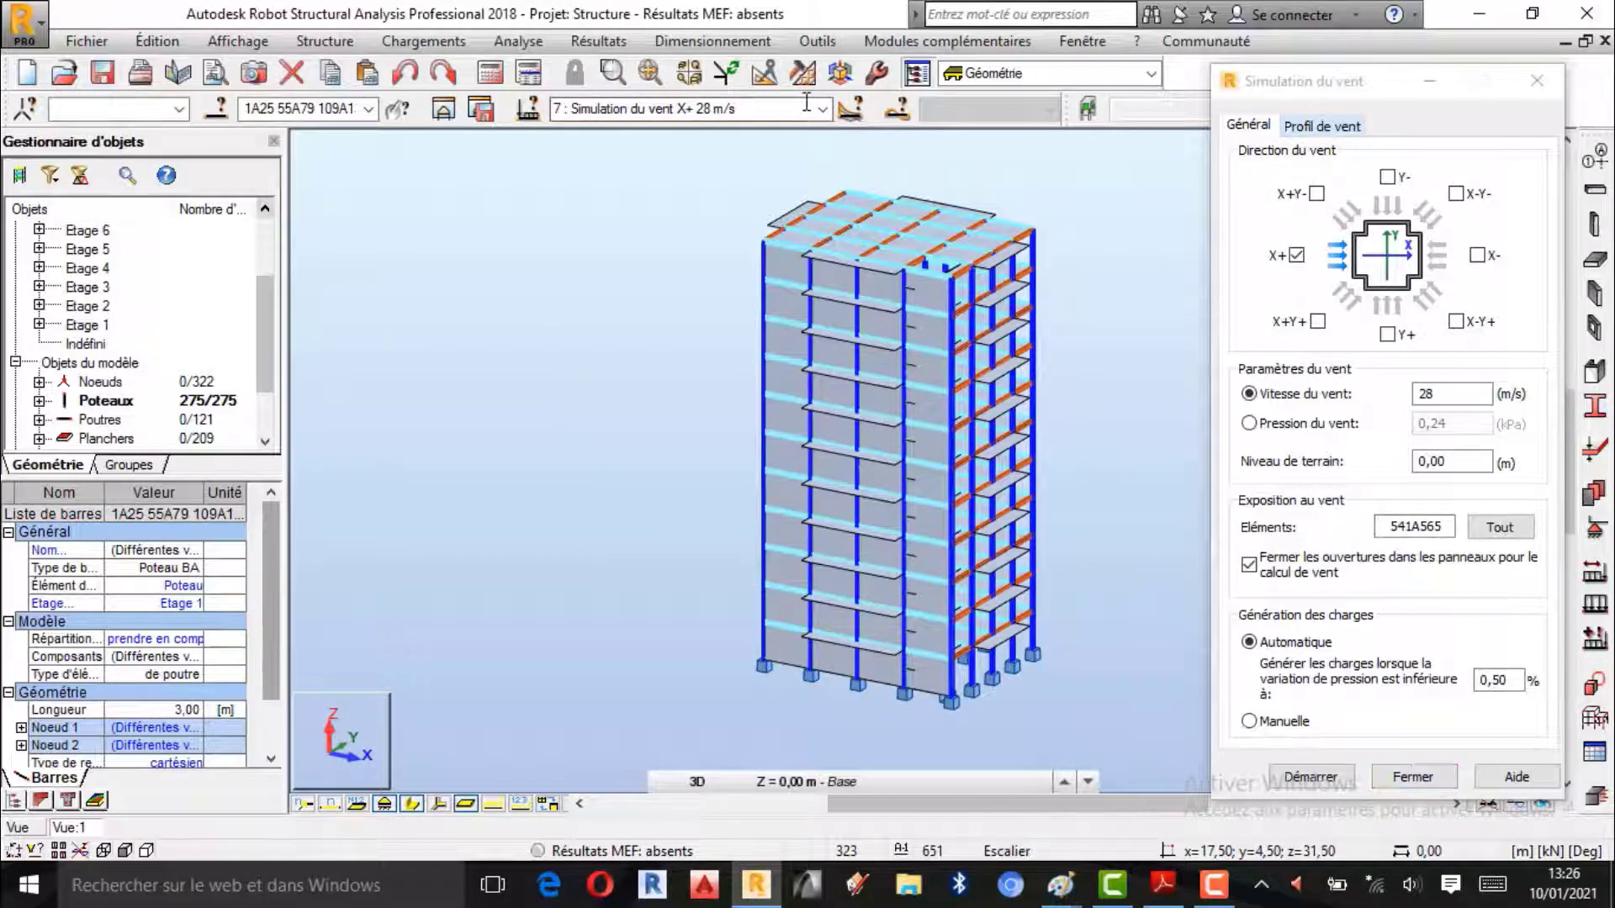
Step: Clear the column selection, close the wind simulation dialog and make load case 7, Simulation du vent X+ 28 m/s, active
{"action": "left_click", "coordinate": [1080, 295]}
{"action": "scroll", "coordinate": [1149, 426], "scroll_direction": "up", "scroll_amount": 3}
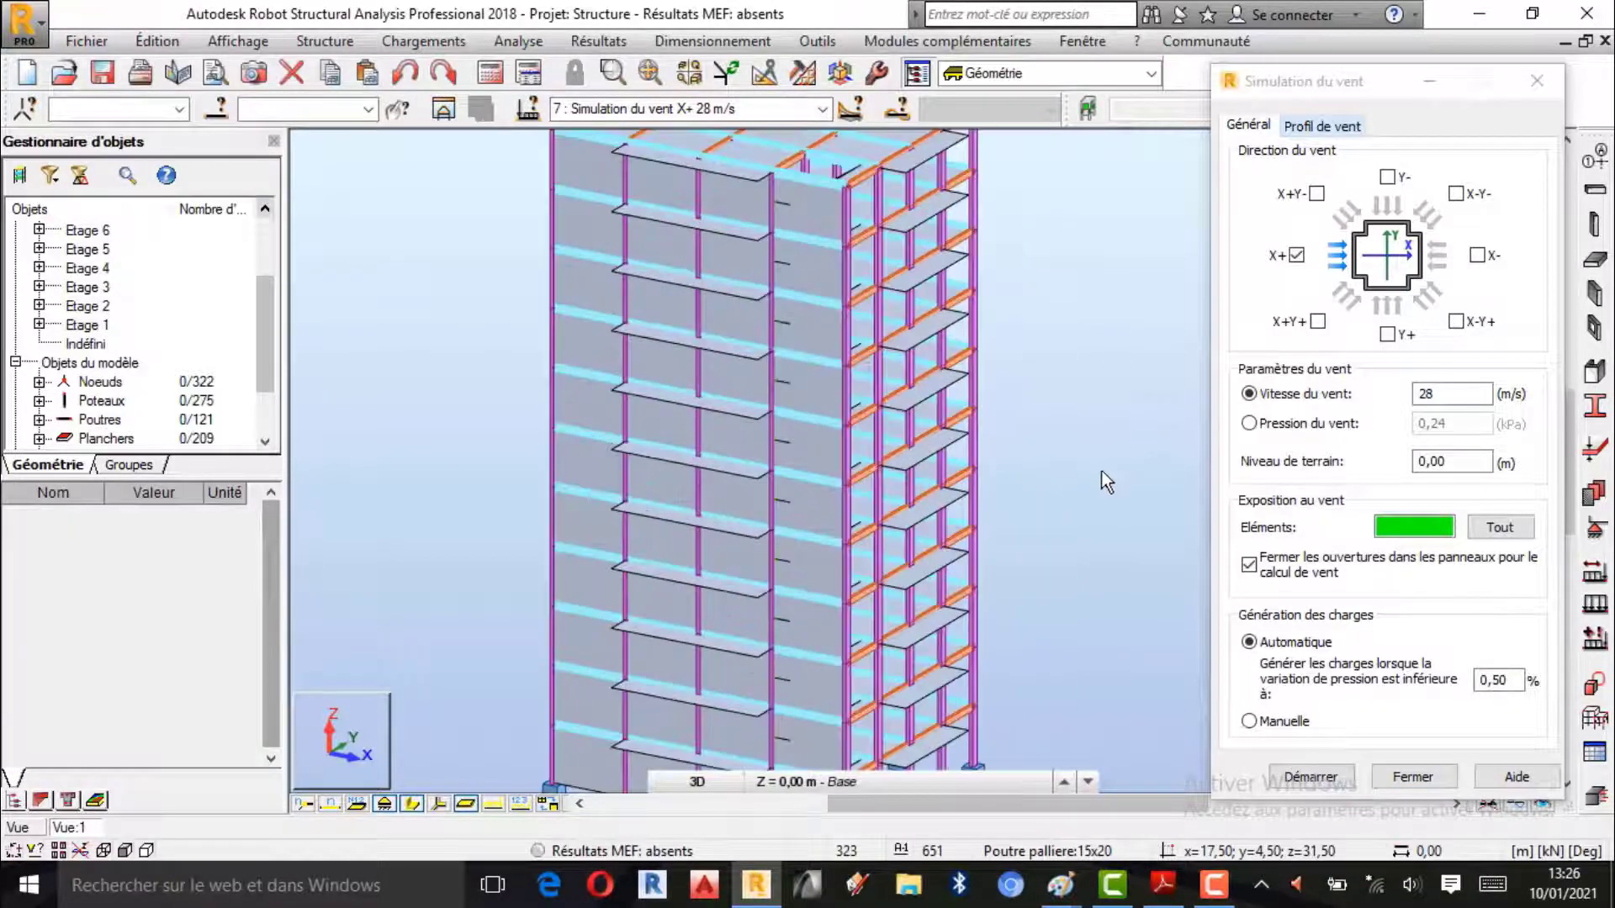
{"action": "left_click", "coordinate": [821, 109]}
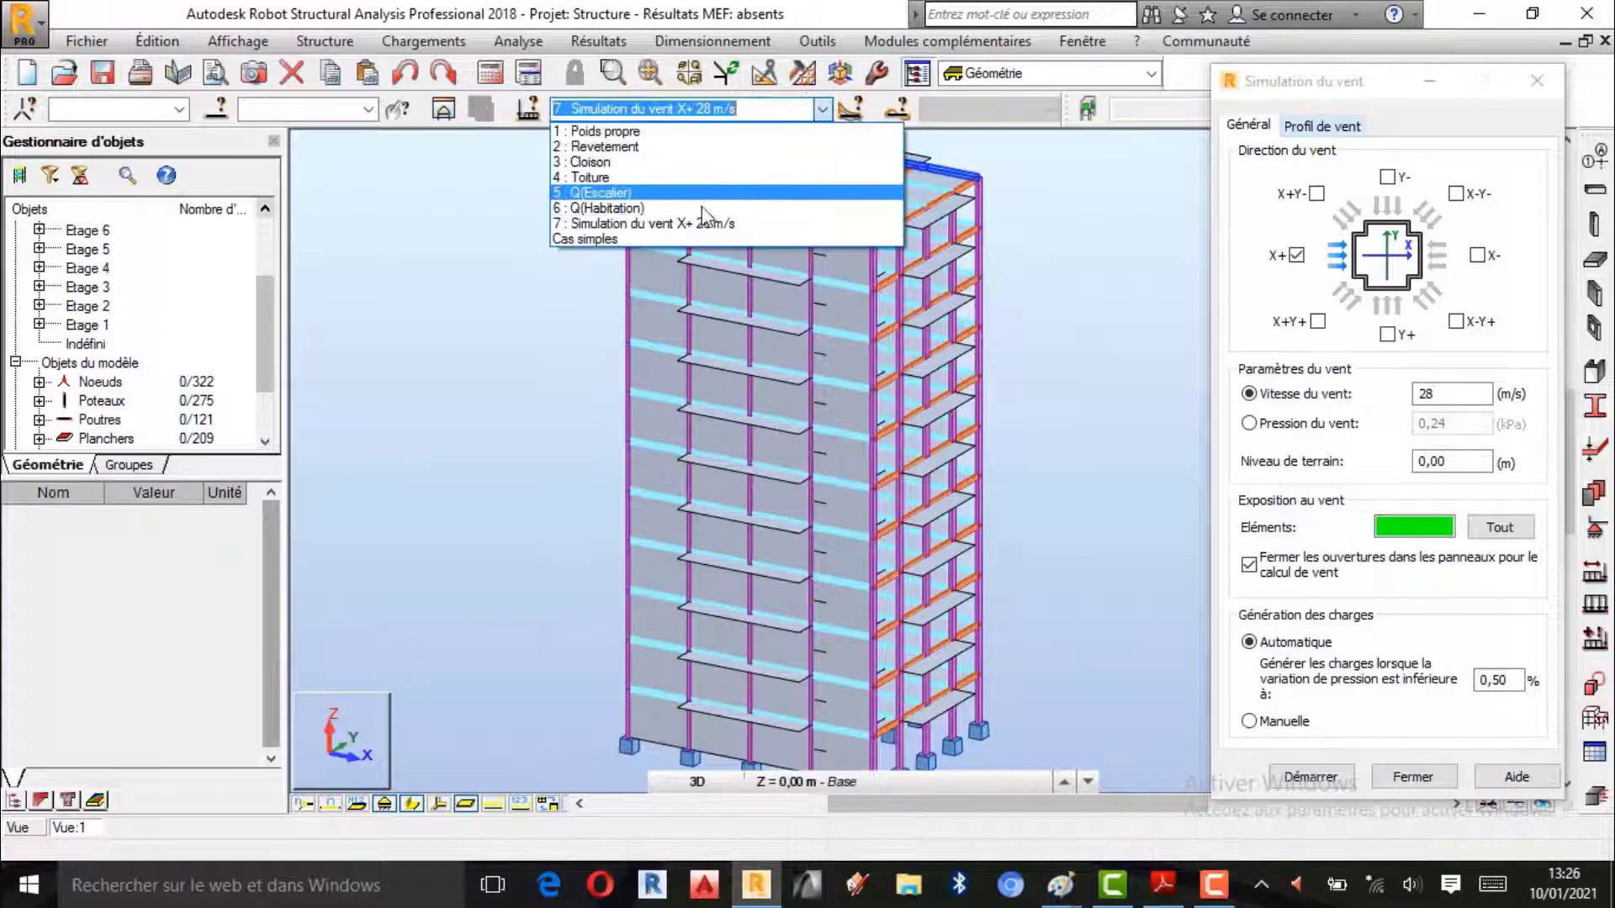
{"action": "left_click", "coordinate": [699, 215]}
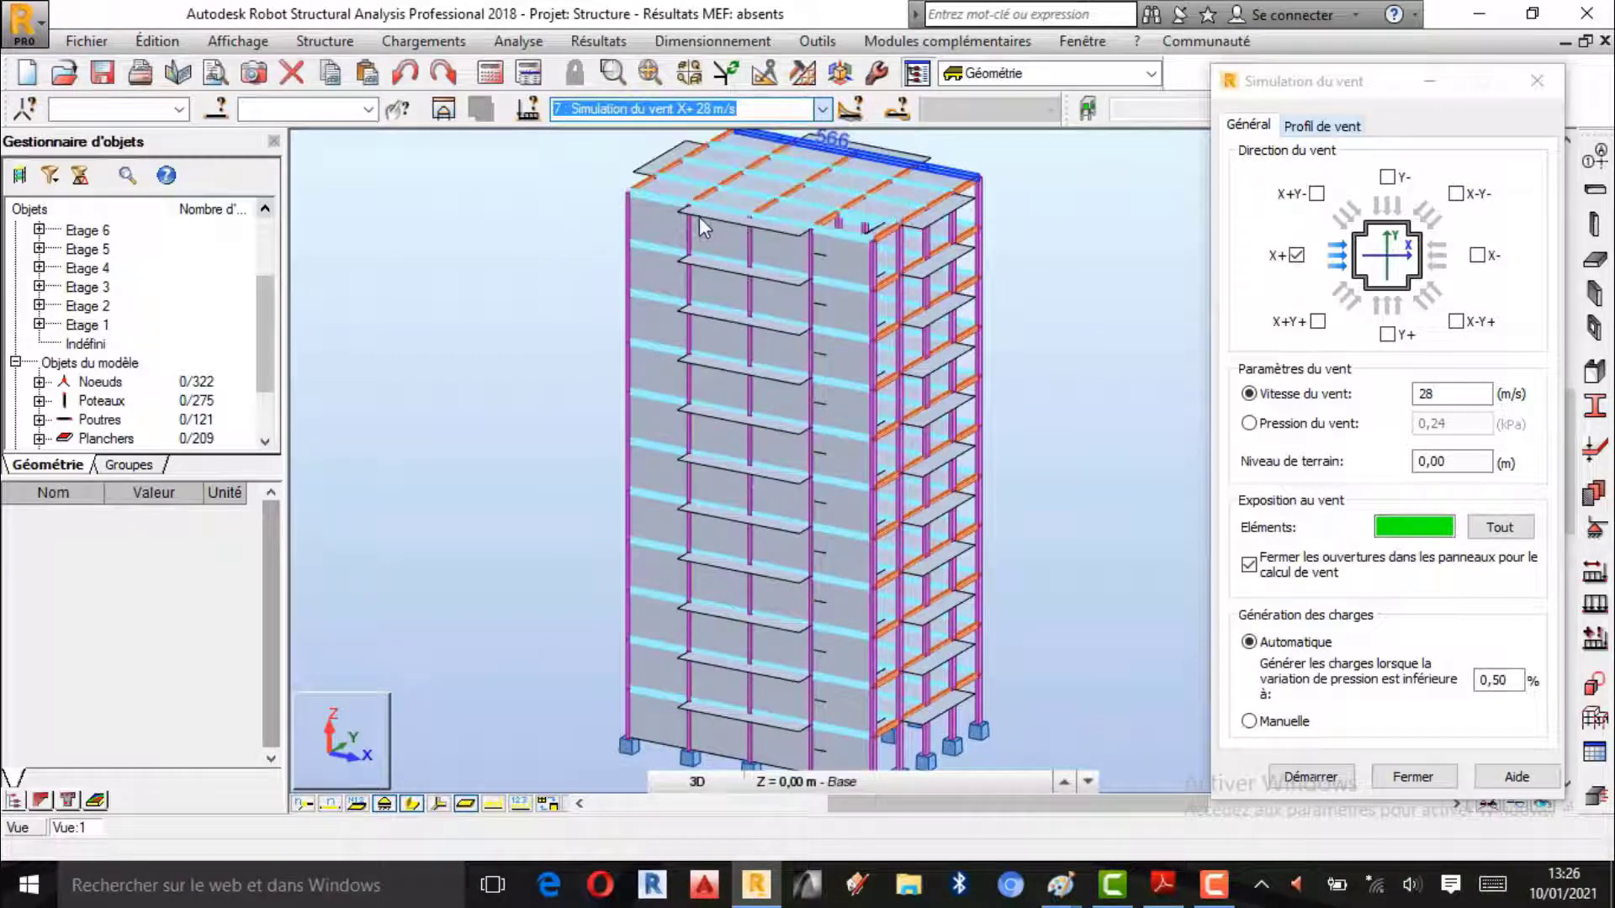
{"action": "left_click", "coordinate": [1403, 777]}
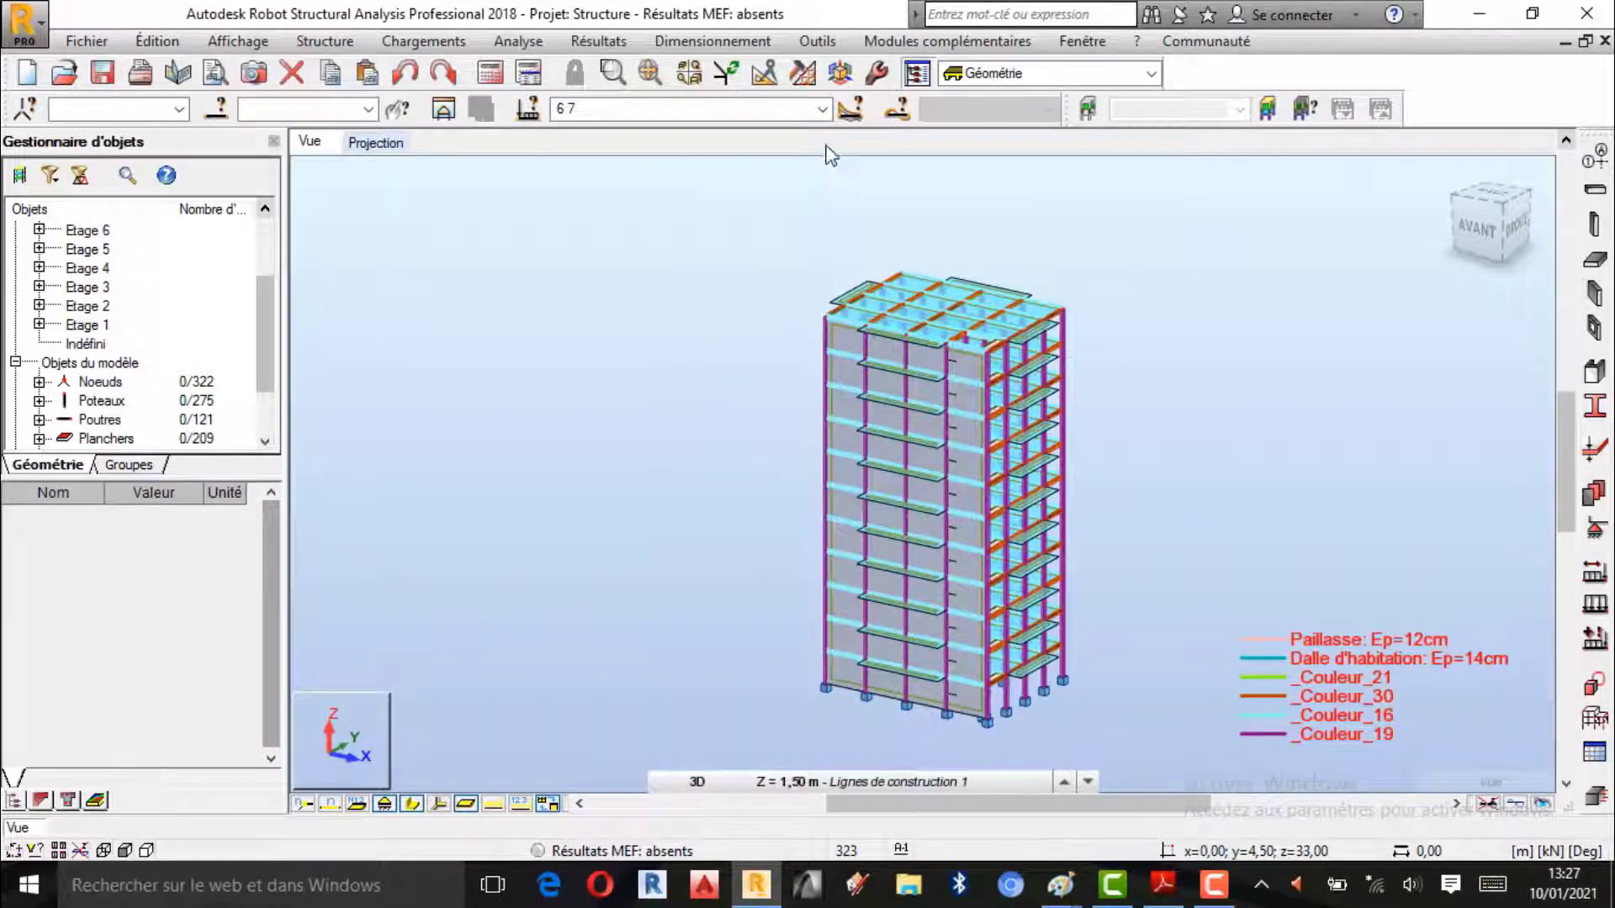
{"action": "left_click", "coordinate": [822, 110]}
{"action": "left_click", "coordinate": [673, 223]}
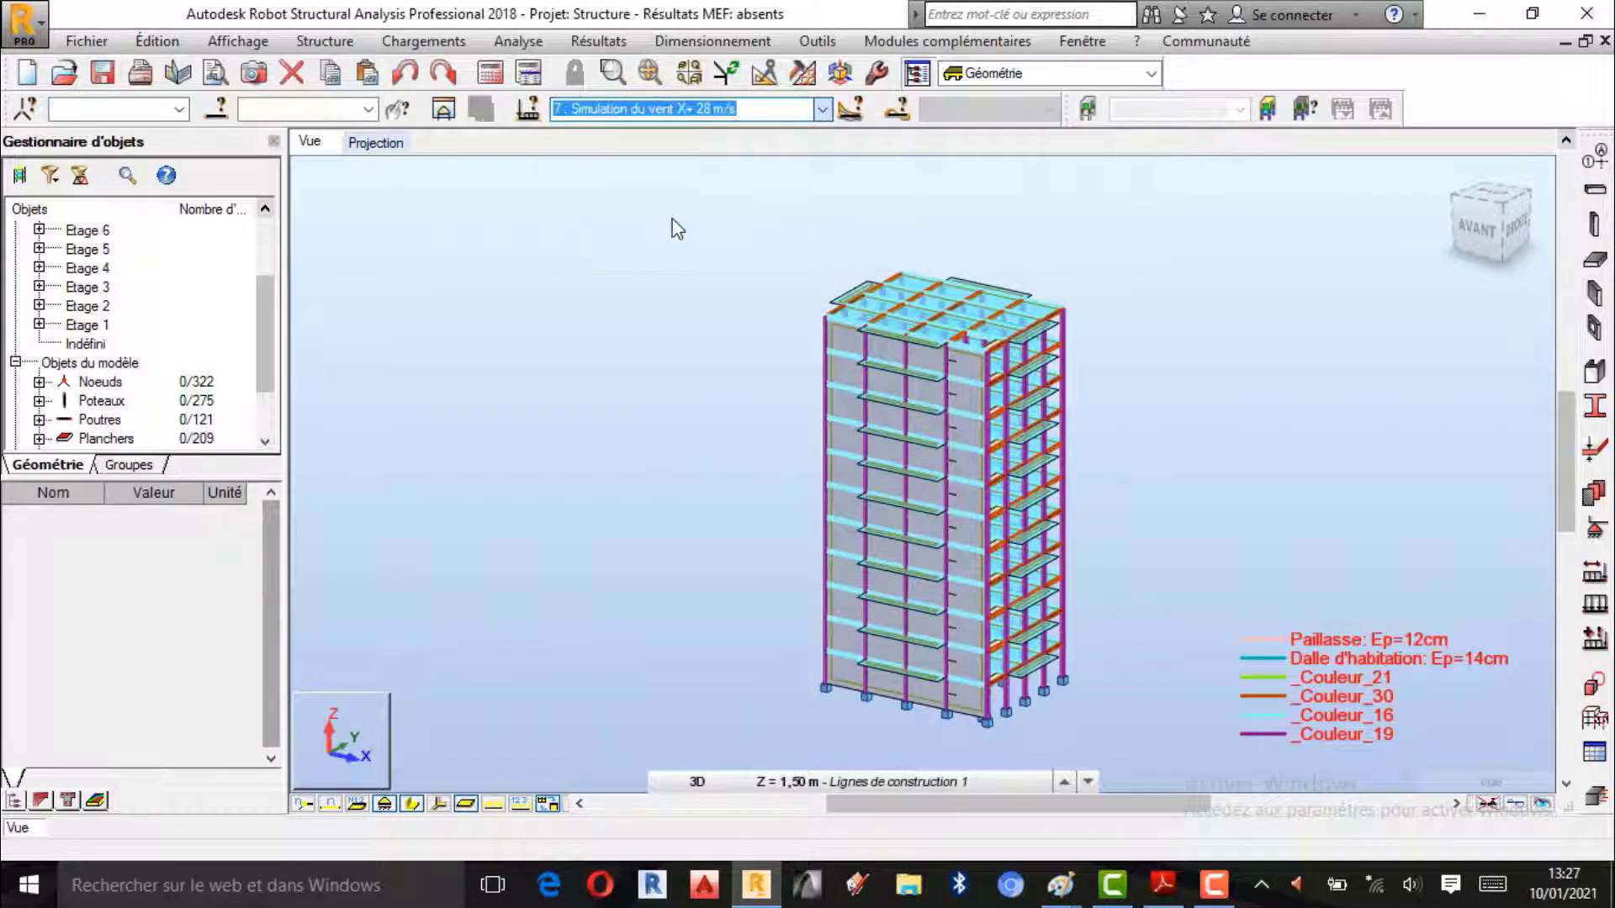
Step: Orbit the building in 3D and examine its façades and columns under the X+ wind load case
{"action": "right_click", "coordinate": [1030, 412]}
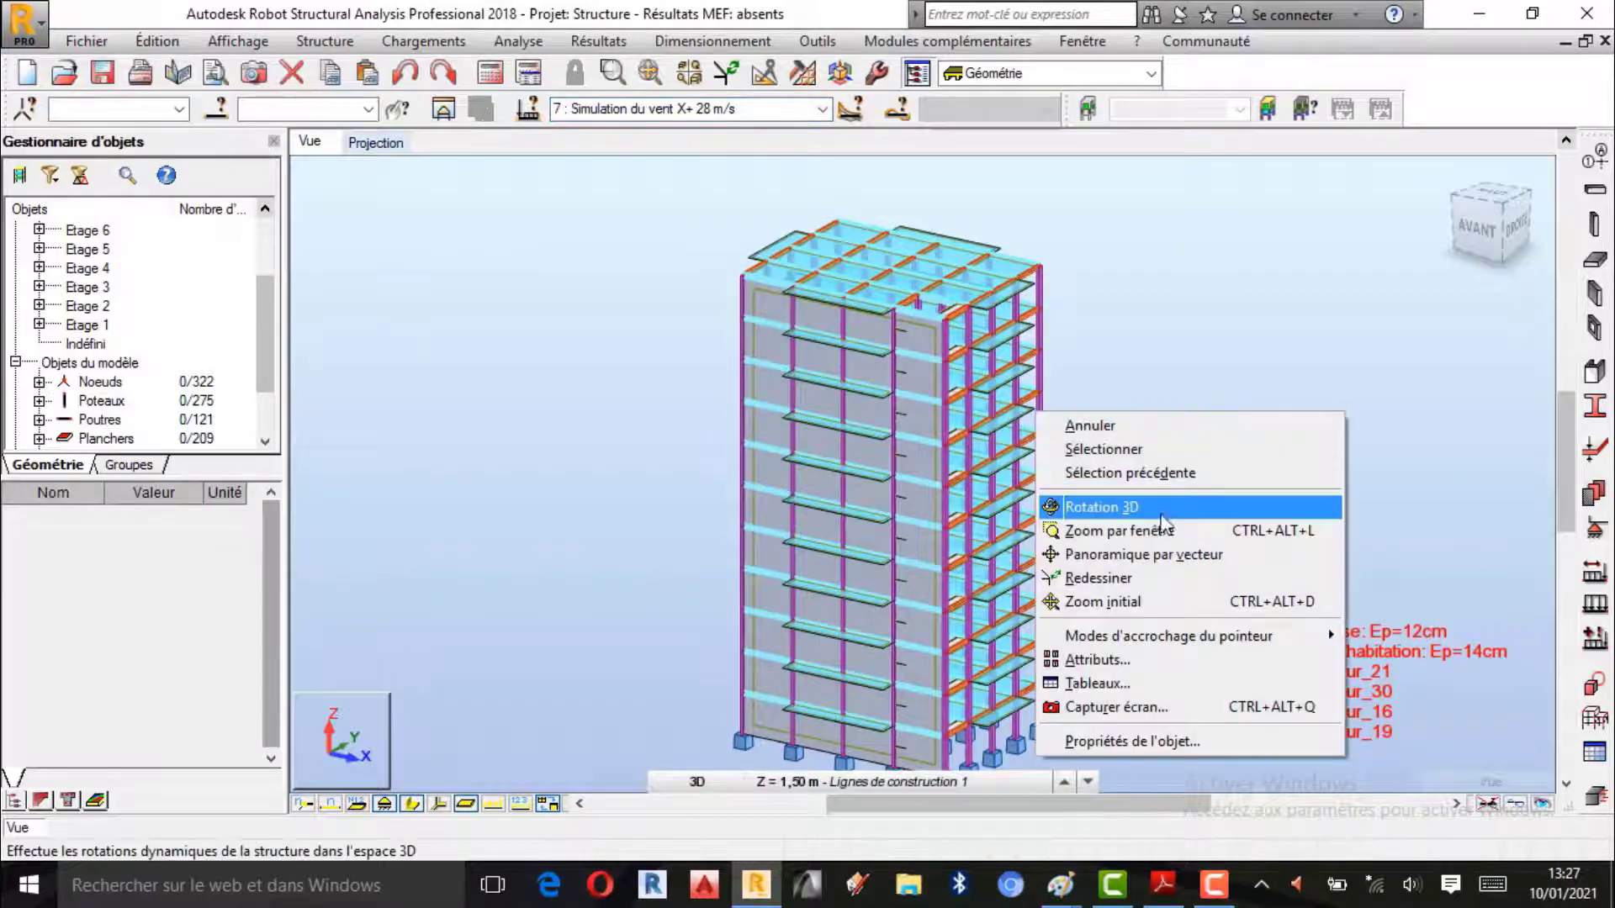
{"action": "left_click", "coordinate": [1085, 505]}
{"action": "left_click_drag", "start_coordinate": [1125, 497], "coordinate": [846, 409]}
{"action": "scroll", "coordinate": [929, 614], "scroll_direction": "up", "scroll_amount": 4}
{"action": "scroll", "coordinate": [930, 617], "scroll_direction": "down", "scroll_amount": 1}
{"action": "scroll", "coordinate": [933, 623], "scroll_direction": "up", "scroll_amount": 2}
{"action": "scroll", "coordinate": [926, 613], "scroll_direction": "down", "scroll_amount": 4}
{"action": "scroll", "coordinate": [912, 533], "scroll_direction": "down", "scroll_amount": 3}
{"action": "scroll", "coordinate": [944, 558], "scroll_direction": "up", "scroll_amount": 2}
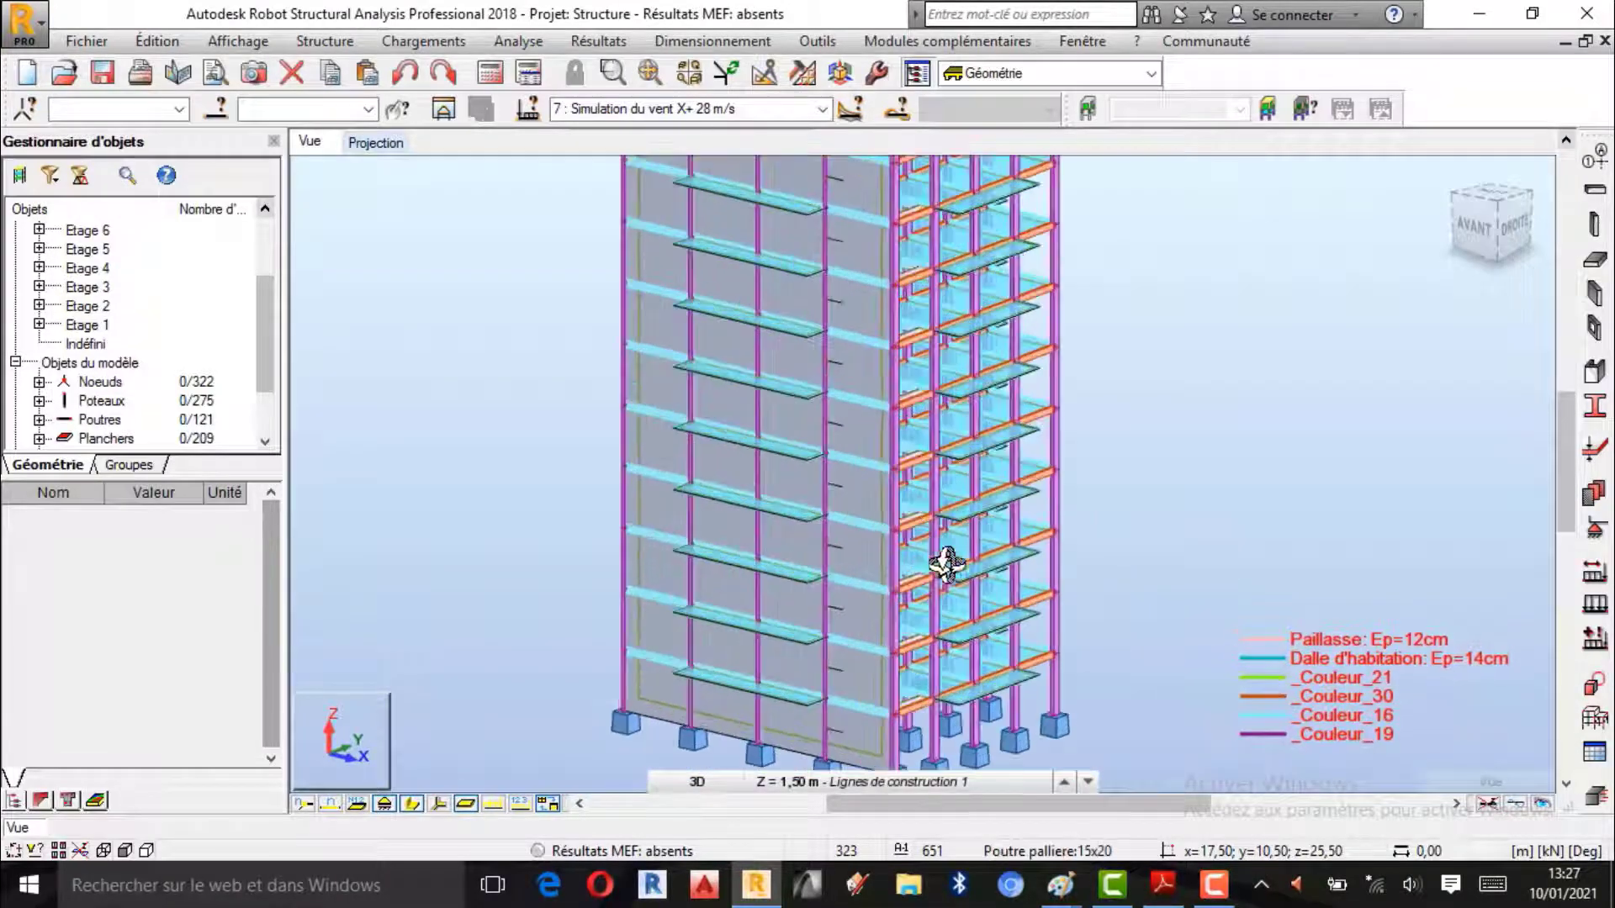
{"action": "scroll", "coordinate": [941, 583], "scroll_direction": "down", "scroll_amount": 2}
{"action": "scroll", "coordinate": [1010, 498], "scroll_direction": "up", "scroll_amount": 2}
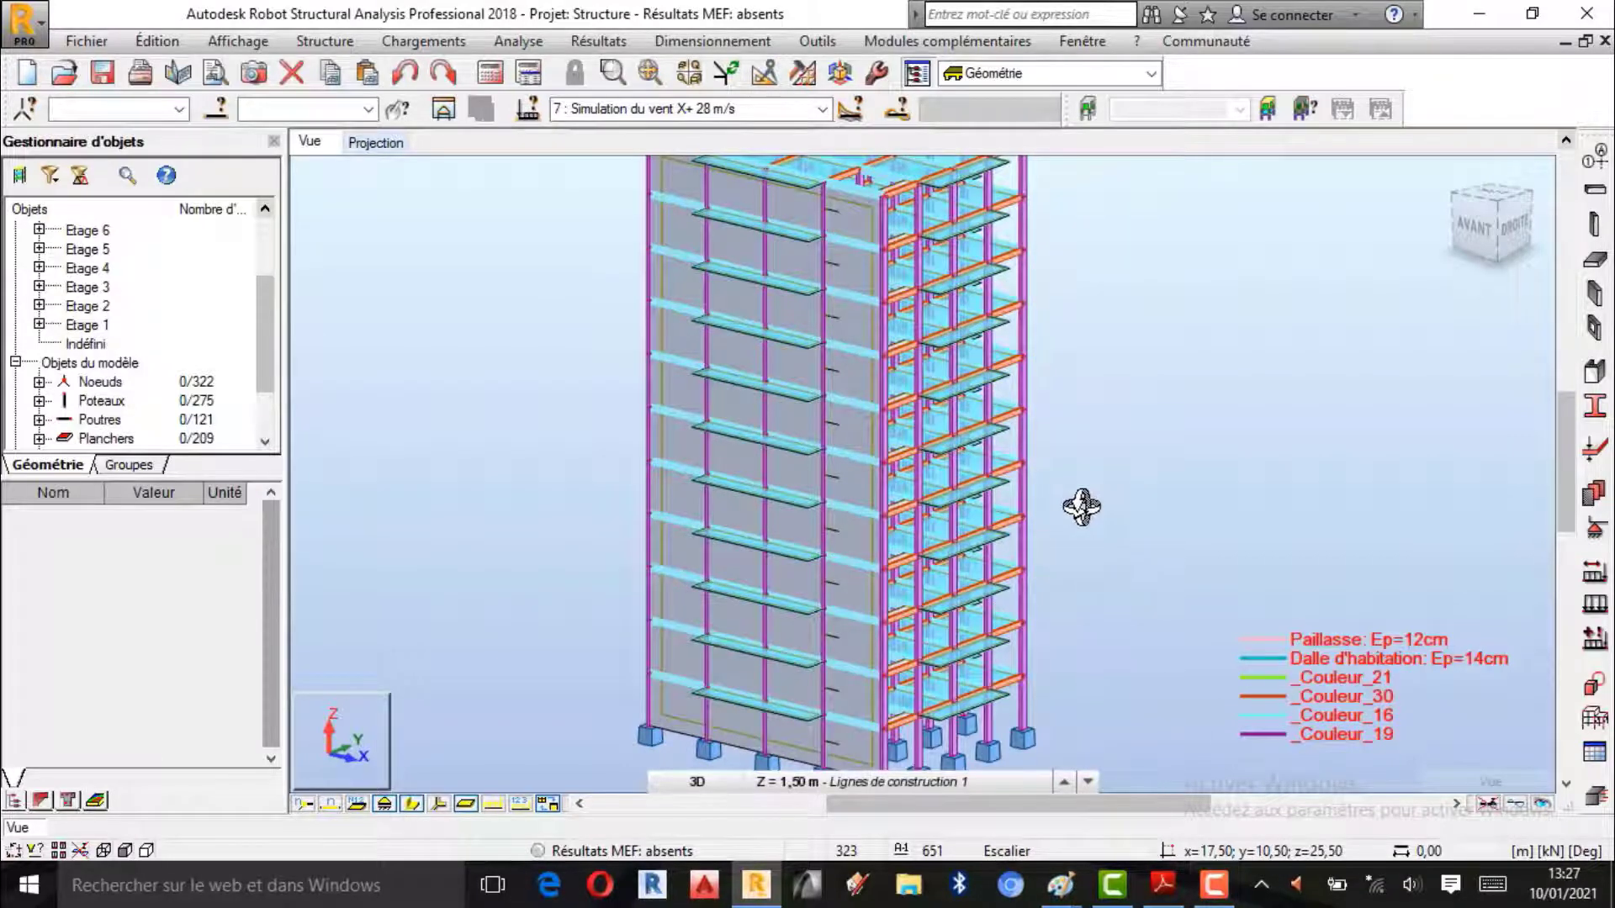
Step: Reselect load case 7, Simulation du vent X+ 28 m/s, and turn off the display of the members' section shapes
{"action": "left_click", "coordinate": [822, 109]}
{"action": "left_click", "coordinate": [660, 226]}
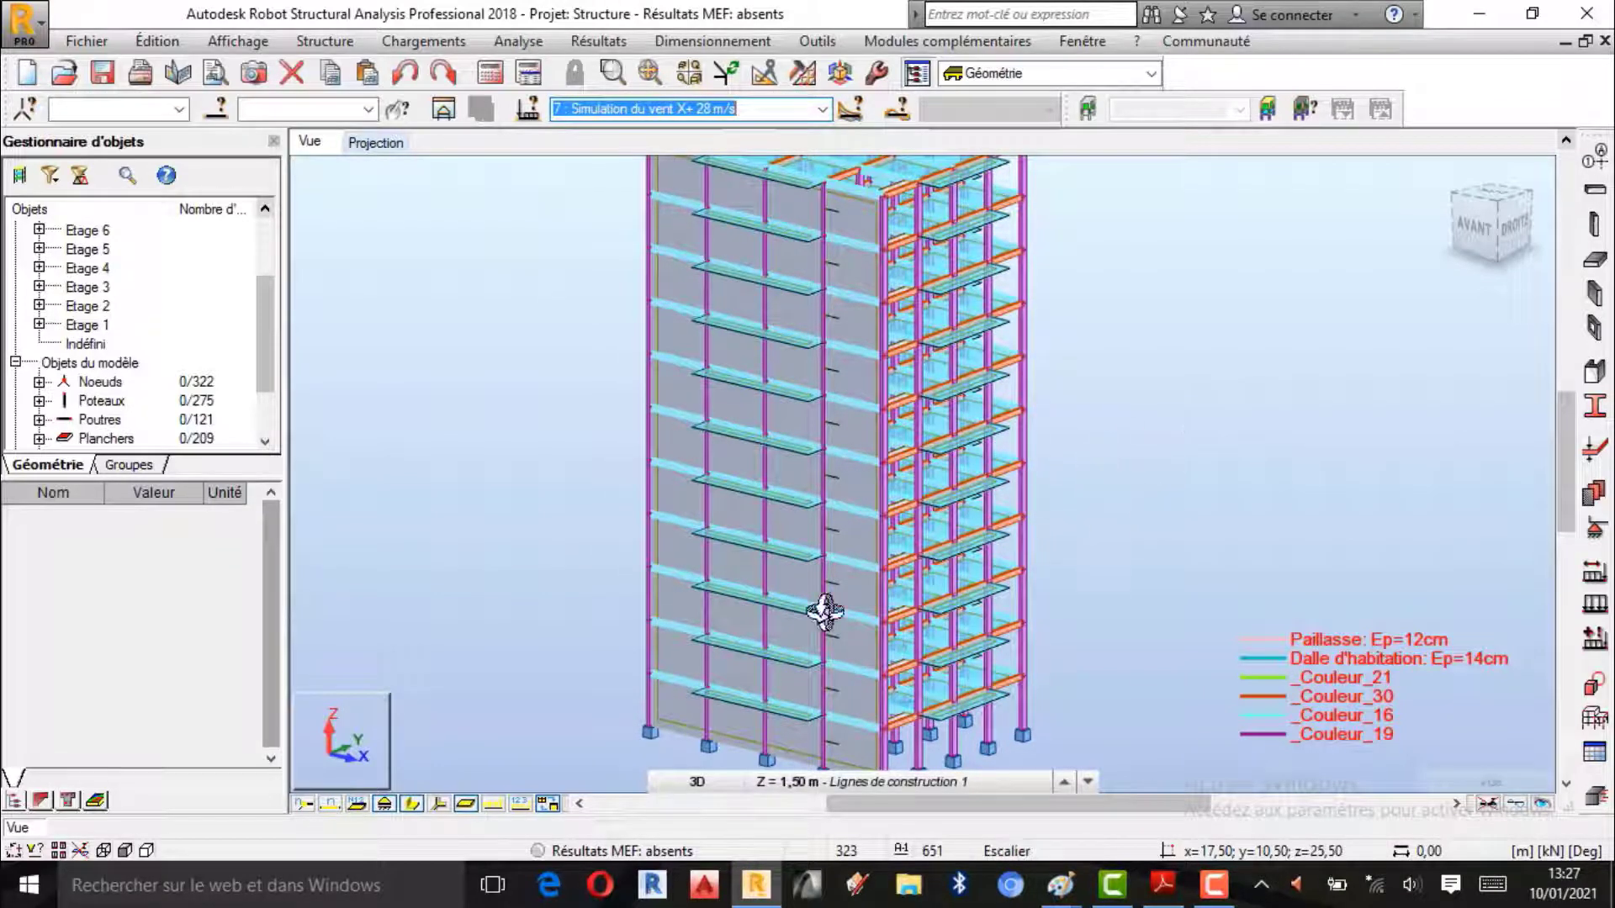
{"action": "left_click", "coordinate": [411, 804]}
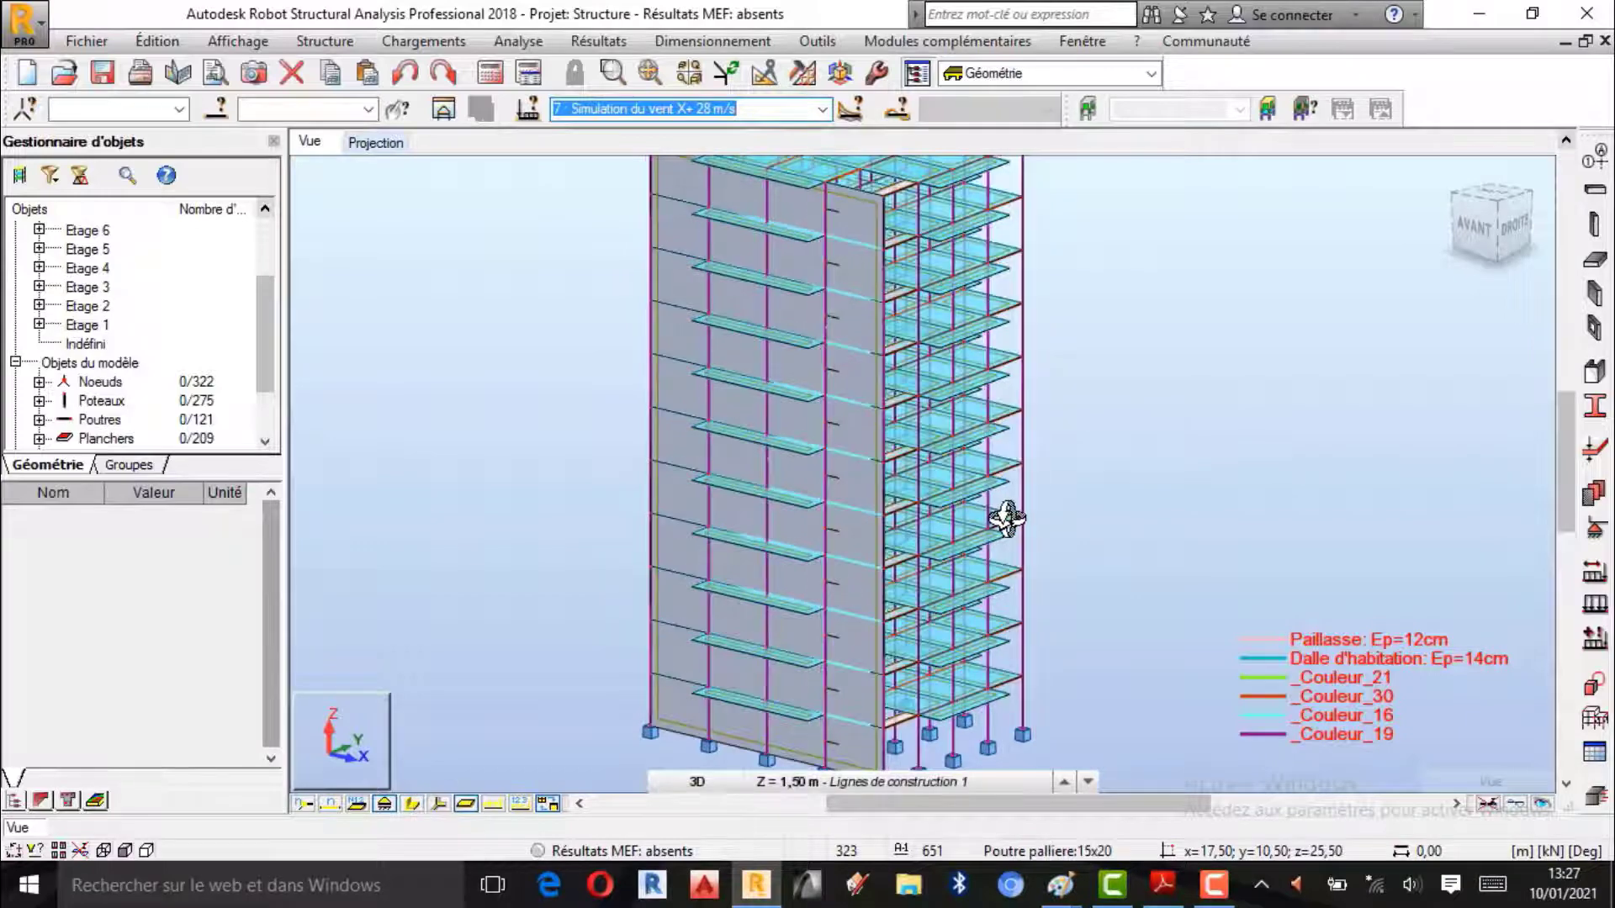
{"action": "left_click_drag", "start_coordinate": [1062, 532], "coordinate": [868, 459]}
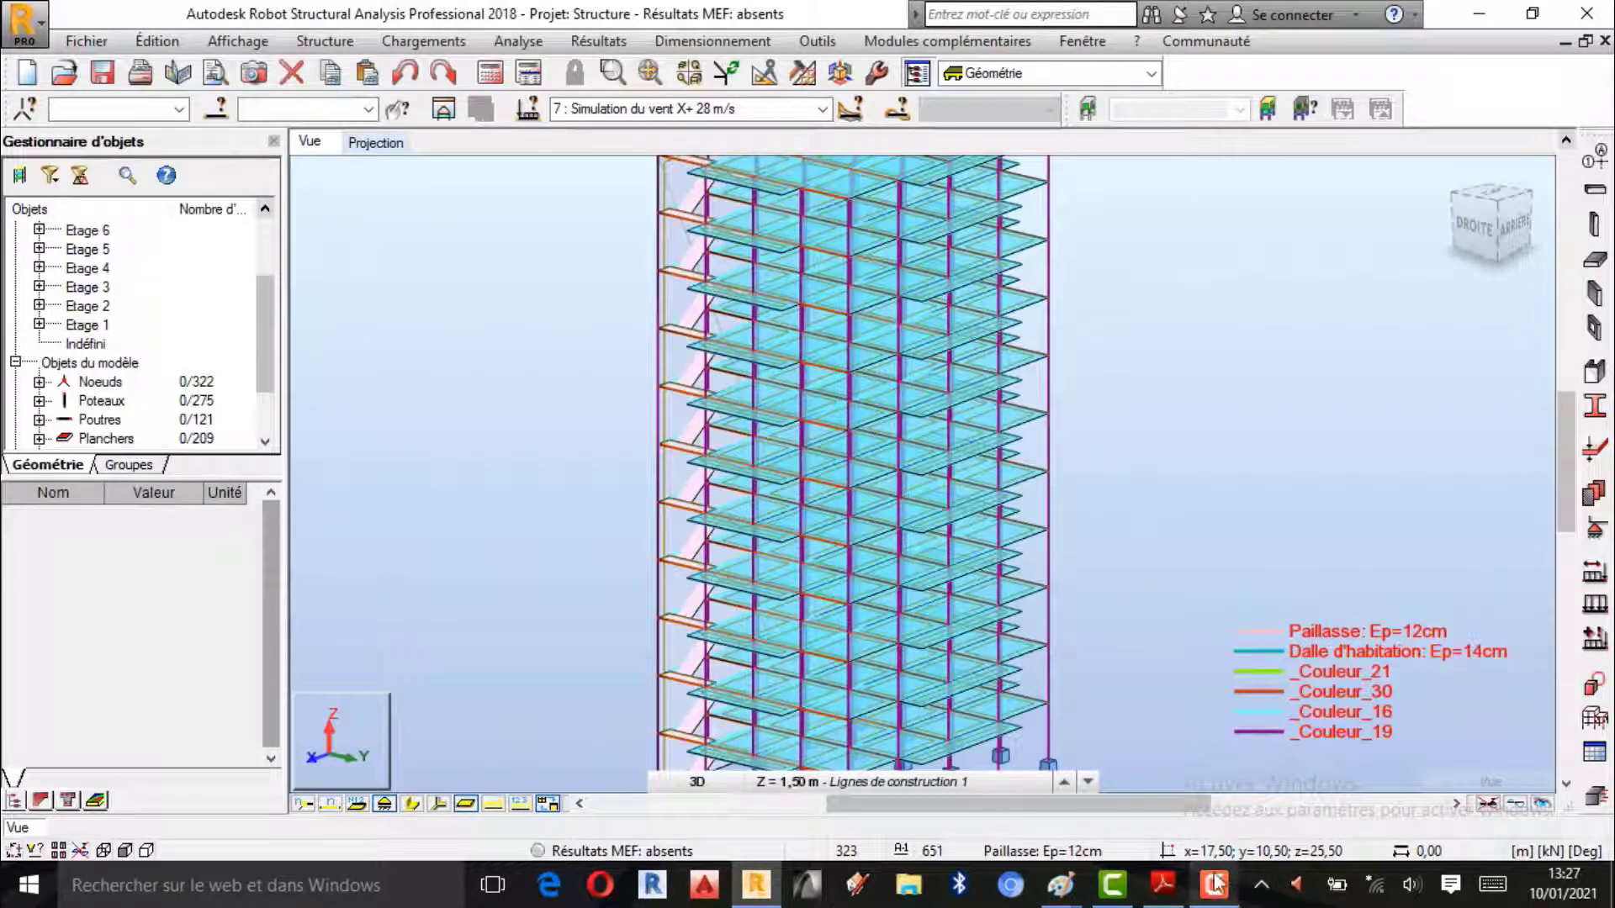
{"action": "left_click_drag", "start_coordinate": [982, 478], "coordinate": [937, 487]}
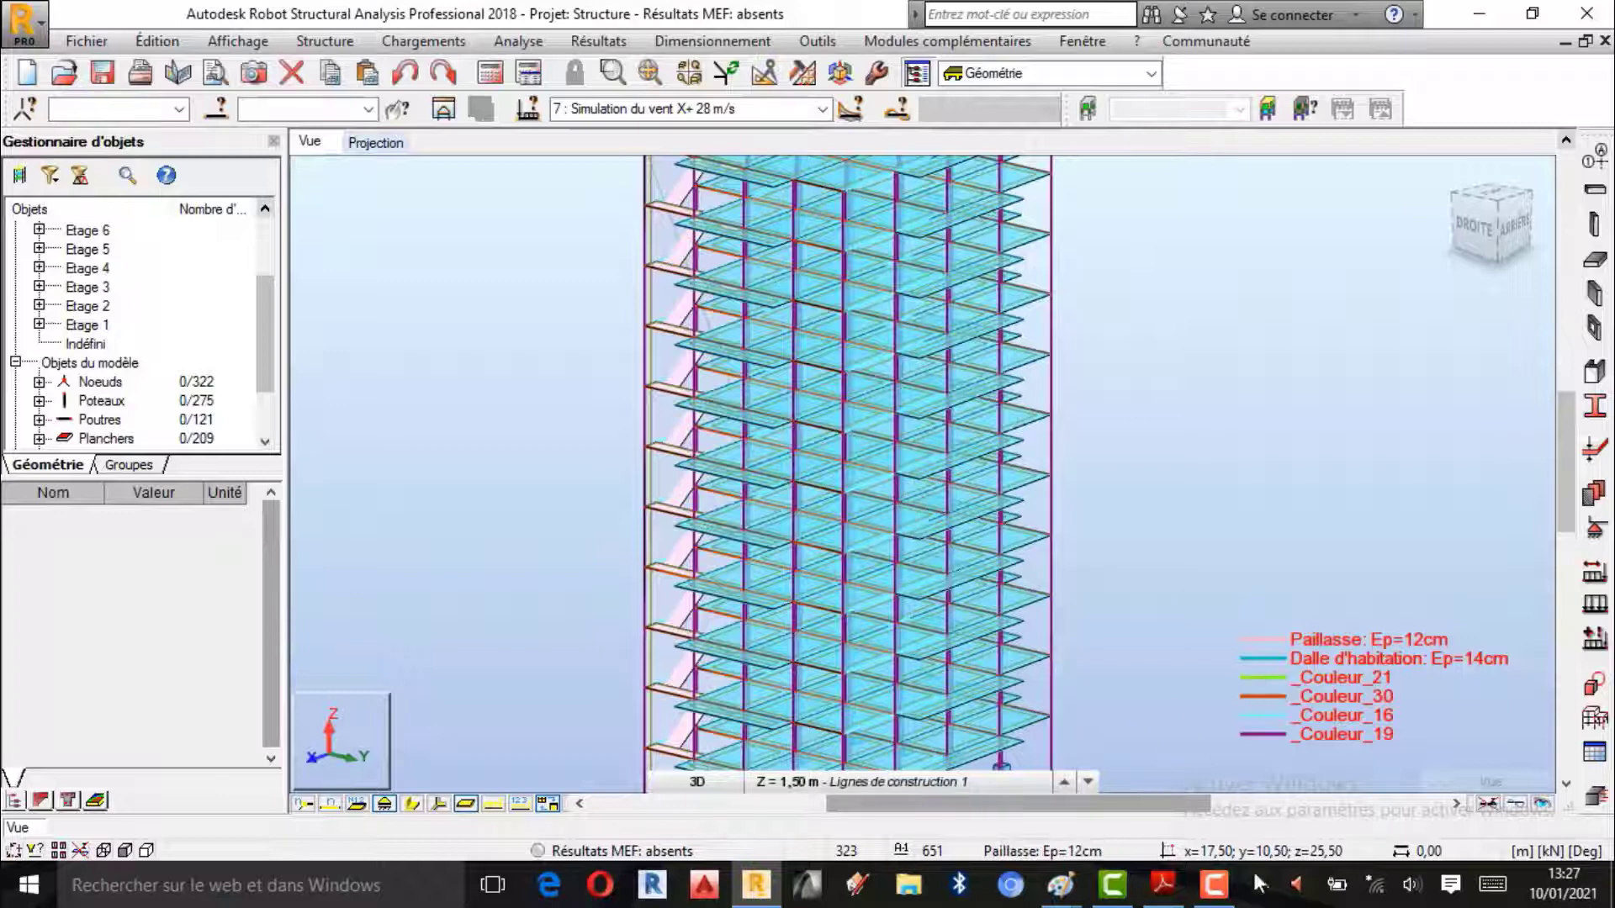
{"action": "left_click", "coordinate": [1215, 885]}
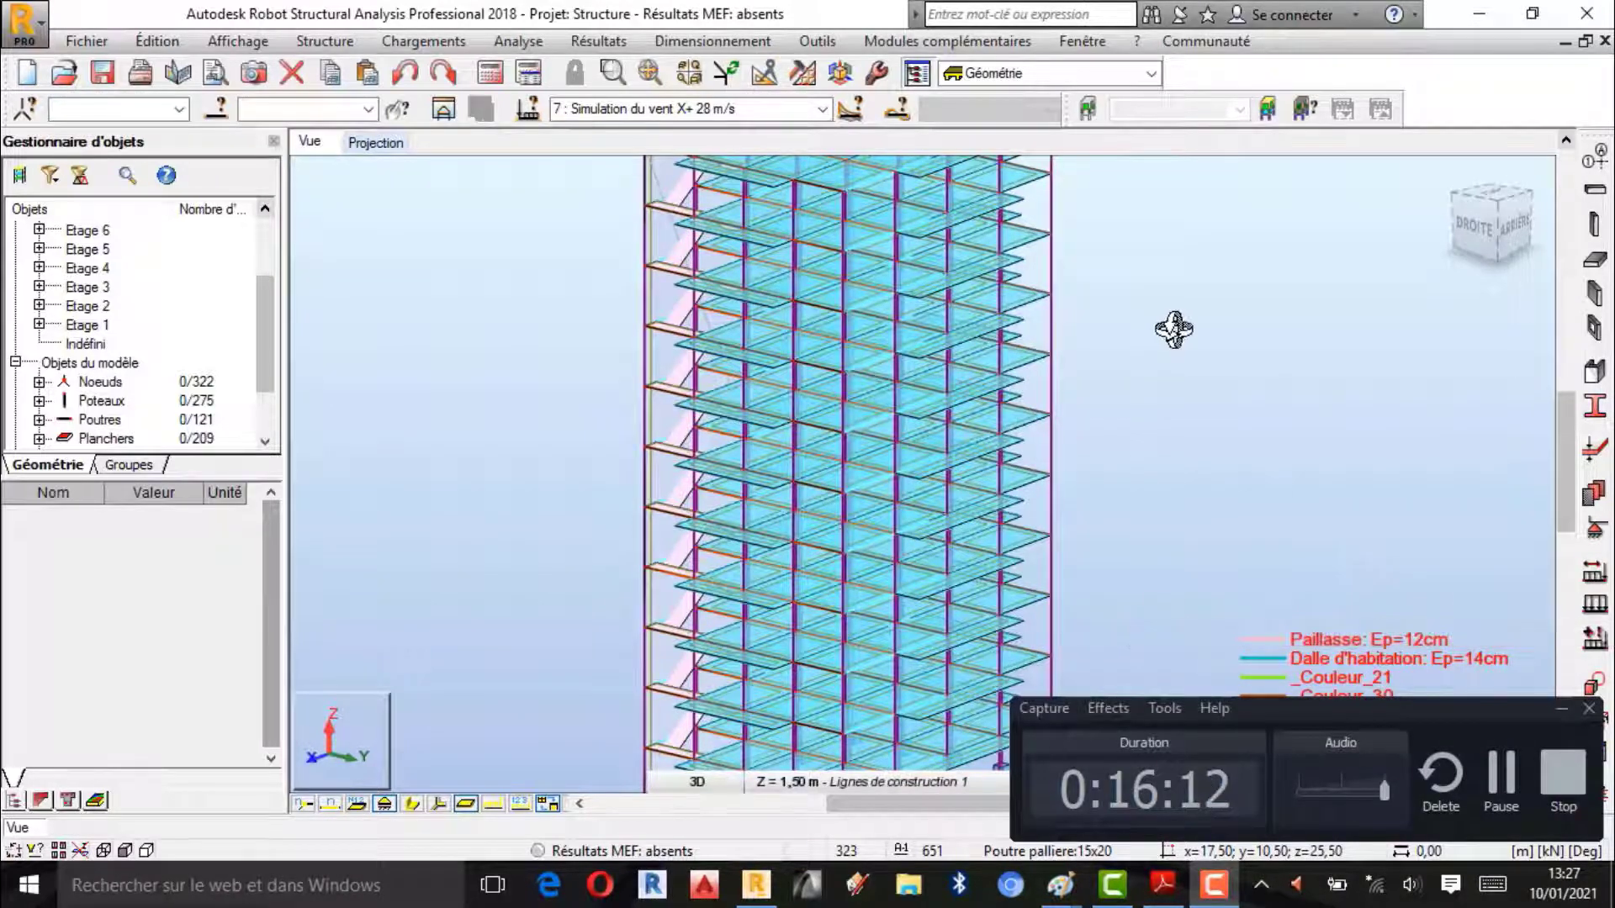
{"action": "left_click", "coordinate": [1561, 709]}
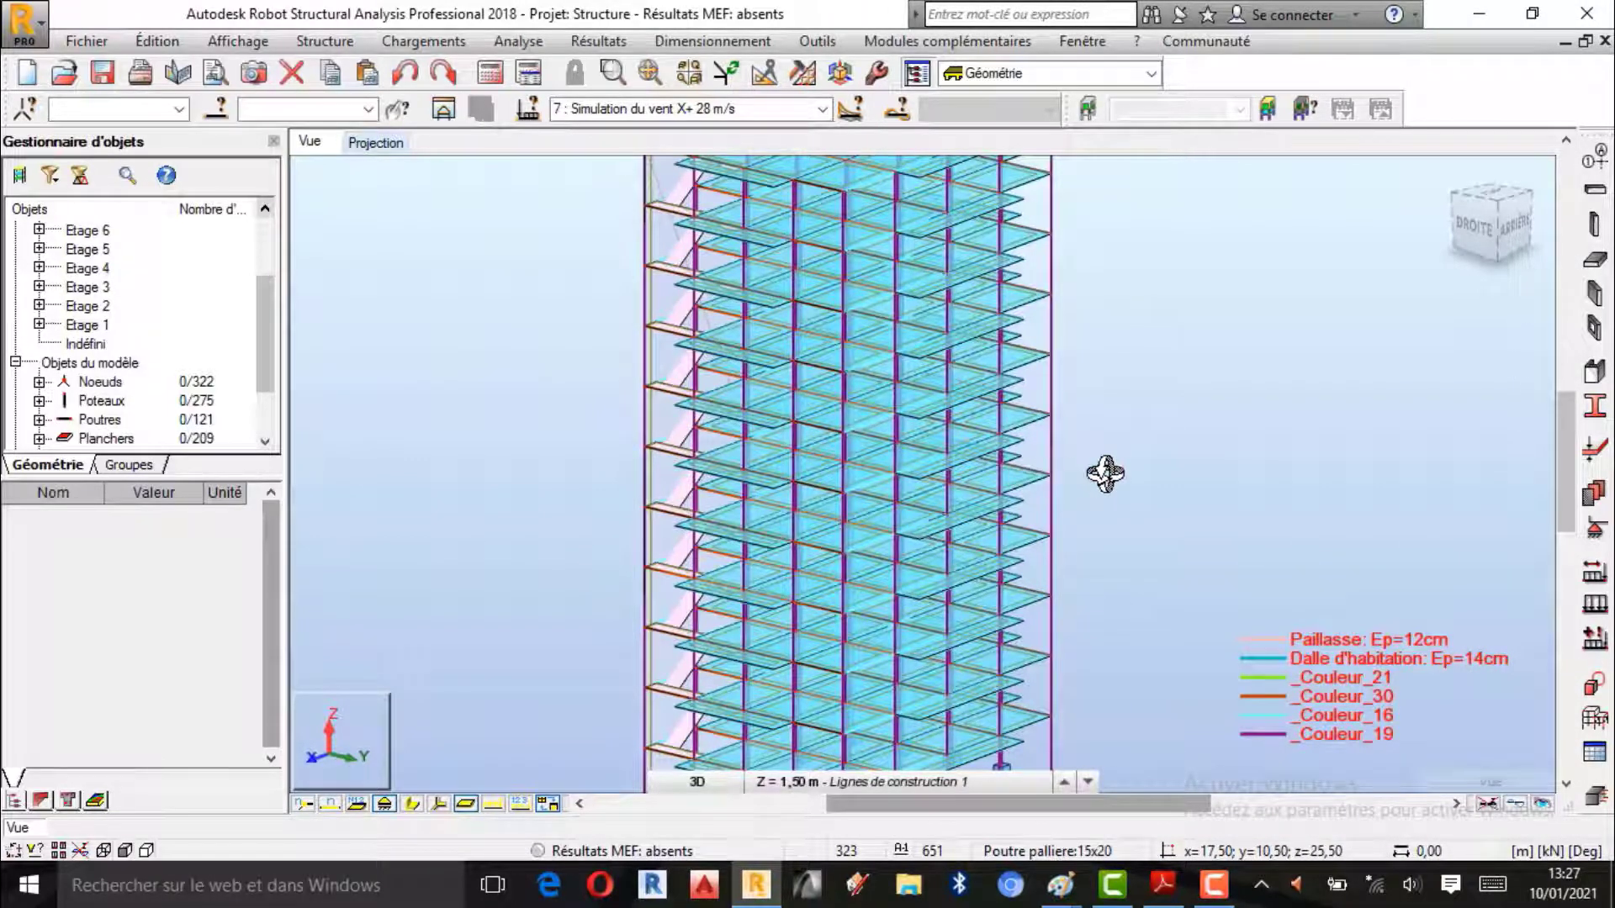
{"action": "scroll", "coordinate": [753, 482], "scroll_direction": "down", "scroll_amount": 1}
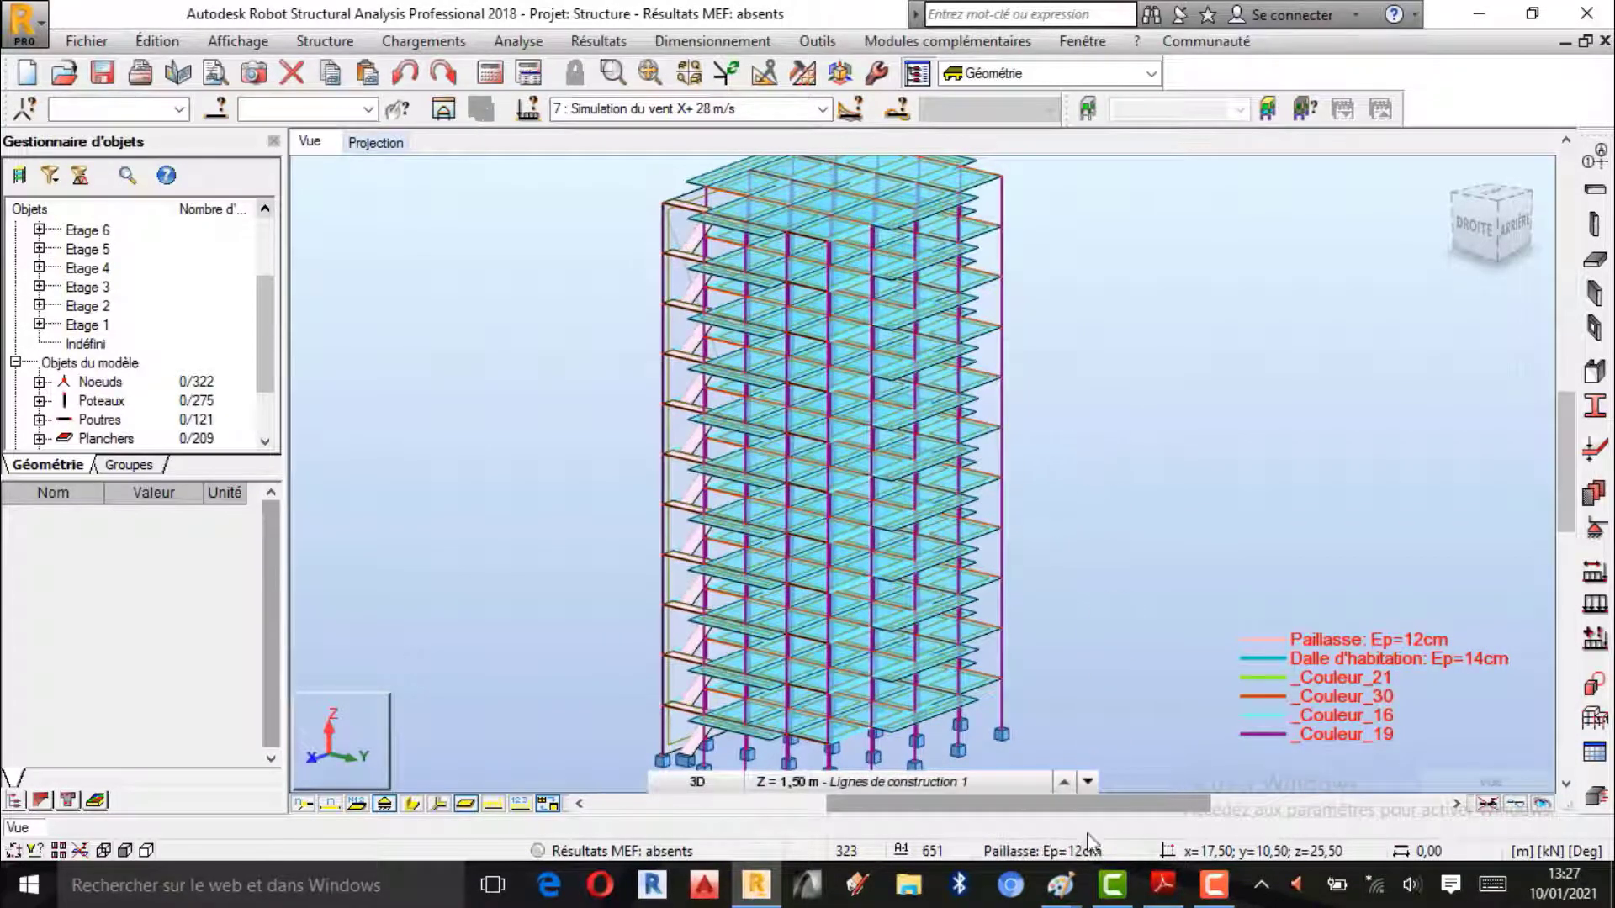
Step: Switch to the Paint notes, circle "Combinaisons de Charges" in the title in yellow, and return to Robot Structural Analysis
{"action": "mouse_move", "coordinate": [1074, 890]}
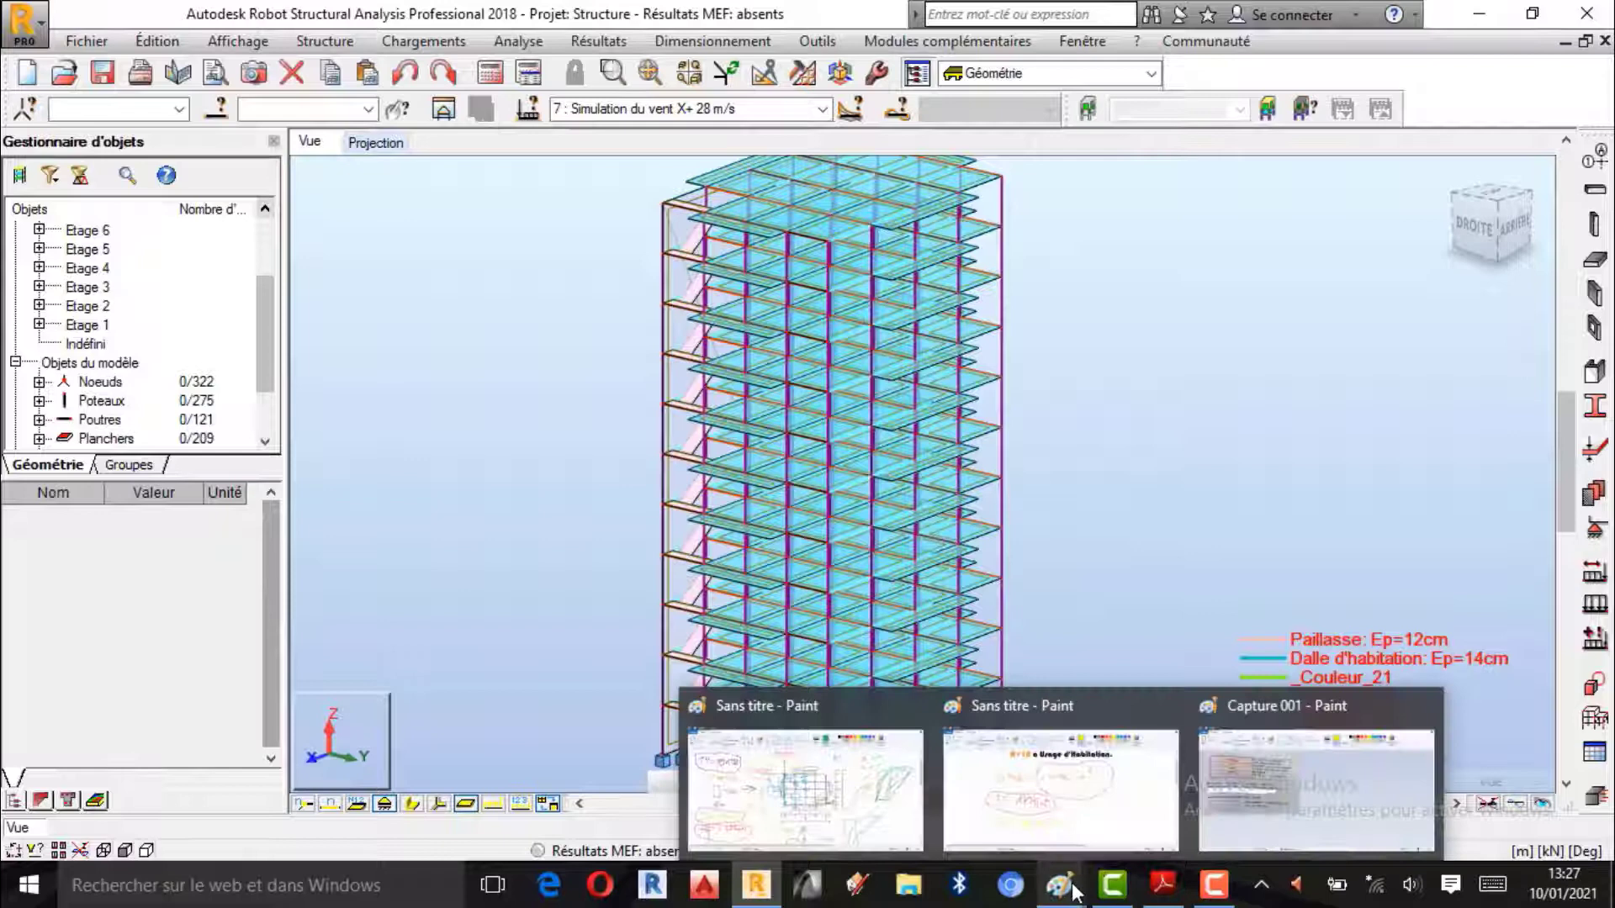
{"action": "left_click", "coordinate": [1074, 775]}
{"action": "scroll", "coordinate": [962, 195], "scroll_direction": "up", "scroll_amount": 4}
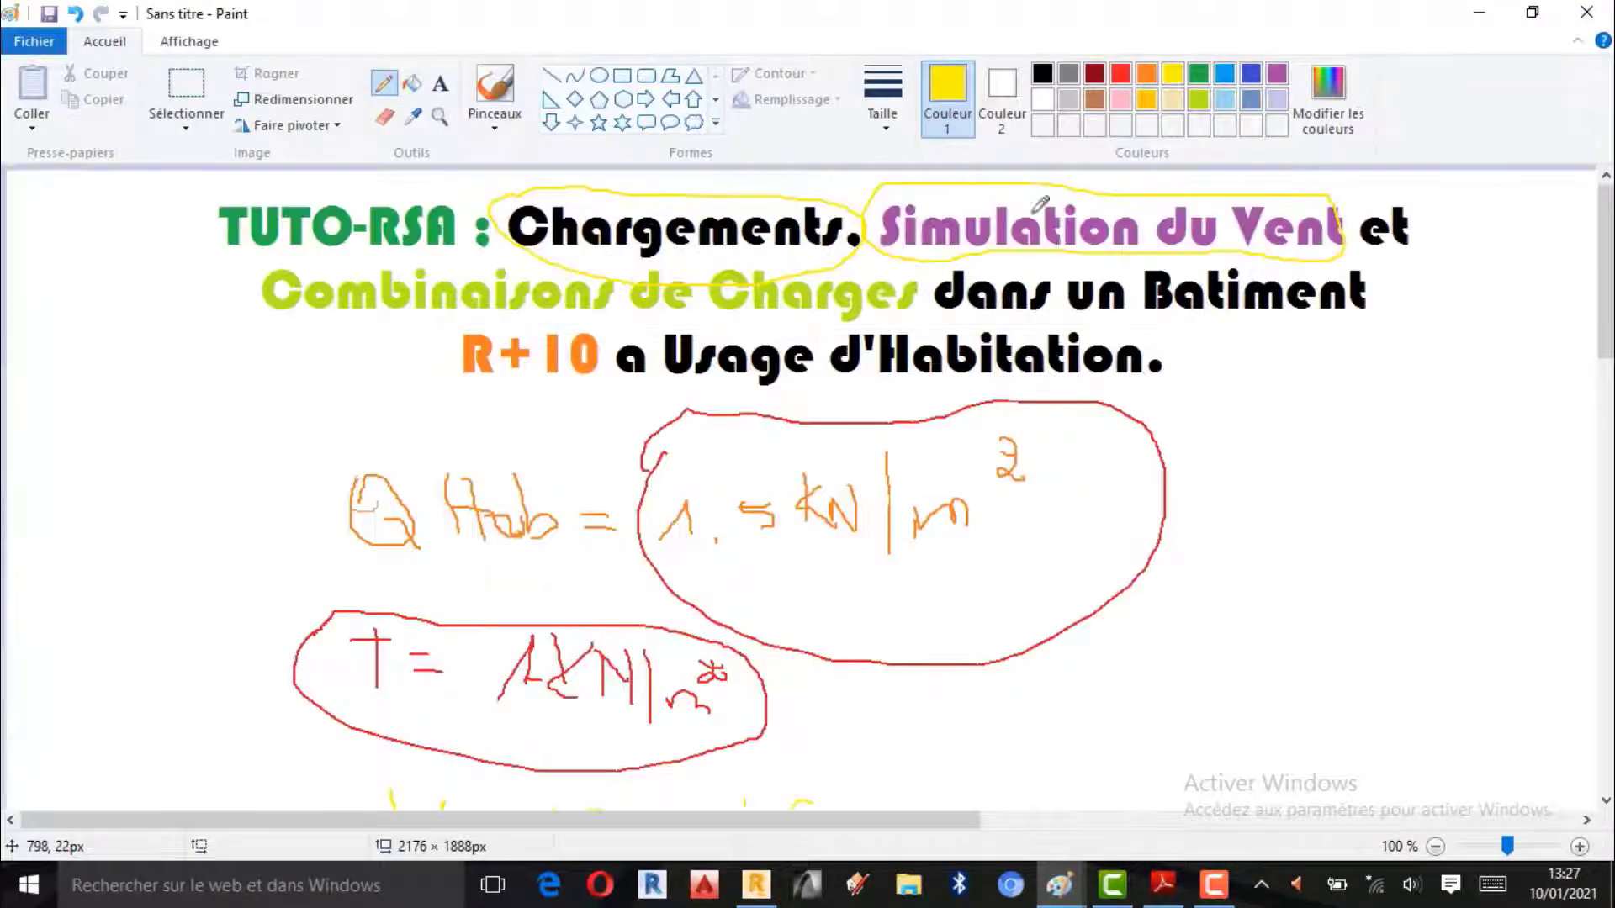
{"action": "mouse_move", "coordinate": [282, 254]}
{"action": "left_mouse_down"}
{"action": "mouse_move", "coordinate": [261, 299]}
{"action": "mouse_move", "coordinate": [791, 360]}
{"action": "mouse_move", "coordinate": [948, 304]}
{"action": "mouse_move", "coordinate": [917, 278]}
{"action": "mouse_move", "coordinate": [336, 248]}
{"action": "left_mouse_up"}
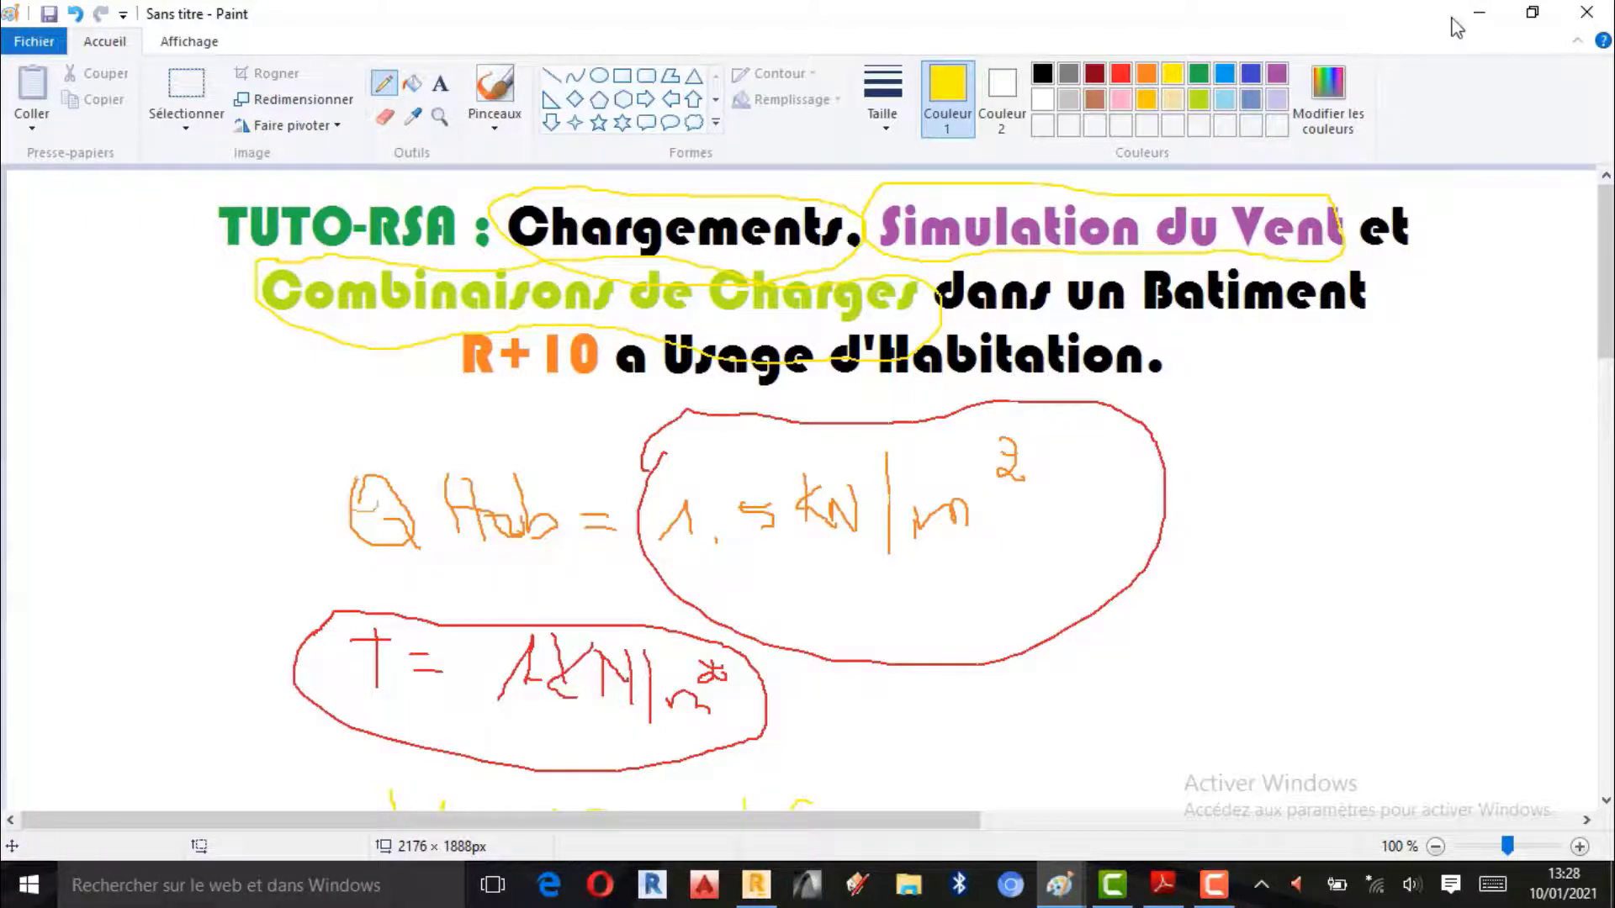
{"action": "left_click", "coordinate": [1479, 13]}
Step: Set the automatic combination code to BAEL 91, keeping the Aucun / Supprimer option
{"action": "left_click_drag", "start_coordinate": [942, 397], "coordinate": [1245, 381]}
{"action": "right_click", "coordinate": [1091, 362]}
{"action": "left_click", "coordinate": [1119, 385]}
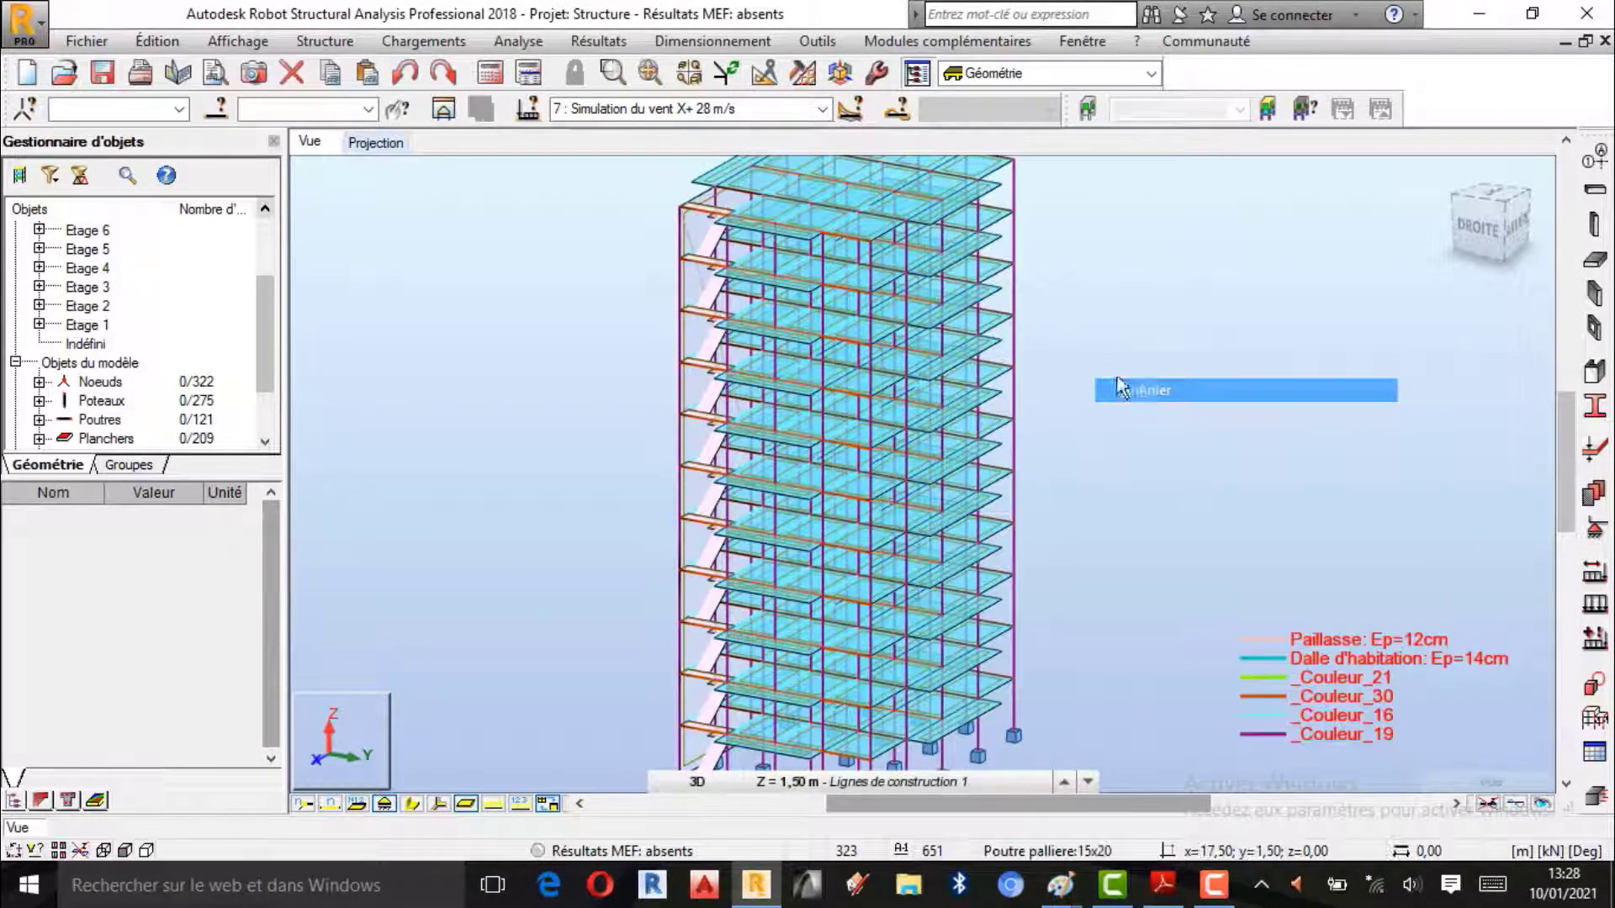
{"action": "left_click", "coordinate": [438, 40]}
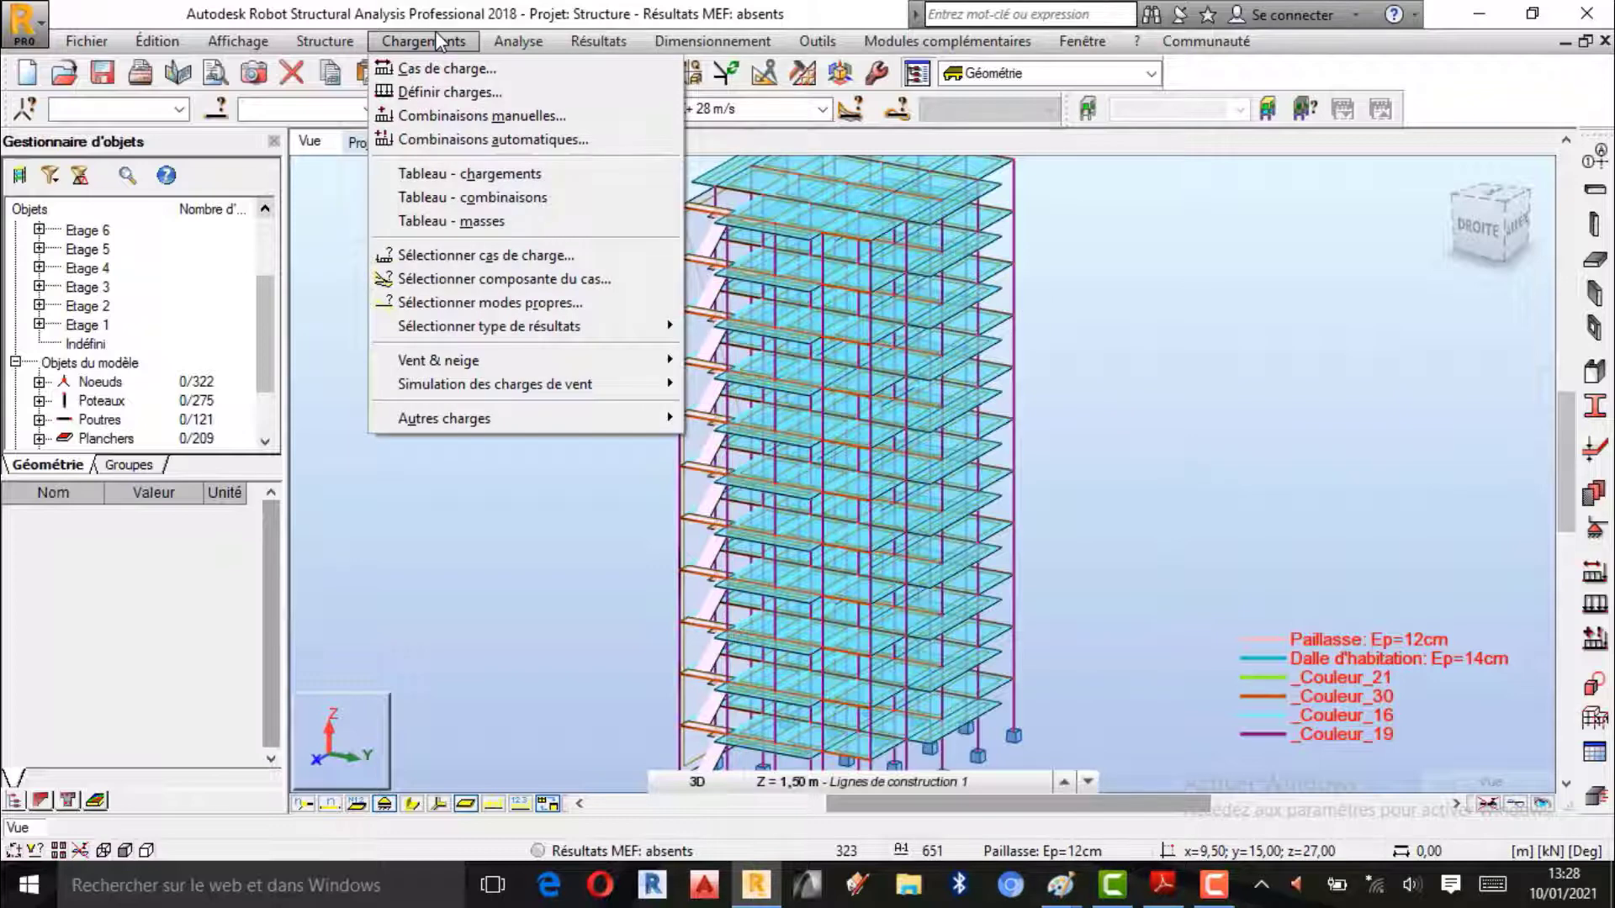
{"action": "left_click", "coordinate": [500, 140]}
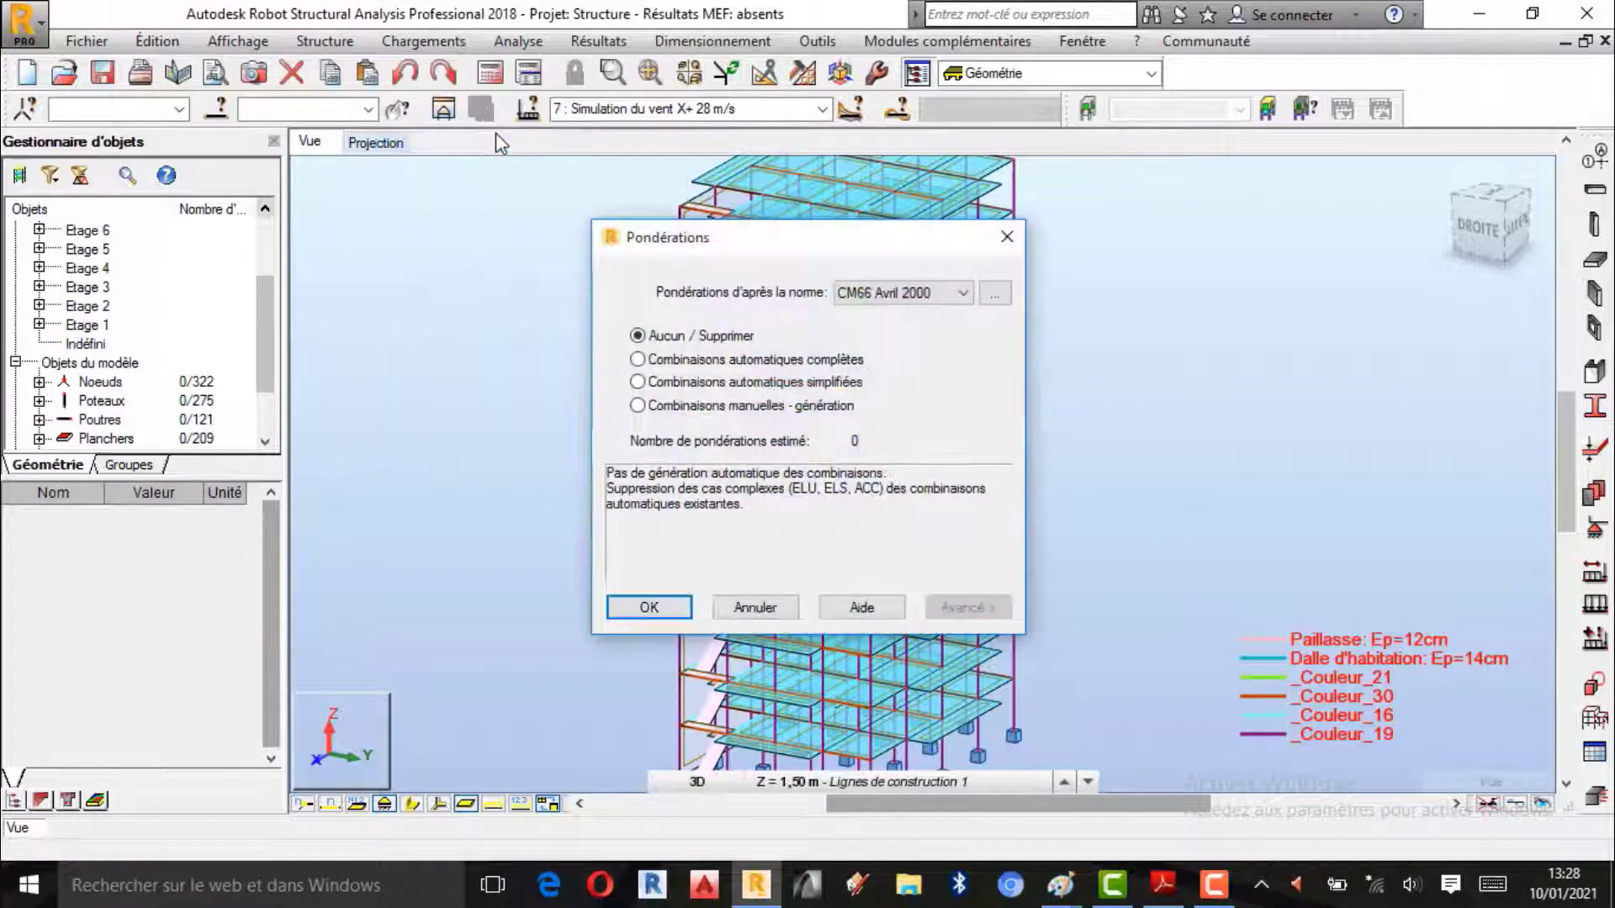
{"action": "left_click", "coordinate": [898, 294]}
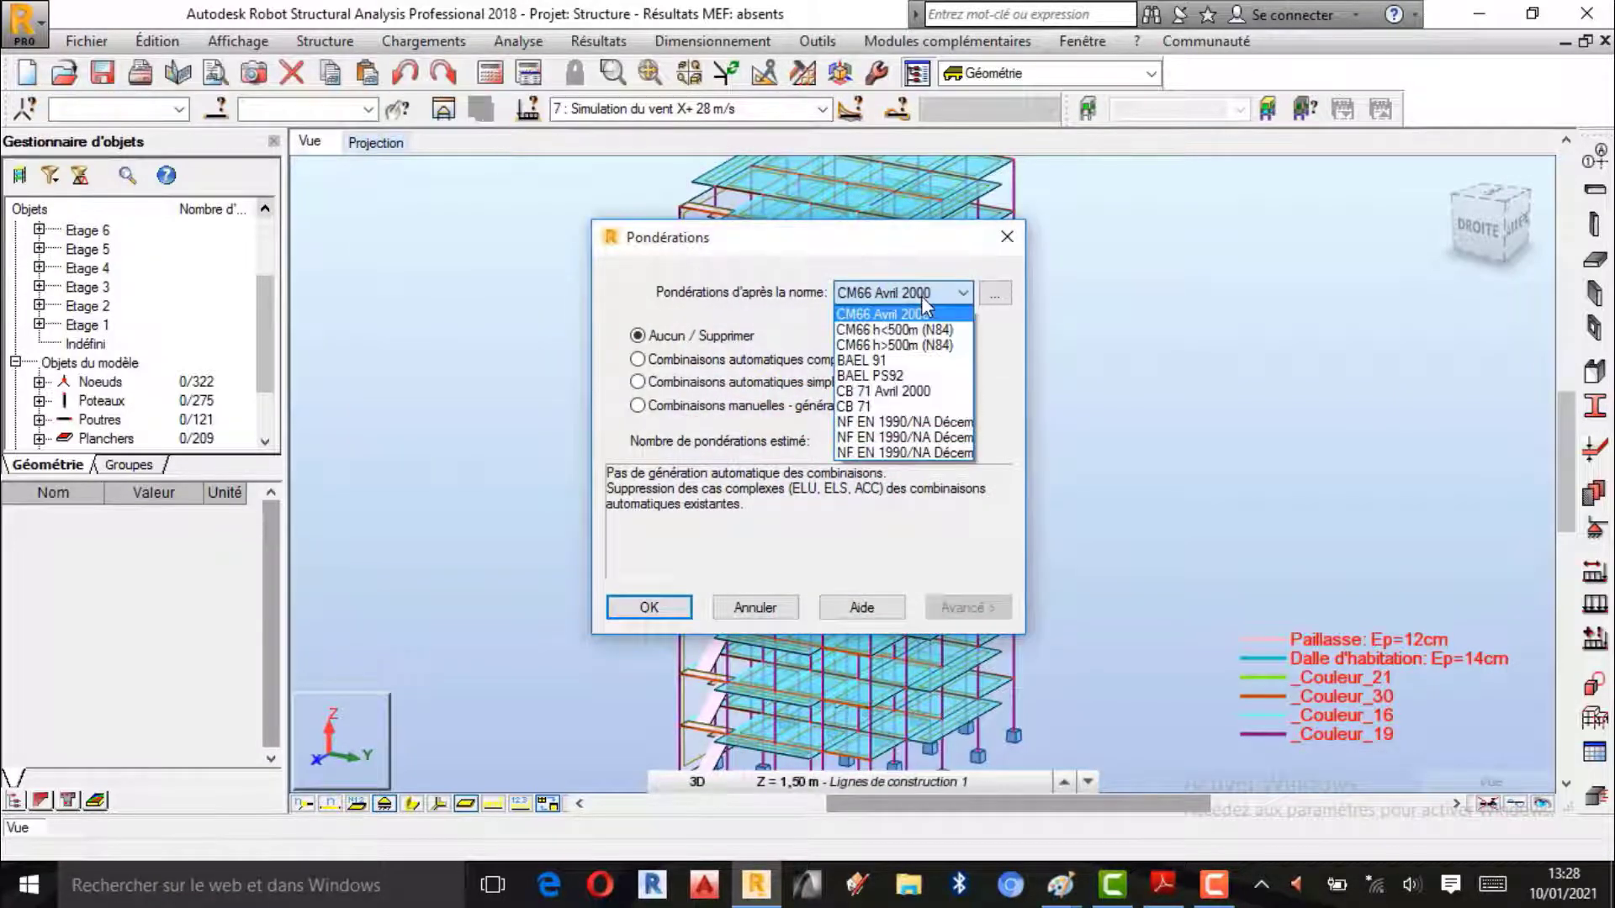
{"action": "left_click", "coordinate": [899, 364]}
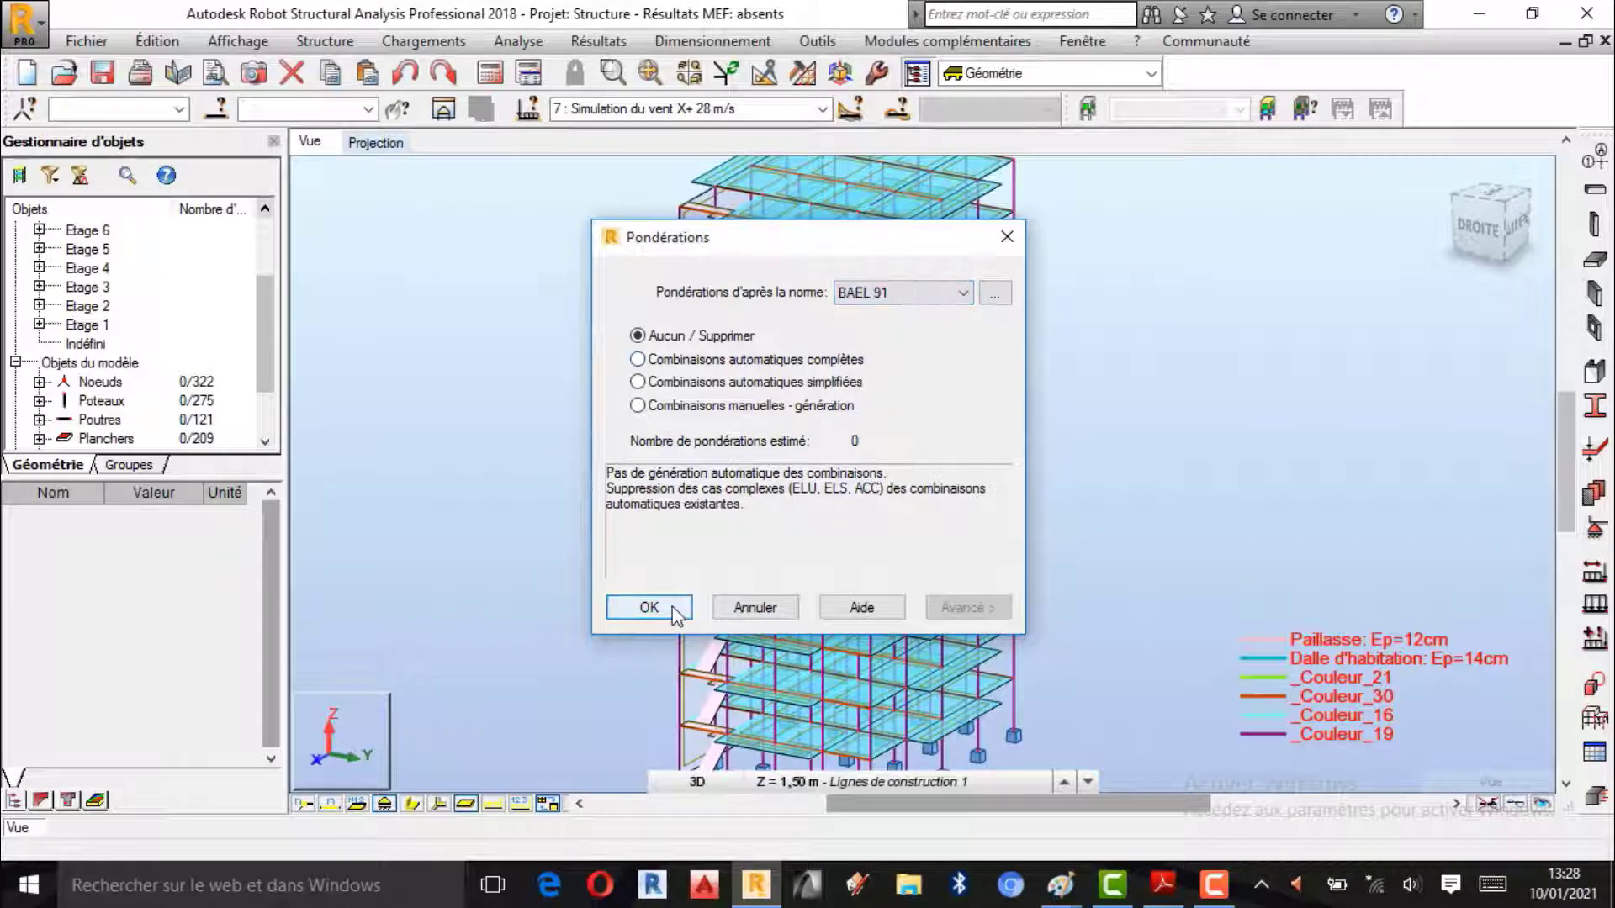
{"action": "left_click", "coordinate": [650, 607]}
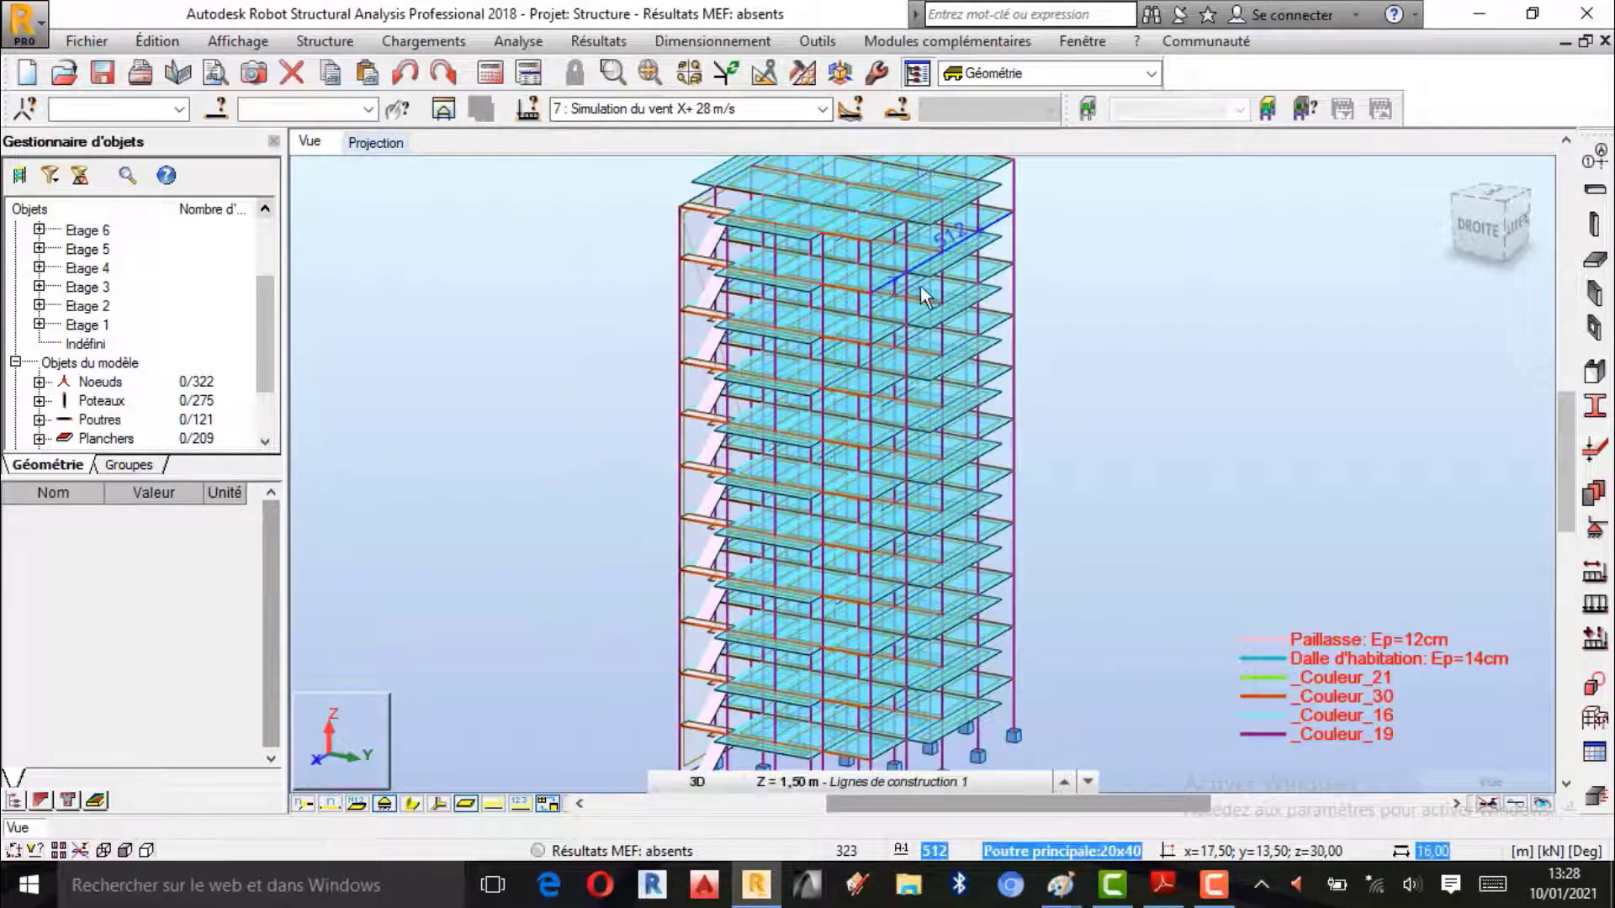
Step: Create manual combination 8 of type ELU named Elu, containing all seven load cases with automatic coefficients
{"action": "left_click", "coordinate": [438, 43]}
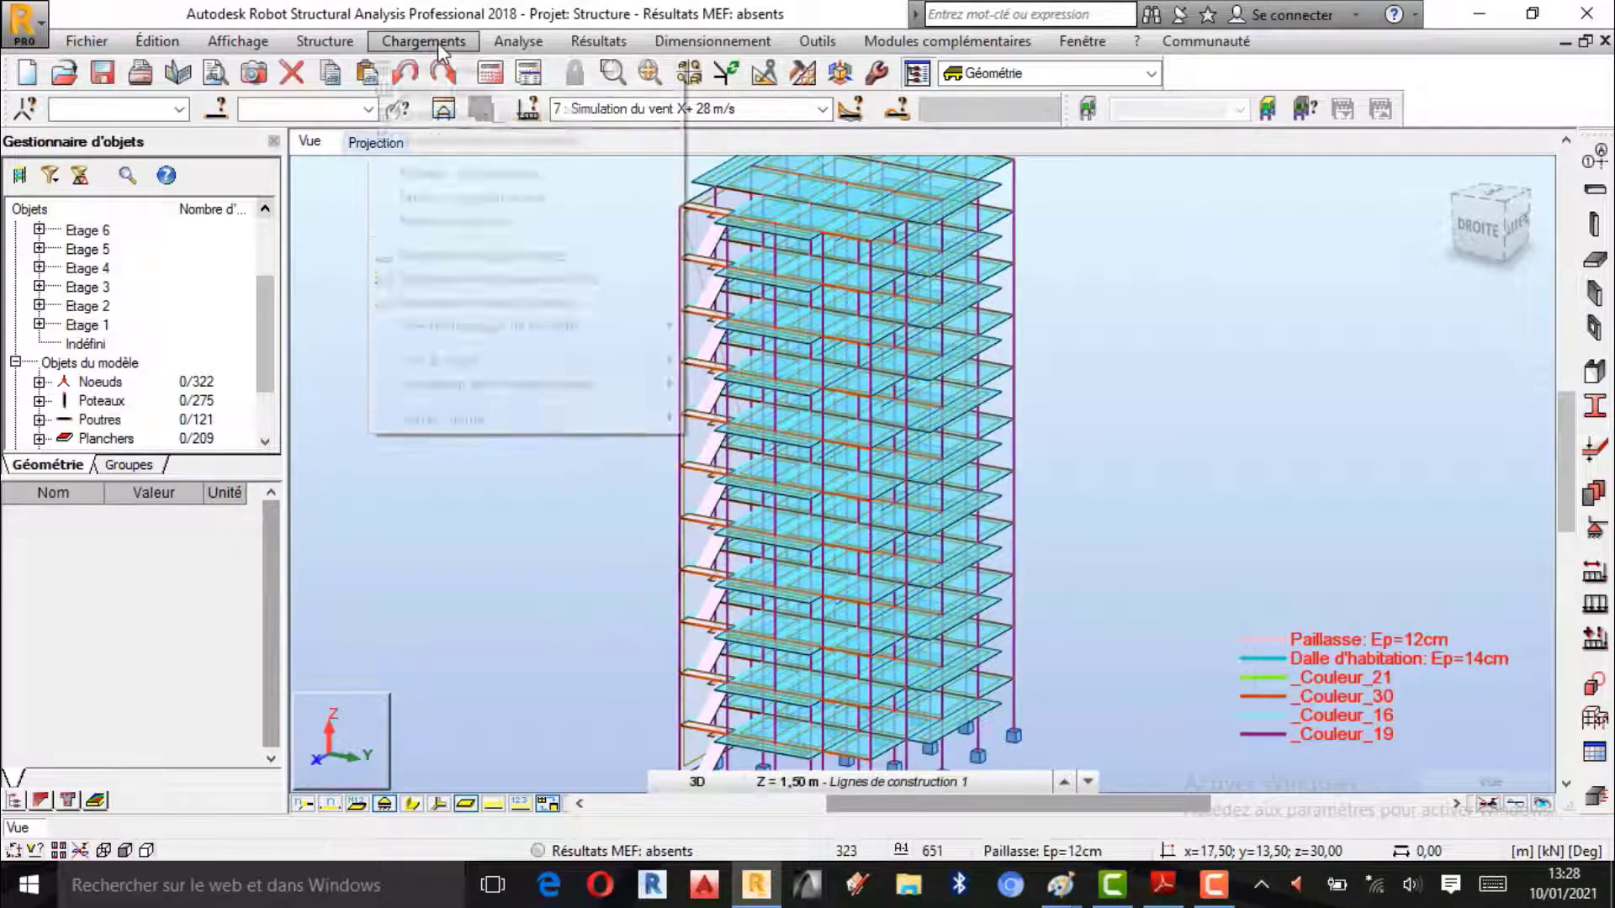
{"action": "left_click", "coordinate": [499, 118]}
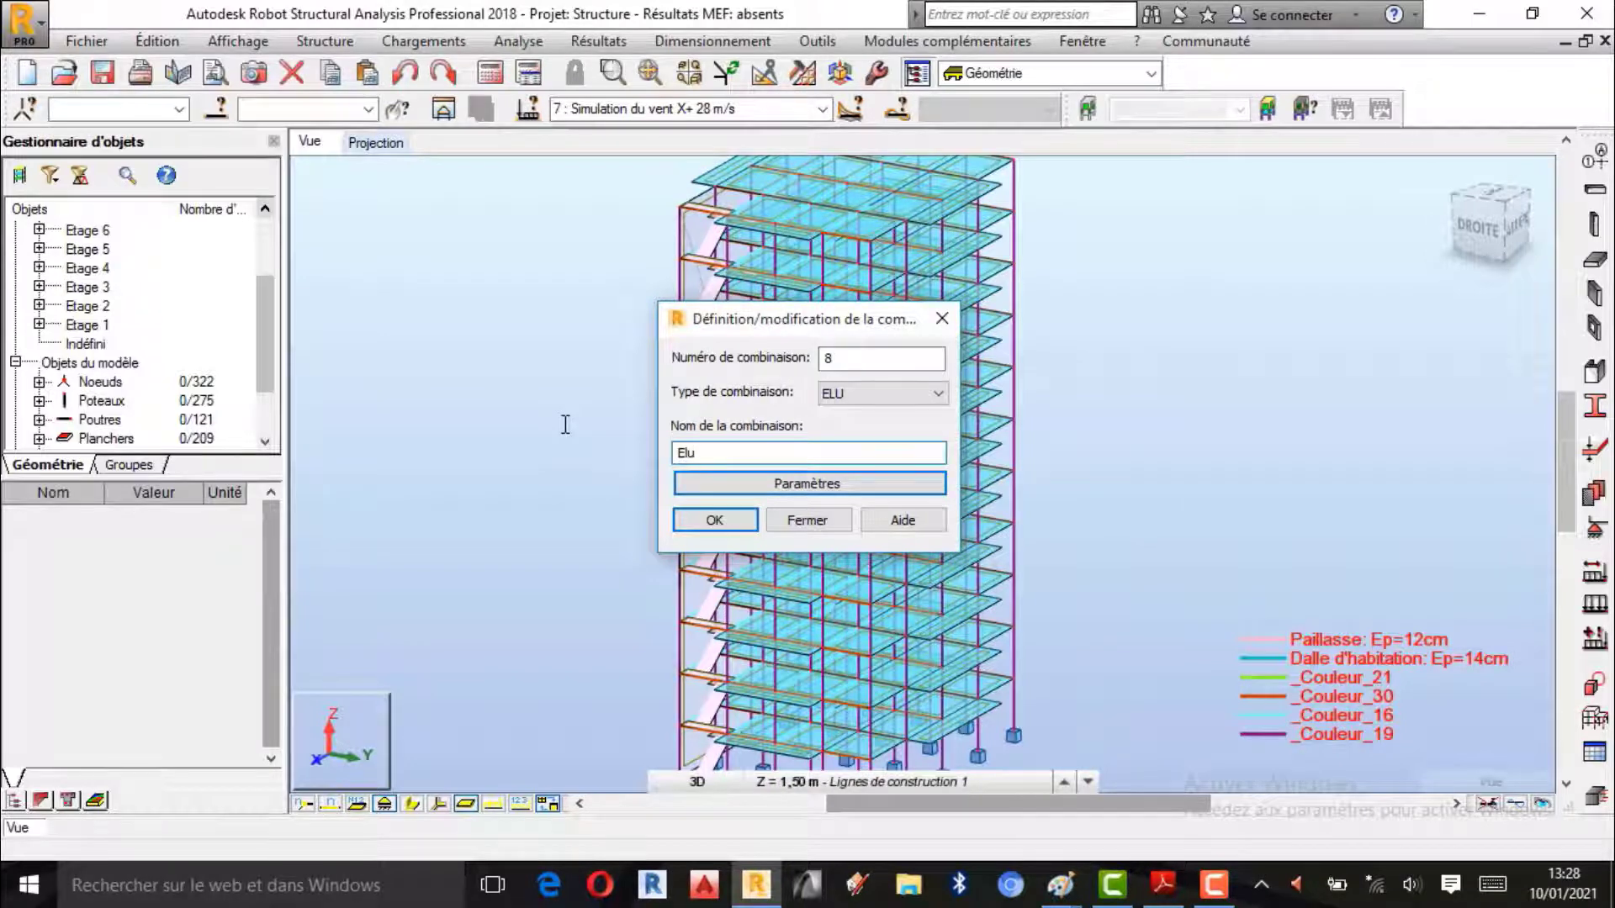
{"action": "left_click", "coordinate": [715, 521]}
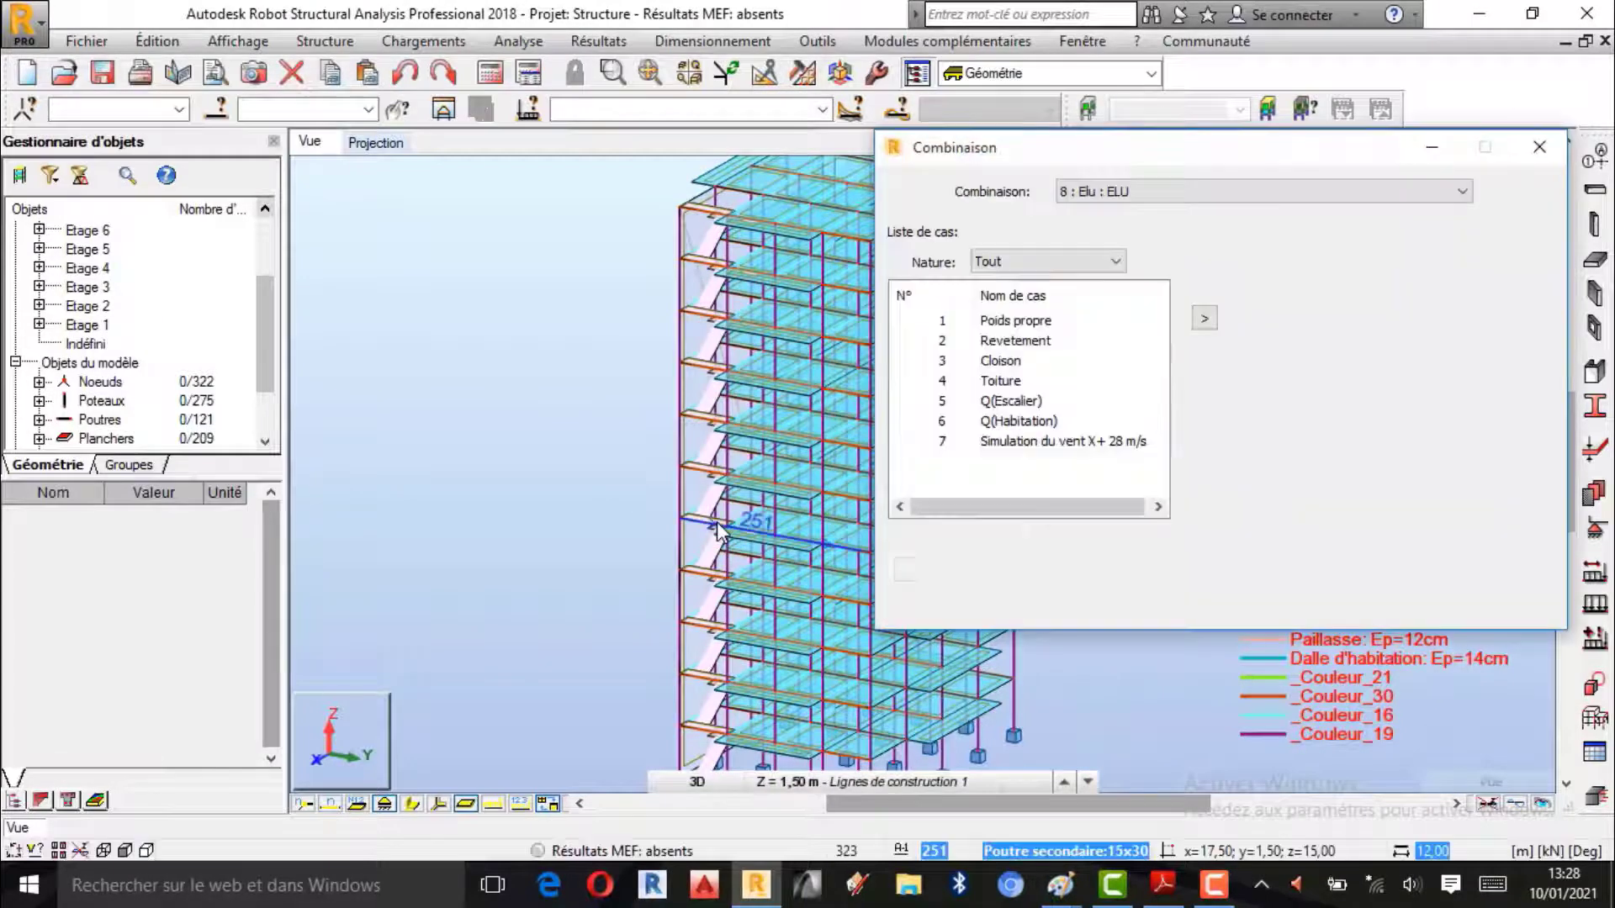
{"action": "left_click", "coordinate": [1204, 349]}
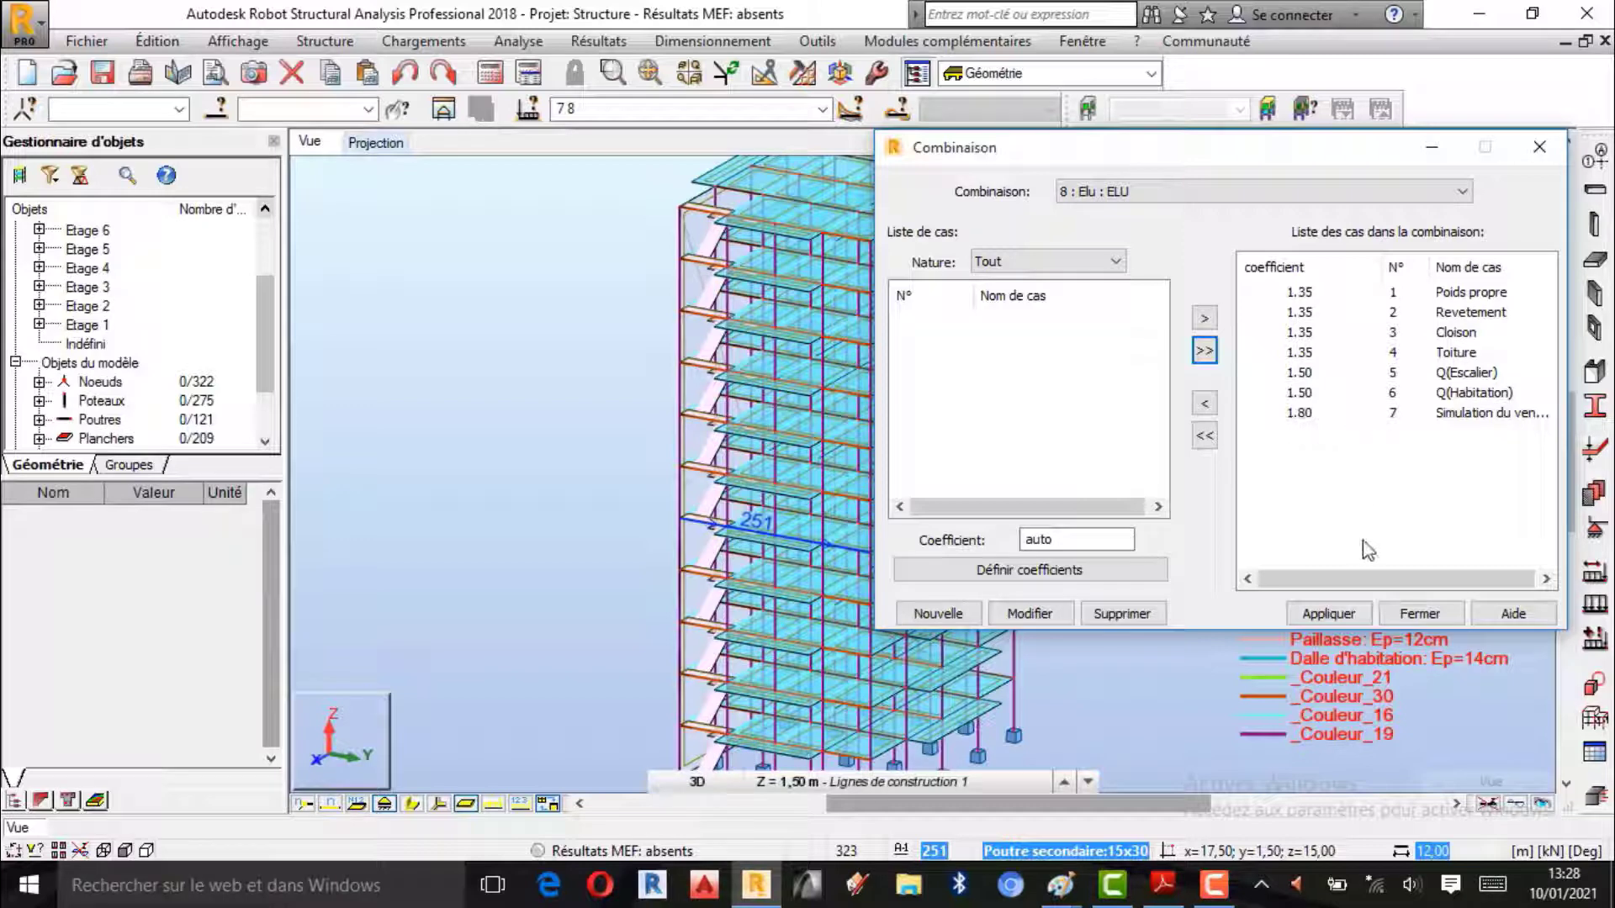
{"action": "left_click", "coordinate": [1325, 614]}
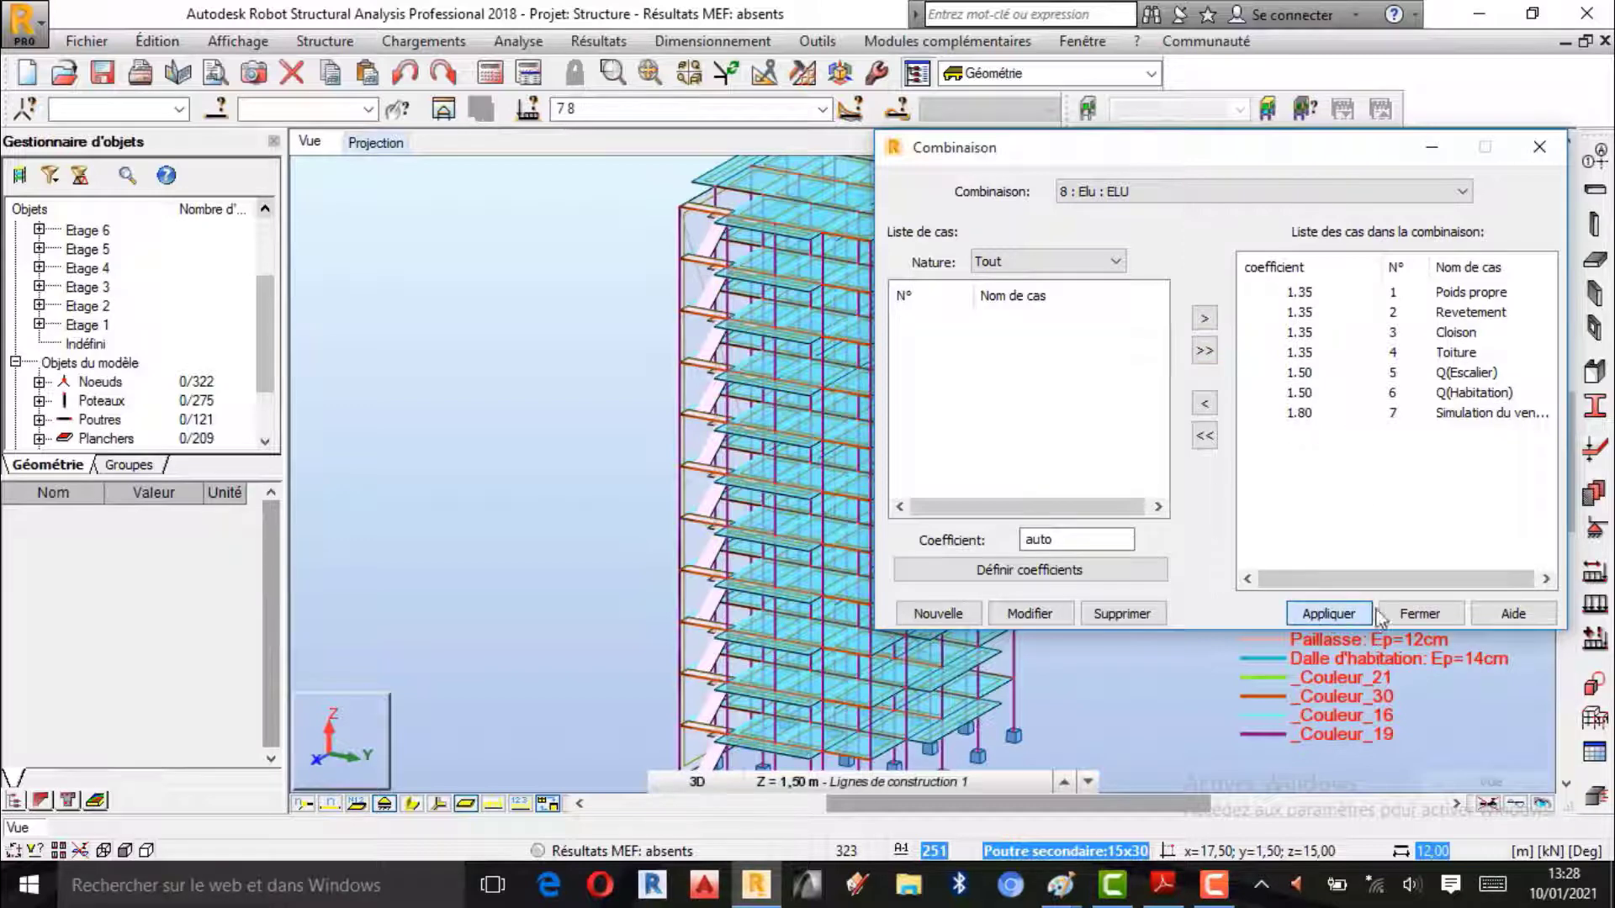
Step: Define a new manual combination number 9 of type ELS named Els
{"action": "left_click", "coordinate": [954, 615]}
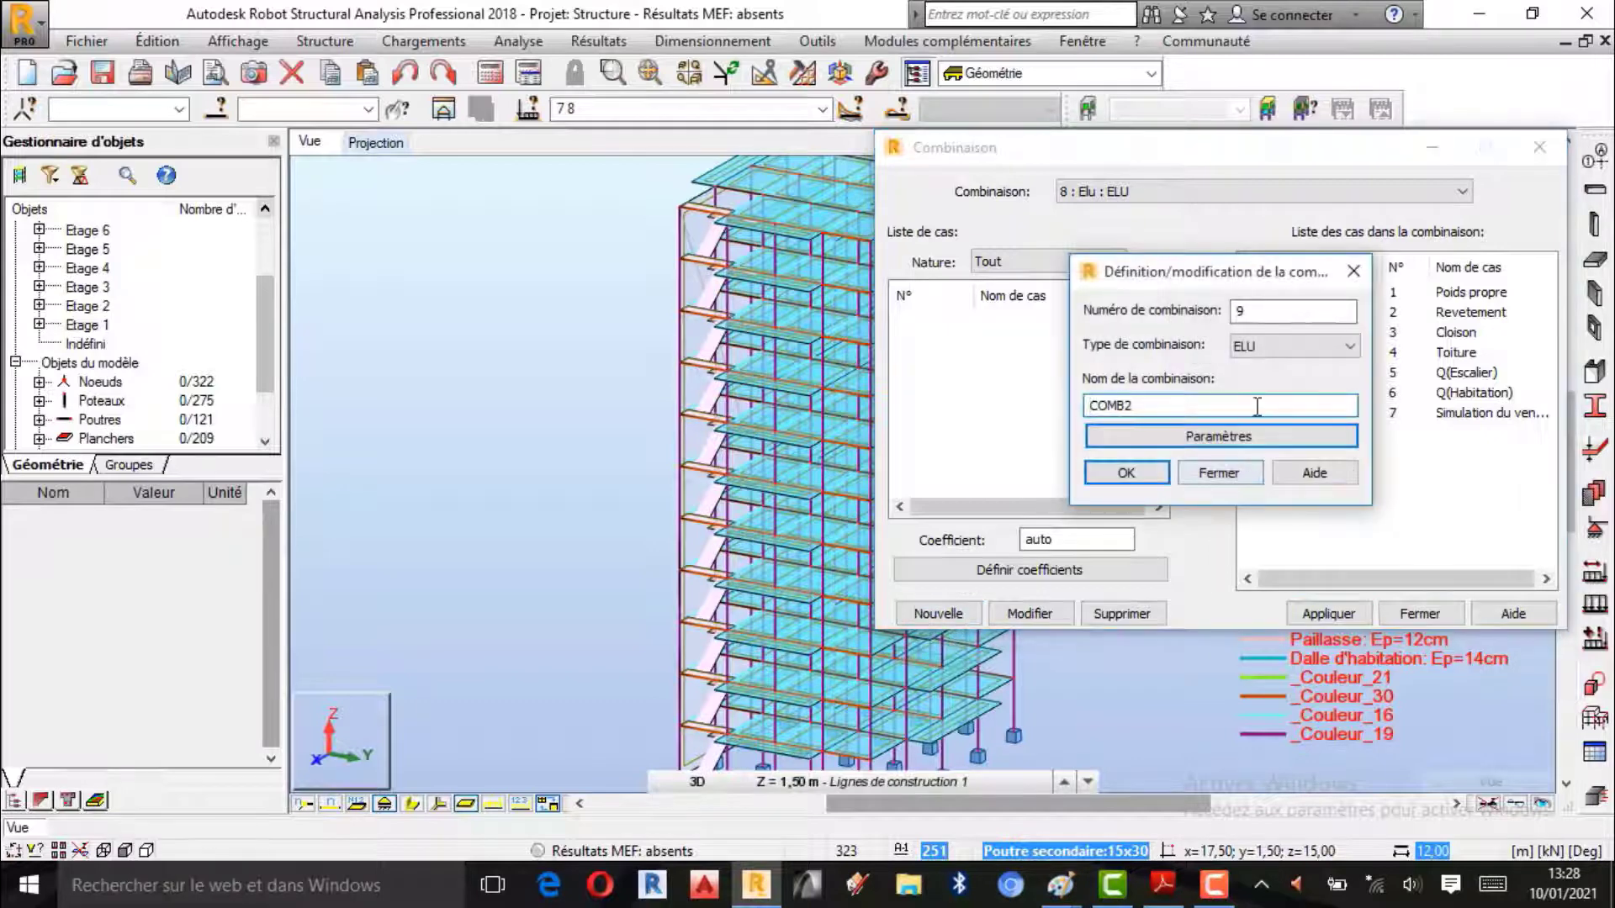
{"action": "left_click", "coordinate": [1300, 351]}
{"action": "left_click", "coordinate": [1261, 383]}
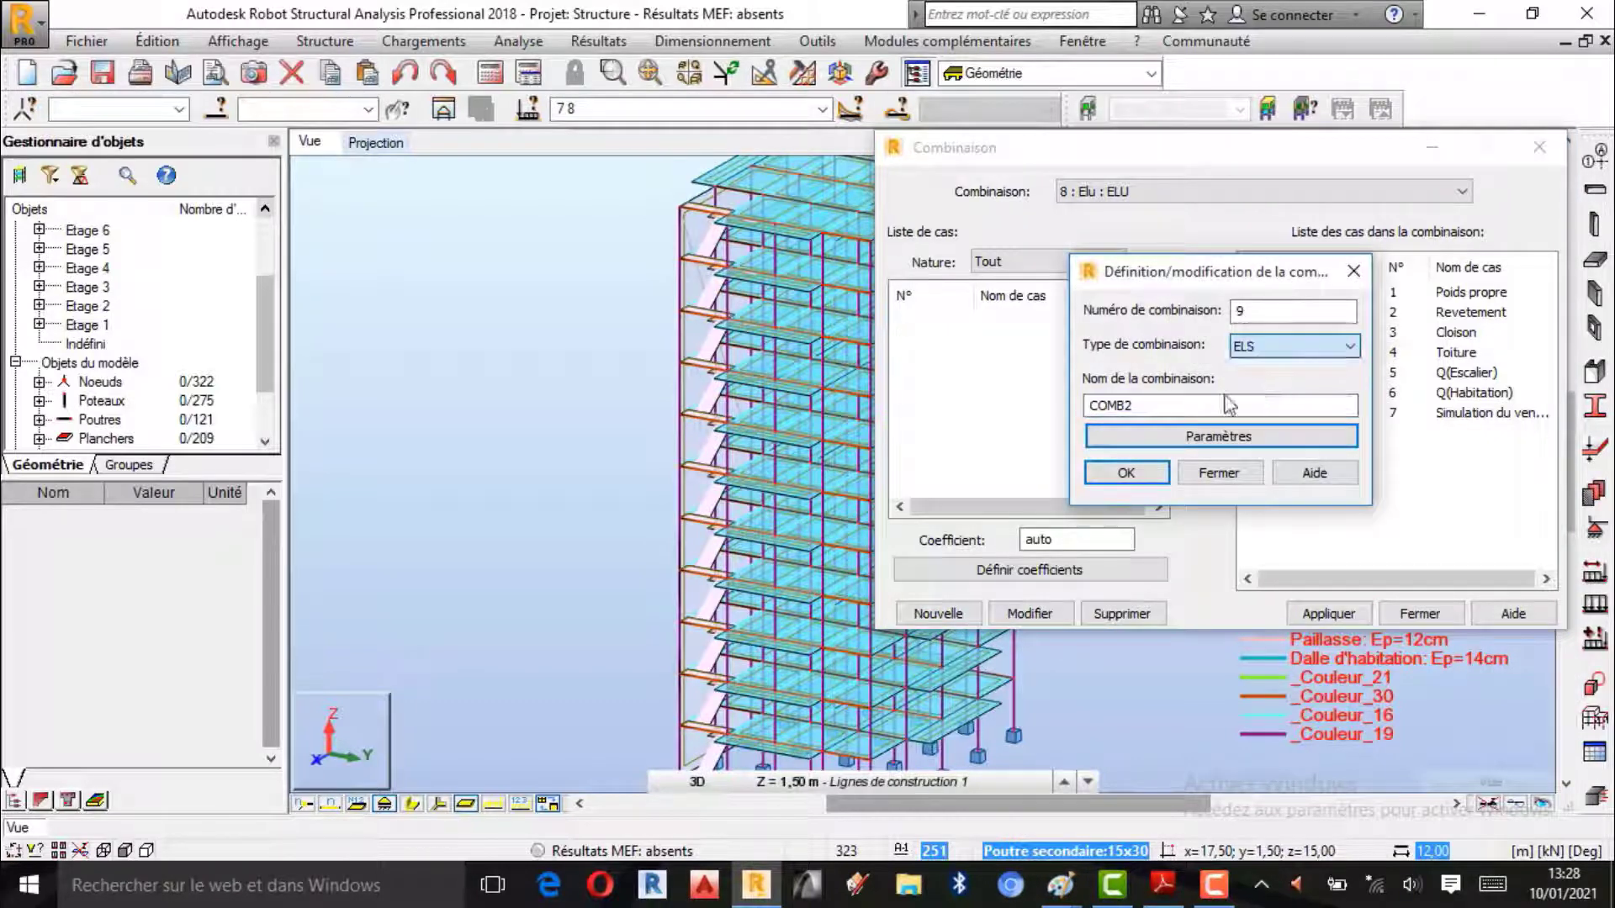
{"action": "left_click_drag", "start_coordinate": [1178, 405], "coordinate": [1018, 408]}
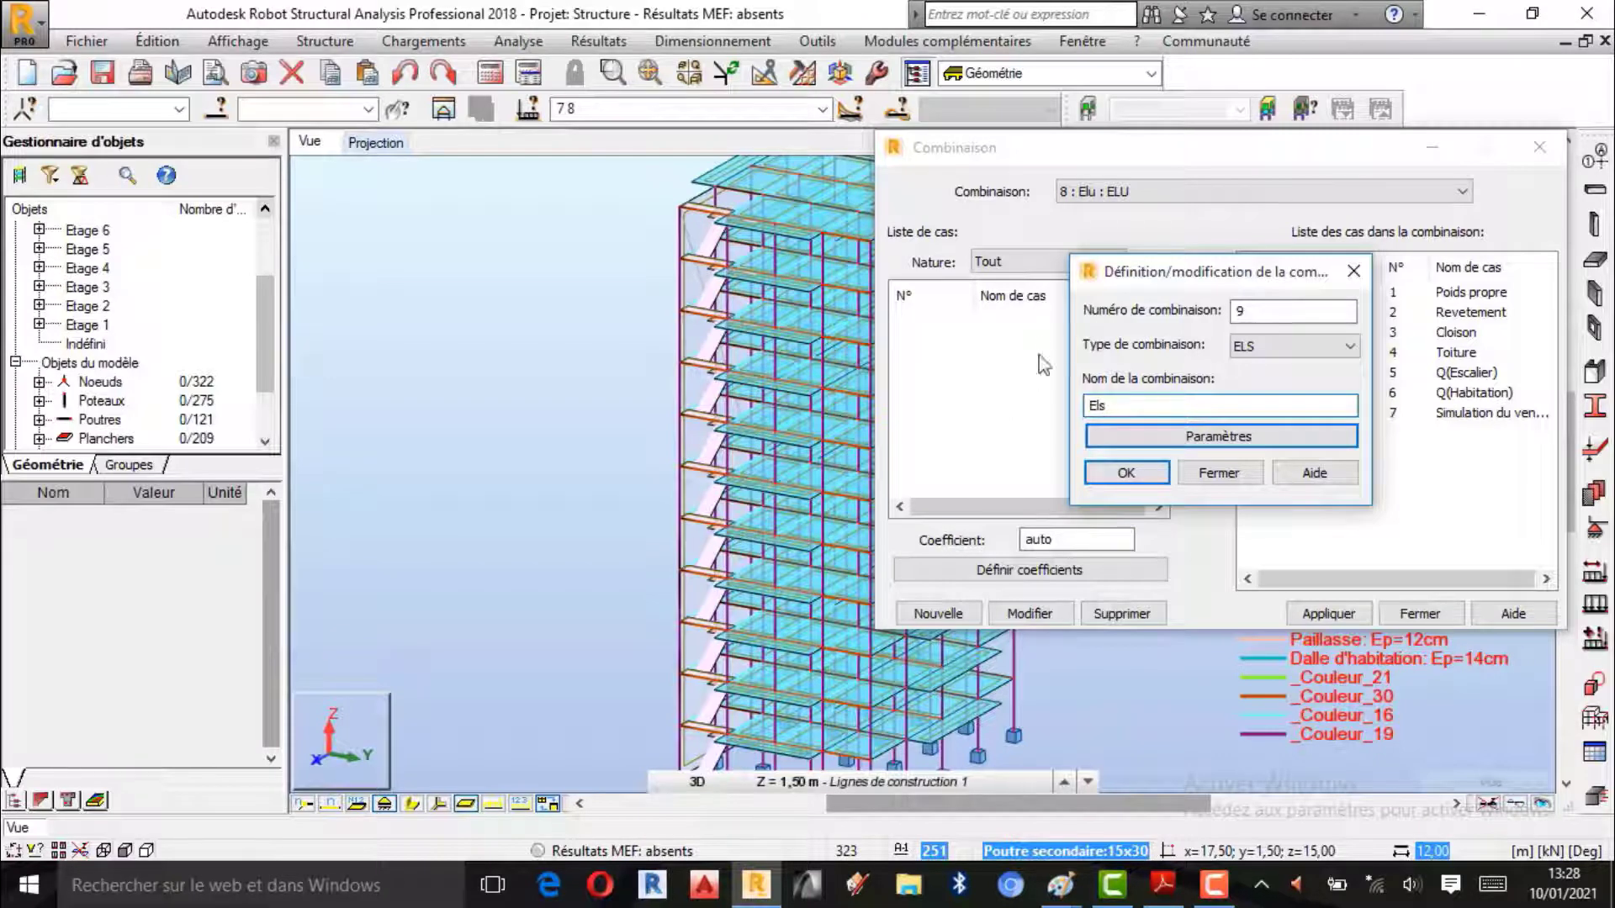
{"action": "left_click", "coordinate": [1125, 473]}
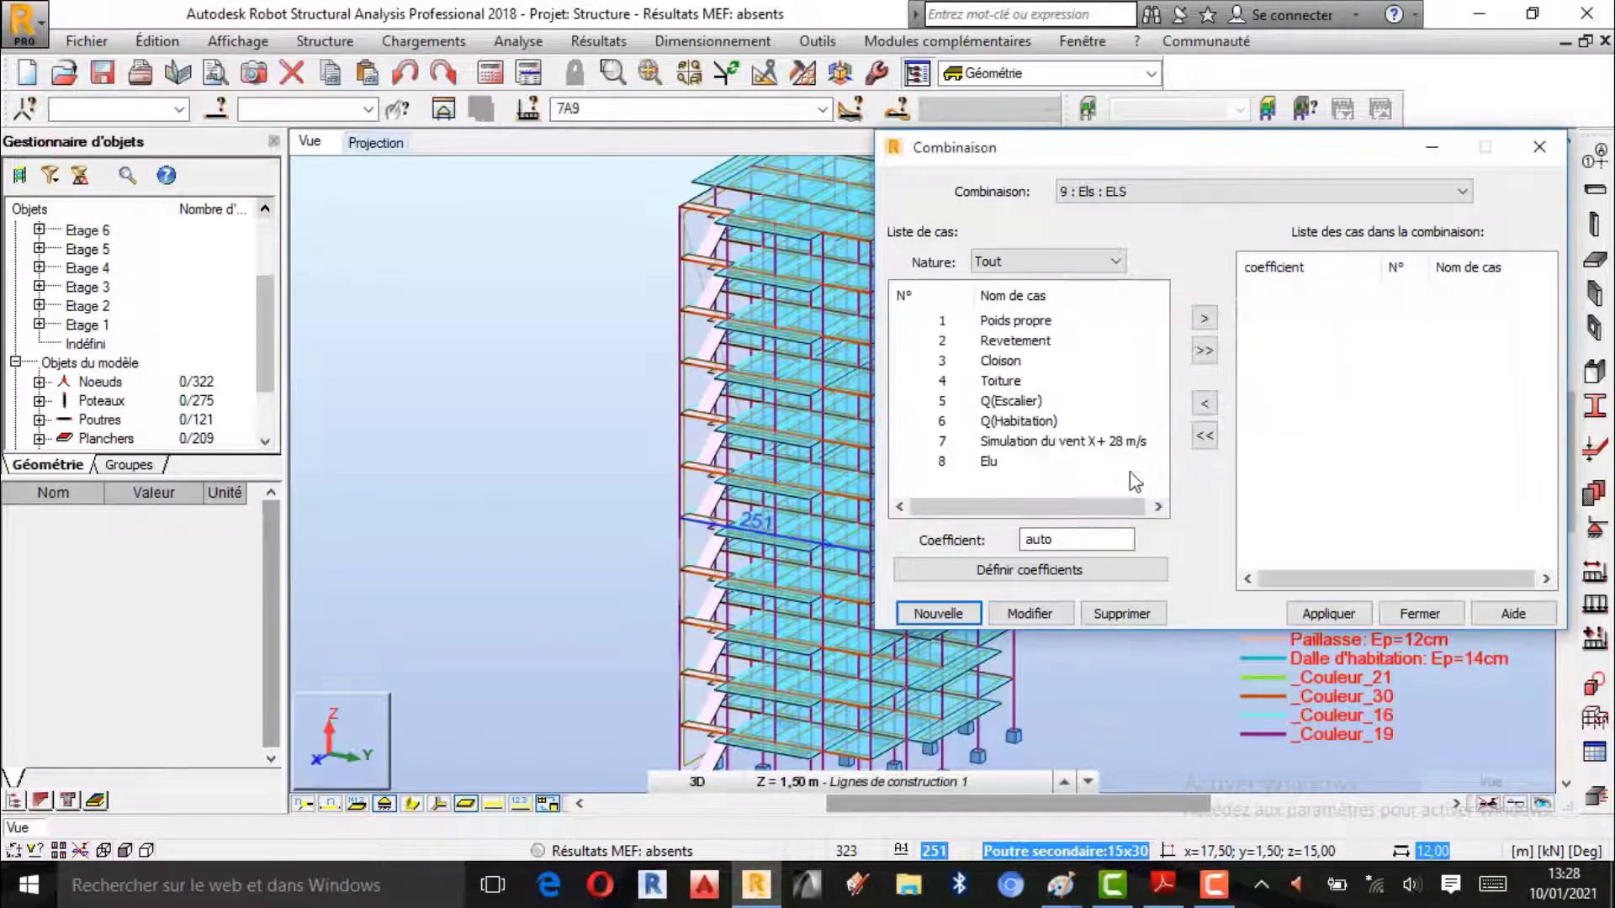
Step: Include load cases 1 to 7 in the Els combination, leave out Elu, then apply it and close the combination dialog
{"action": "left_click", "coordinate": [1204, 350]}
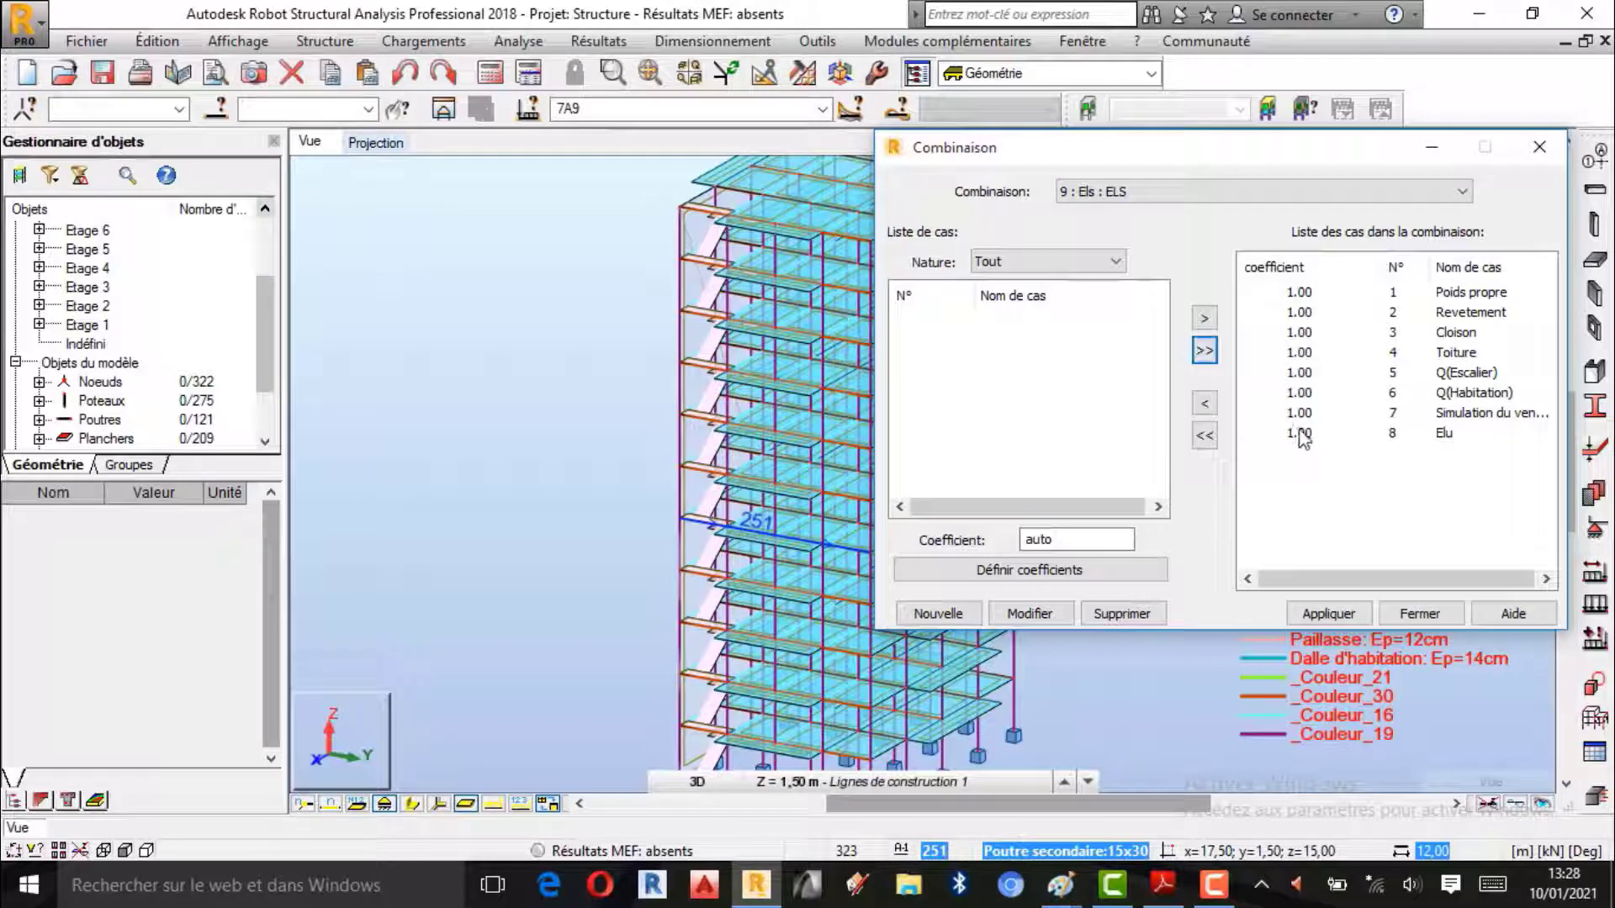
{"action": "left_click", "coordinate": [1299, 433]}
{"action": "left_click", "coordinate": [1206, 407]}
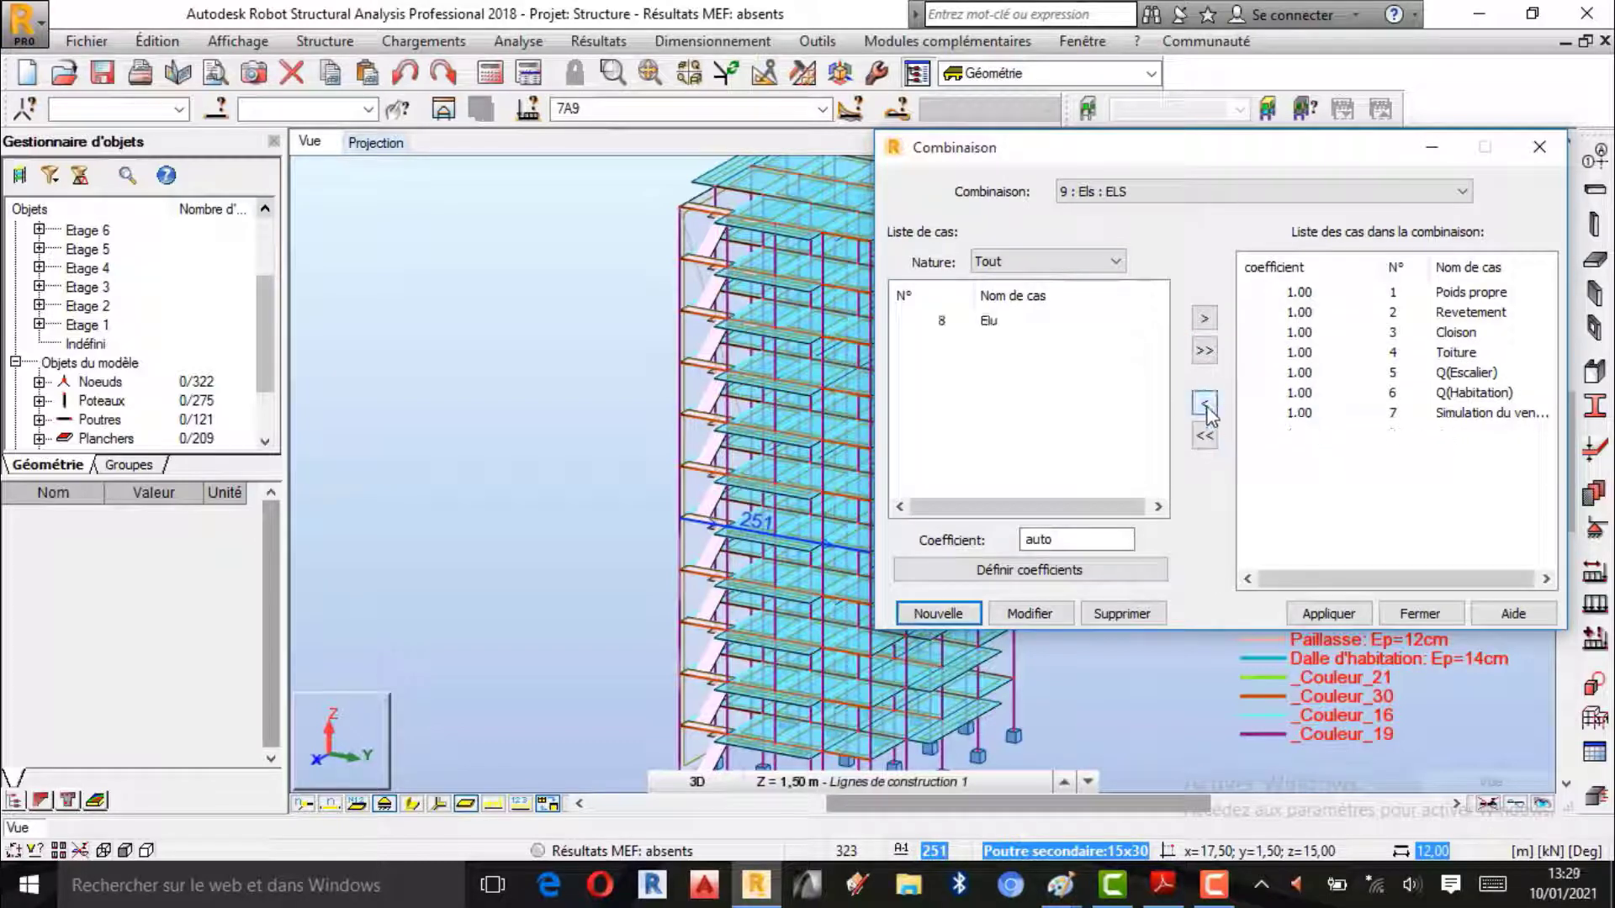
{"action": "left_click", "coordinate": [1322, 616]}
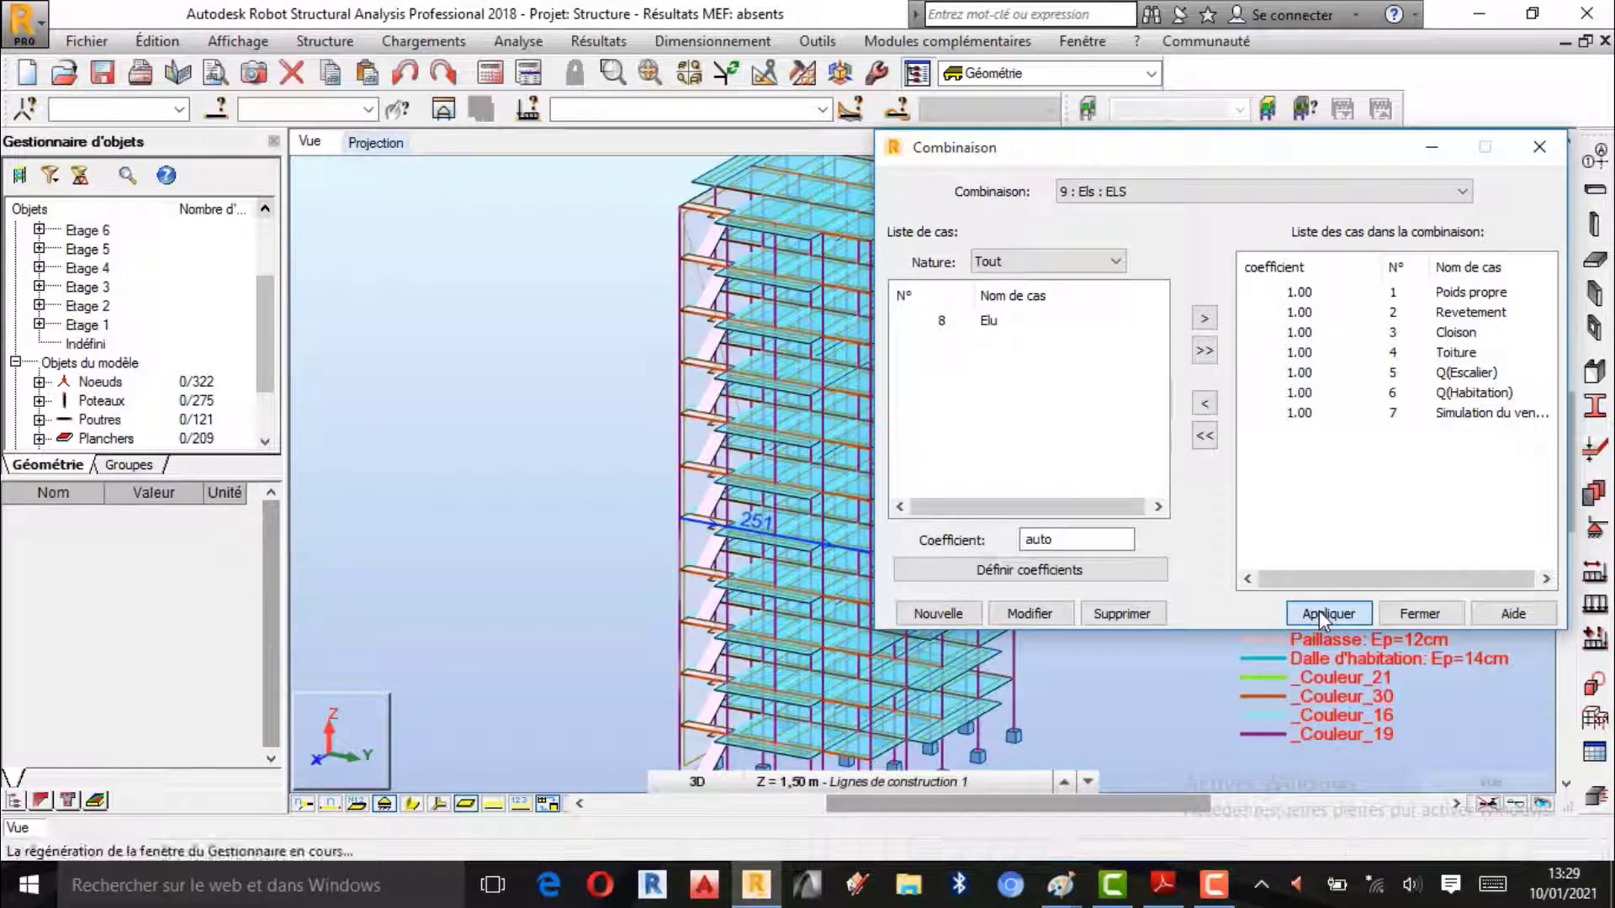
{"action": "left_click", "coordinate": [1422, 614]}
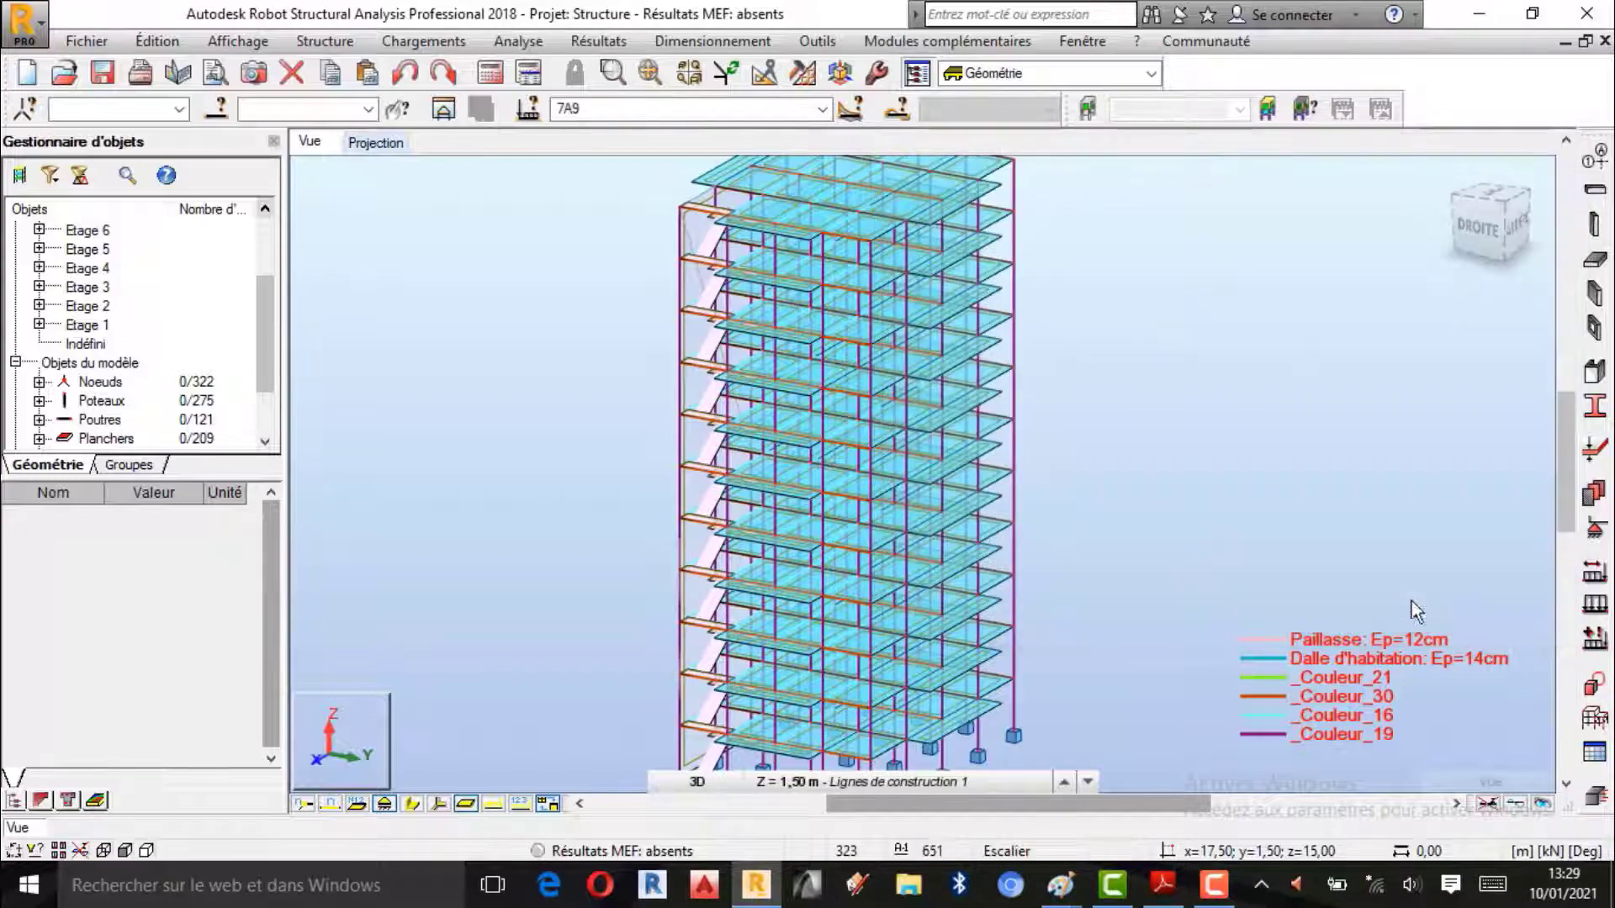
Step: Make combination 8, Elu, the active case and display its load symbols on the building
{"action": "right_click", "coordinate": [1102, 323]}
{"action": "left_click", "coordinate": [1003, 421]}
{"action": "left_click_drag", "start_coordinate": [1001, 422], "coordinate": [923, 433]}
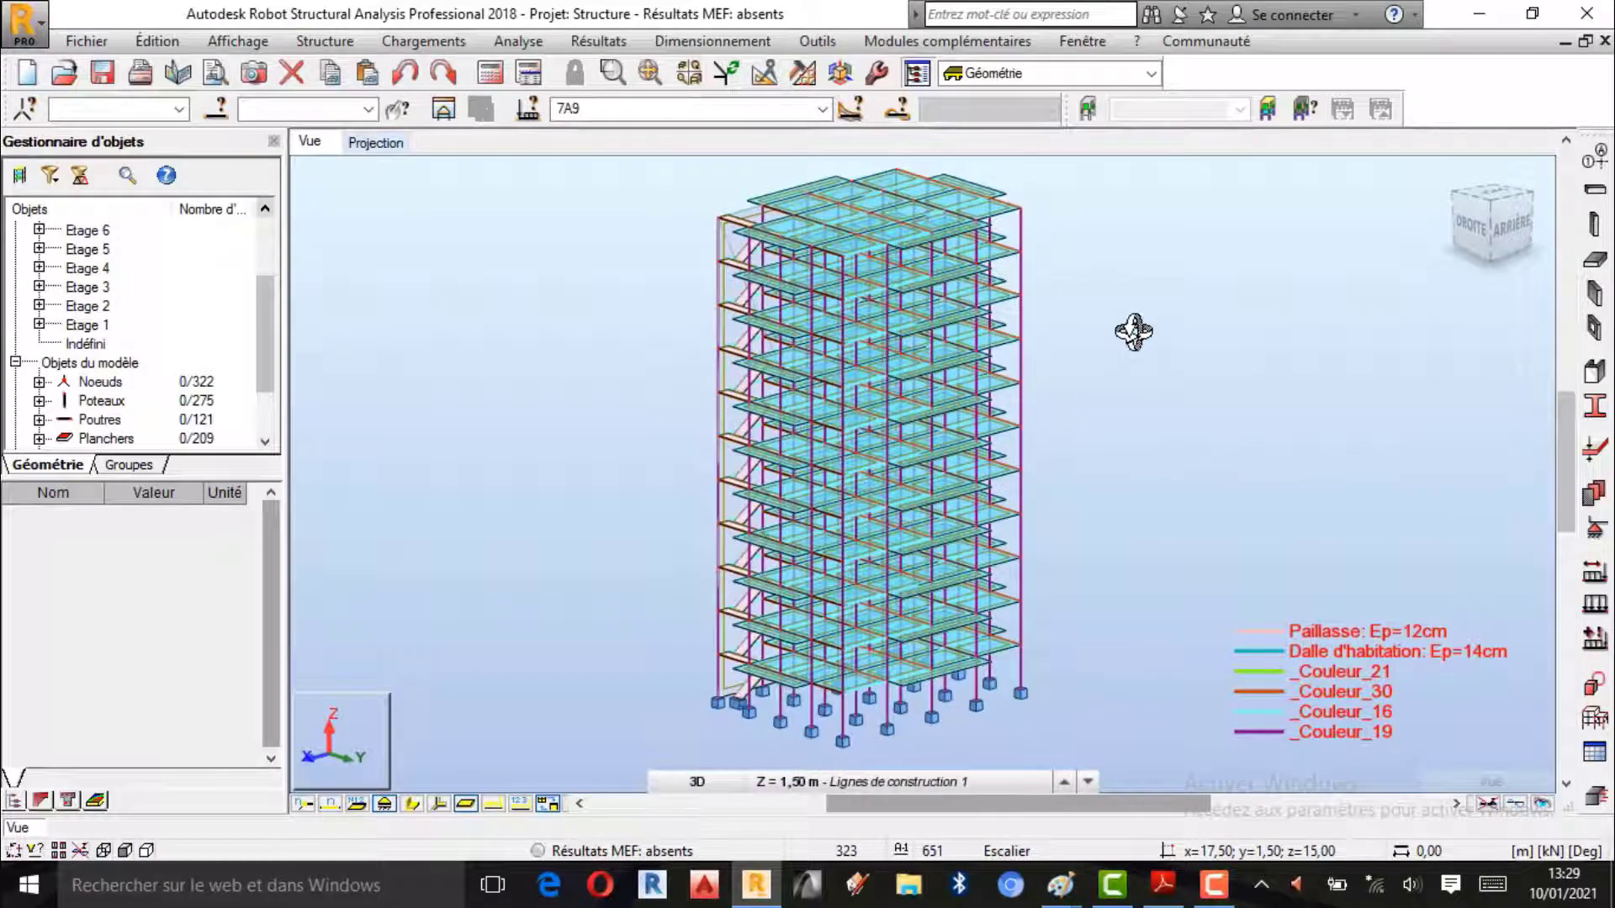
{"action": "right_click", "coordinate": [1132, 333]}
{"action": "left_click", "coordinate": [1098, 348]}
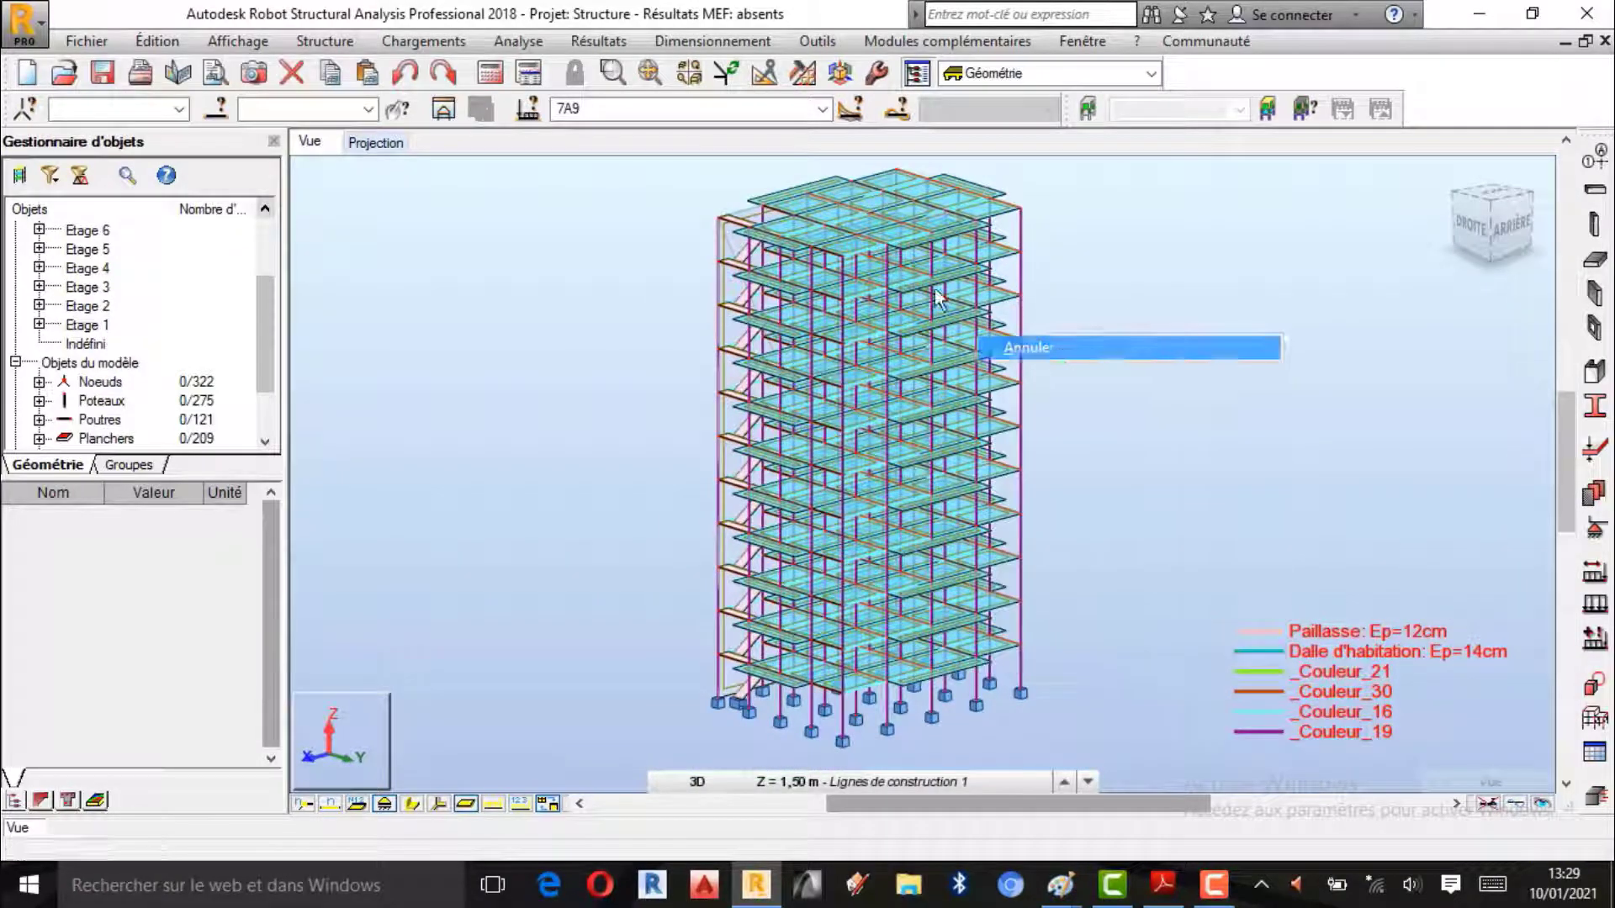
{"action": "left_click", "coordinate": [822, 108]}
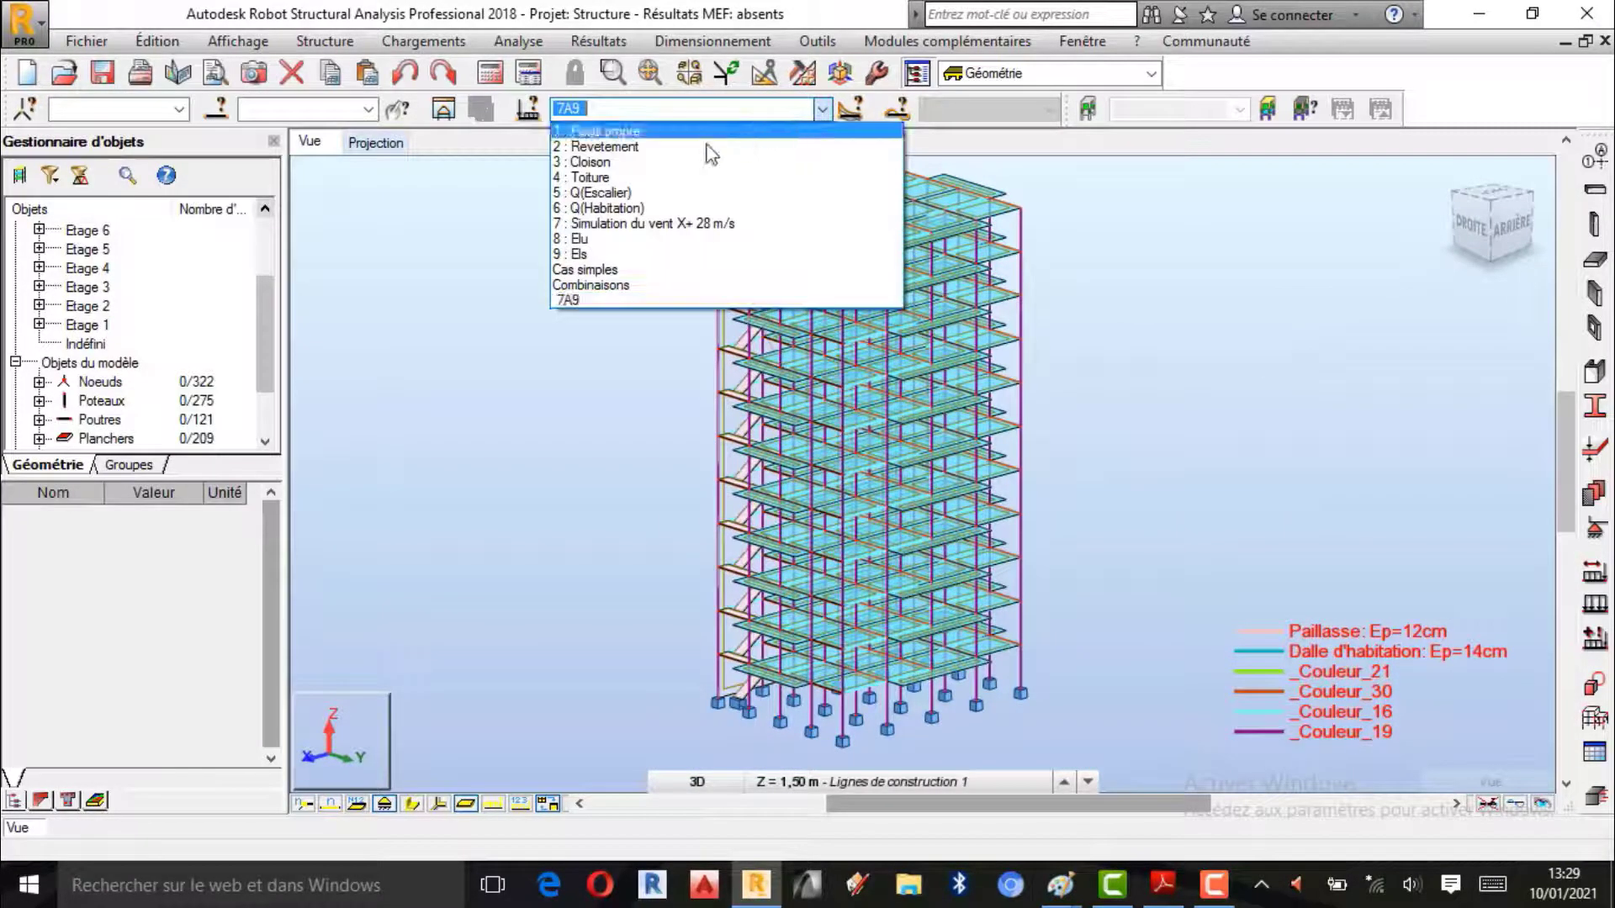
{"action": "left_click", "coordinate": [593, 239]}
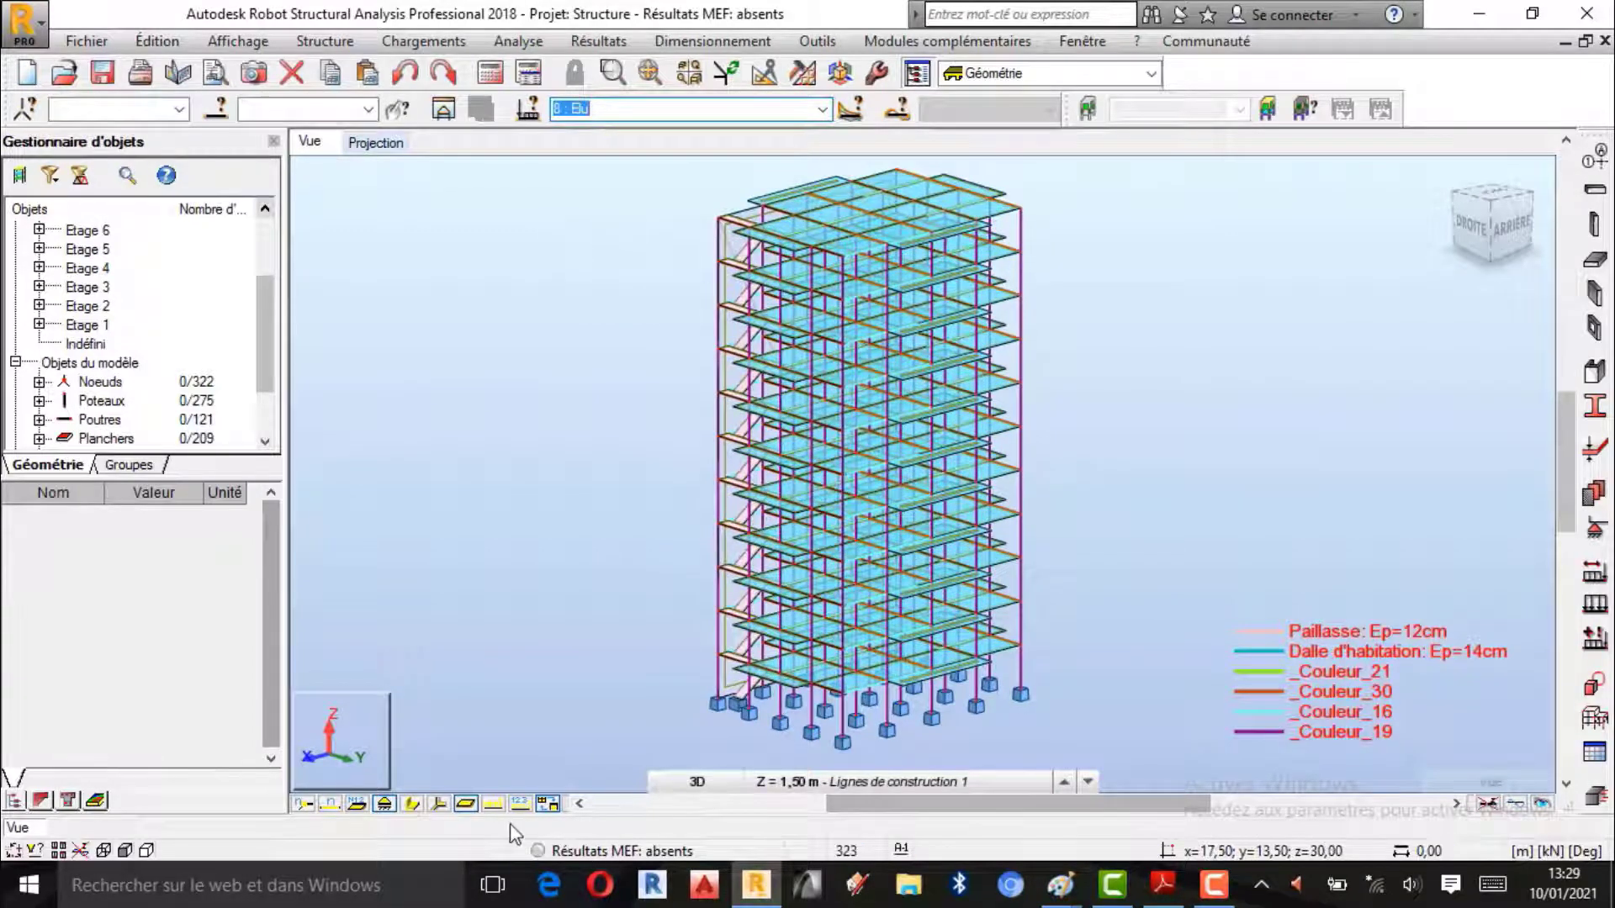
{"action": "left_click", "coordinate": [494, 805]}
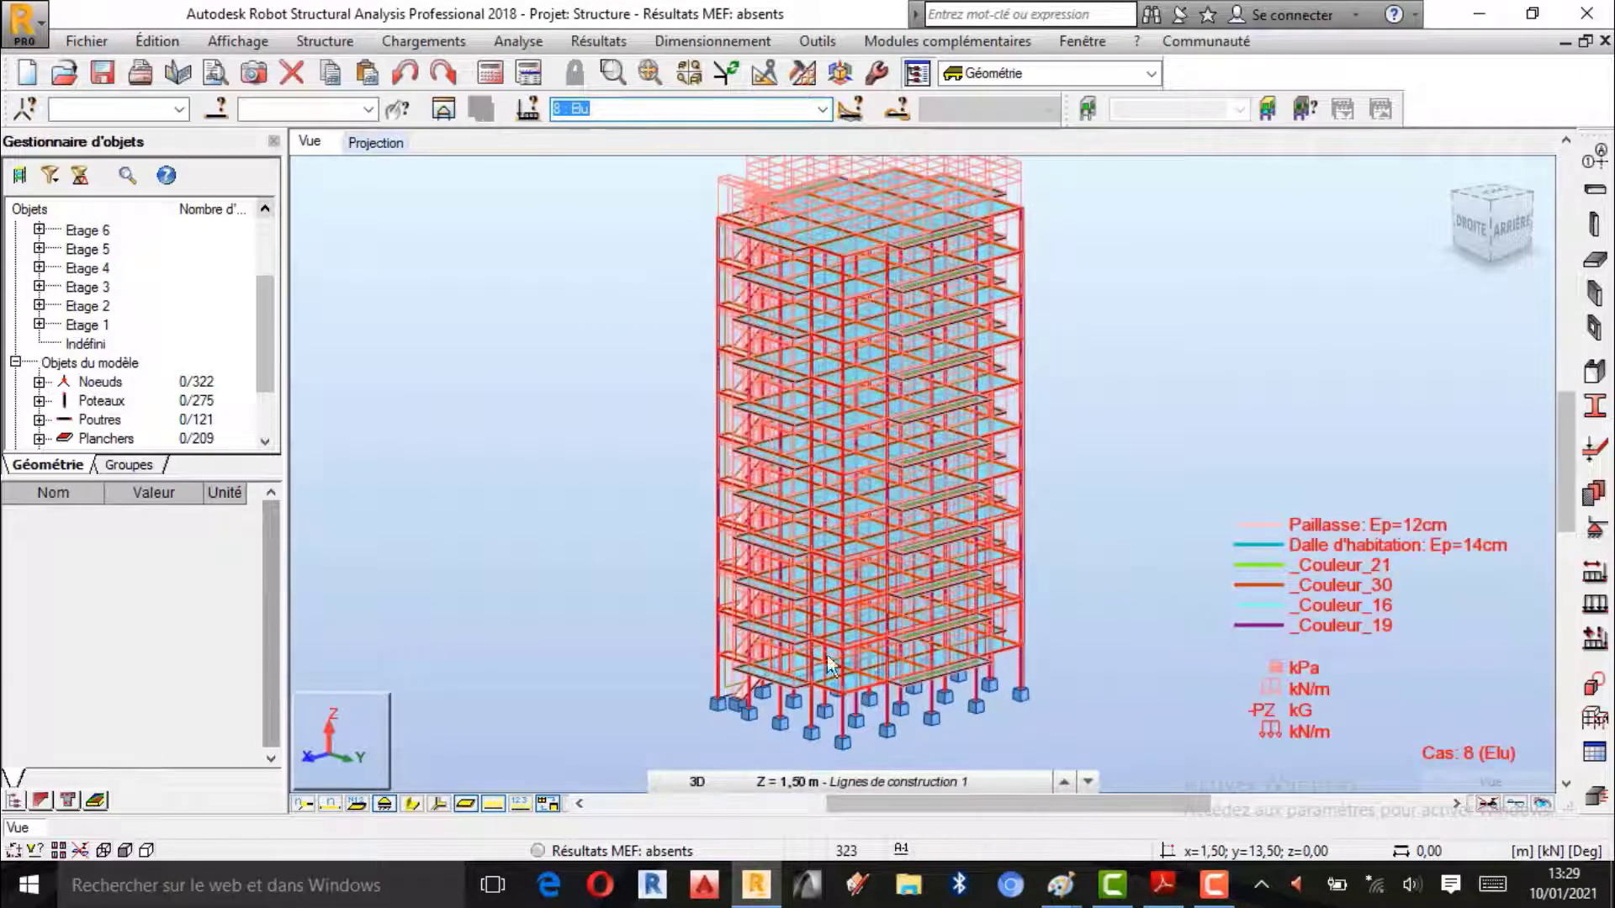
{"action": "scroll", "coordinate": [845, 547], "scroll_direction": "up", "scroll_amount": 1}
{"action": "scroll", "coordinate": [754, 543], "scroll_direction": "up", "scroll_amount": 1}
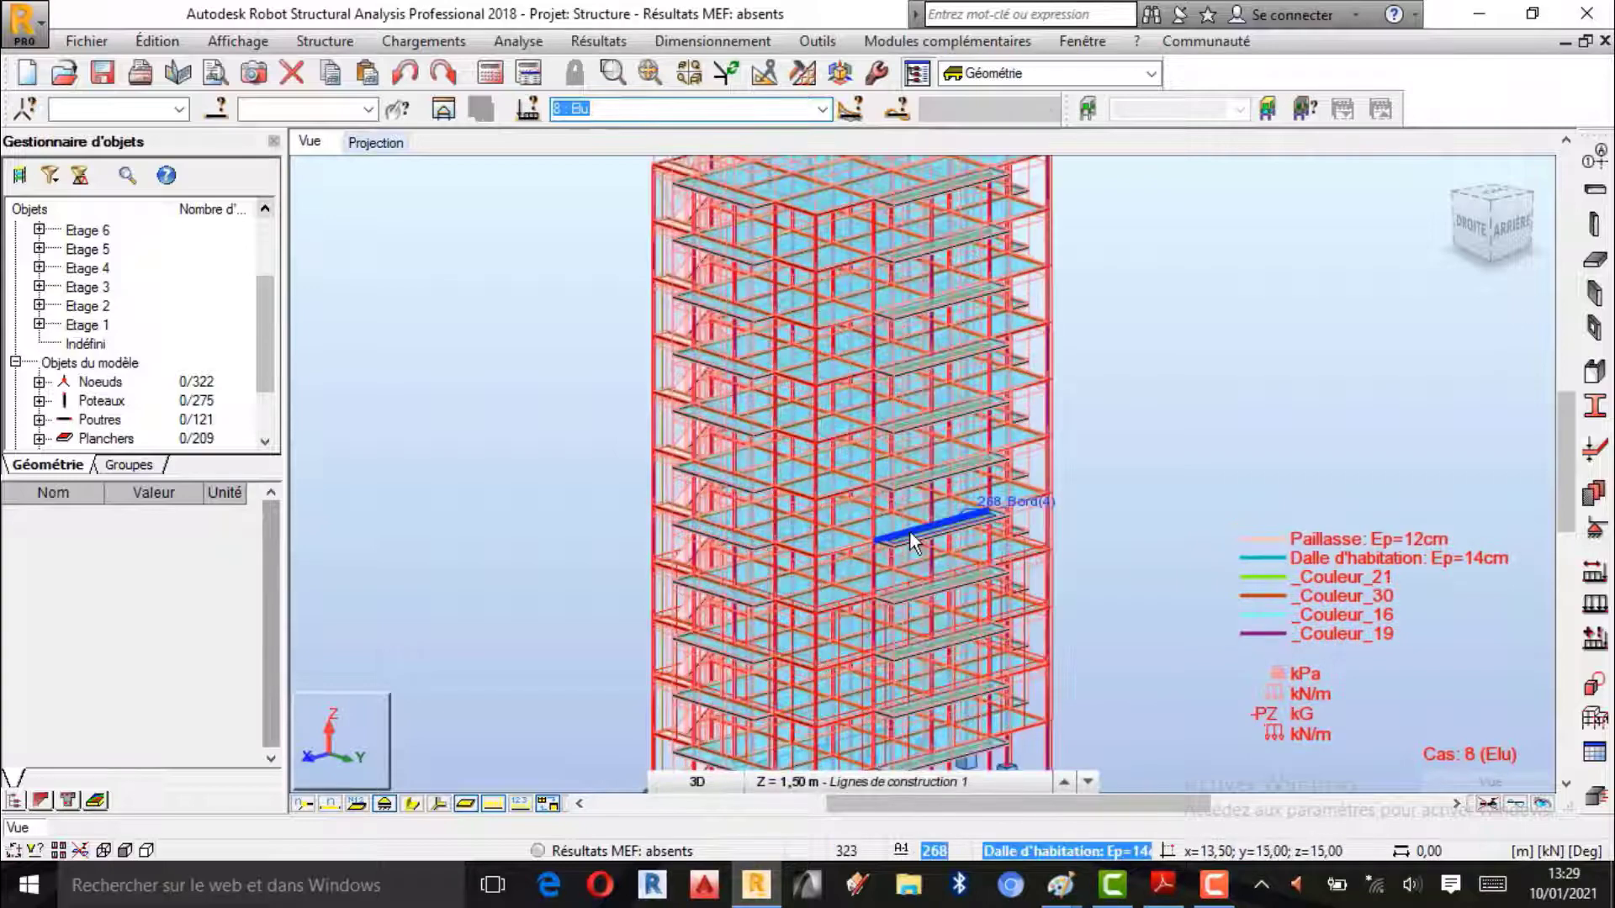
Step: Make combination 9, Els, the active case to view its loads on the whole building
{"action": "scroll", "coordinate": [910, 534], "scroll_direction": "down", "scroll_amount": 1}
{"action": "left_click", "coordinate": [821, 109]}
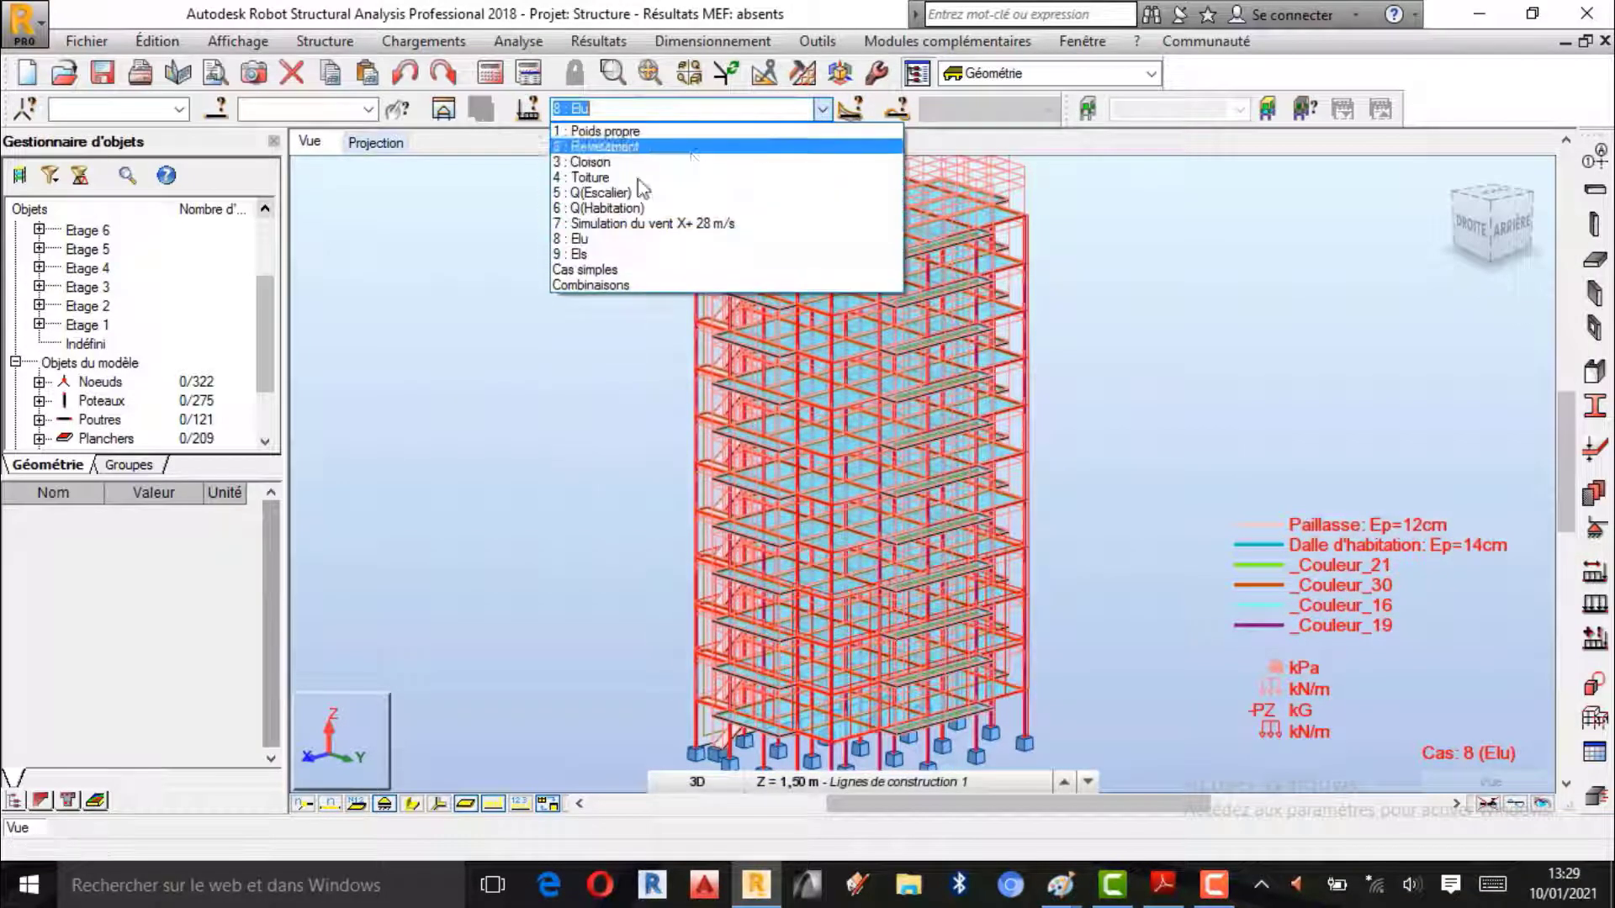
{"action": "left_click", "coordinate": [597, 263]}
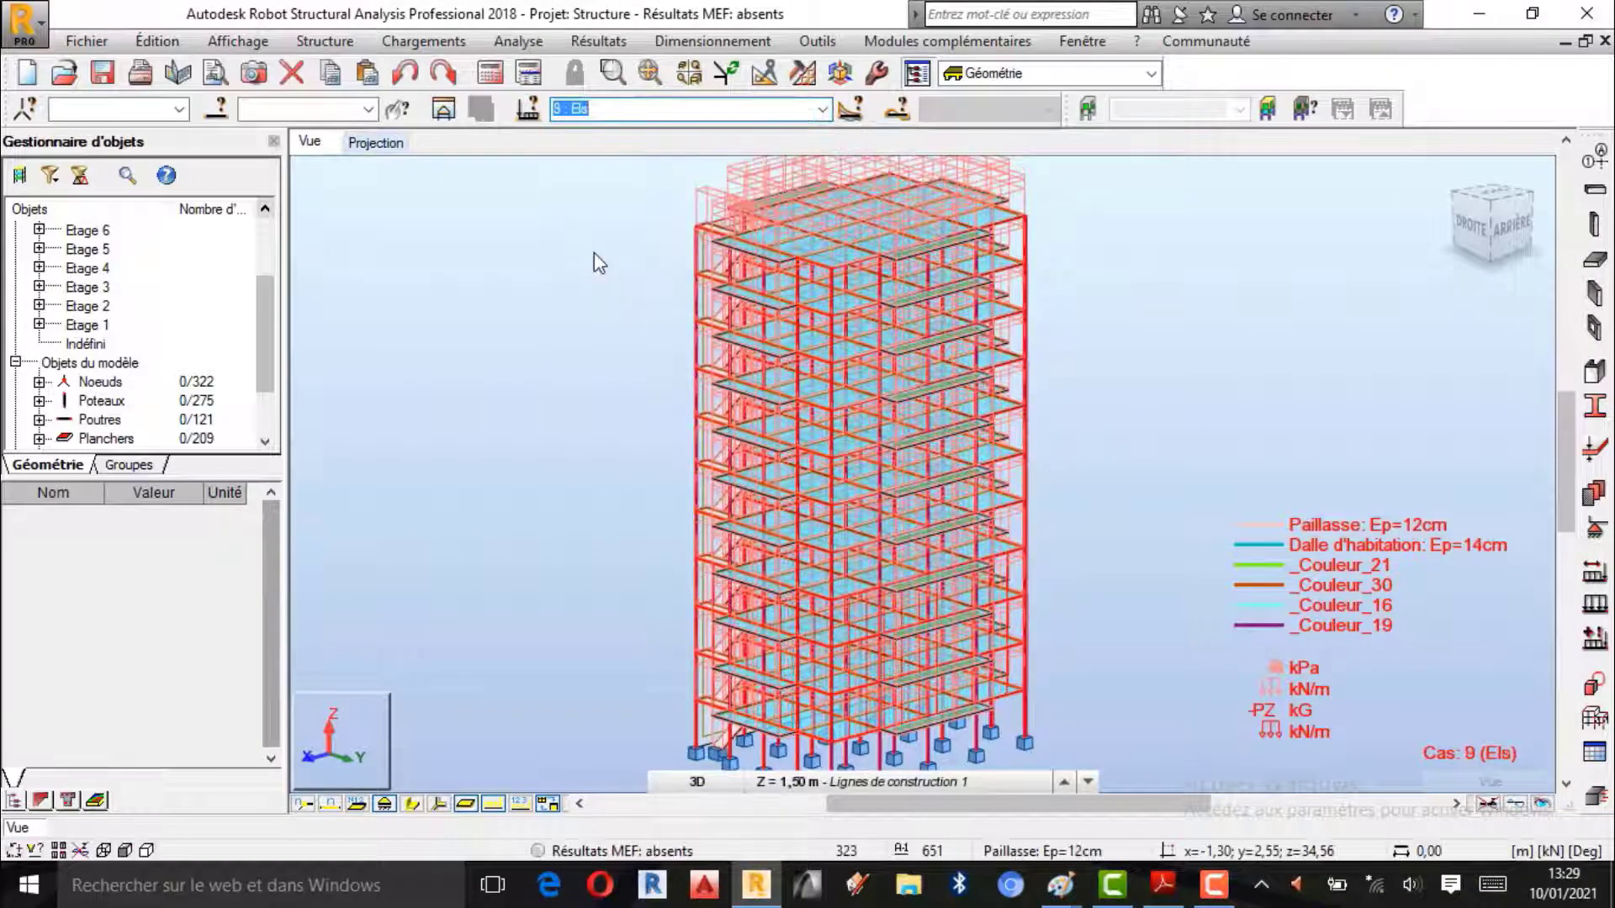
Step: Make case 7, Simulation du vent X+ 28 m/s, active and examine its pressure map across the building
{"action": "left_click", "coordinate": [822, 109]}
{"action": "left_click", "coordinate": [649, 227]}
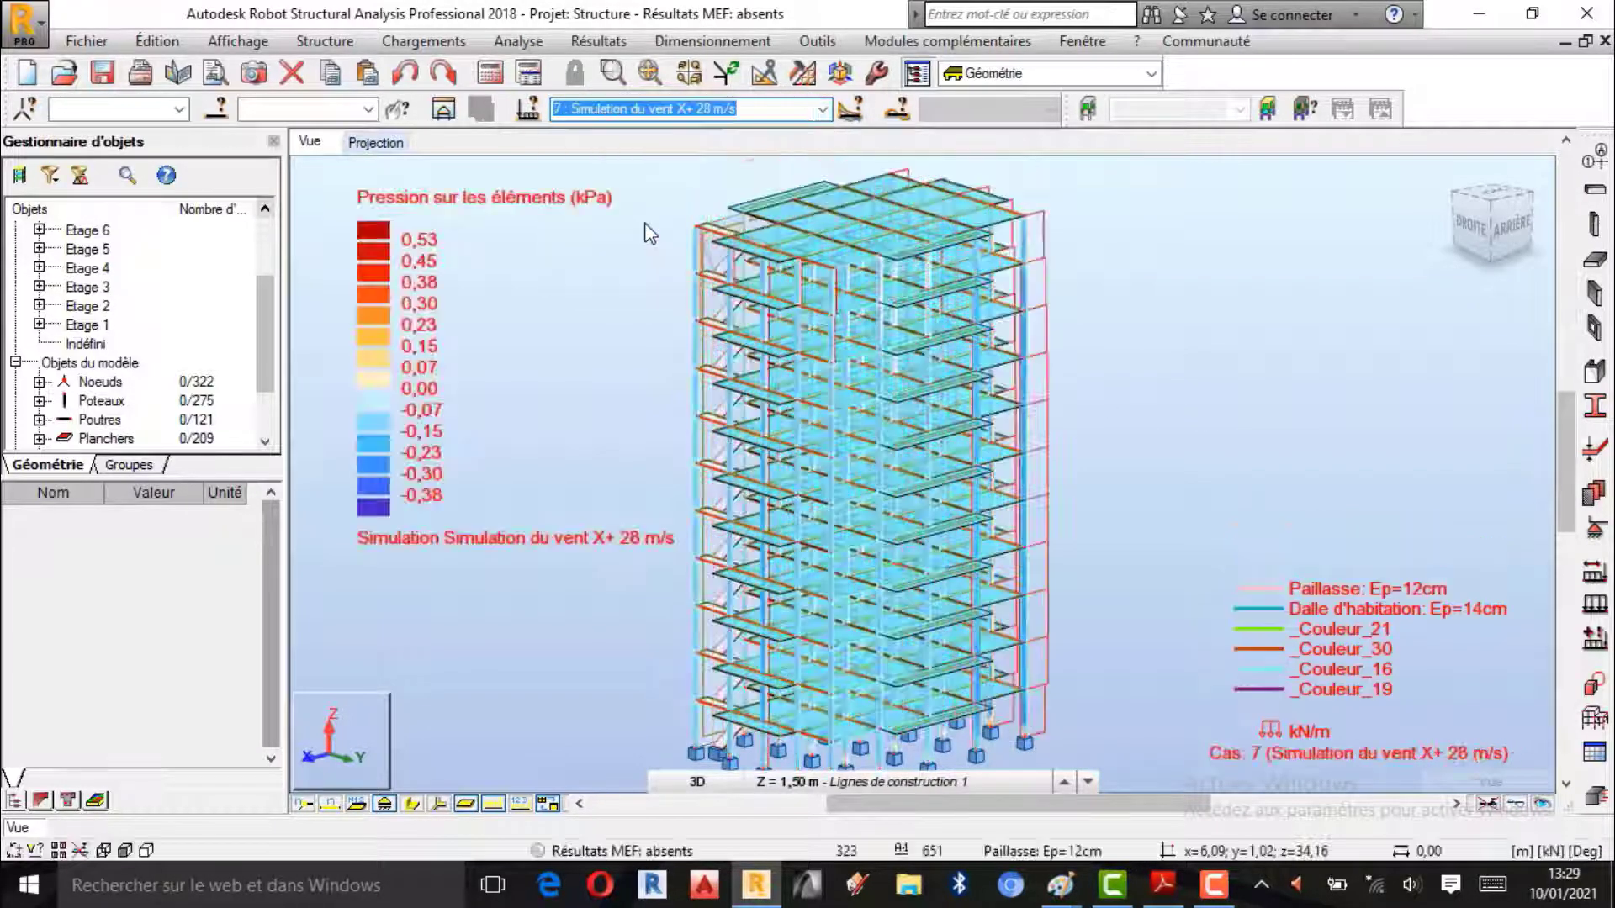
{"action": "scroll", "coordinate": [1026, 664], "scroll_direction": "up", "scroll_amount": 5}
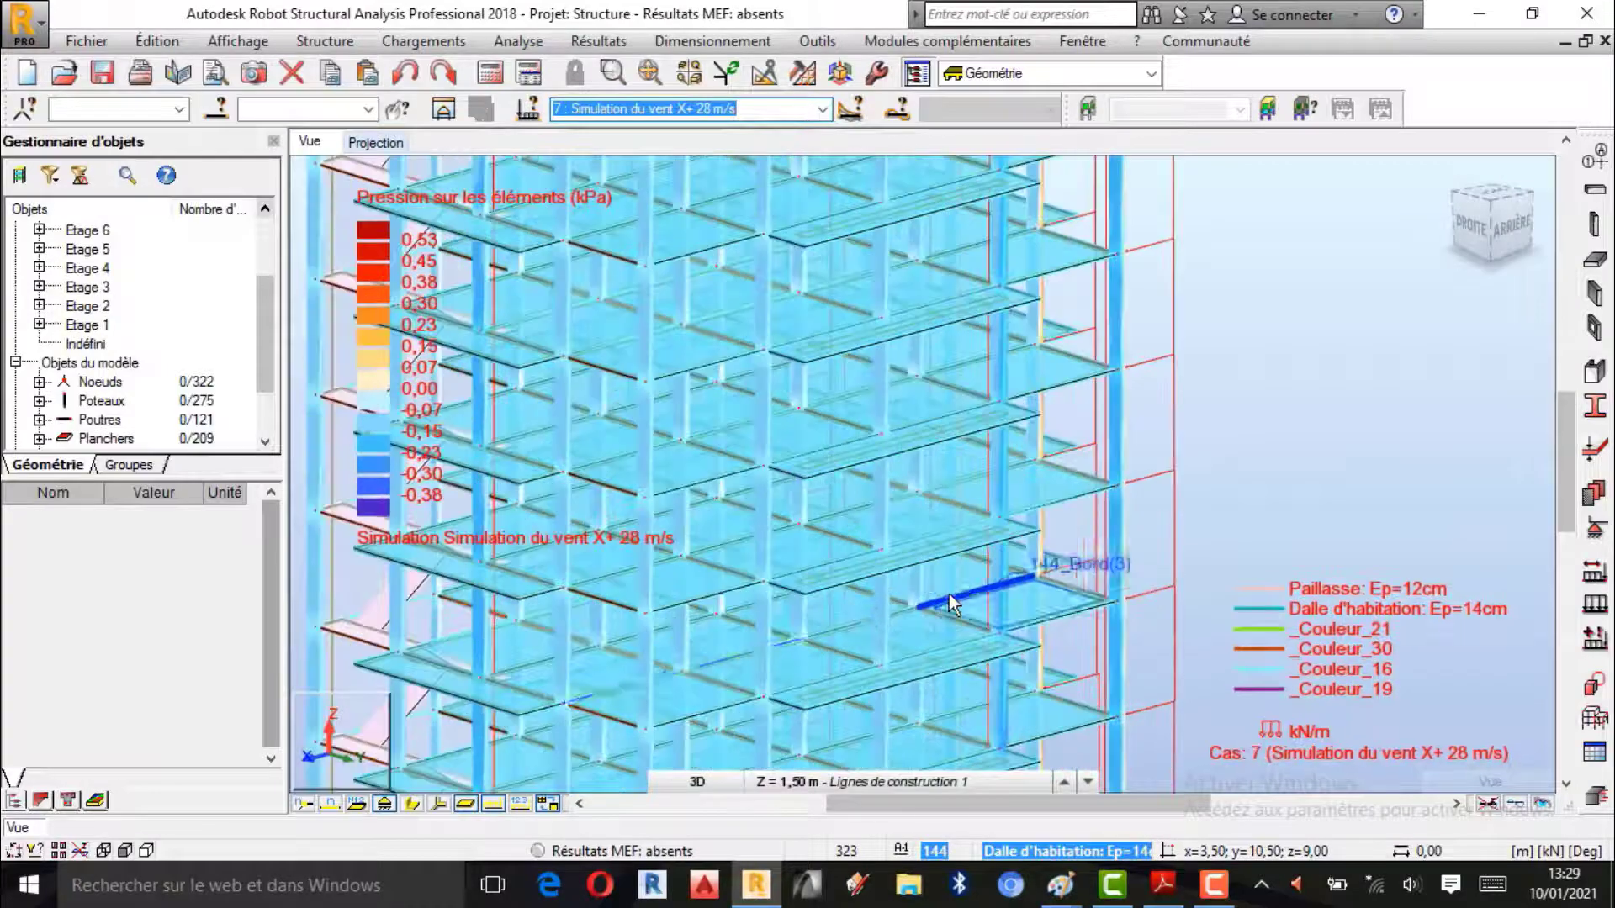
{"action": "scroll", "coordinate": [1049, 538], "scroll_direction": "down", "scroll_amount": 3}
{"action": "right_click", "coordinate": [1098, 344]}
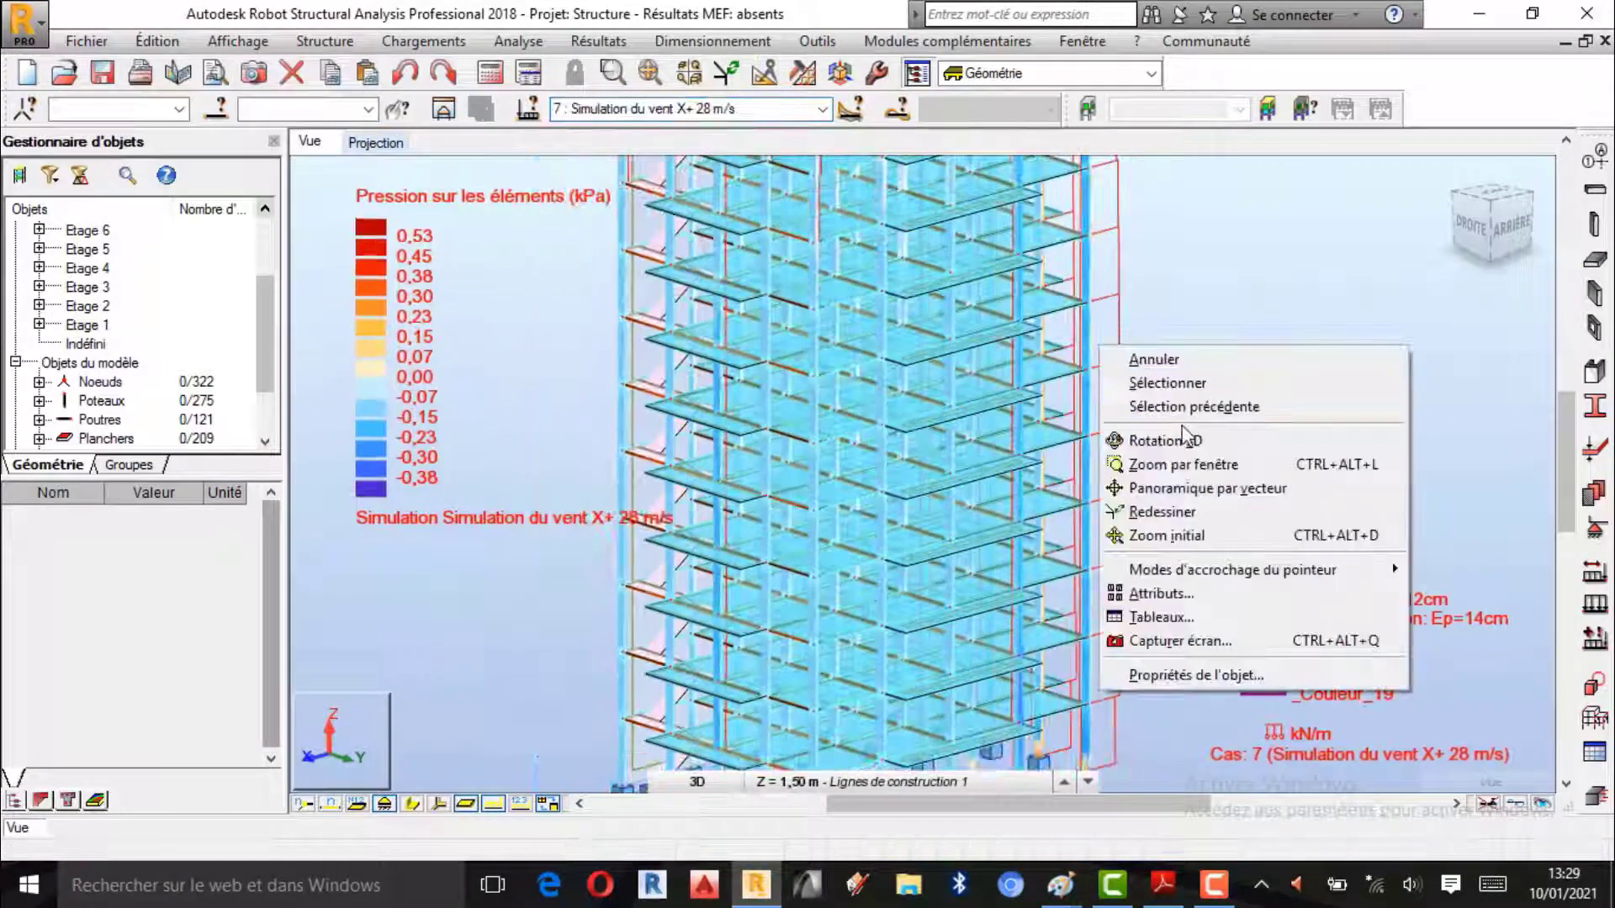
{"action": "left_click", "coordinate": [1161, 441]}
{"action": "left_click_drag", "start_coordinate": [1057, 467], "coordinate": [1043, 429]}
{"action": "right_click", "coordinate": [1103, 365]}
{"action": "left_click", "coordinate": [1243, 389]}
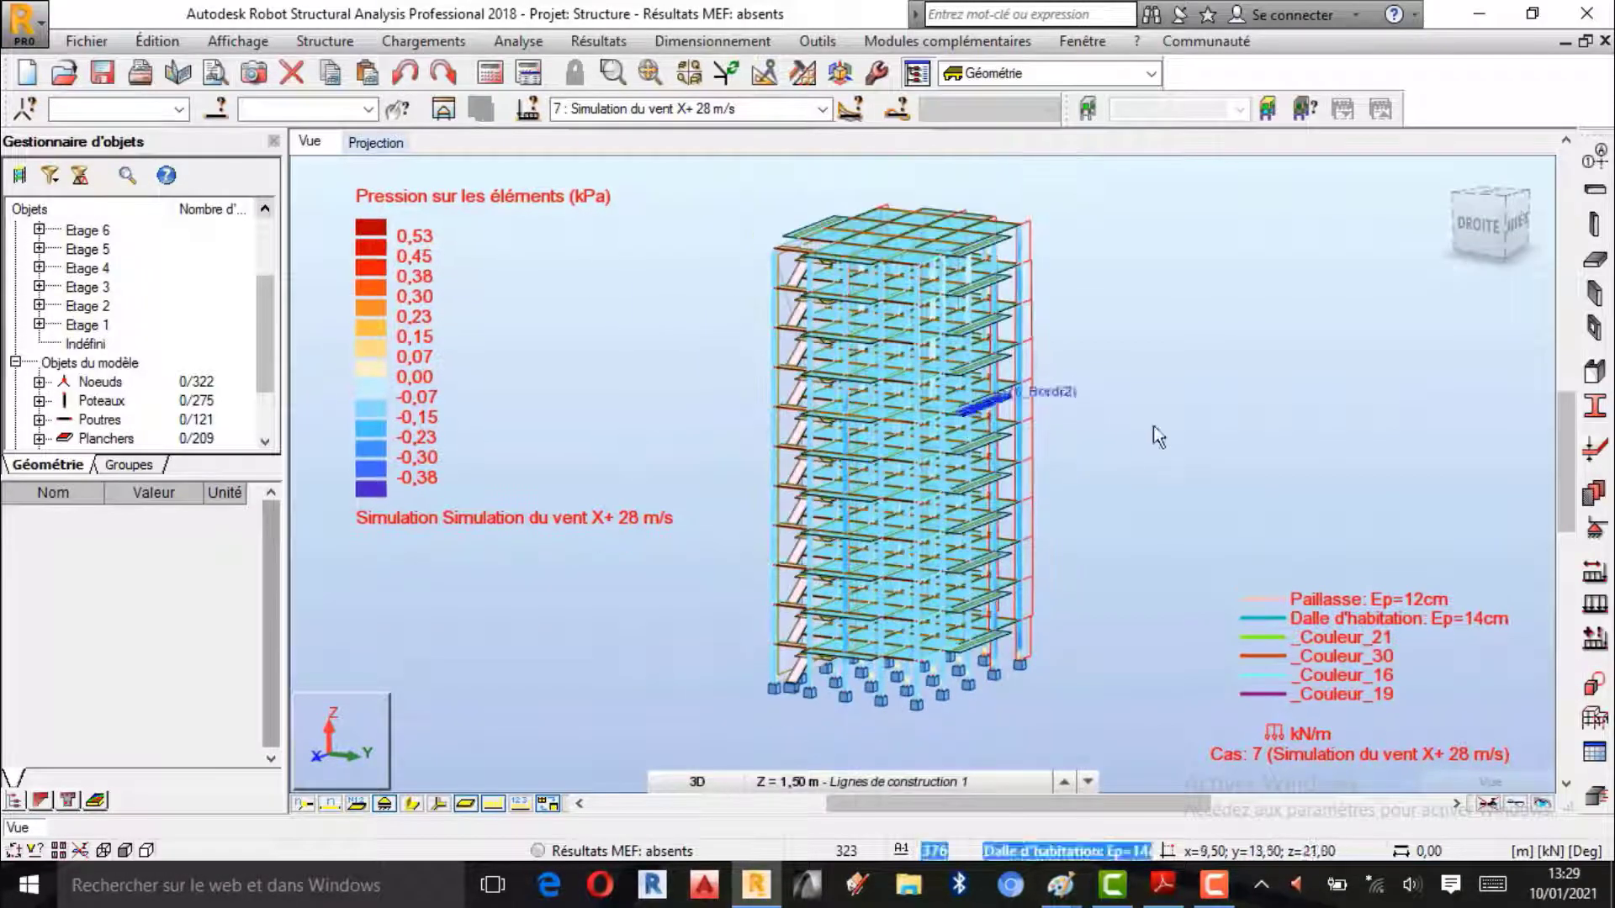
Step: Inspect the wind pressures on the columns of the building's Gauche face and around to its Arrière face
{"action": "right_click", "coordinate": [1007, 417]}
{"action": "left_click", "coordinate": [1070, 511]}
{"action": "left_click_drag", "start_coordinate": [930, 522], "coordinate": [1115, 578]}
{"action": "scroll", "coordinate": [955, 569], "scroll_direction": "up", "scroll_amount": 6}
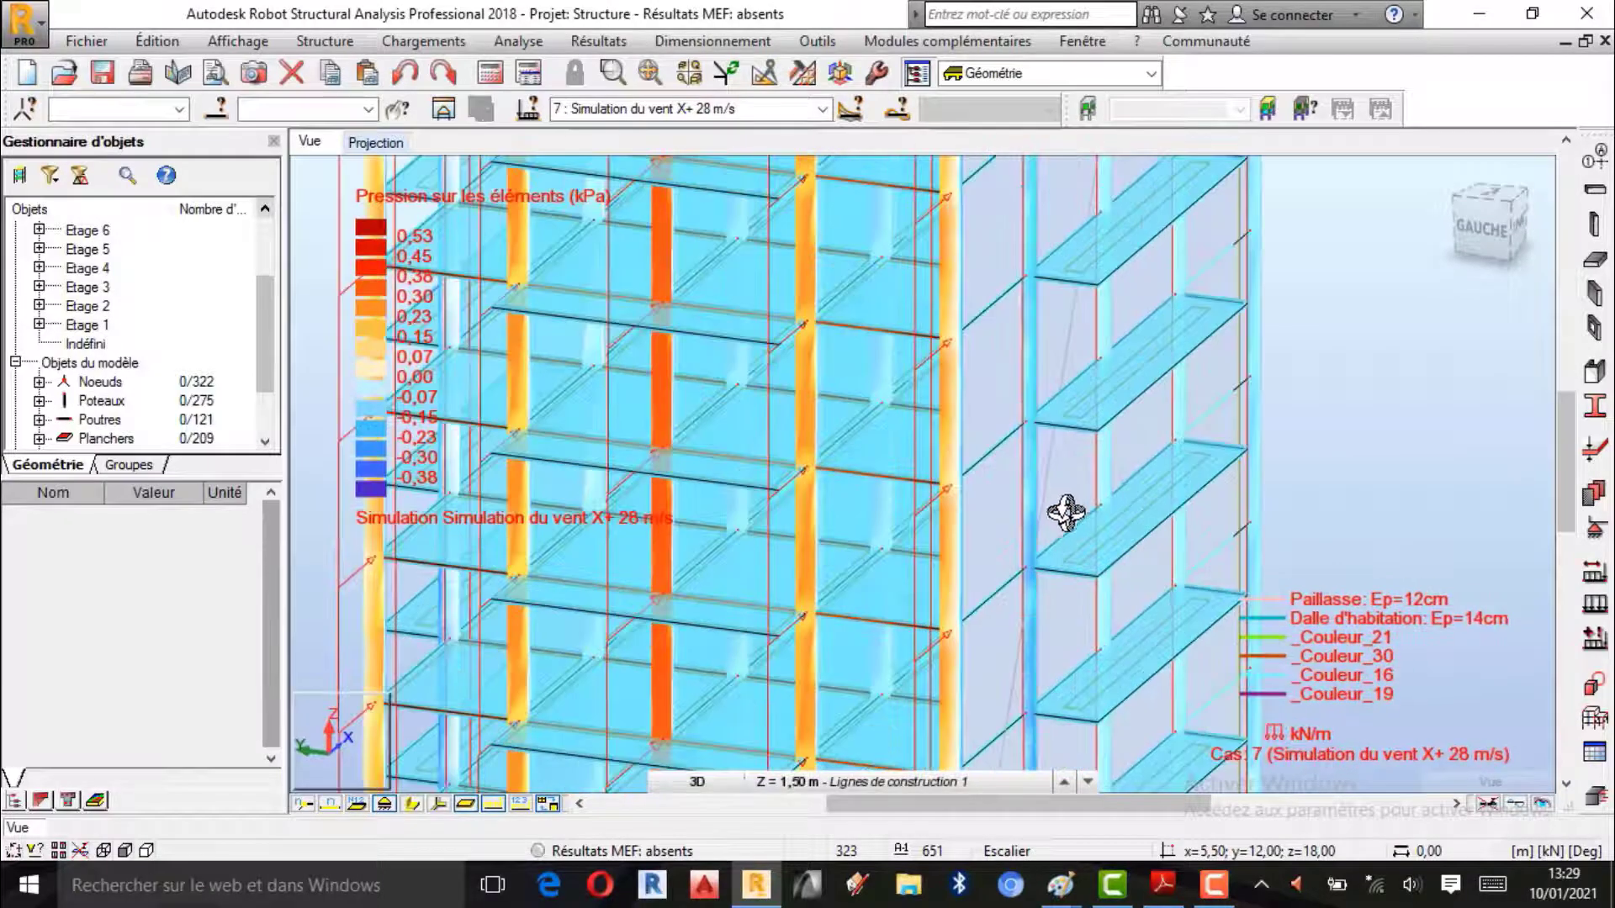
{"action": "scroll", "coordinate": [1025, 578], "scroll_direction": "down", "scroll_amount": 3}
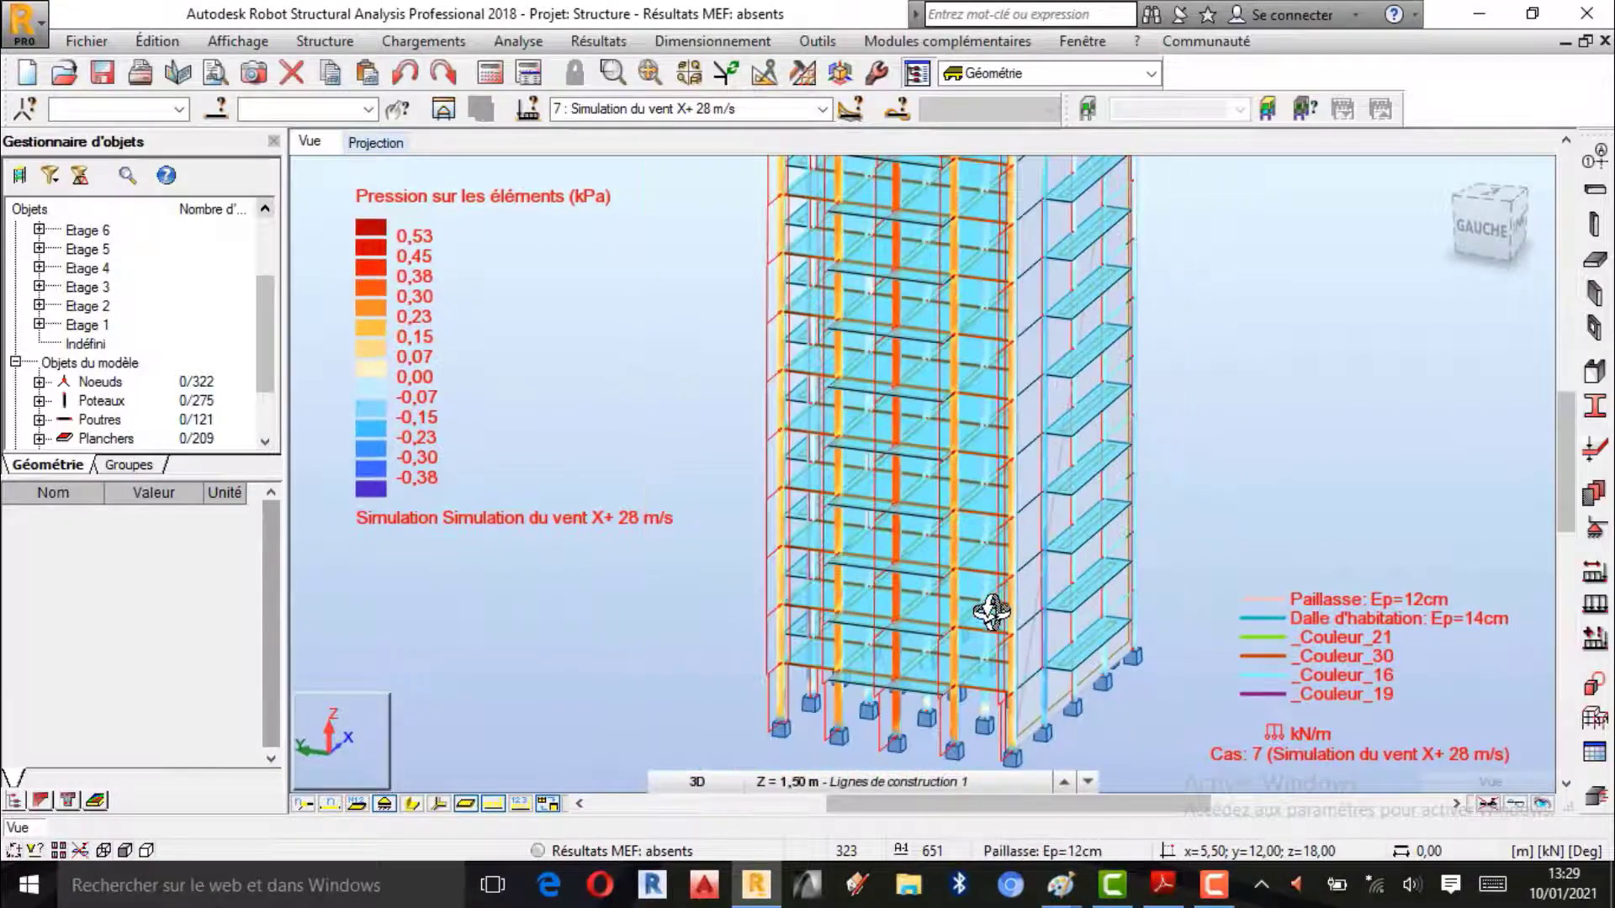
{"action": "scroll", "coordinate": [991, 612], "scroll_direction": "up", "scroll_amount": 2}
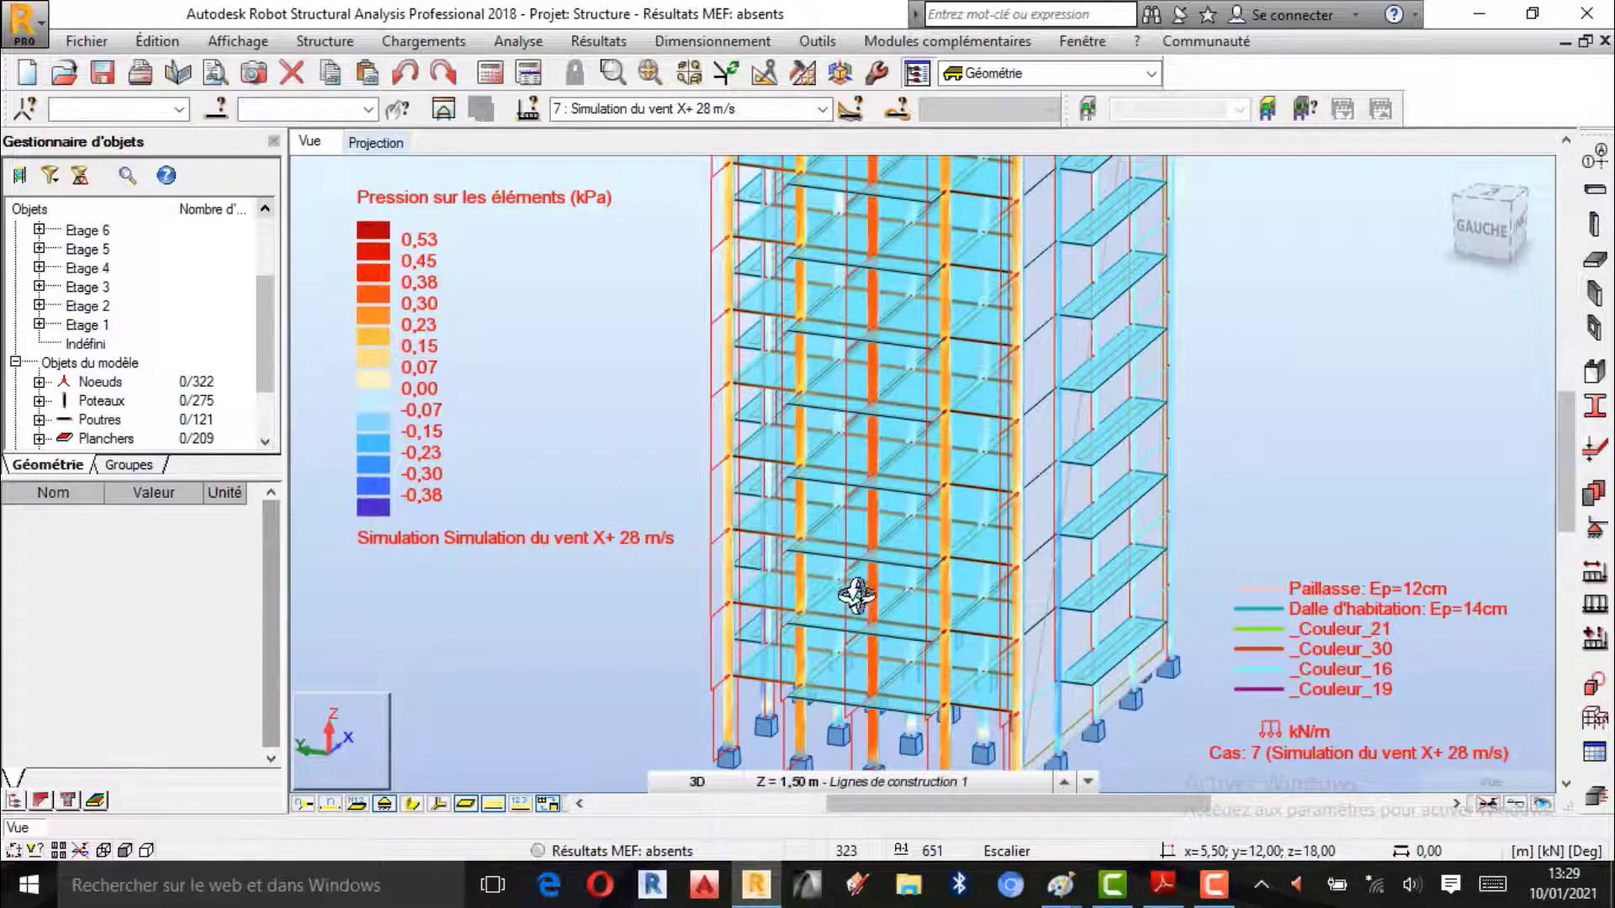
{"action": "left_click_drag", "start_coordinate": [856, 595], "coordinate": [970, 437]}
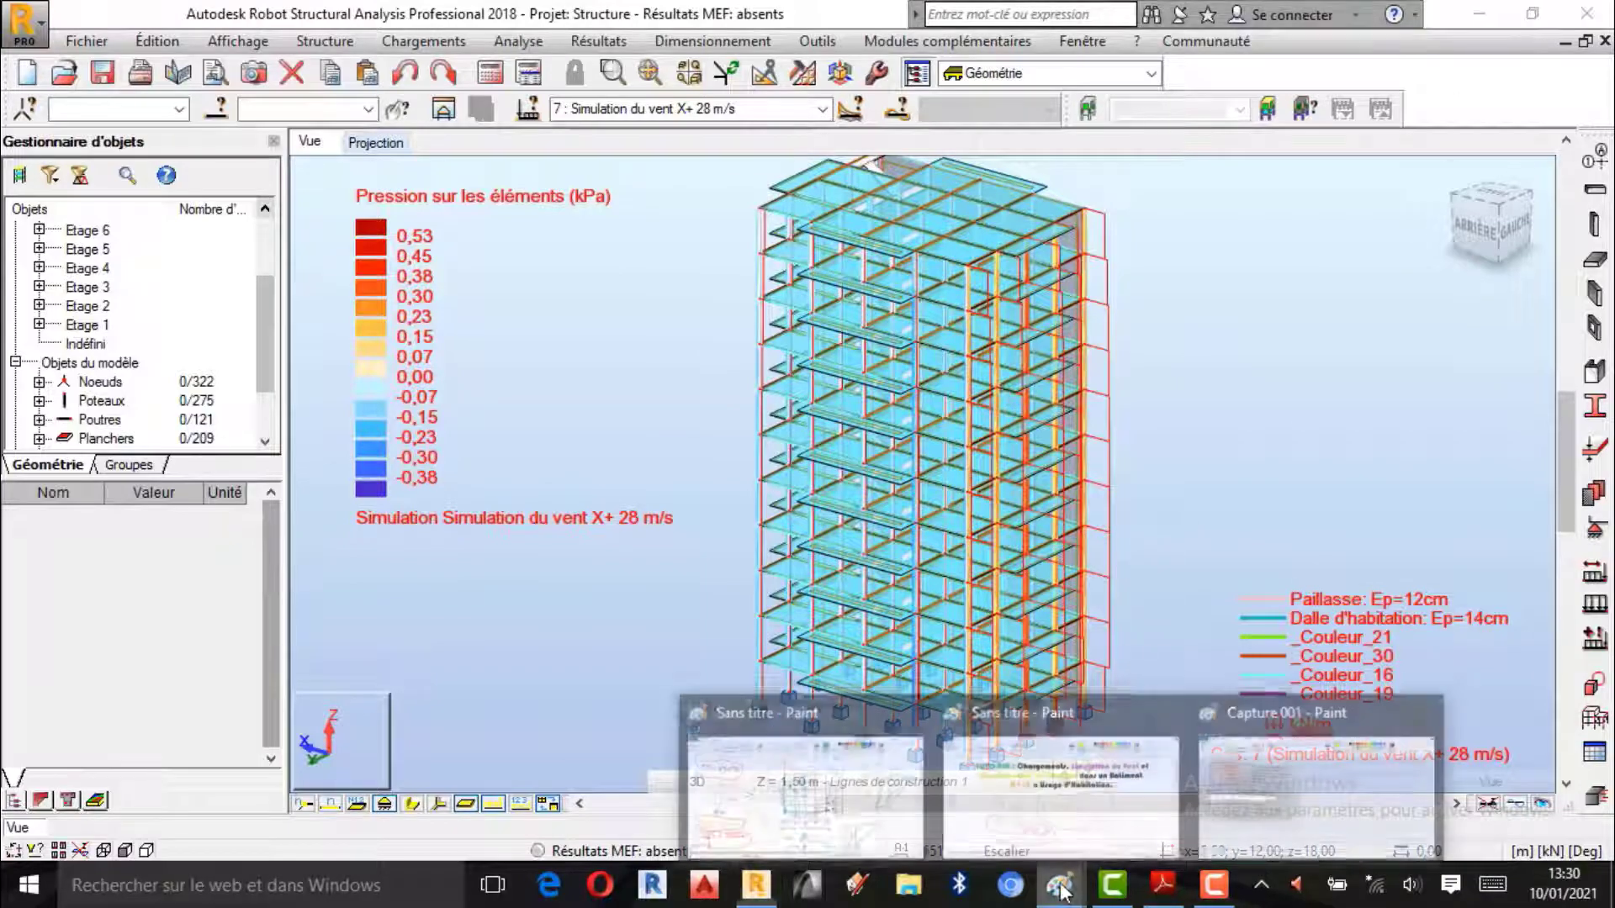
Step: Switch to the Paint notes, mark Simulation du Vent and Combinaisons de Charges in the title with yellow pencil strokes, and return to Robot
{"action": "left_click", "coordinate": [1069, 782]}
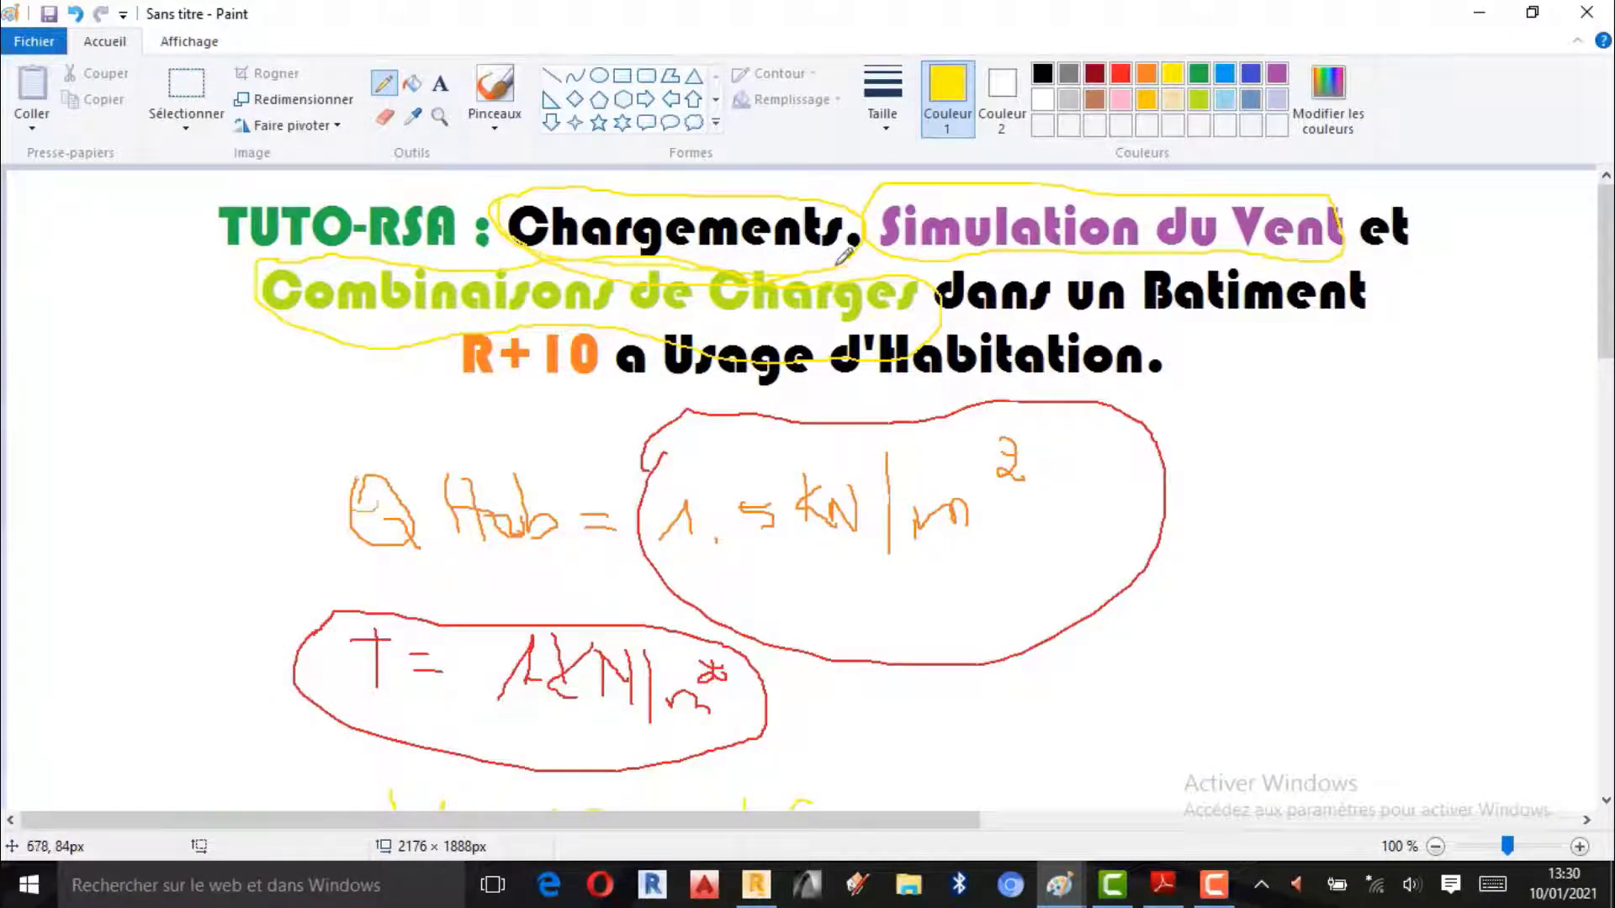
{"action": "left_click_drag", "start_coordinate": [898, 234], "coordinate": [1147, 223]}
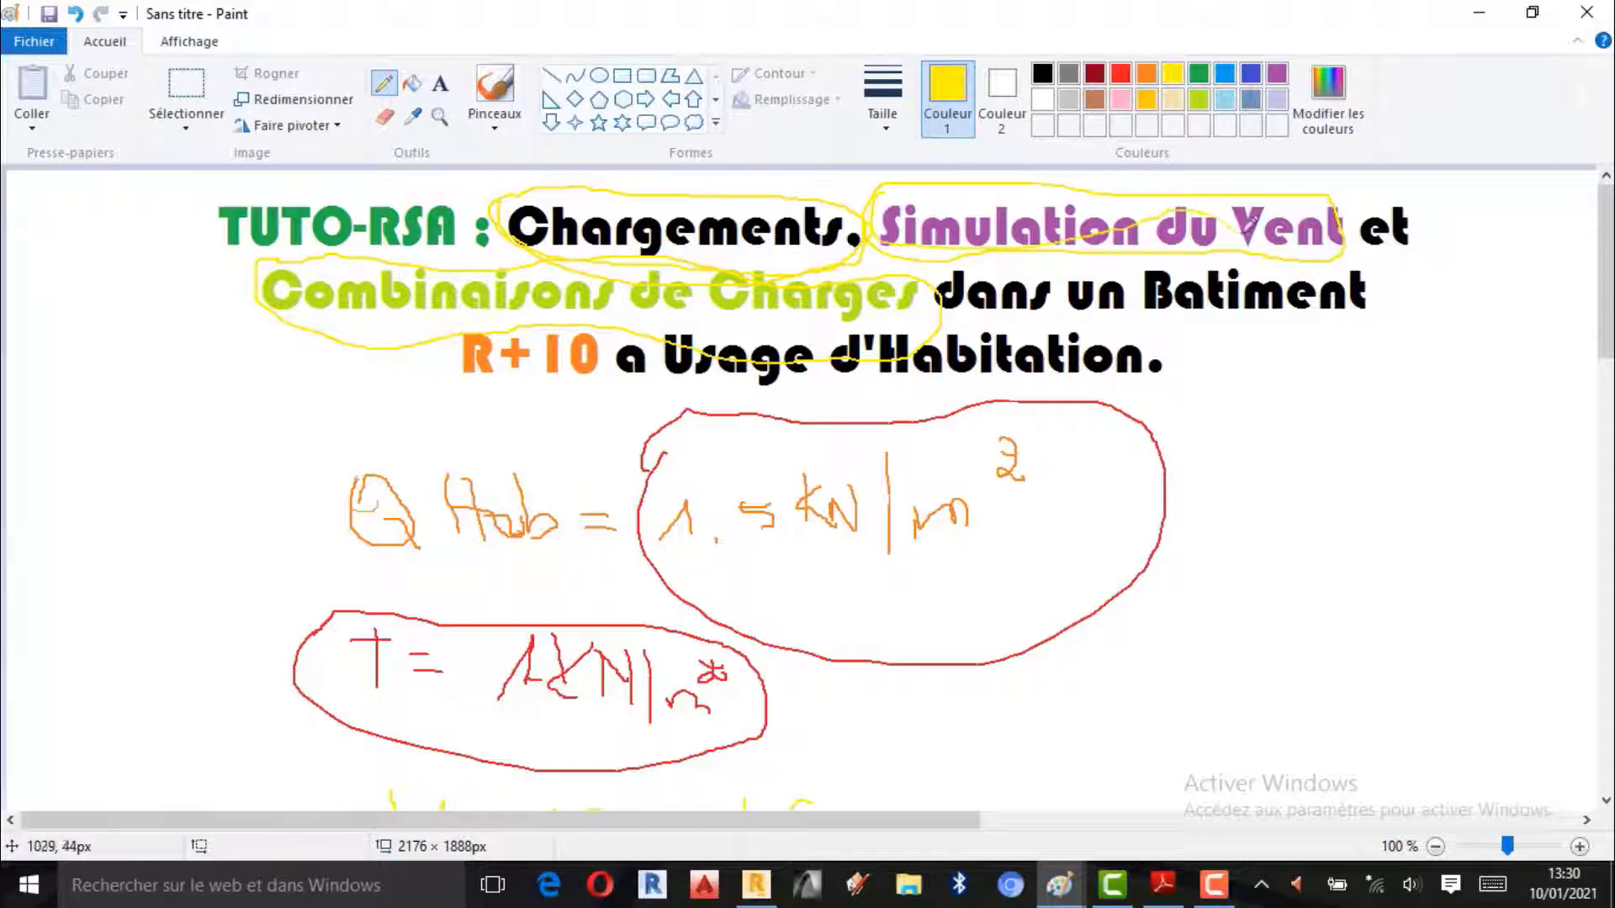
{"action": "left_click_drag", "start_coordinate": [1264, 195], "coordinate": [969, 162]}
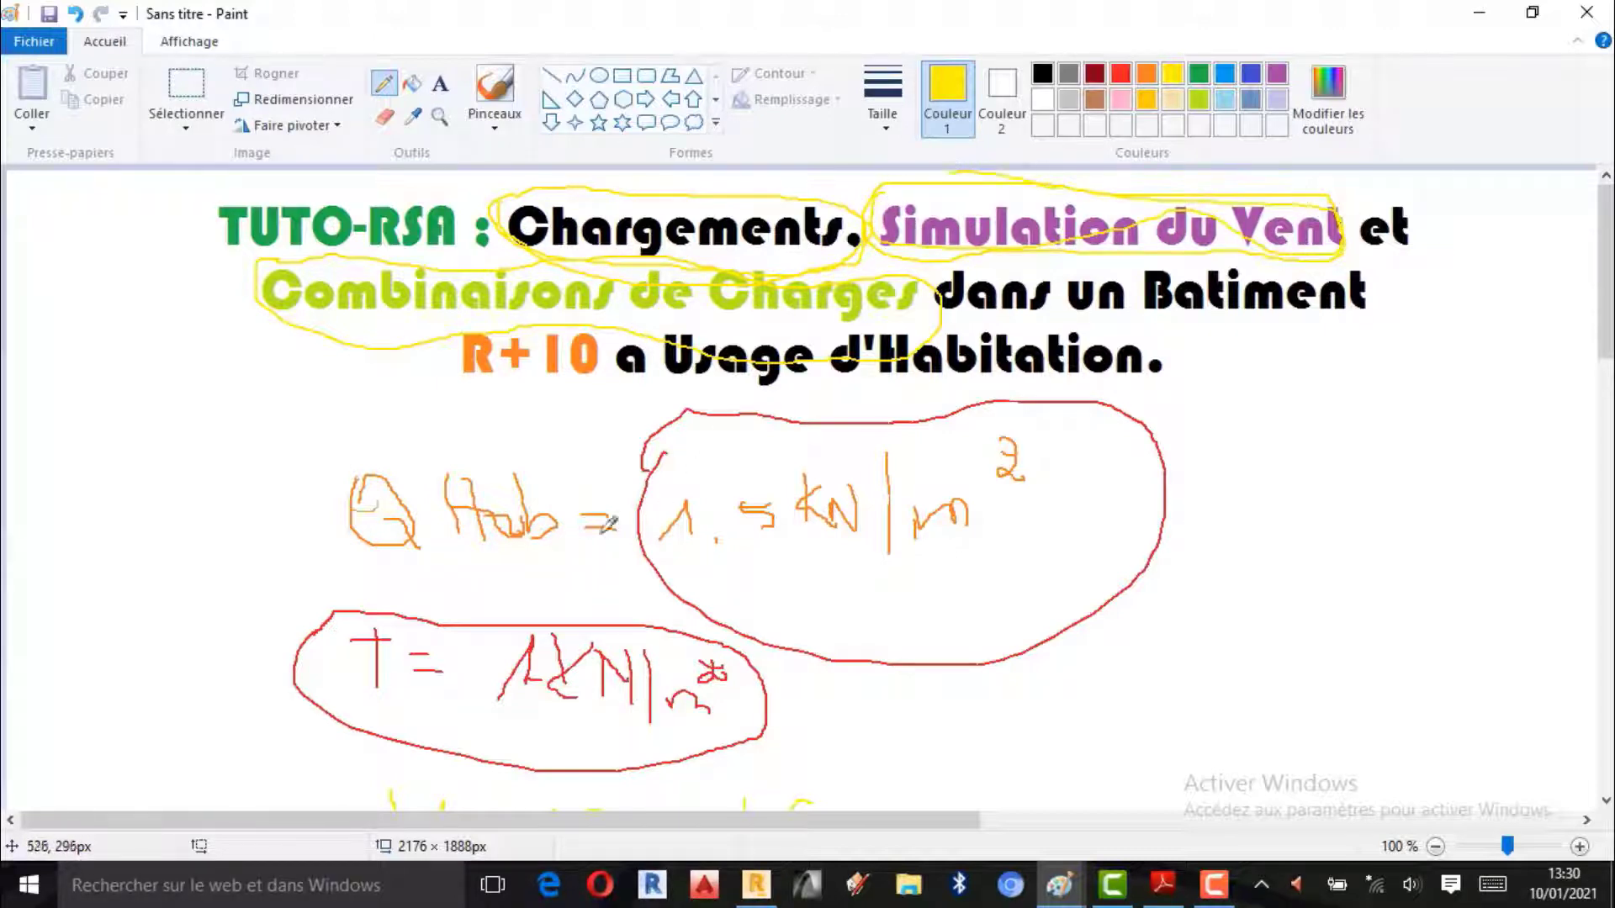
{"action": "mouse_move", "coordinate": [271, 272]}
{"action": "left_mouse_down"}
{"action": "mouse_move", "coordinate": [424, 316]}
{"action": "mouse_move", "coordinate": [859, 330]}
{"action": "left_mouse_up"}
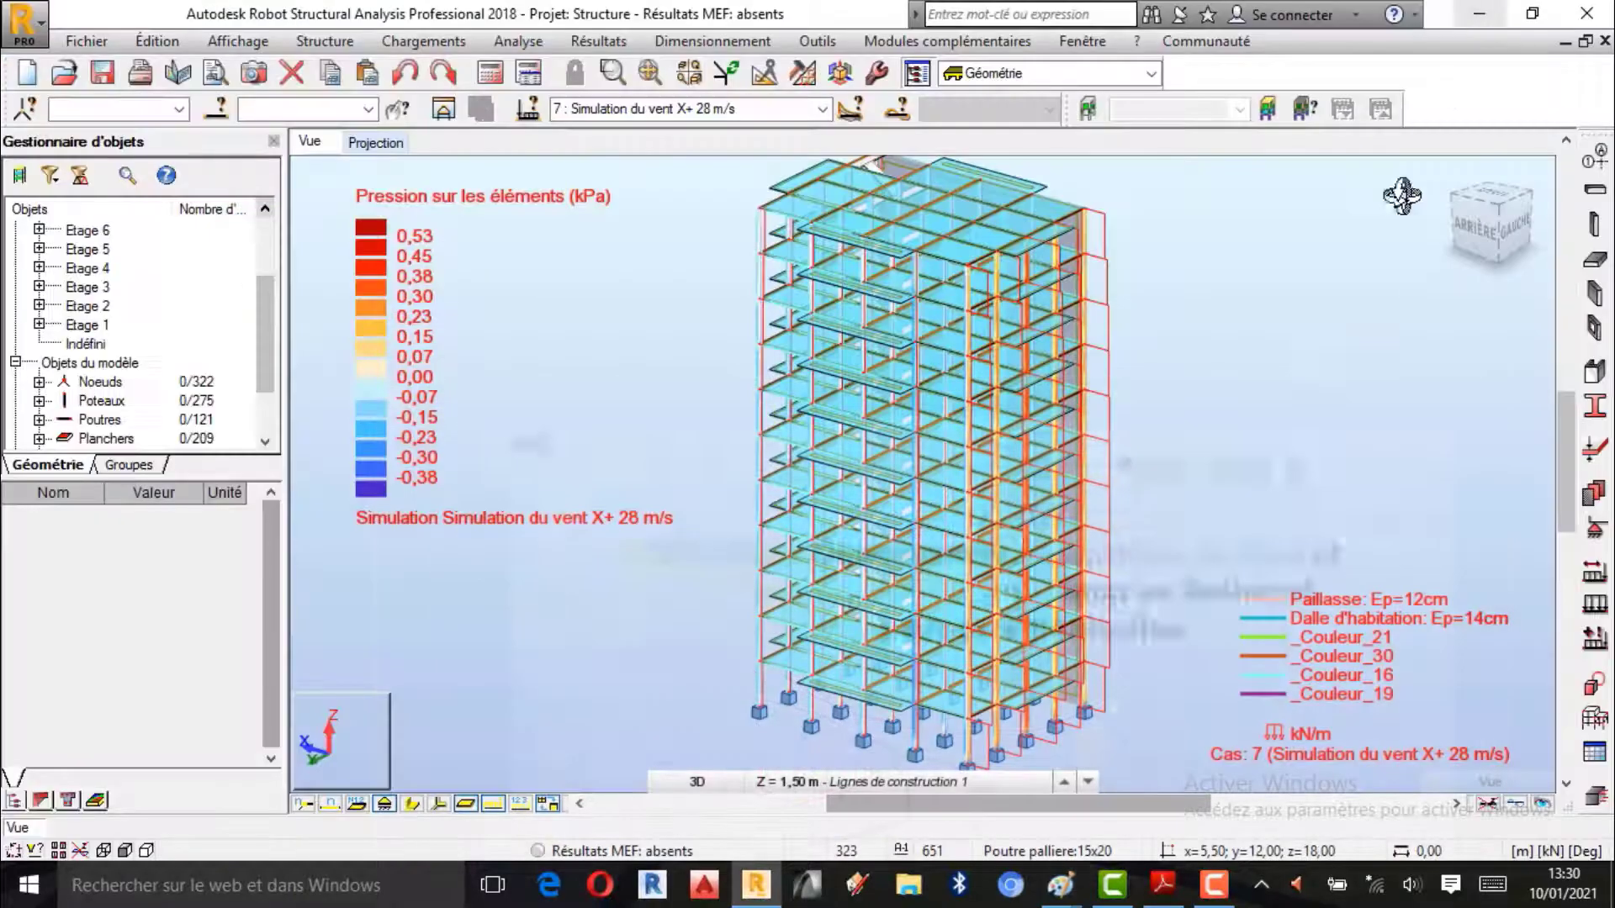
{"action": "left_click", "coordinate": [1479, 12]}
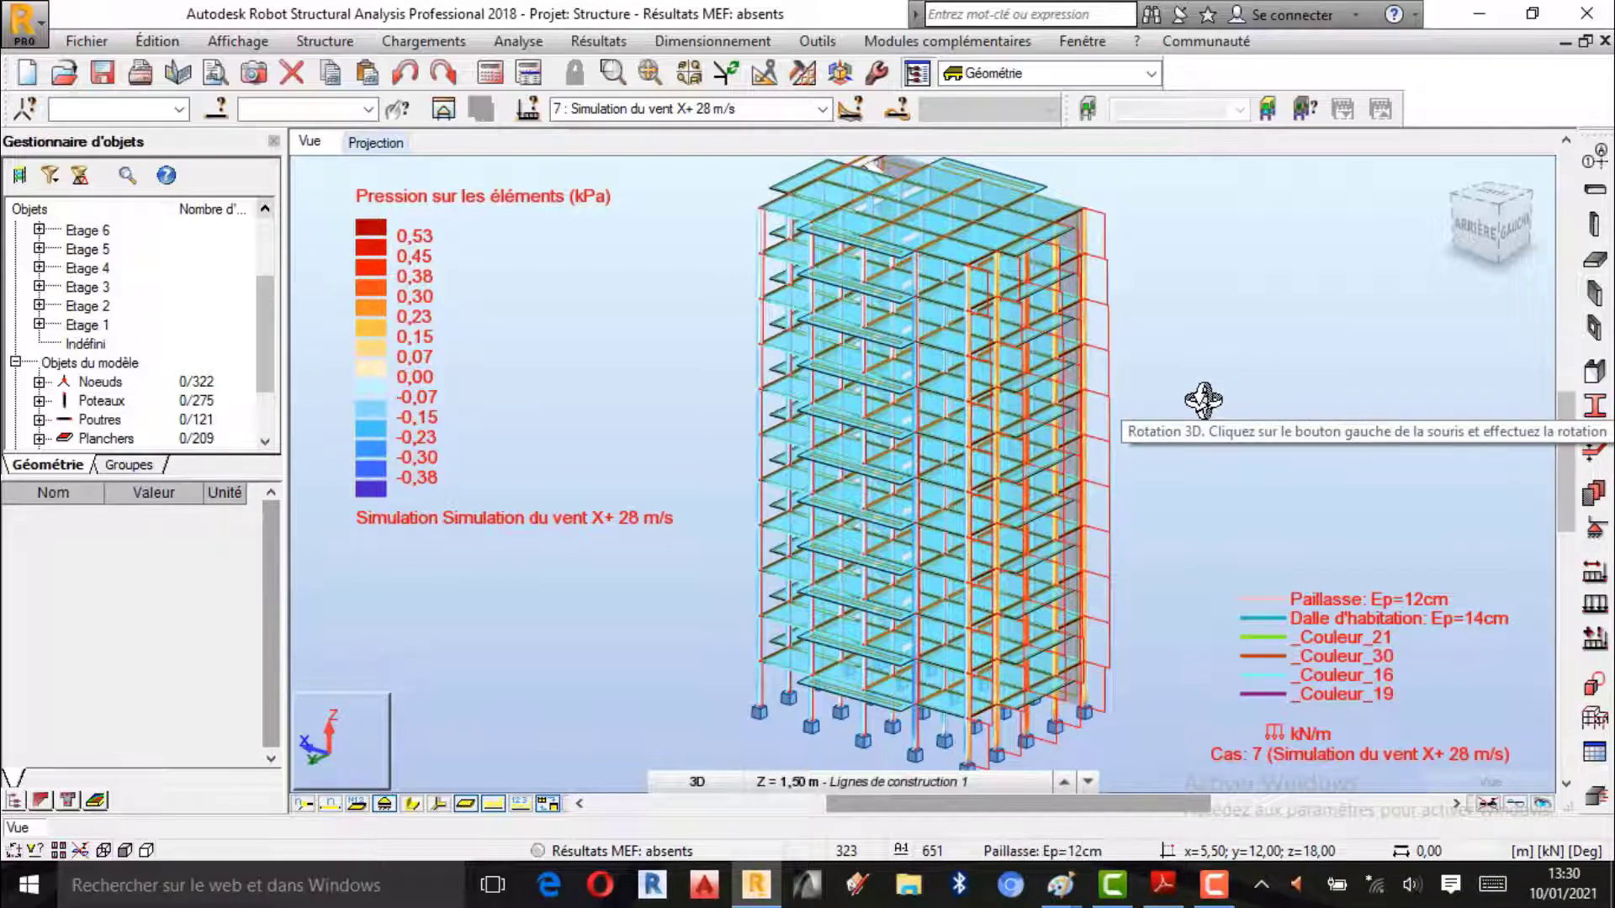
{"action": "left_click", "coordinate": [1213, 883]}
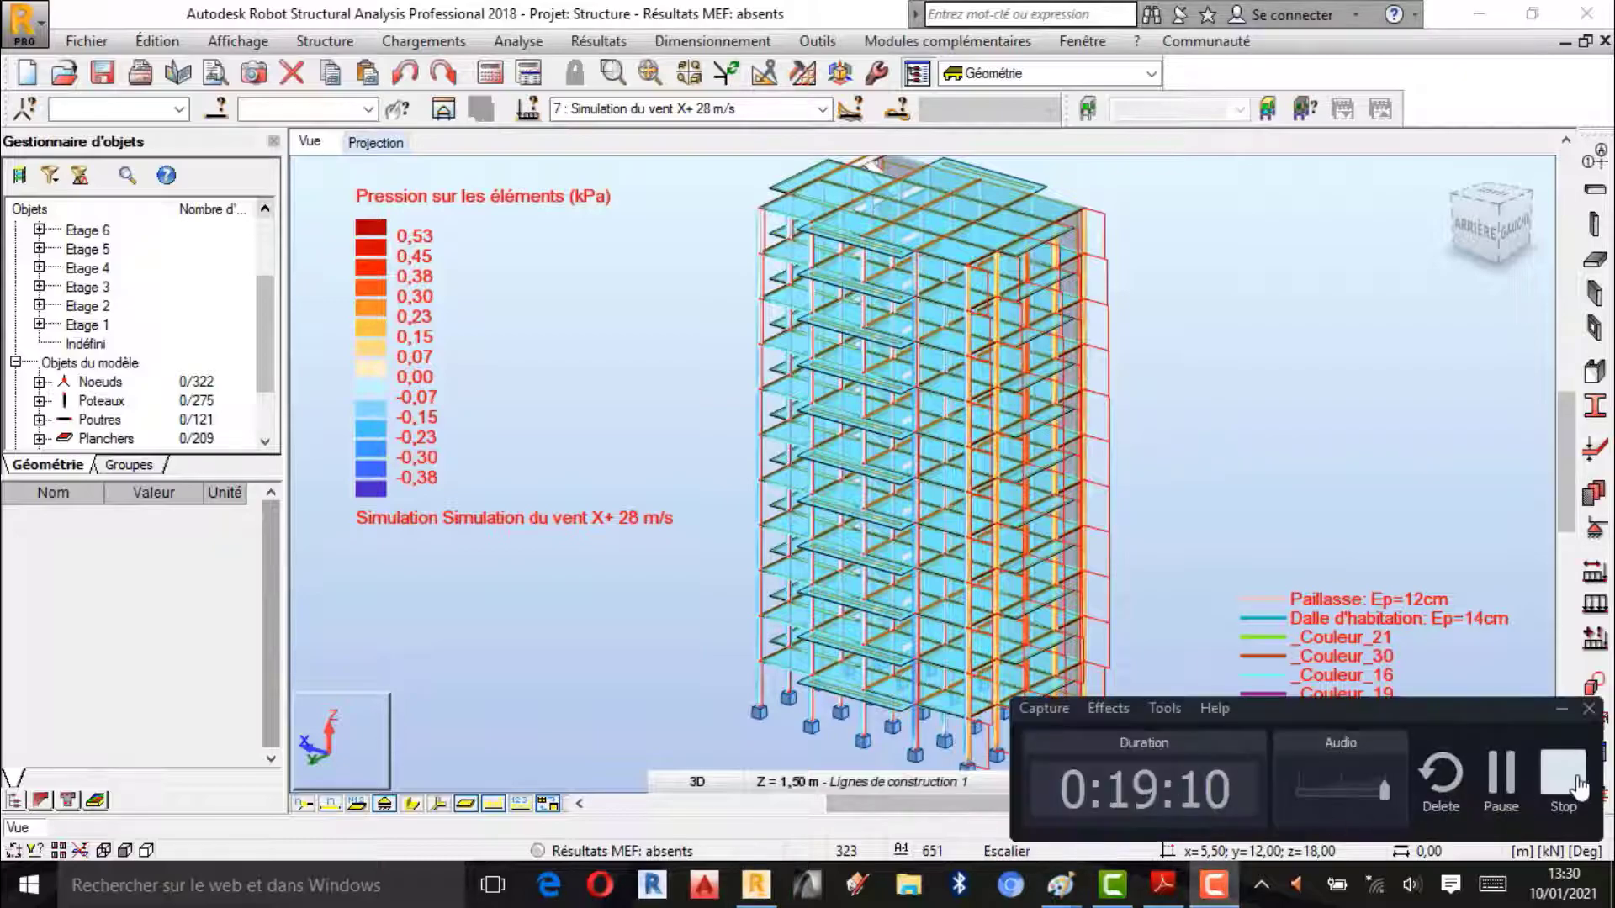